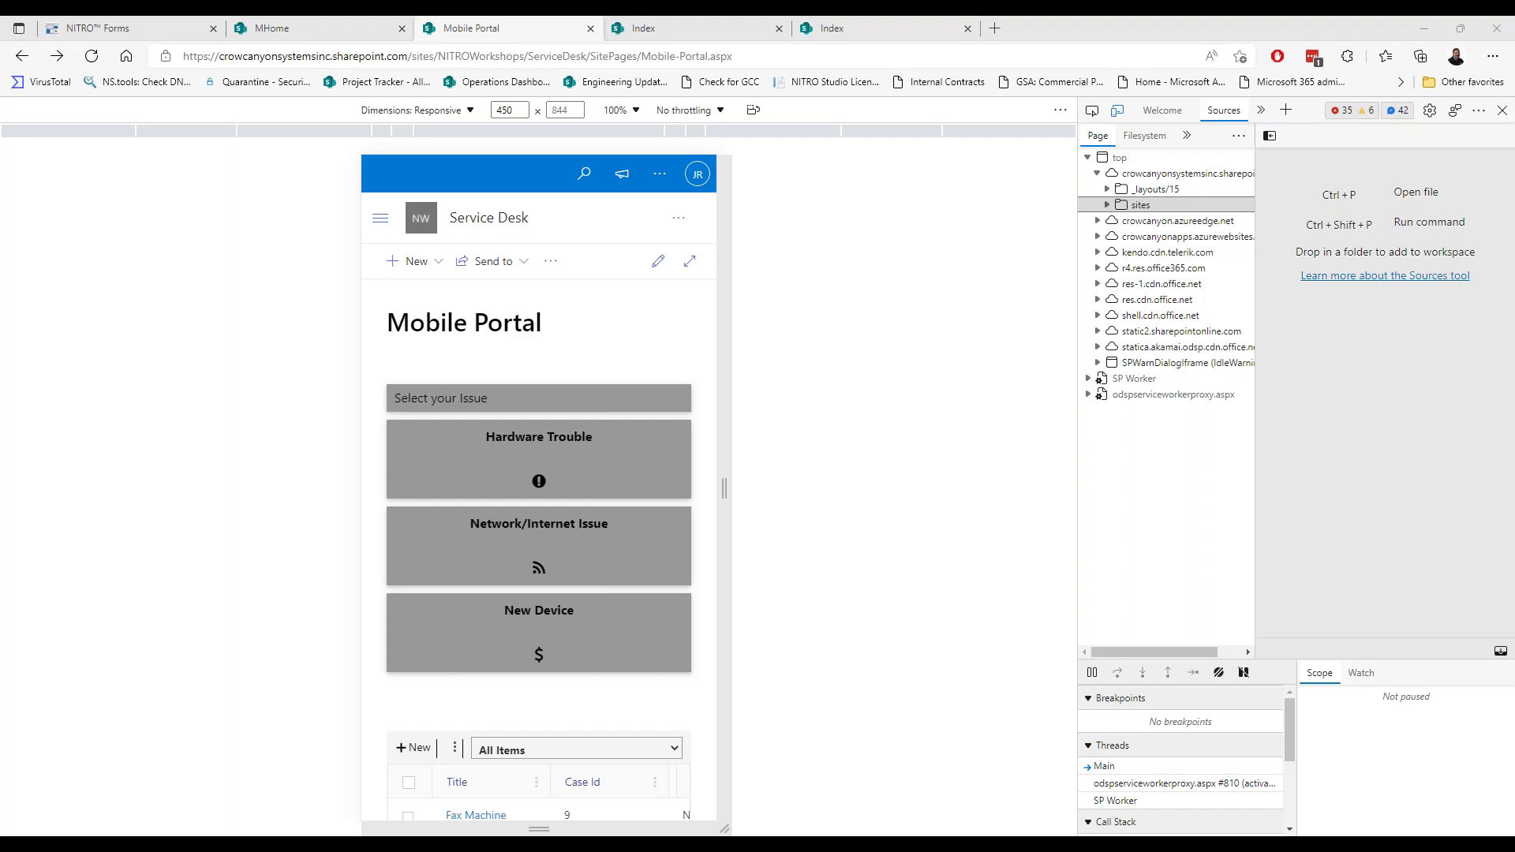
- Examine the Mobile Portal page's issue tiles, ticket list and search section in the emulated mobile view, comparing it with the desktop layout
scroll(538, 553, "down", 1)
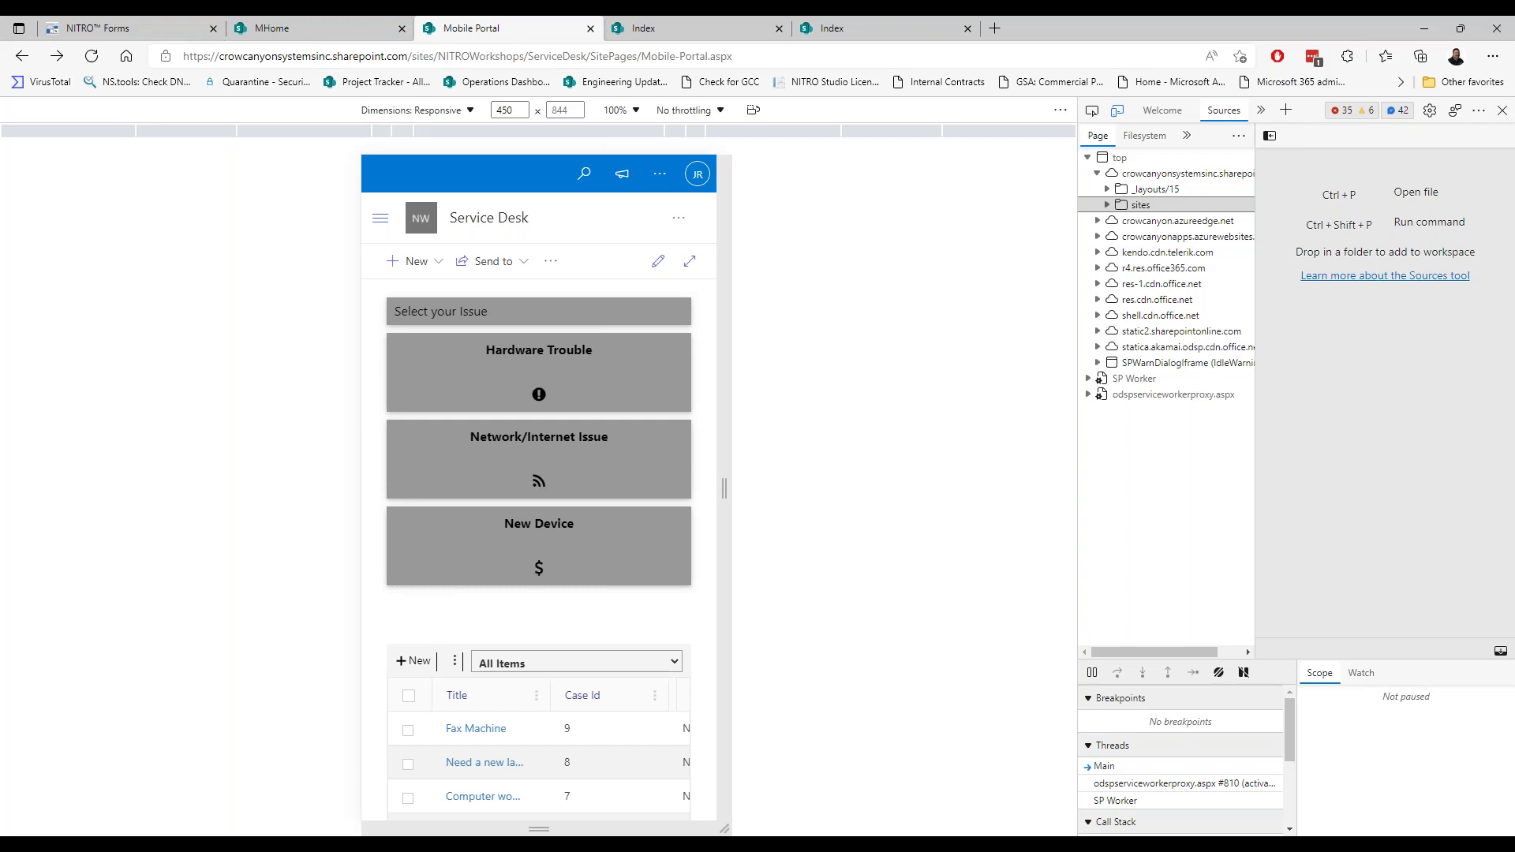
scroll(539, 473, "down", 2)
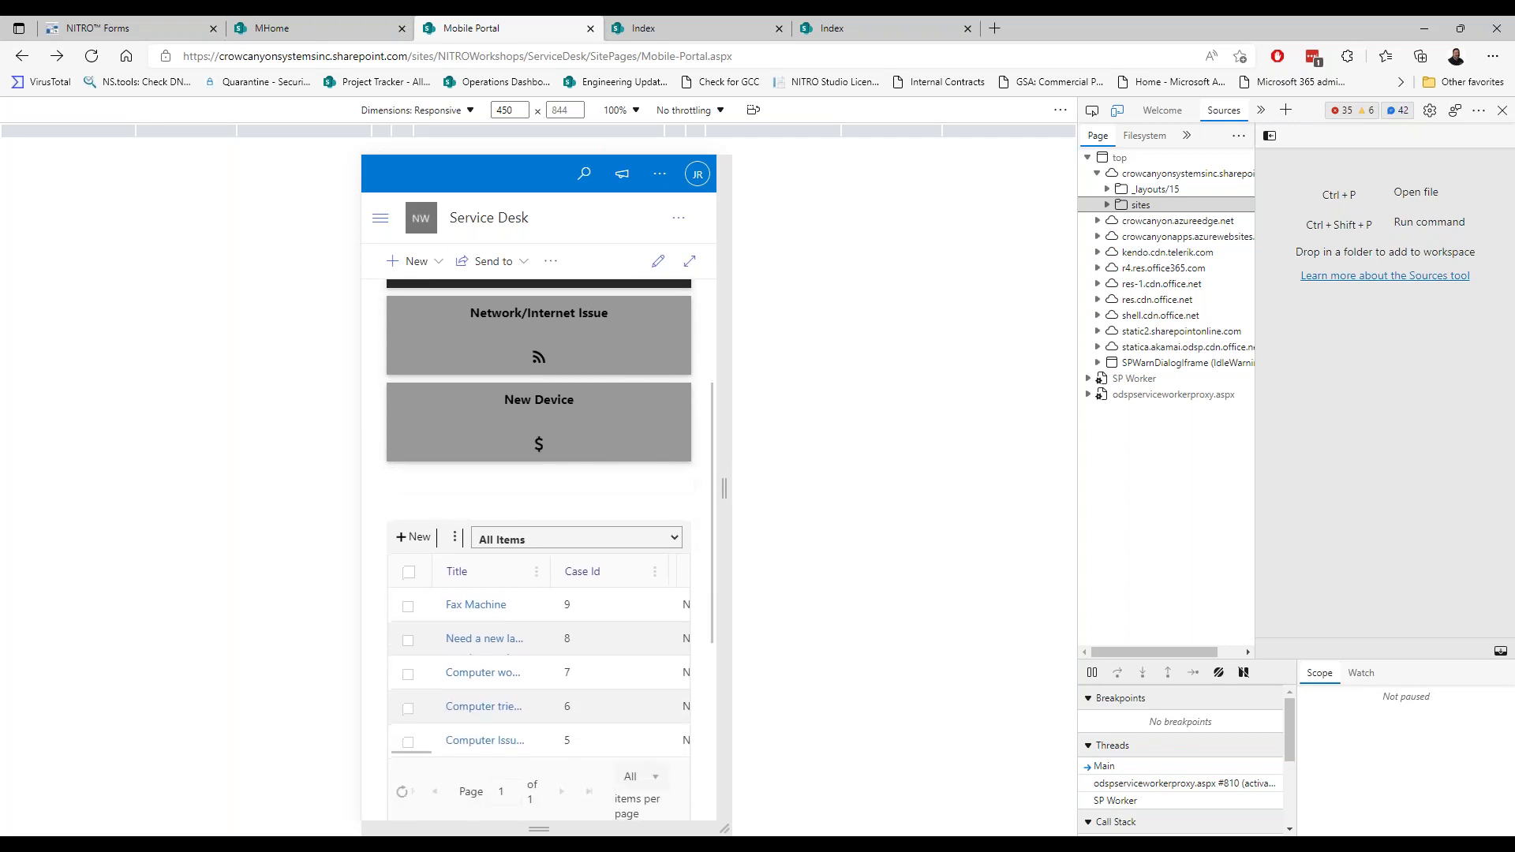
scroll(539, 474, "down", 2)
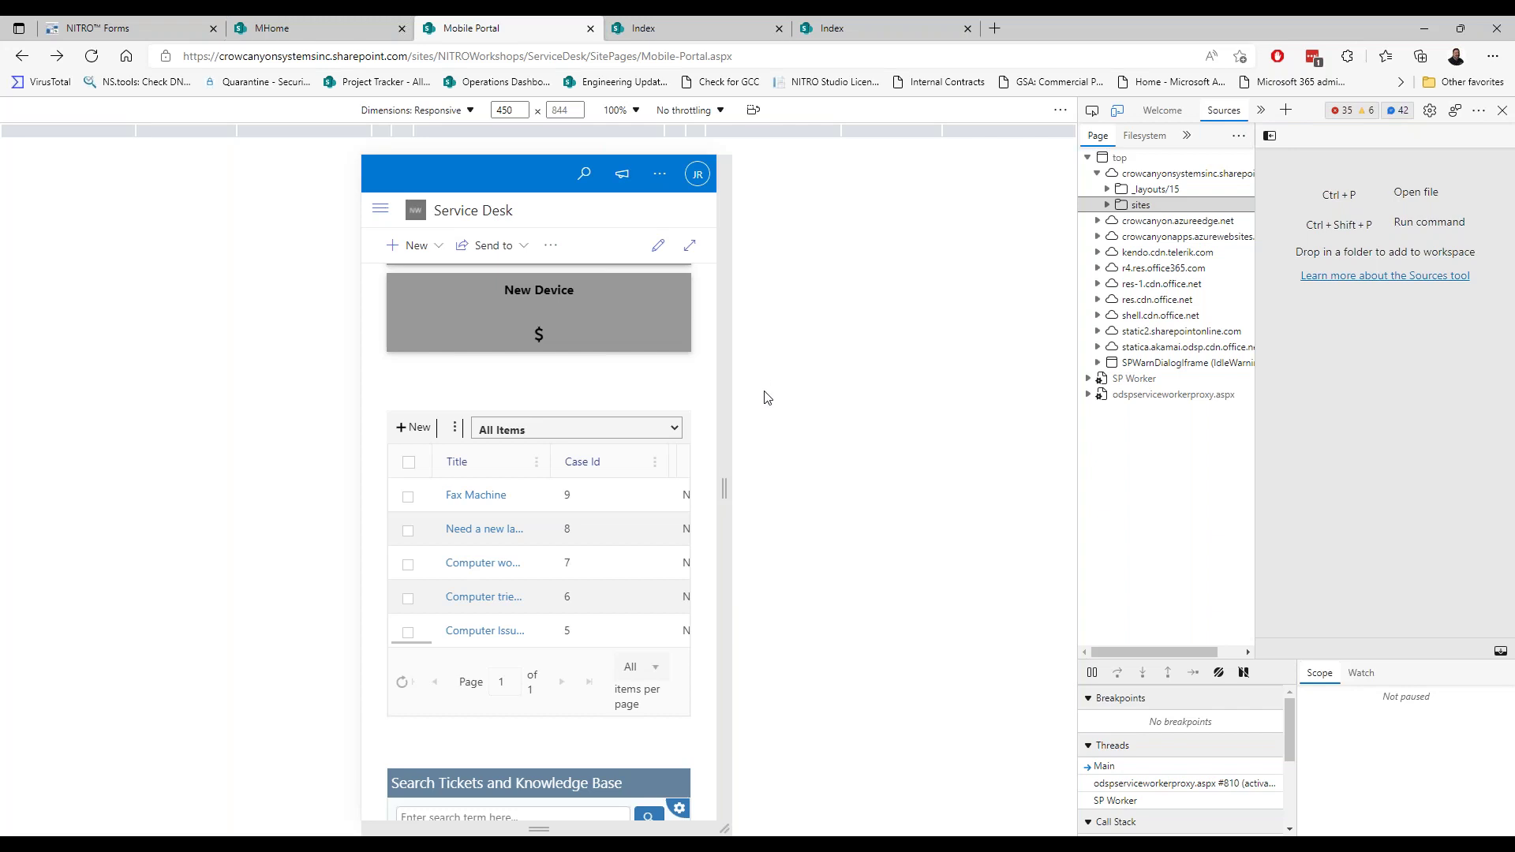
left_click(1119, 111)
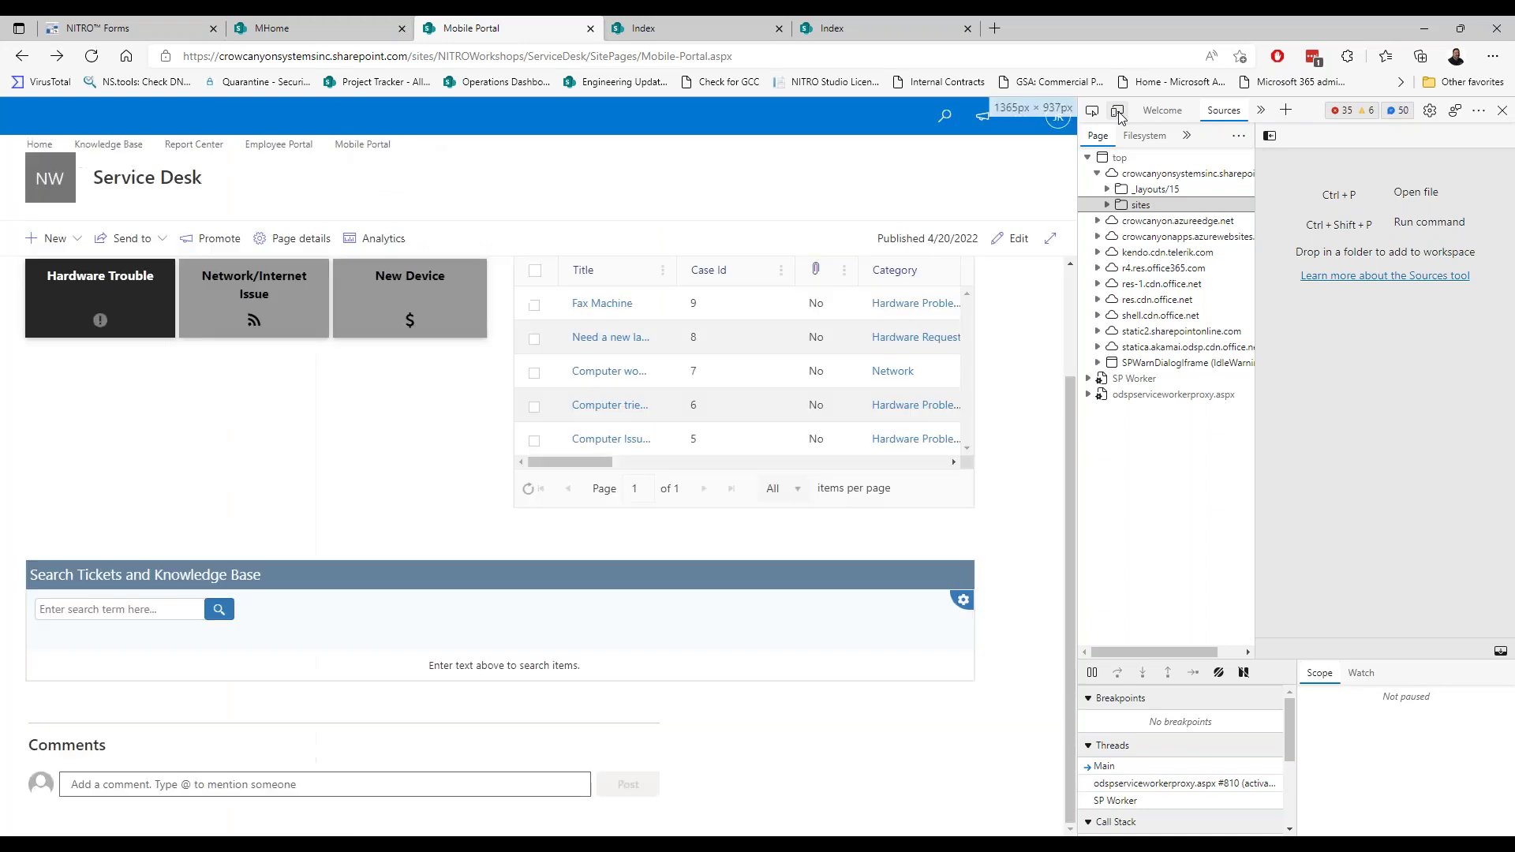
left_click(1119, 112)
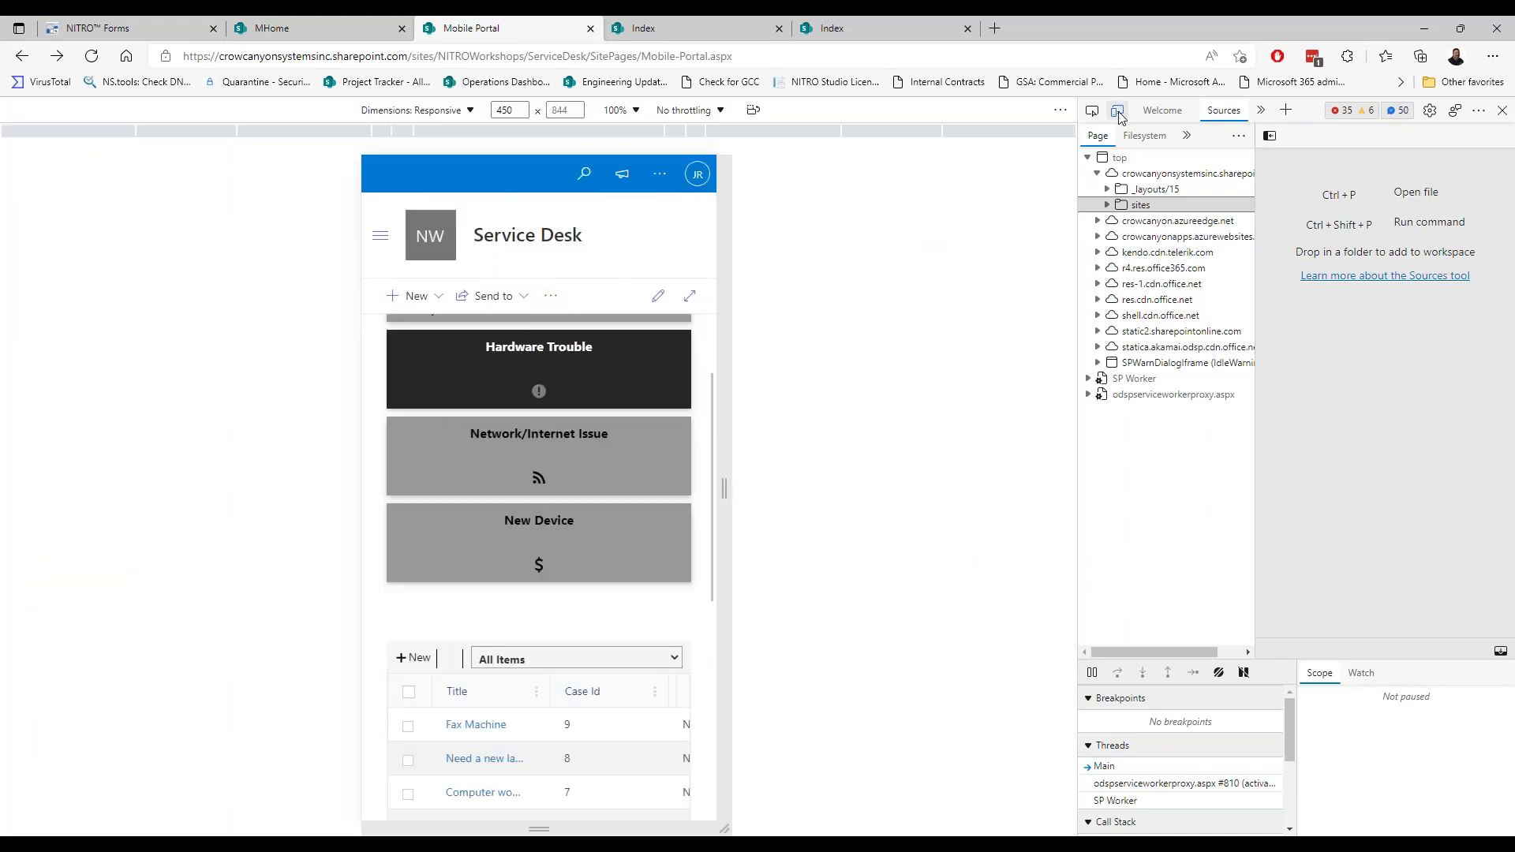
scroll(539, 474, "down", 2)
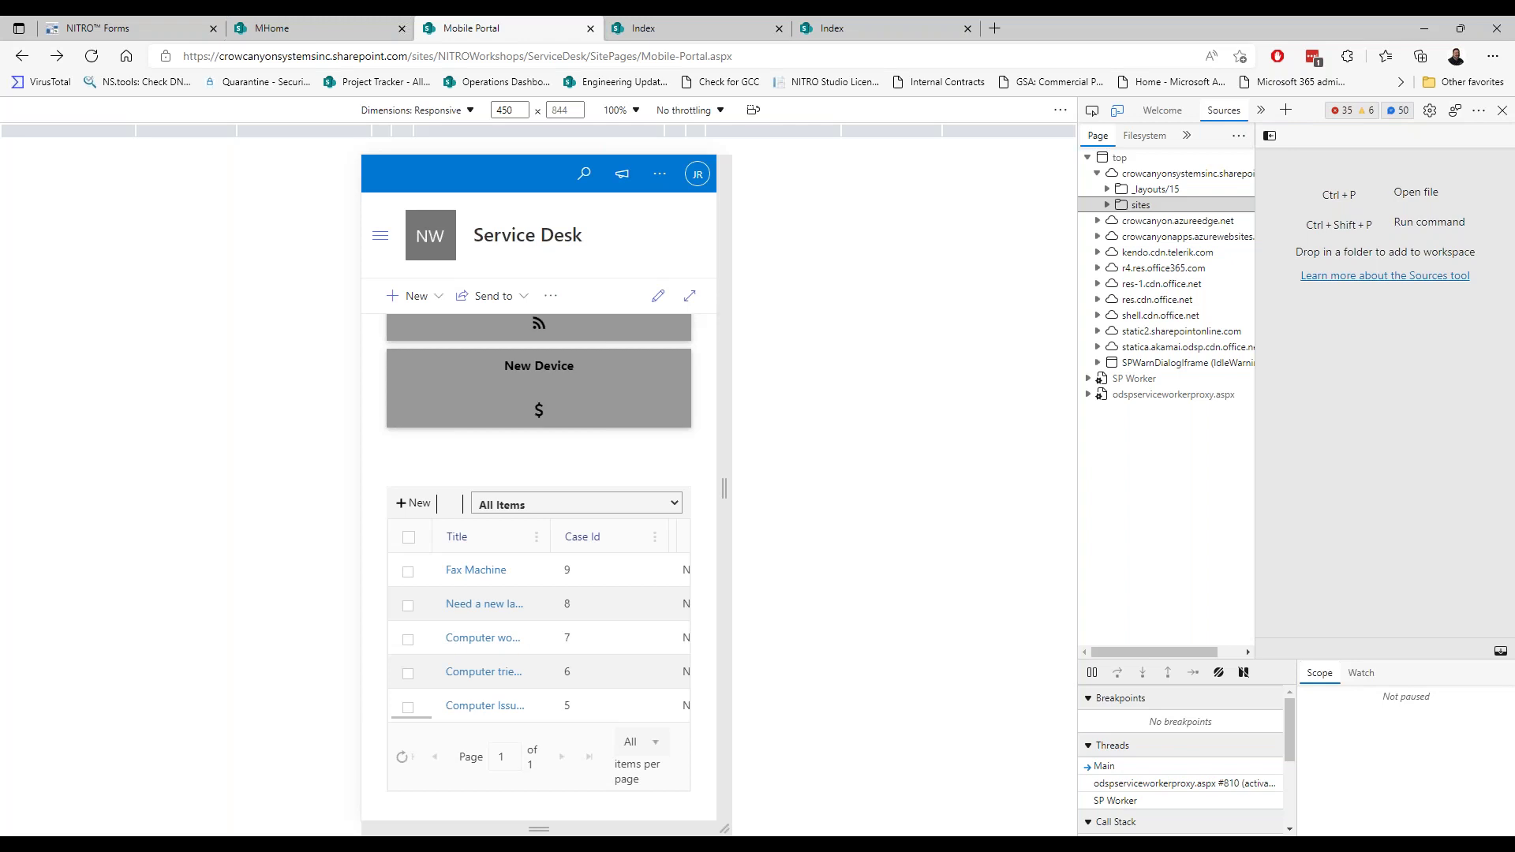
scroll(539, 552, "down", 5)
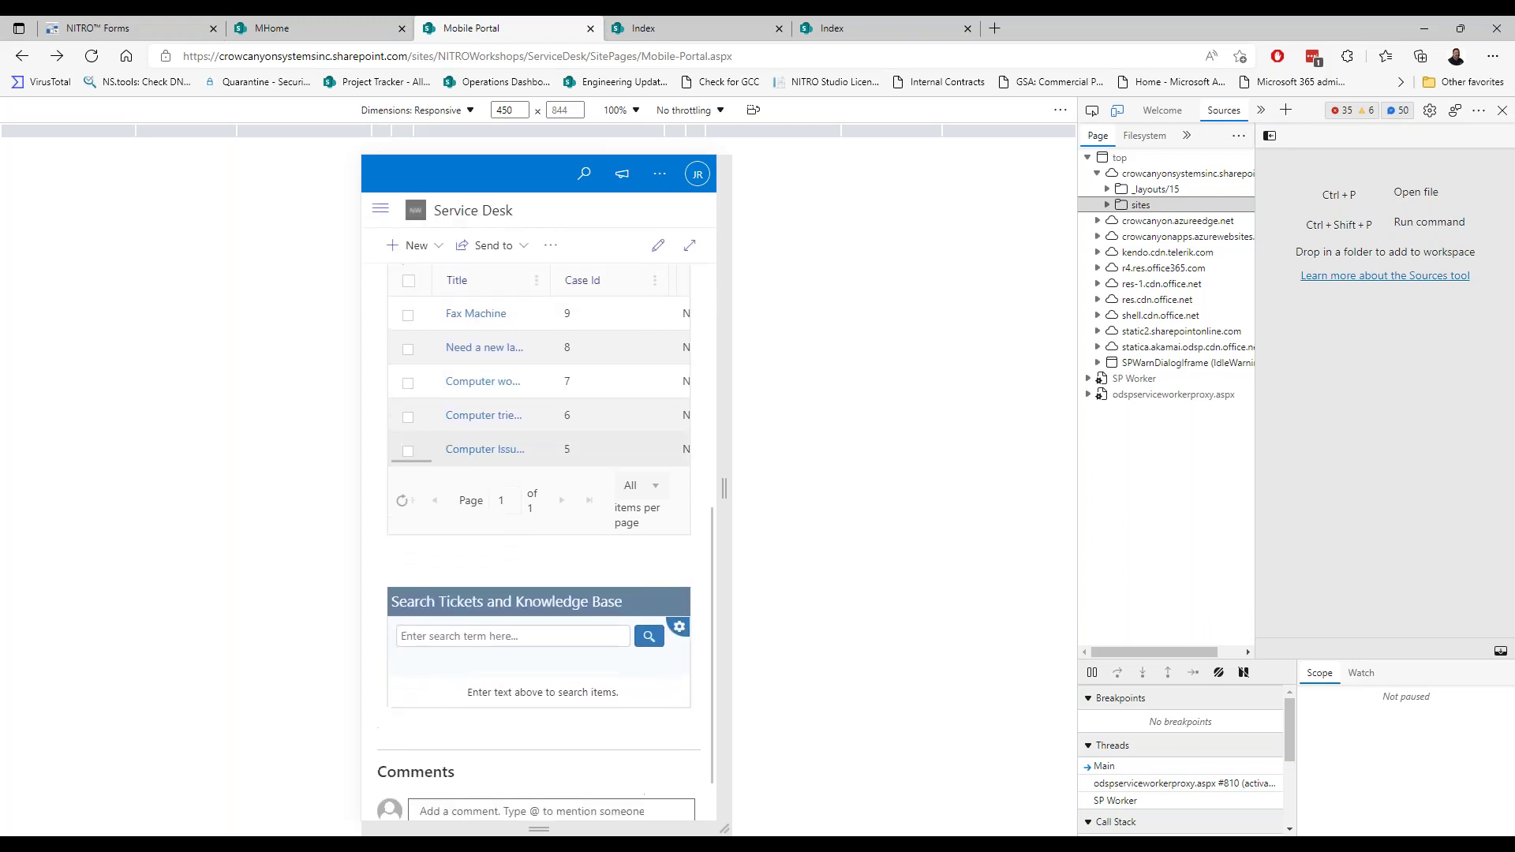
scroll(539, 552, "down", 2)
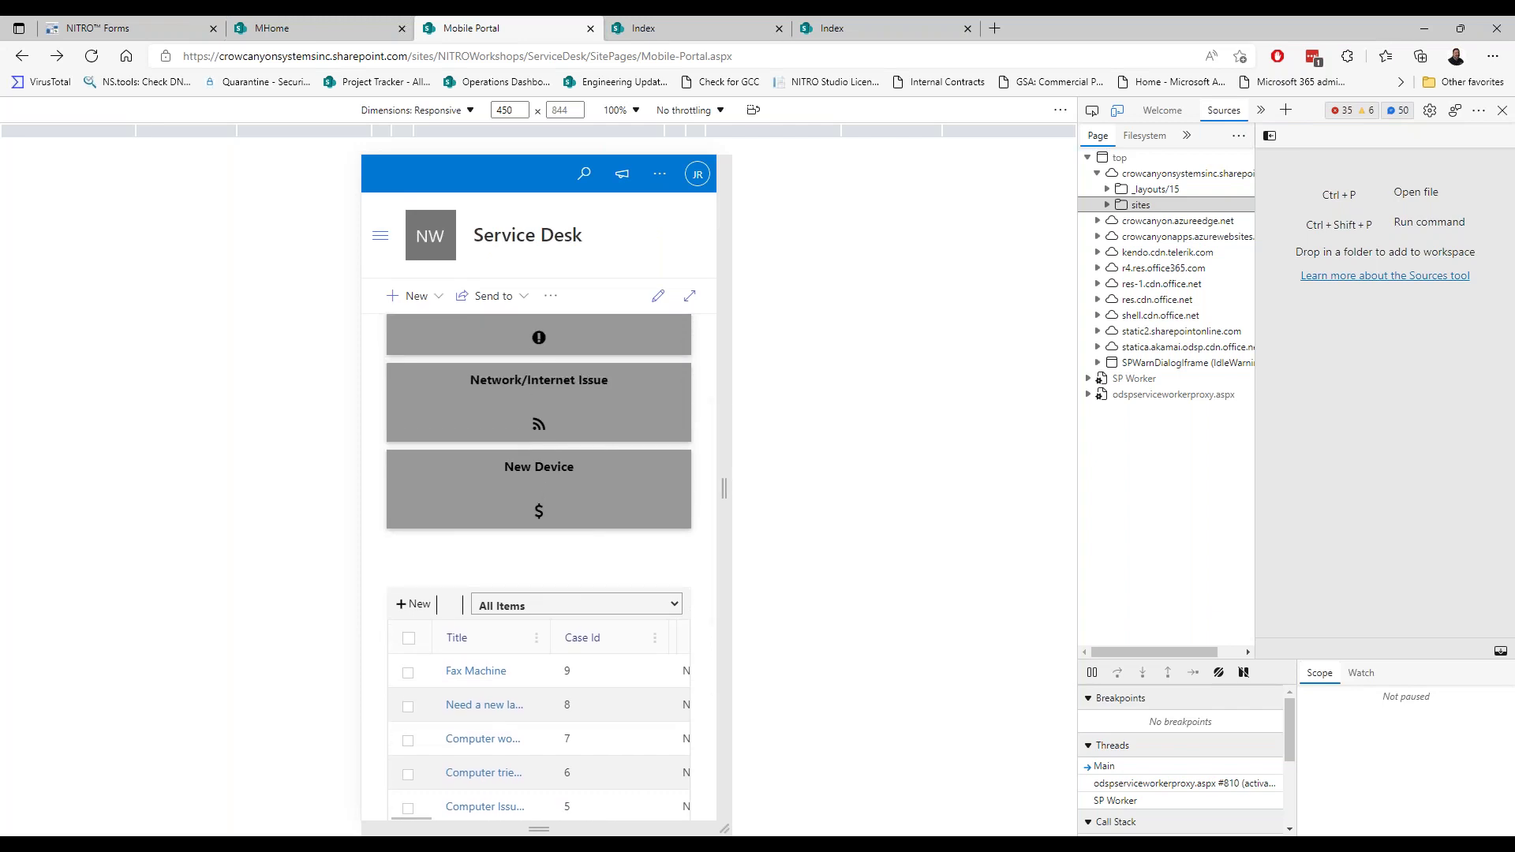
- Compare the page layout at emulated widths of about 1012 px and 436 px and with device emulation off
left_click_drag(724, 489, 945, 462)
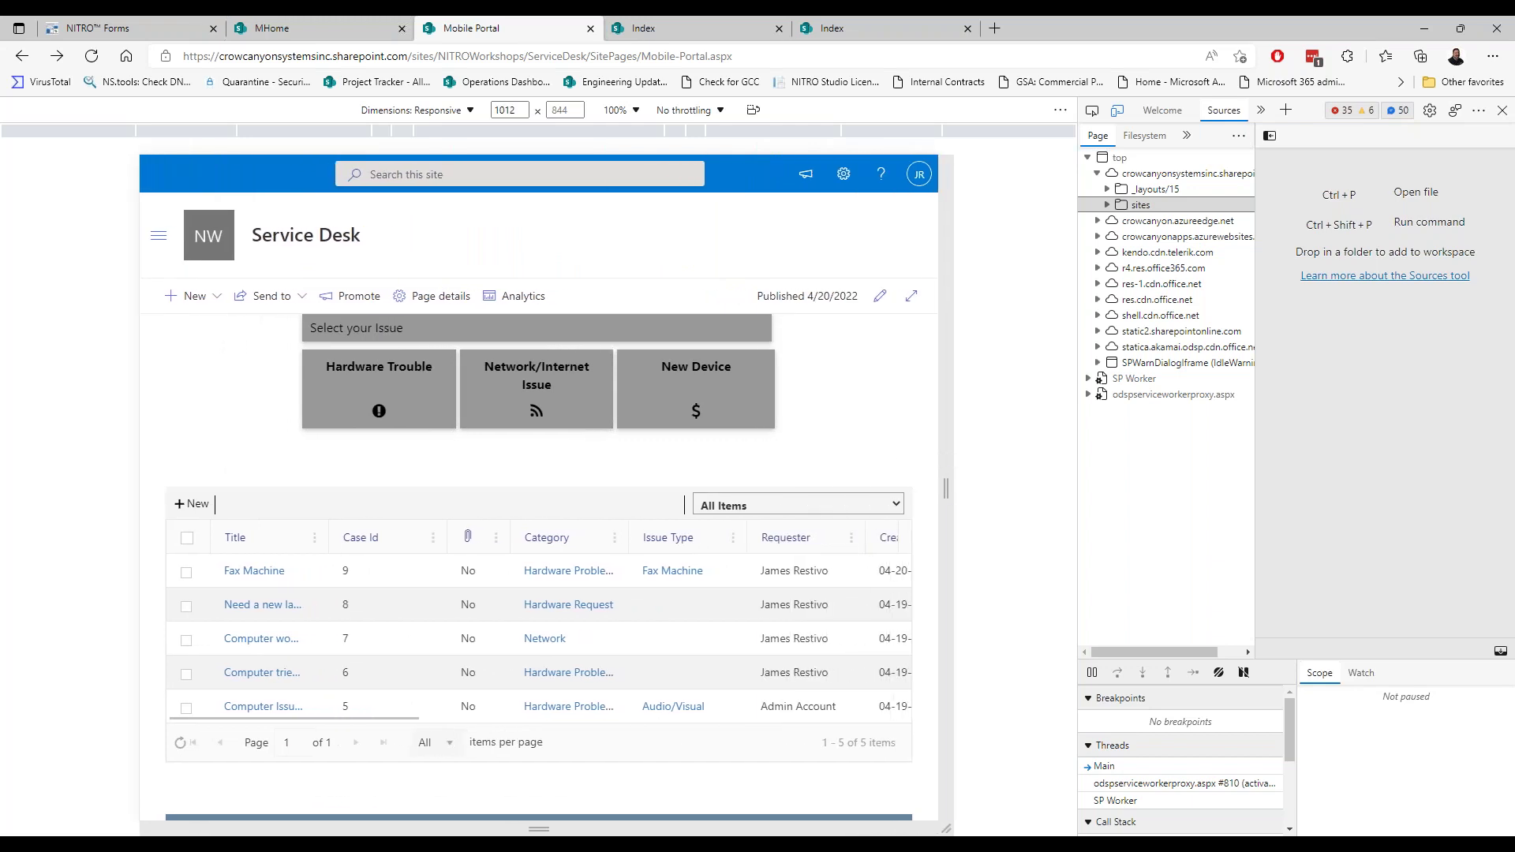
left_click(1117, 111)
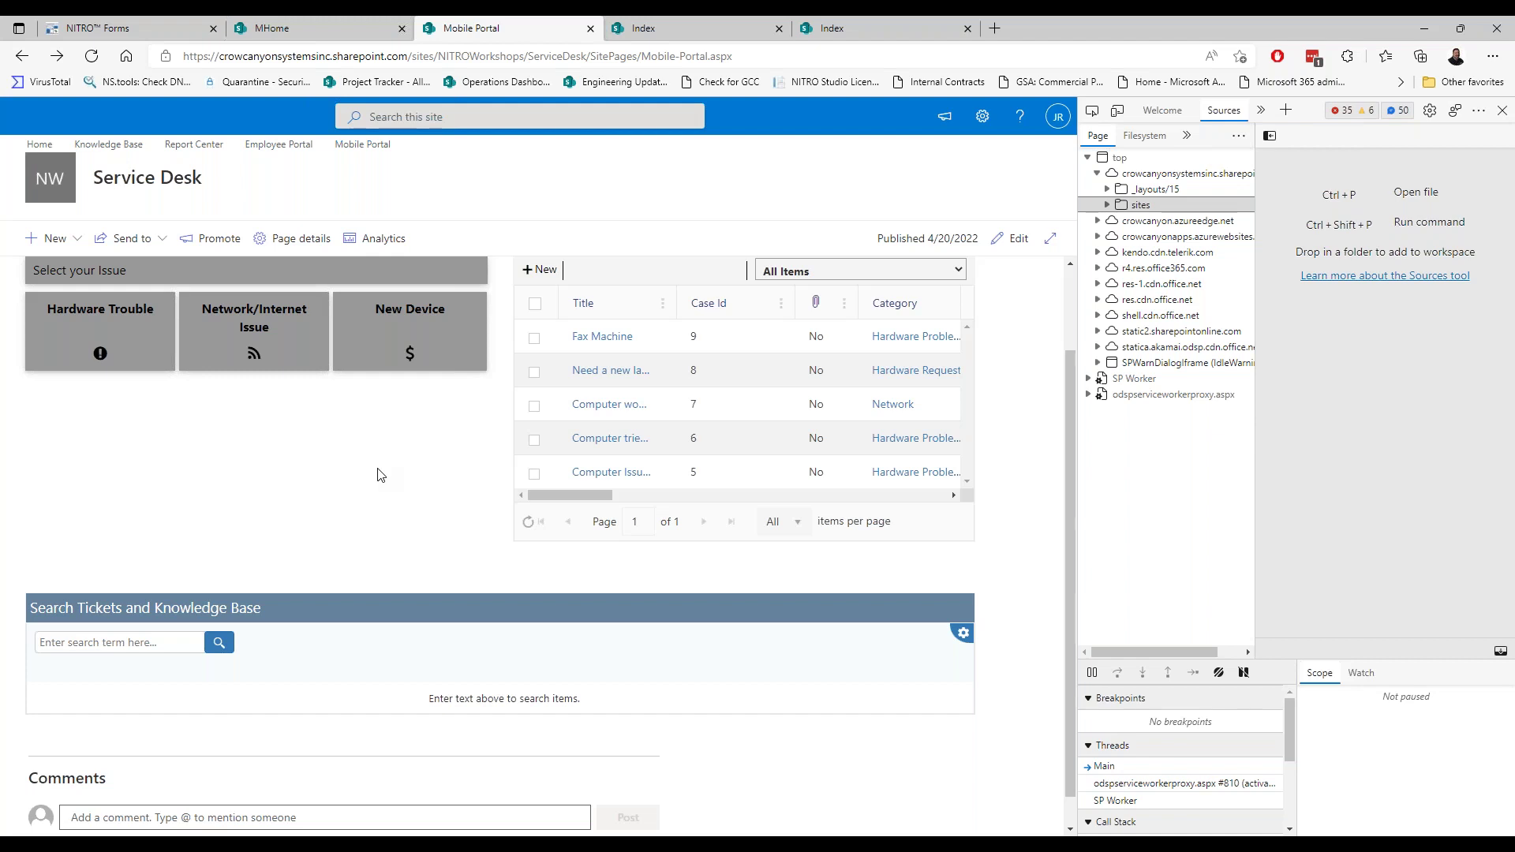
left_click(1116, 110)
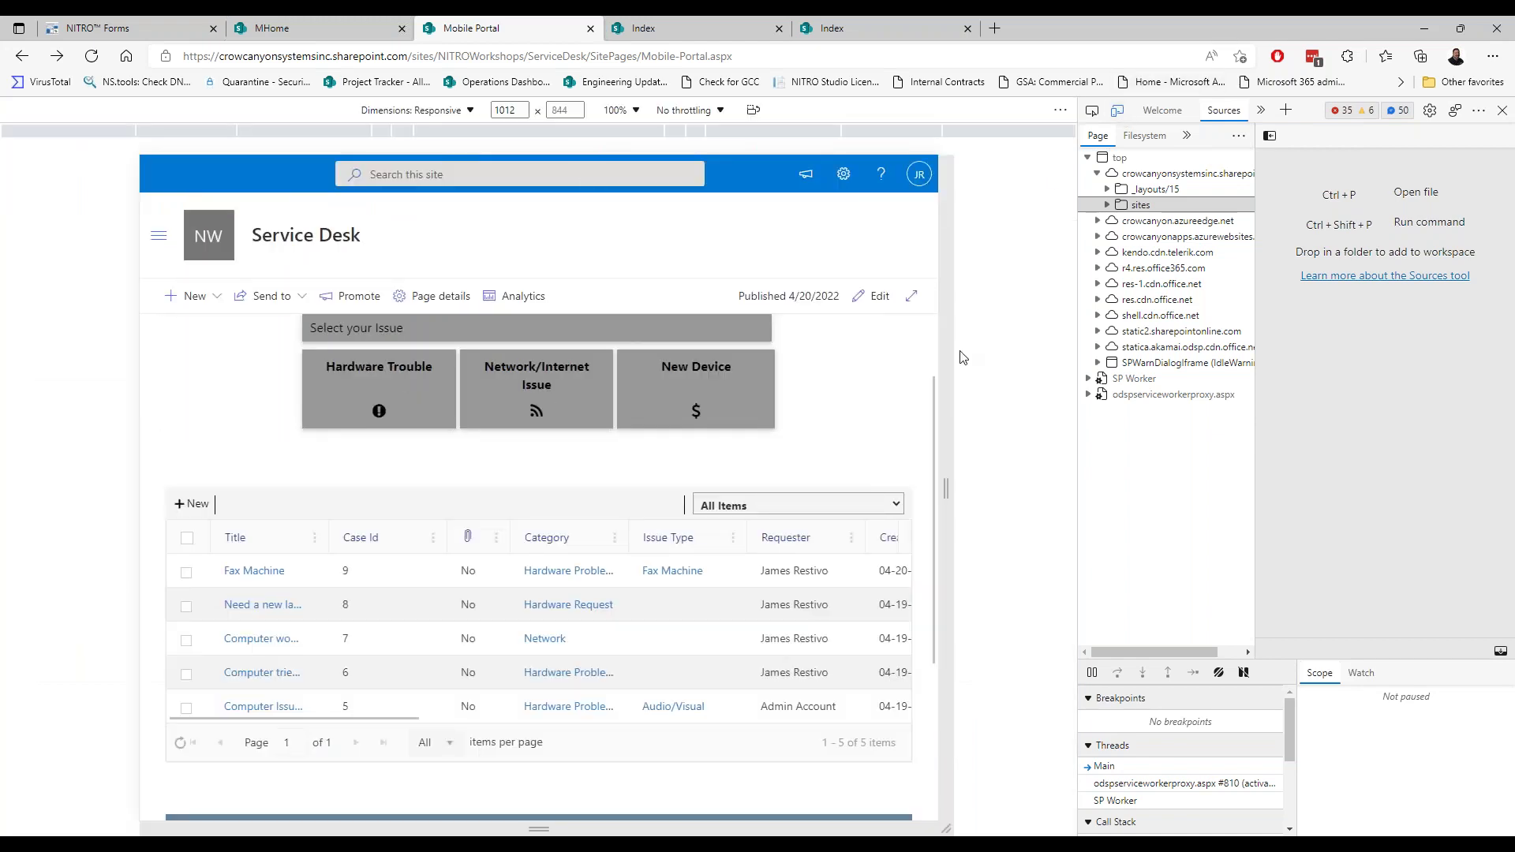
left_click_drag(945, 473, 719, 485)
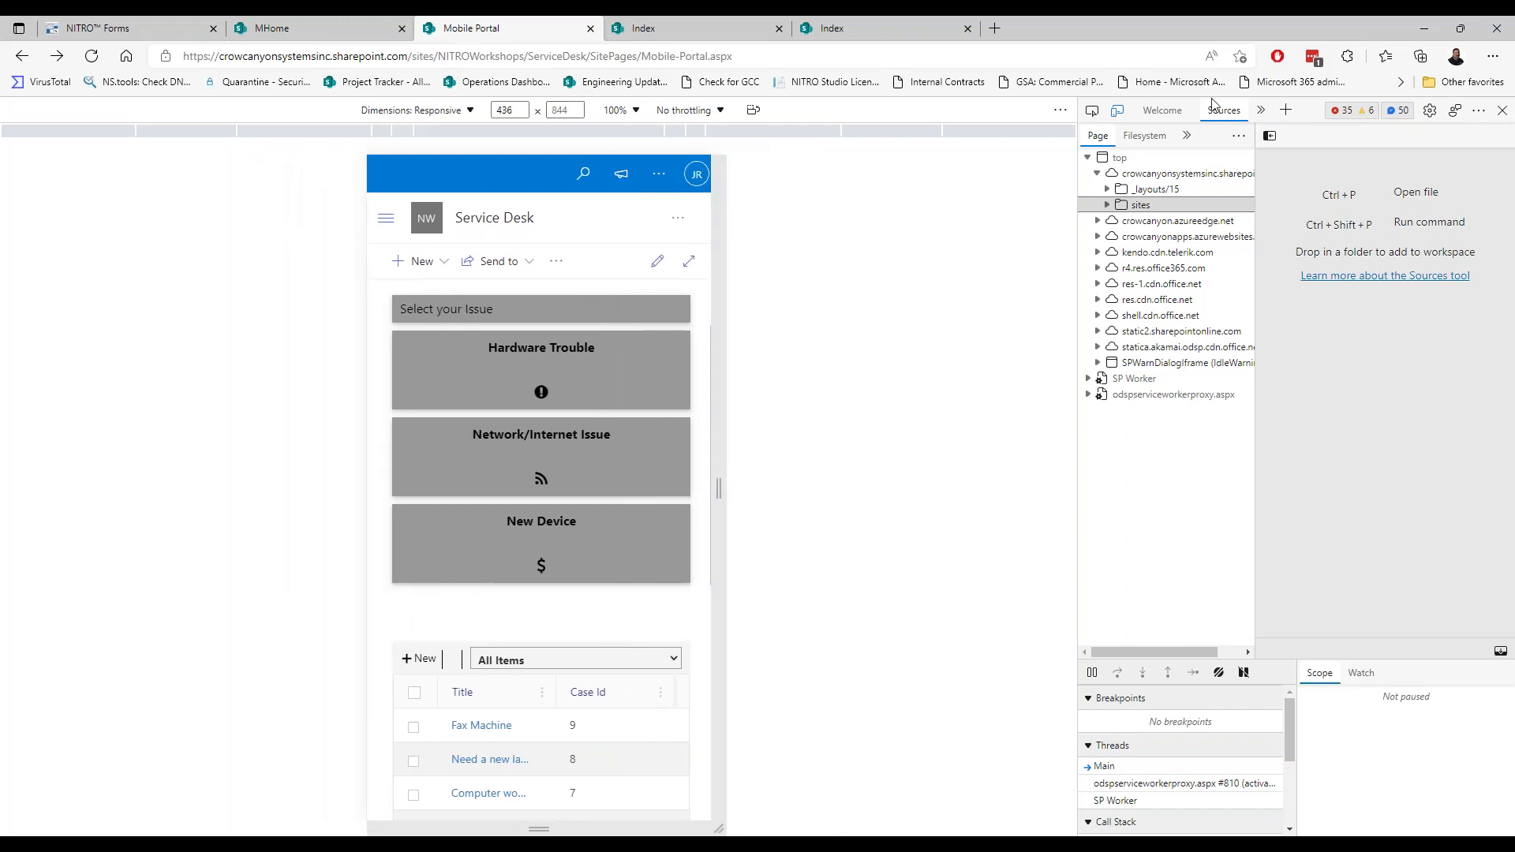
- Turn off device emulation for the Mobile Portal page and close the developer tools
left_click(1117, 111)
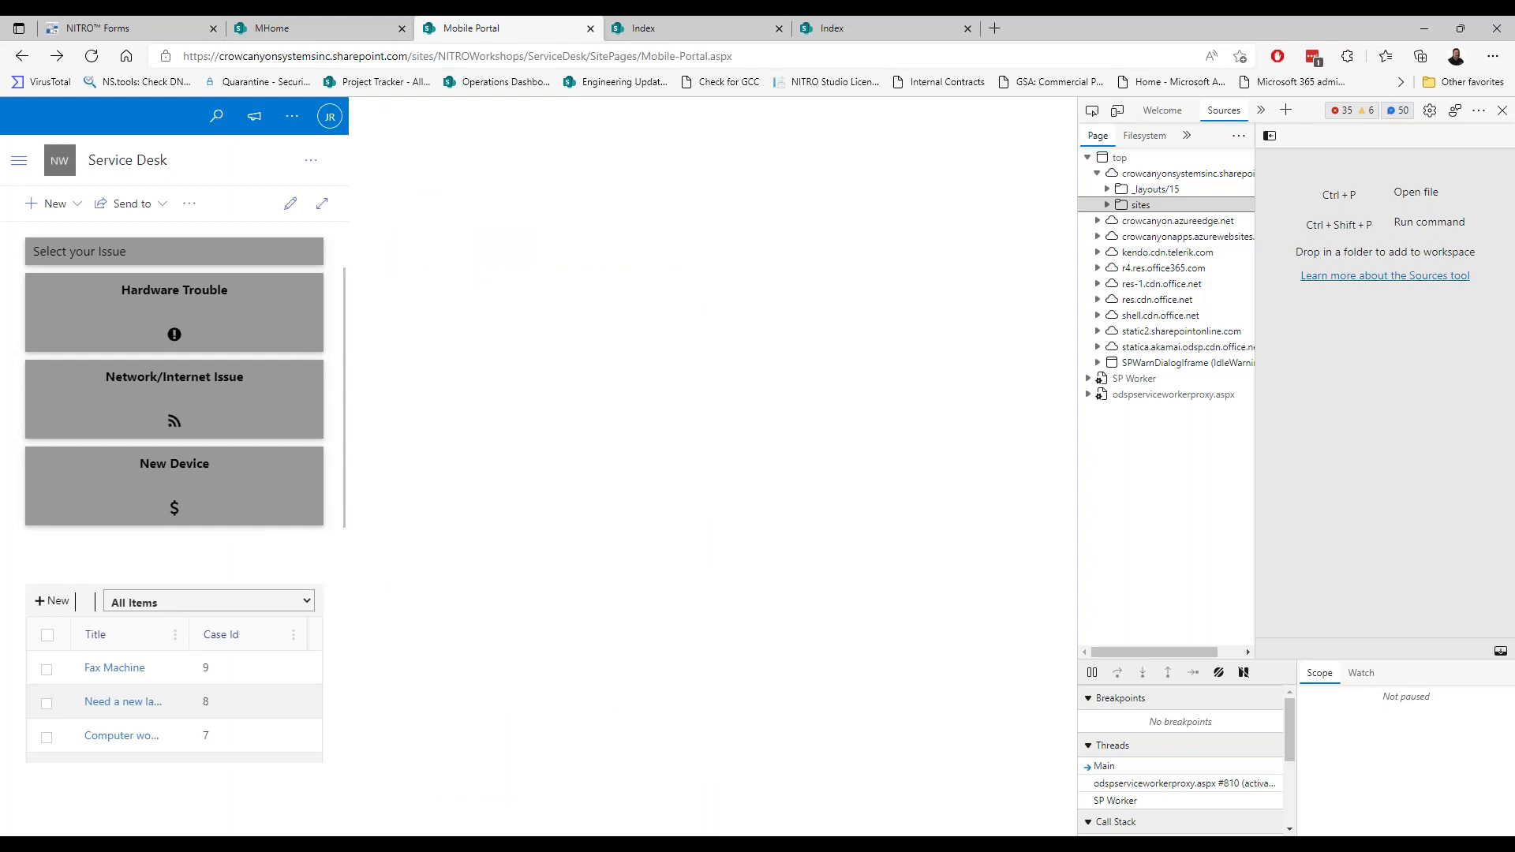
left_click(1116, 111)
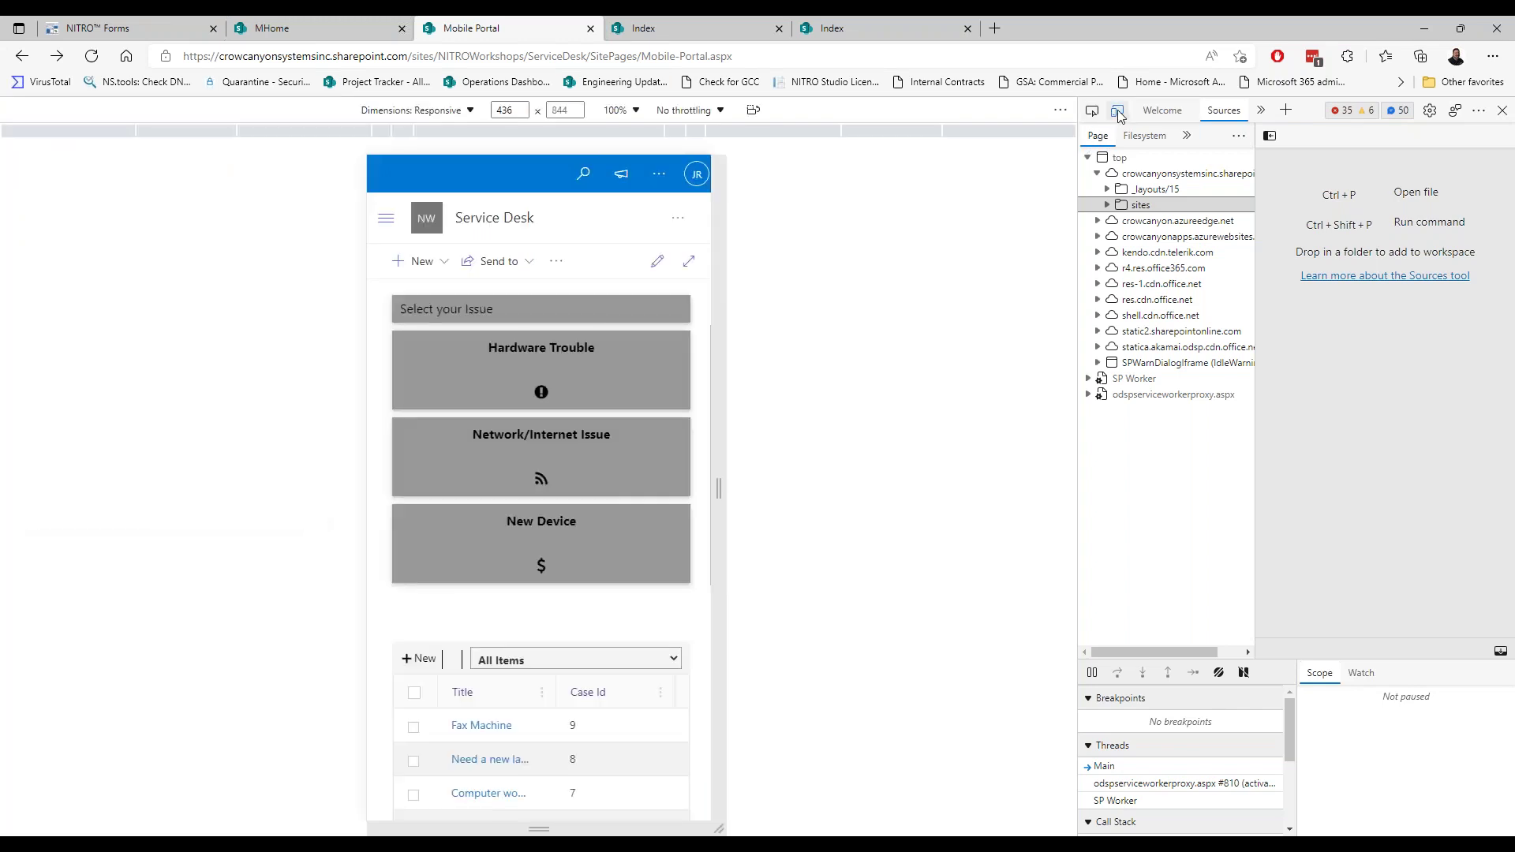
left_click(1116, 113)
left_click(1119, 113)
left_click(1119, 114)
left_click(1501, 111)
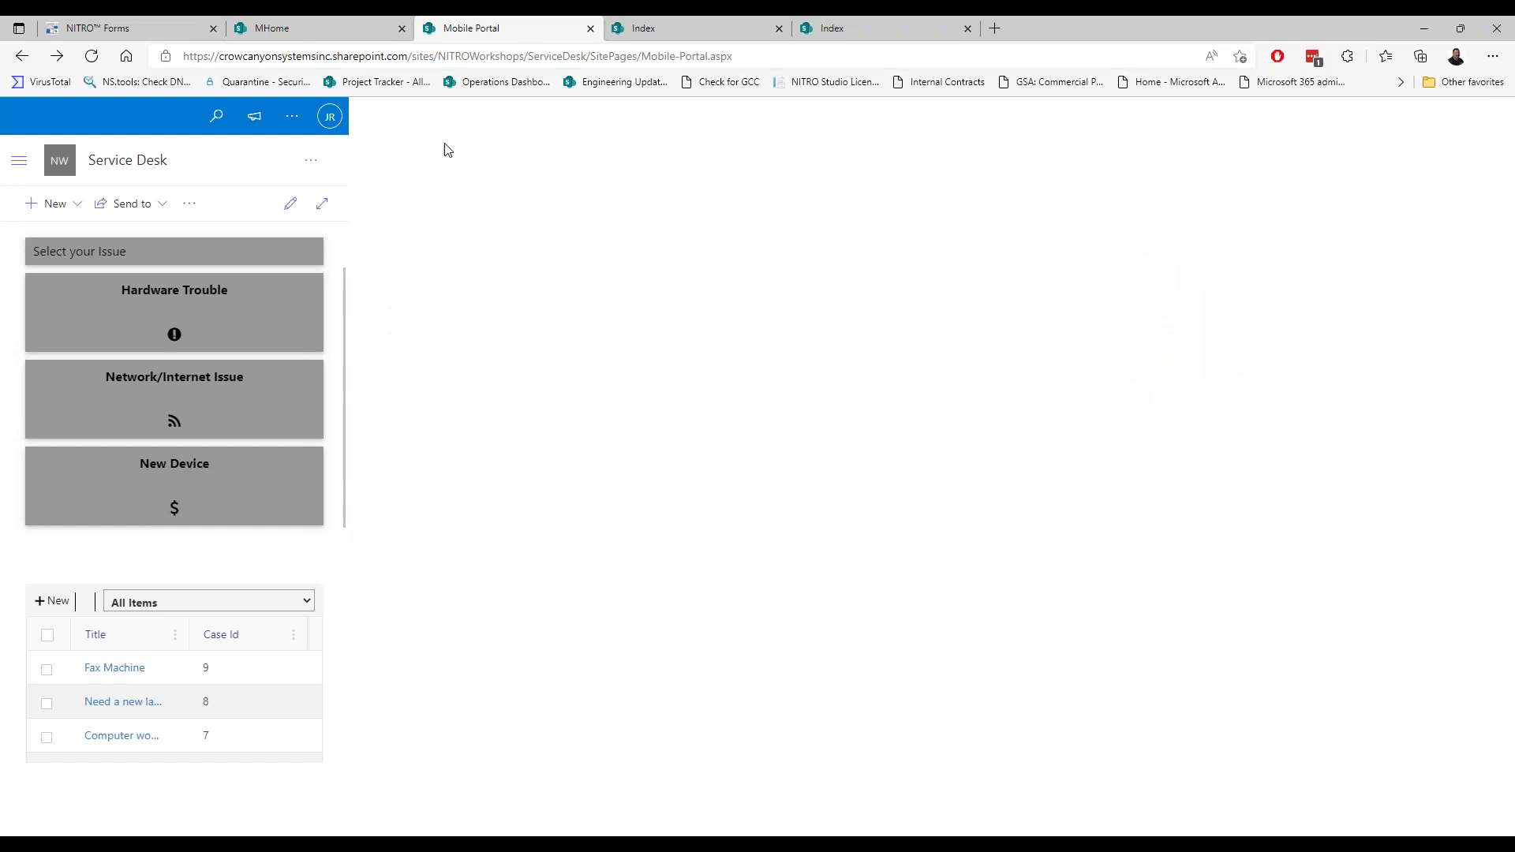
- Copy the Mobile Portal page's address, close its tab and reopen the page in a new tab
left_click(91, 56)
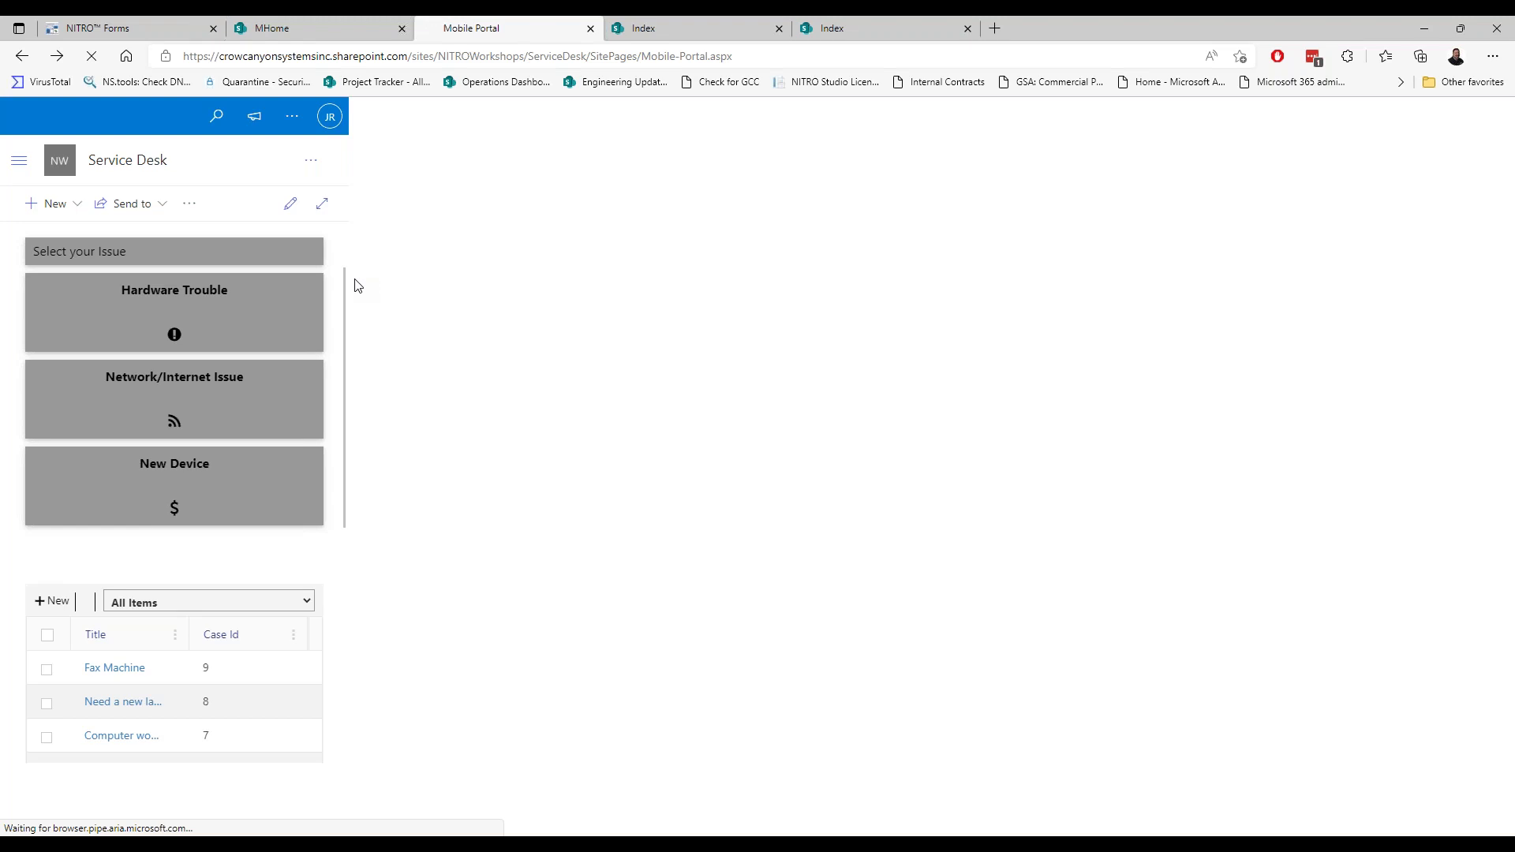
left_click(786, 196)
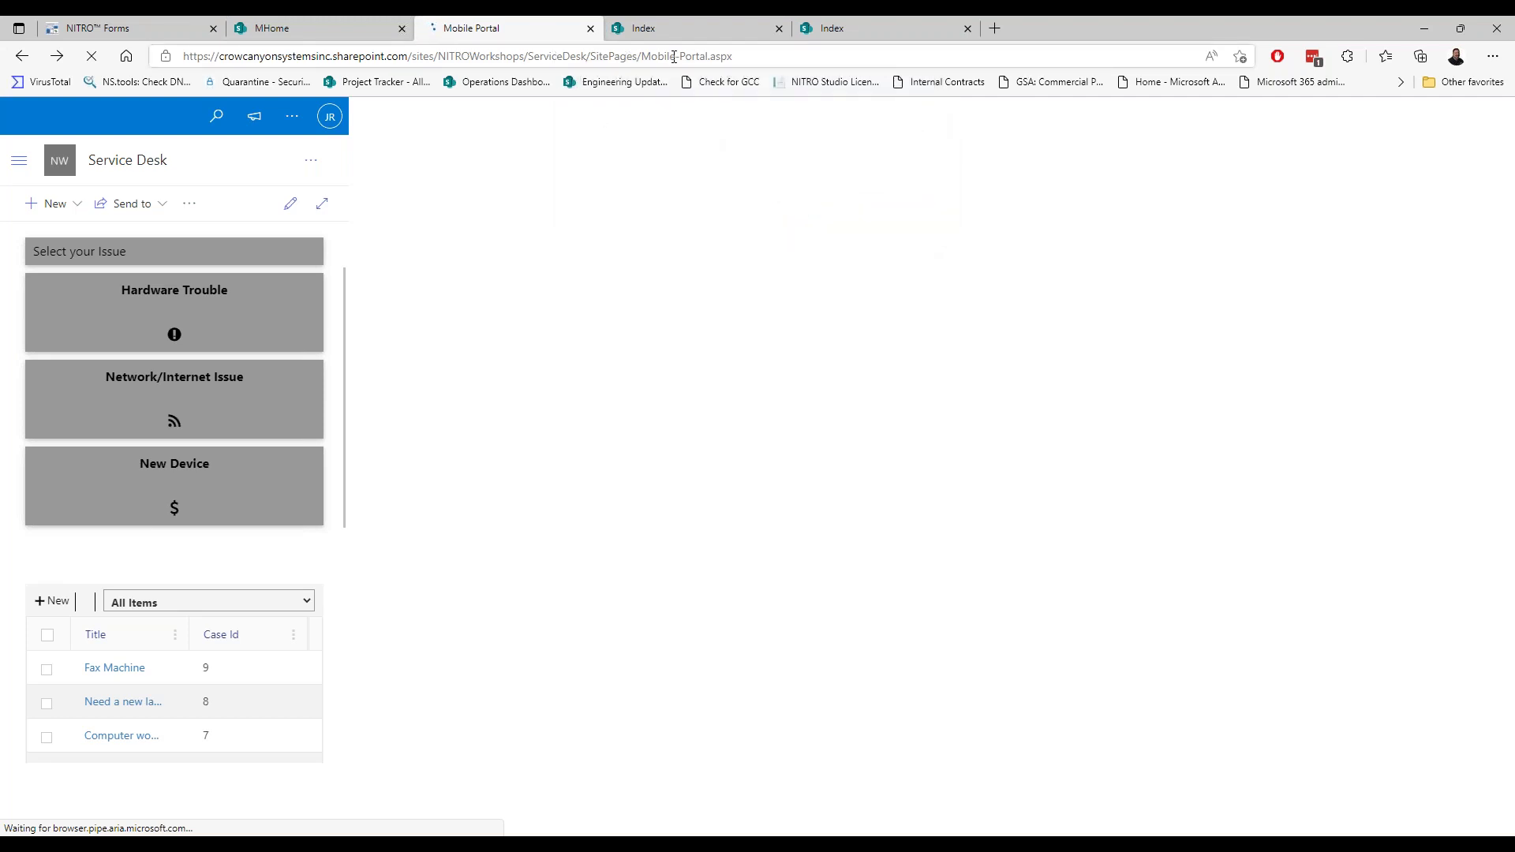
left_click(732, 57)
key("ctrl+c")
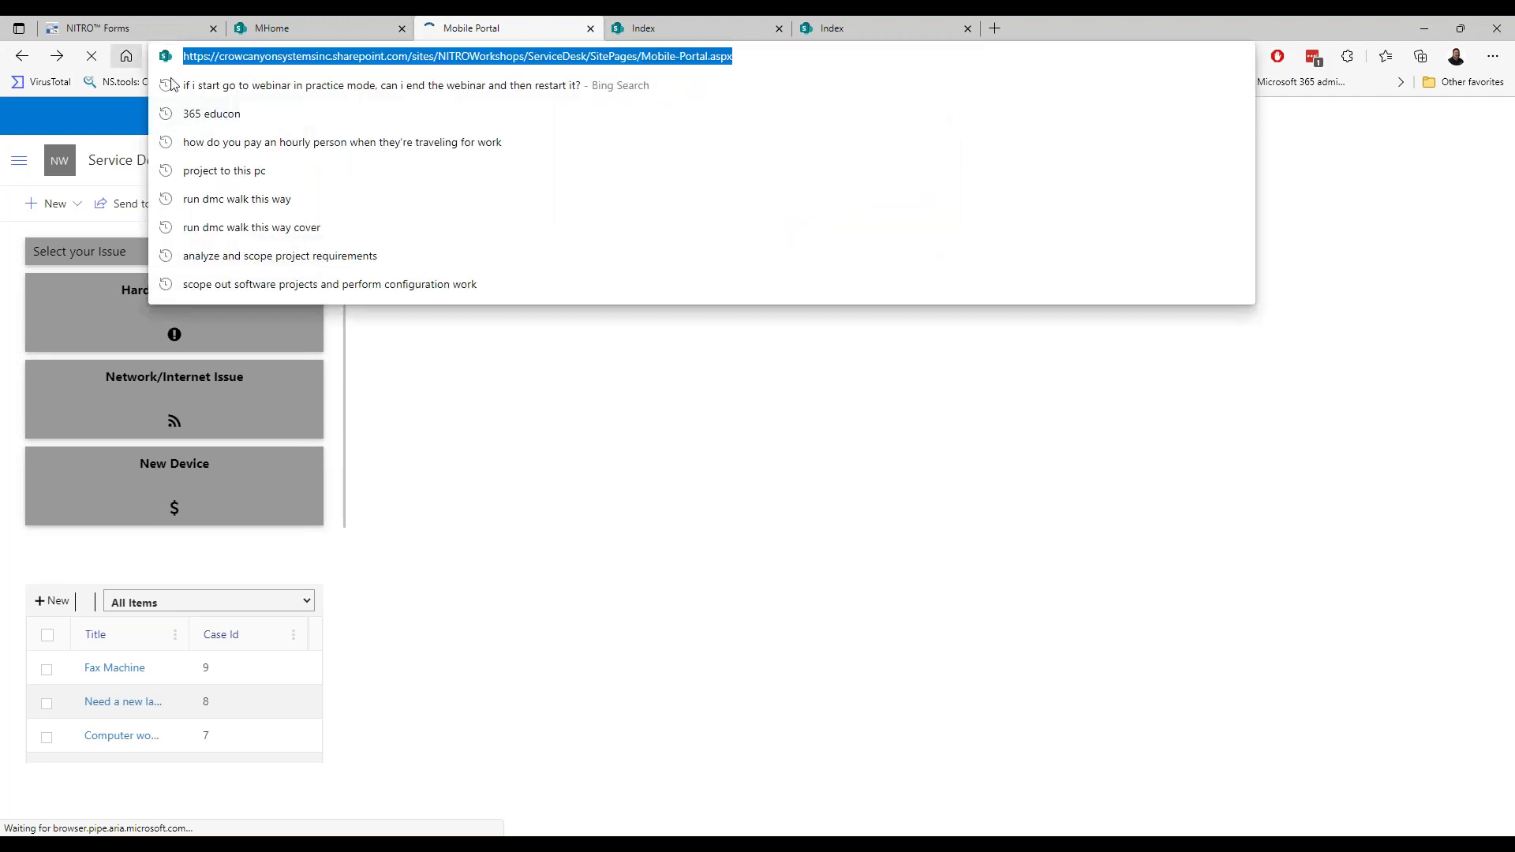
left_click(590, 28)
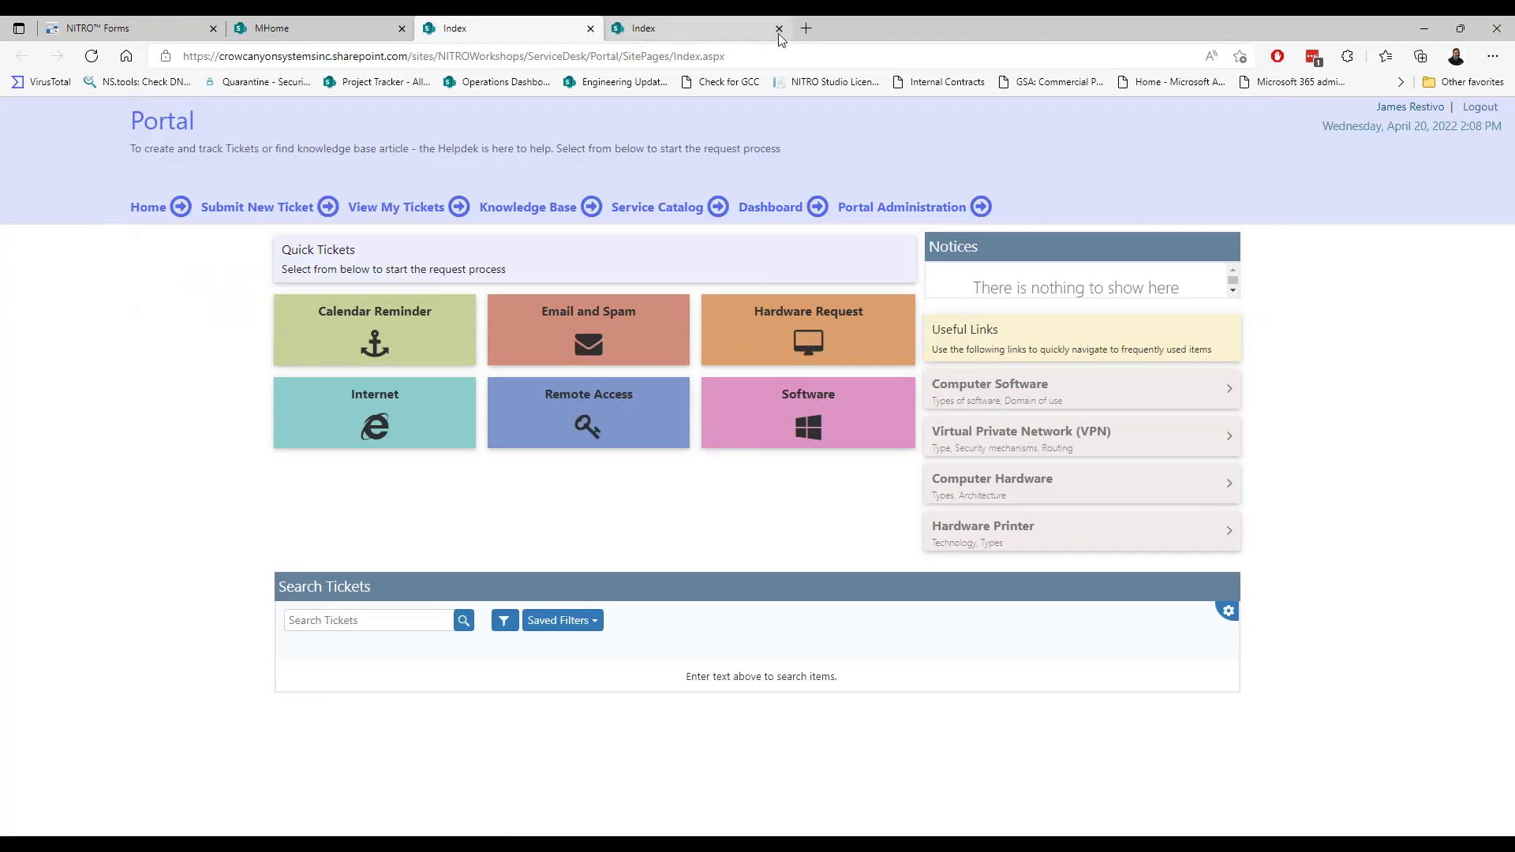
left_click(805, 28)
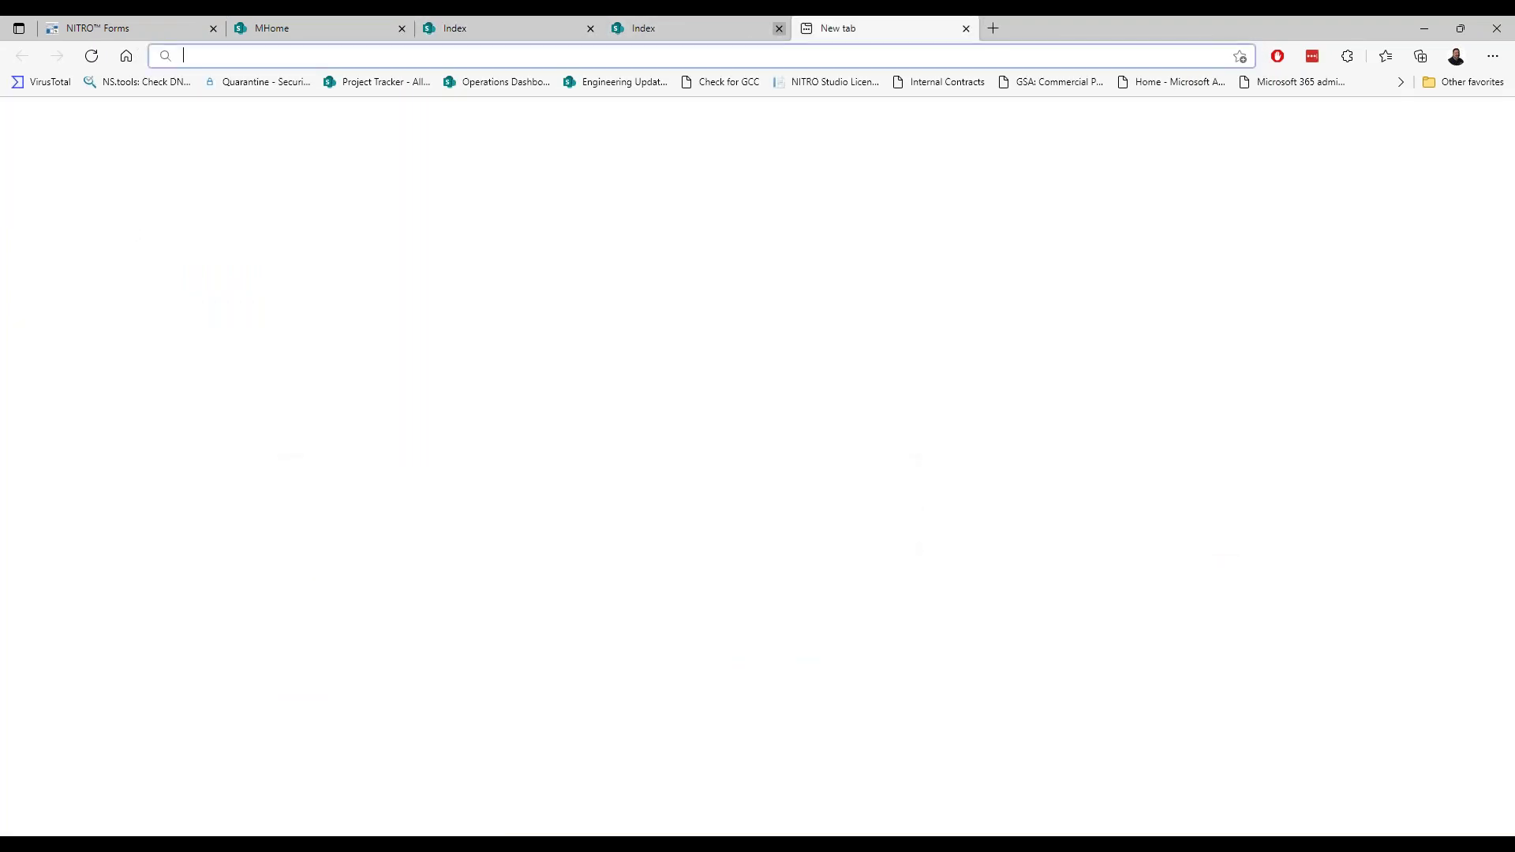
key("ctrl+v")
key("Return")
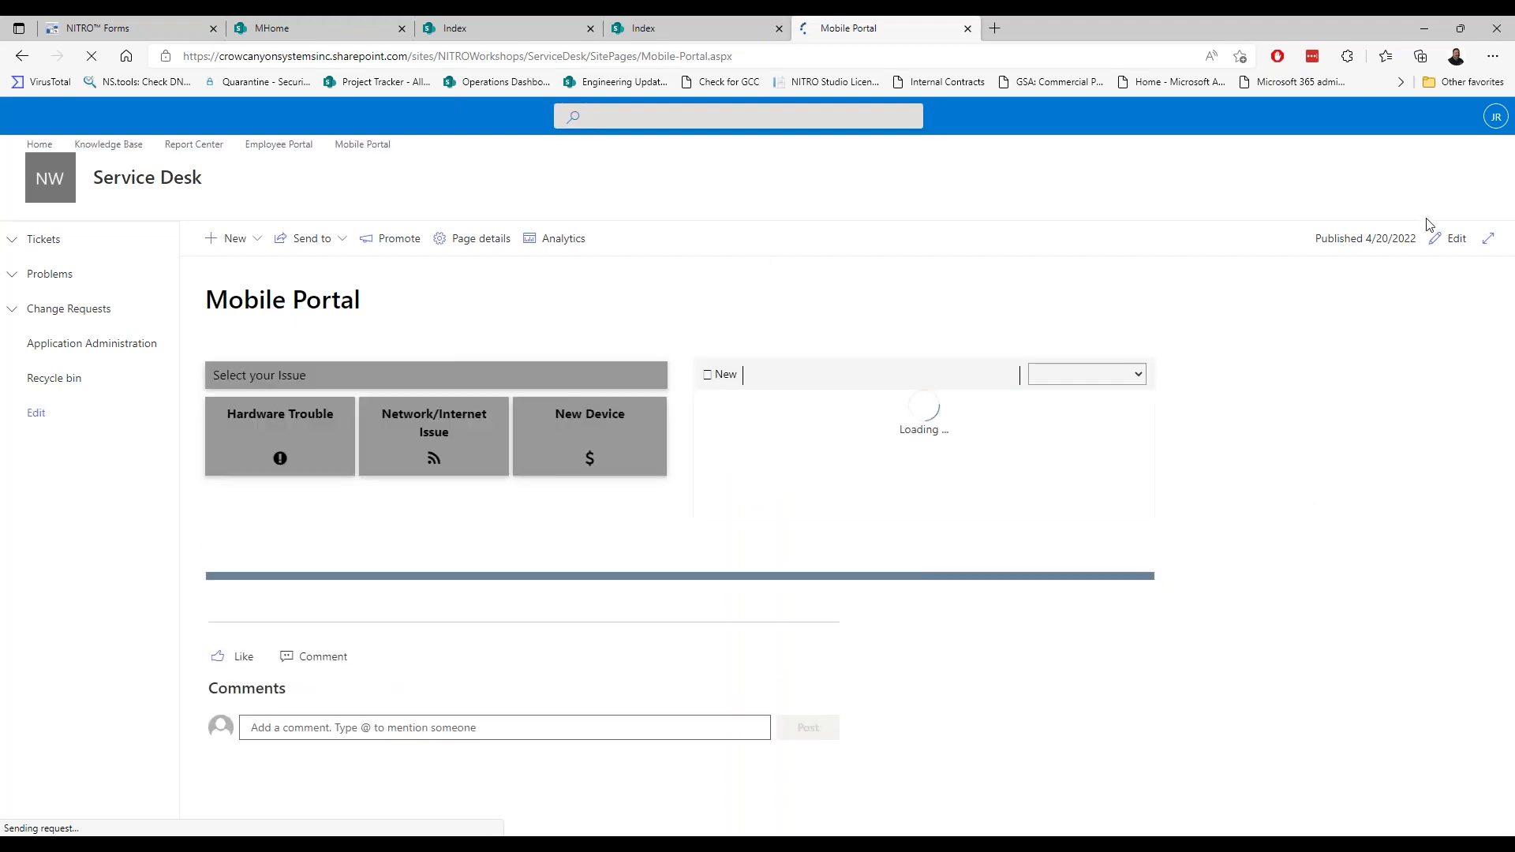
- Put the Mobile Portal page into edit mode and open the properties of its Link Tiles web part
left_click(1450, 238)
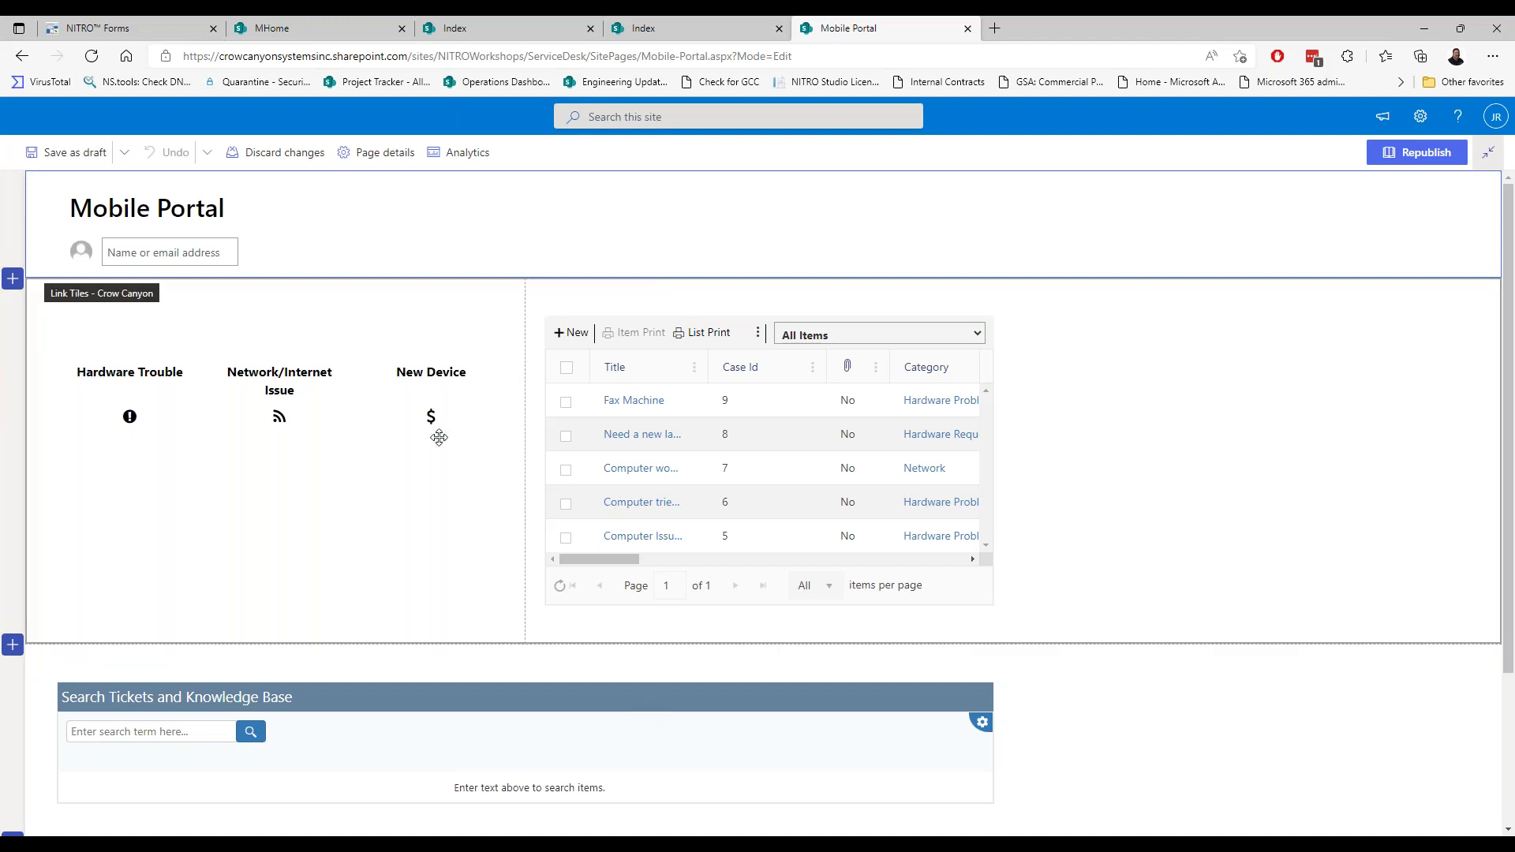
left_click(275, 323)
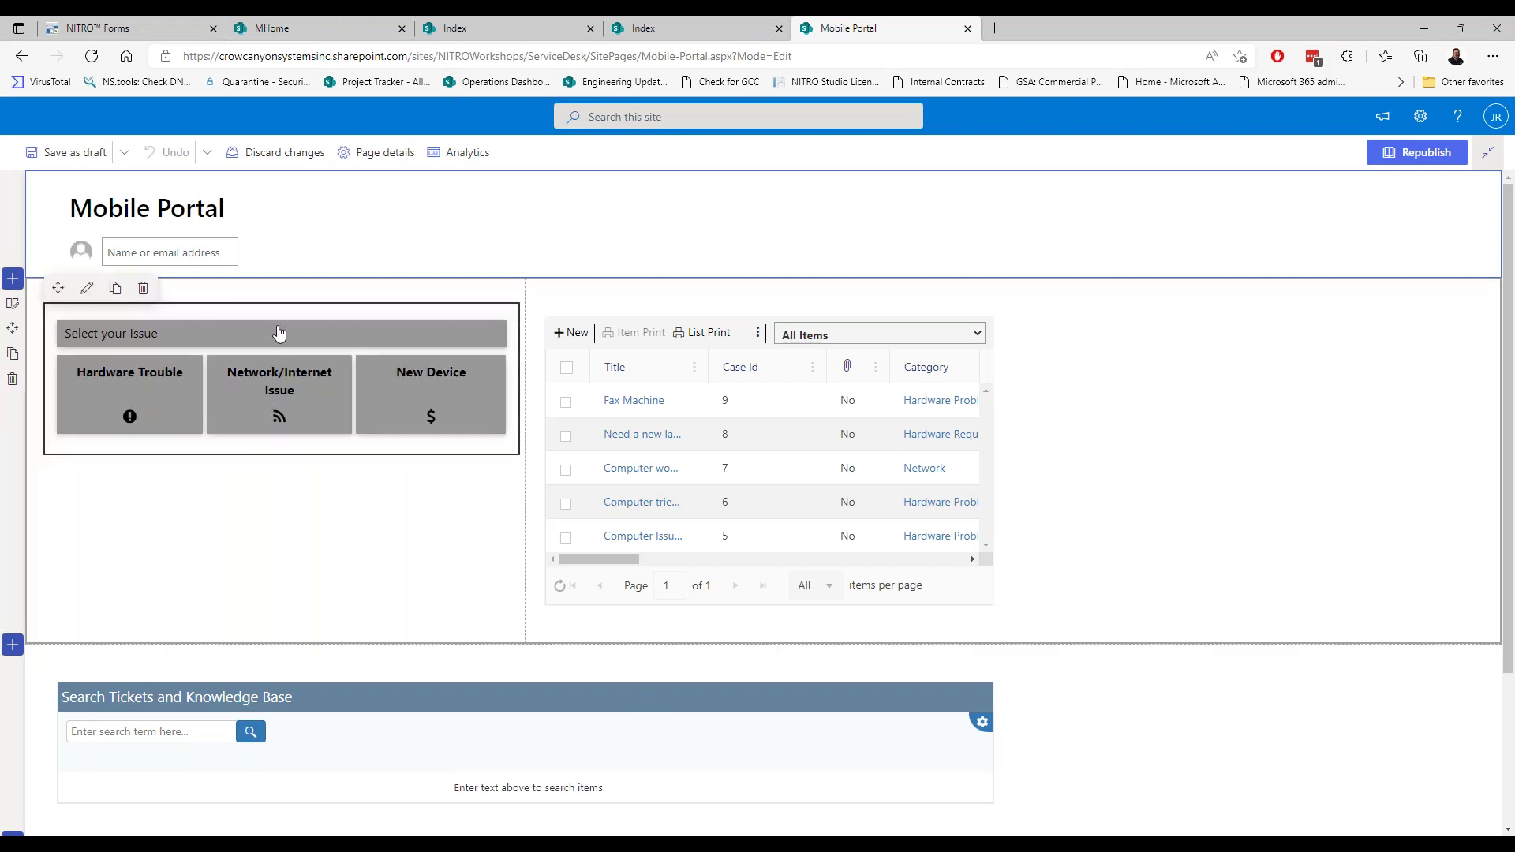
left_click(91, 298)
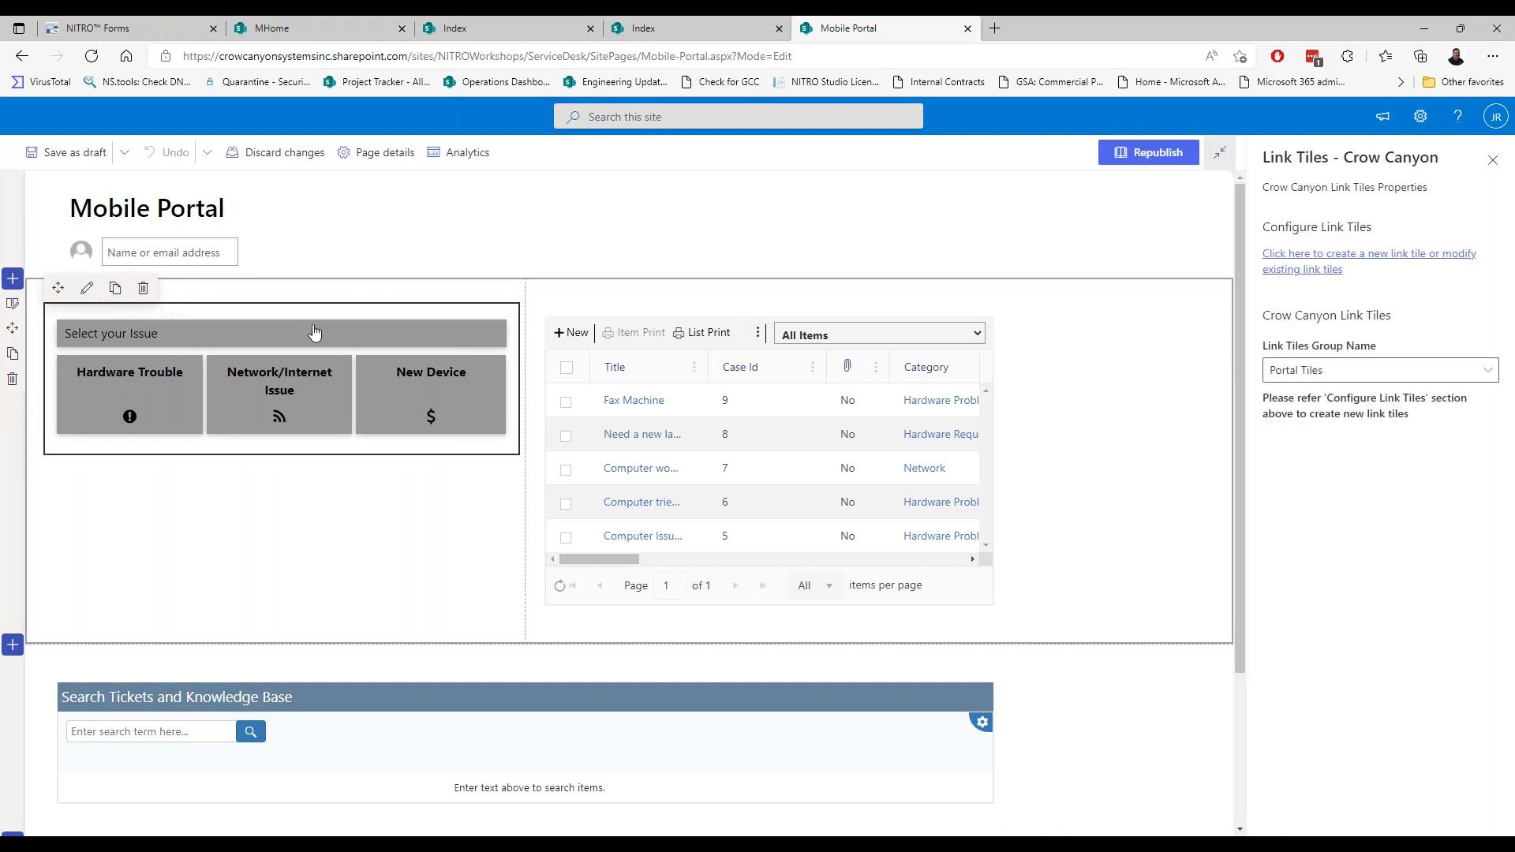
- Open the Portal Tiles group in the link tile configuration and compare its configured tiles with those on the Mobile Portal page
left_click(1332, 270)
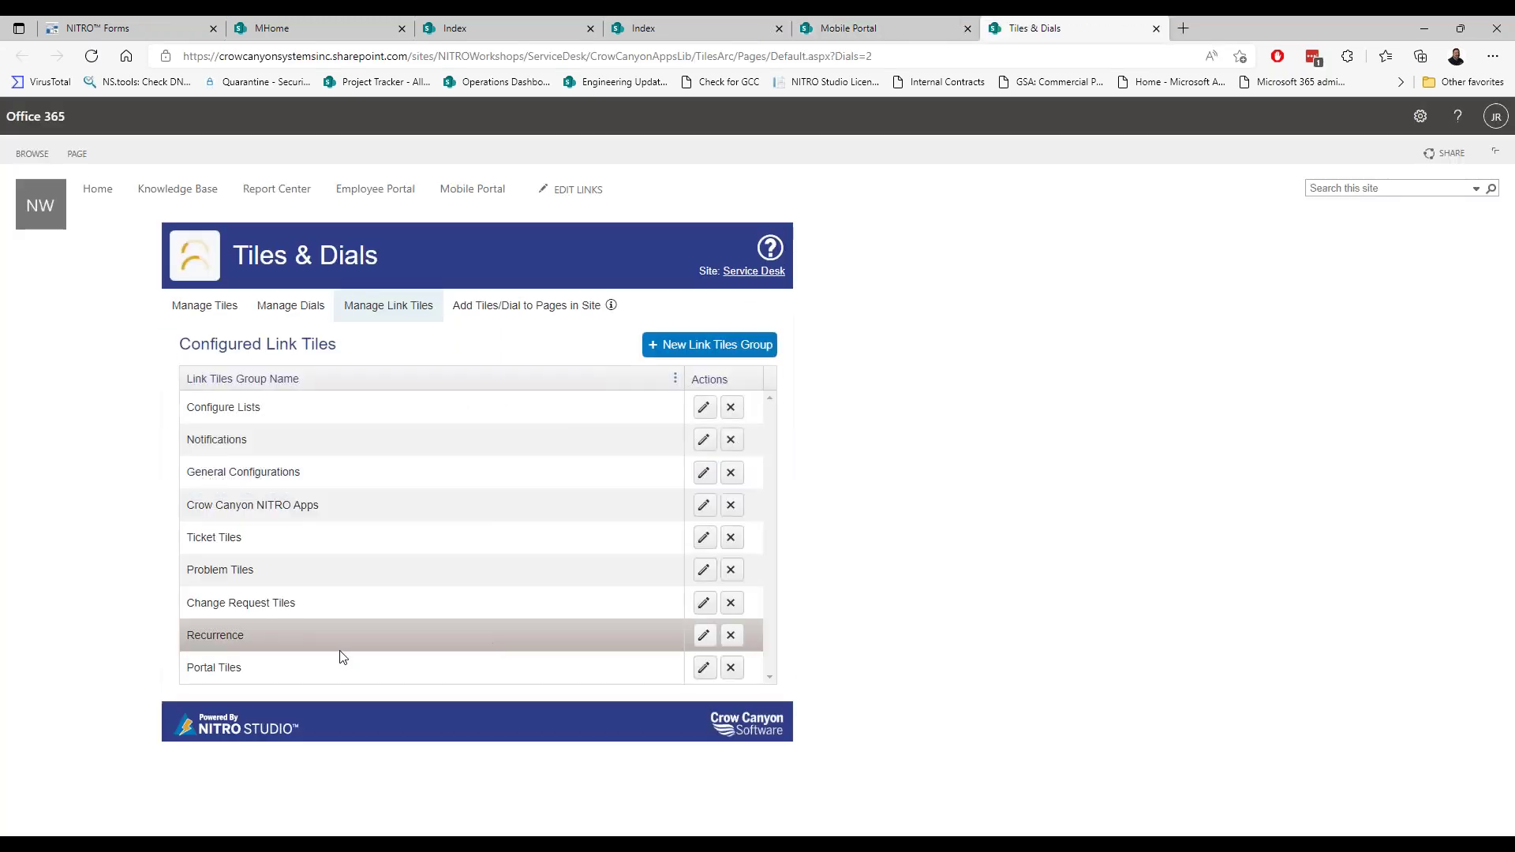
left_click(703, 674)
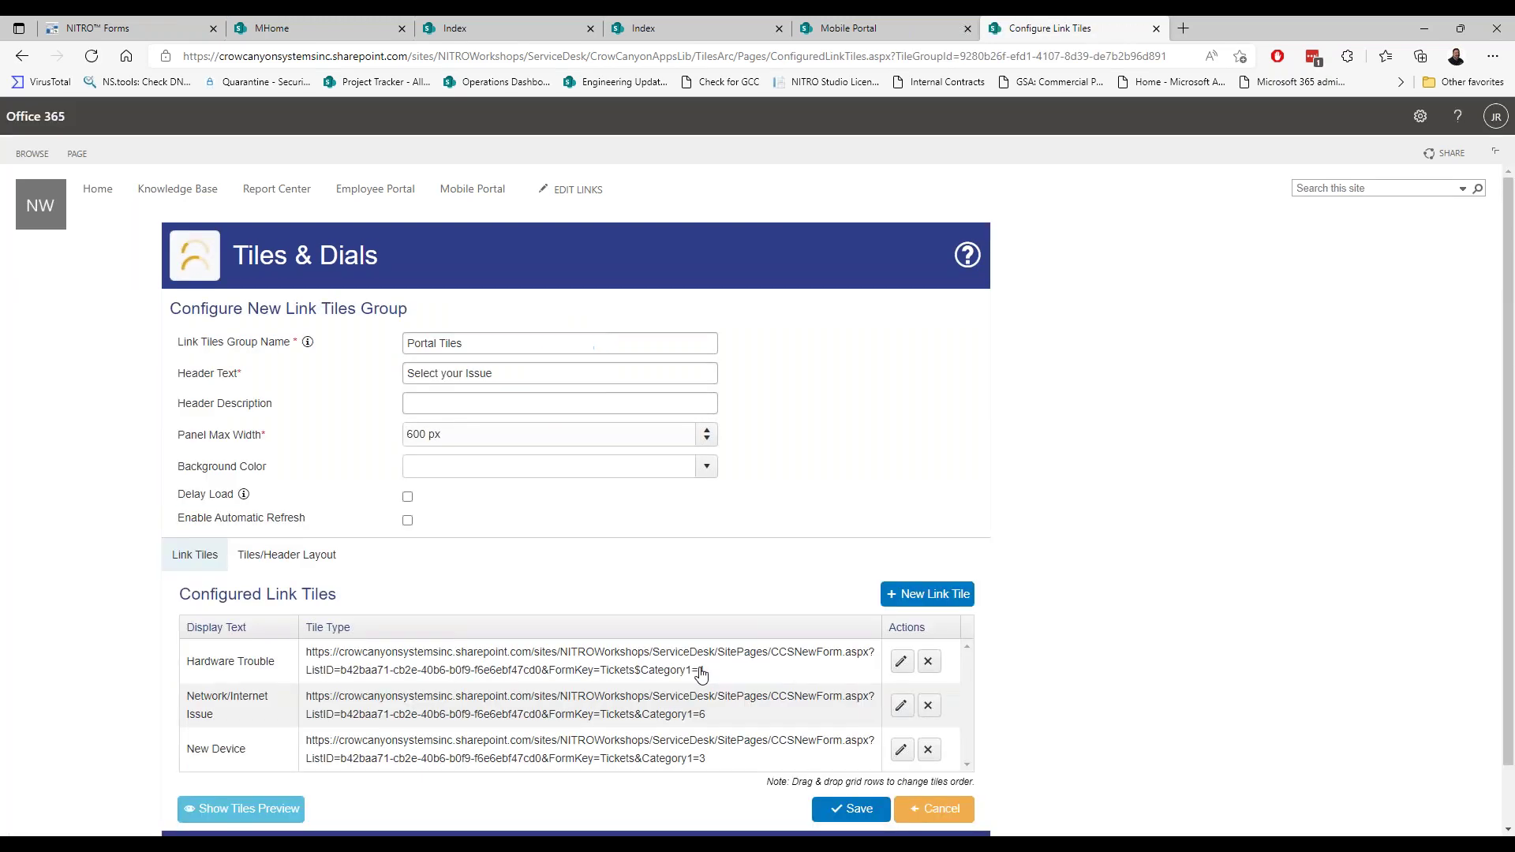
left_click_drag(1501, 376, 1503, 407)
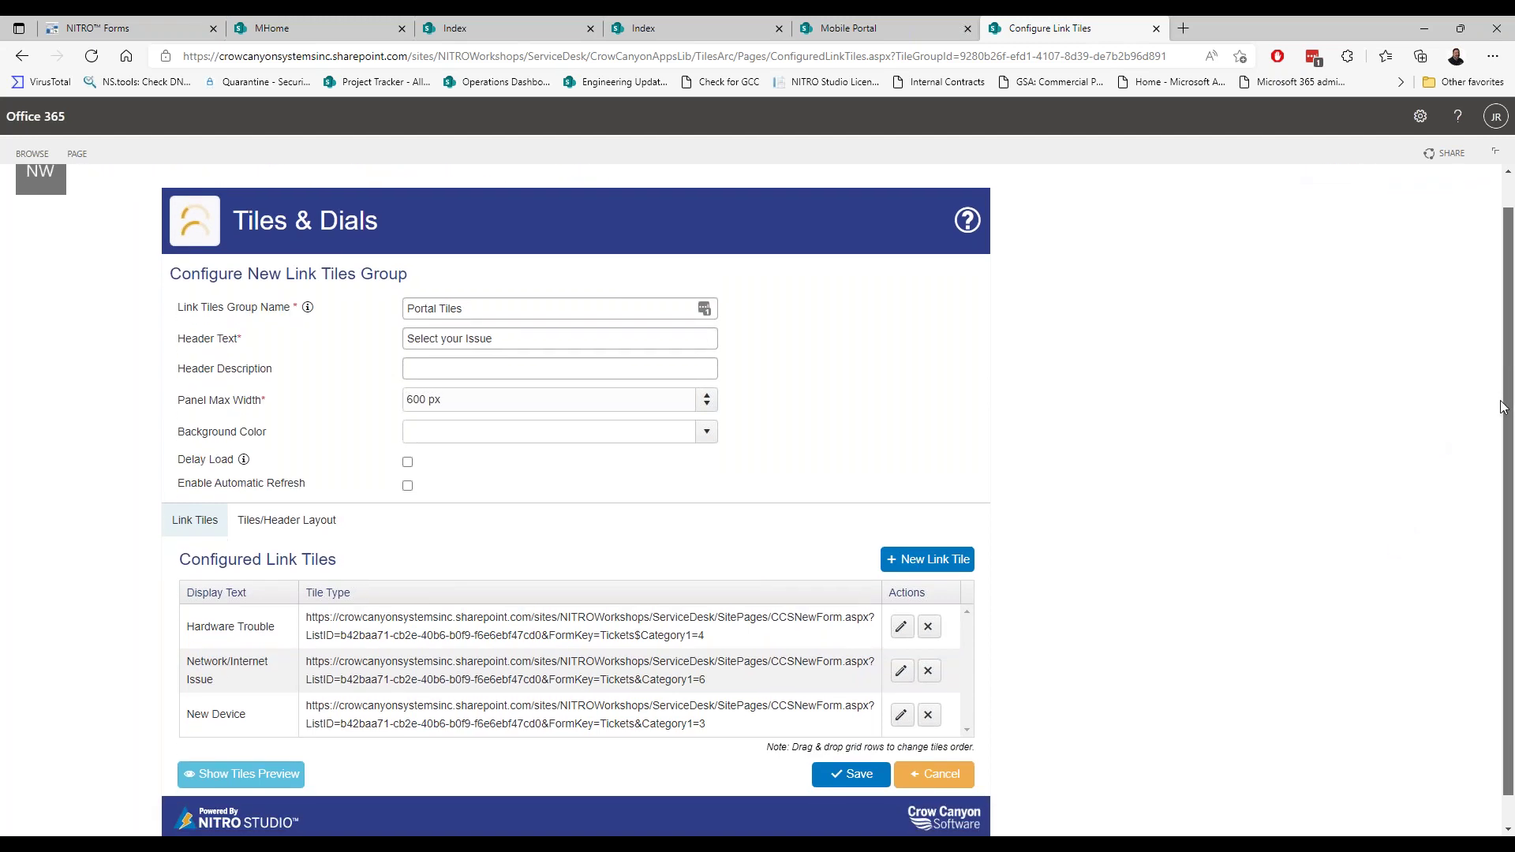
scroll(1496, 434, "down", 1)
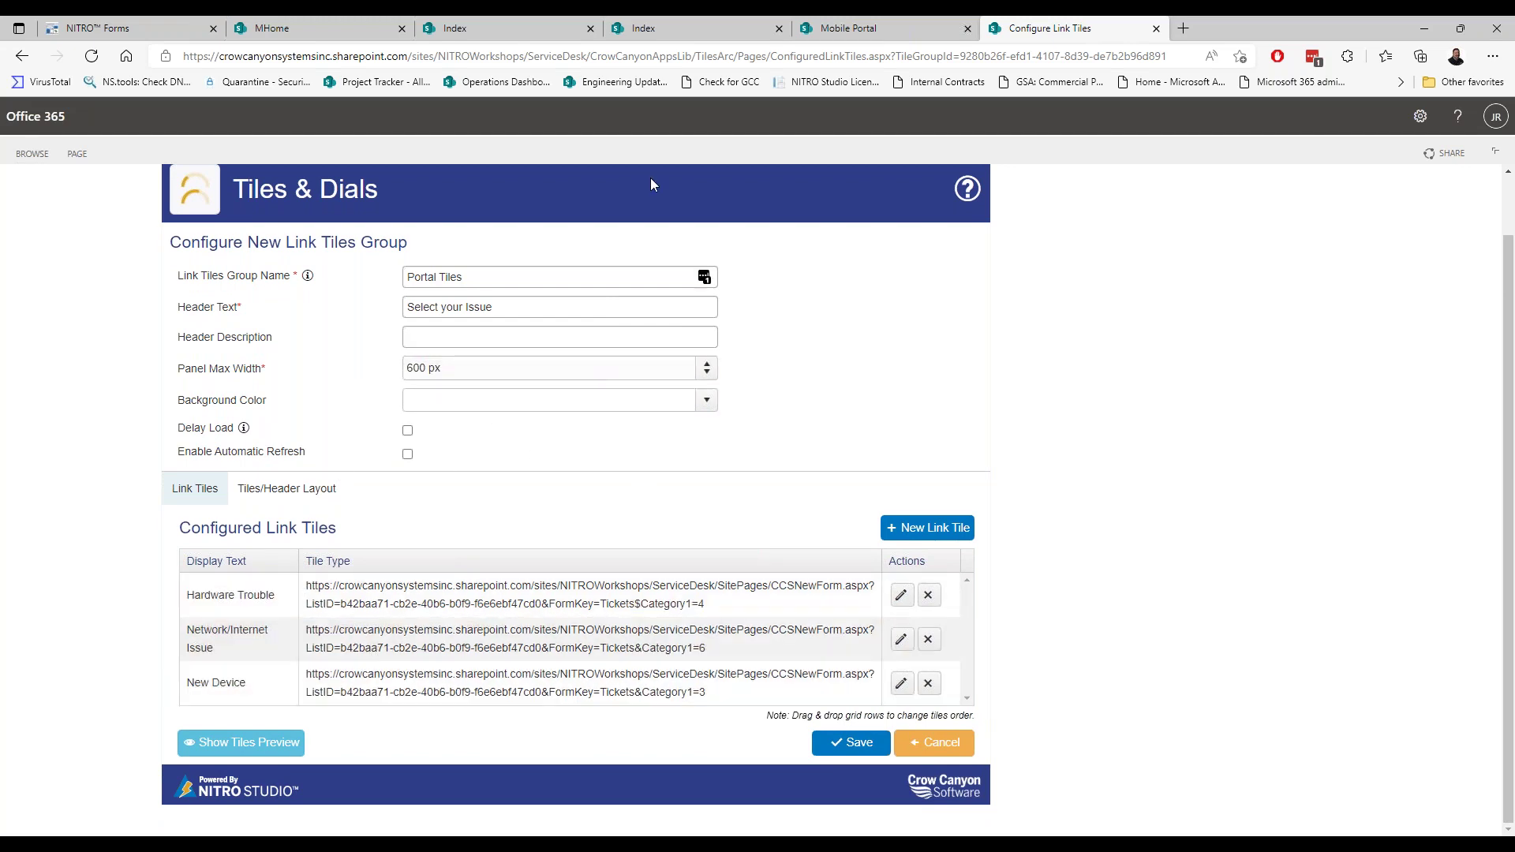
left_click(848, 28)
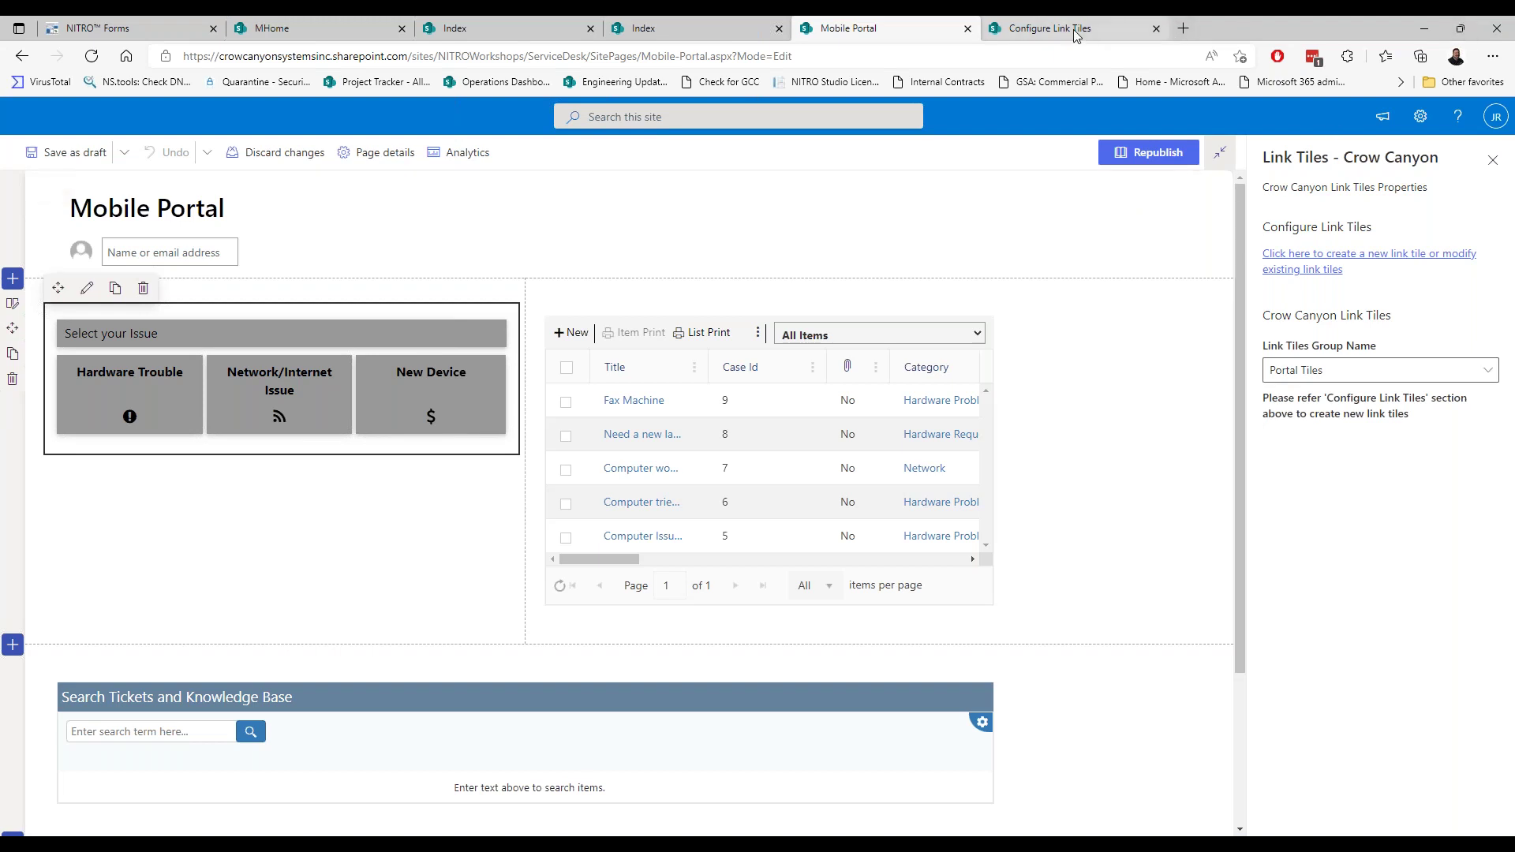
left_click(1049, 28)
- Review the Portal Tiles group's header and tile layout properties, including the number of columns
left_click(307, 495)
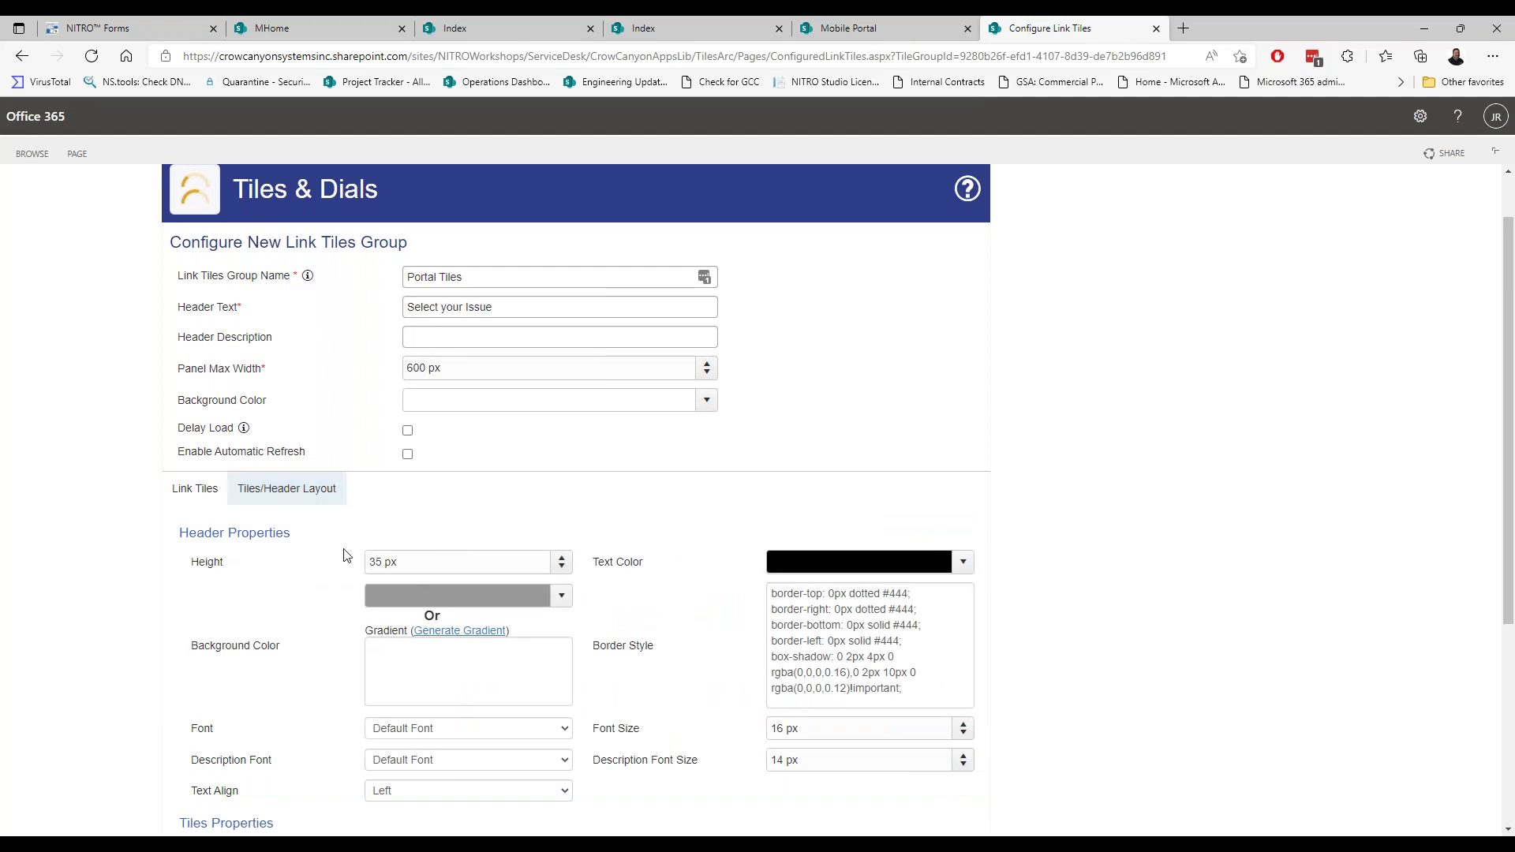
scroll(1486, 424, "down", 3)
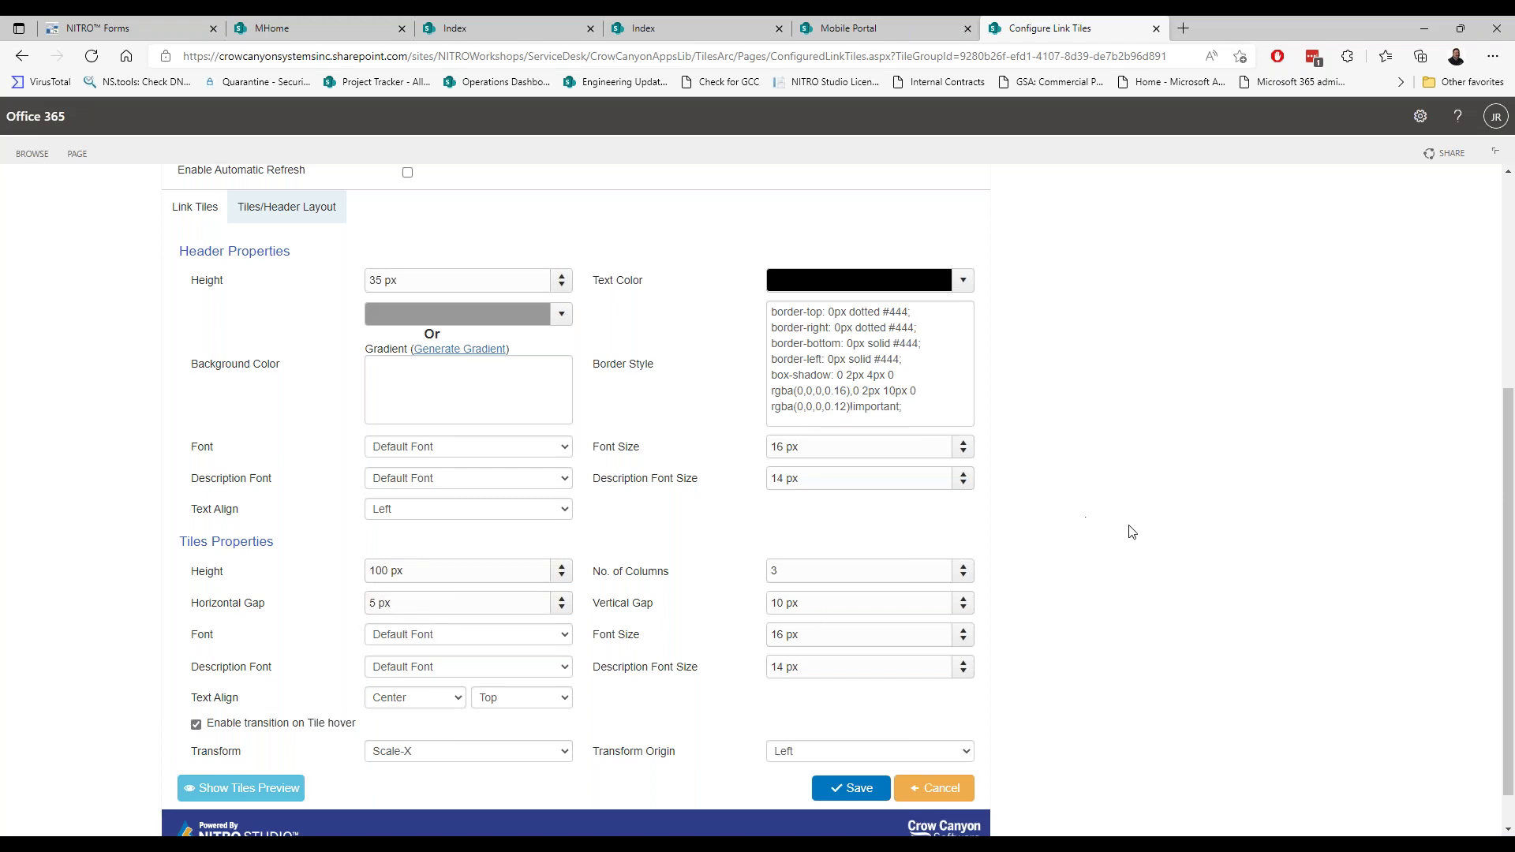
left_click_drag(608, 571, 692, 576)
left_click(1025, 562)
left_click_drag(1506, 417, 1376, 230)
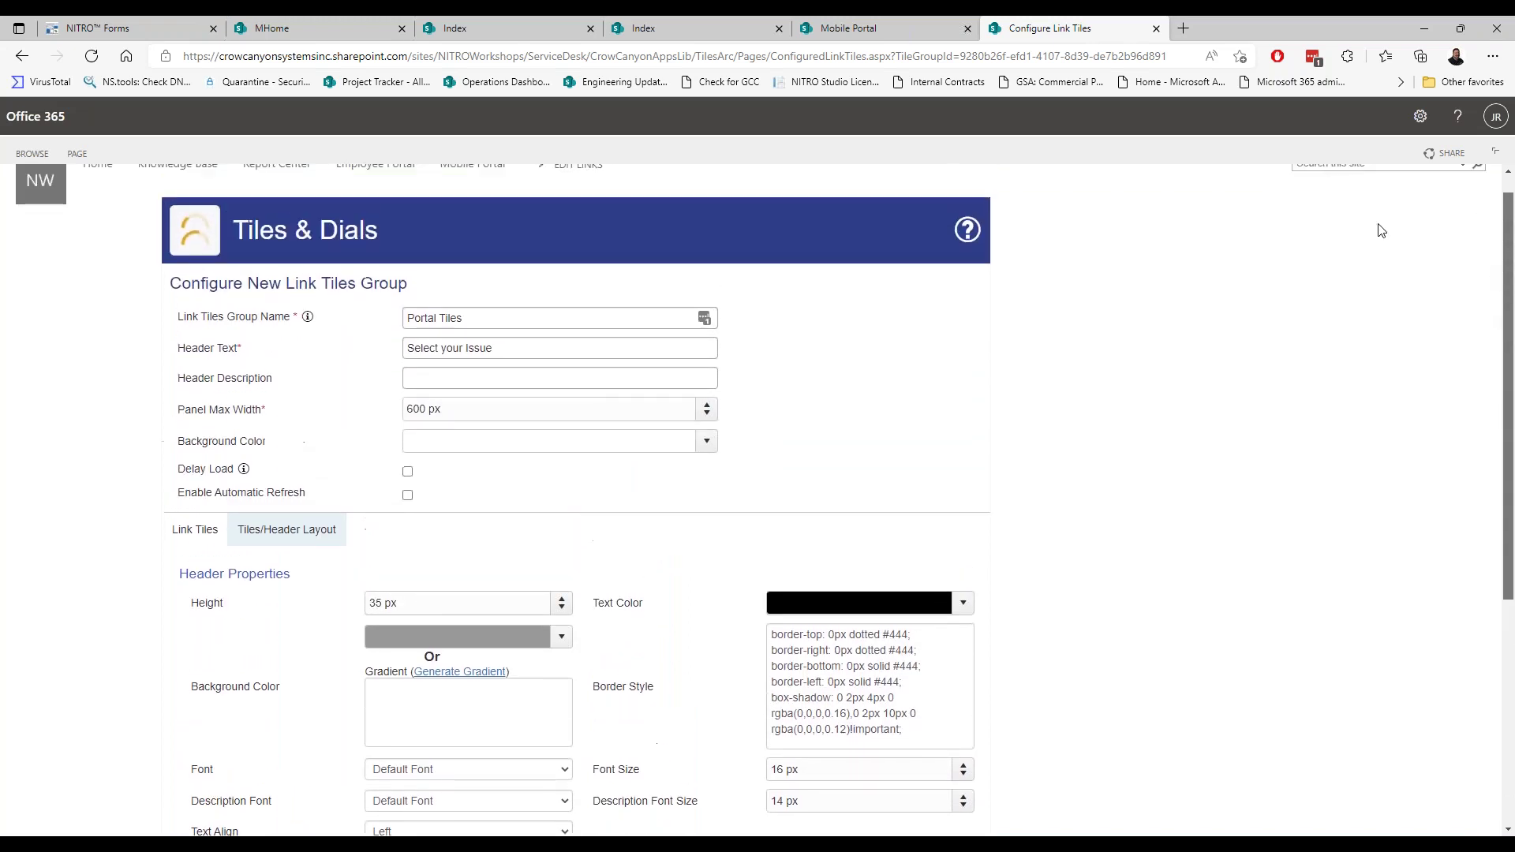
- Show the Portal Tiles group's list of configured link tiles again and return to the Mobile Portal page being edited
left_click(201, 534)
left_click(249, 533)
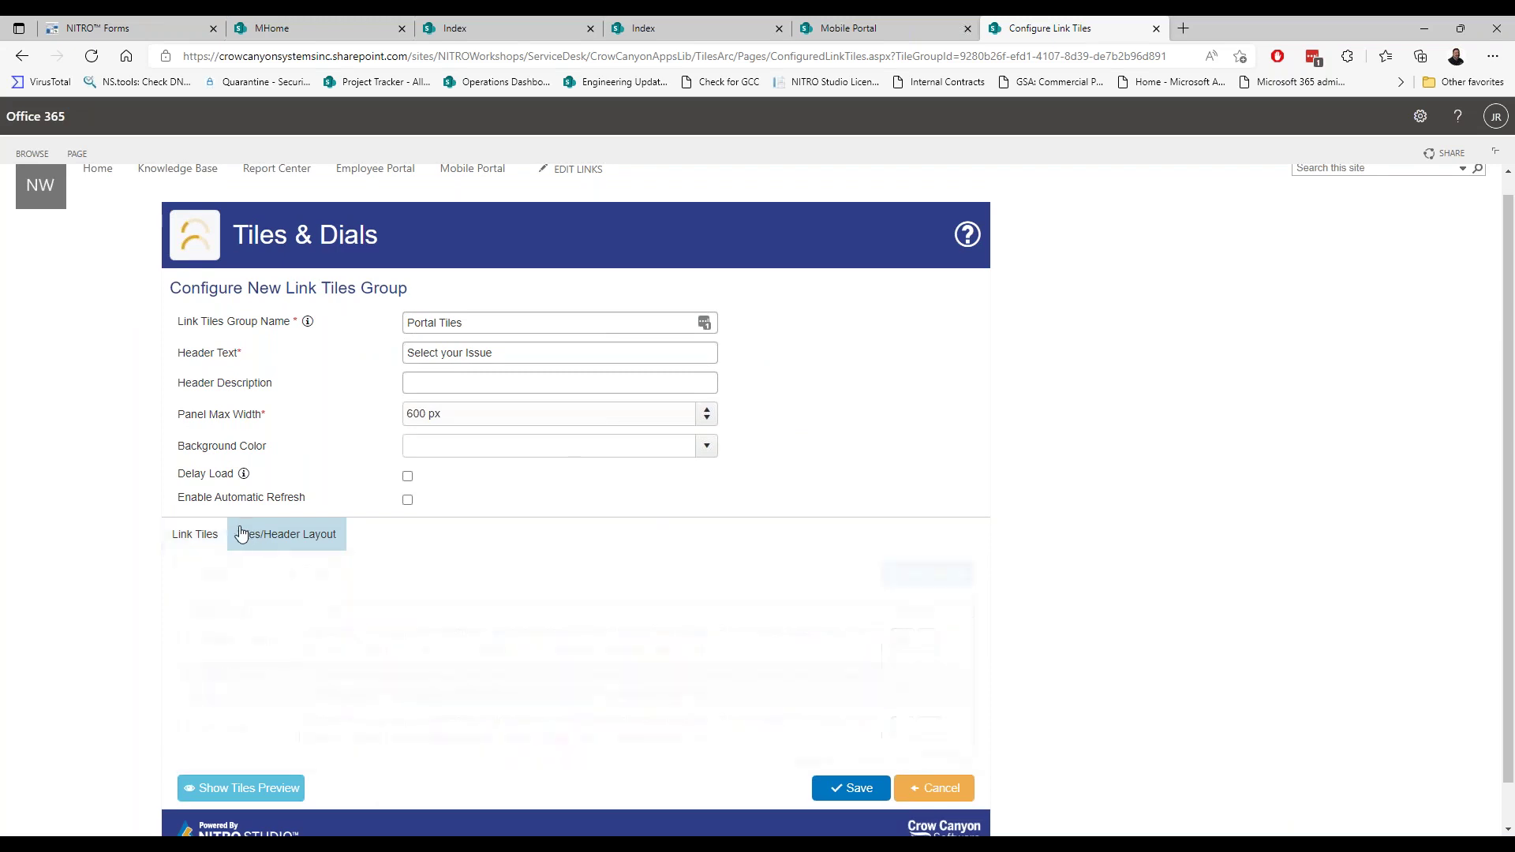
left_click(210, 540)
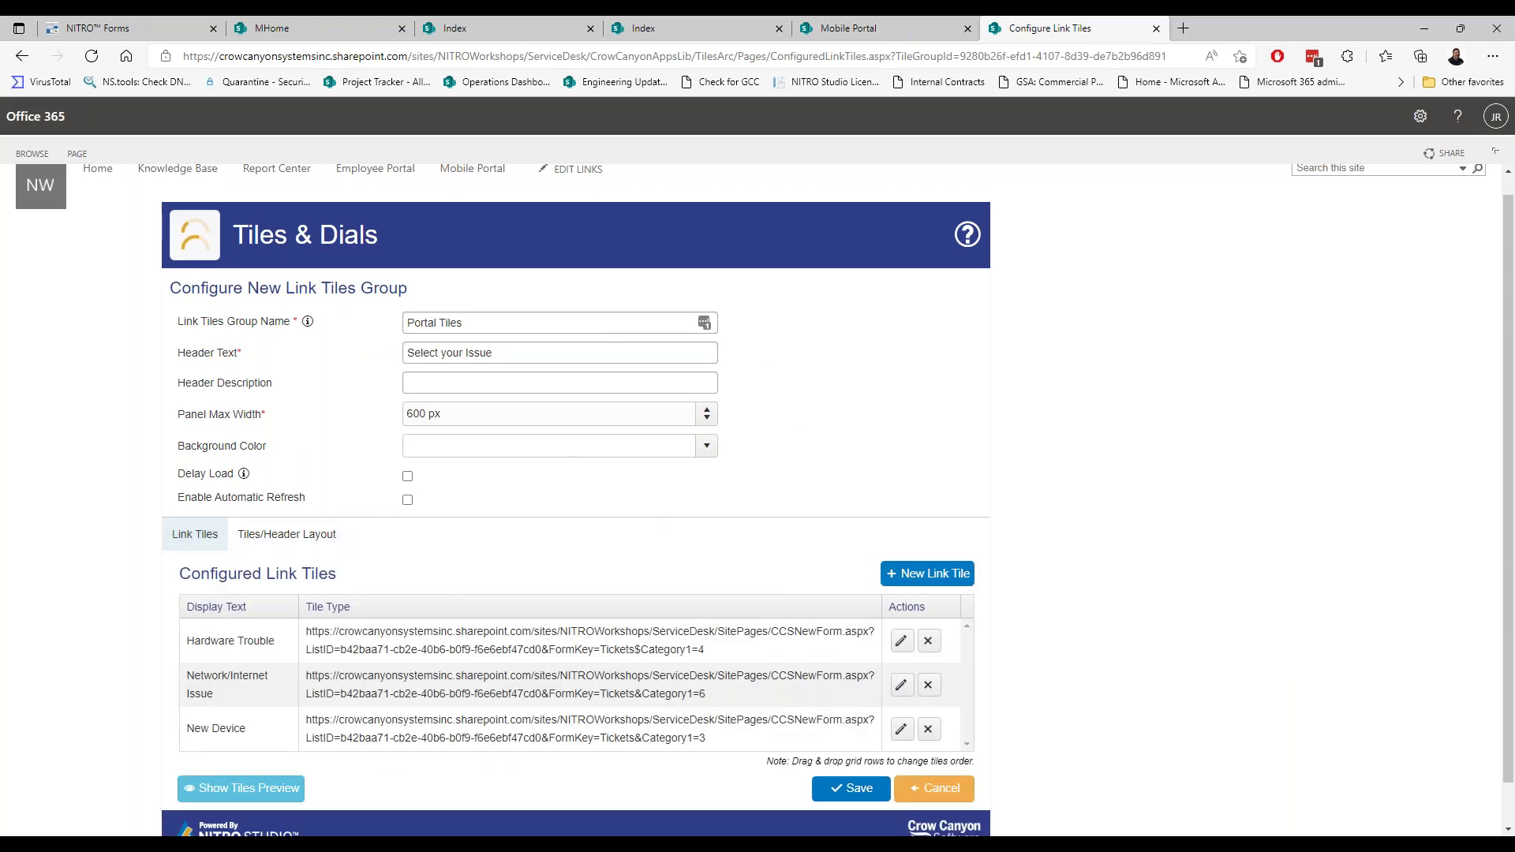
left_click(834, 31)
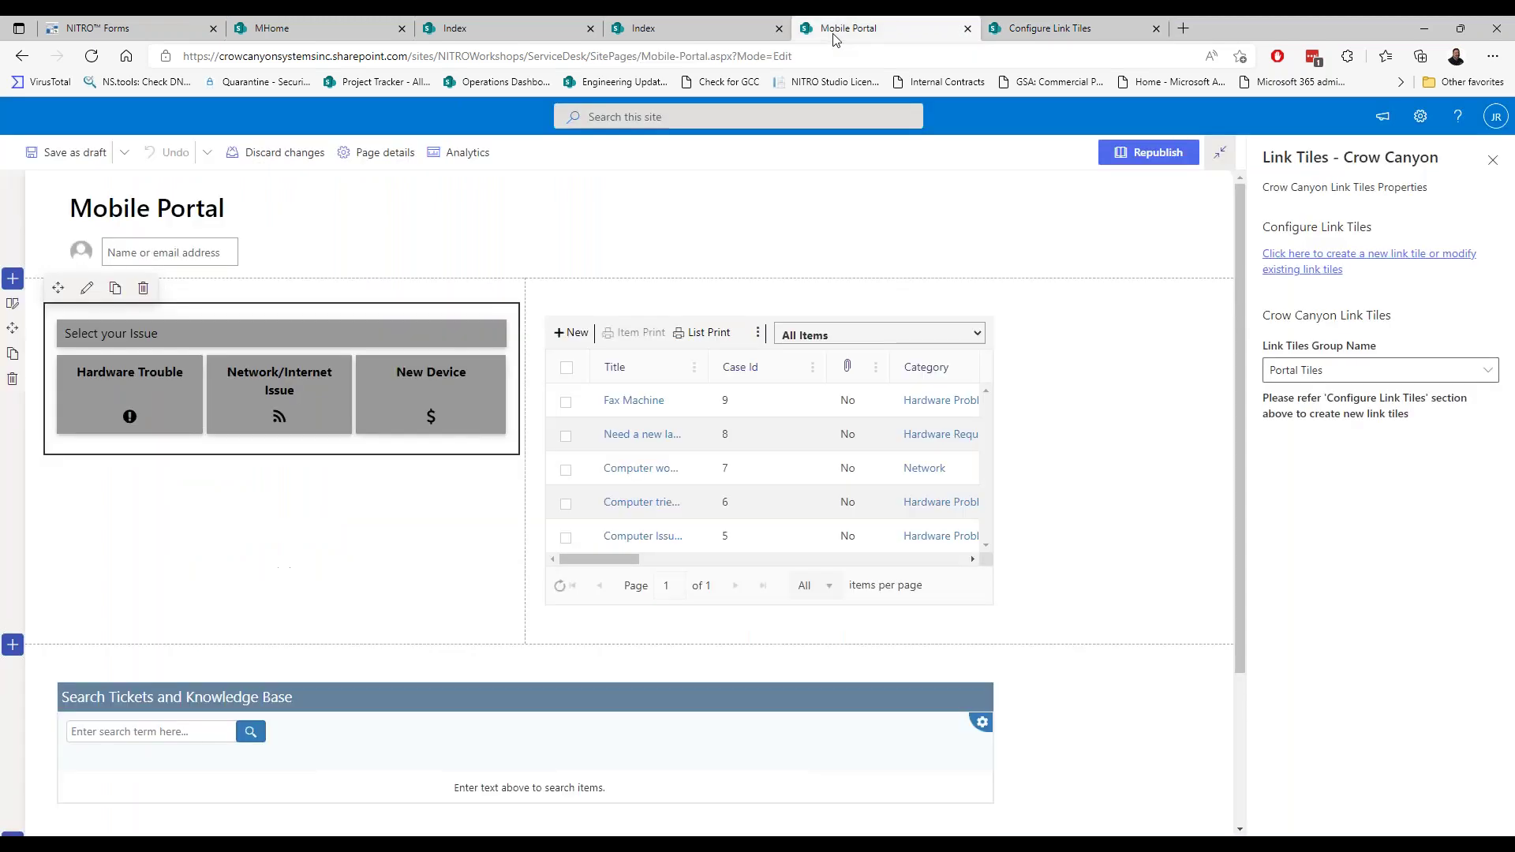
- Open the configuration of the list view web part's All Tickets view and show its mobile mode settings
left_click(879, 409)
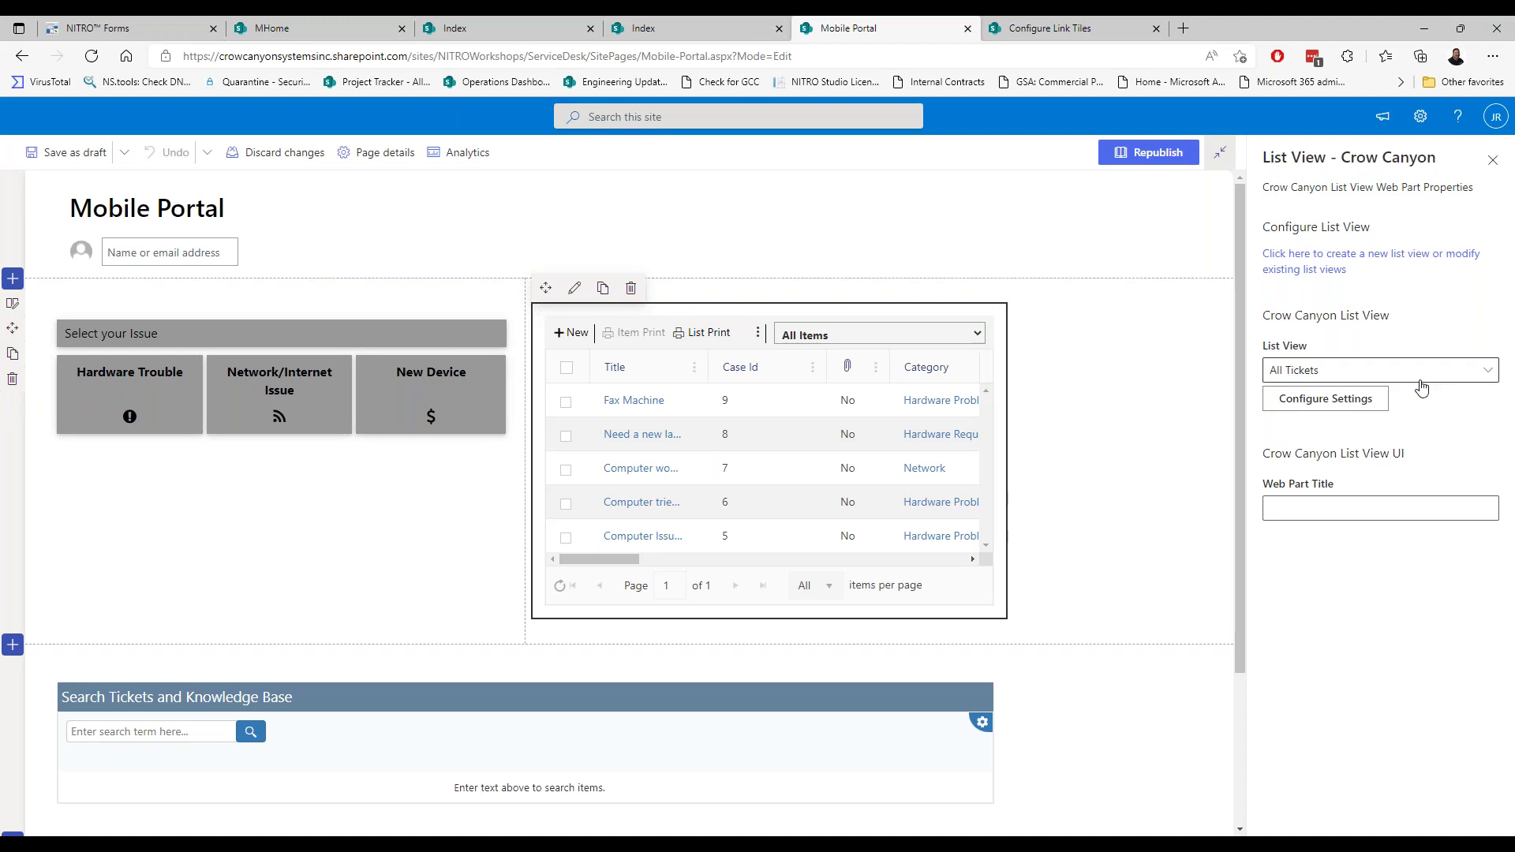
left_click(1341, 404)
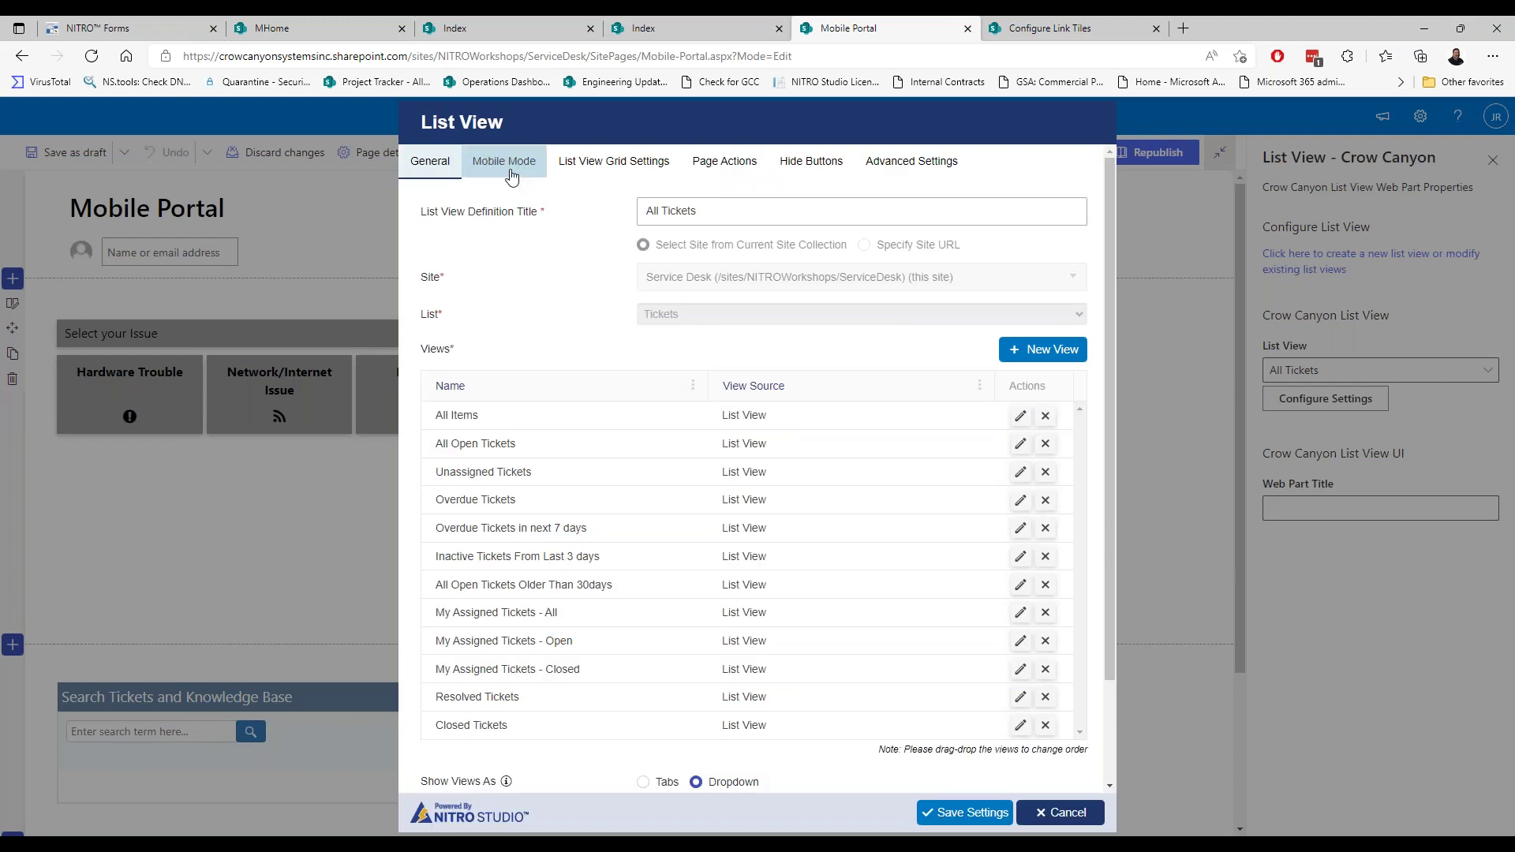
left_click(511, 177)
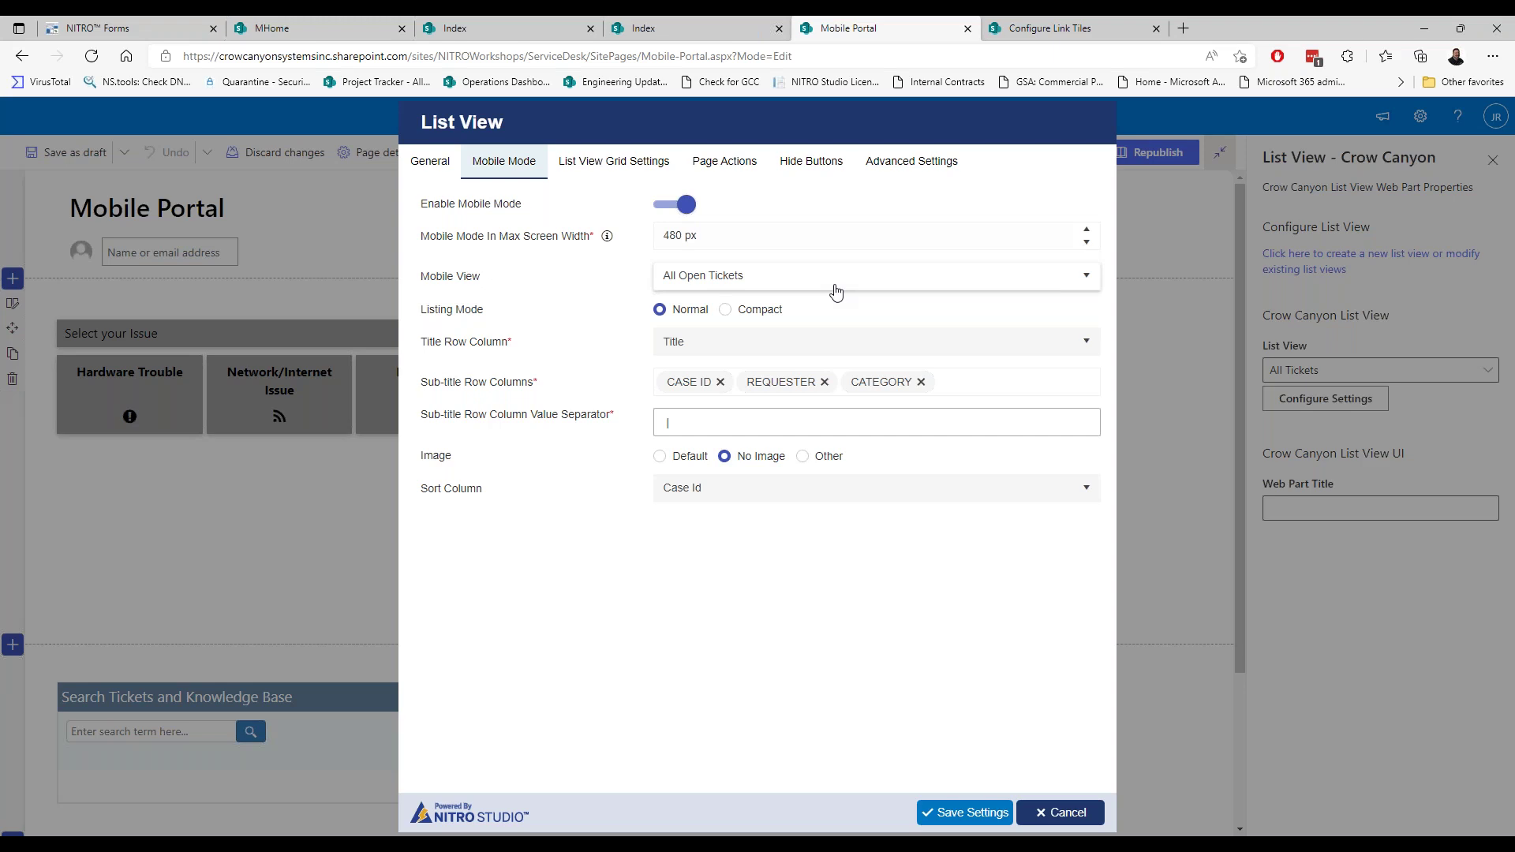
- Try the Compact listing mode for the mobile view and set it back to Normal
left_click(725, 309)
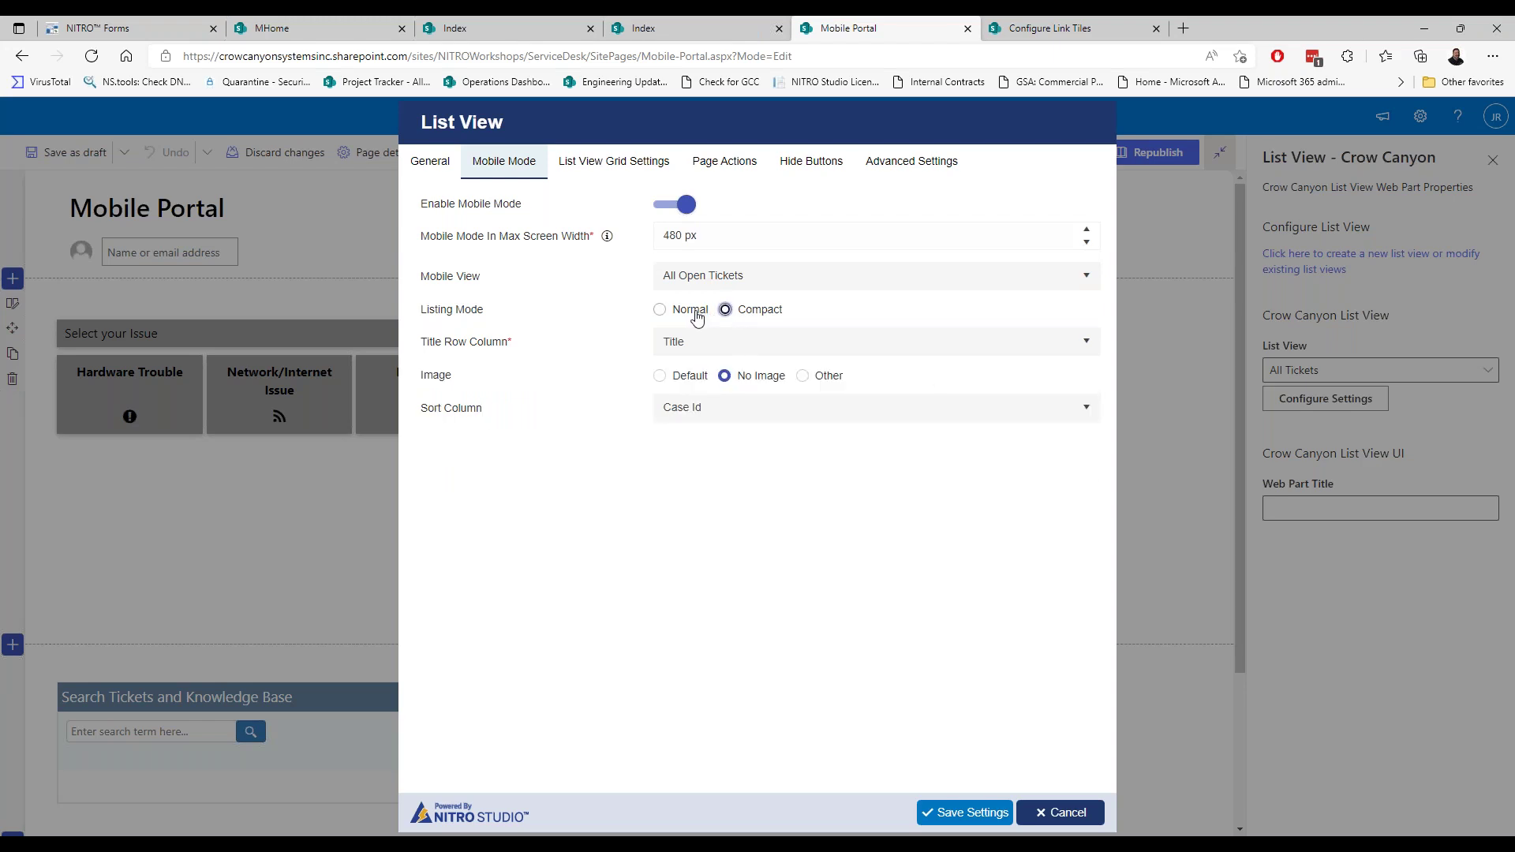
left_click(697, 316)
key("Right")
left_click(695, 310)
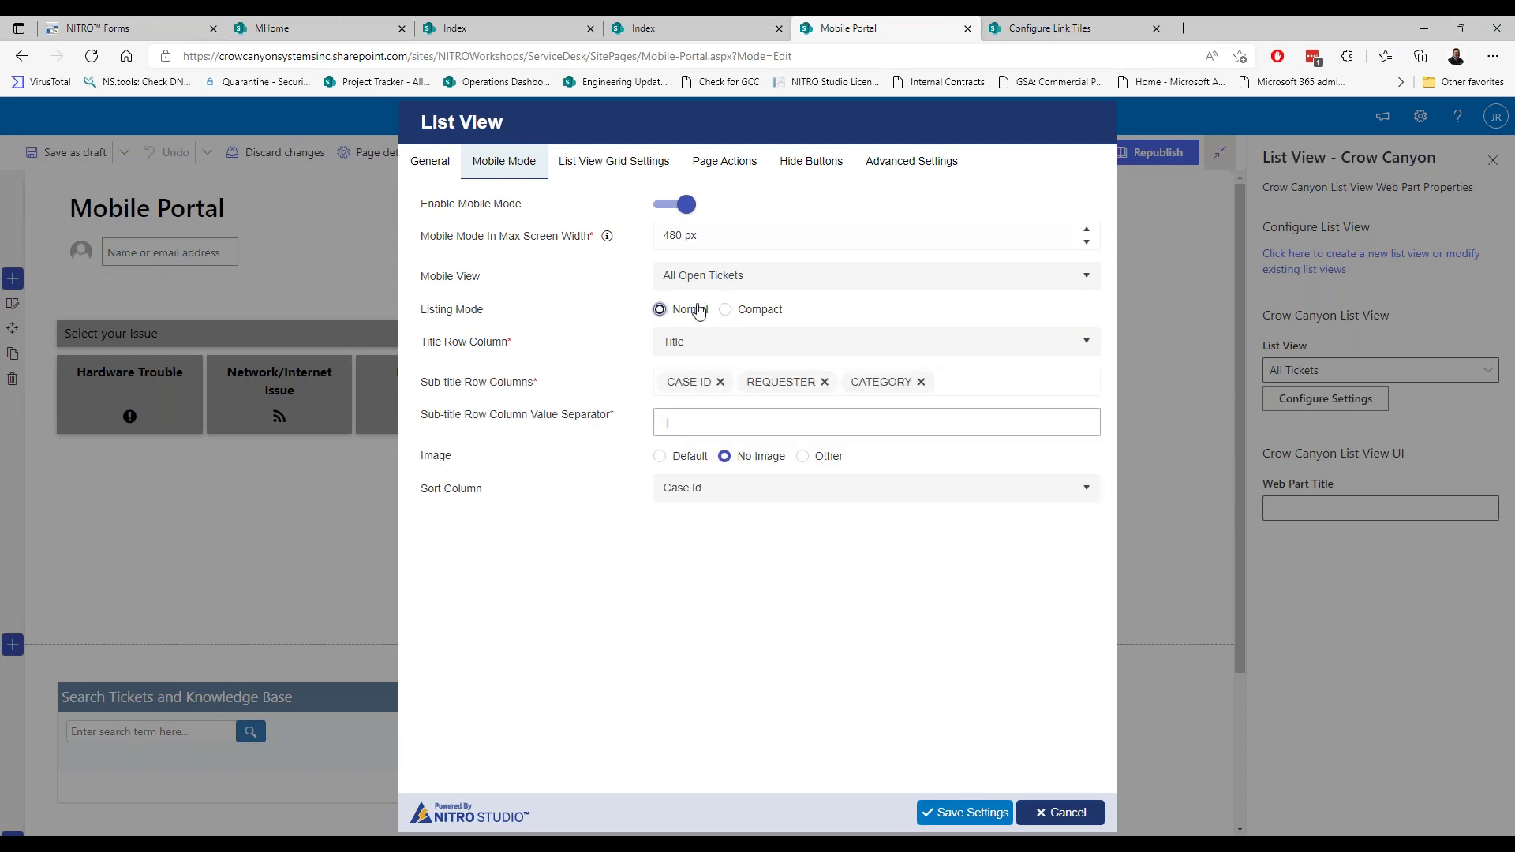
- Examine the mobile view's sub-title row columns and the separator used between their values
left_click_drag(420, 383, 648, 383)
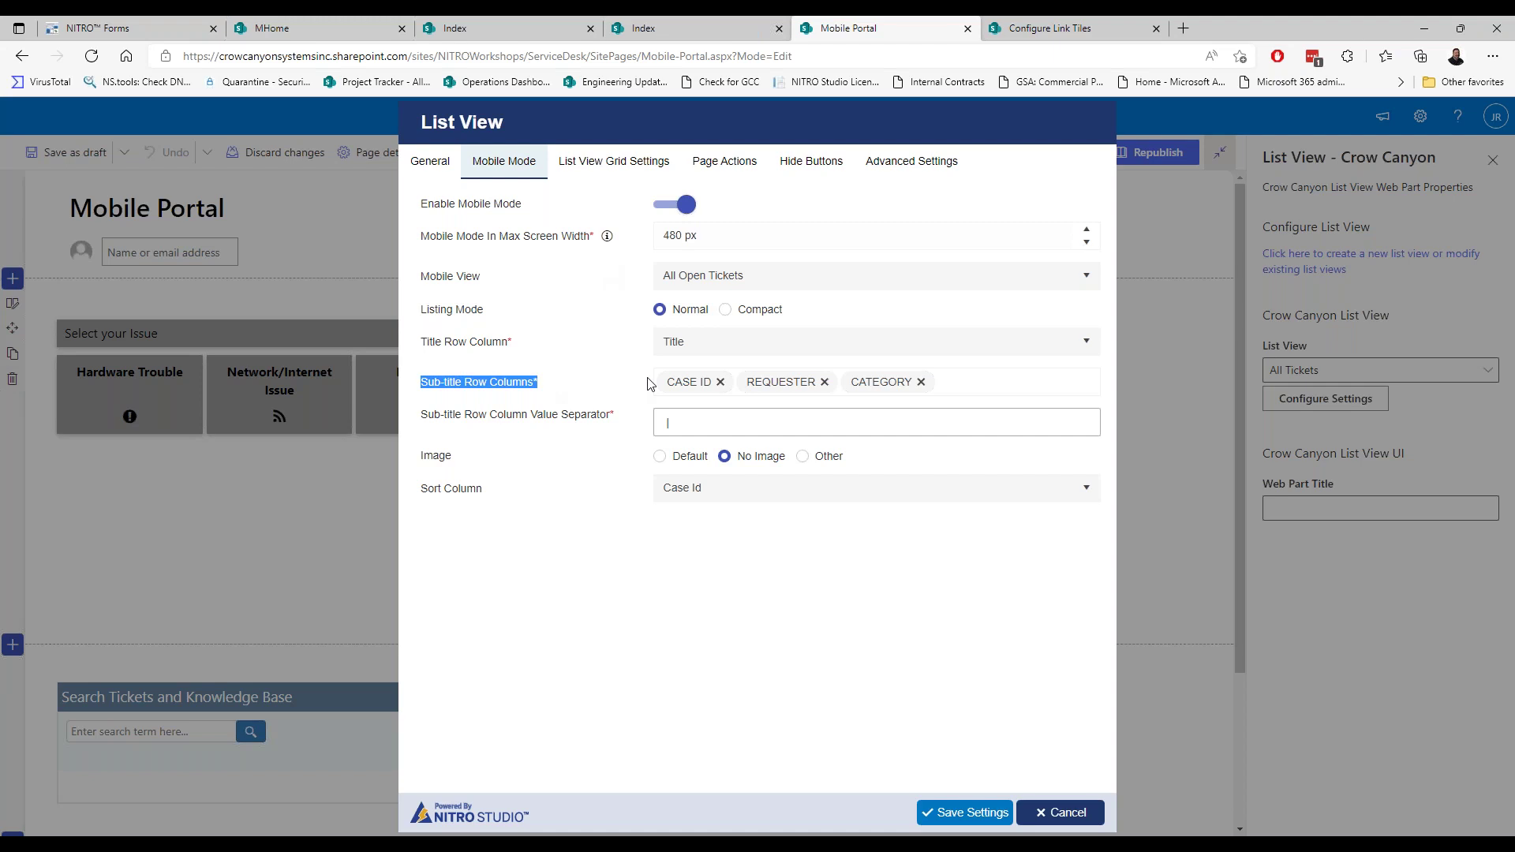
left_click(828, 430)
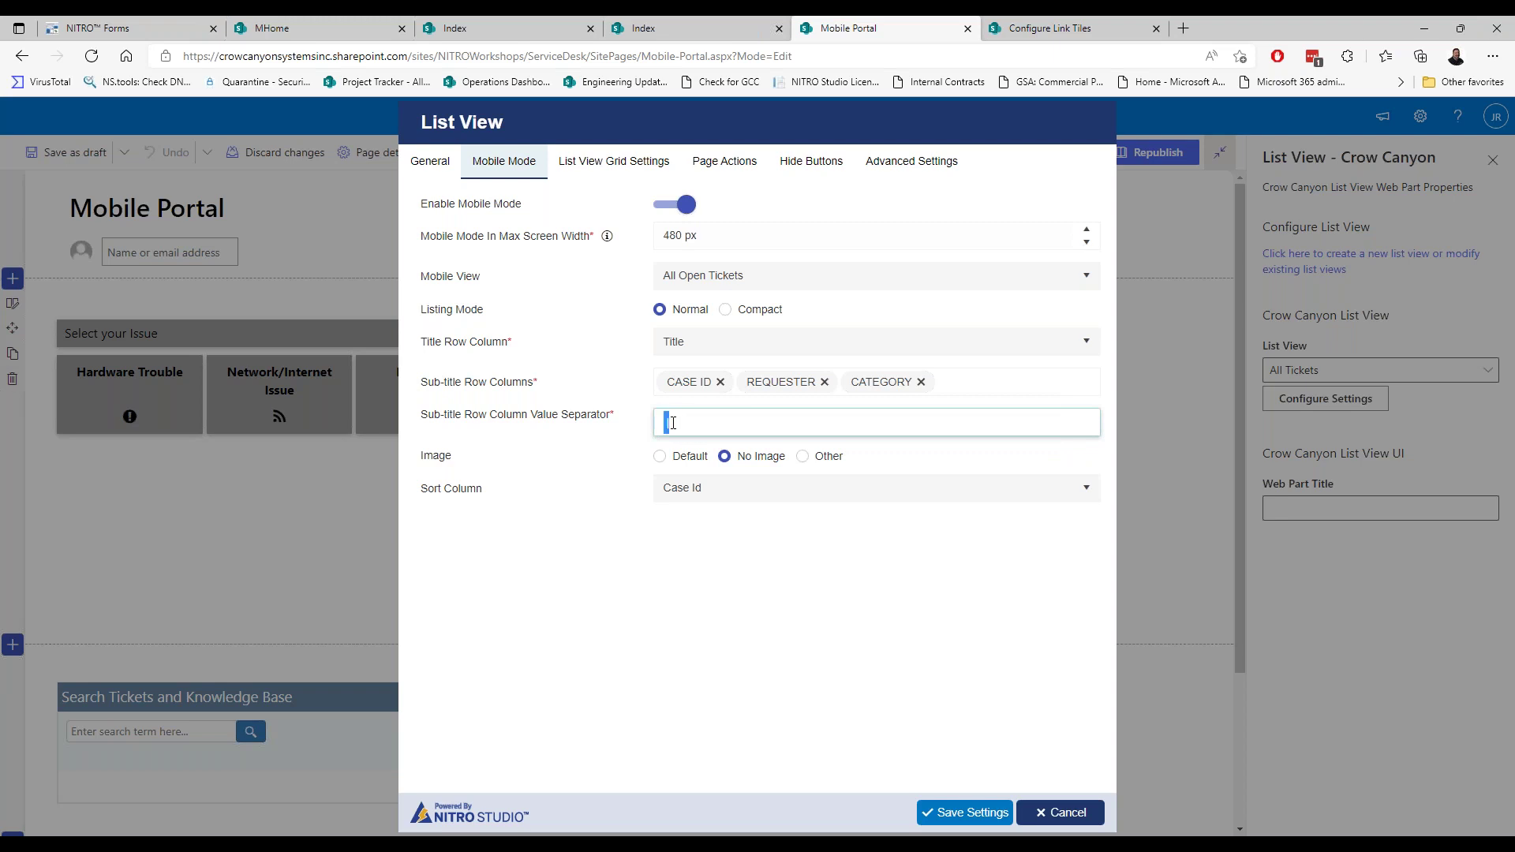
left_click(676, 423)
- Try the Default and Other image options for the mobile listing and set the image back to No Image
left_click(702, 460)
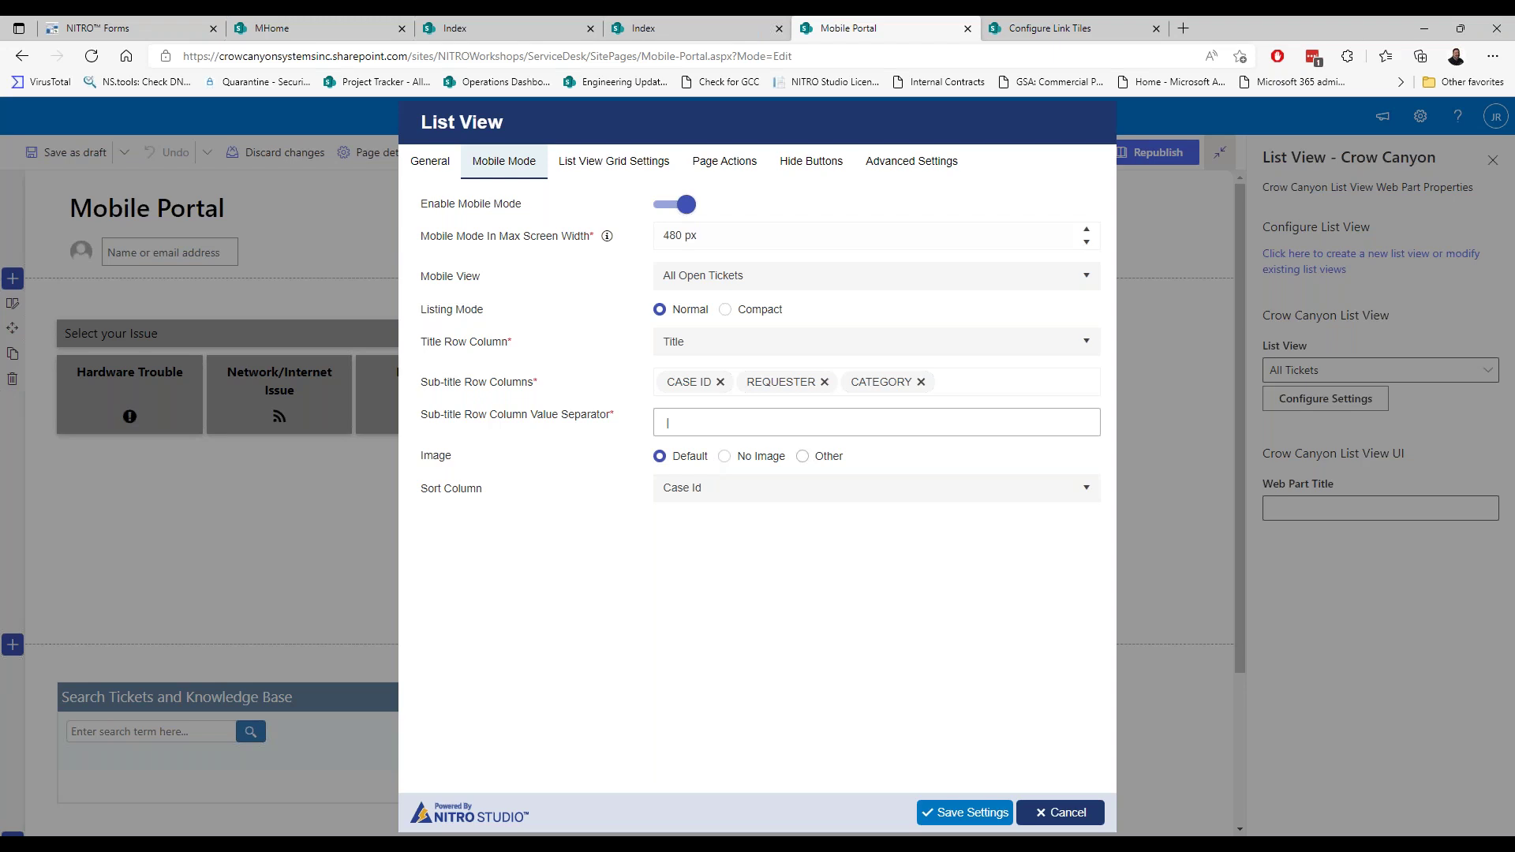
left_click(802, 459)
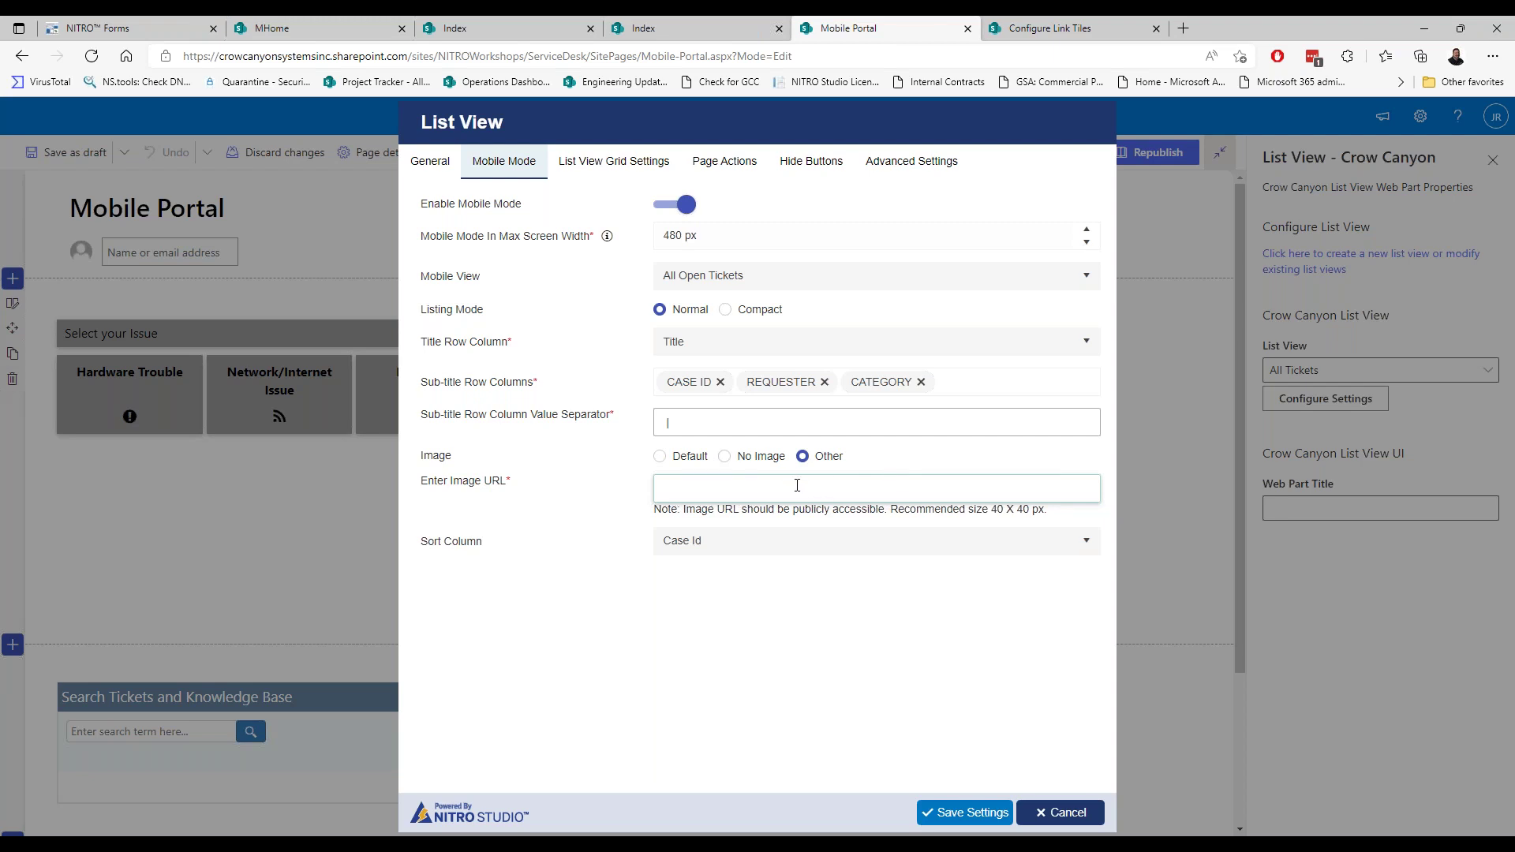
left_click(687, 461)
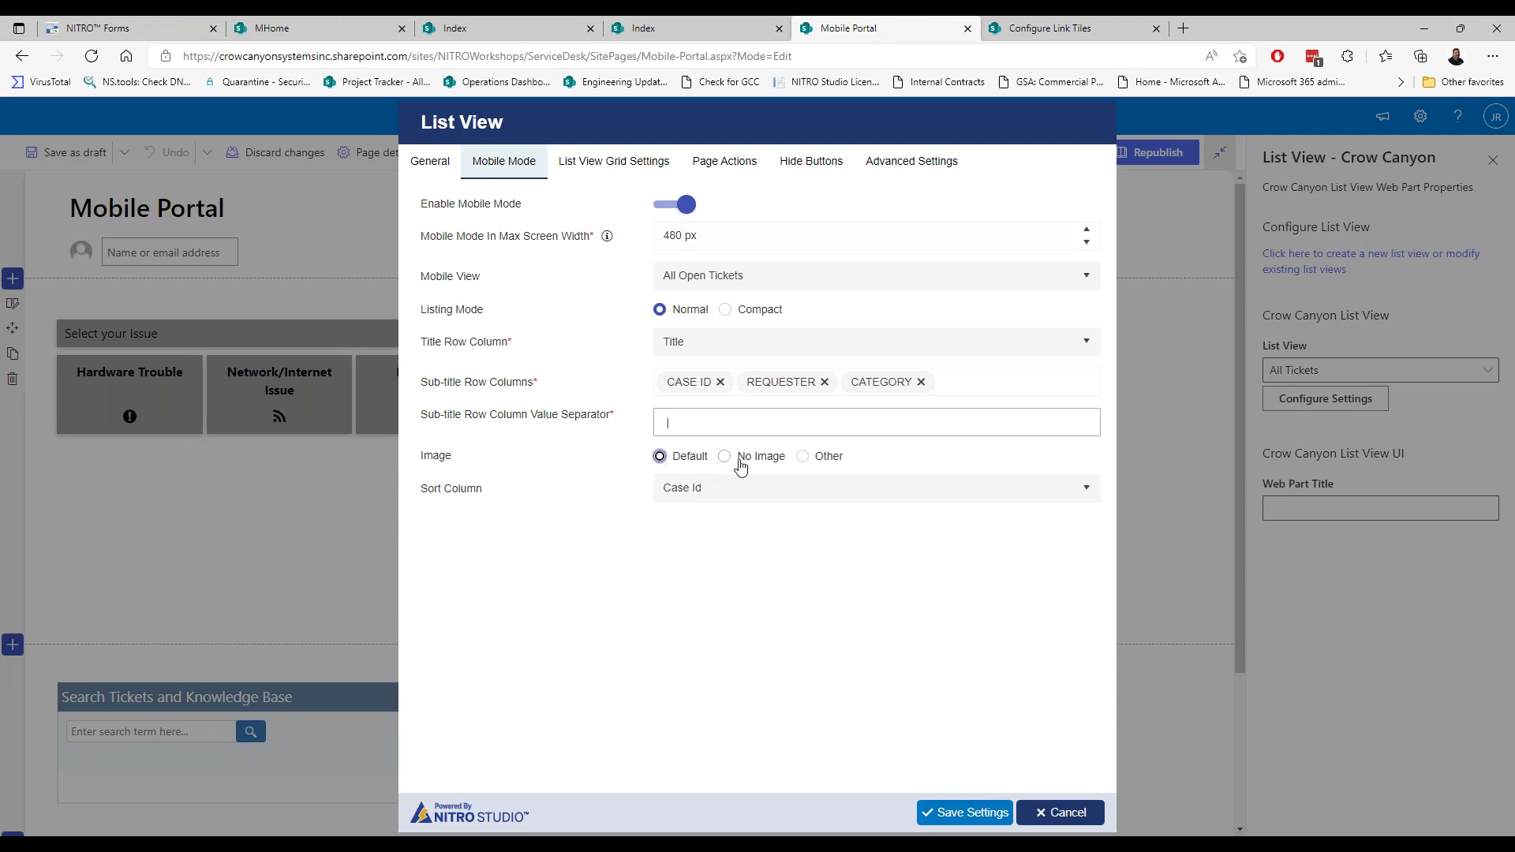
left_click(724, 458)
left_click(690, 462)
key("Right")
left_click(725, 459)
- Show the columns available for the mobile view's sub-title row and close the list without changing the selection
left_click(986, 382)
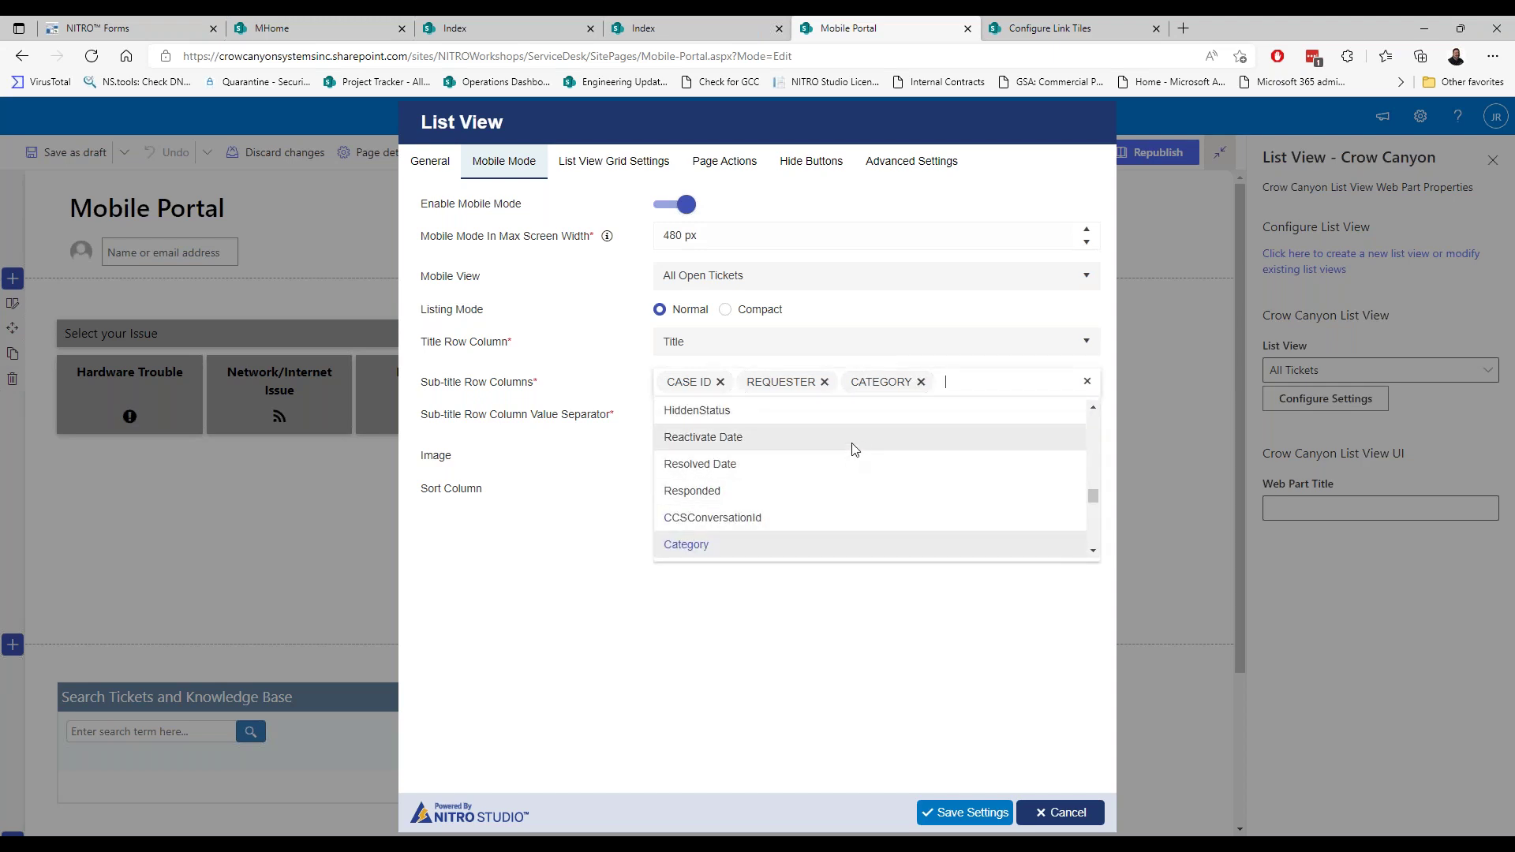
left_click(614, 469)
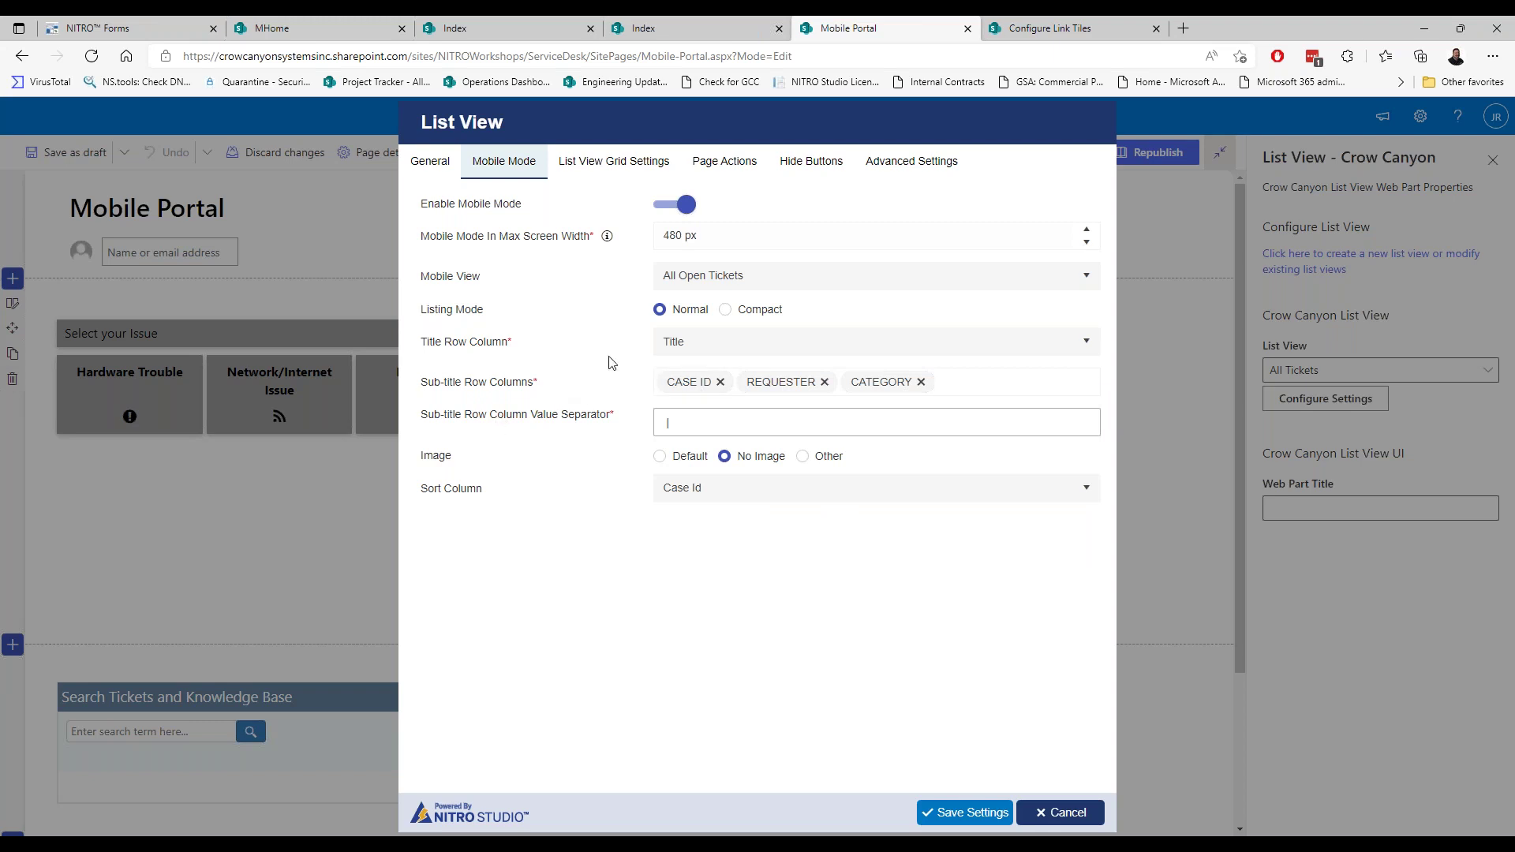
- Save the list view settings and republish the Mobile Portal page
left_click(953, 815)
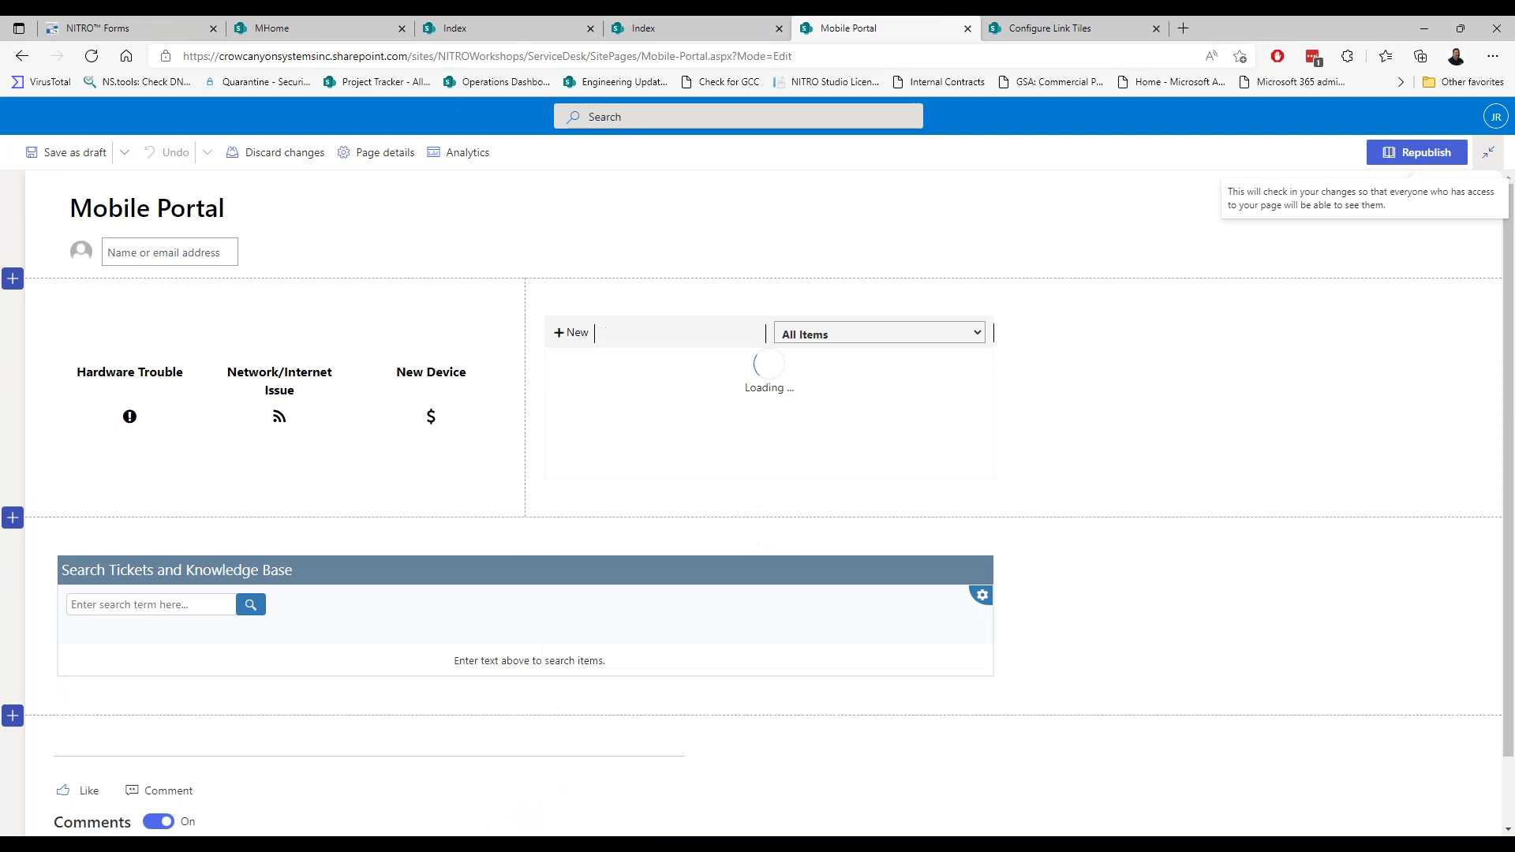
left_click(1417, 153)
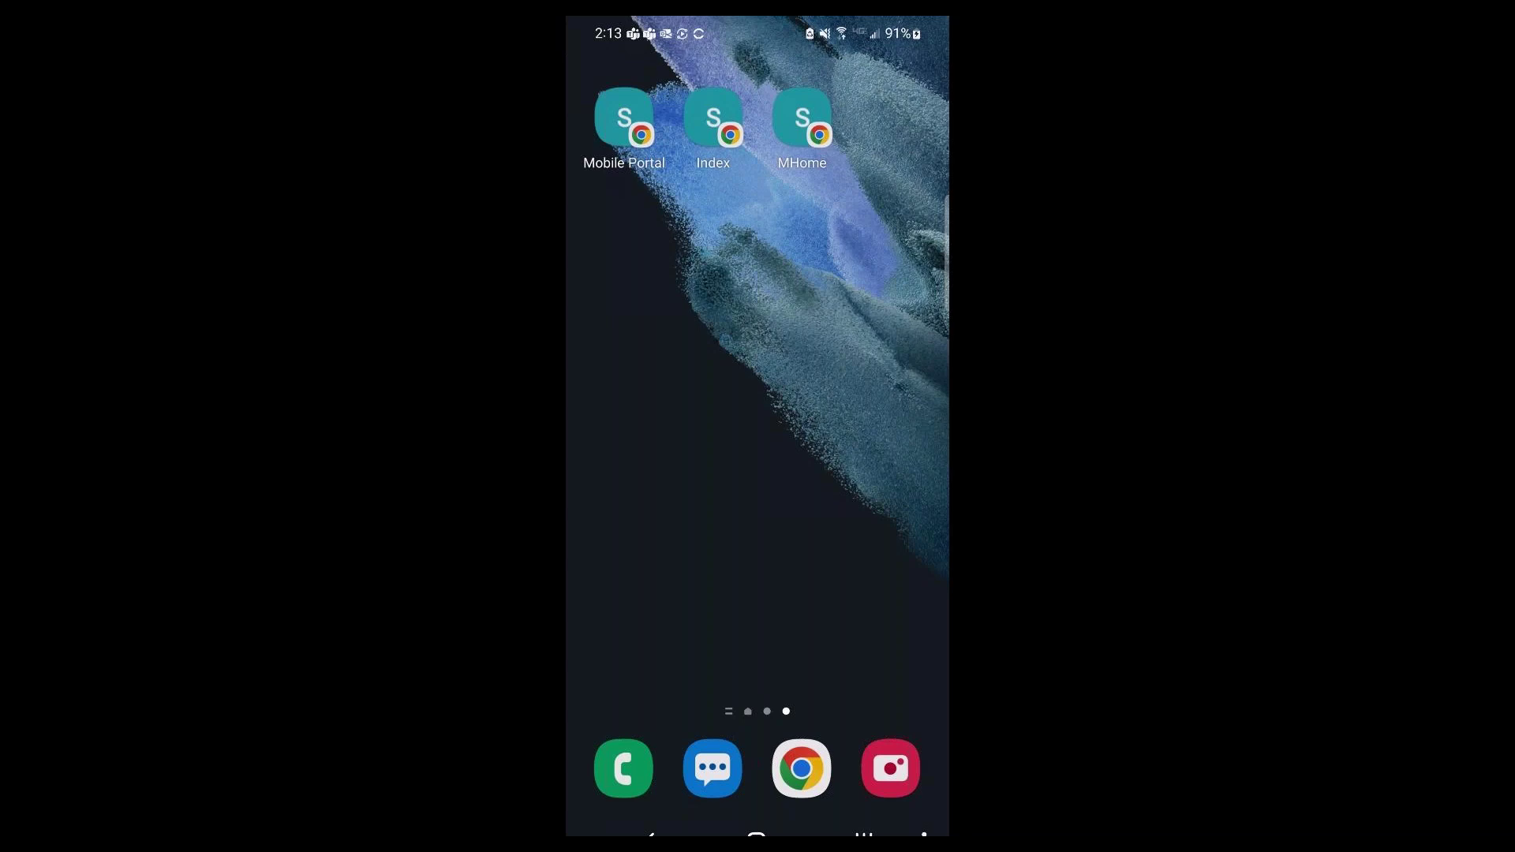
- Open the Mobile Portal page on the phone and examine its issue tiles, ticket list and knowledge base search
left_click(623, 118)
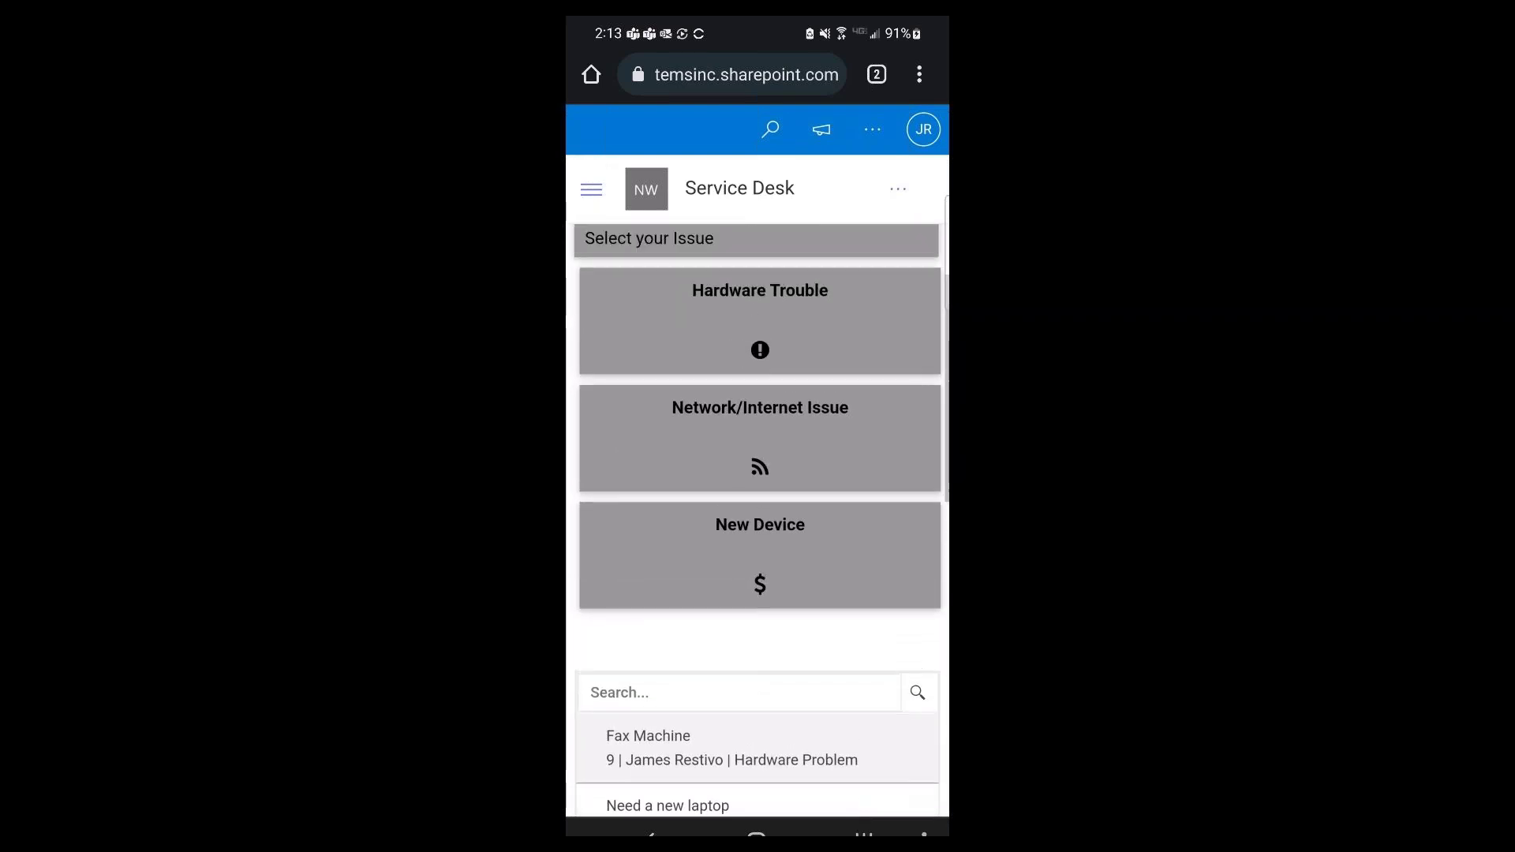
scroll(757, 513, "down", 5)
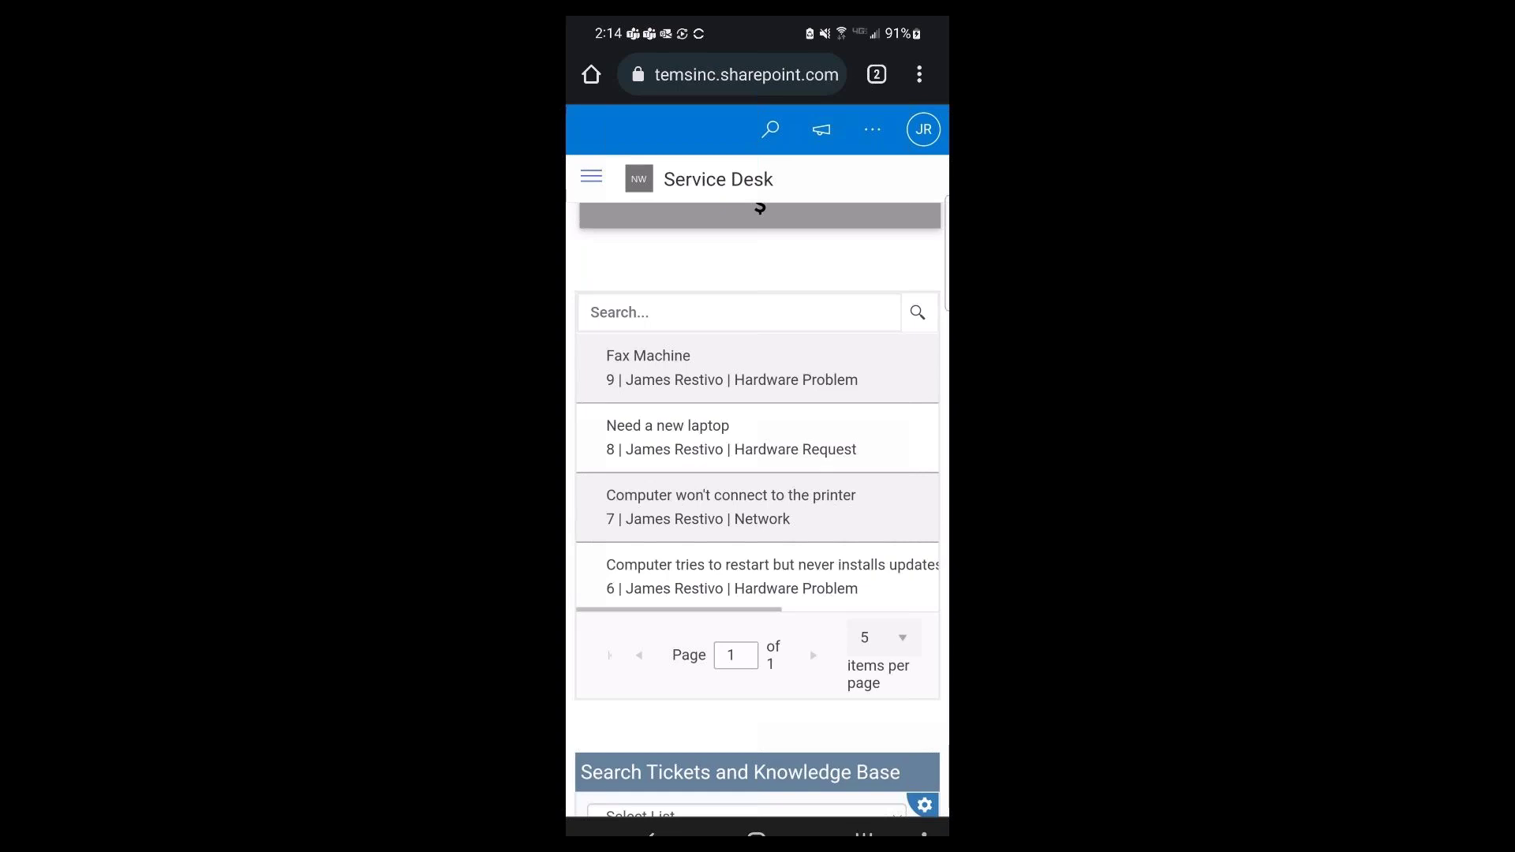
scroll(758, 513, "down", 5)
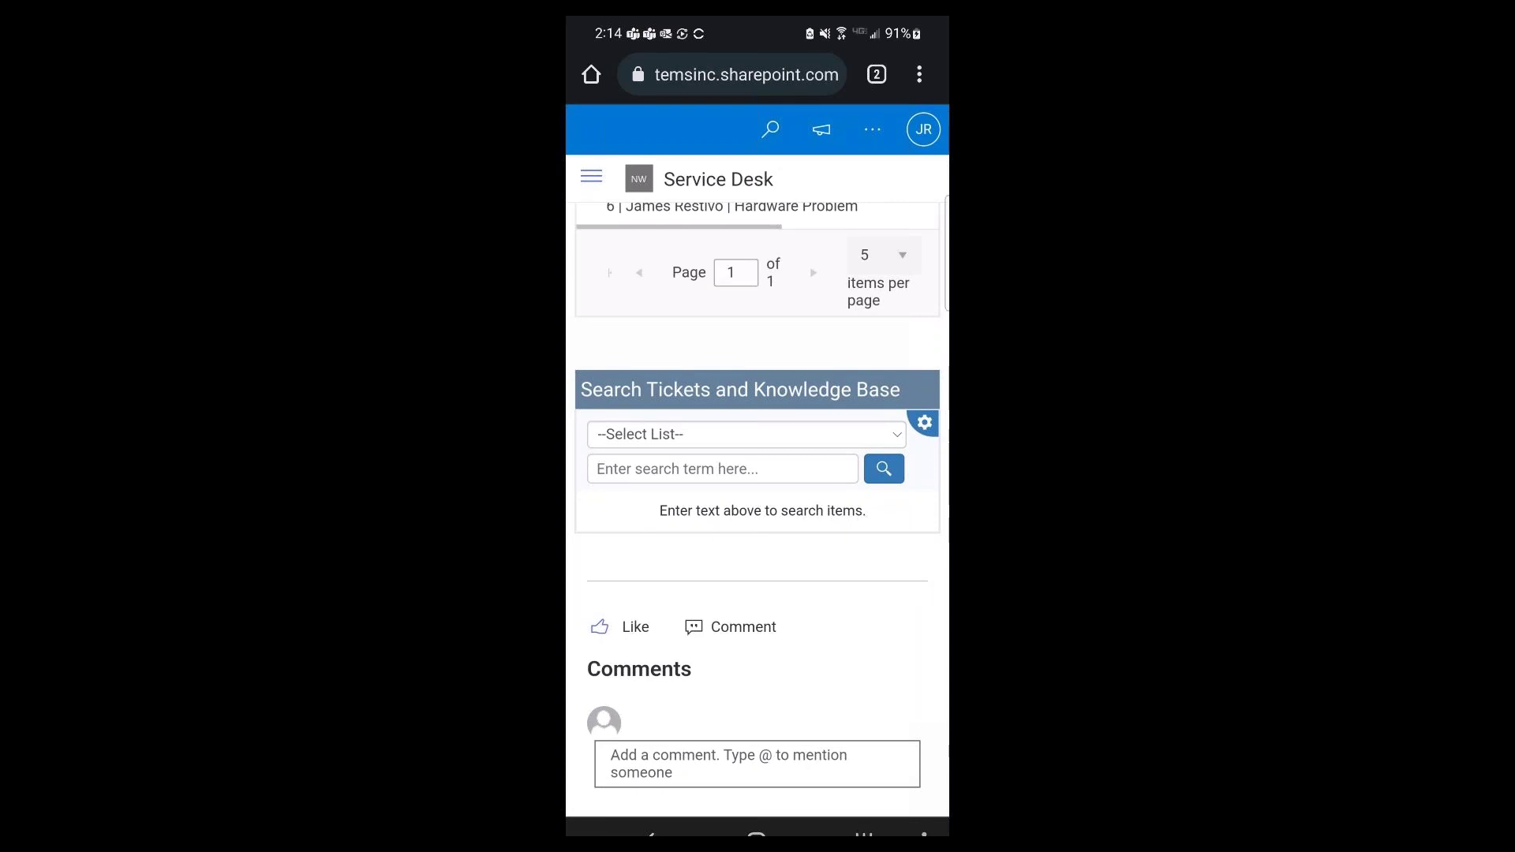
scroll(757, 513, "up", 2)
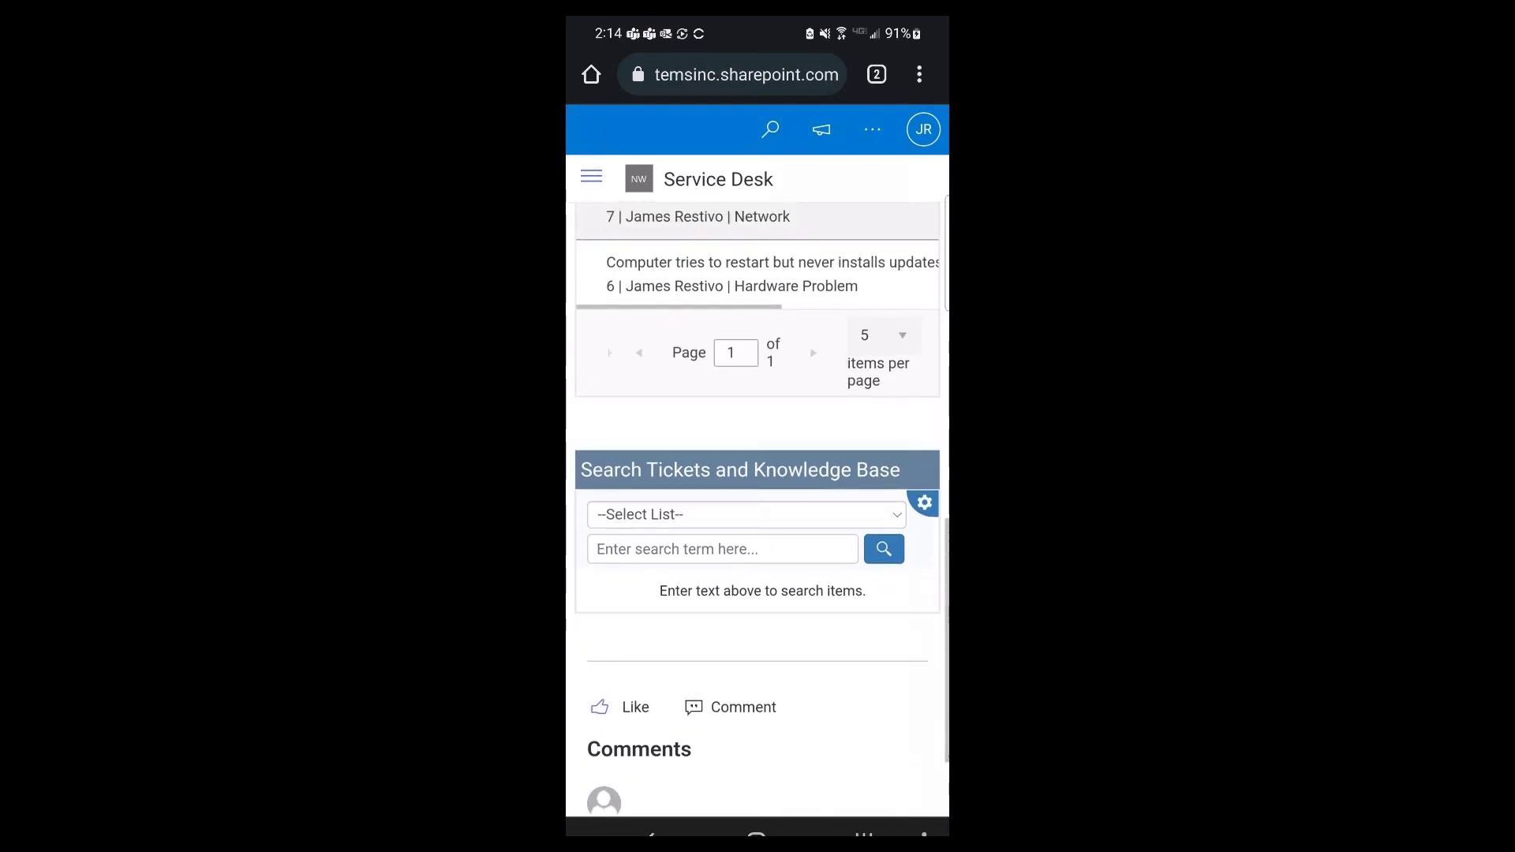
scroll(757, 513, "up", 3)
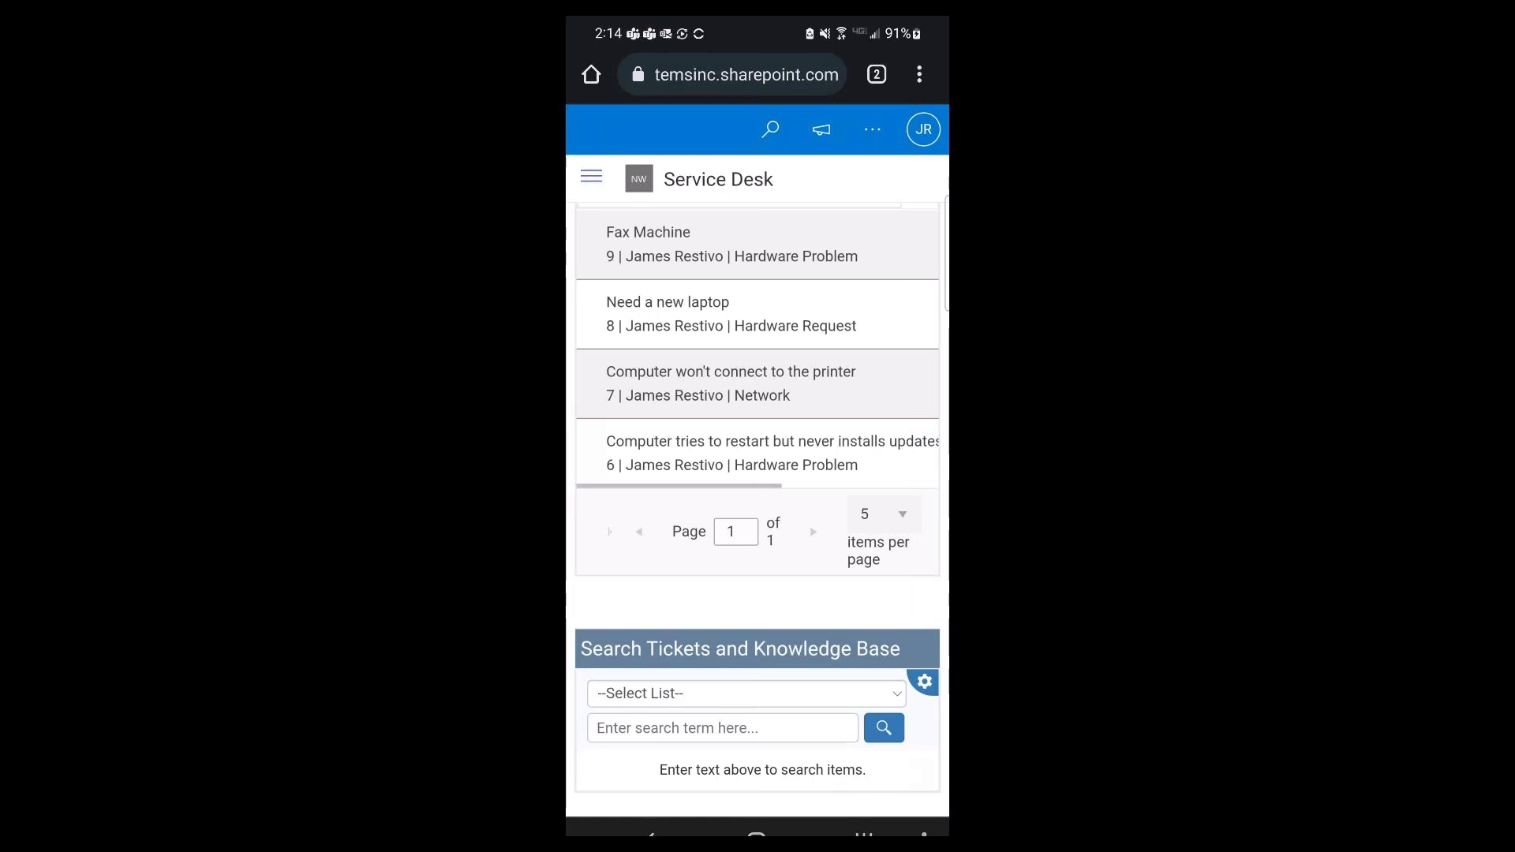
scroll(757, 513, "up", 2)
scroll(758, 513, "up", 4)
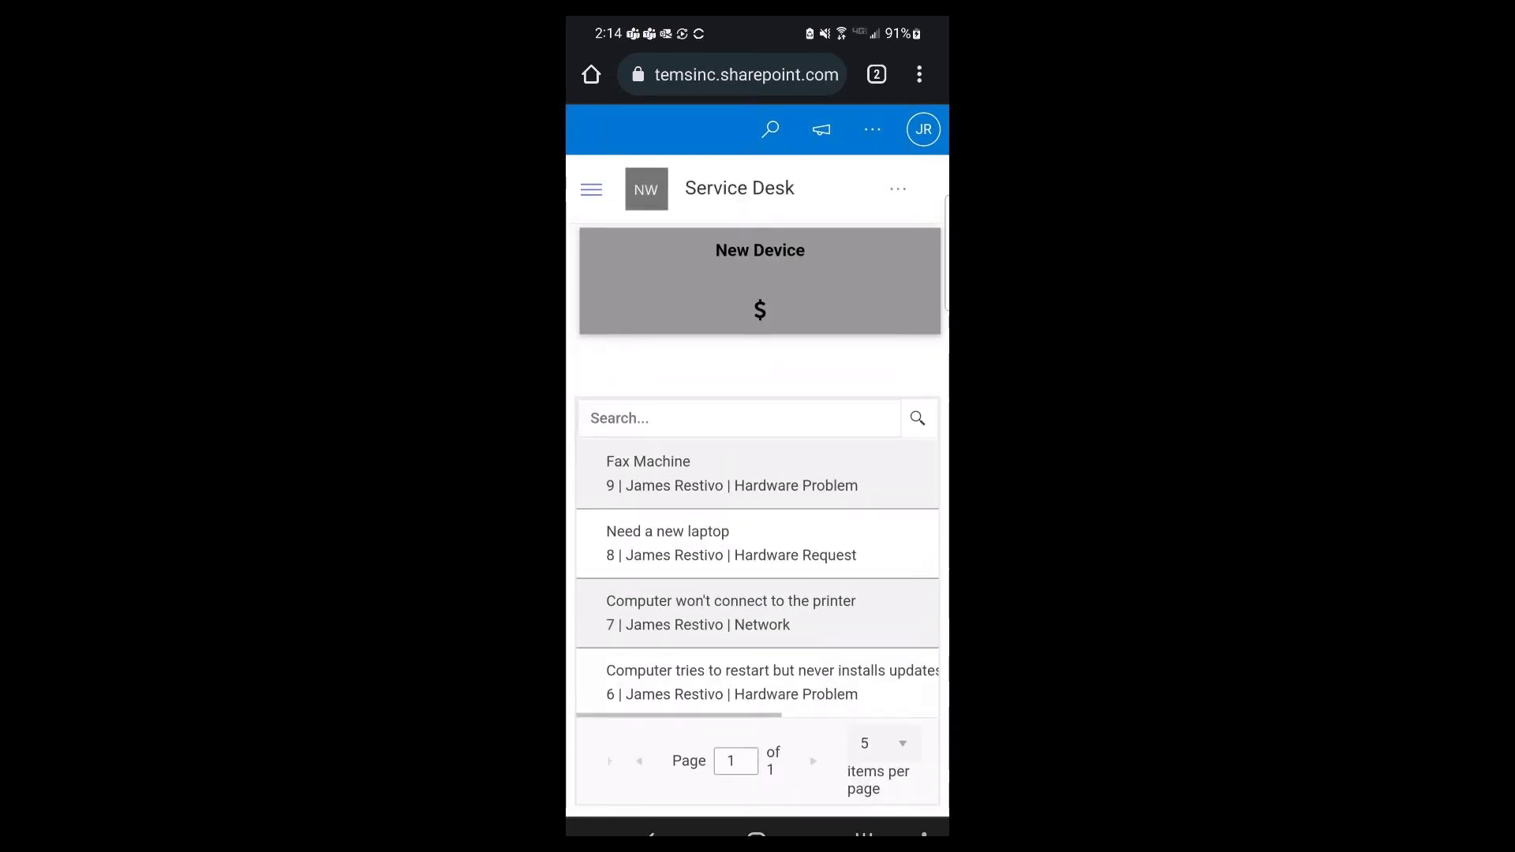
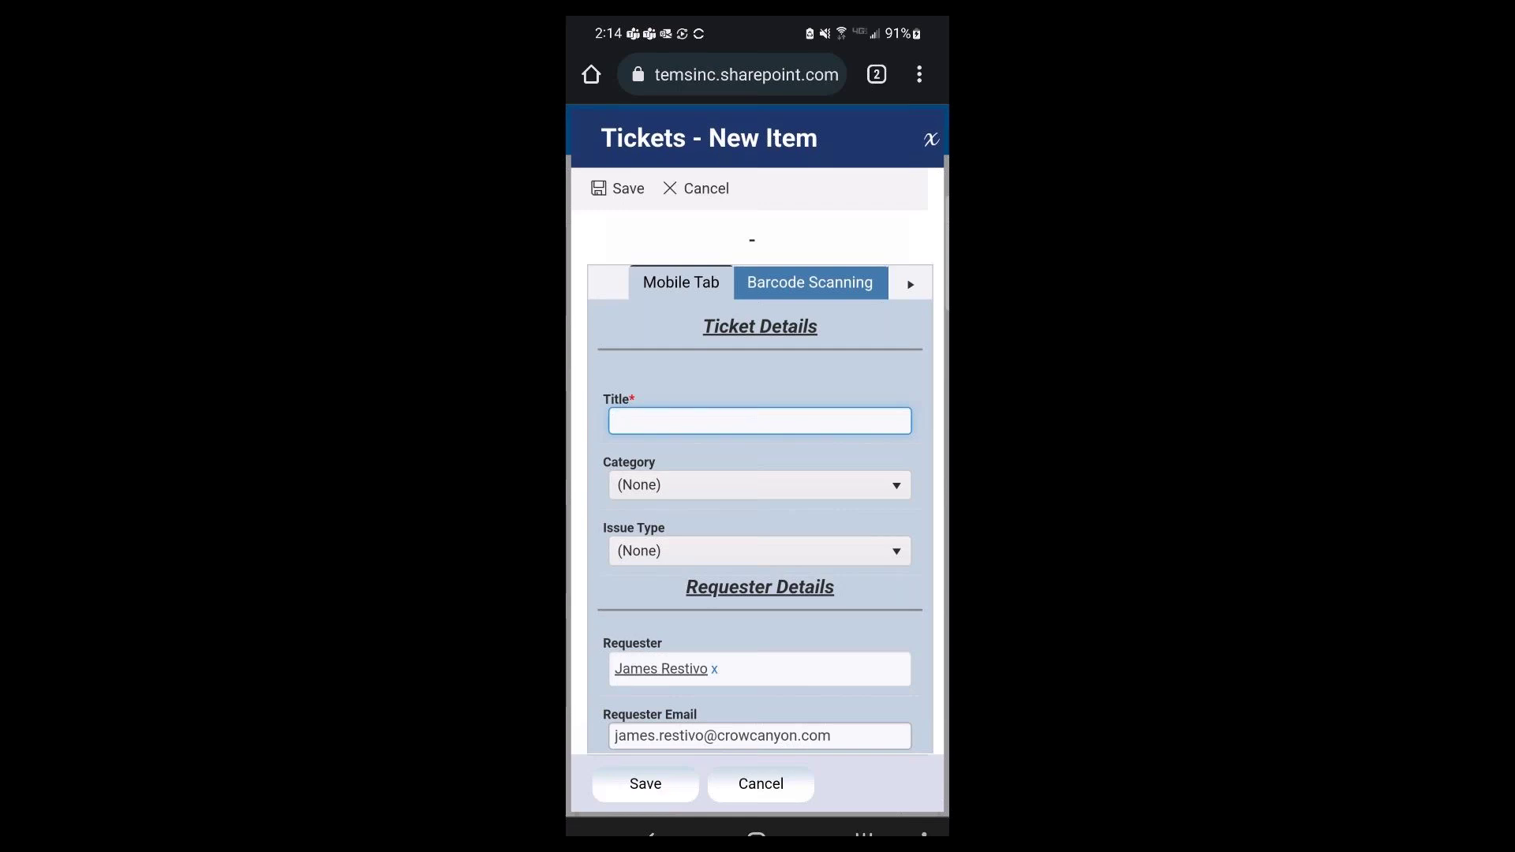
- Review the new ticket form on the phone, from Ticket Details to the Description editor, and its Barcode Scanning and Ticket Photos tabs
scroll(759, 473, "down", 2)
scroll(759, 473, "down", 2)
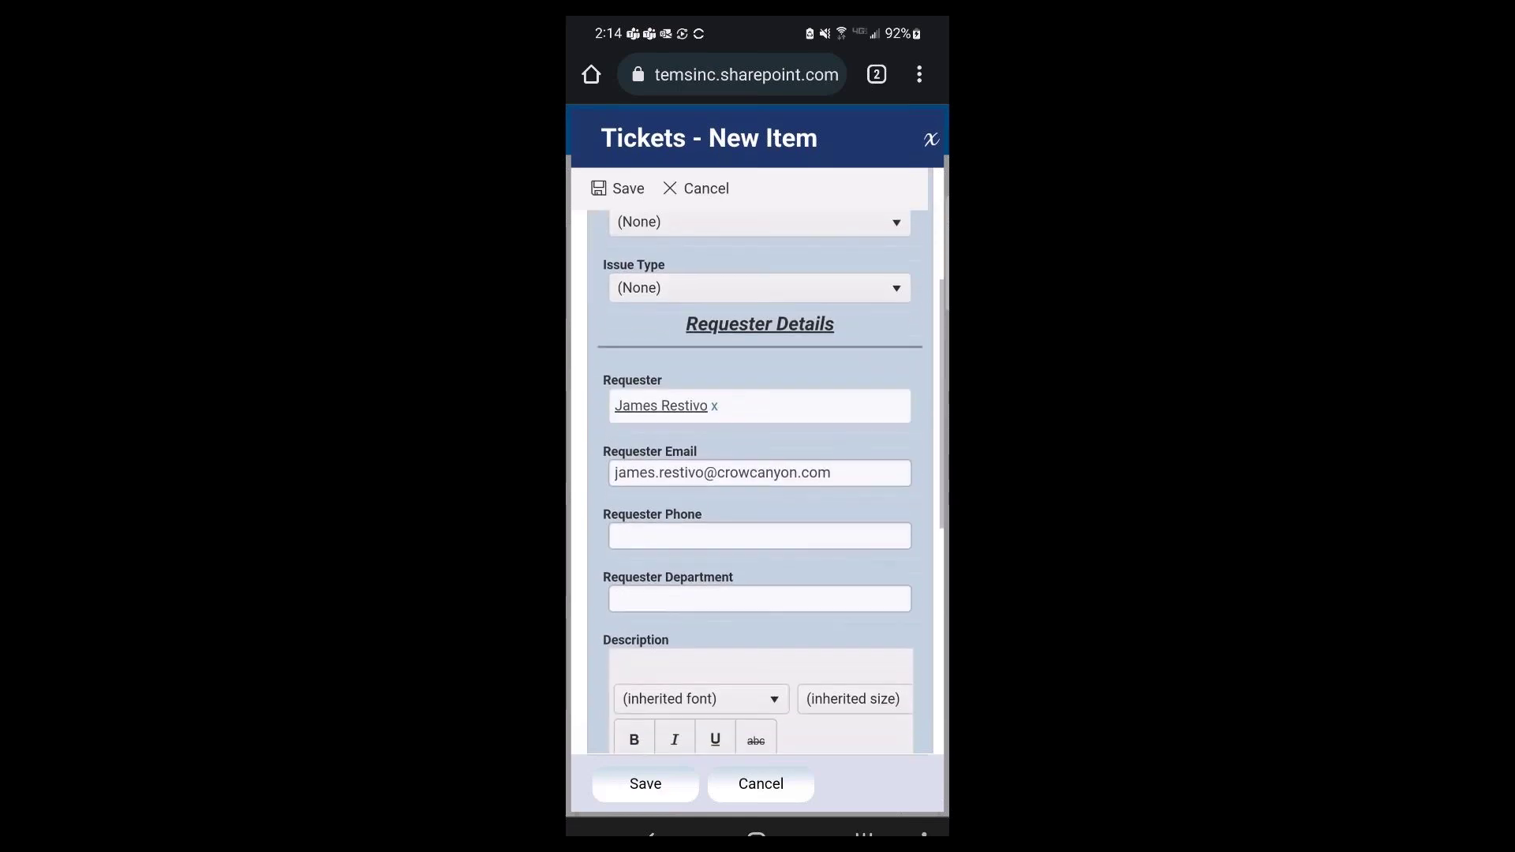
scroll(759, 473, "down", 3)
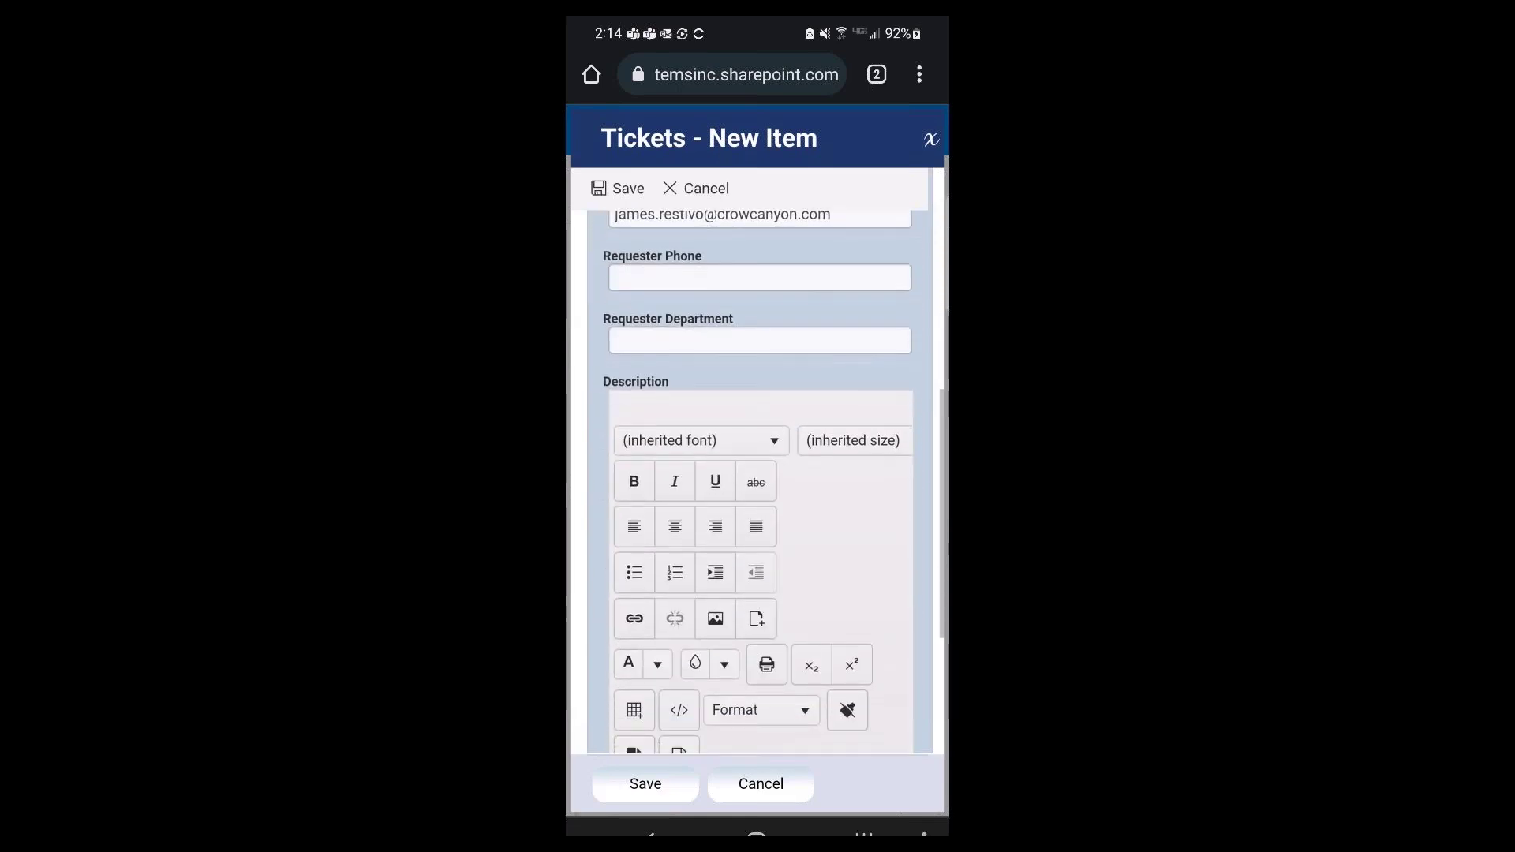
scroll(759, 474, "up", 4)
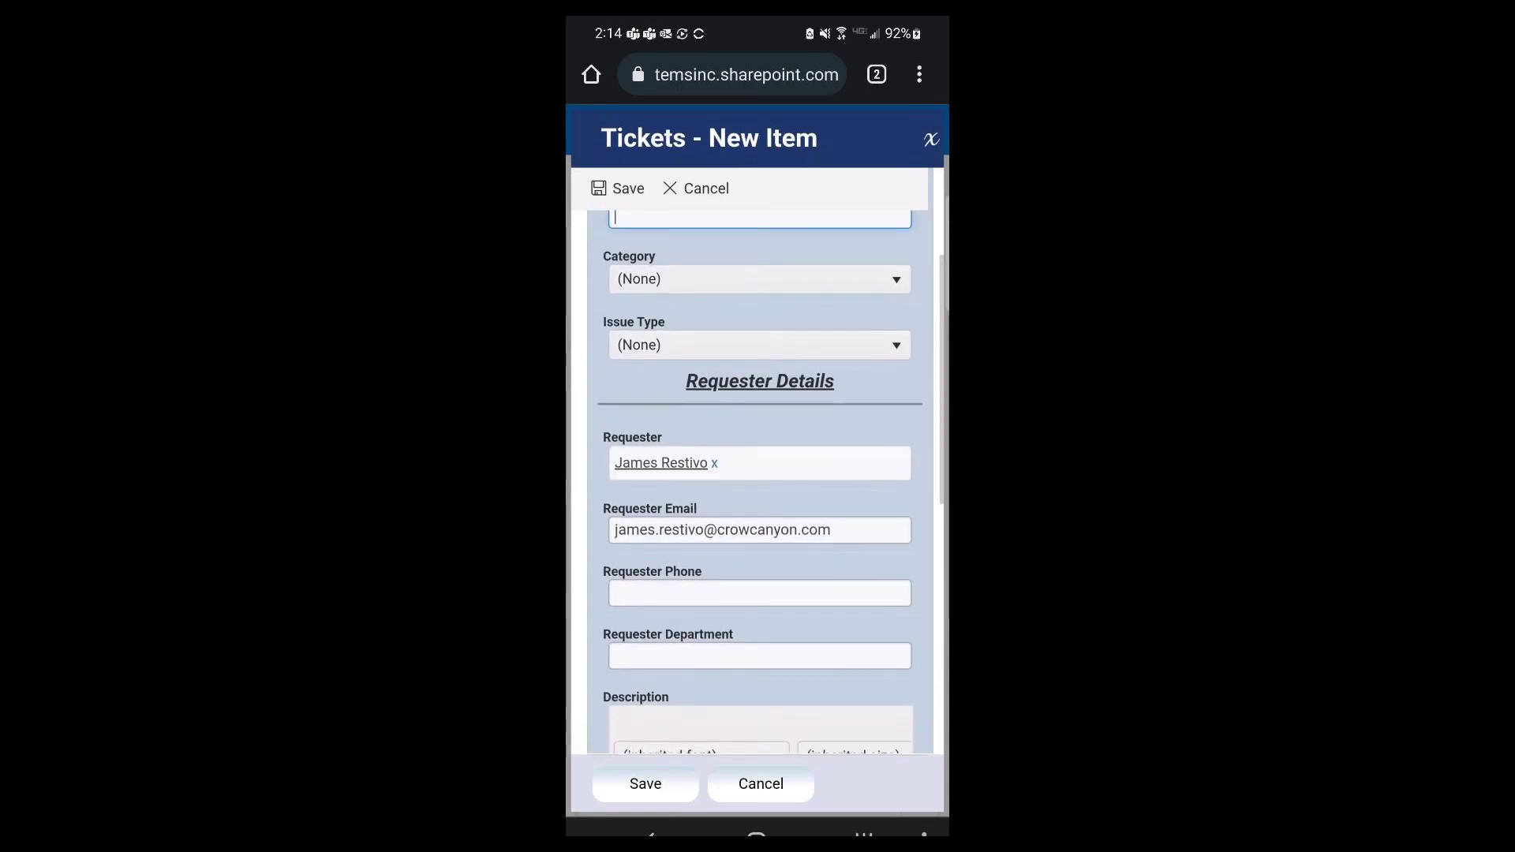
scroll(759, 473, "up", 3)
left_click(911, 284)
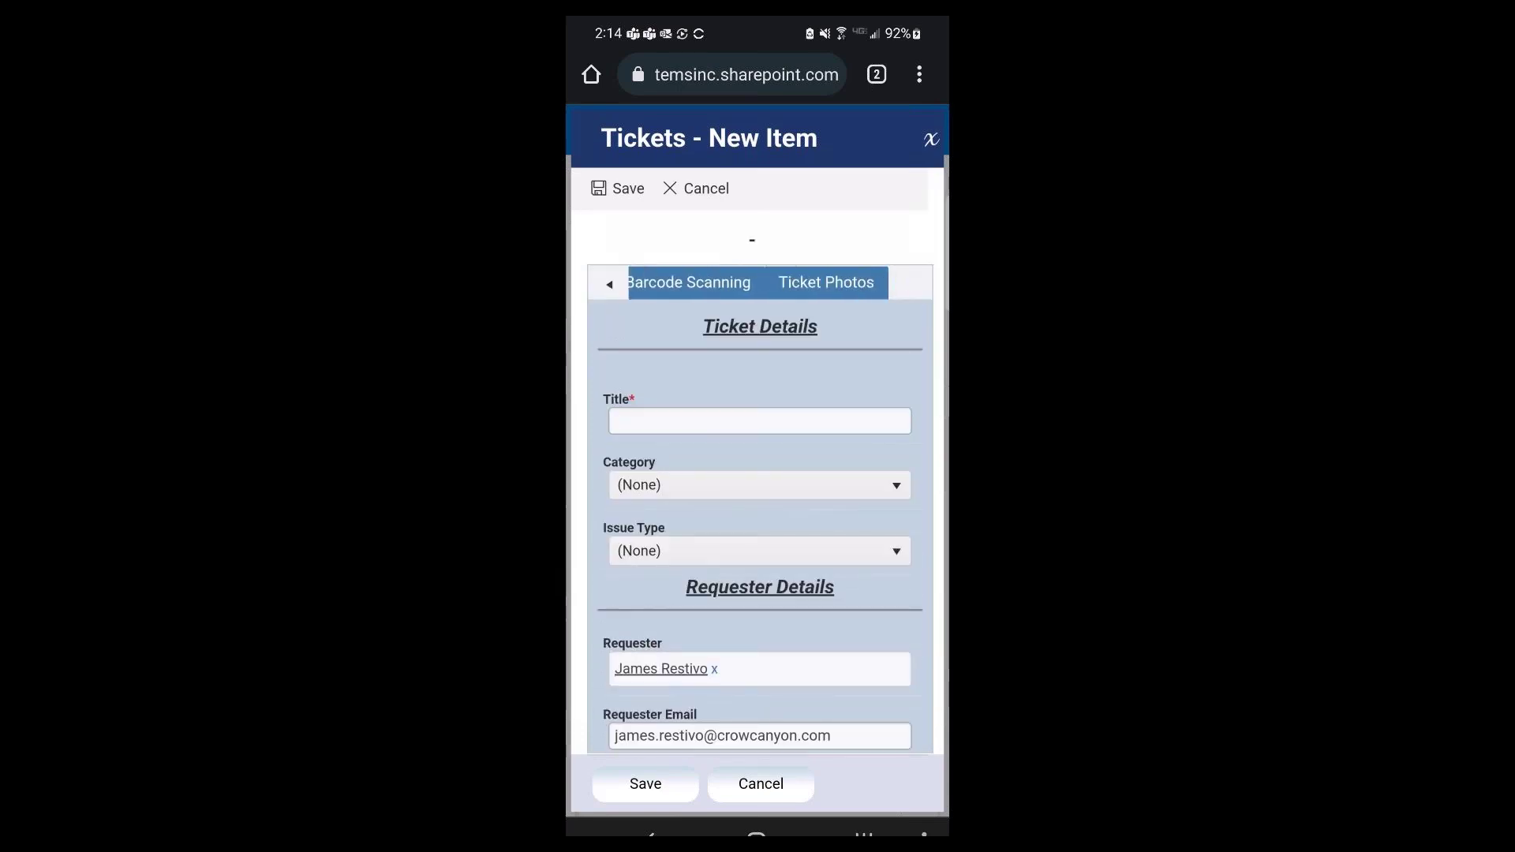
left_click(609, 284)
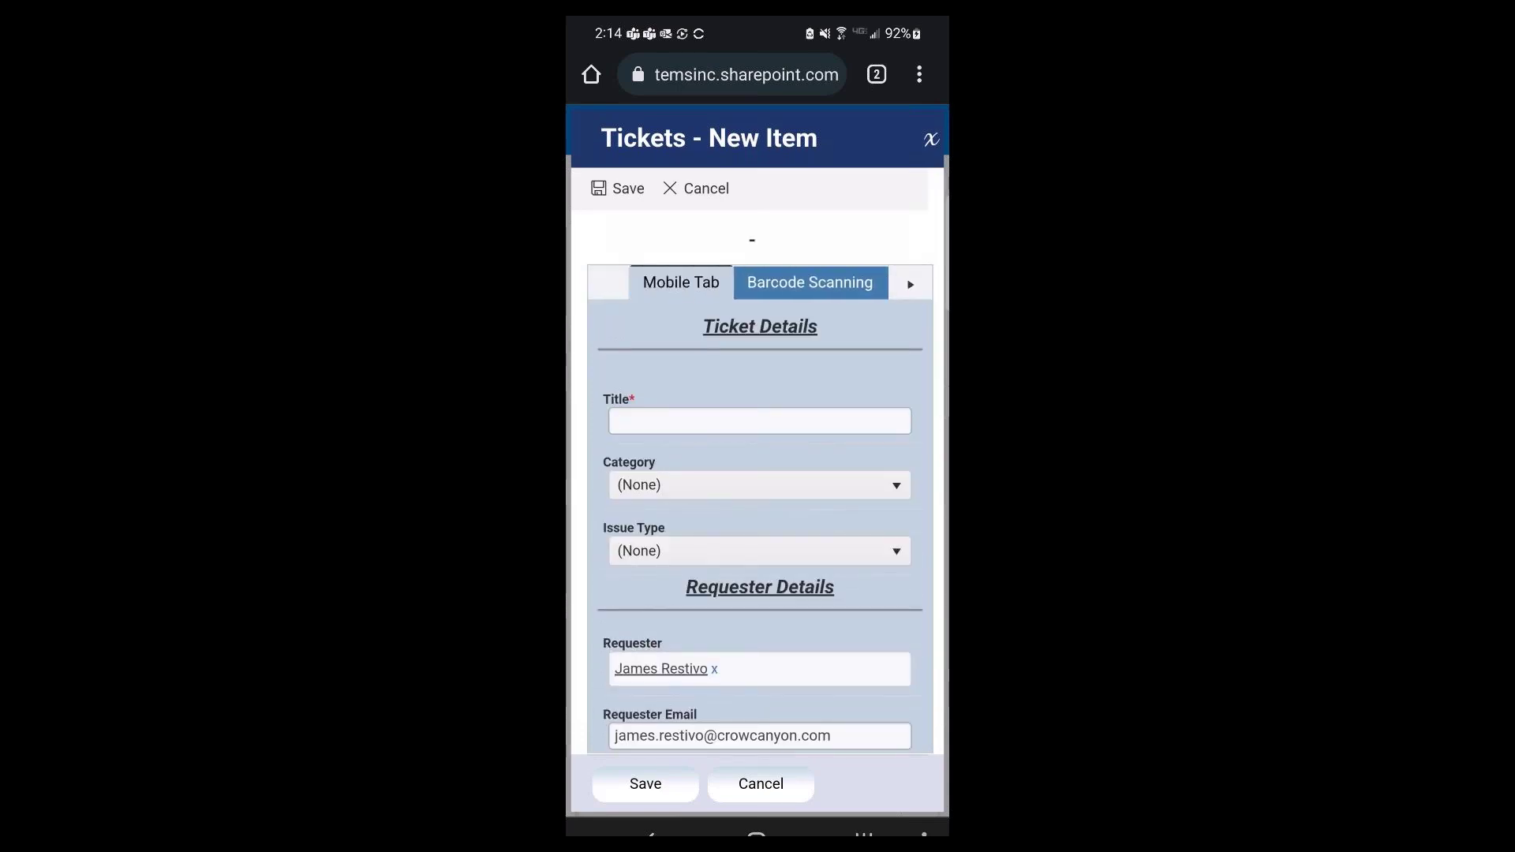
- Look through the Ticket Details and Requester Details sections of the form's Mobile Tab again
scroll(759, 473, "down", 4)
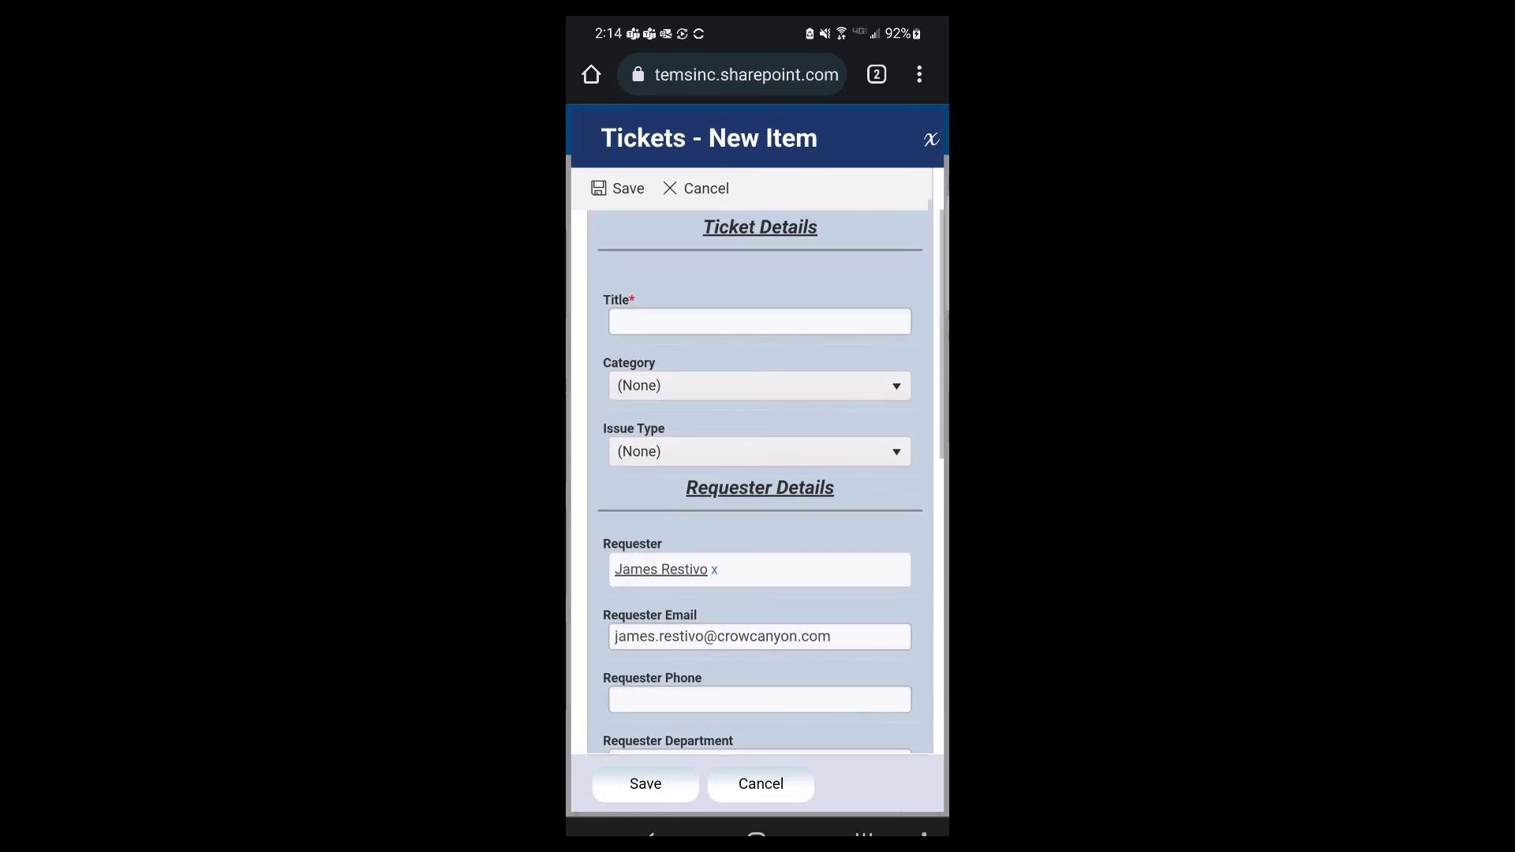
scroll(759, 473, "down", 2)
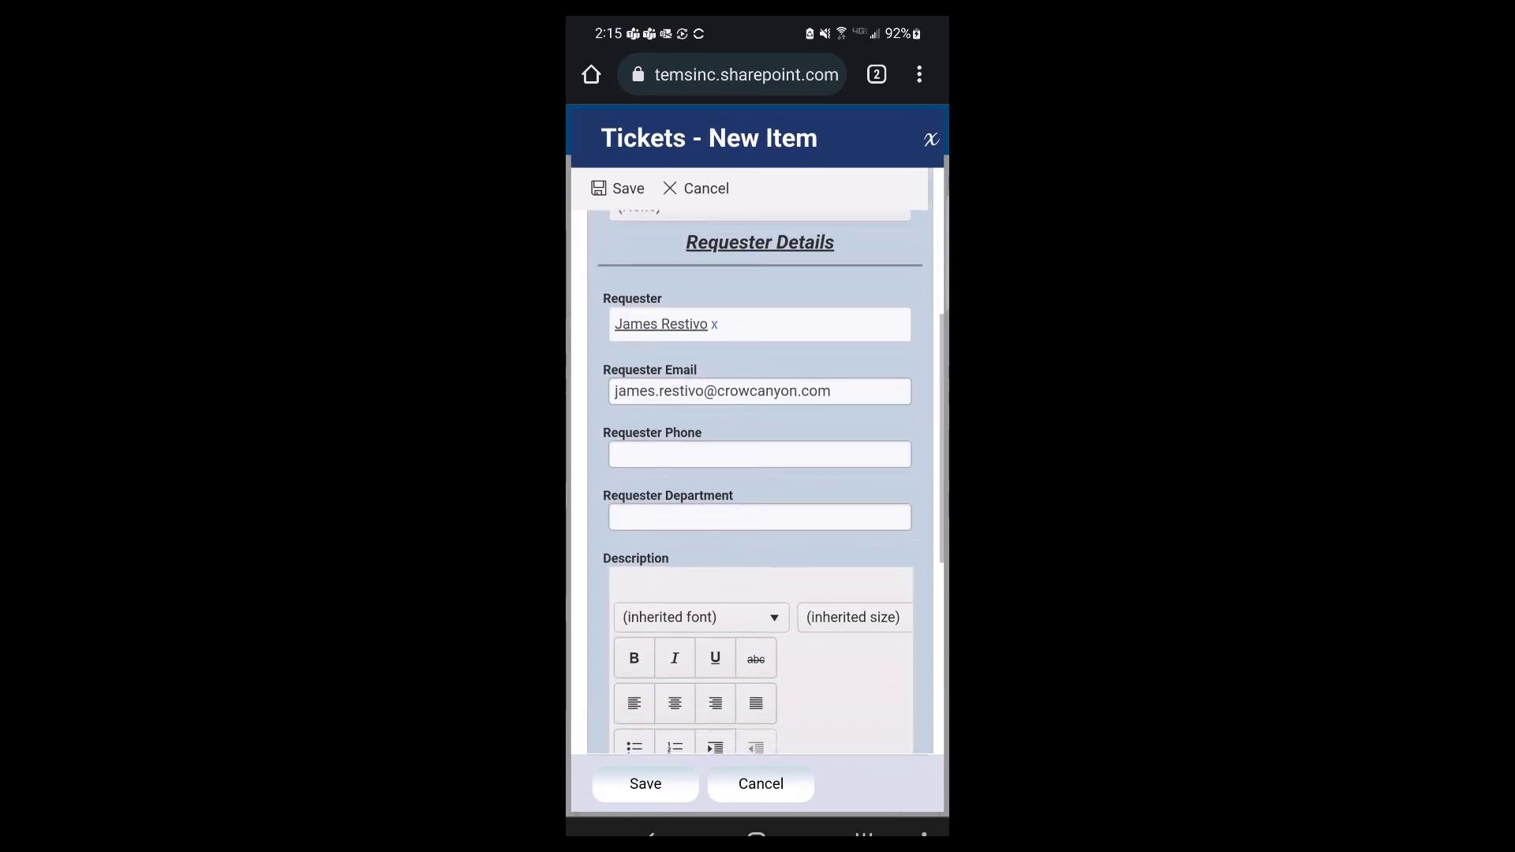
scroll(759, 473, "up", 2)
scroll(759, 473, "up", 3)
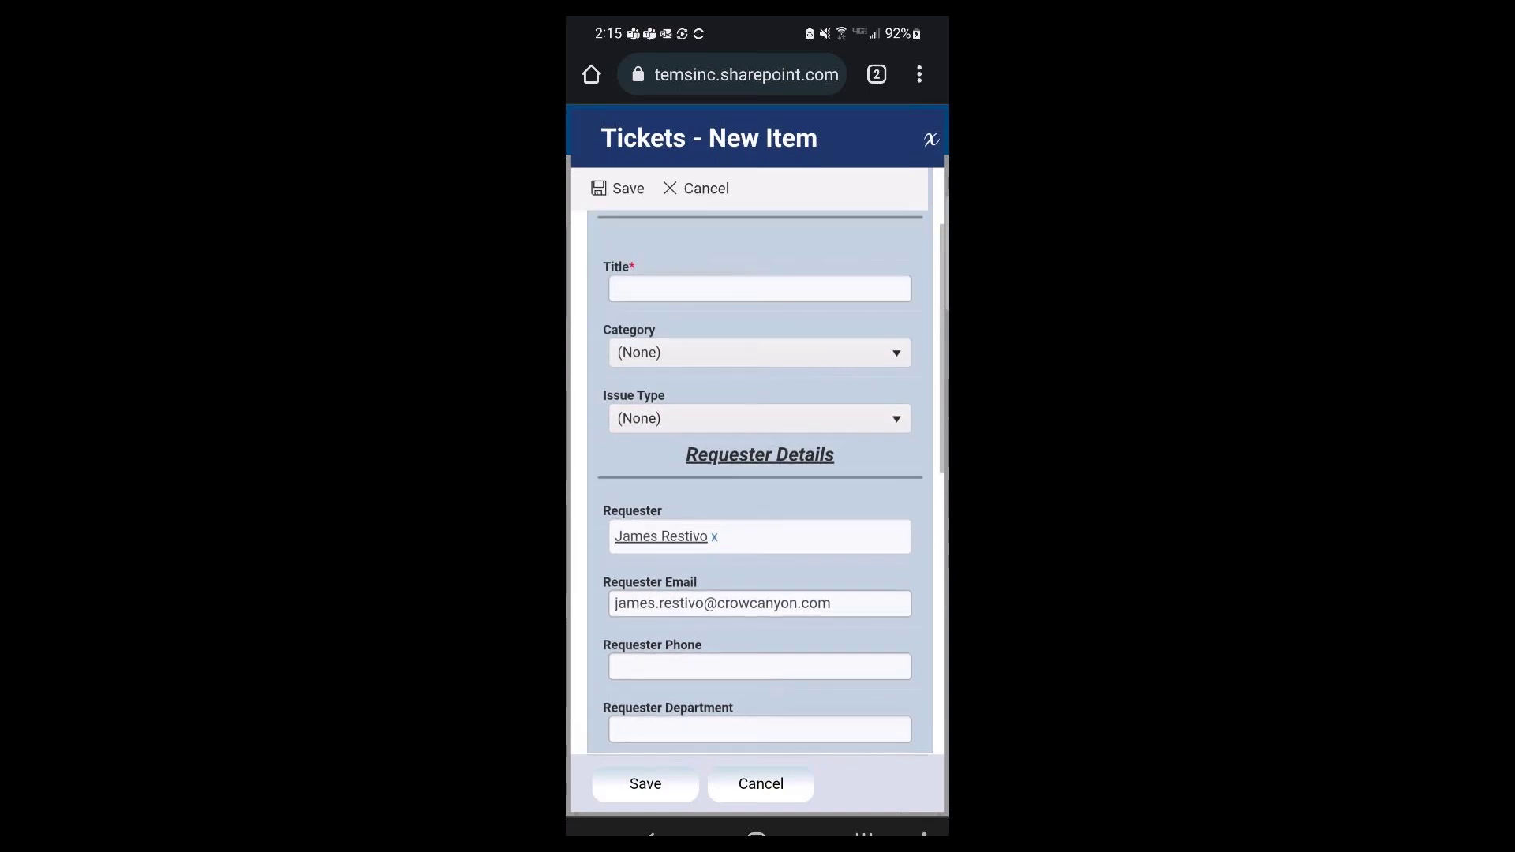
scroll(759, 473, "up", 2)
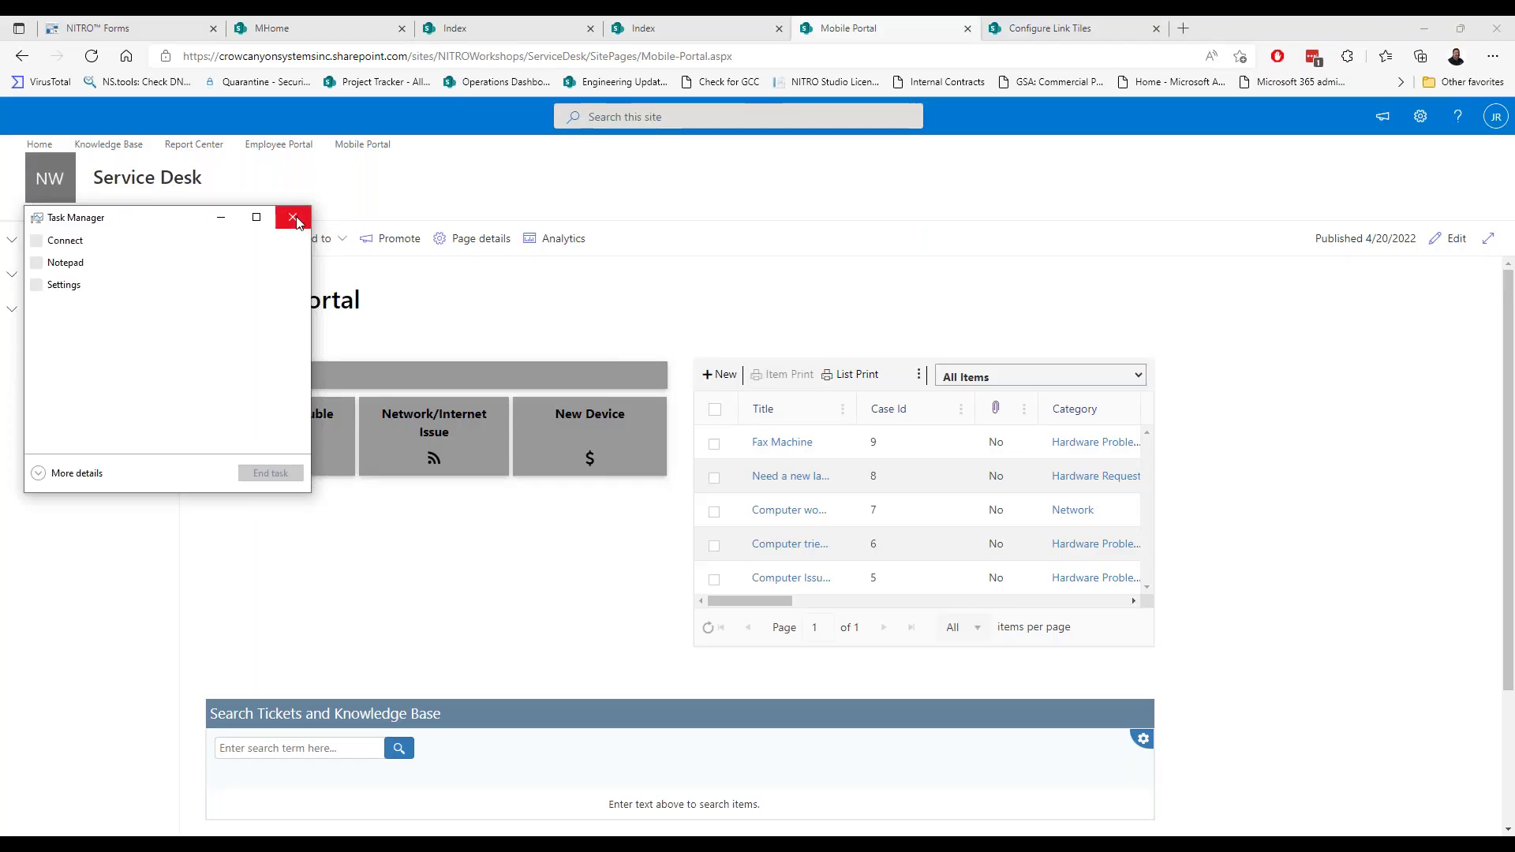
- Close Task Manager and open a new ticket form from the Hardware Trouble tile on the desktop Mobile Portal page
left_click(295, 214)
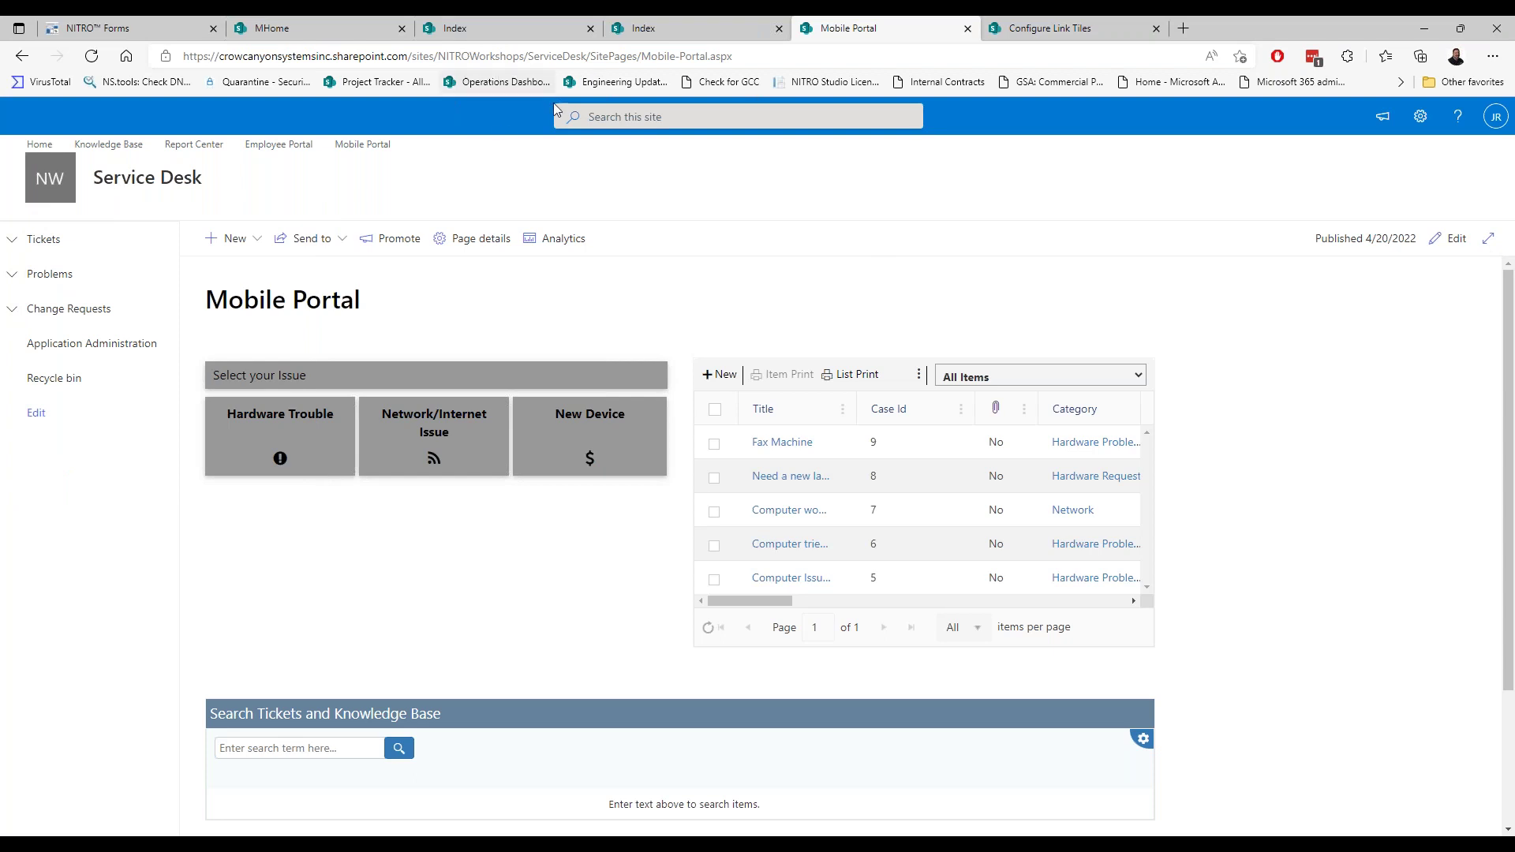
left_click(308, 429)
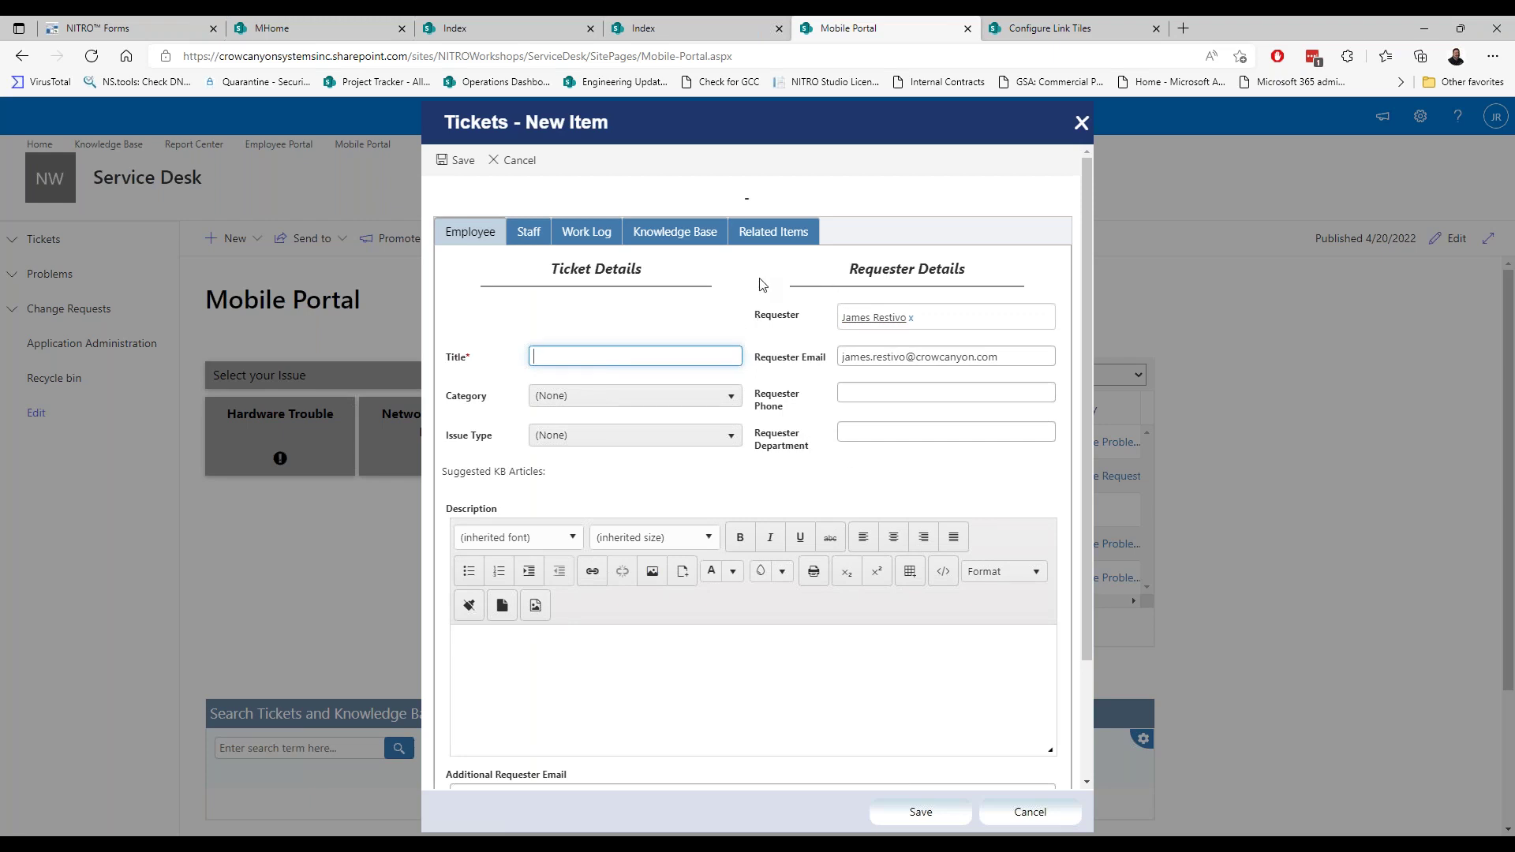
- Reload the NITRO Forms page, check the Index portal's responsive preview, and return to the new ticket form on the Mobile Portal page
left_click(140, 30)
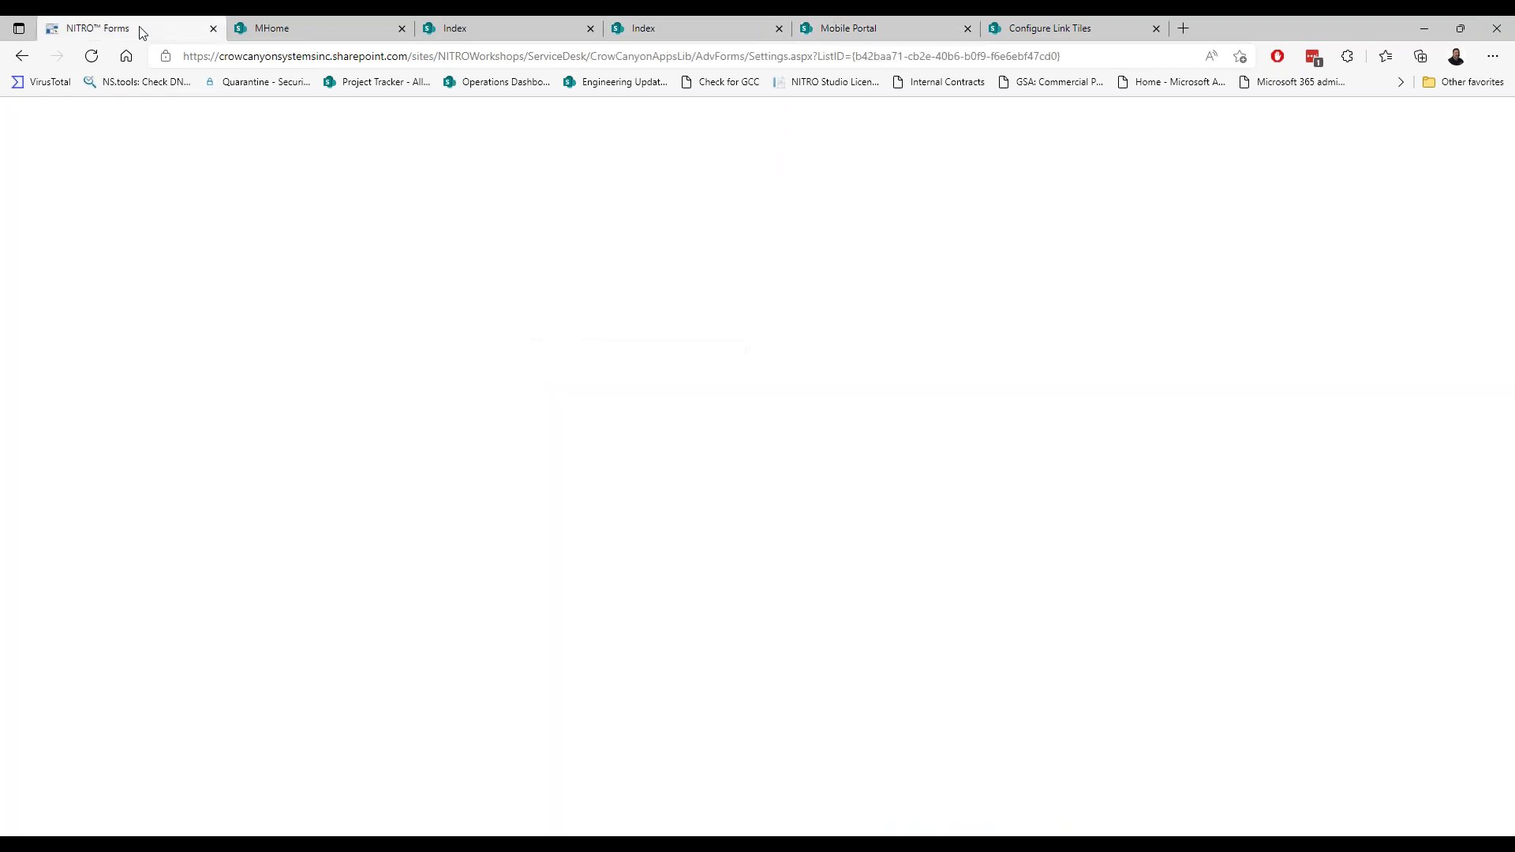
left_click(92, 56)
left_click(694, 29)
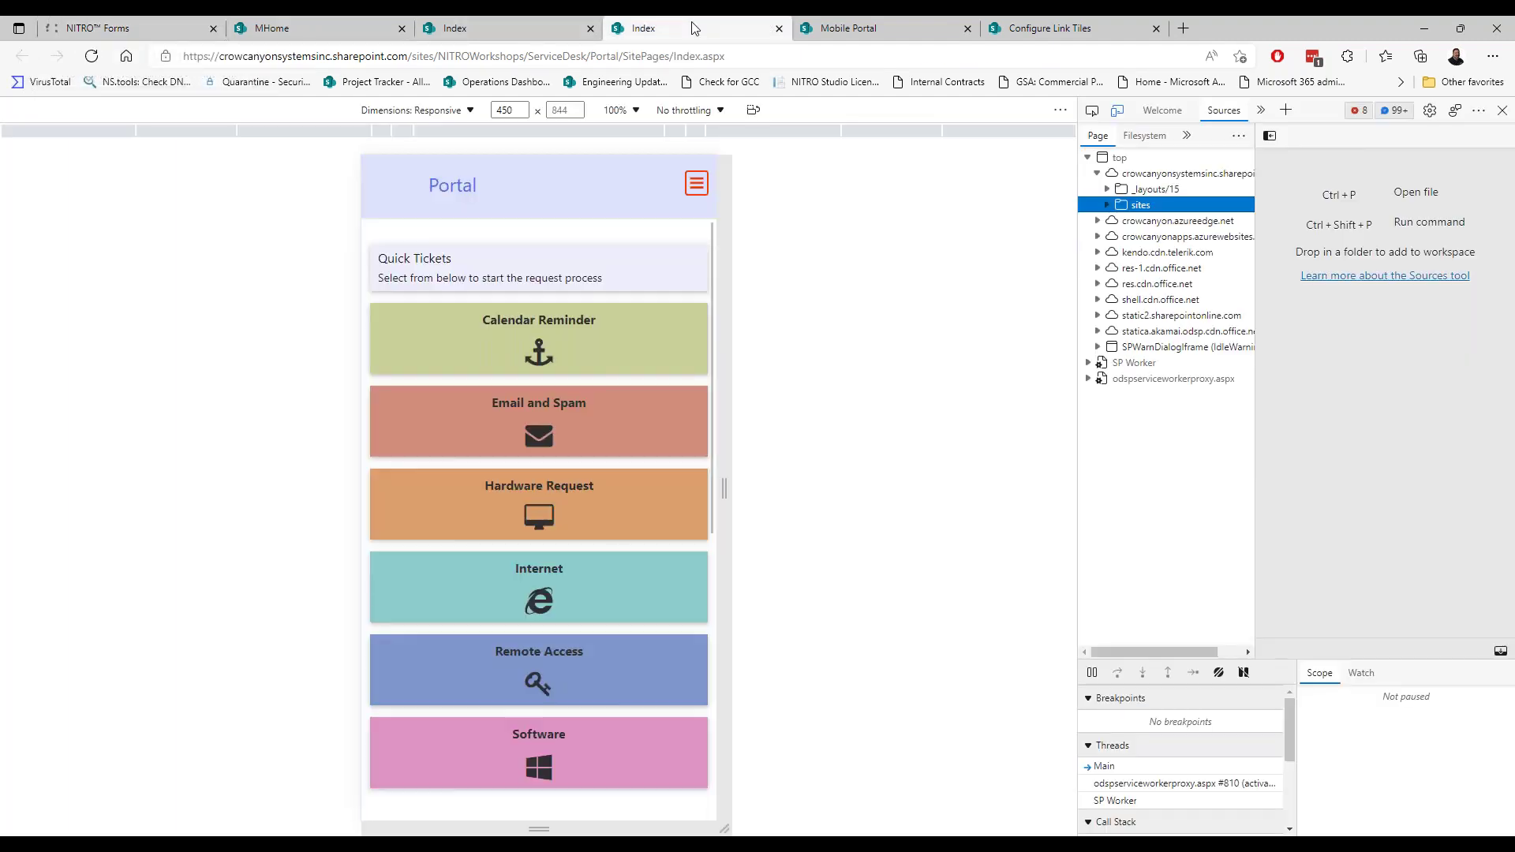
left_click(824, 28)
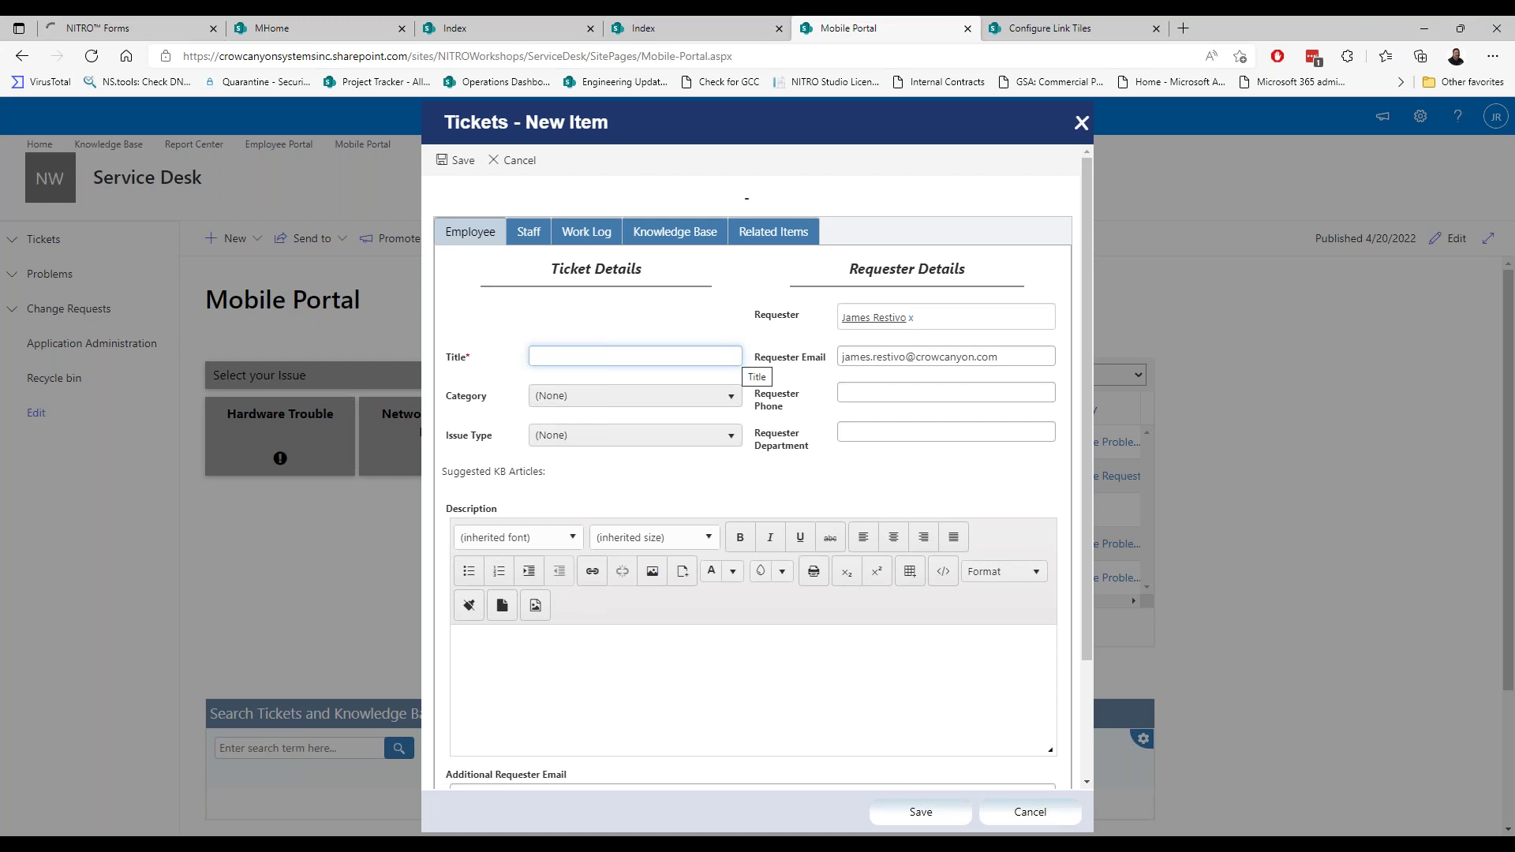
- Close the desktop new ticket form and the browser tab holding the blank NITRO Forms page
left_click(1077, 125)
left_click(202, 27)
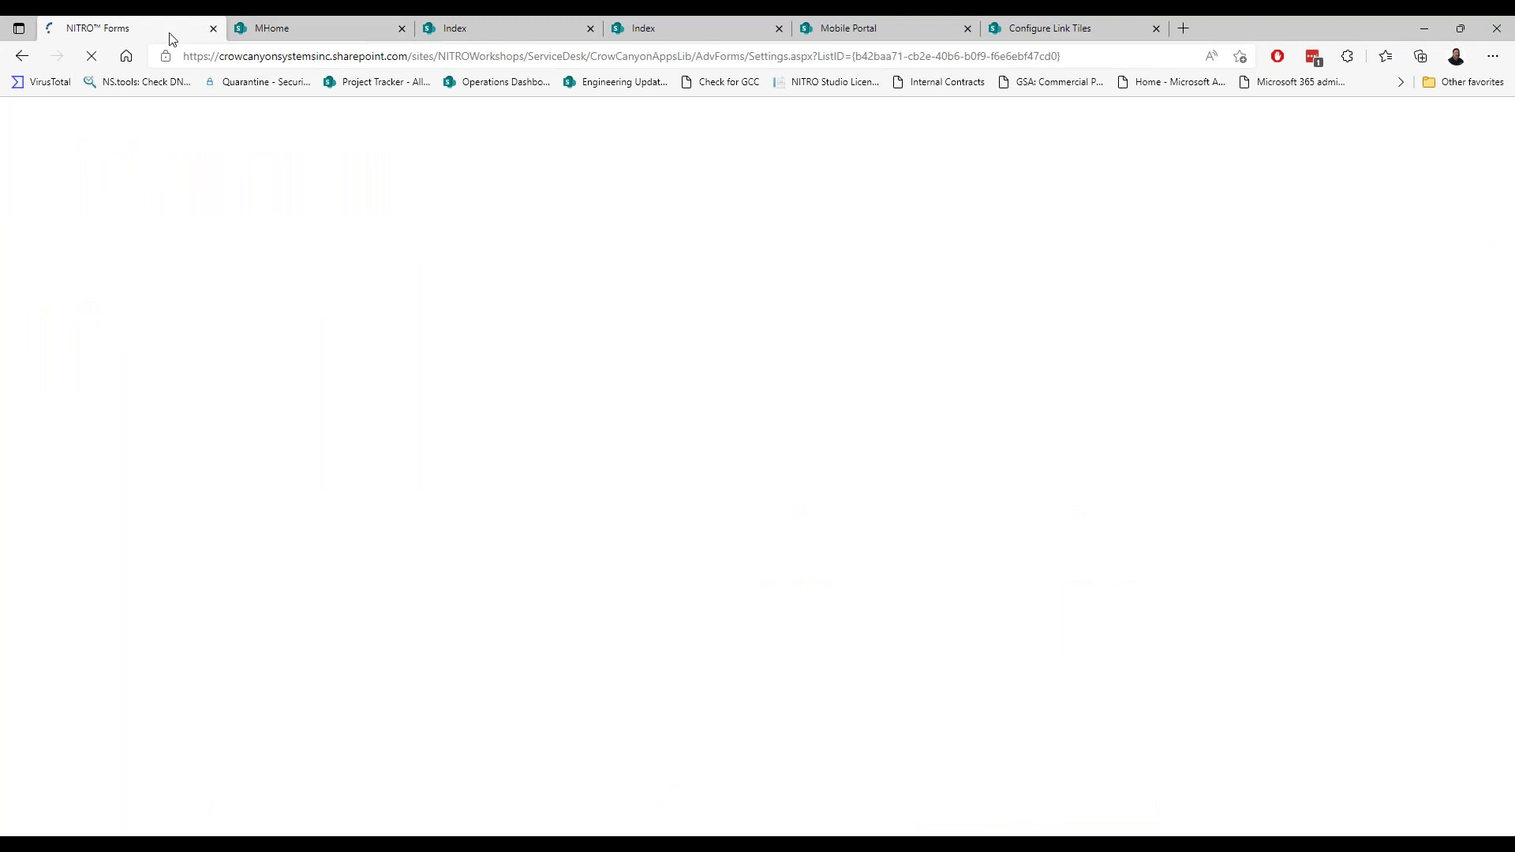
key("ctrl+w")
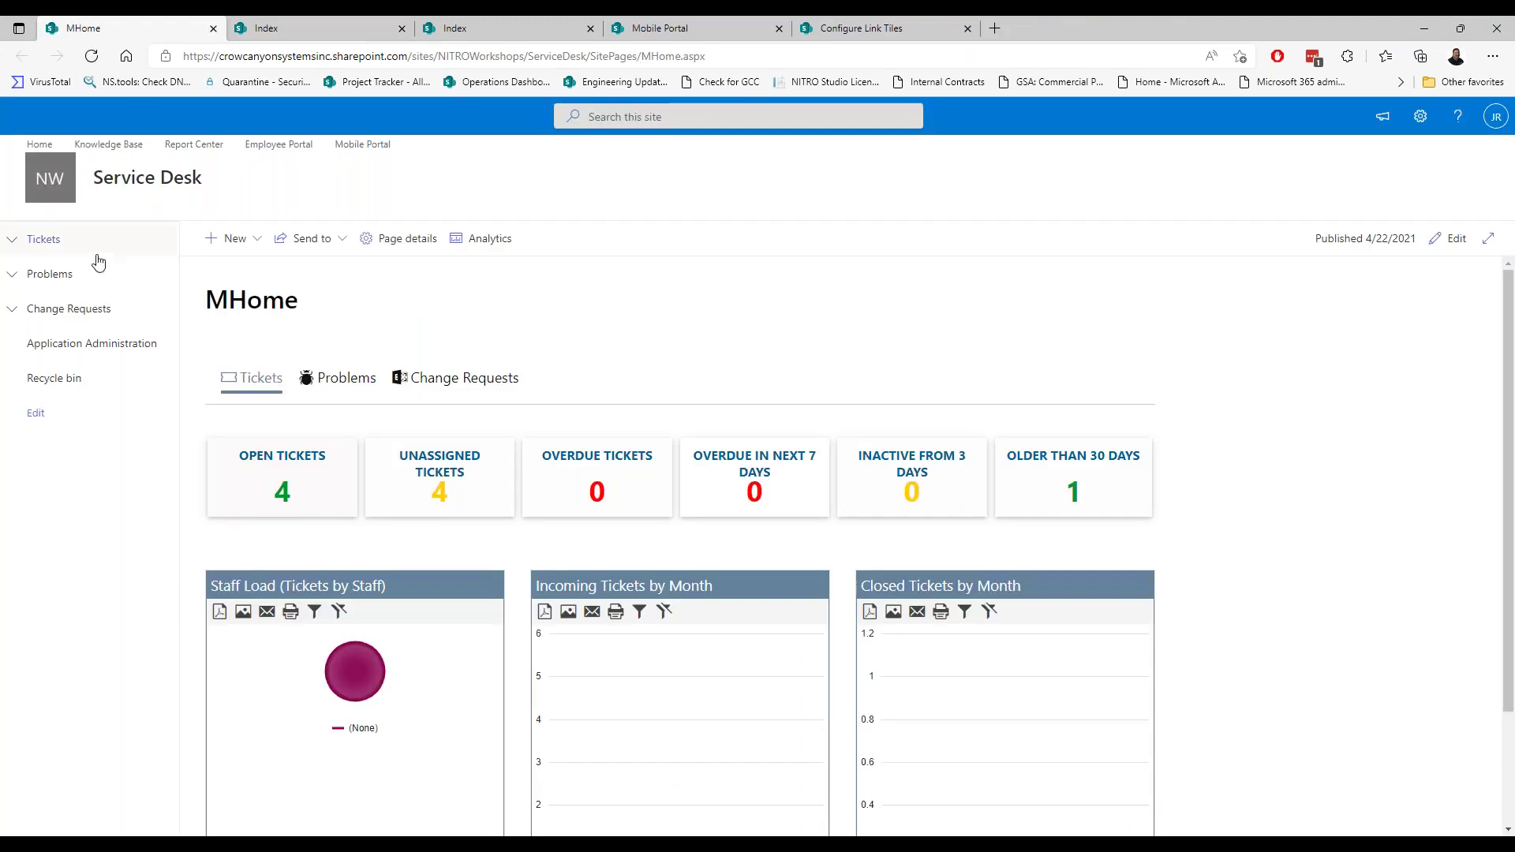
- Open the default Tickets form in the NITRO Forms designer through Application Administration's ticket configuration, and show its Mobile Tab
left_click(55, 346)
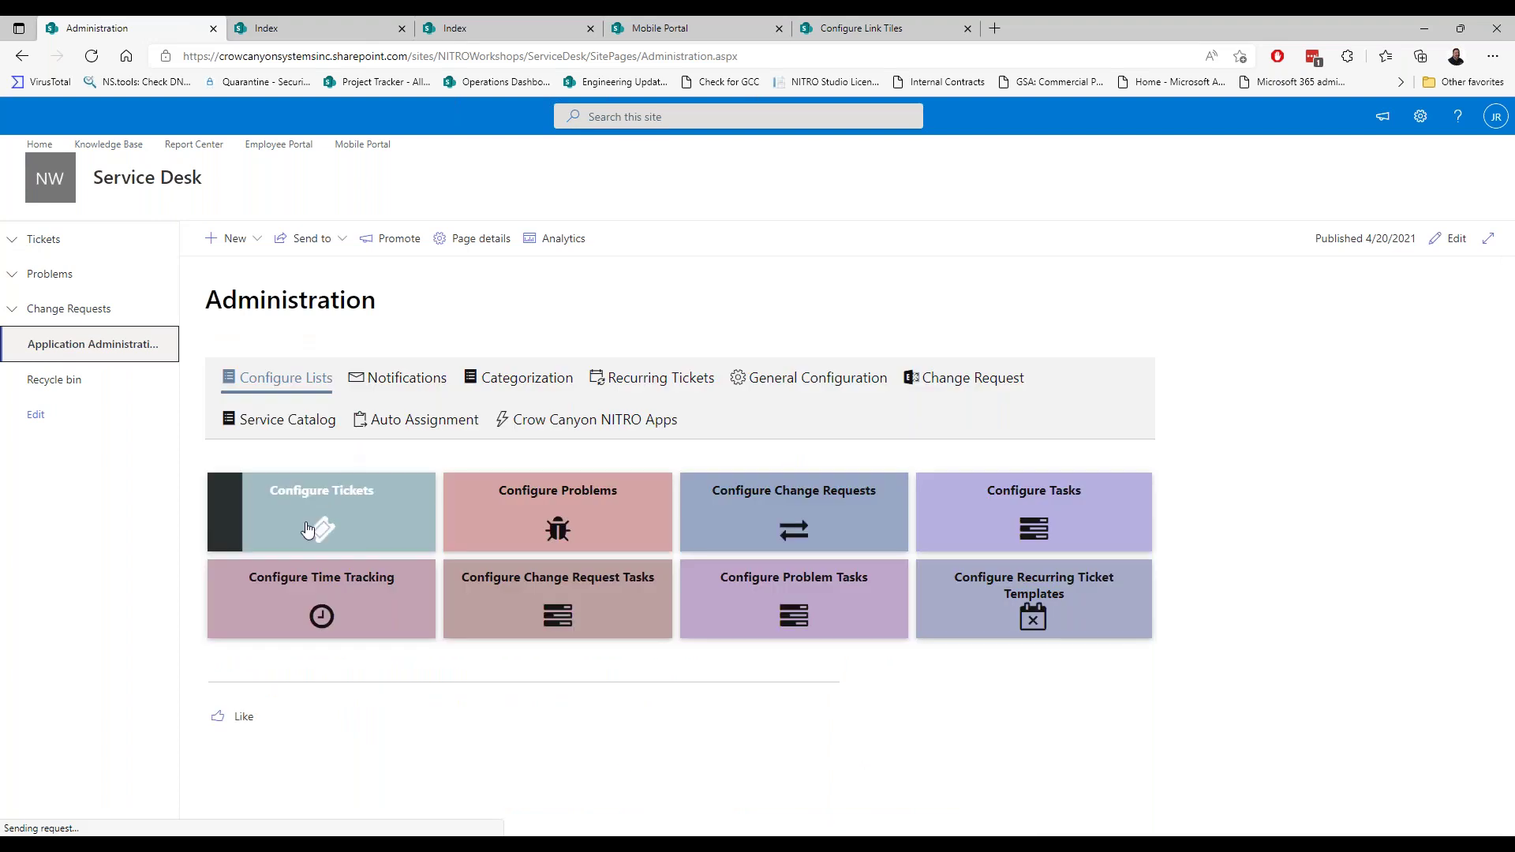
left_click(339, 517)
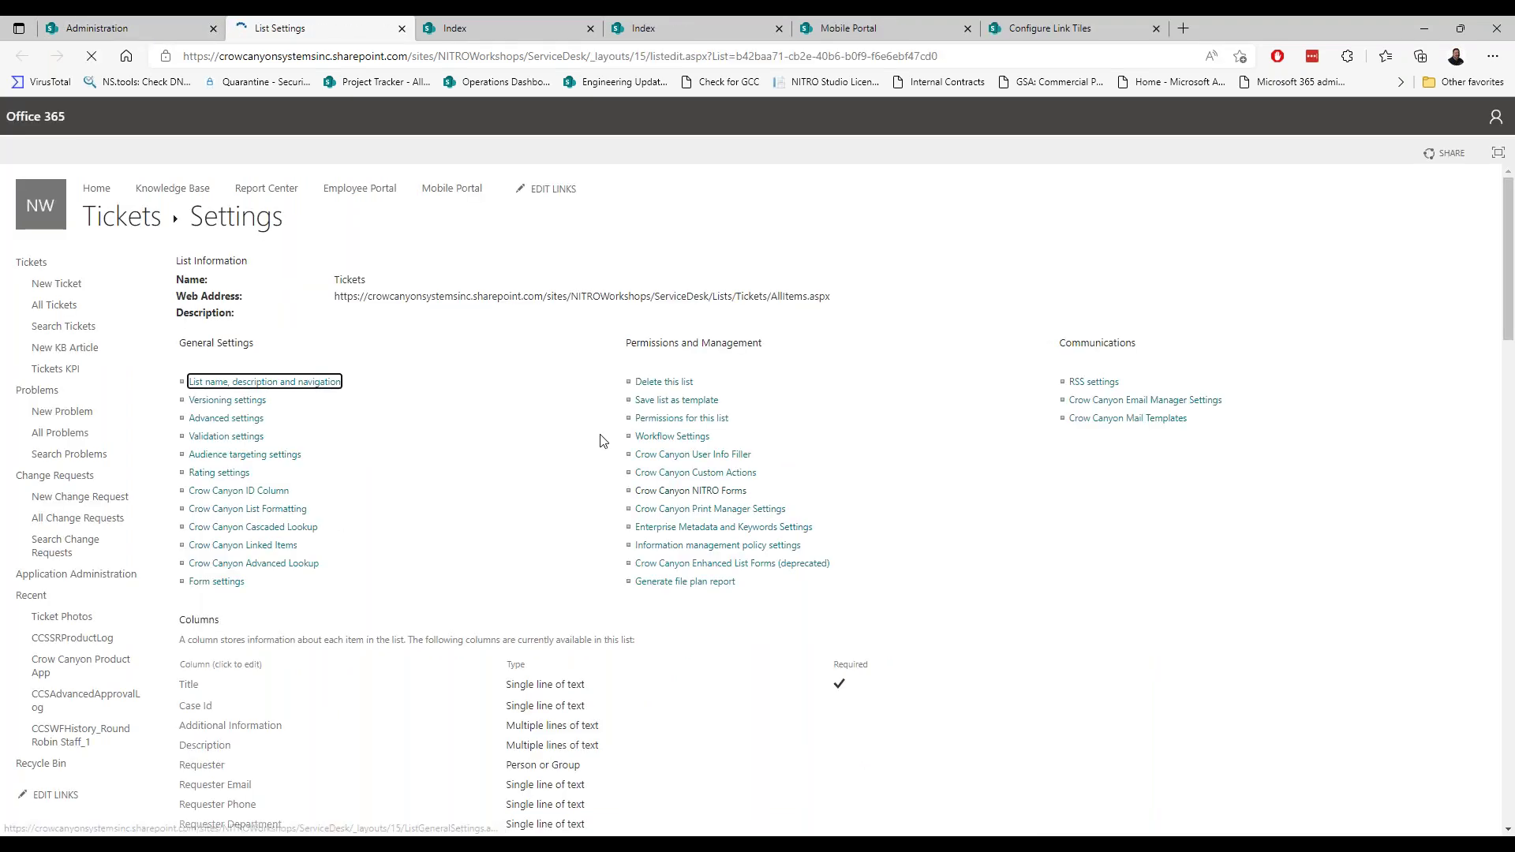
left_click(667, 490)
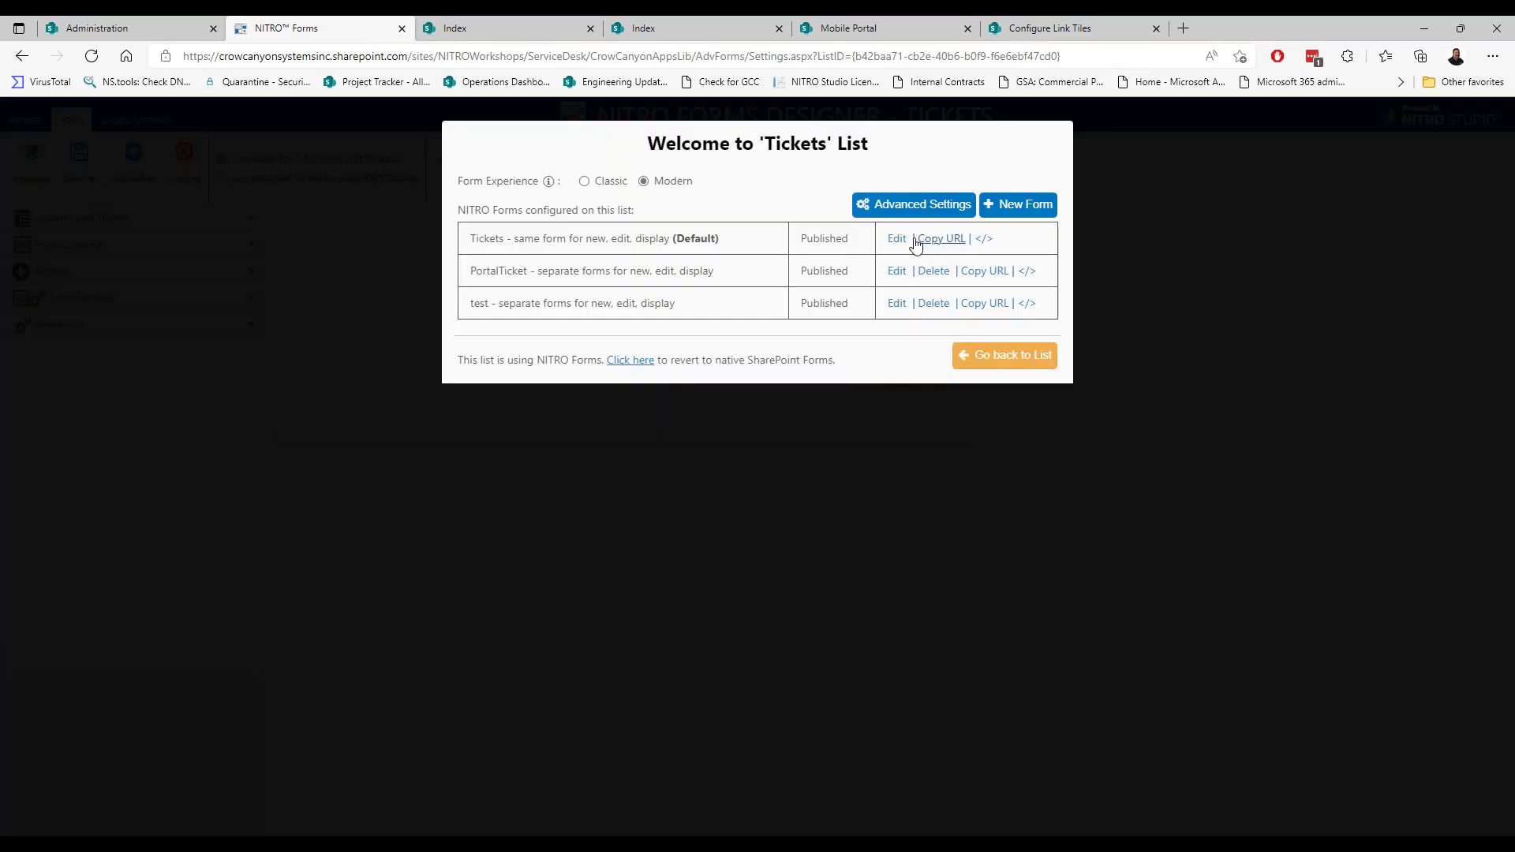
left_click(898, 239)
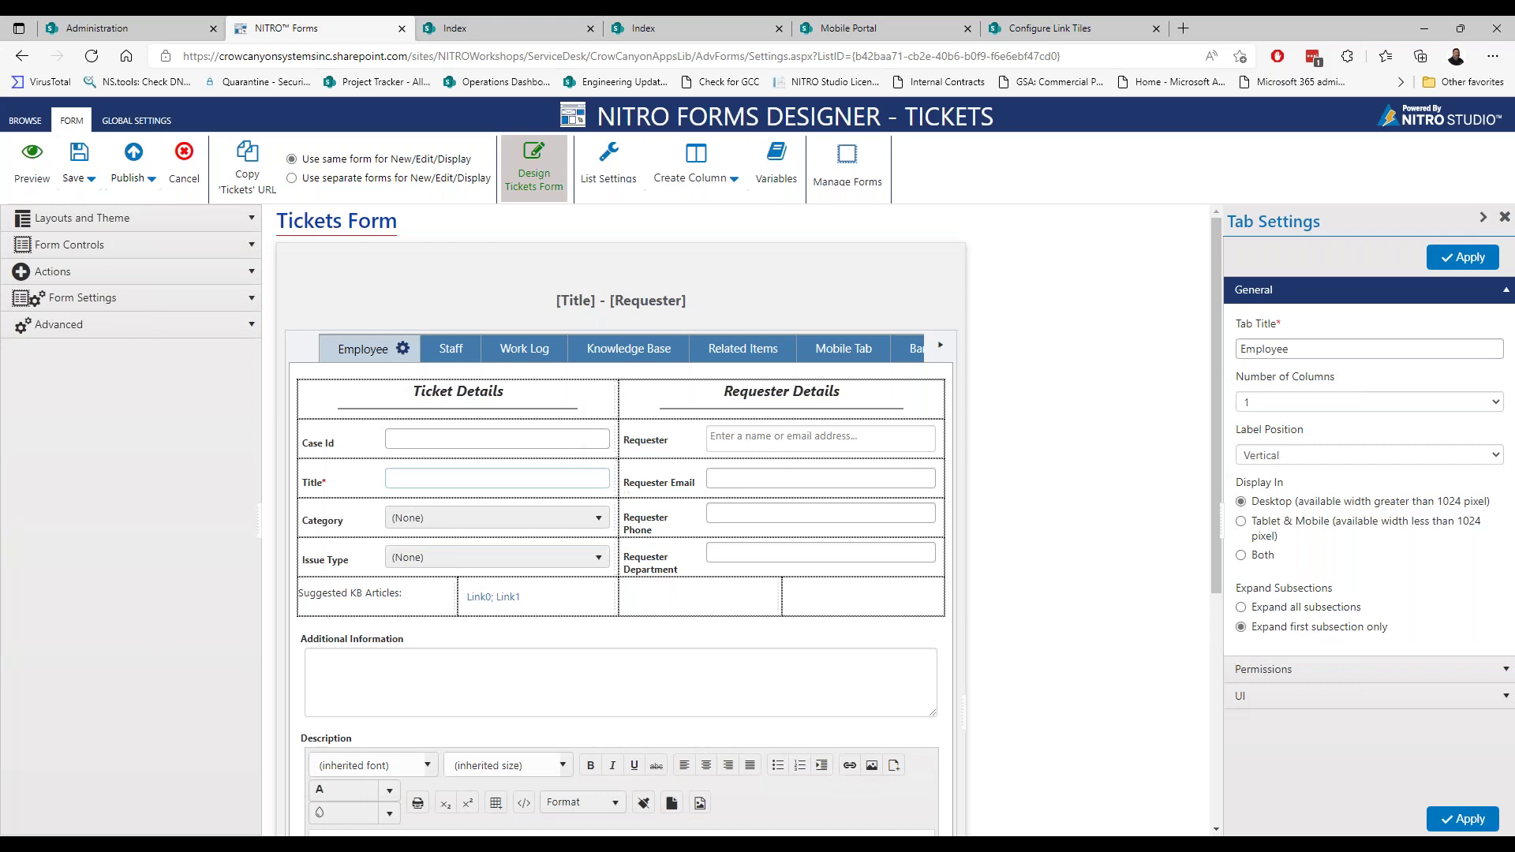
left_click(827, 350)
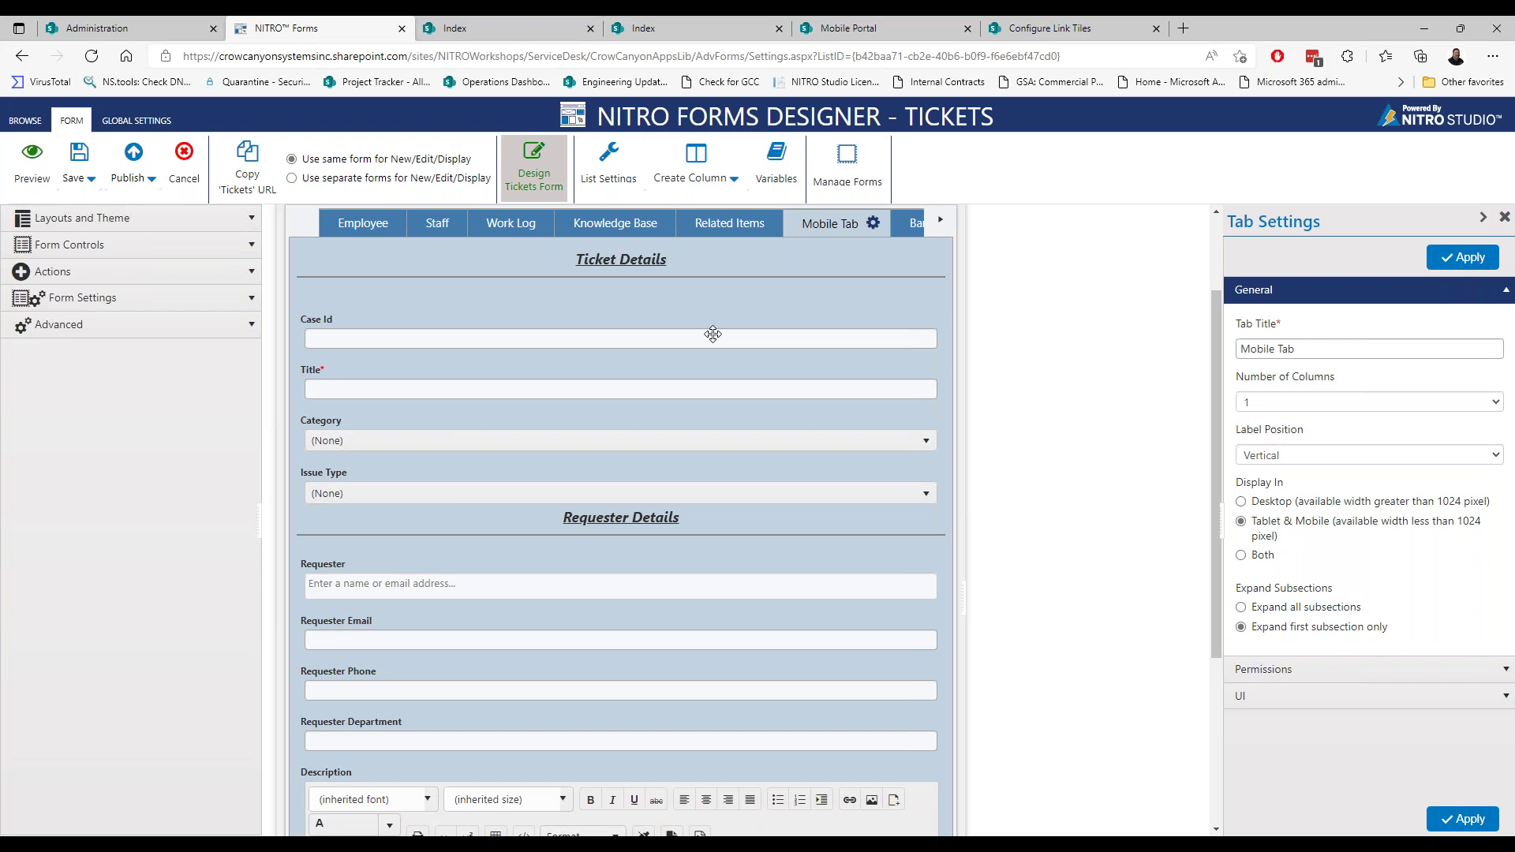
- Preview the Edit Form of the Tickets form with the Fax Machine item in desktop layout
left_click(34, 167)
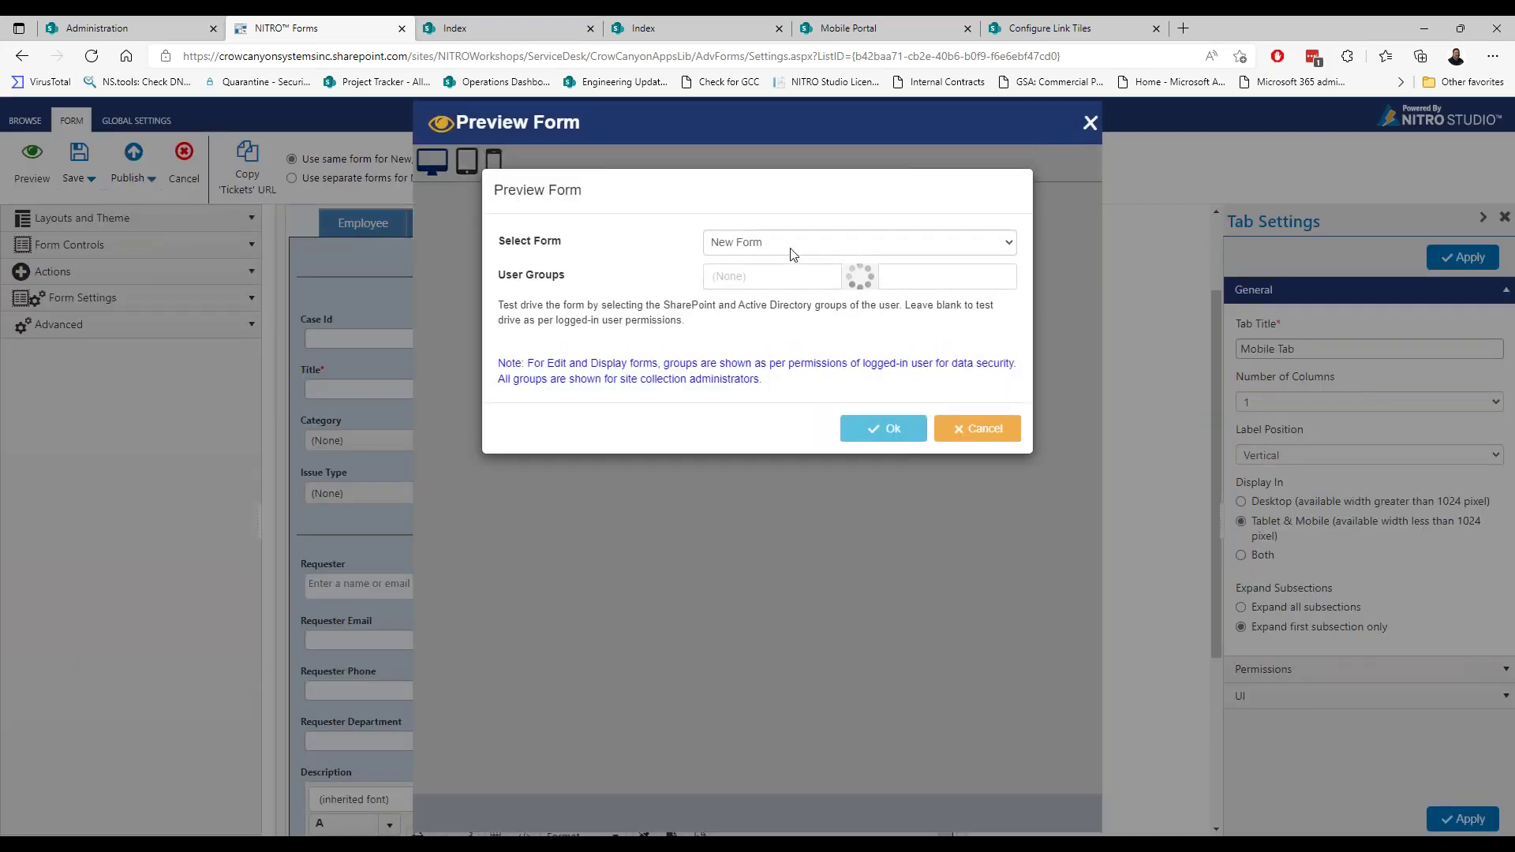
left_click(793, 244)
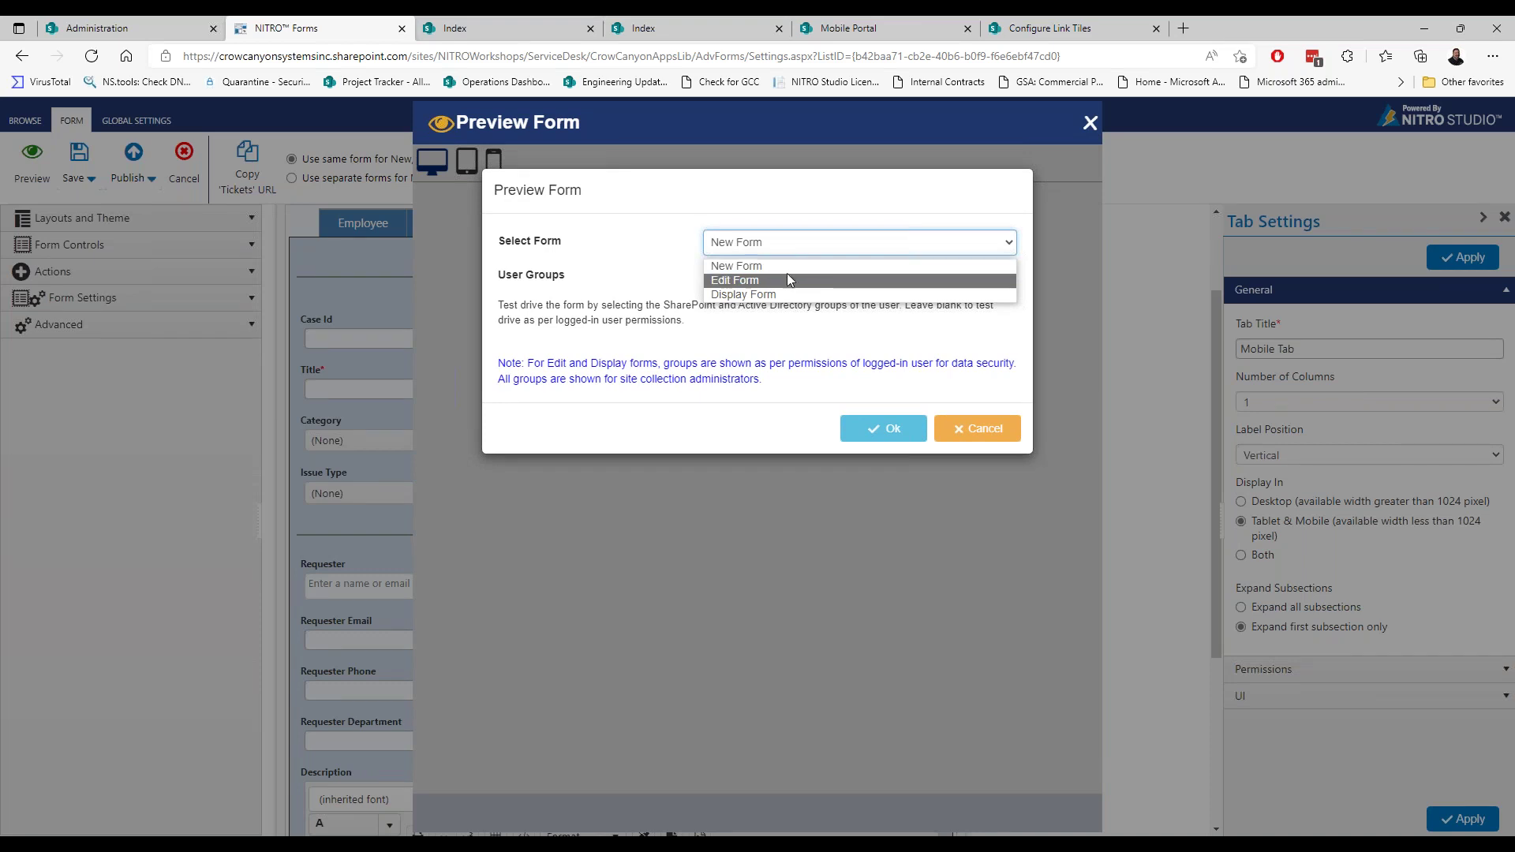
left_click(788, 273)
left_click(785, 325)
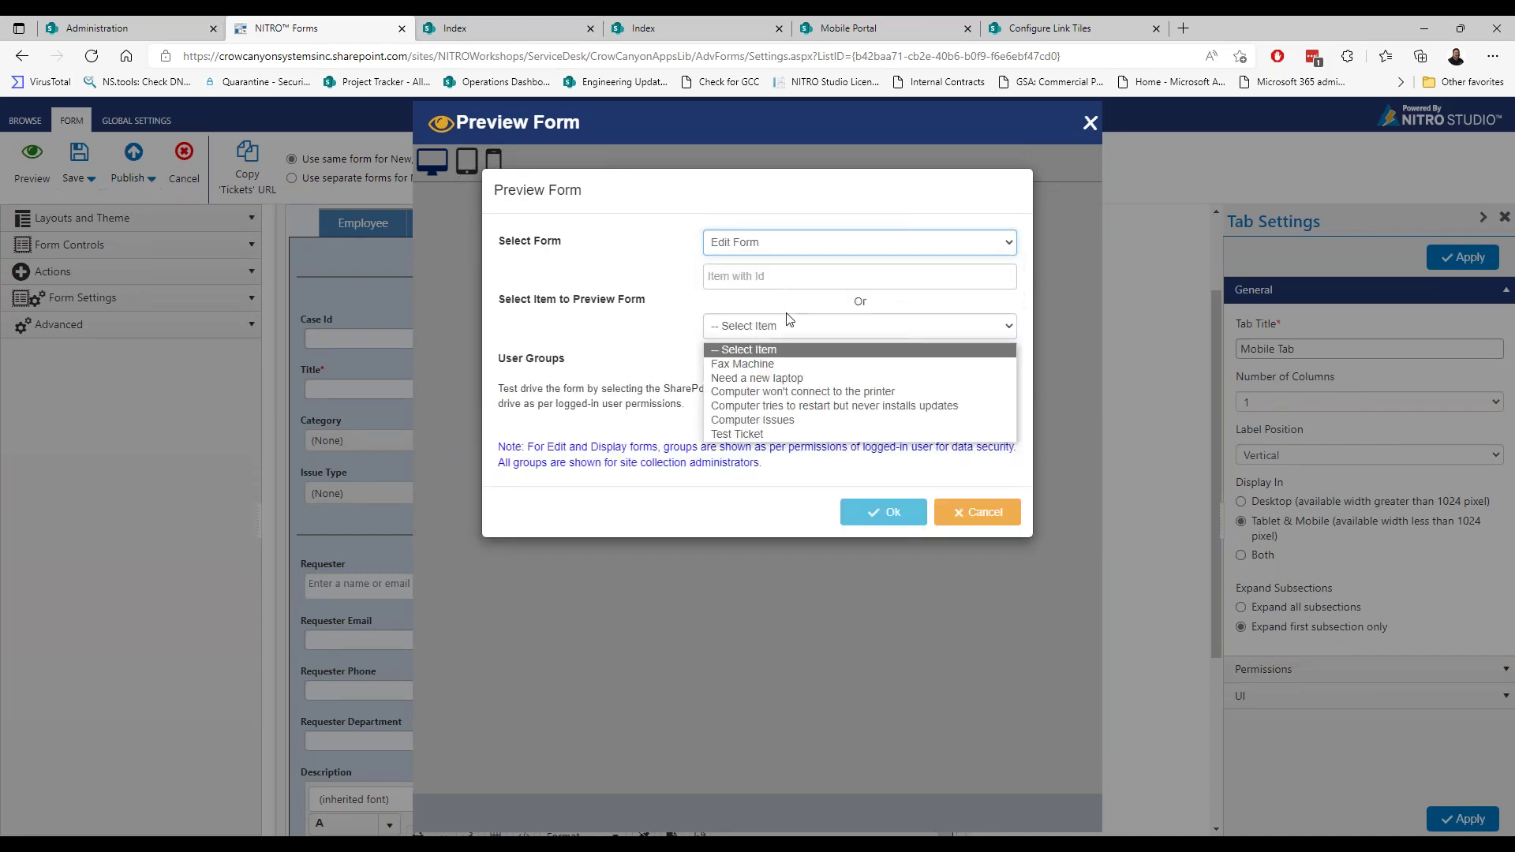
left_click(793, 362)
left_click(895, 515)
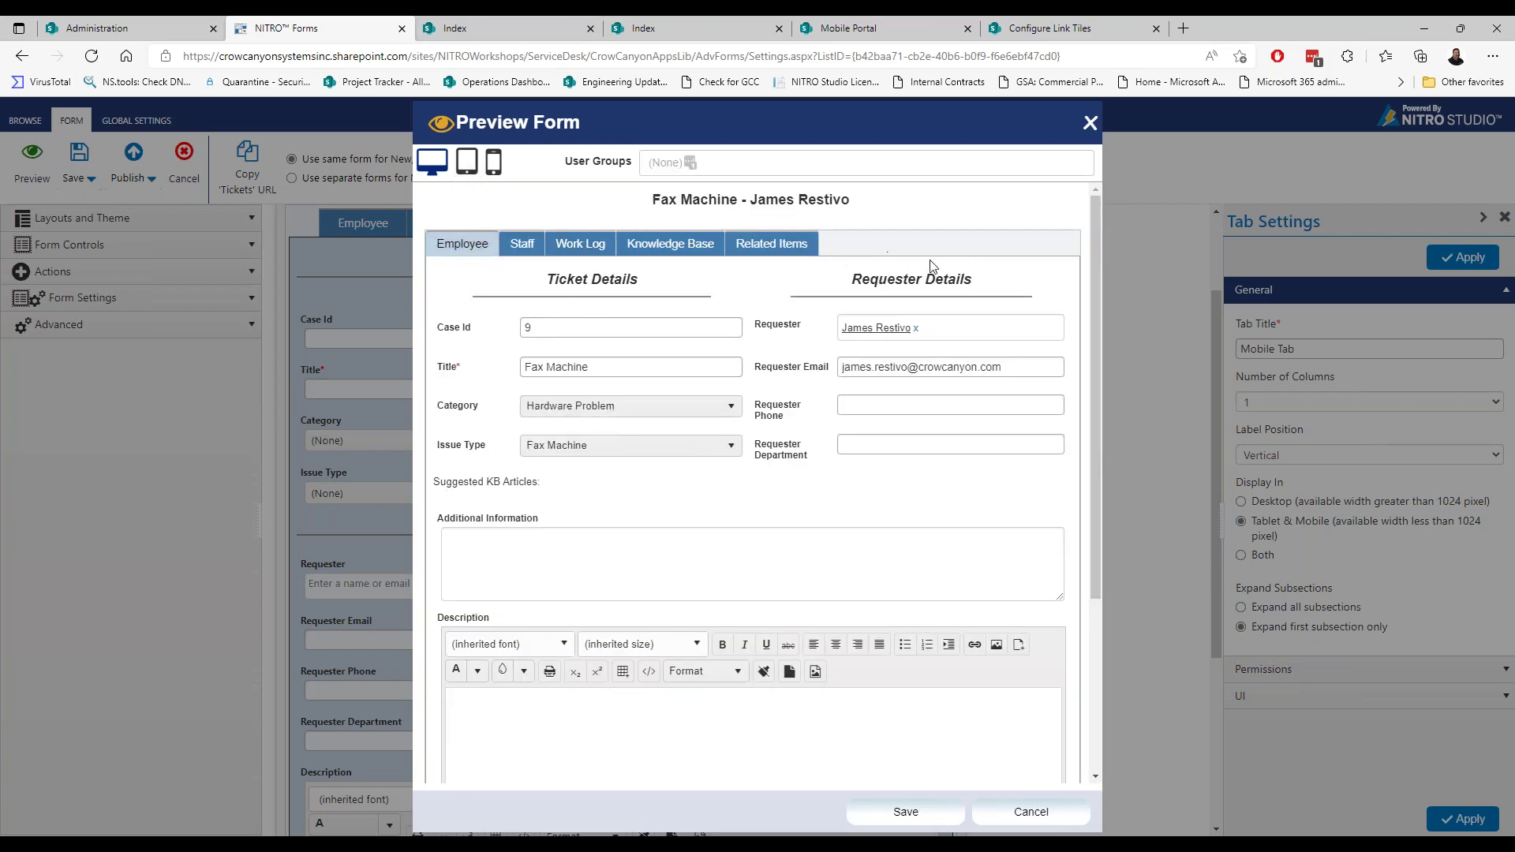
- Switch the form preview to tablet layout and check its Barcode Scanning, Ticket Photos and Mobile Tab sections
left_click(466, 162)
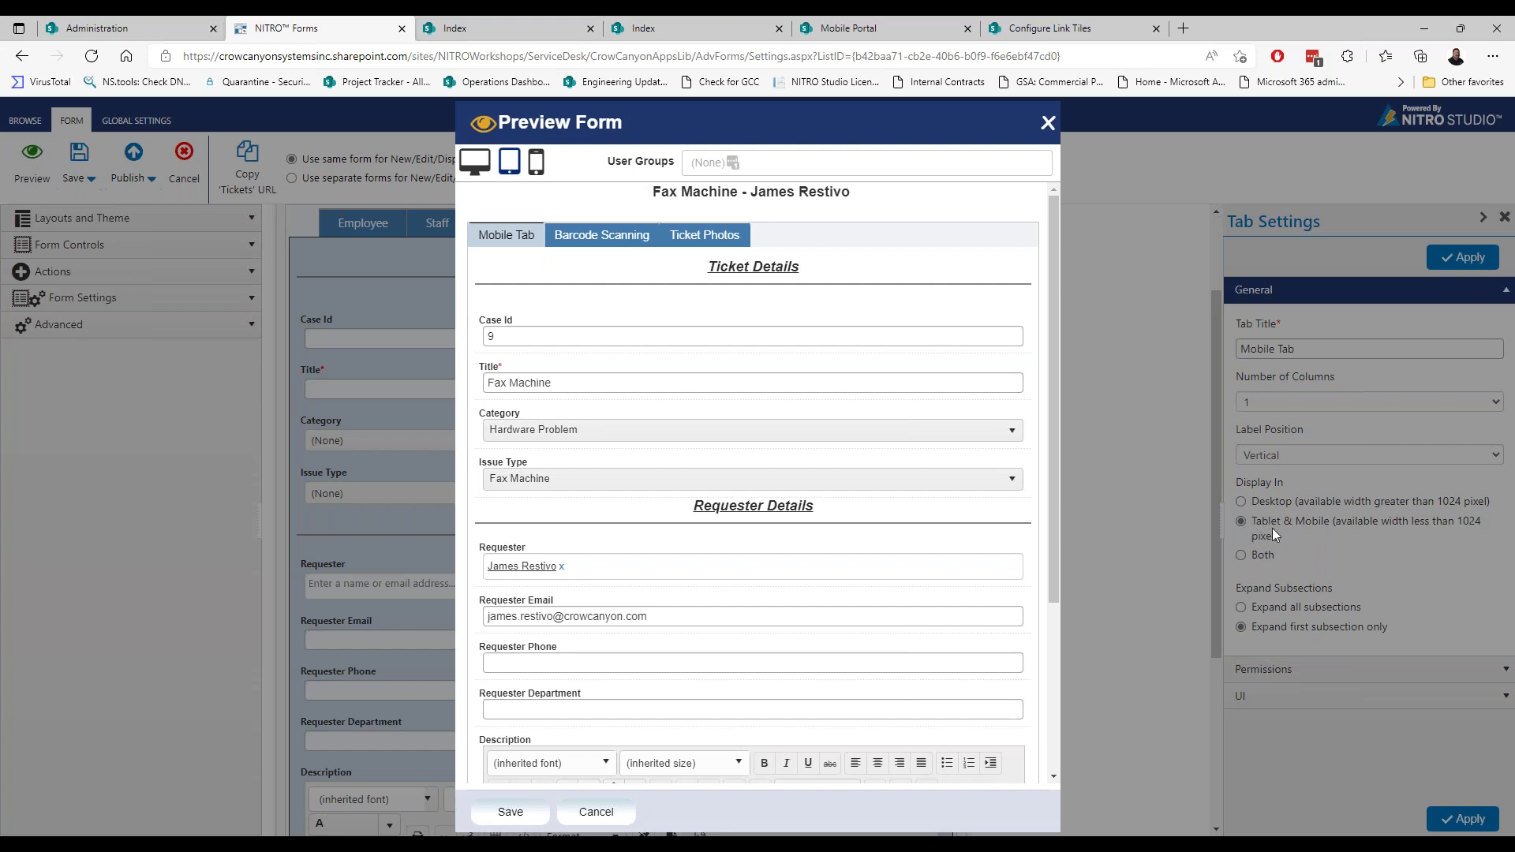
left_click(568, 239)
left_click(695, 237)
left_click(524, 241)
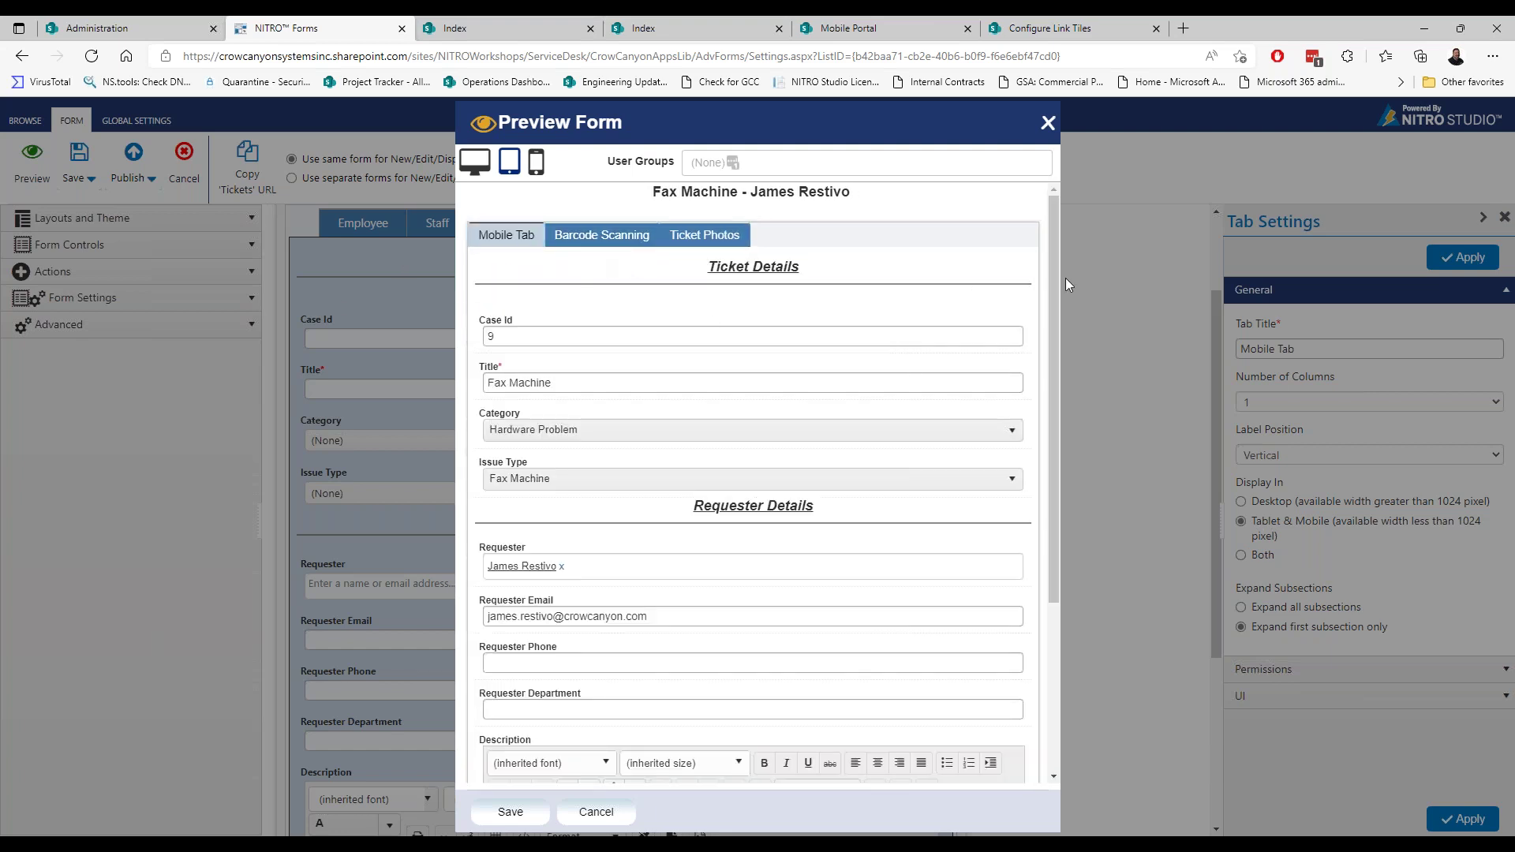
- Preview the form in phone layout, check its Barcode Scanning and Ticket Photos tabs, and close the preview
left_click(536, 164)
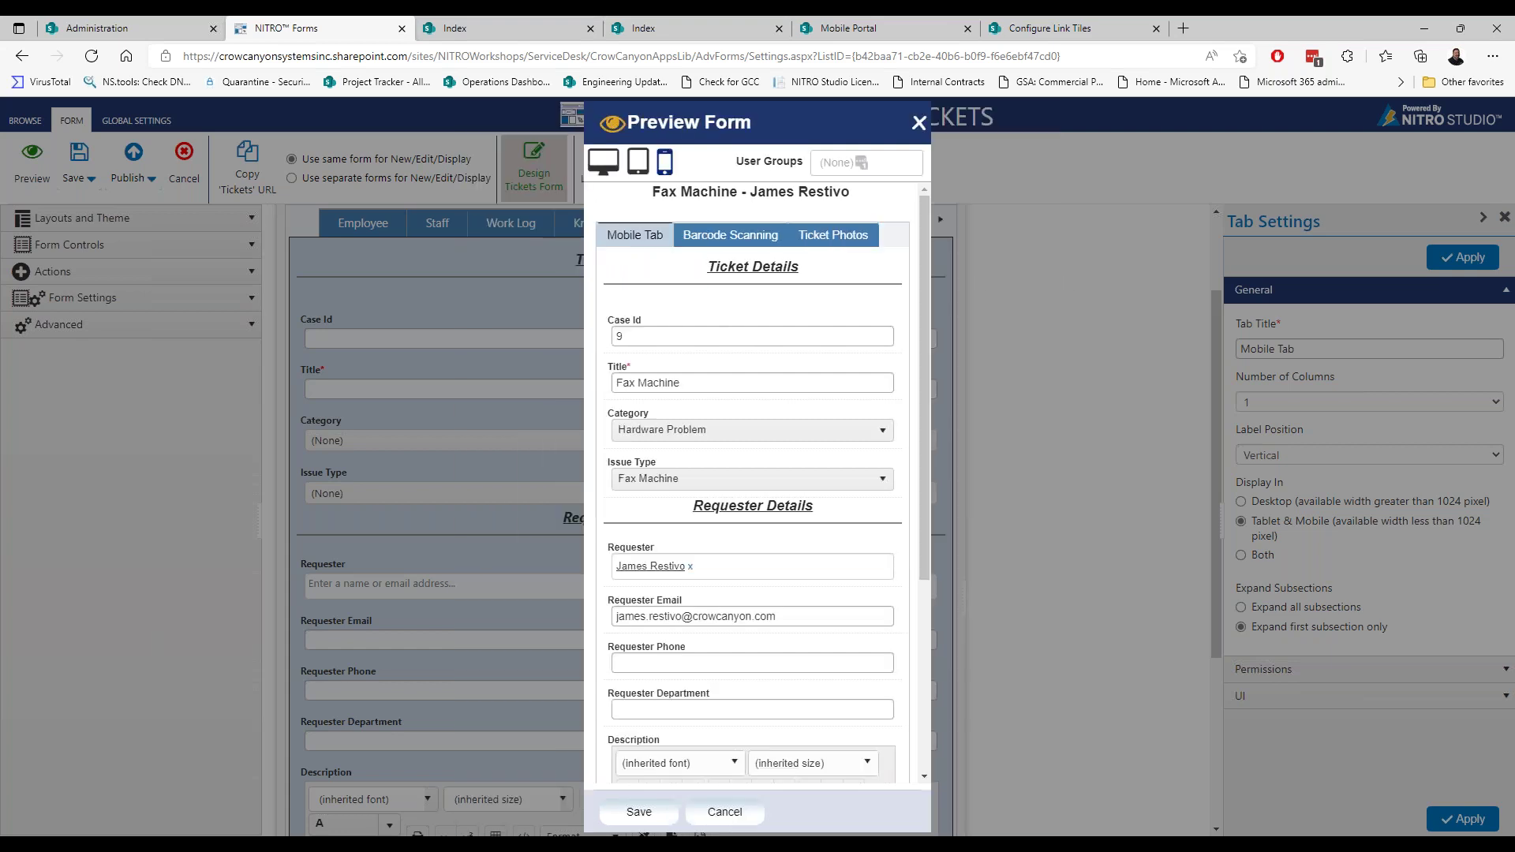
mouse_move(925, 263)
left_mouse_down()
mouse_move(932, 442)
mouse_move(910, 251)
left_mouse_up()
mouse_move(924, 270)
left_mouse_down()
mouse_move(926, 287)
mouse_move(919, 255)
left_mouse_up()
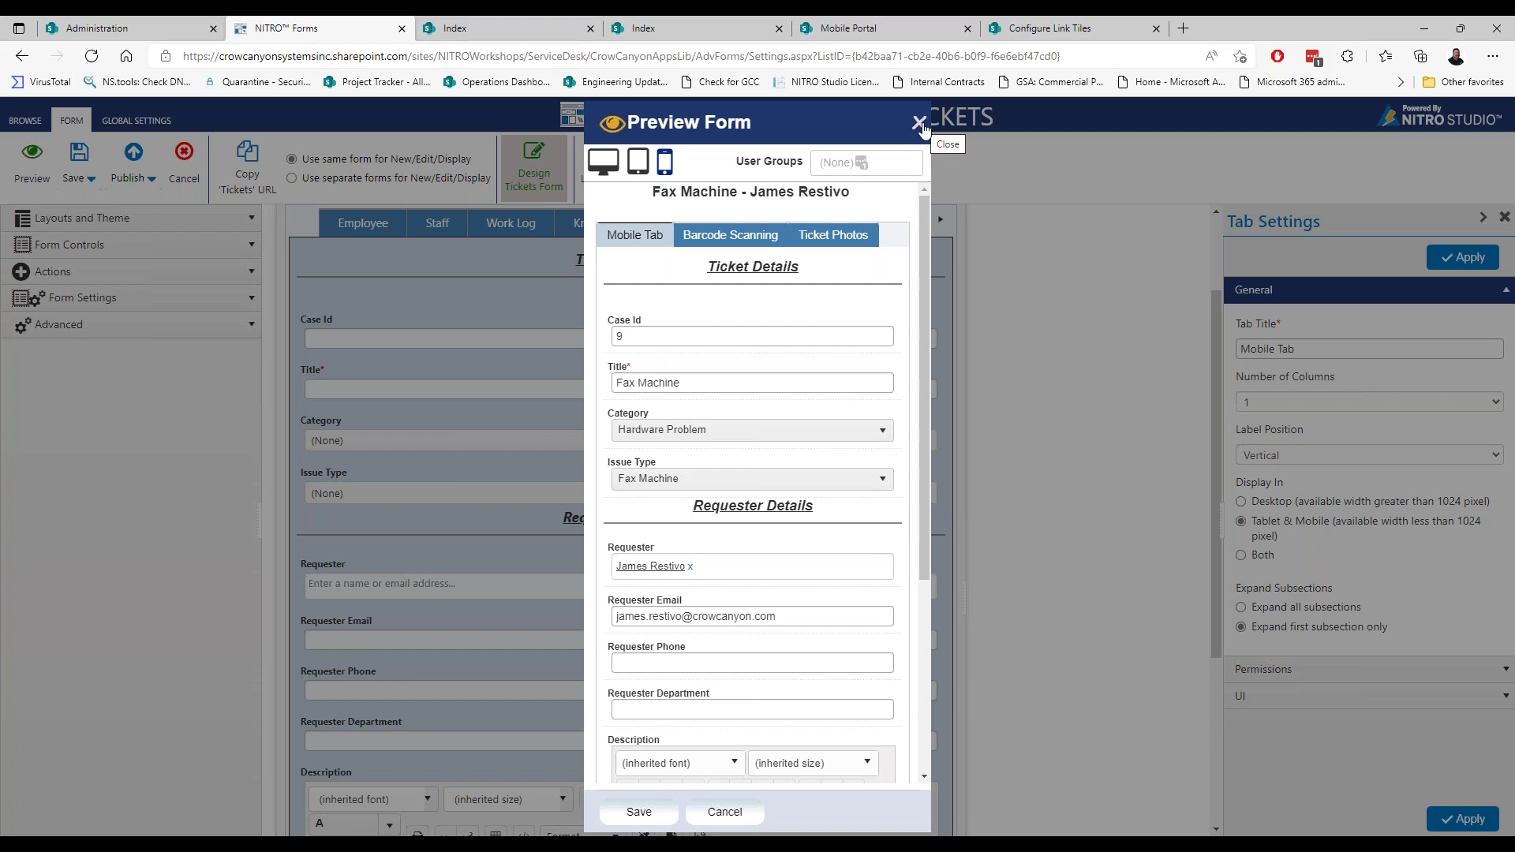
left_click(767, 231)
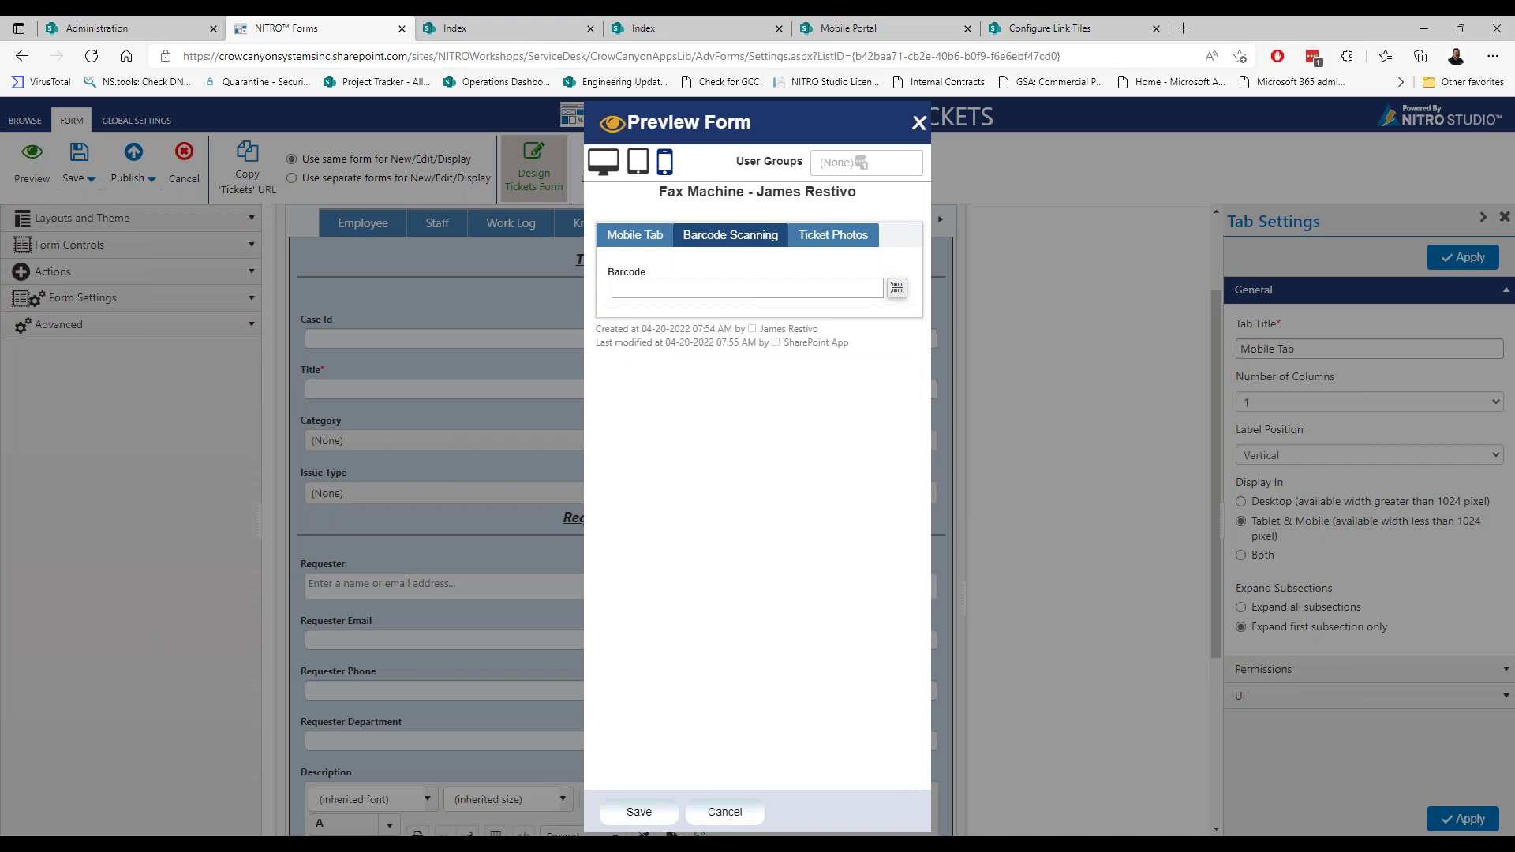
left_click(806, 236)
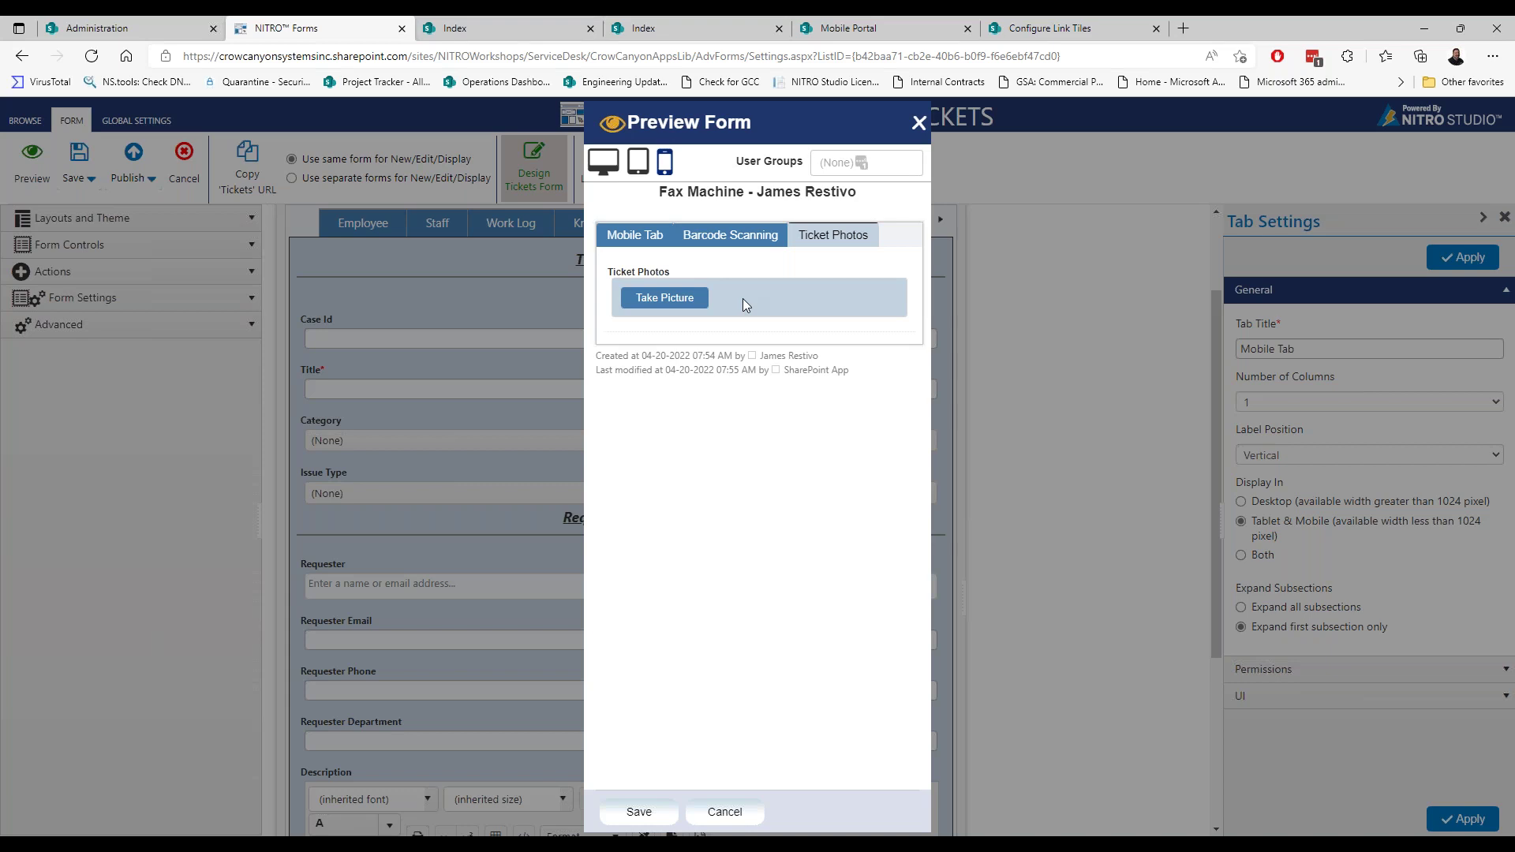
left_click(919, 124)
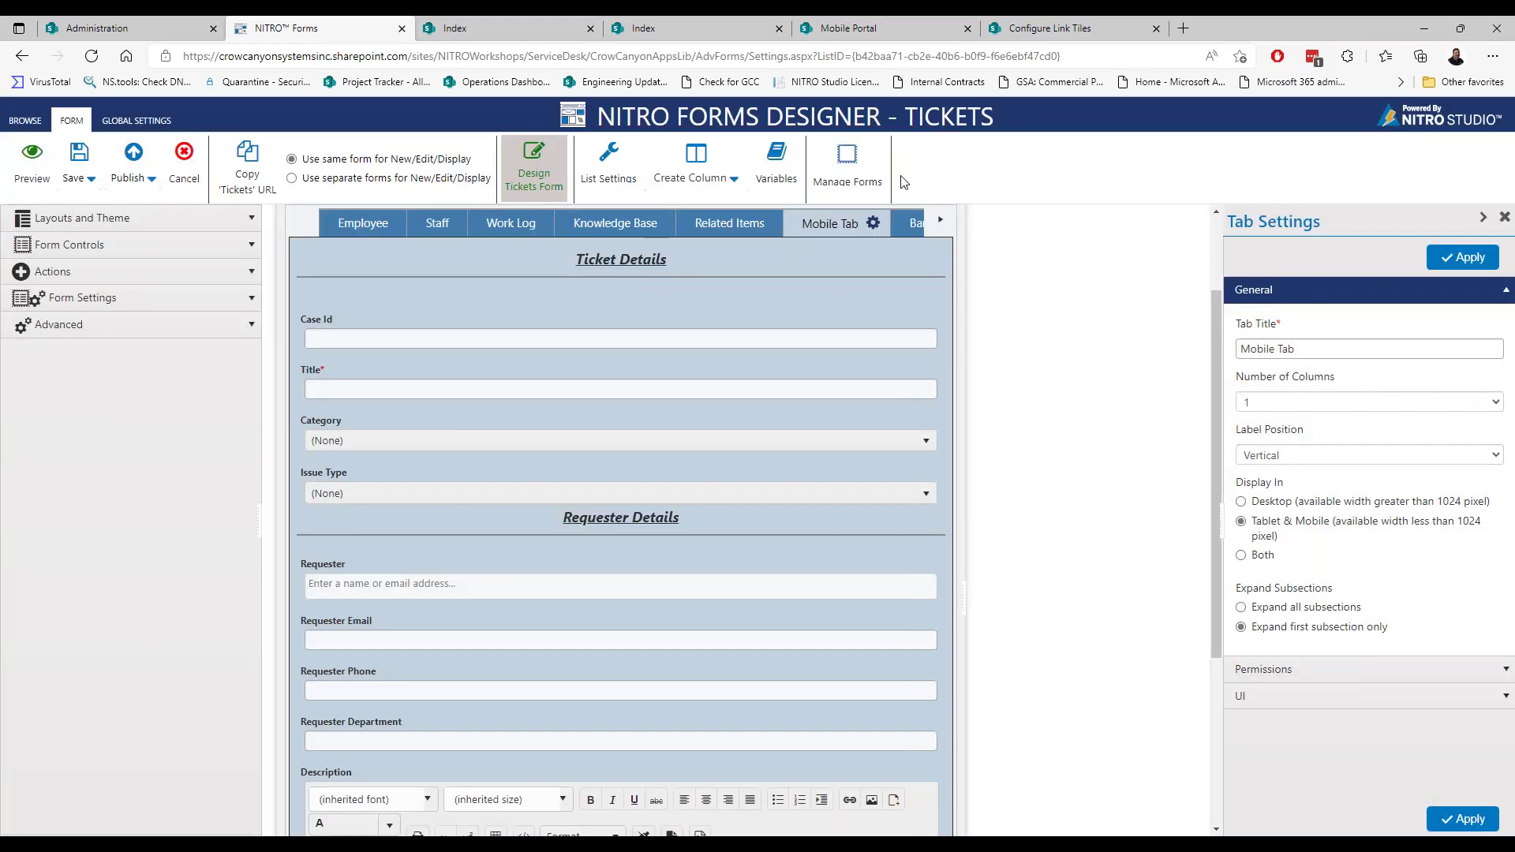
- Inspect the tab settings of Barcode Scanning and Ticket Photos in the form designer
left_click(903, 236)
left_click(937, 350)
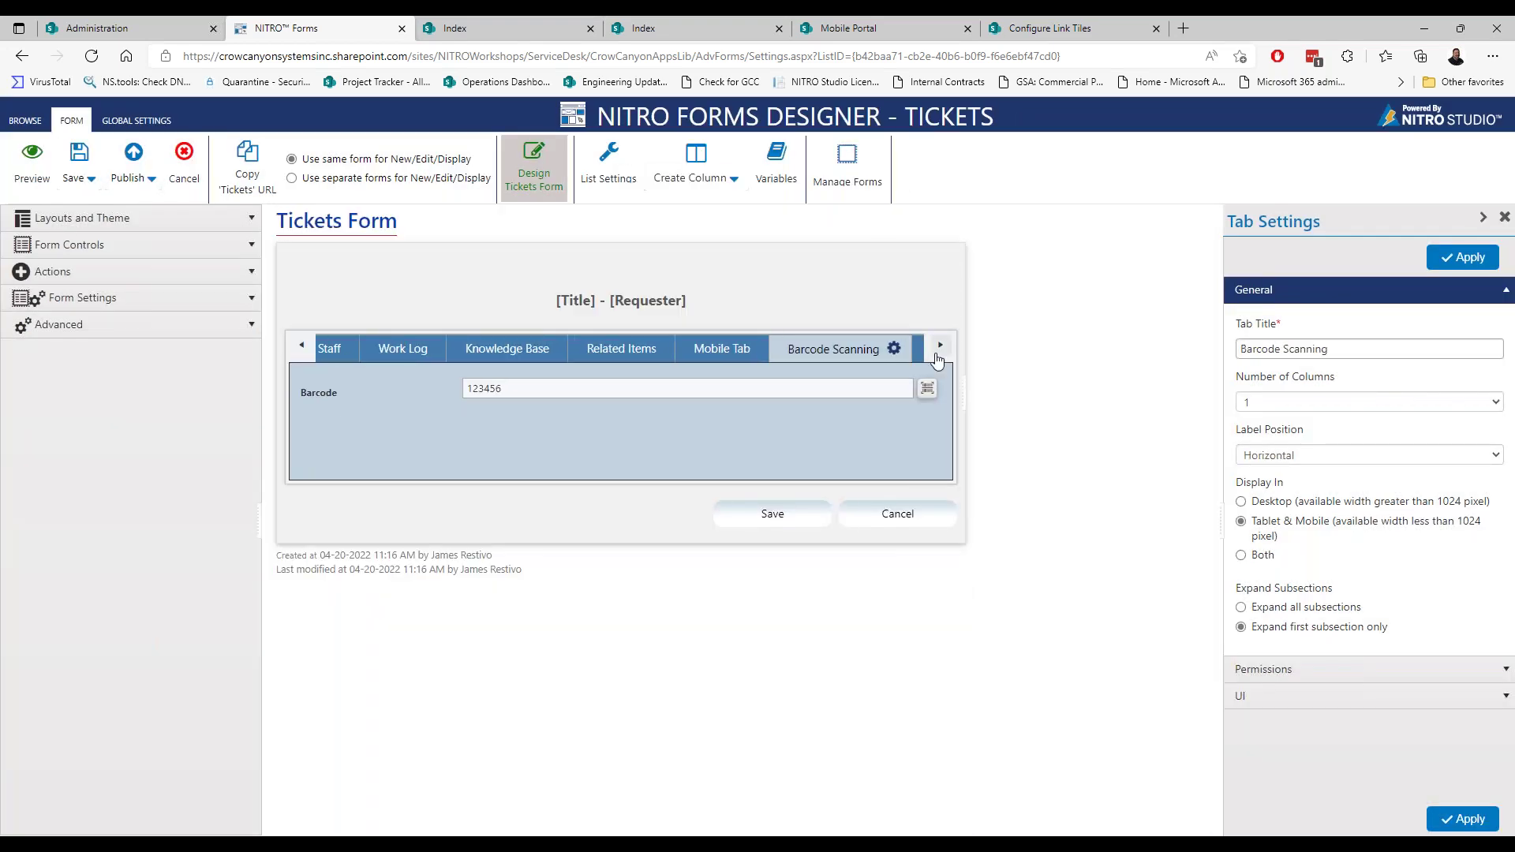
left_click(882, 355)
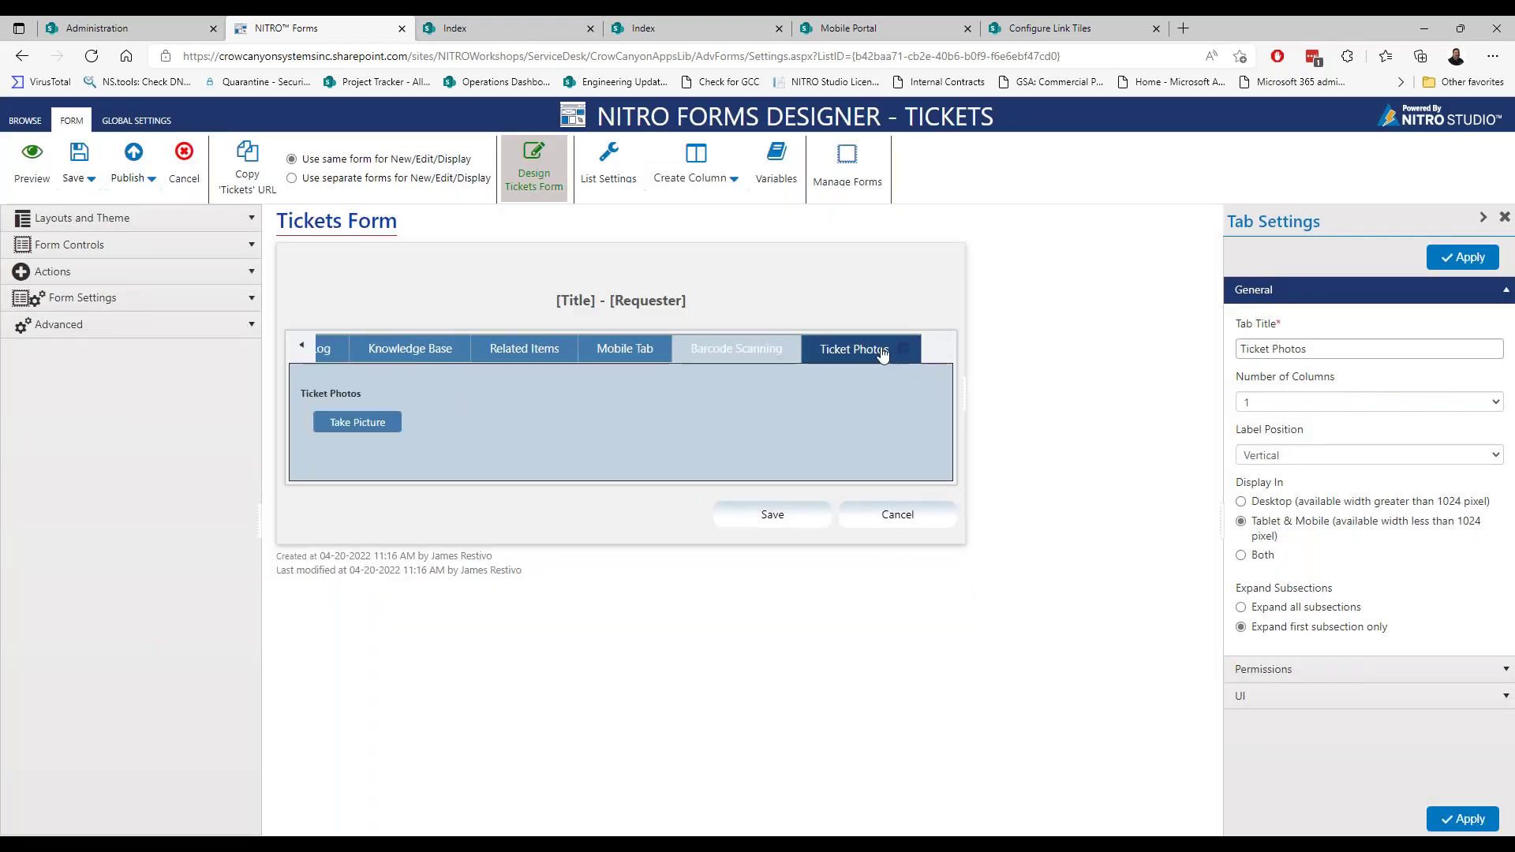
- Review the Ticket Photos associated column's General and UI Settings, and close its configuration without saving
left_click(504, 429)
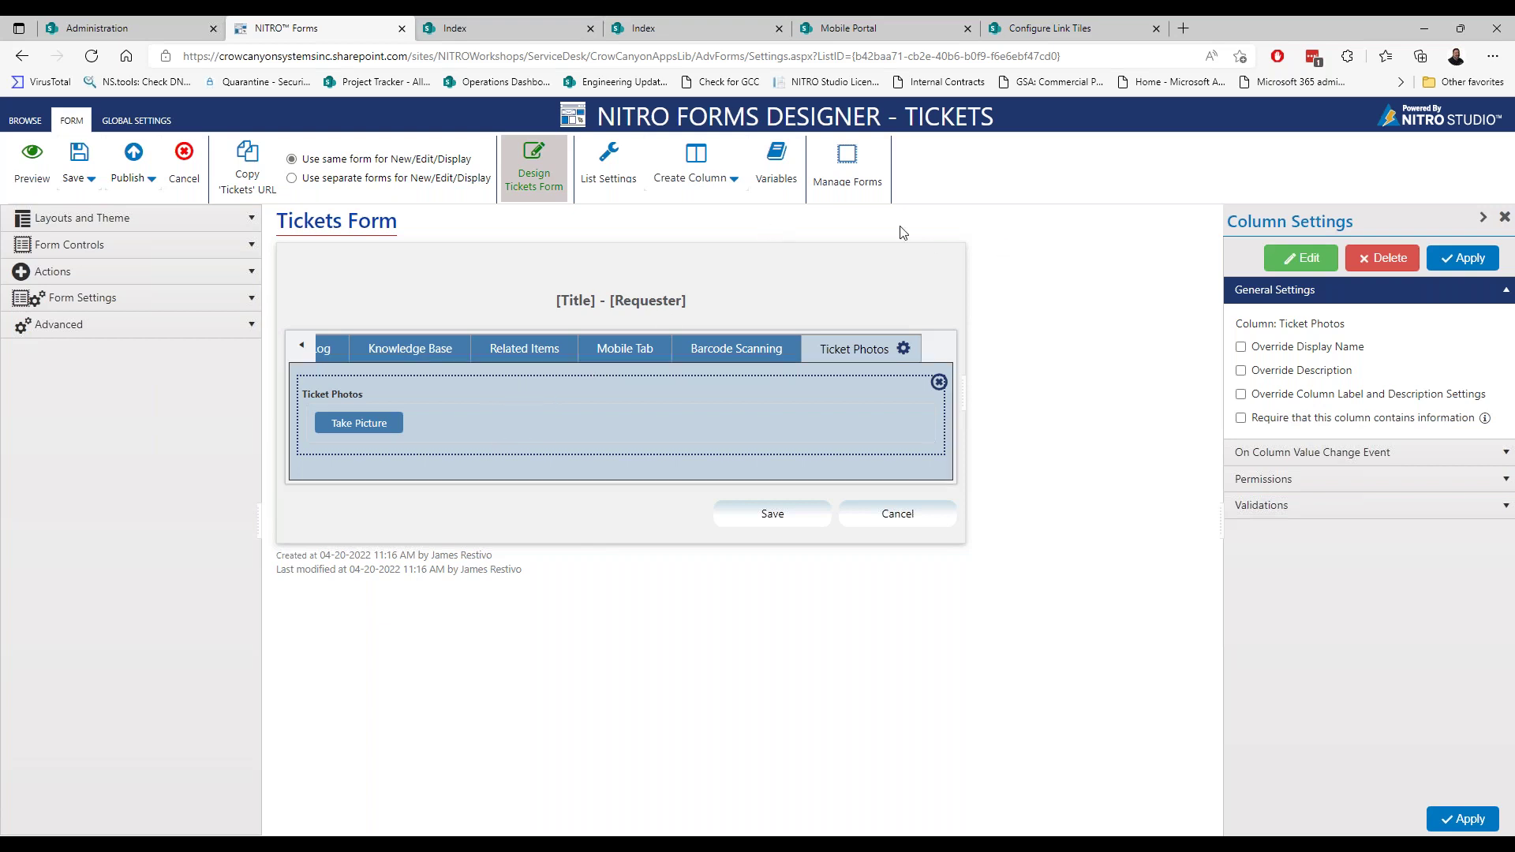
left_click(1300, 271)
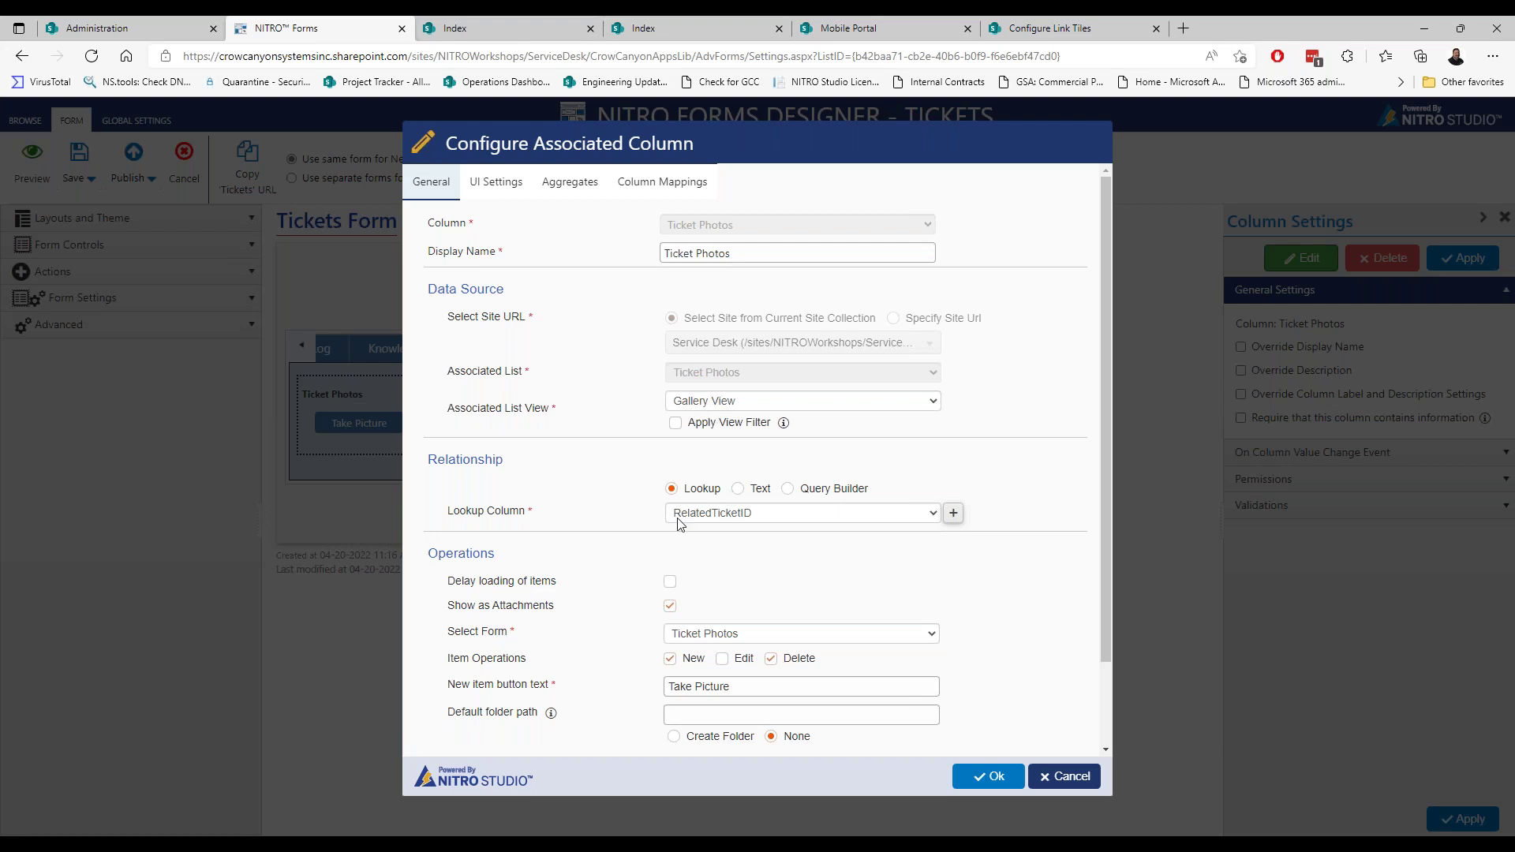
left_click_drag(1104, 453, 1114, 557)
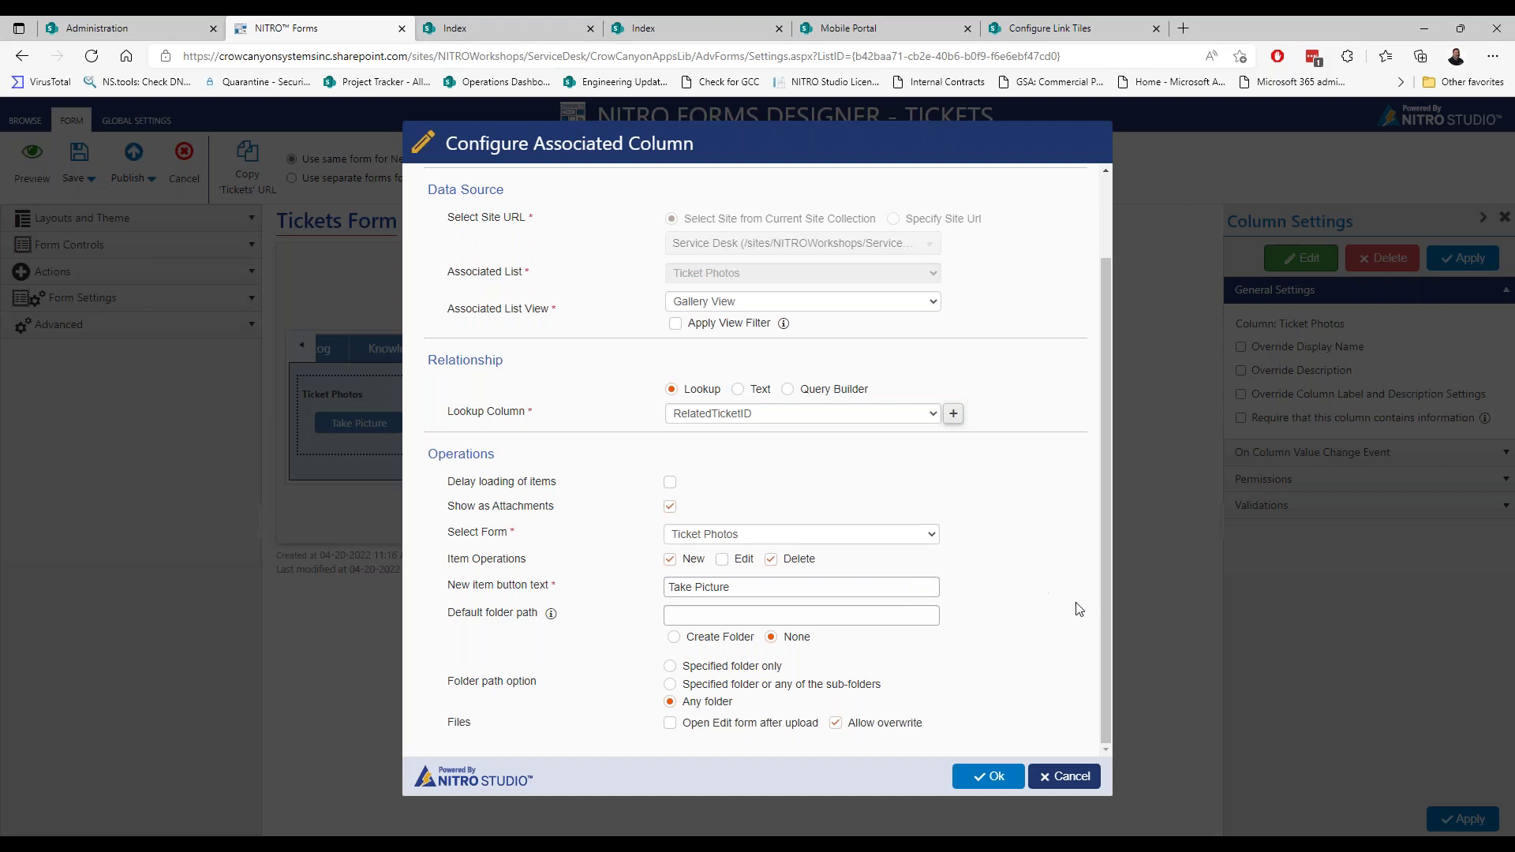
left_click_drag(1104, 599, 1104, 500)
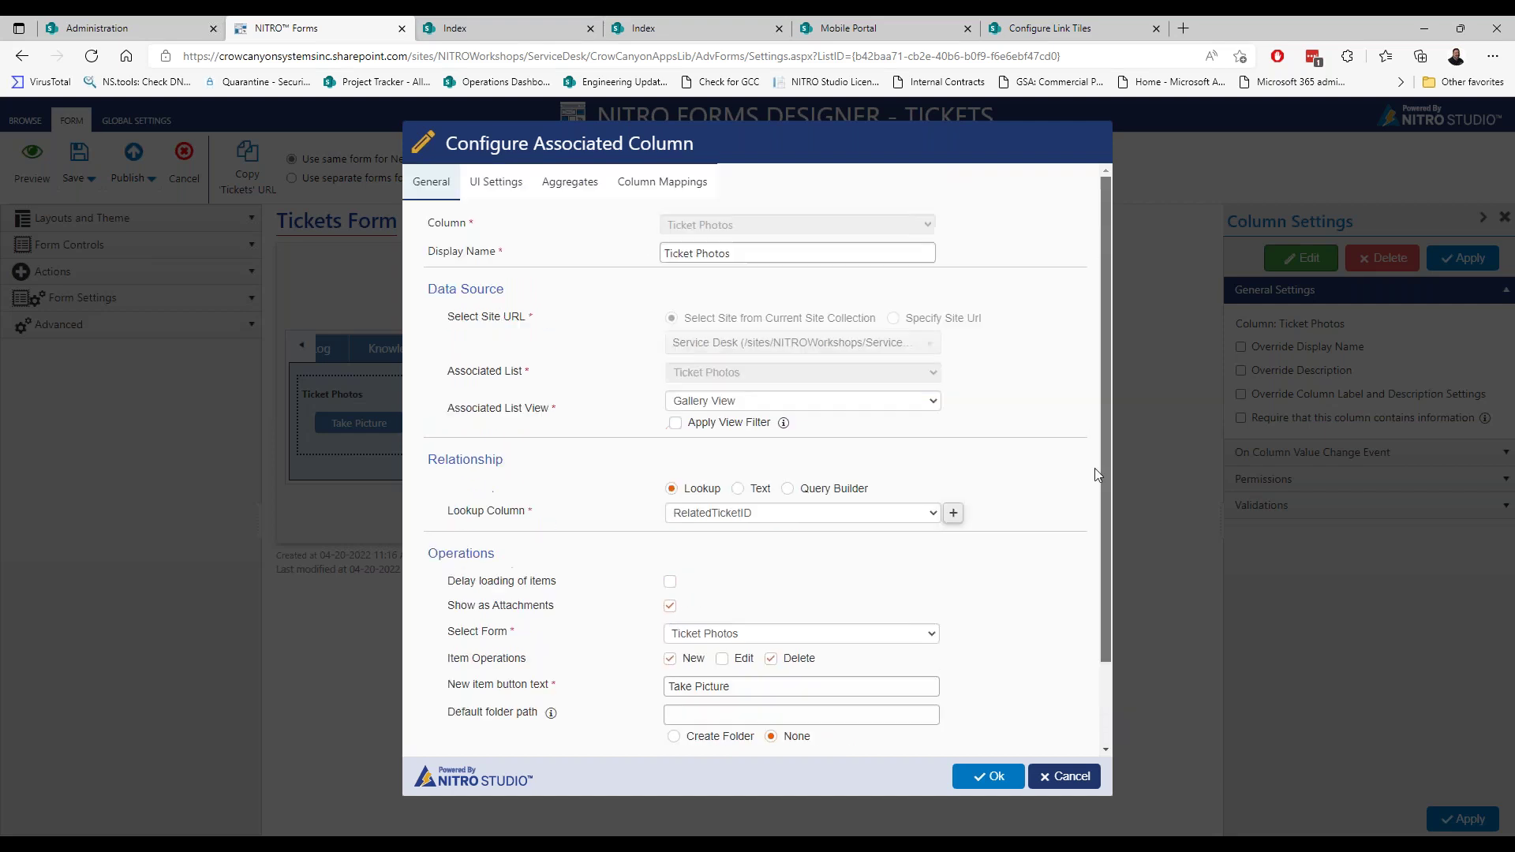
left_click(473, 179)
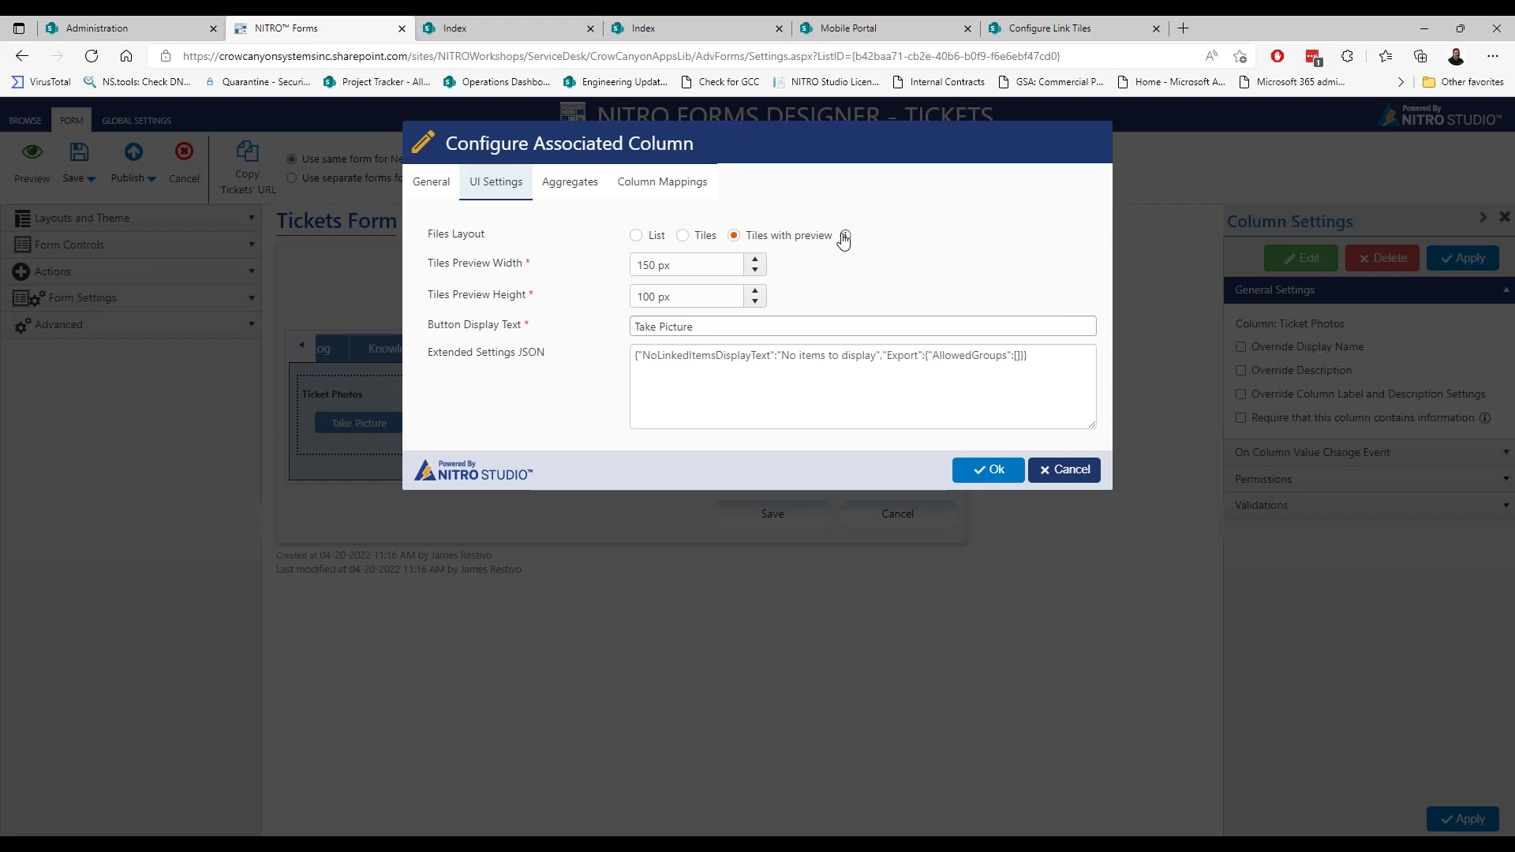
left_click(1064, 471)
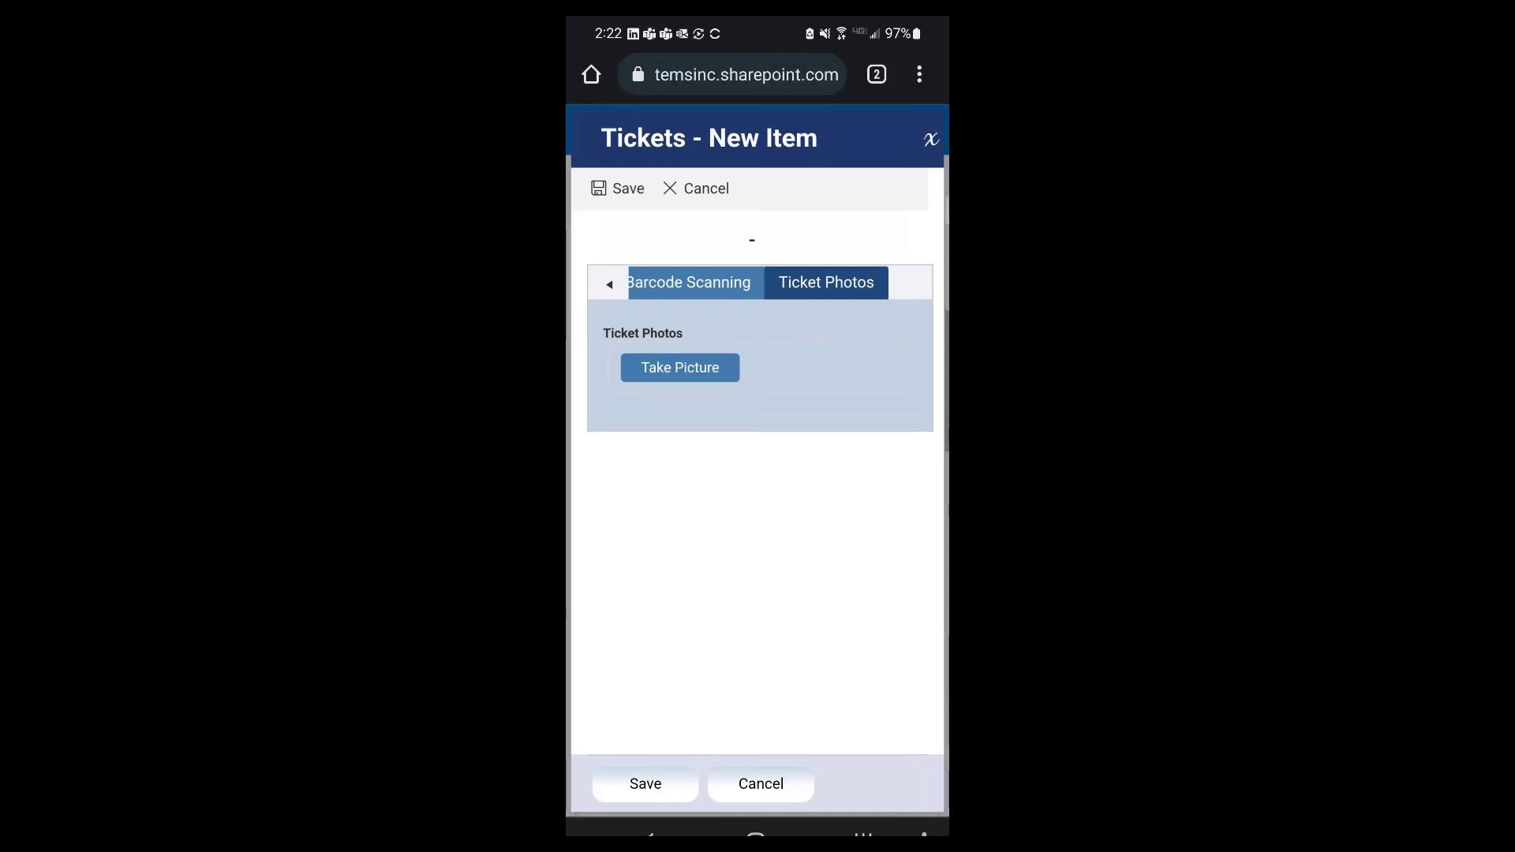
- Take a picture of the bottle with the phone camera and attach it under Ticket Photos in the new ticket
left_click(679, 367)
left_click(639, 737)
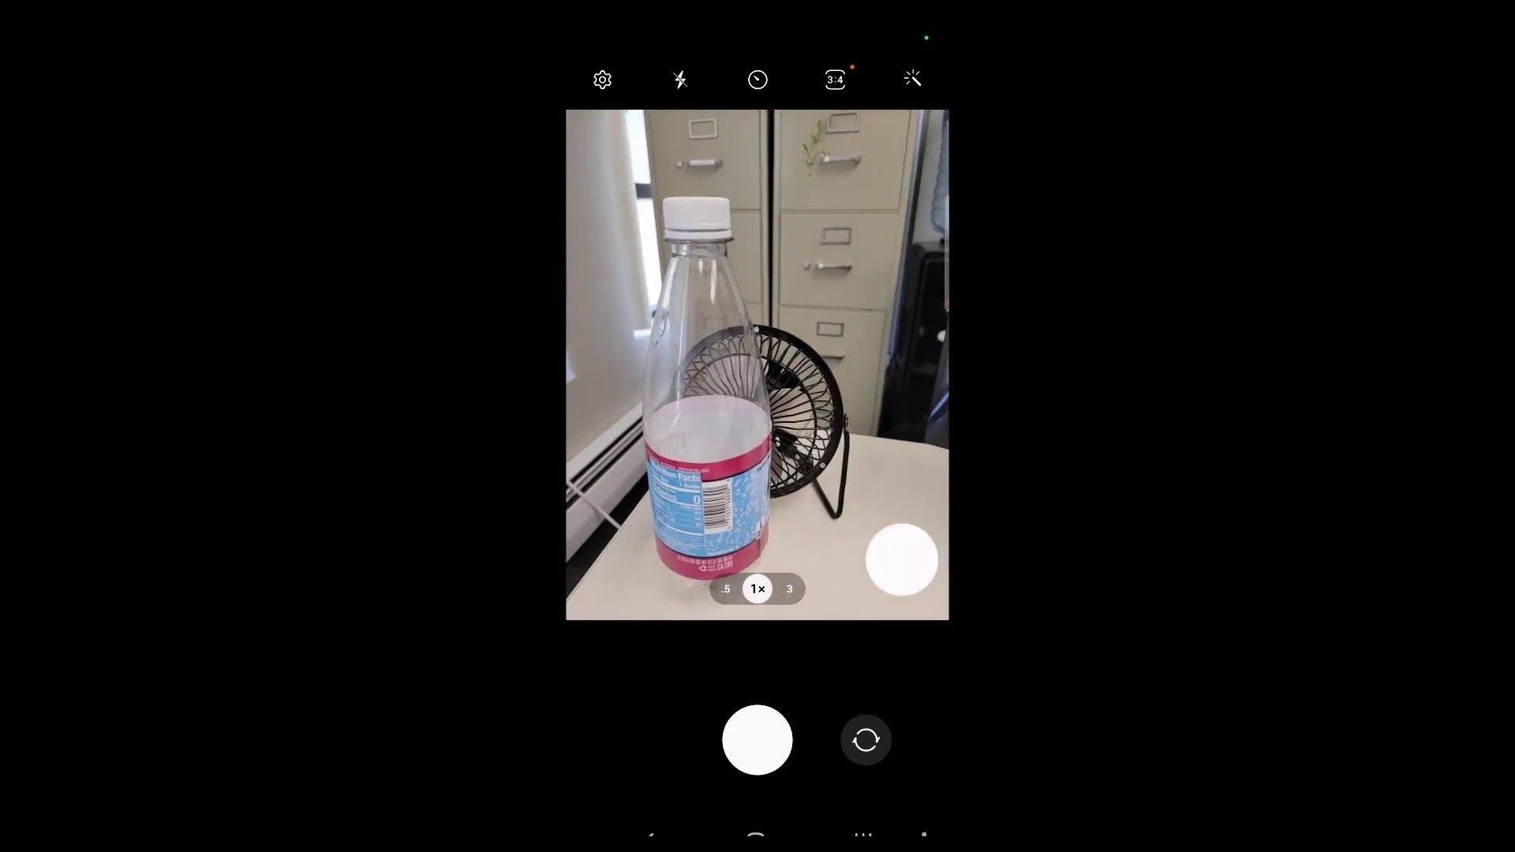
left_click(758, 740)
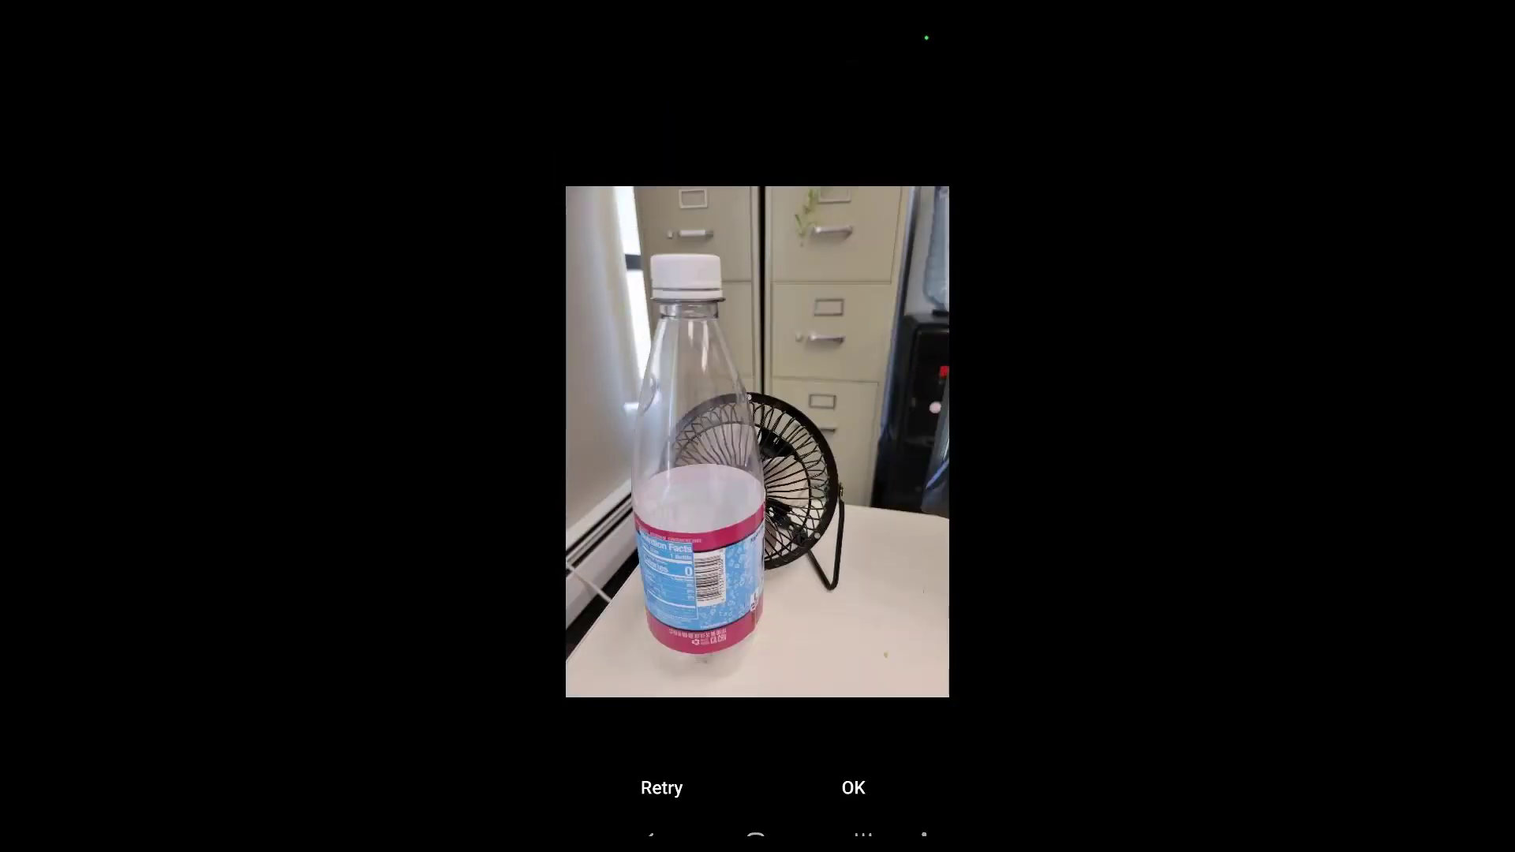
left_click(853, 787)
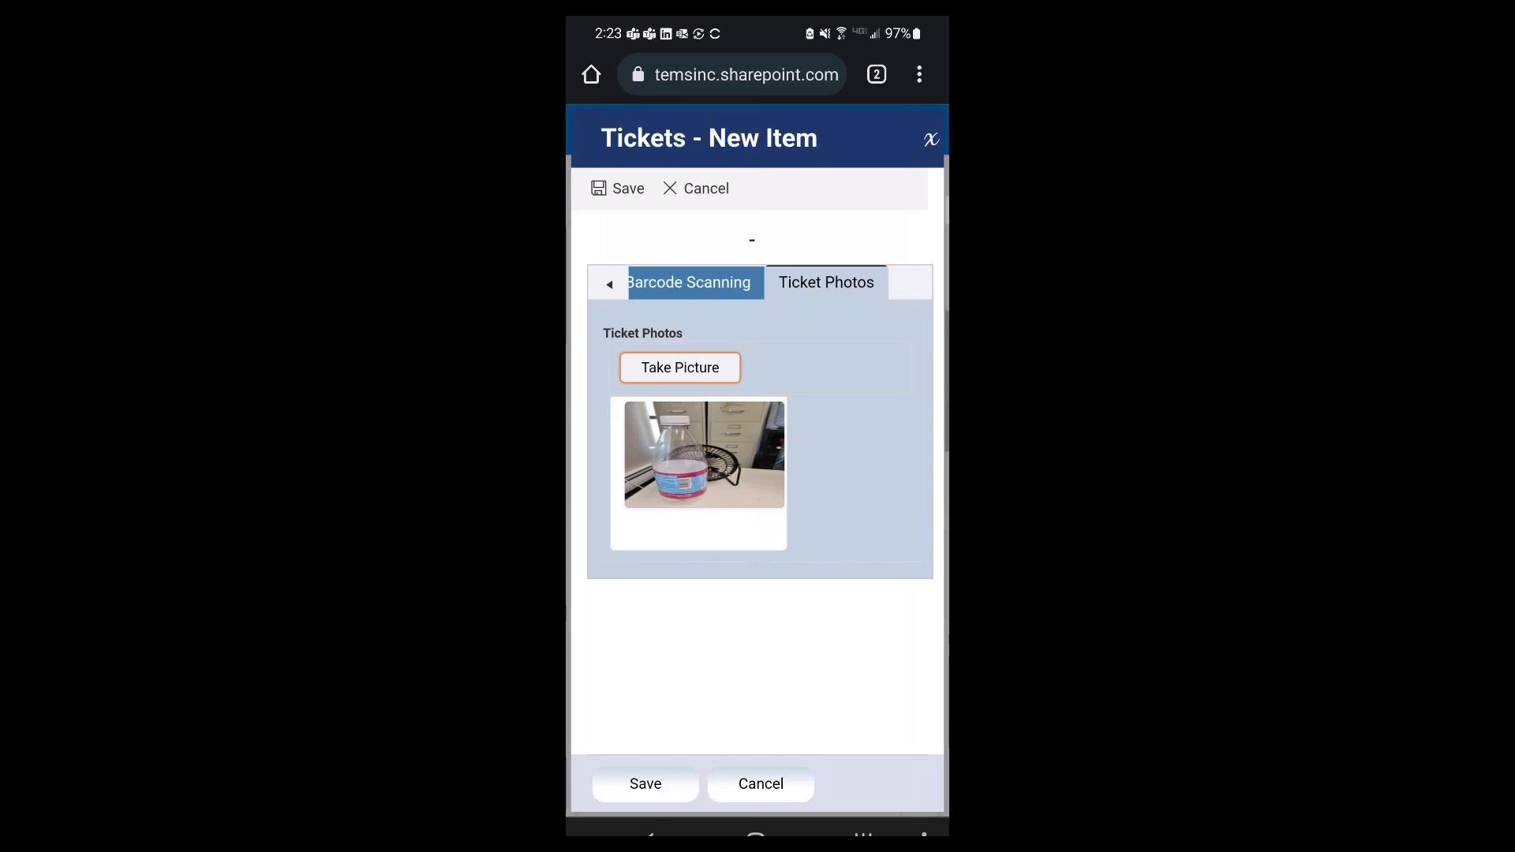
- Try the barcode scanner of the Barcode field on the phone form, and return to the Ticket Photos tab
left_click(689, 281)
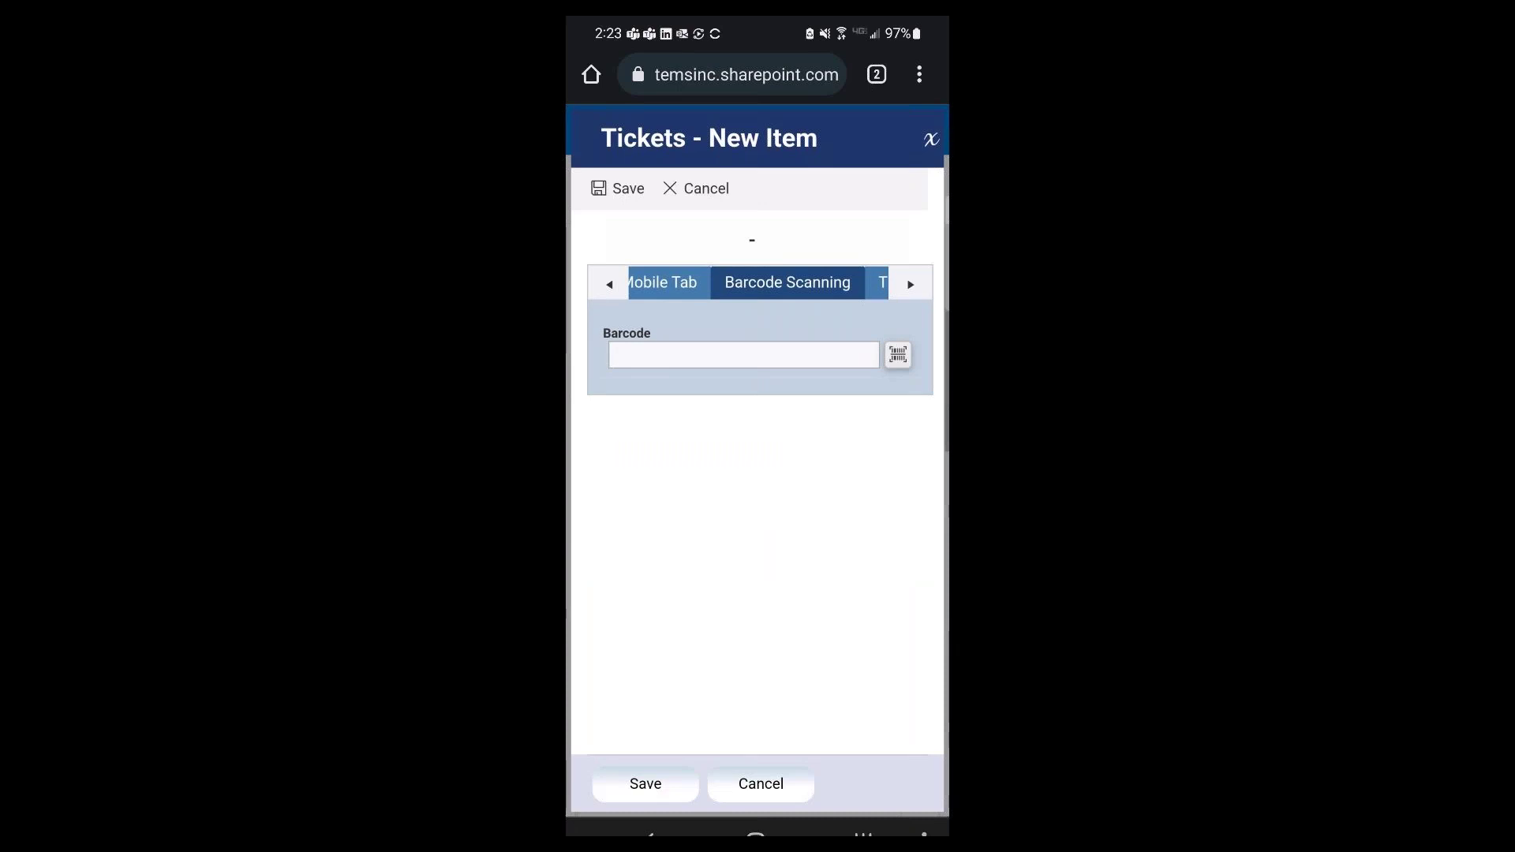
left_click(898, 354)
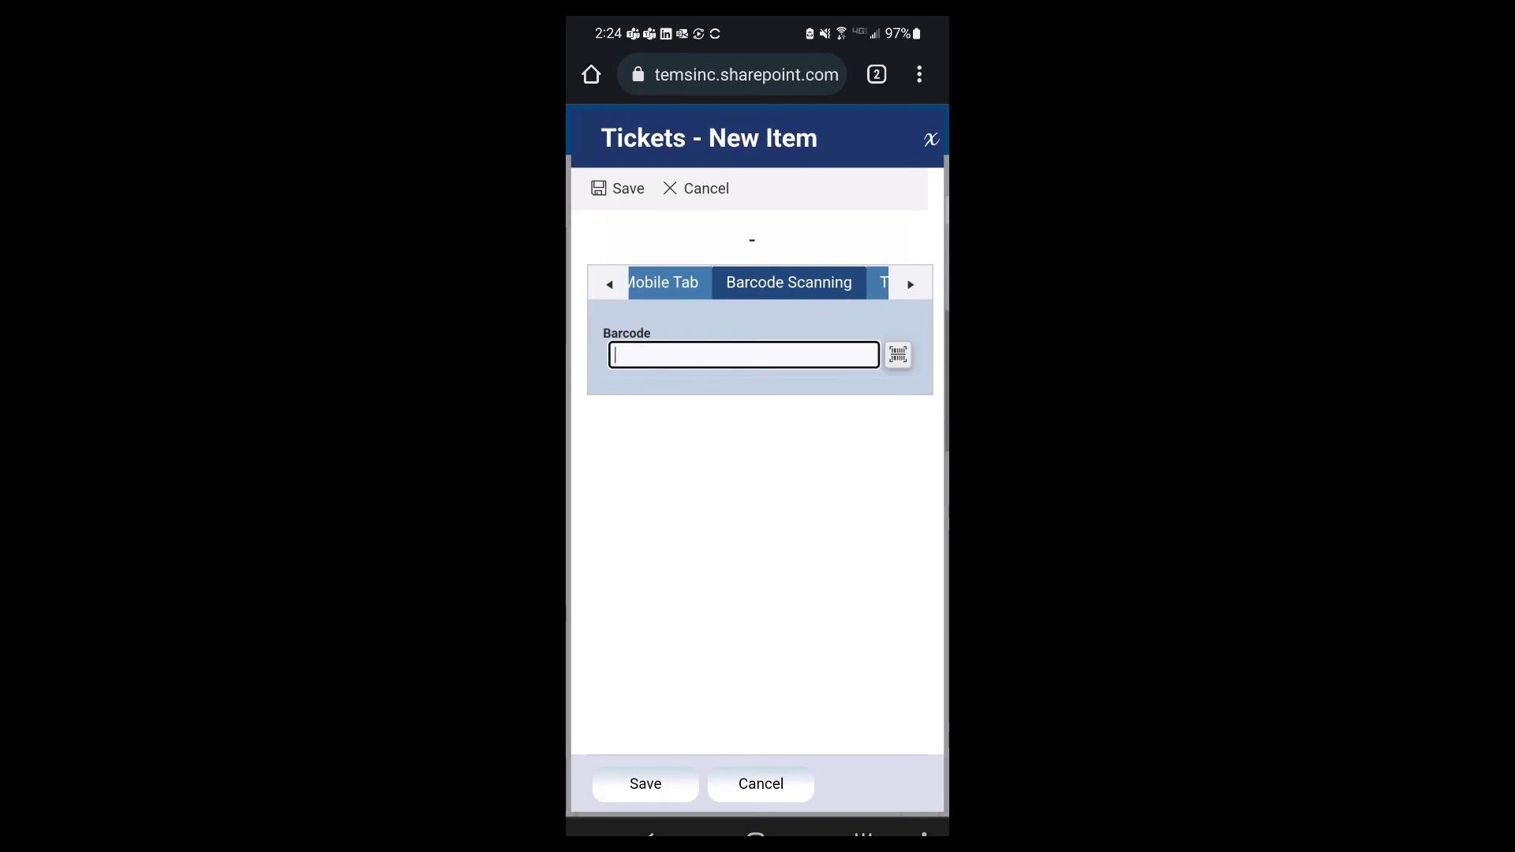
left_click(910, 284)
left_click(826, 282)
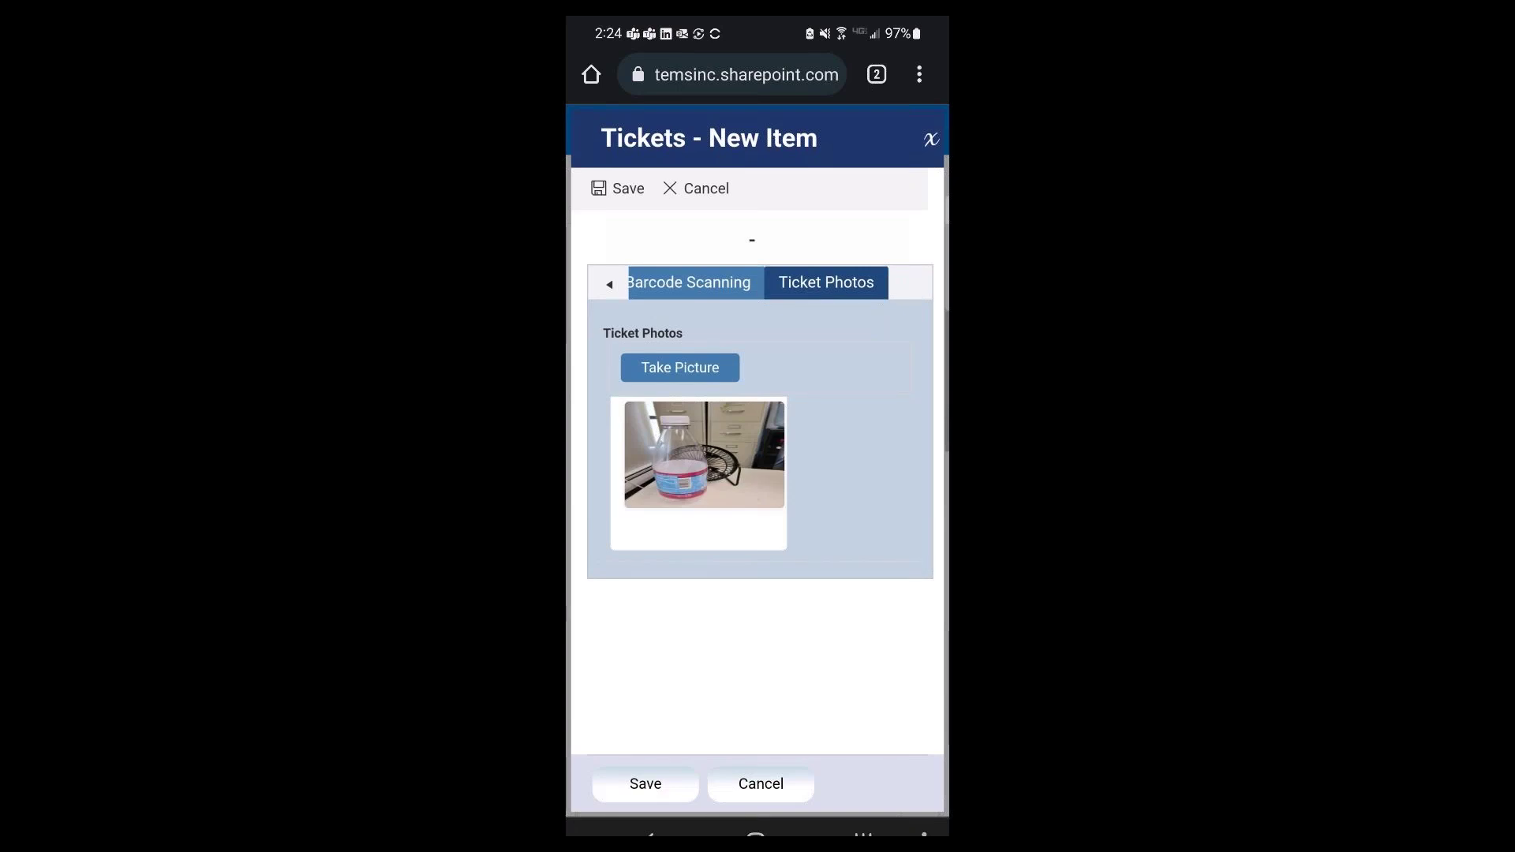
- Save the phone ticket with the title "Example" and look over the Mobile Portal page
left_click(645, 783)
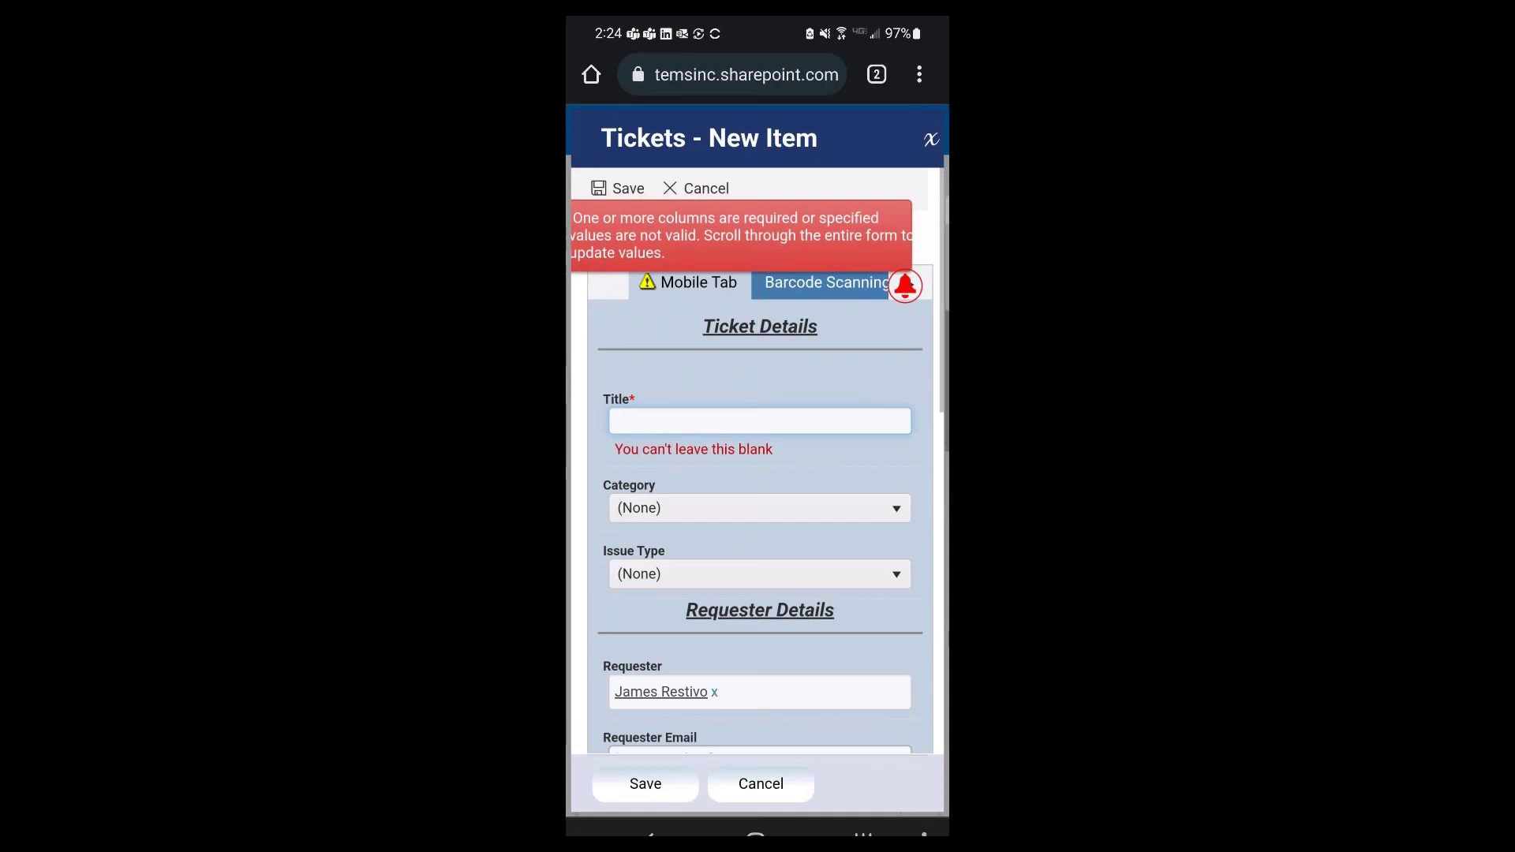
type("Example")
left_click(646, 783)
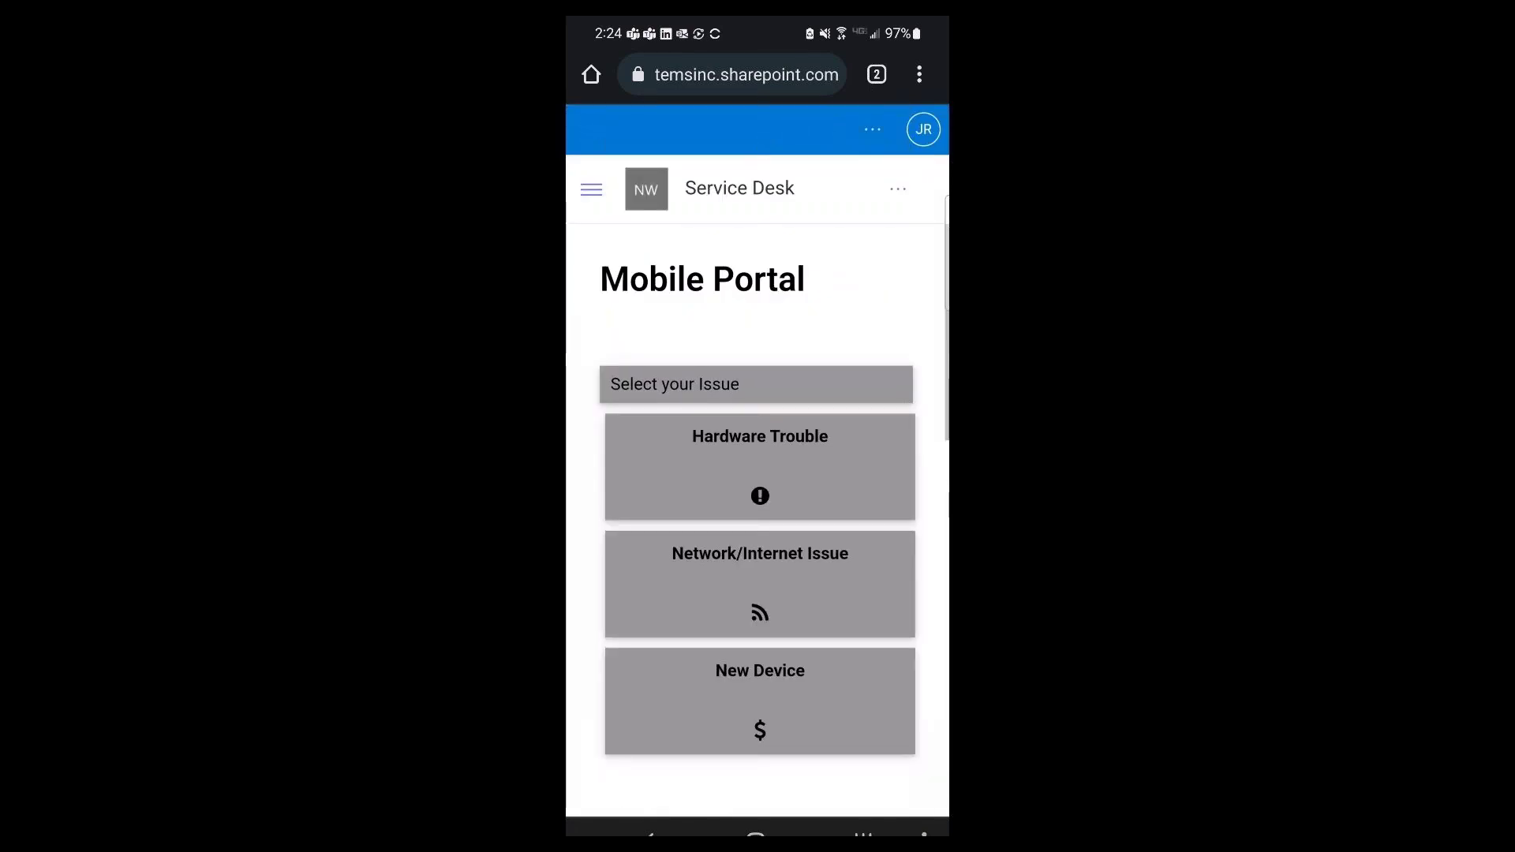
scroll(757, 513, "down", 10)
scroll(758, 513, "up", 5)
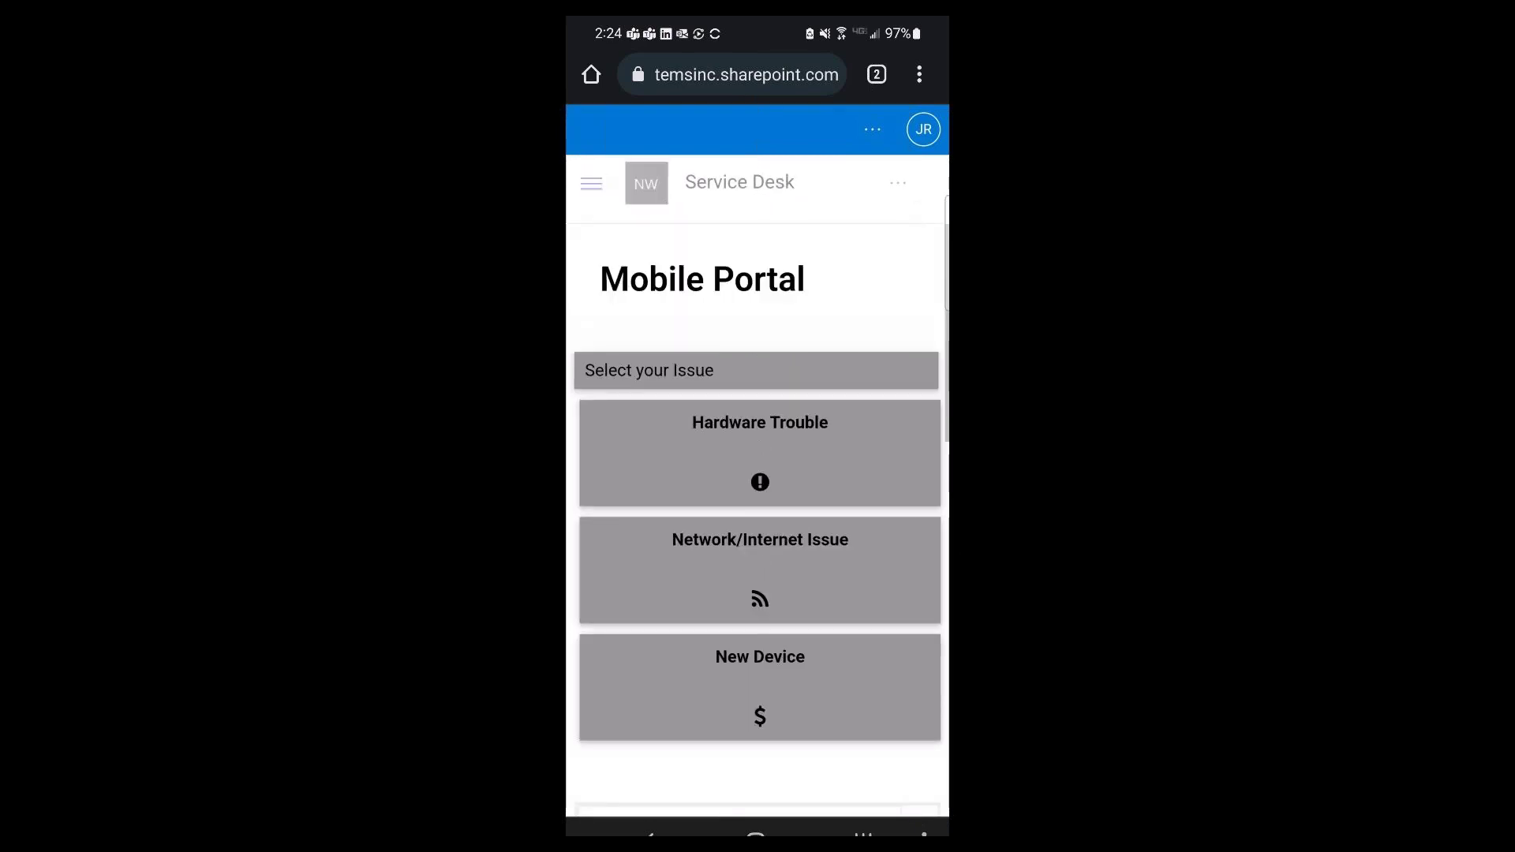
- Open the saved "Example" ticket on the phone and load the attached photo in its Ticket Photos section
left_click(671, 572)
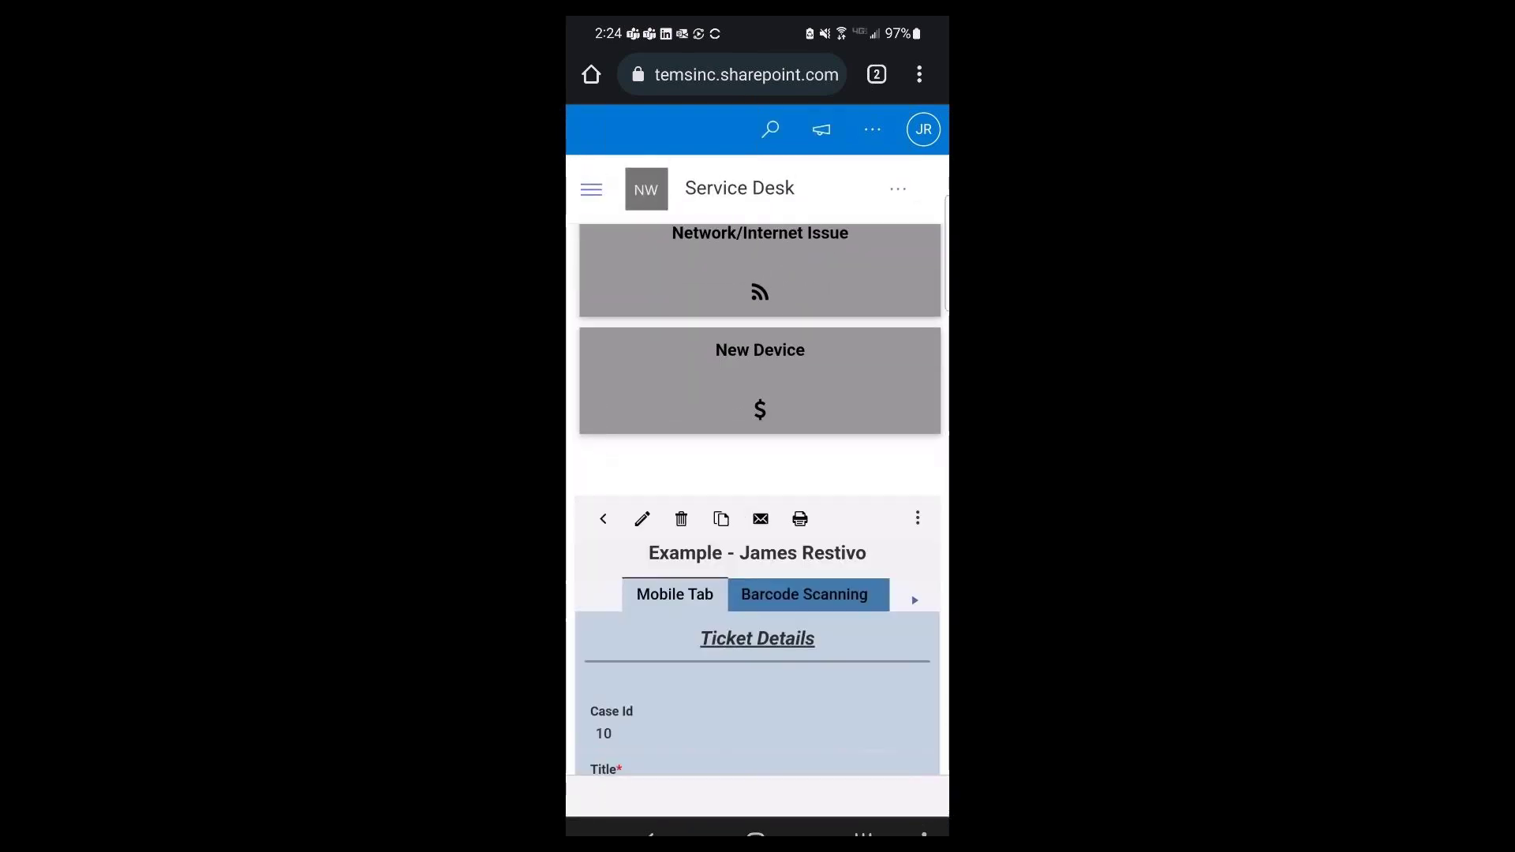
left_click(915, 600)
left_click(826, 593)
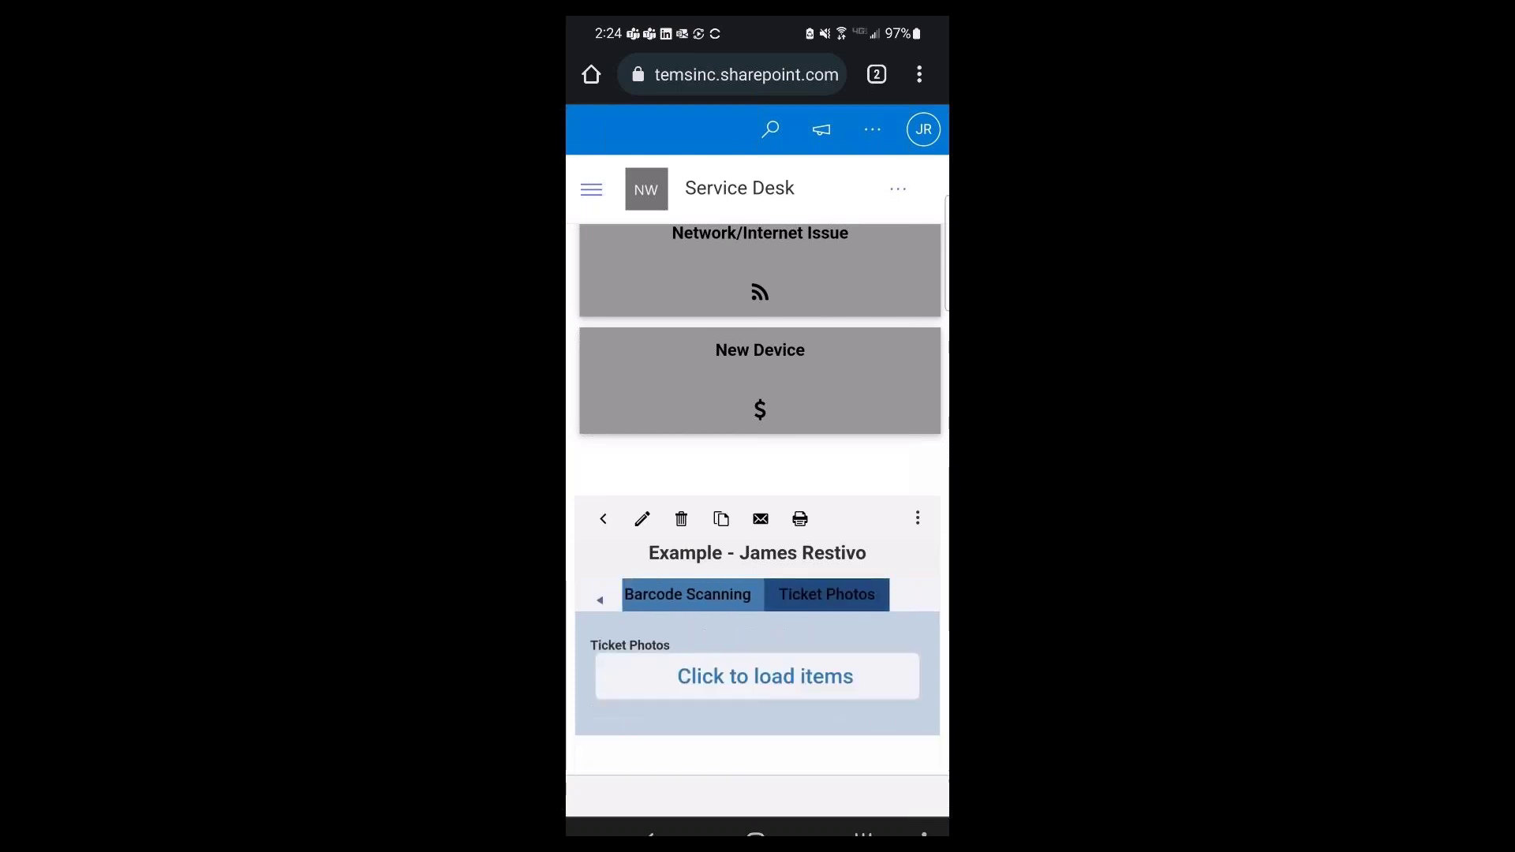
scroll(757, 473, "down", 2)
left_click(766, 585)
scroll(758, 473, "down", 3)
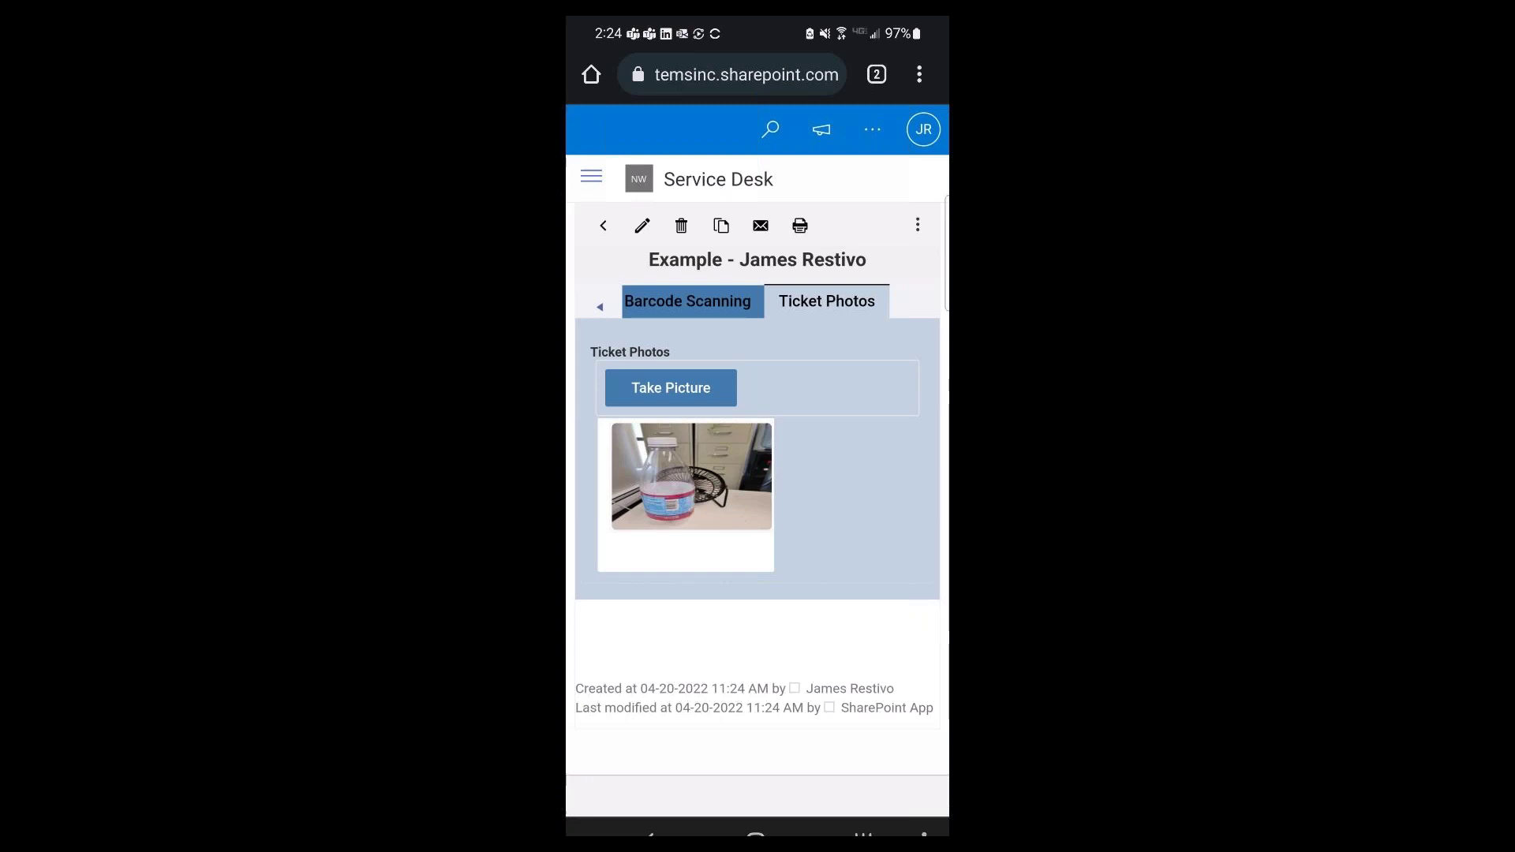
scroll(757, 473, "up", 2)
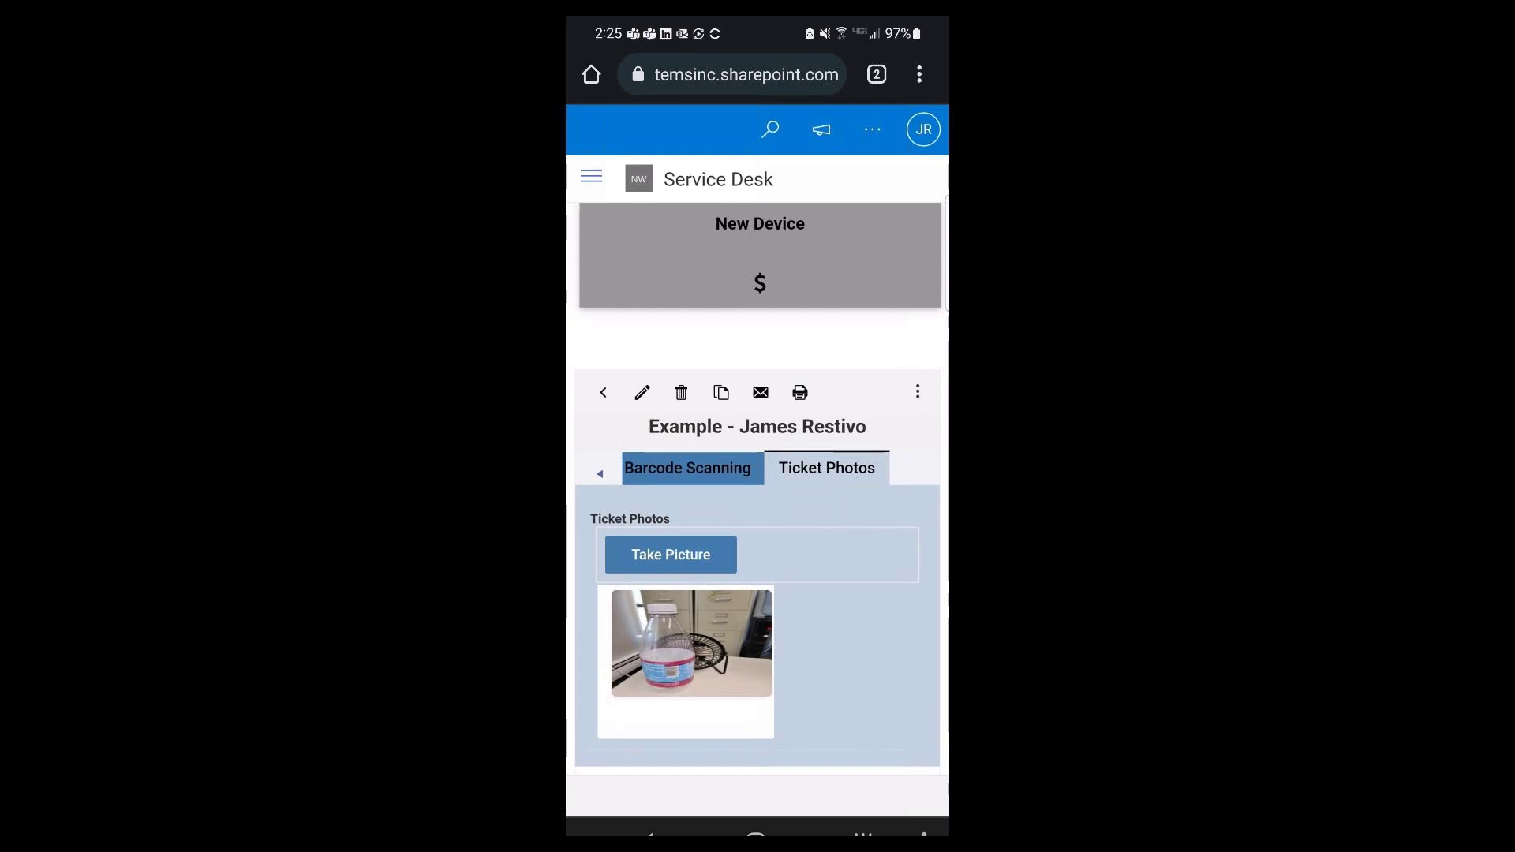
- Check the ticket's Barcode Scanning section and return to its Ticket Photos to view the attached picture
left_click(687, 468)
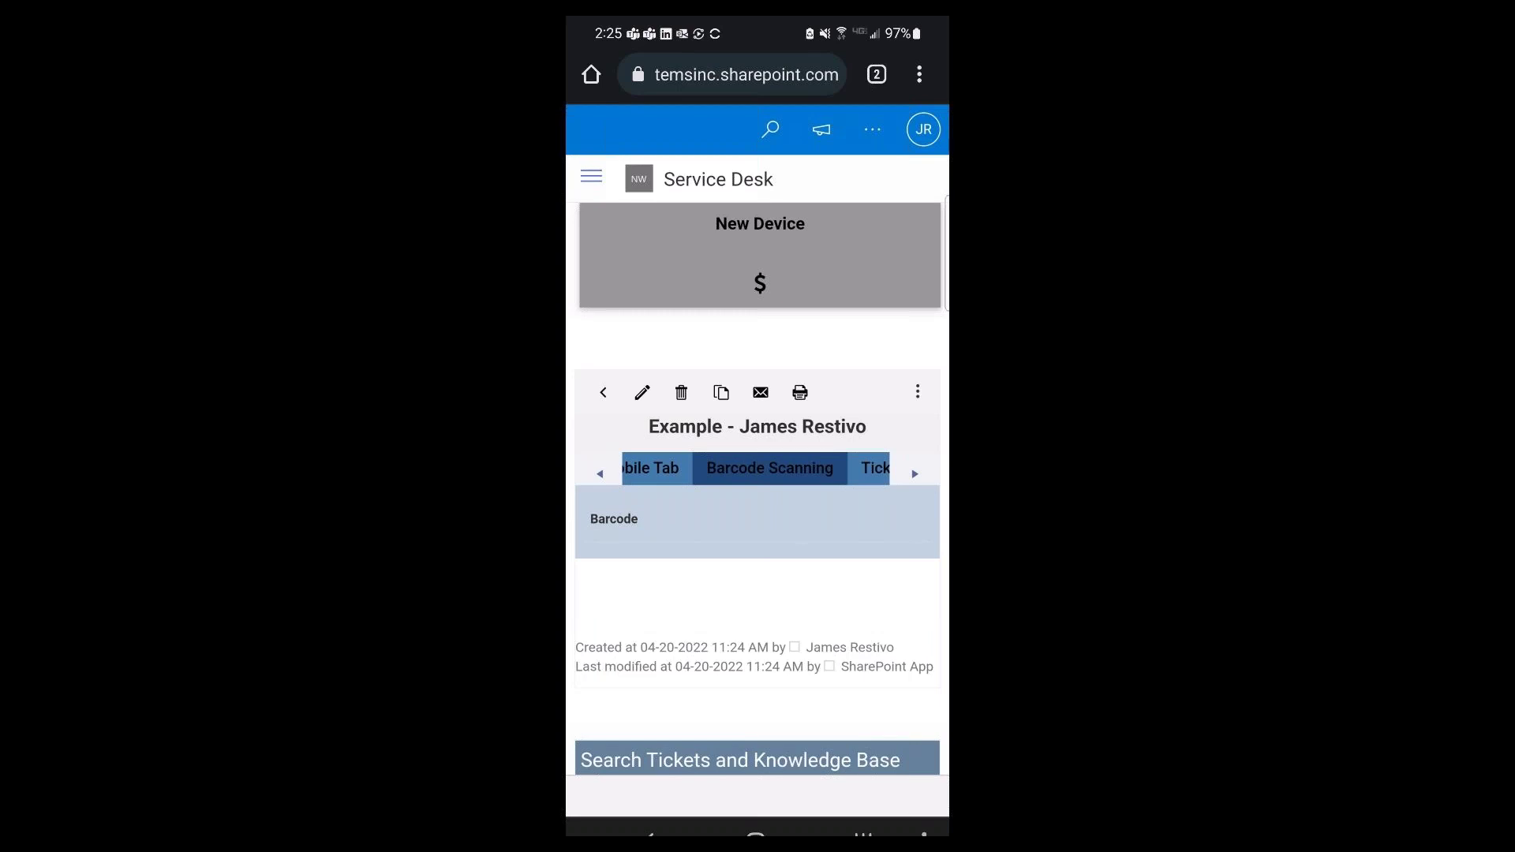
left_click(874, 468)
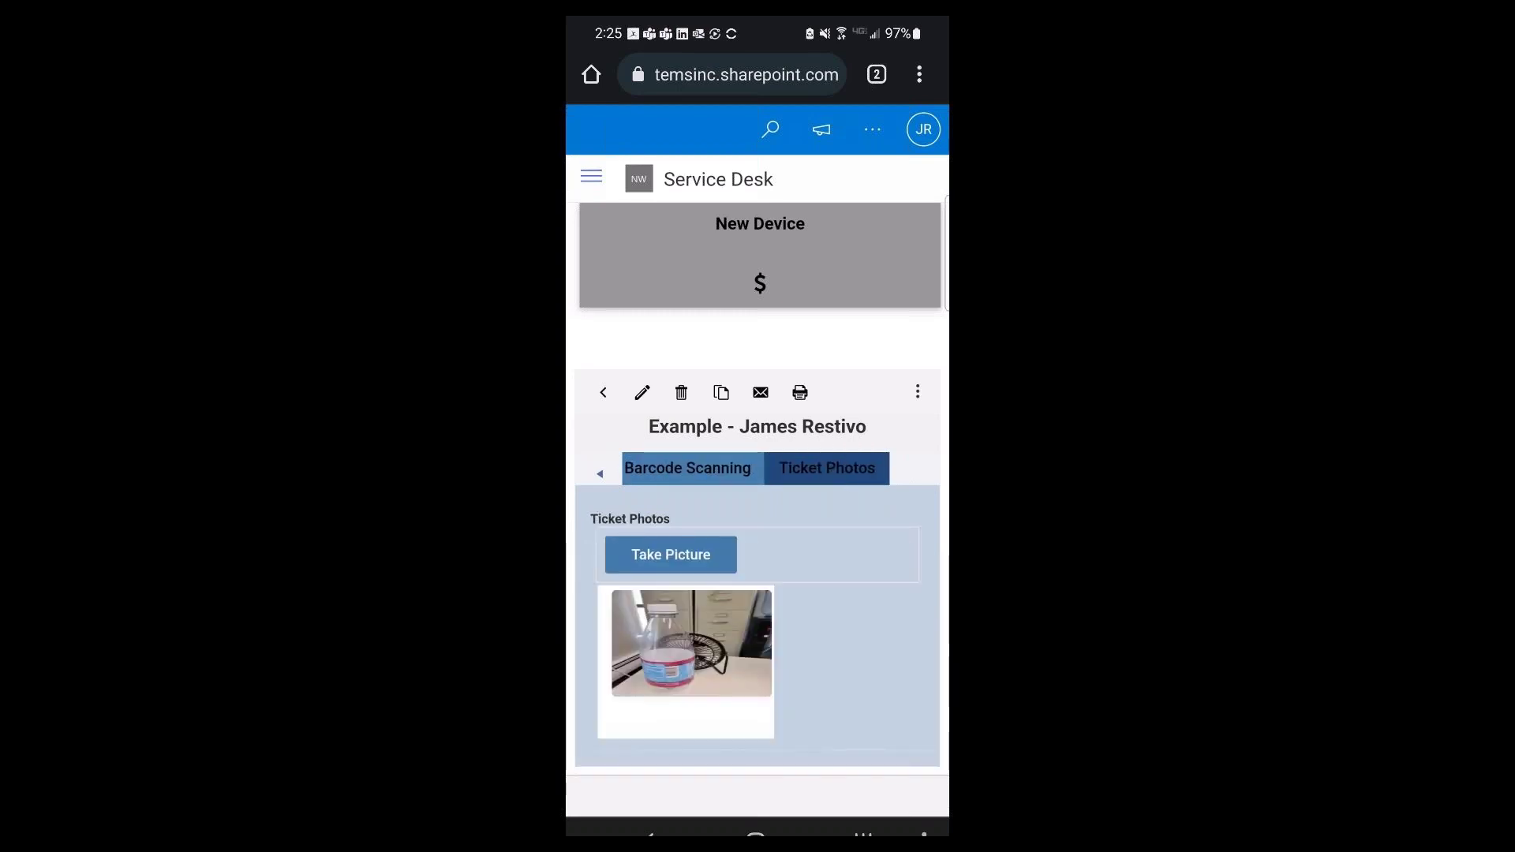
scroll(757, 483, "down", 1)
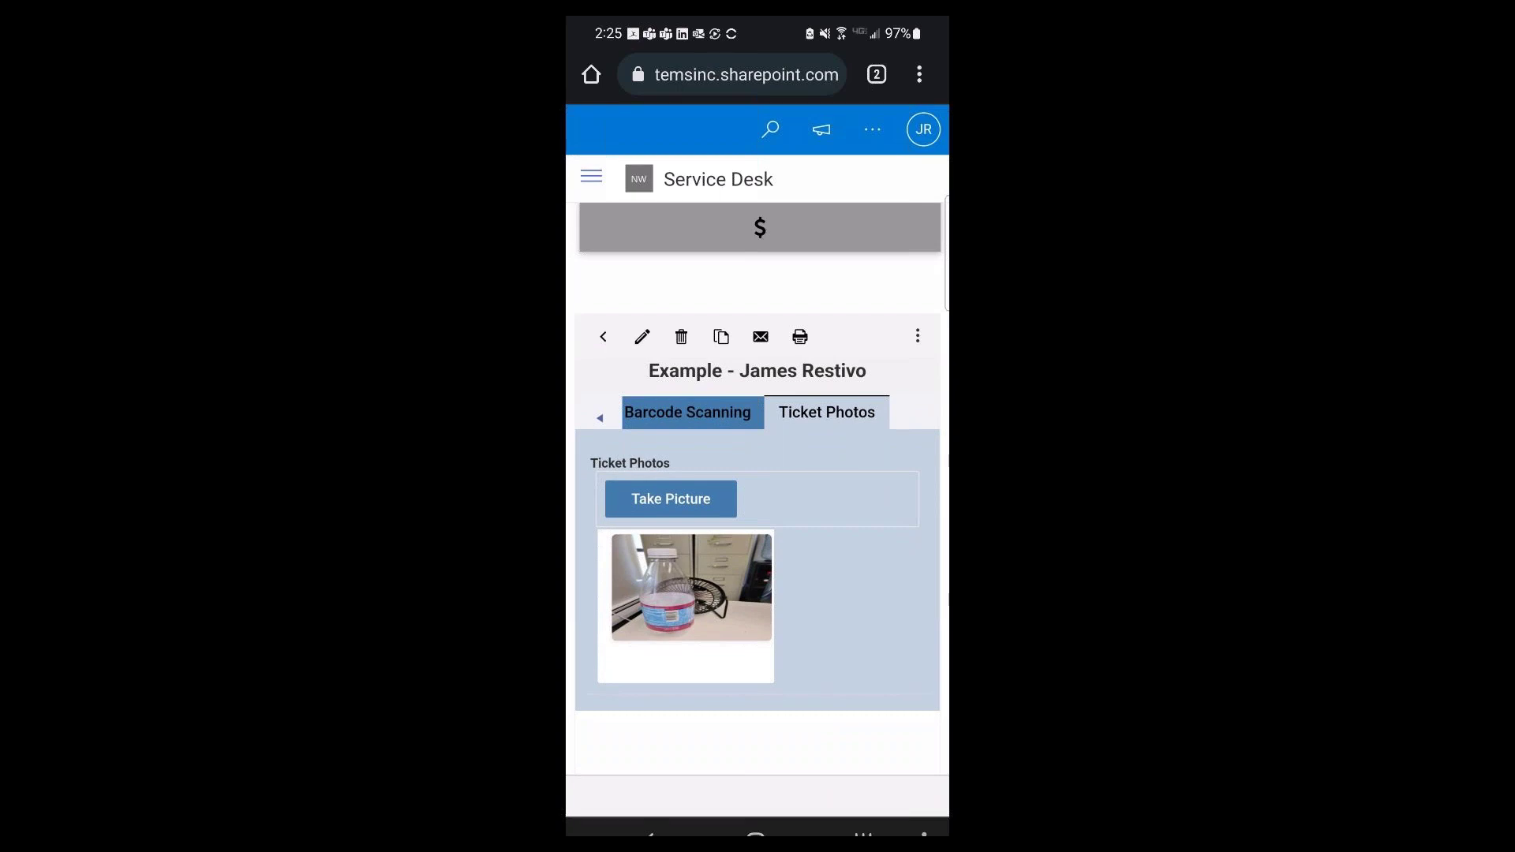
scroll(757, 489, "down", 3)
scroll(757, 489, "up", 2)
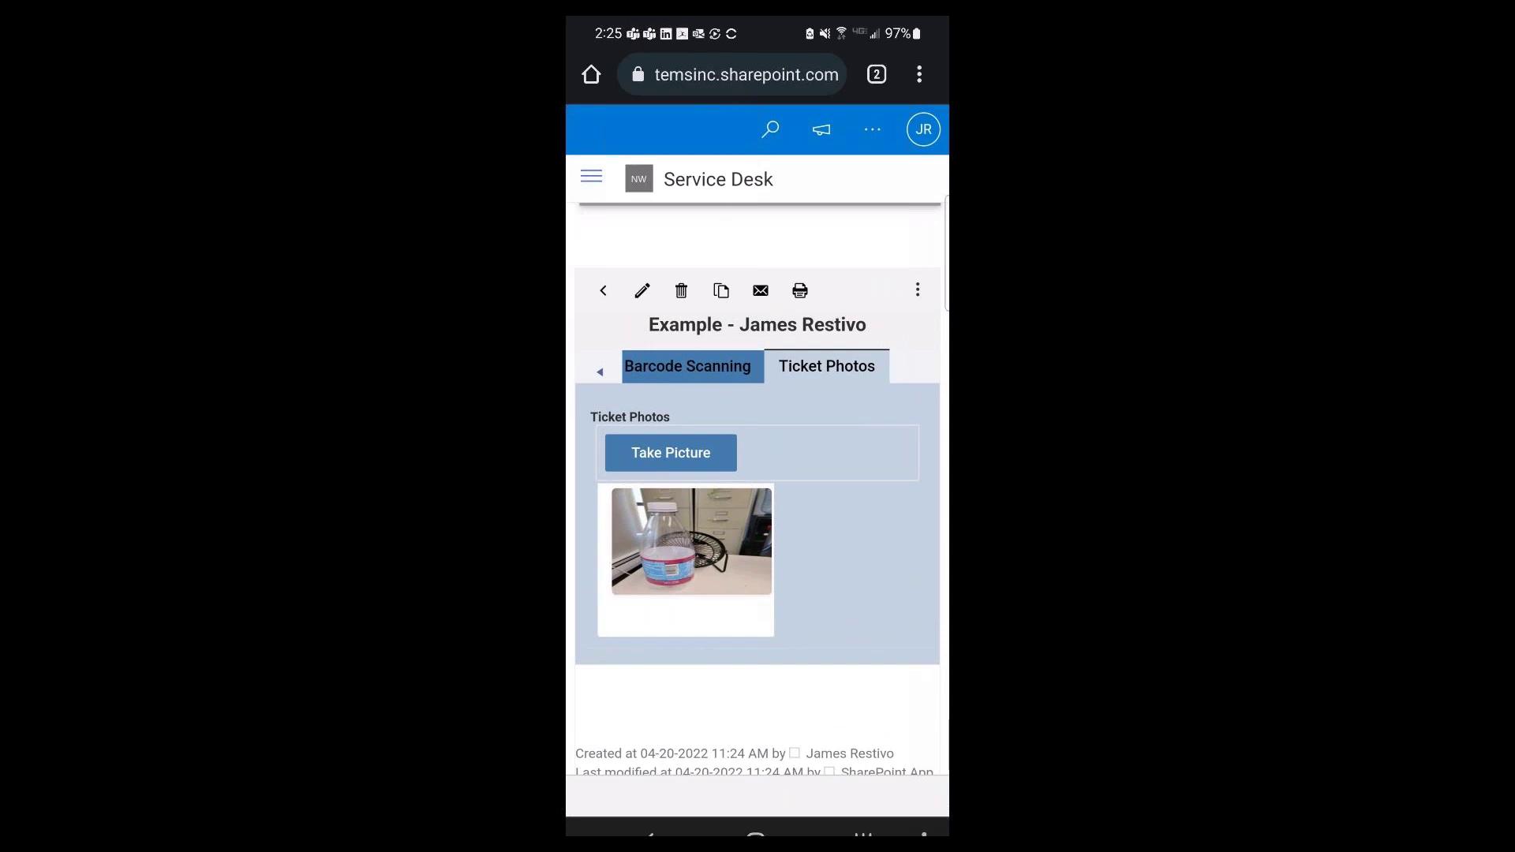
- Look over the phone layout of the Mobile Portal page, from the issue tiles down to the ticket and search section
scroll(757, 489, "up", 8)
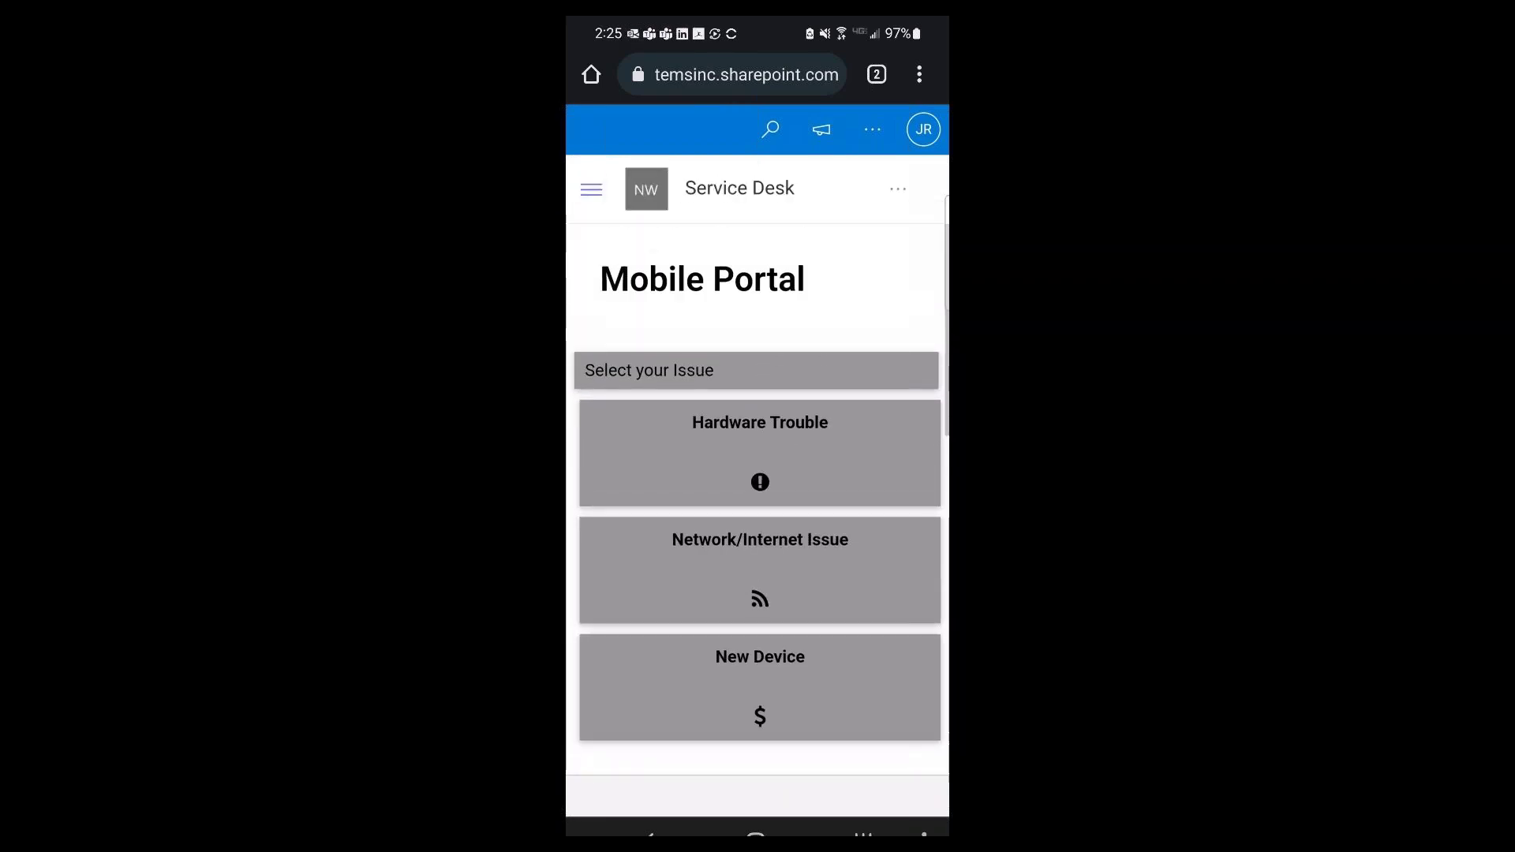
scroll(757, 497, "down", 1)
scroll(758, 497, "up", 1)
scroll(757, 497, "down", 1)
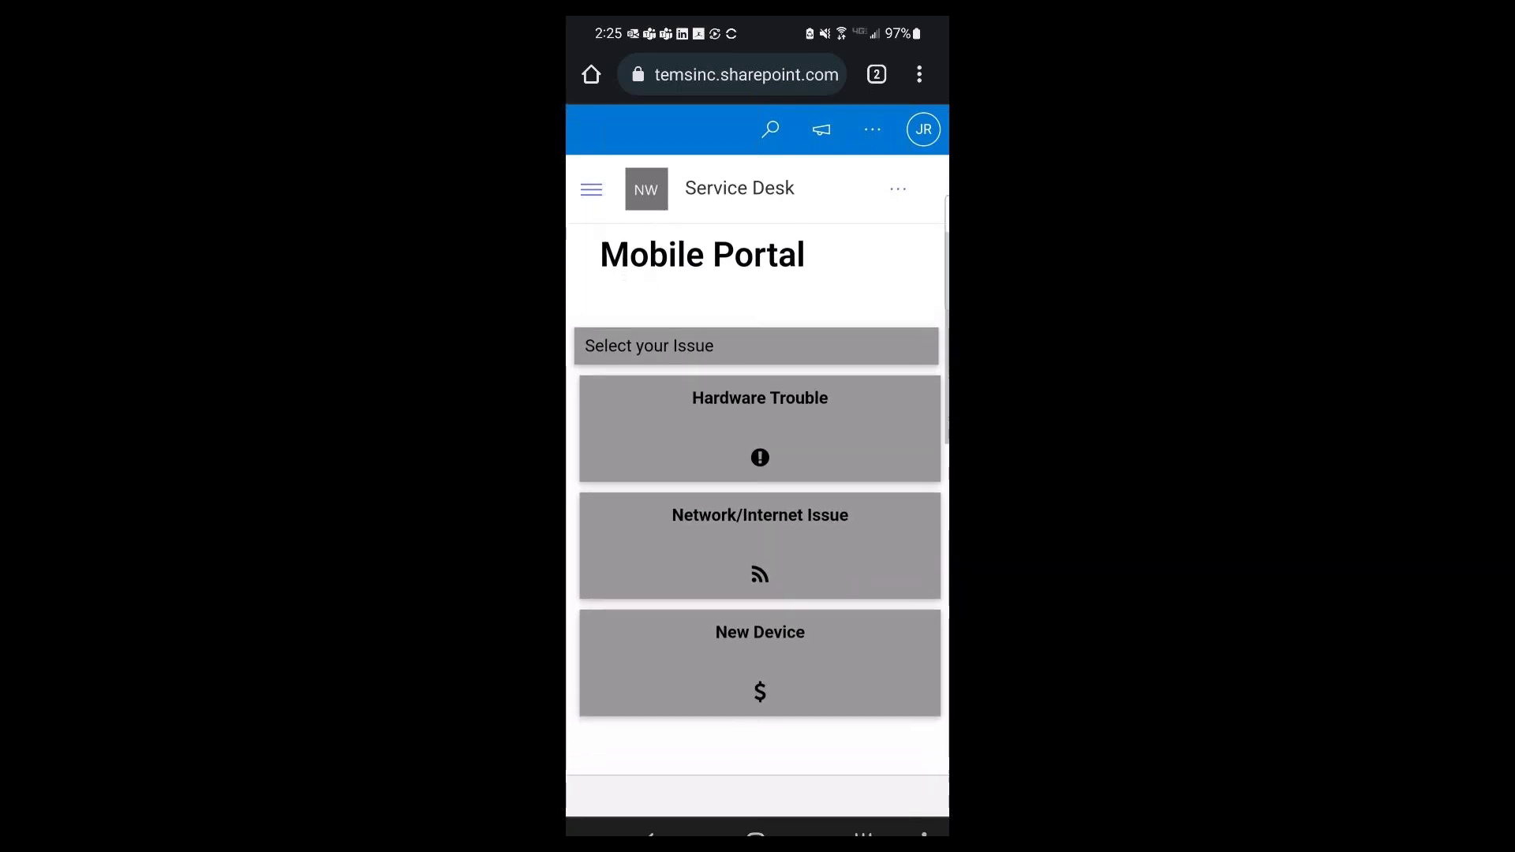
scroll(757, 489, "down", 4)
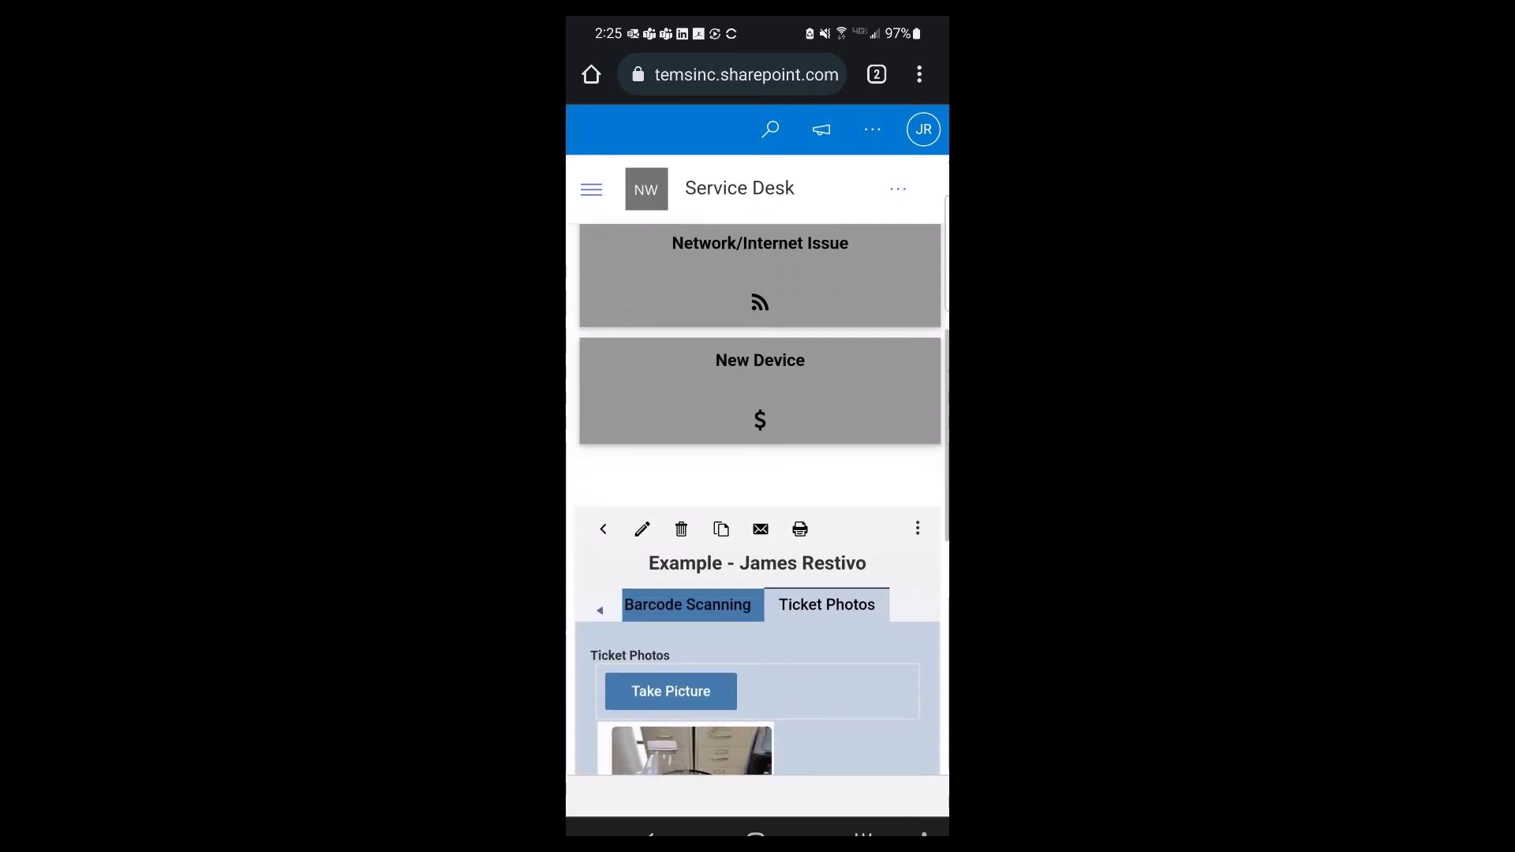
scroll(757, 497, "up", 4)
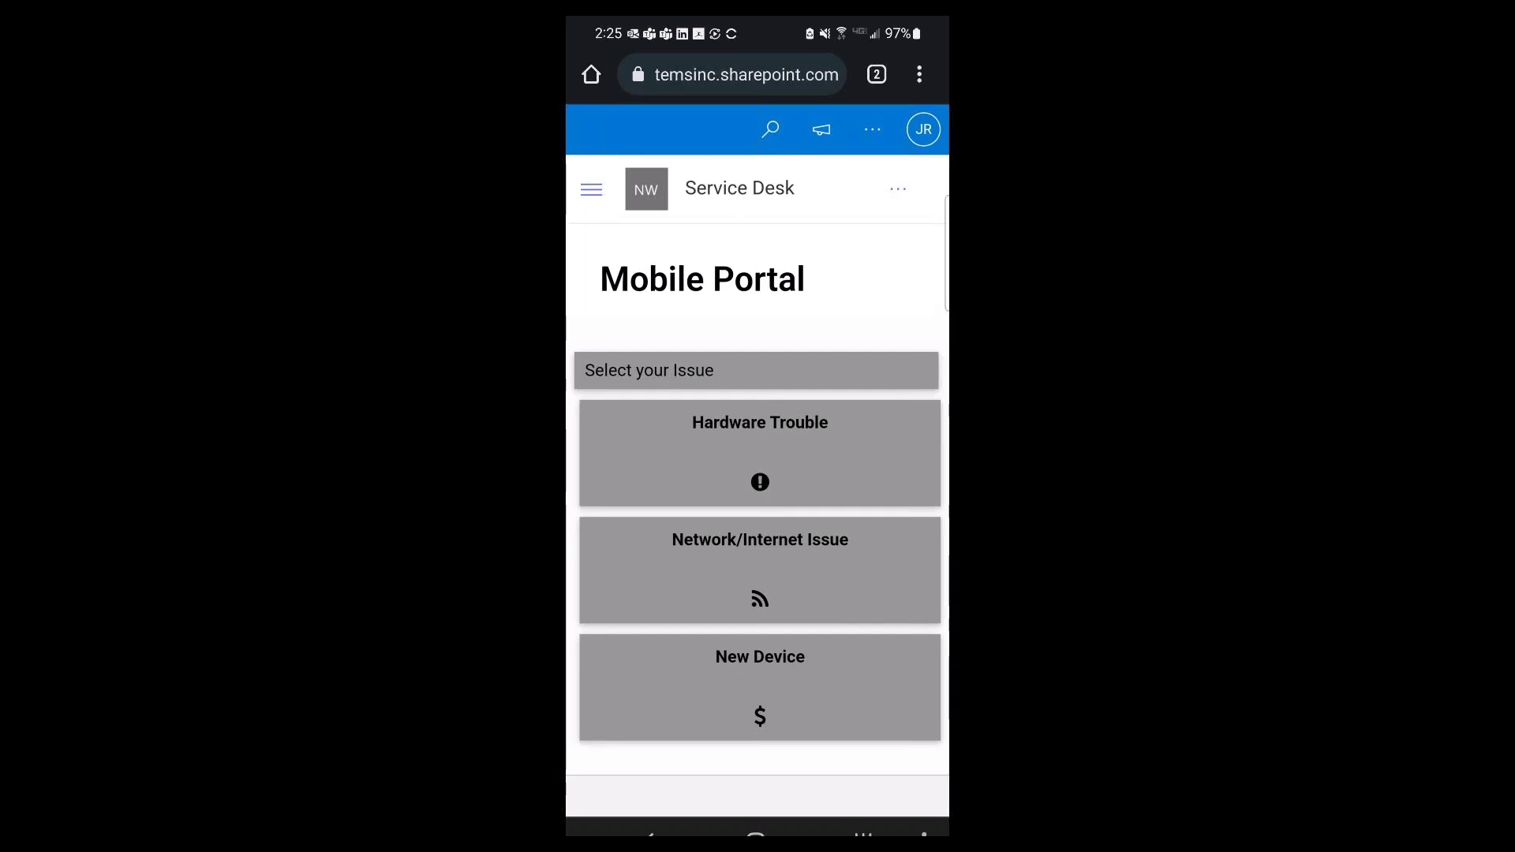
scroll(757, 497, "down", 6)
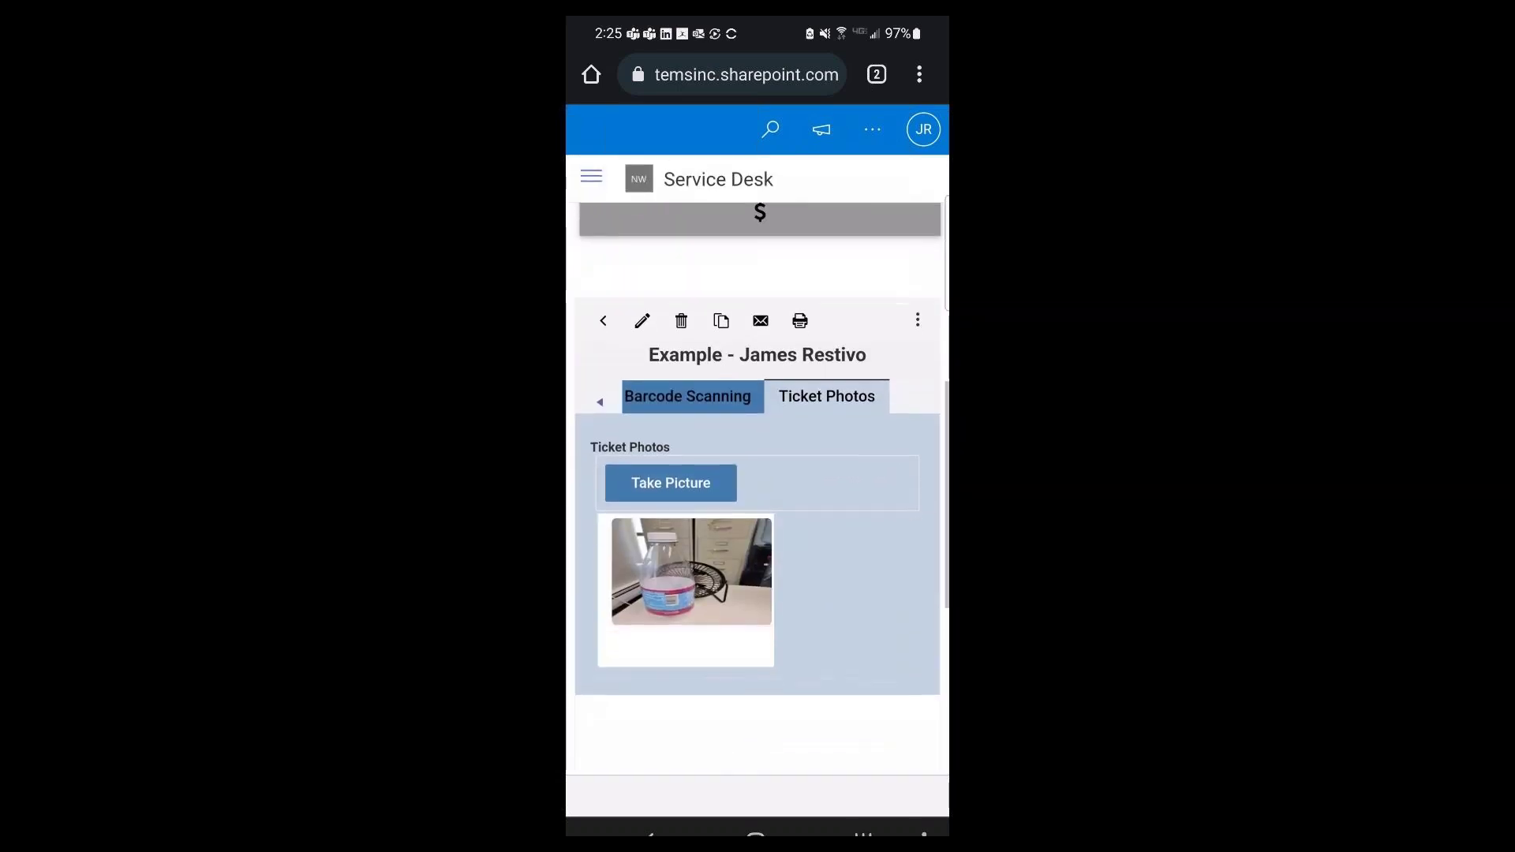
scroll(758, 489, "down", 2)
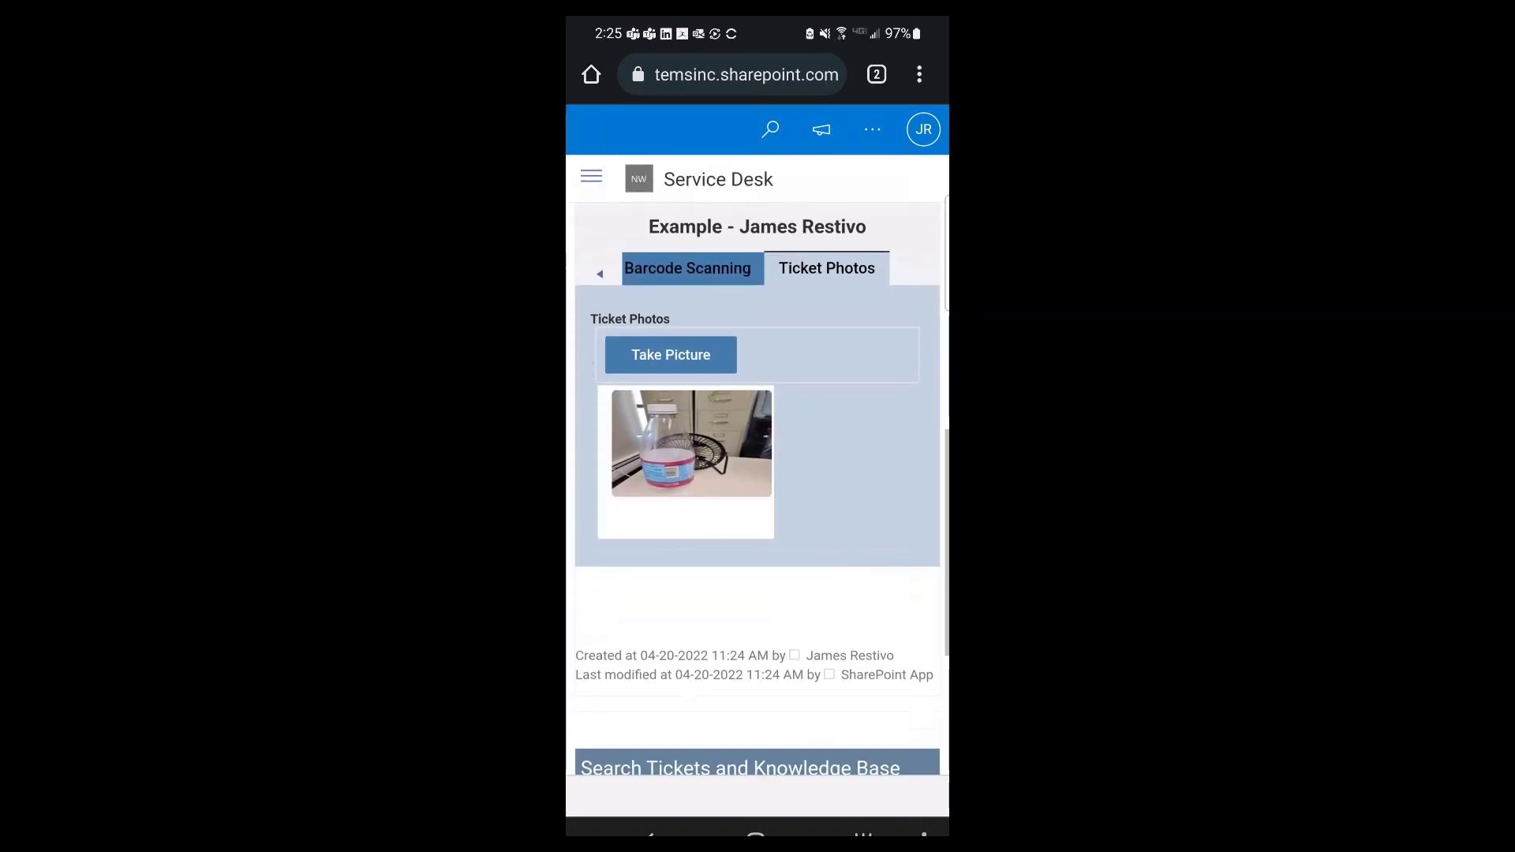
scroll(757, 489, "down", 2)
scroll(758, 489, "up", 4)
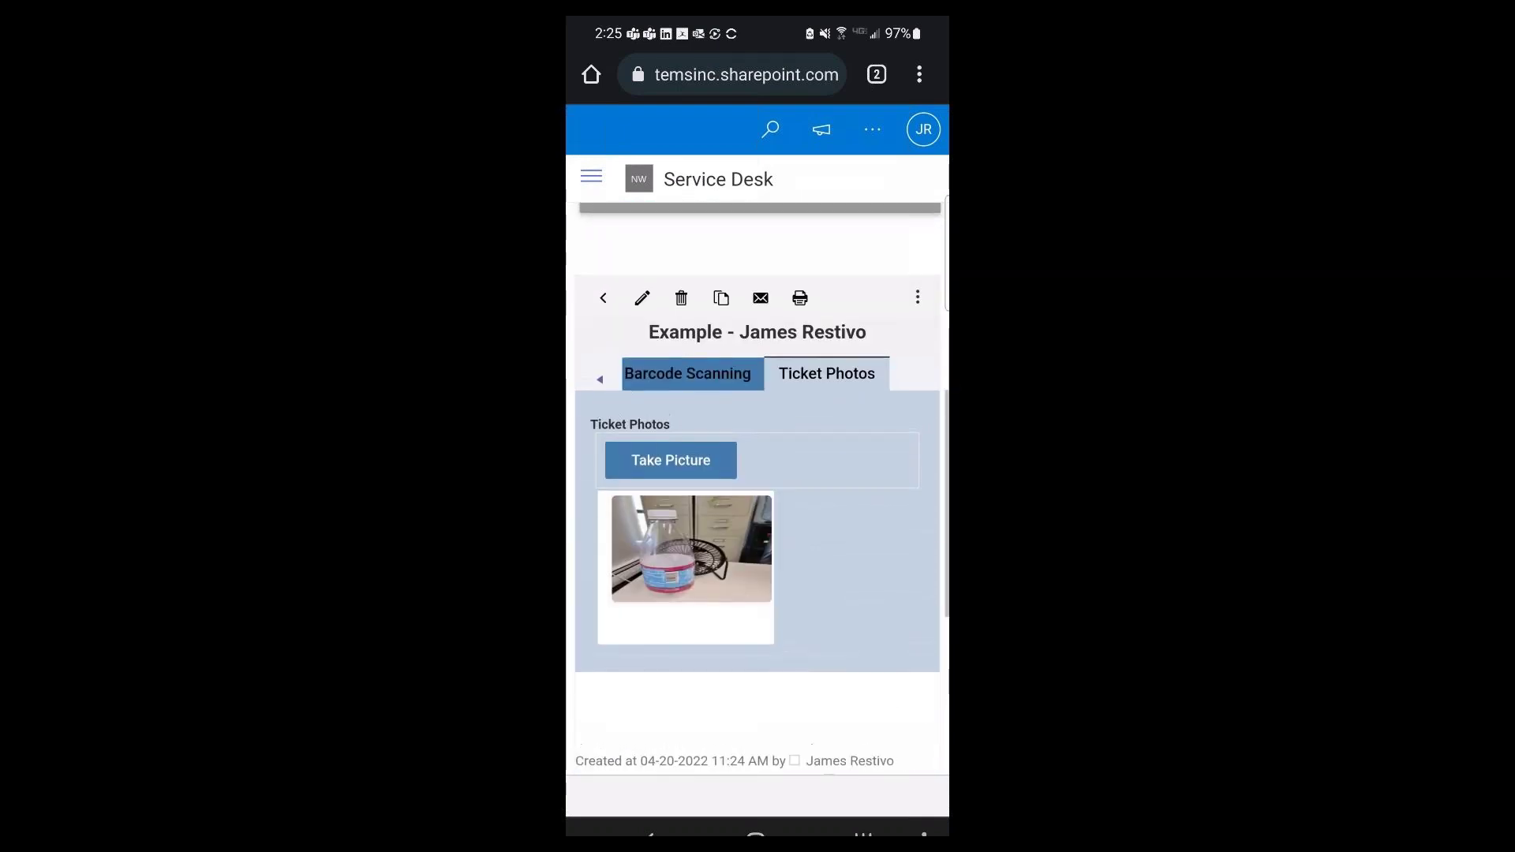
scroll(758, 490, "up", 6)
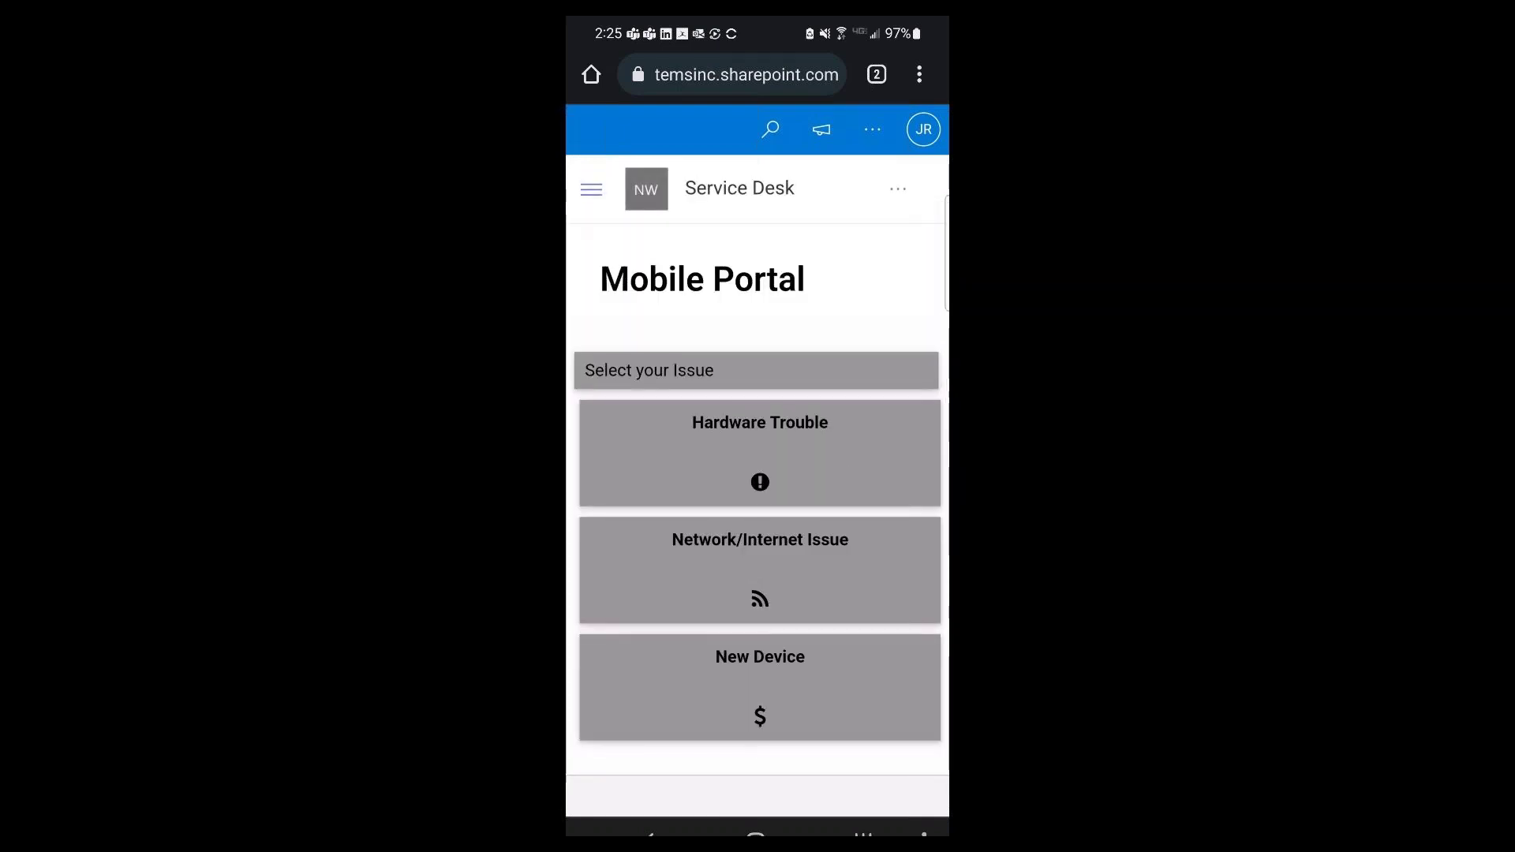
- Switch to the NITRO Forms designer on the computer, select the Barcode column under Barcode Scanning, and review the column types available for creation
key("super")
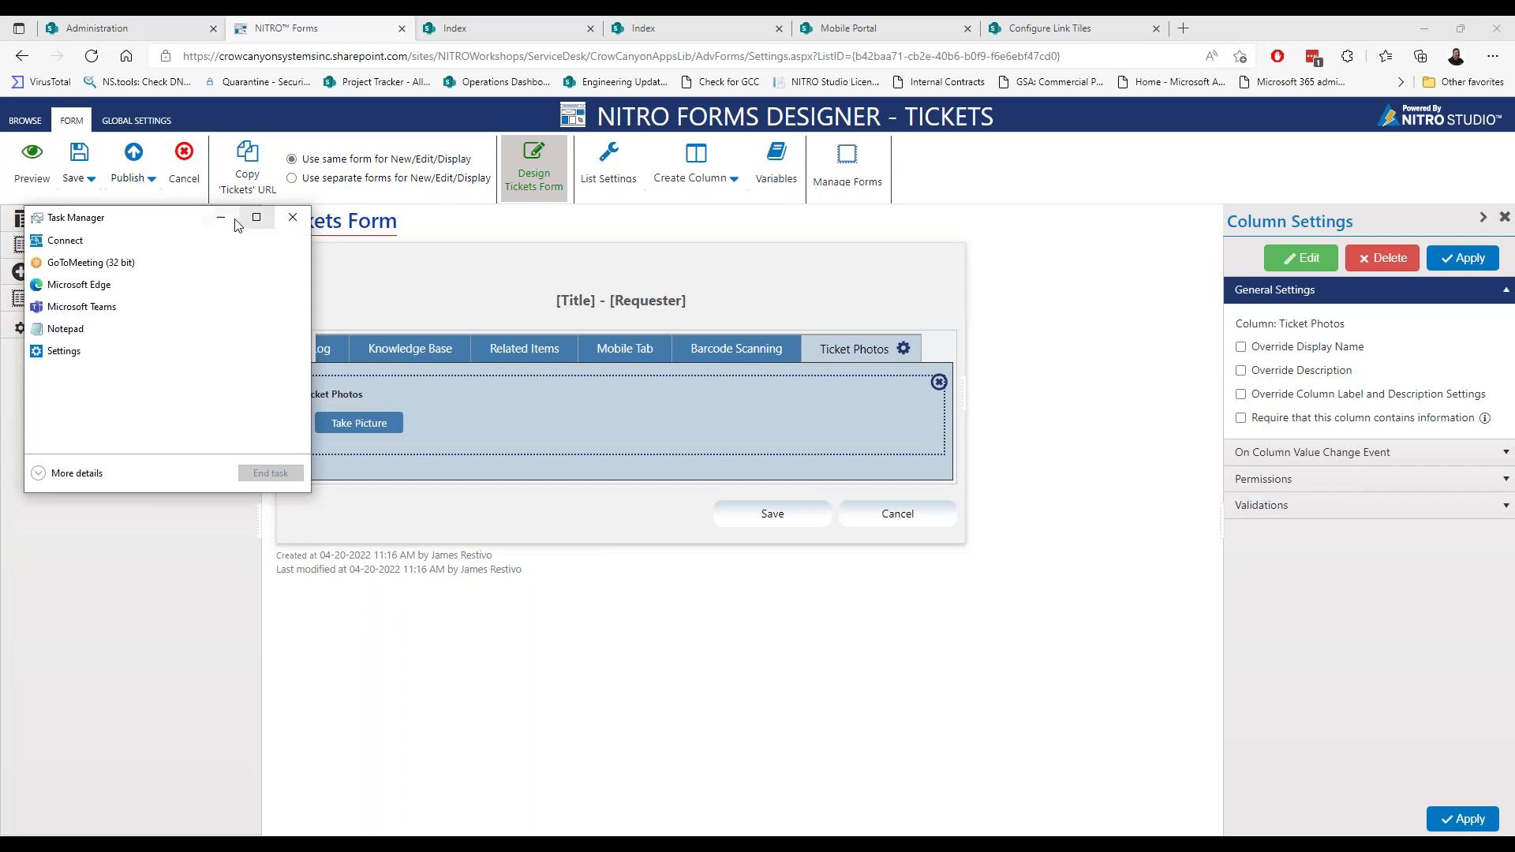
left_click(718, 351)
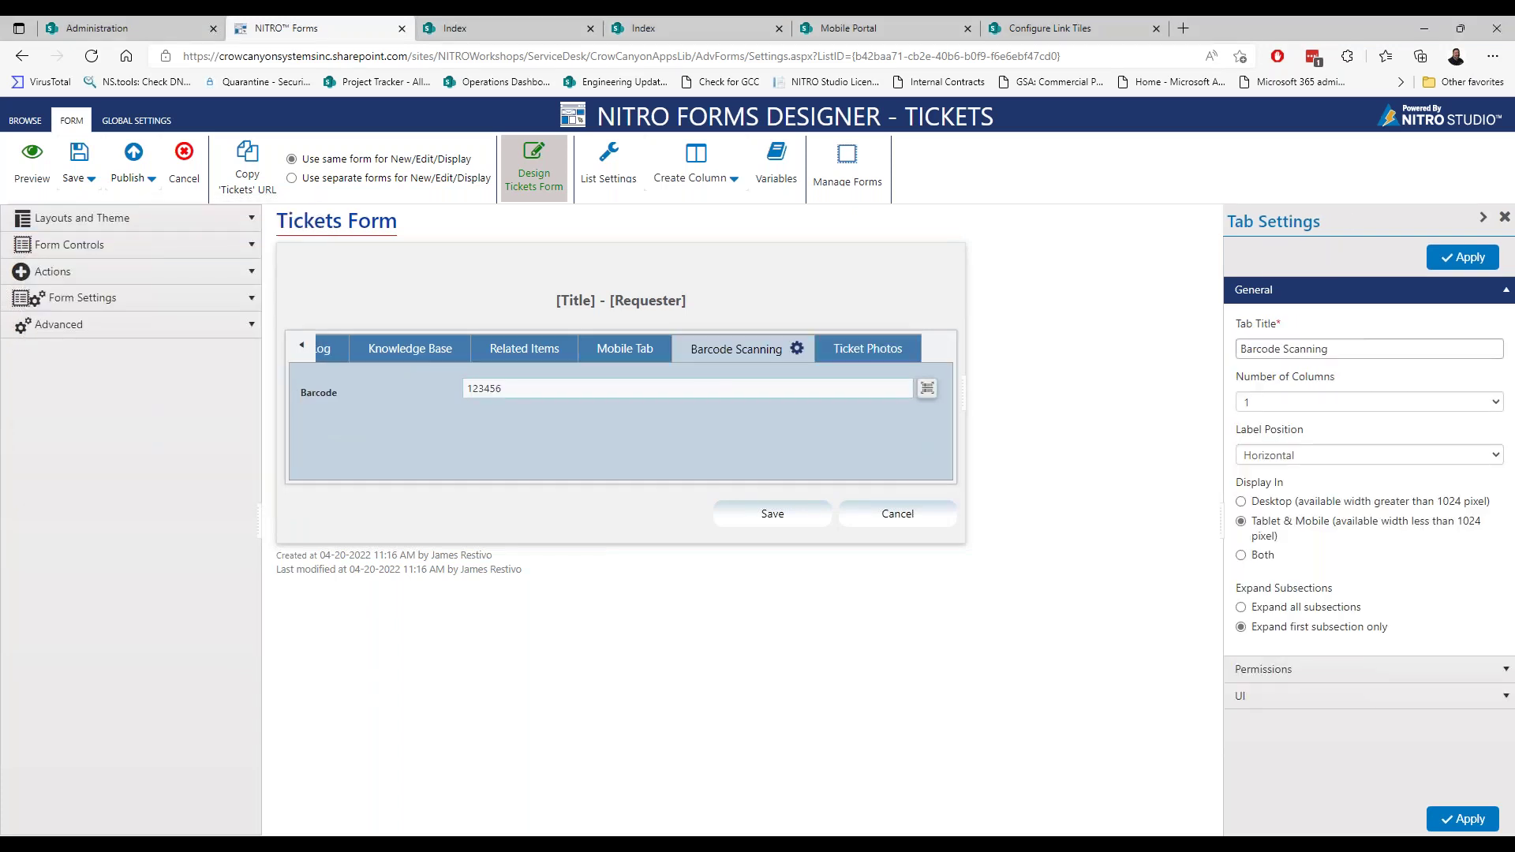
left_click(379, 391)
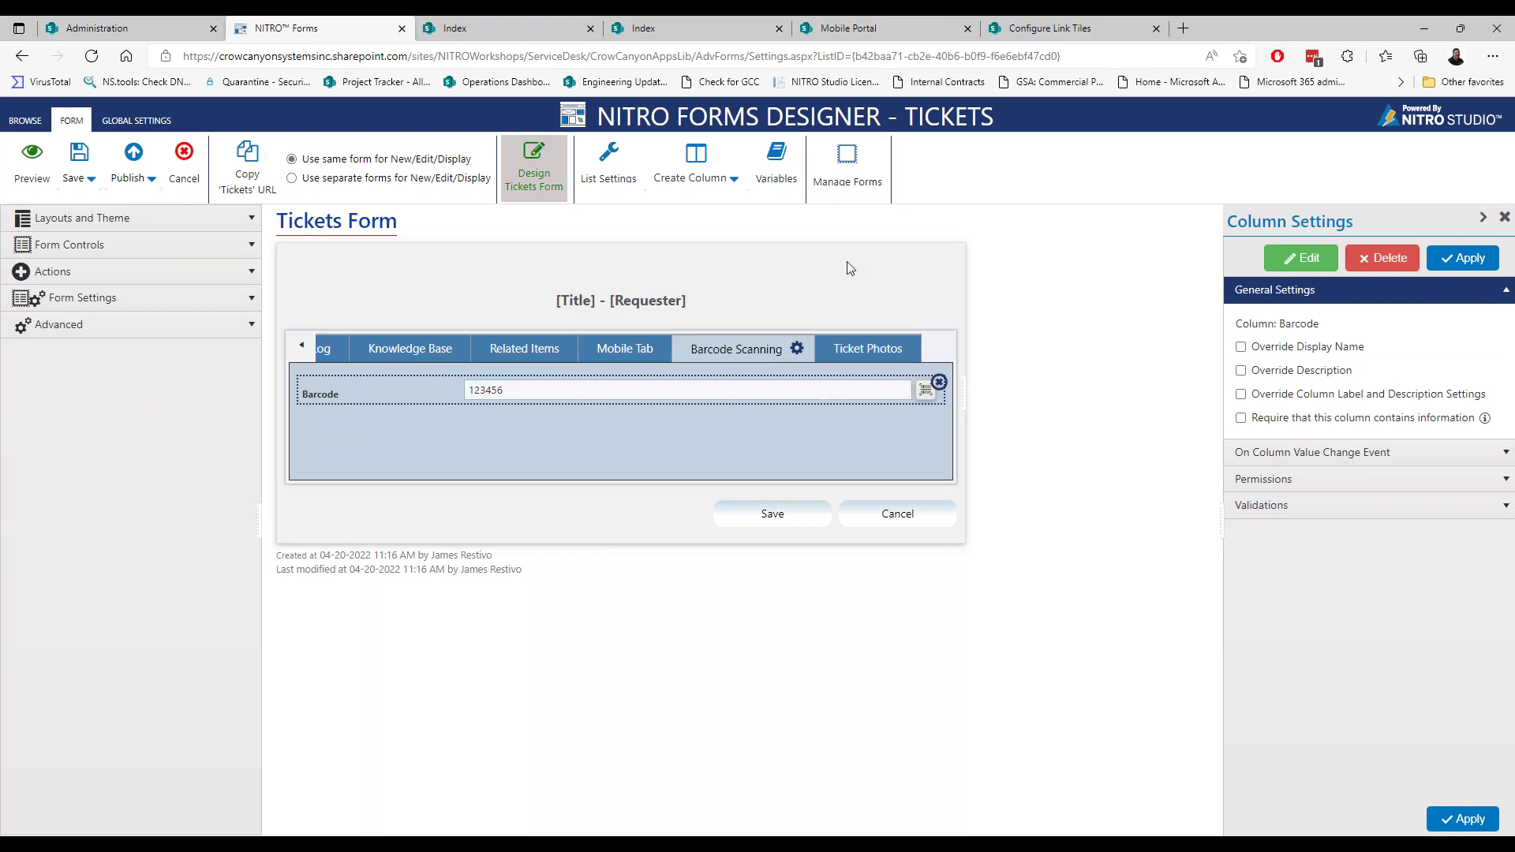
left_click(694, 167)
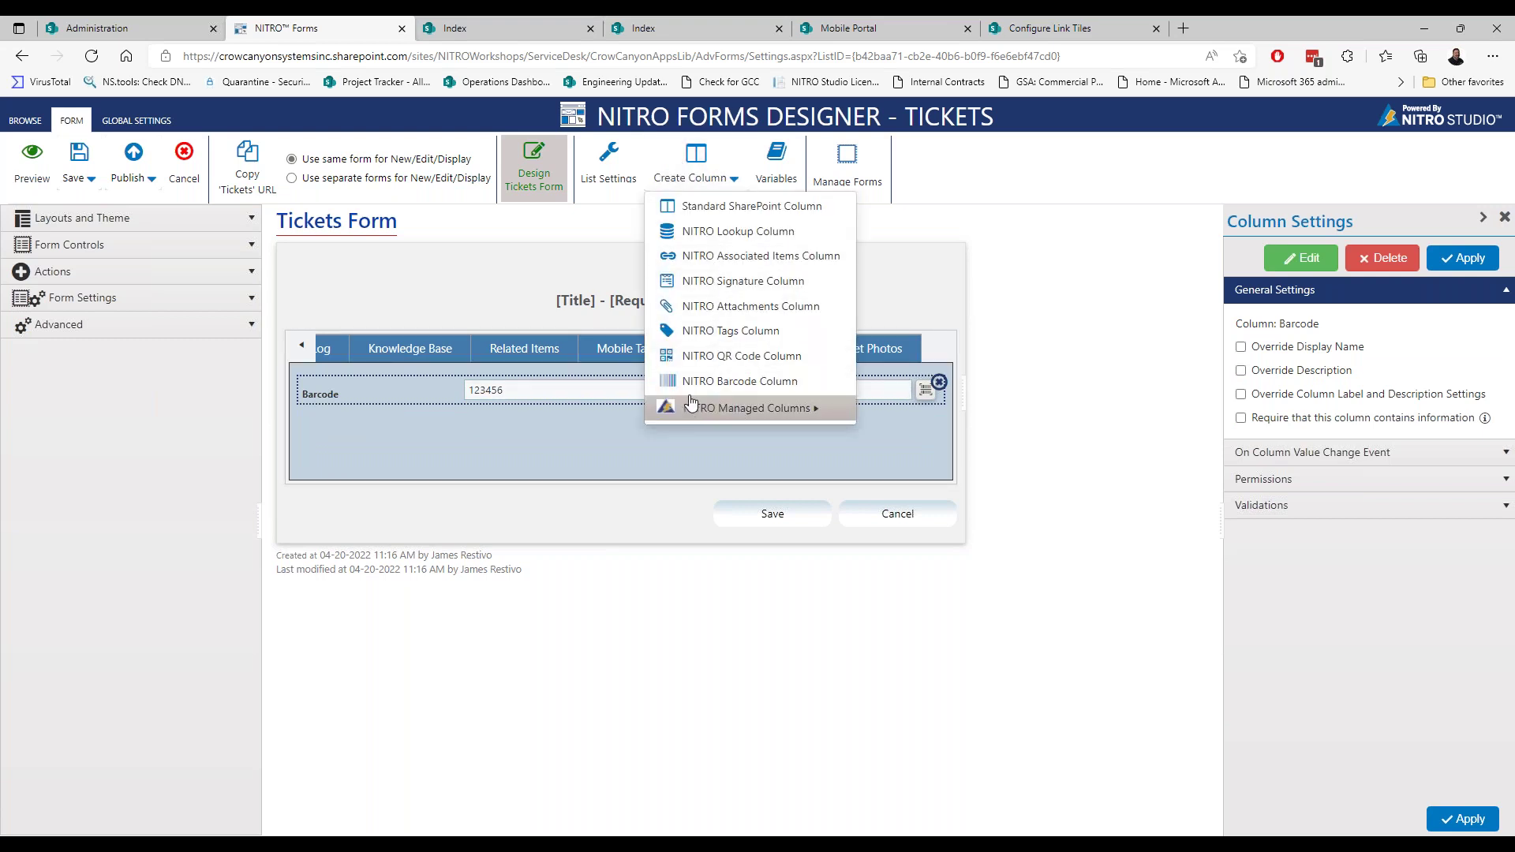
left_click(845, 440)
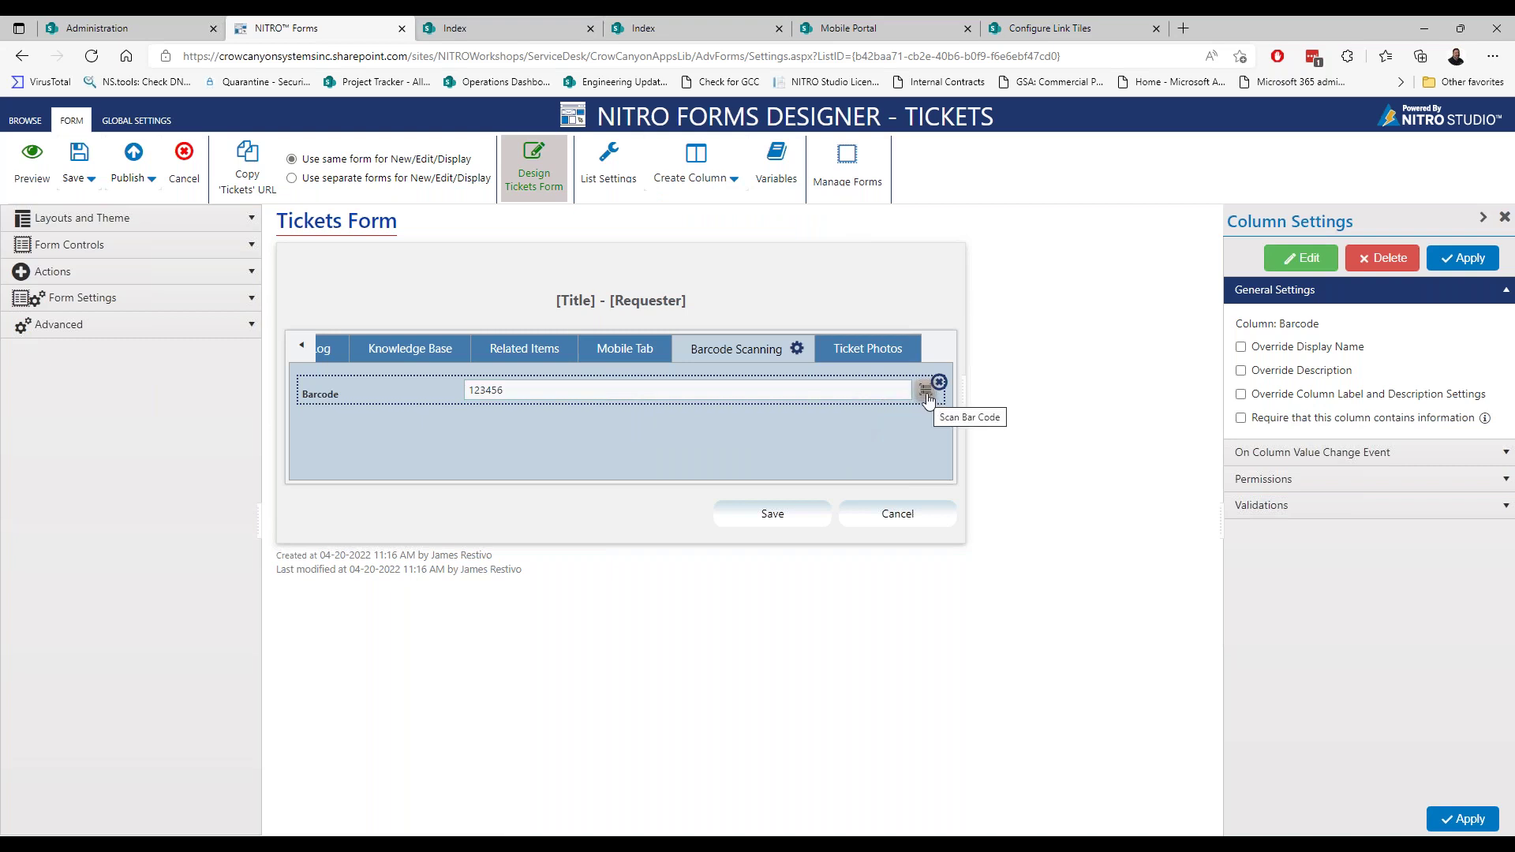
- Review the Barcode column's configuration, including its barcode types and barcode width, and close it without saving
left_click(1302, 257)
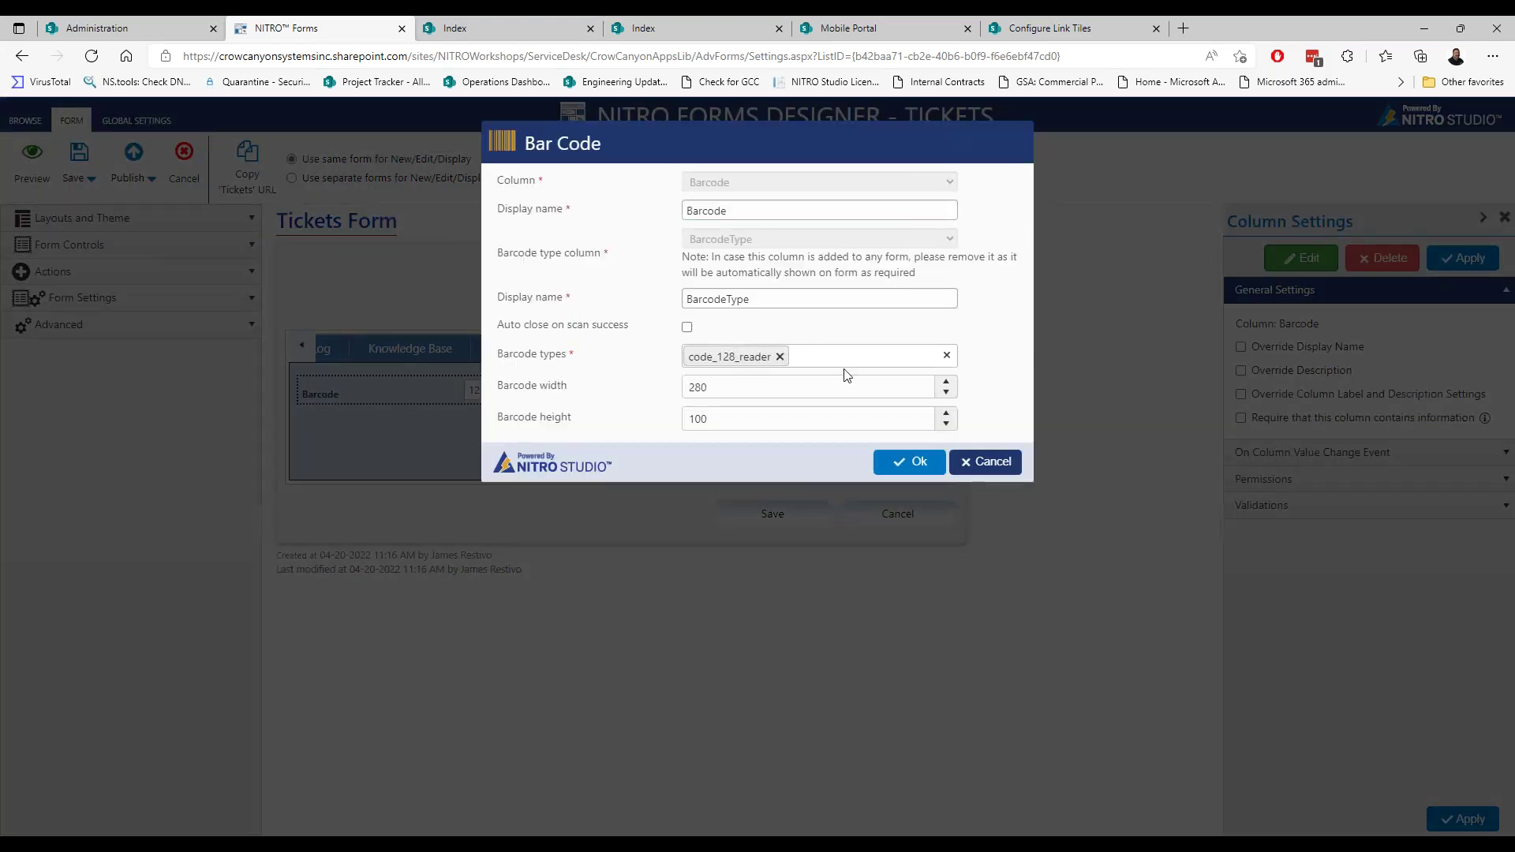
left_click(840, 357)
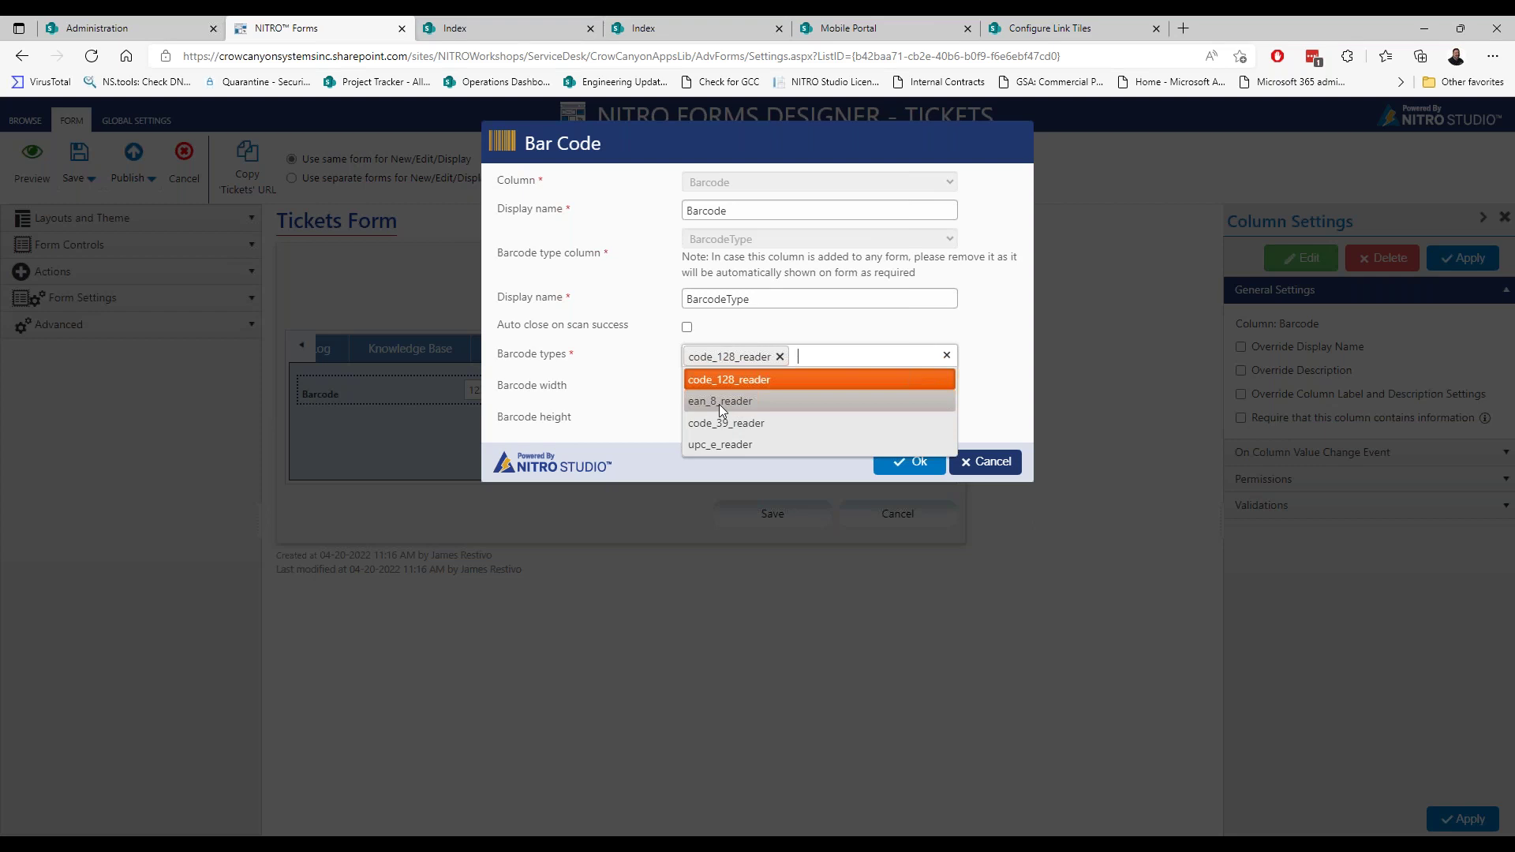
left_click(645, 404)
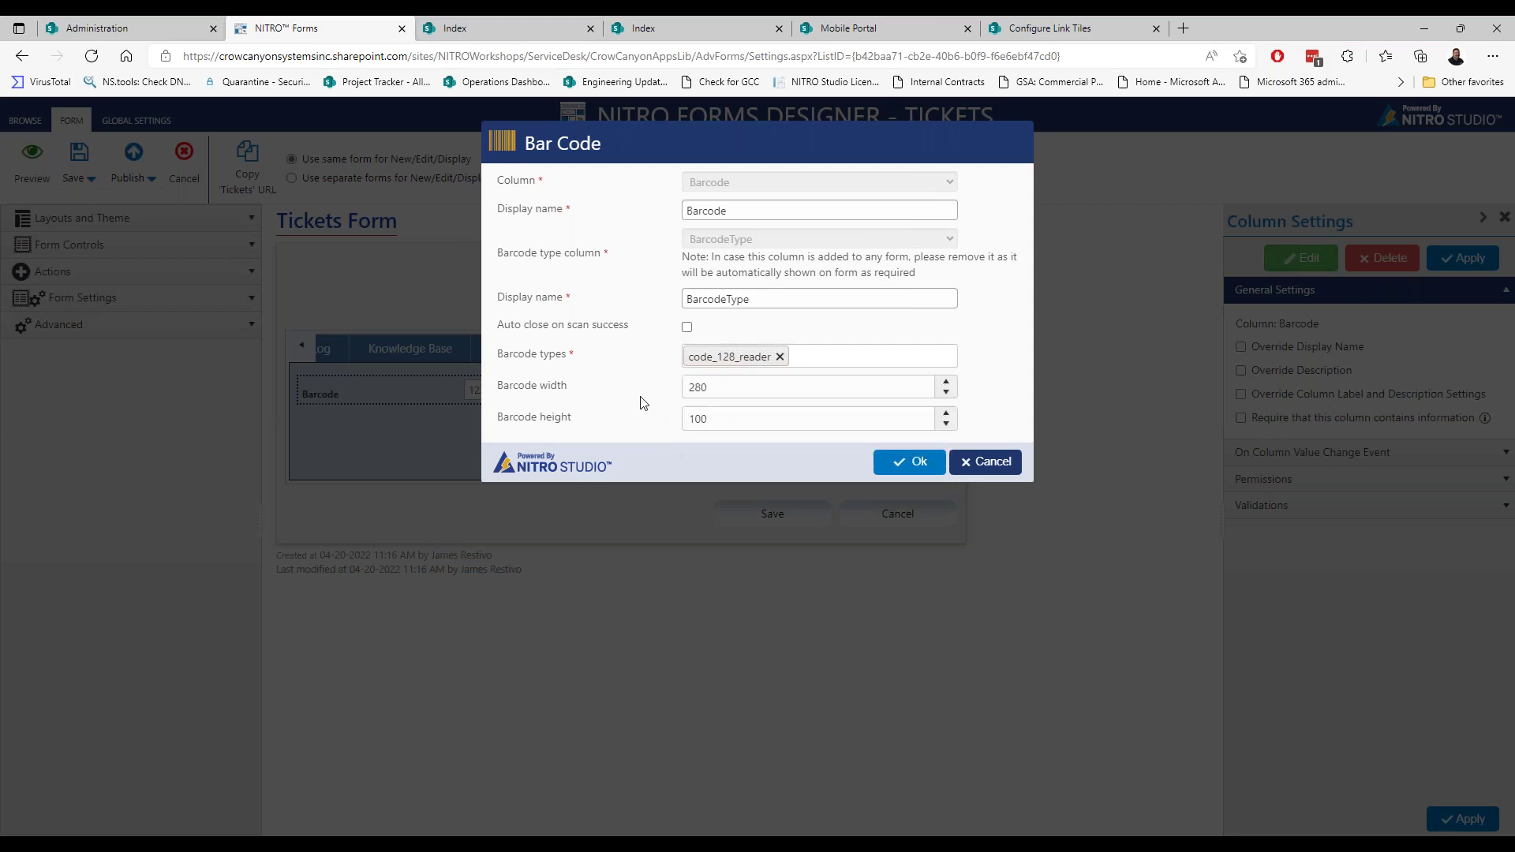
left_click(718, 386)
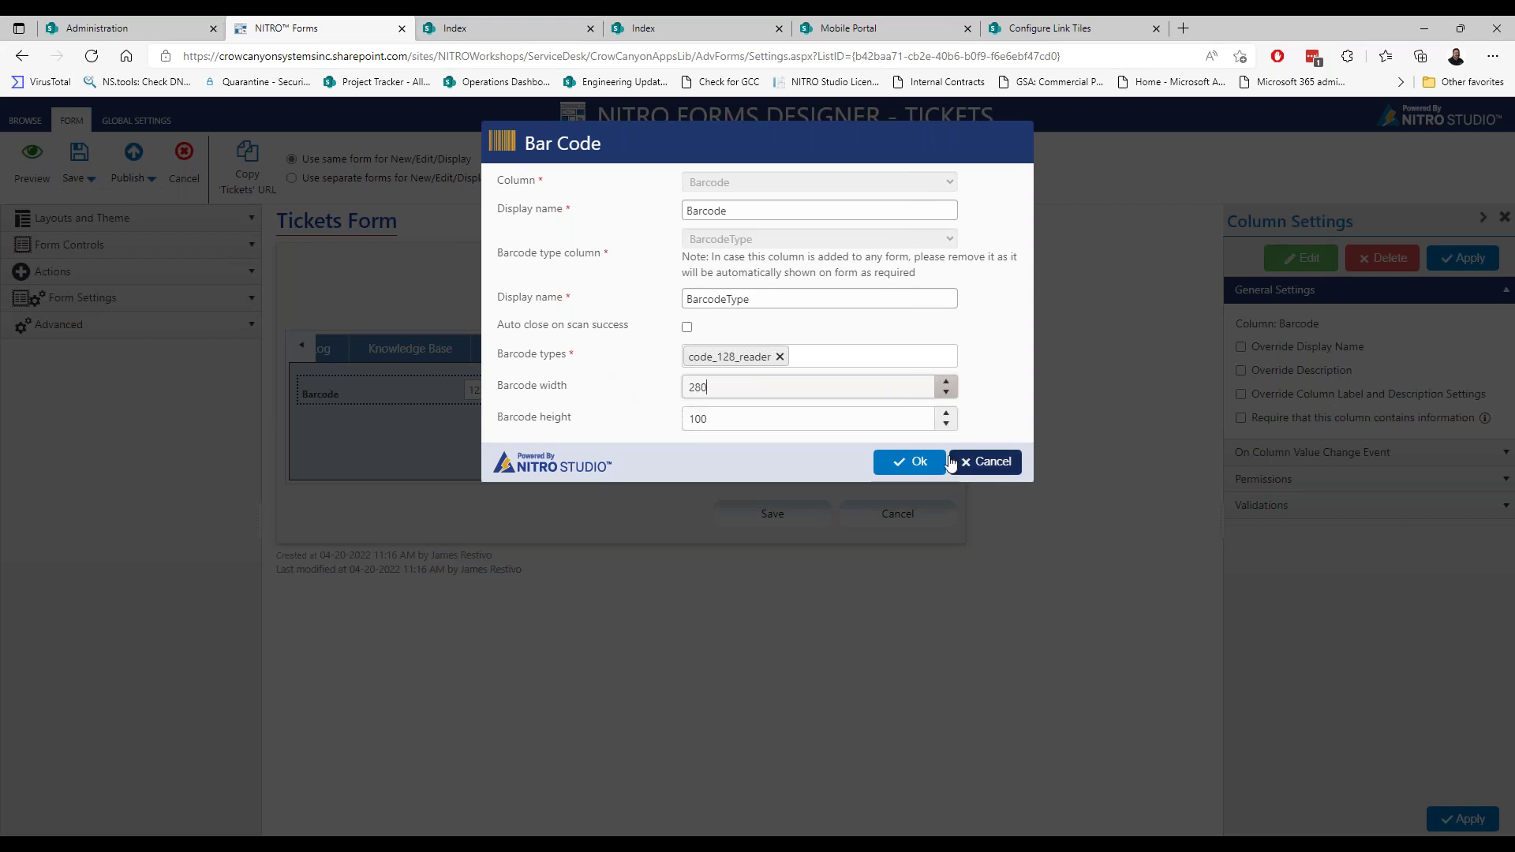
left_click(981, 464)
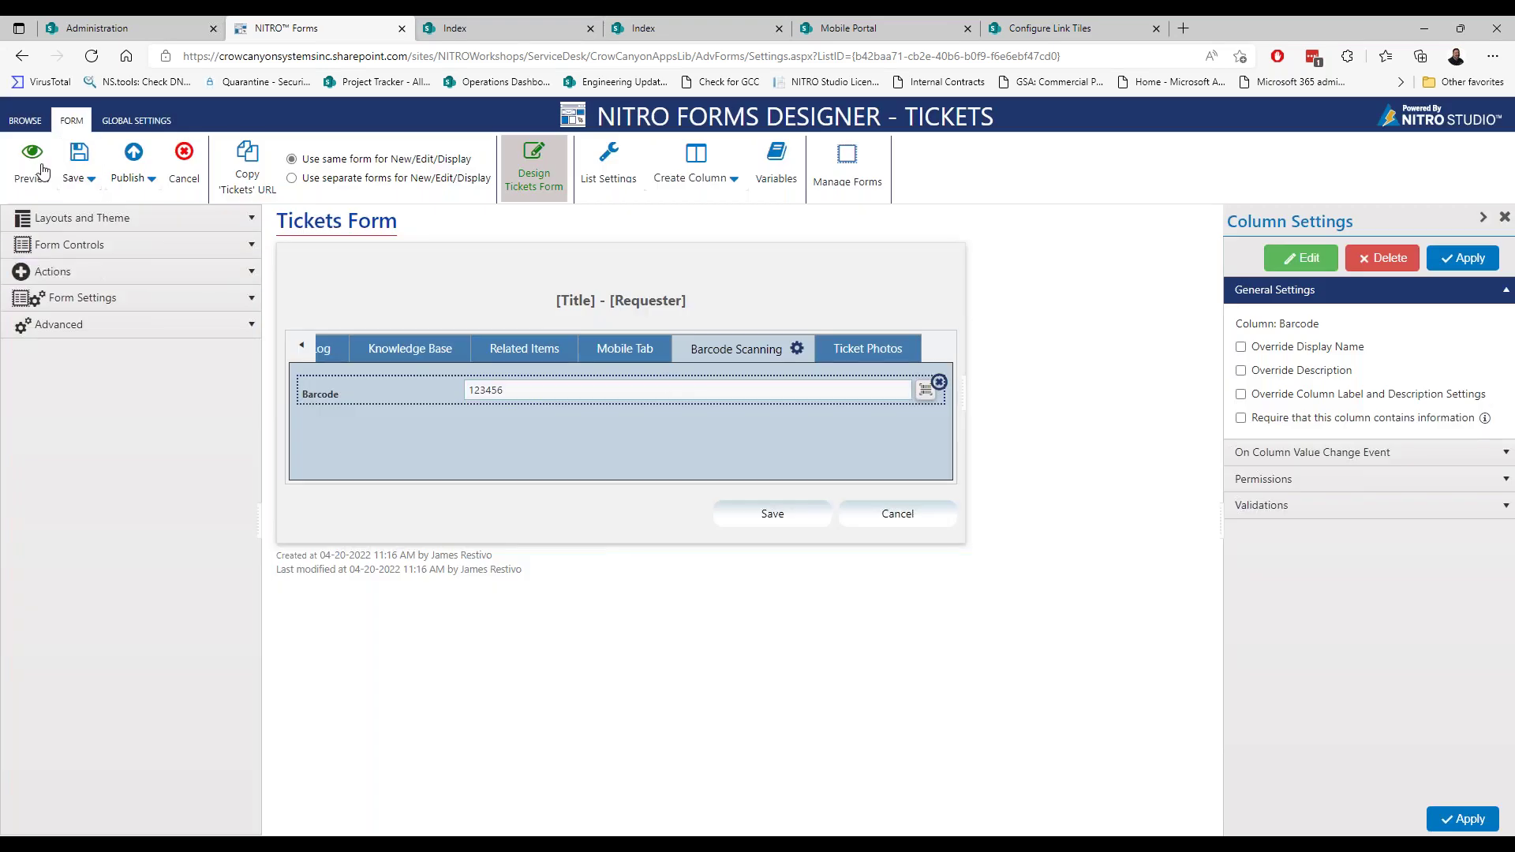
- Preview the Tickets Display Form for item 10 in the phone layout
left_click(36, 167)
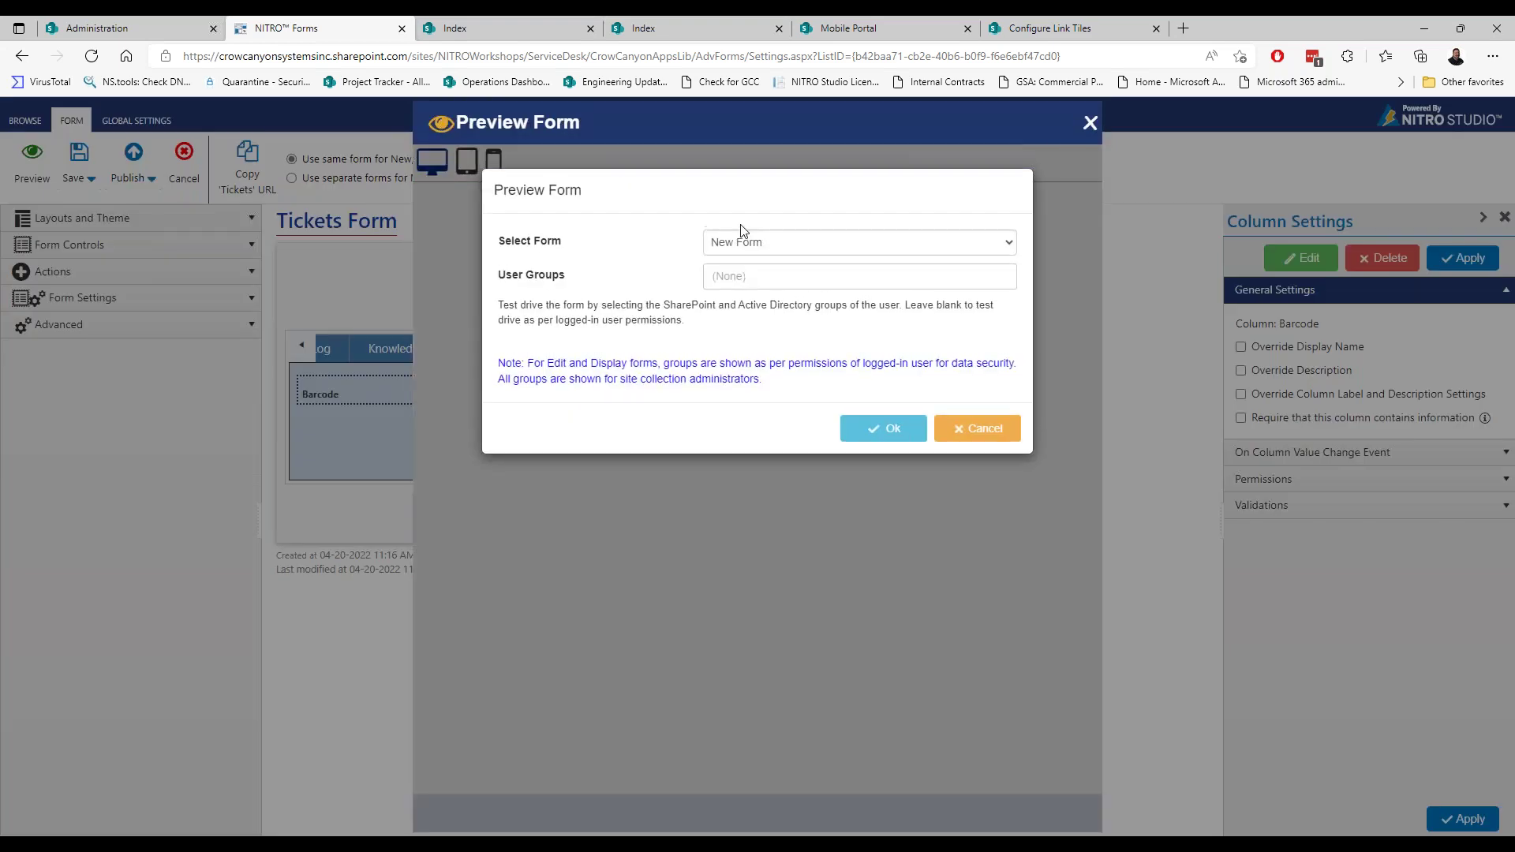
left_click(744, 243)
left_click(750, 289)
left_click(749, 275)
type("0")
key("BackSpace")
type("10")
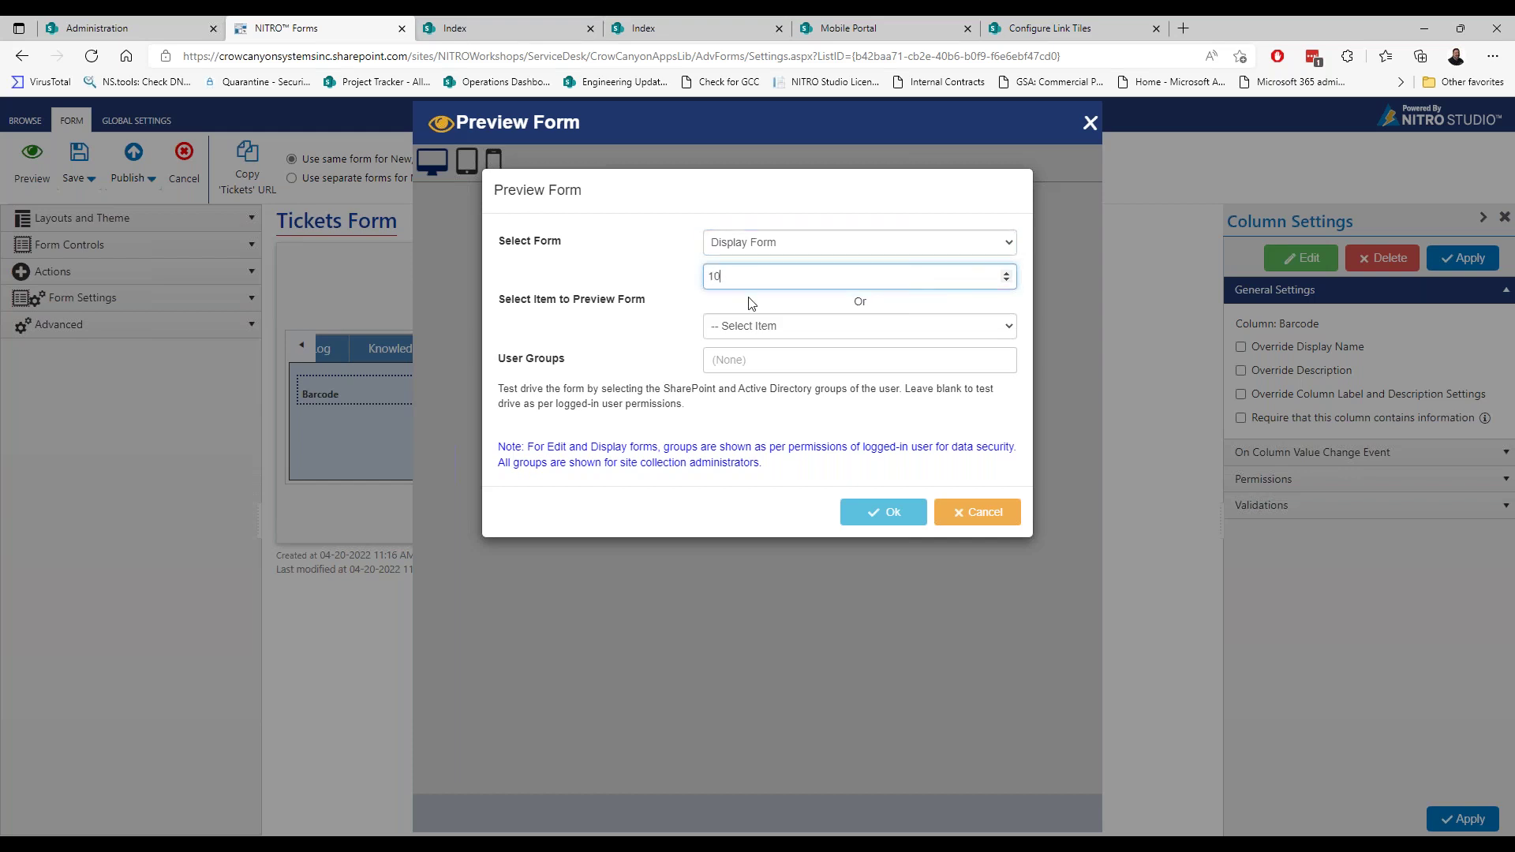
left_click(889, 513)
left_click(494, 164)
- Check the Barcode Scanning, Ticket Photos and Mobile Tab sections in the phone preview, and close the preview
left_click(732, 236)
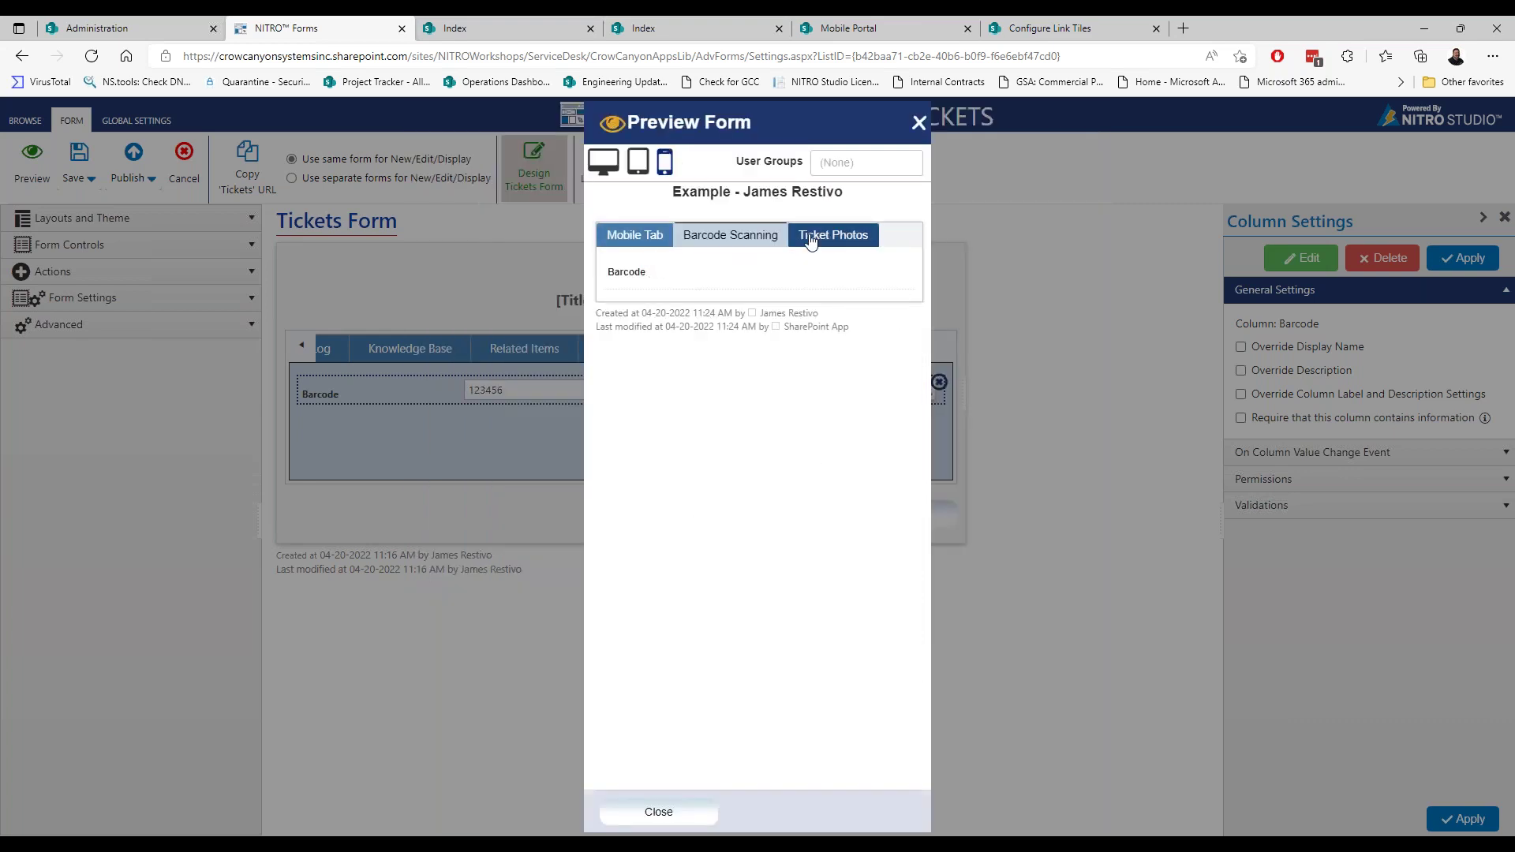
left_click(834, 236)
left_click(742, 237)
left_click(659, 241)
left_click(702, 241)
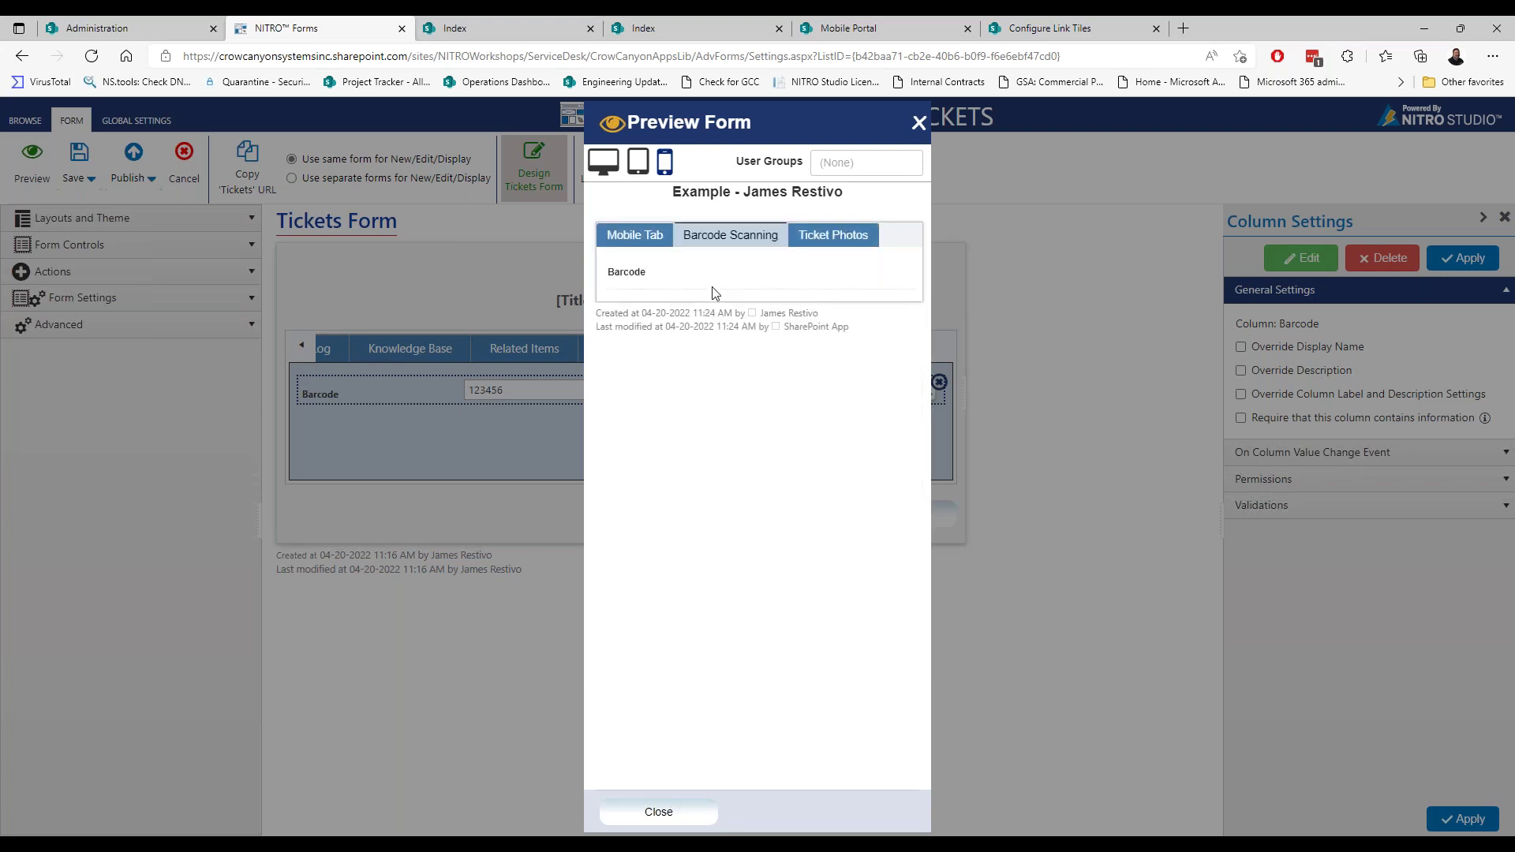
left_click(917, 124)
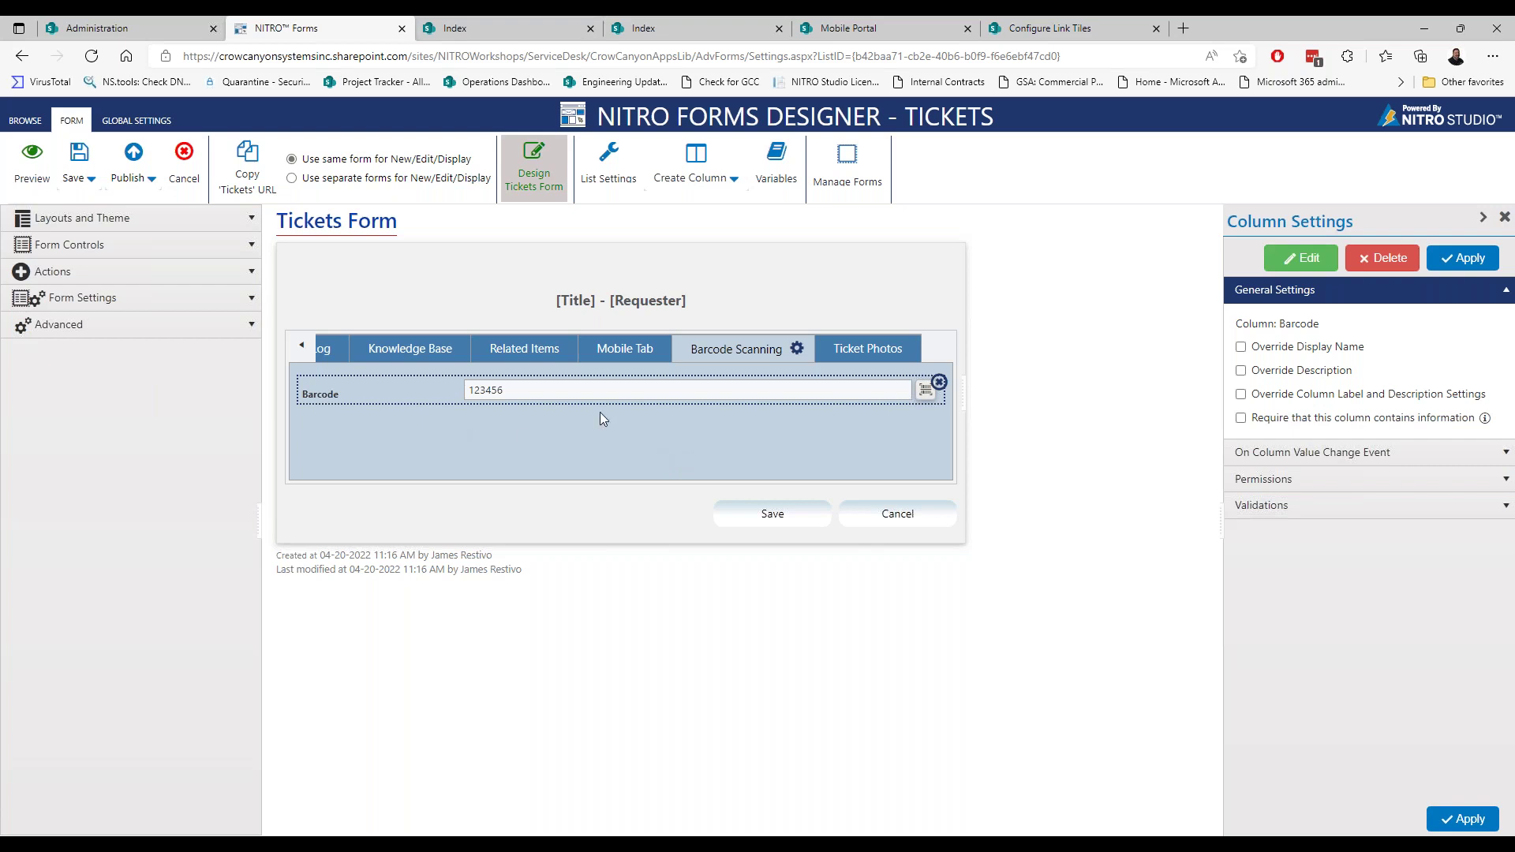
- Review the settings of Mobile Tab, Barcode Scanning and Ticket Photos in the form designer, and return to the Mobile Portal page
left_click(627, 356)
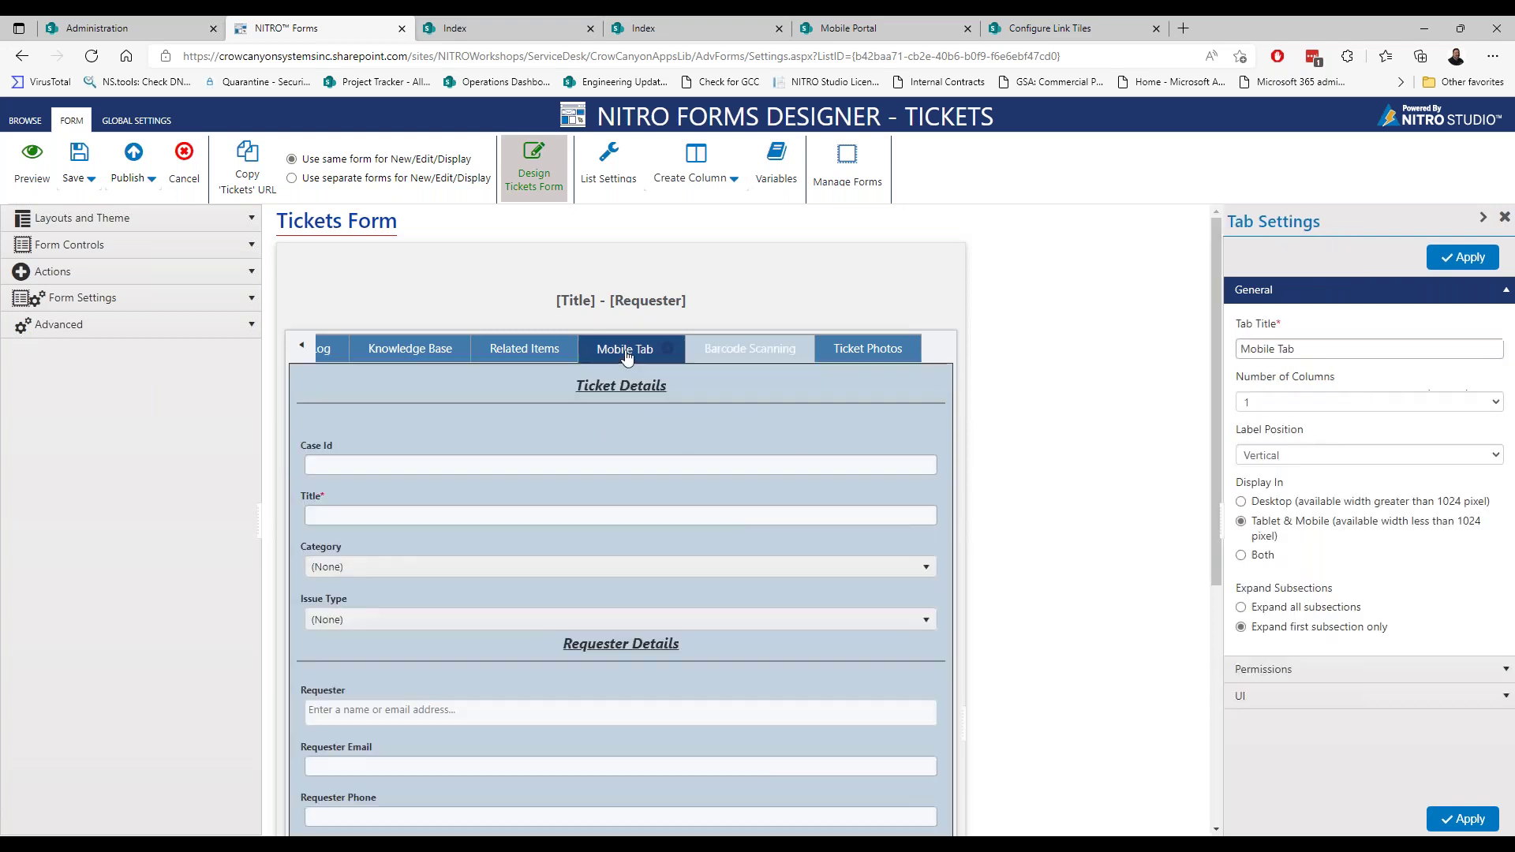
left_click(711, 357)
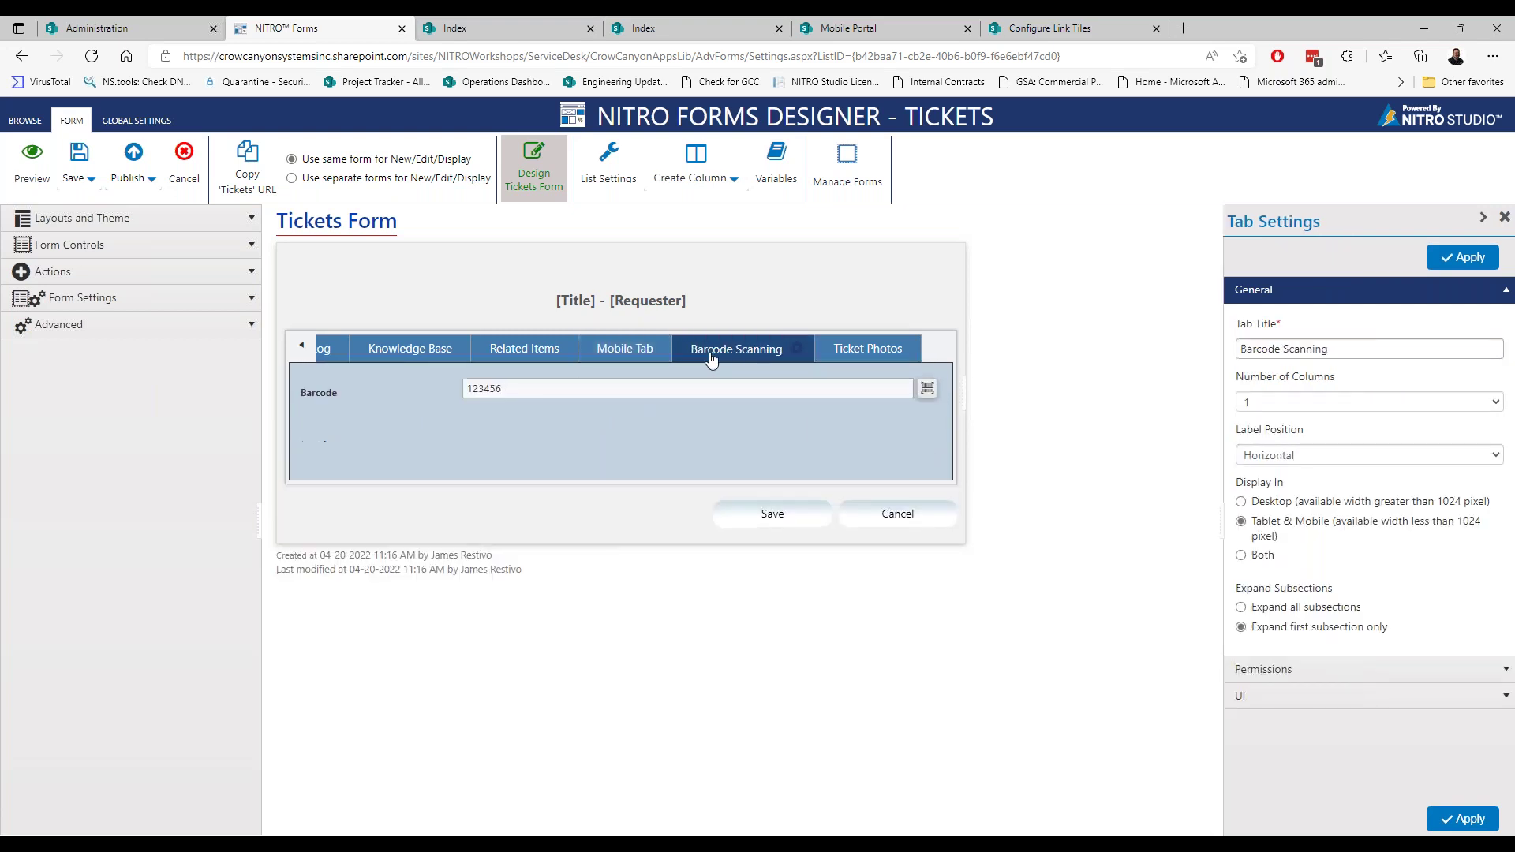
left_click(835, 355)
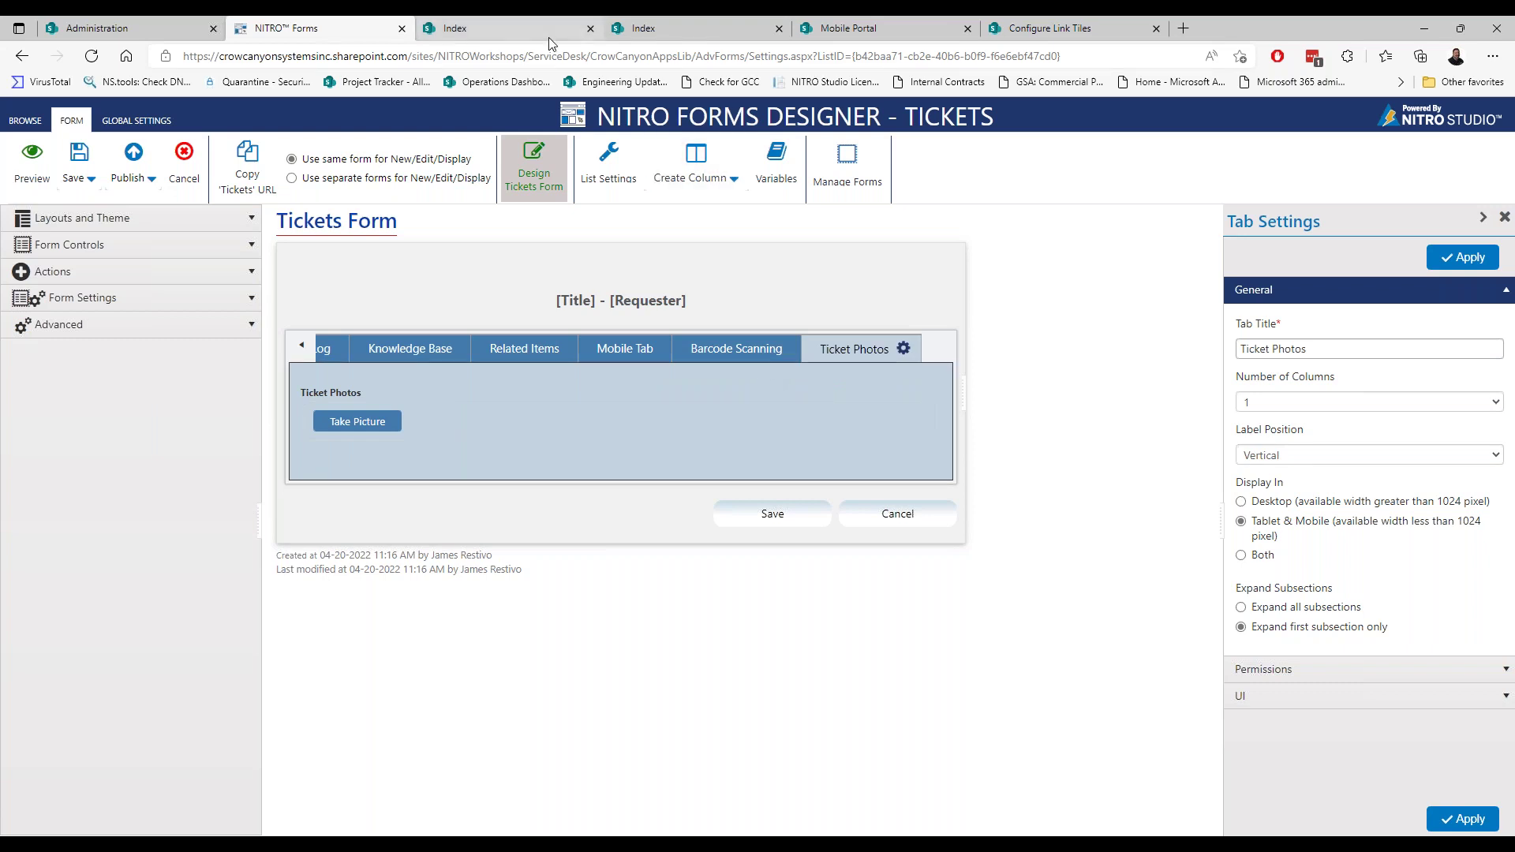
left_click(863, 28)
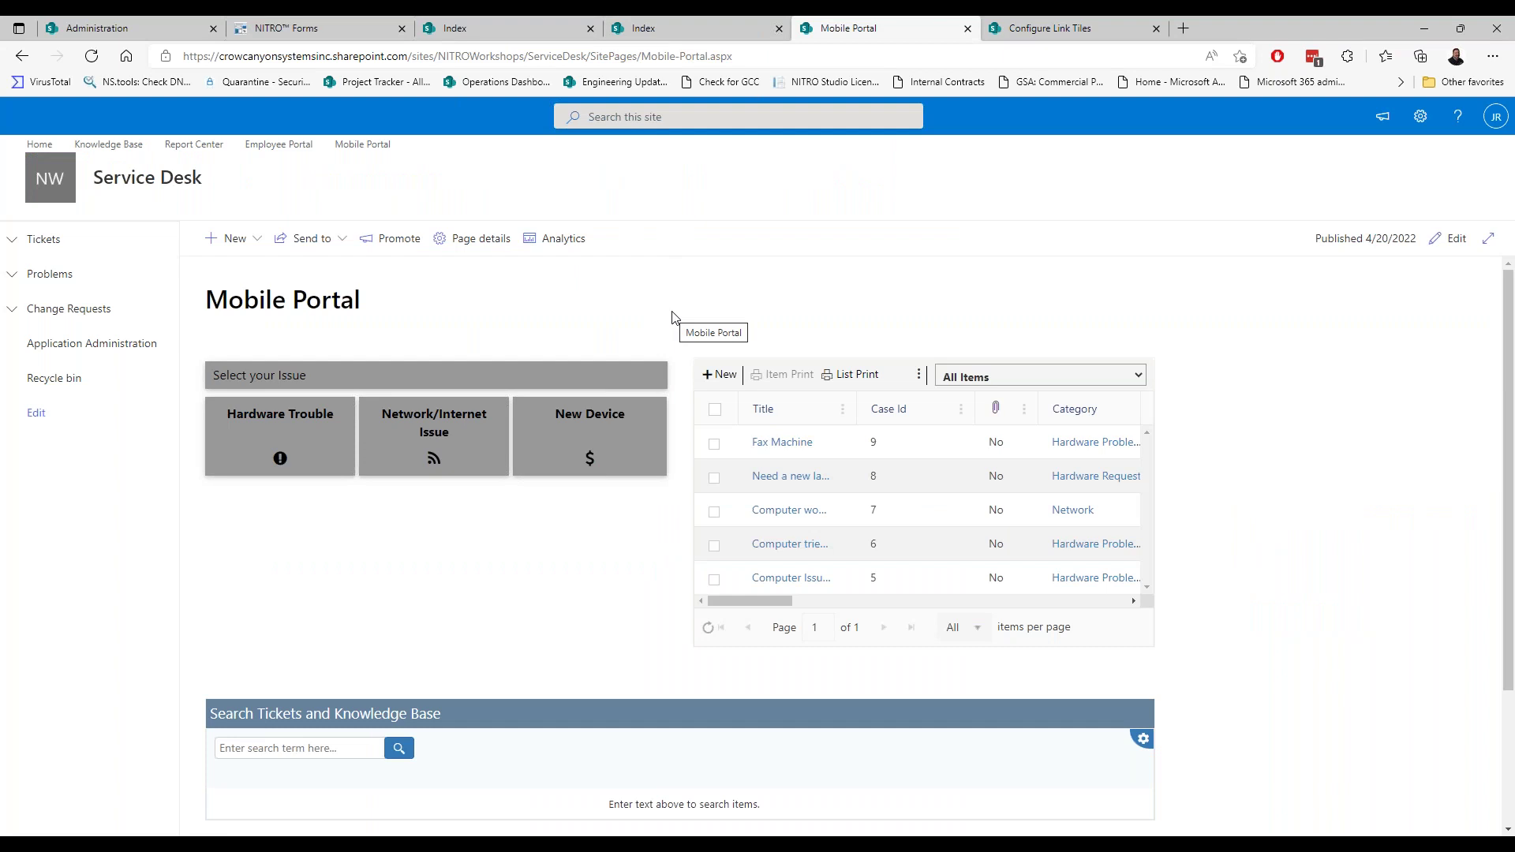
- Review the Portal Index page in the 450-pixel-wide responsive view, from Quick Tickets to Search Tickets, and check its navigation links
left_click(686, 29)
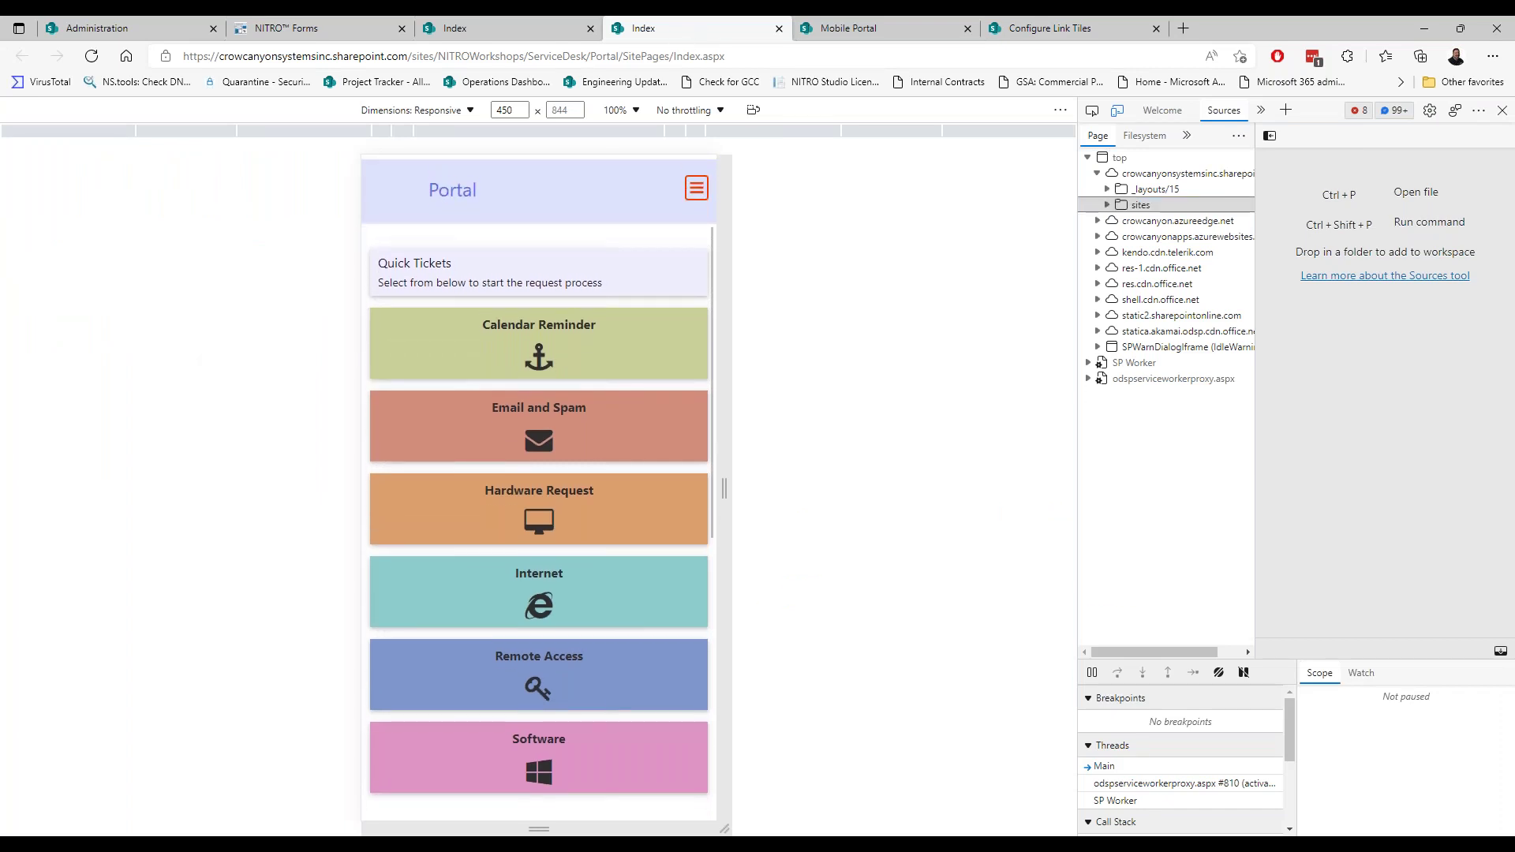
scroll(539, 489, "down", 3)
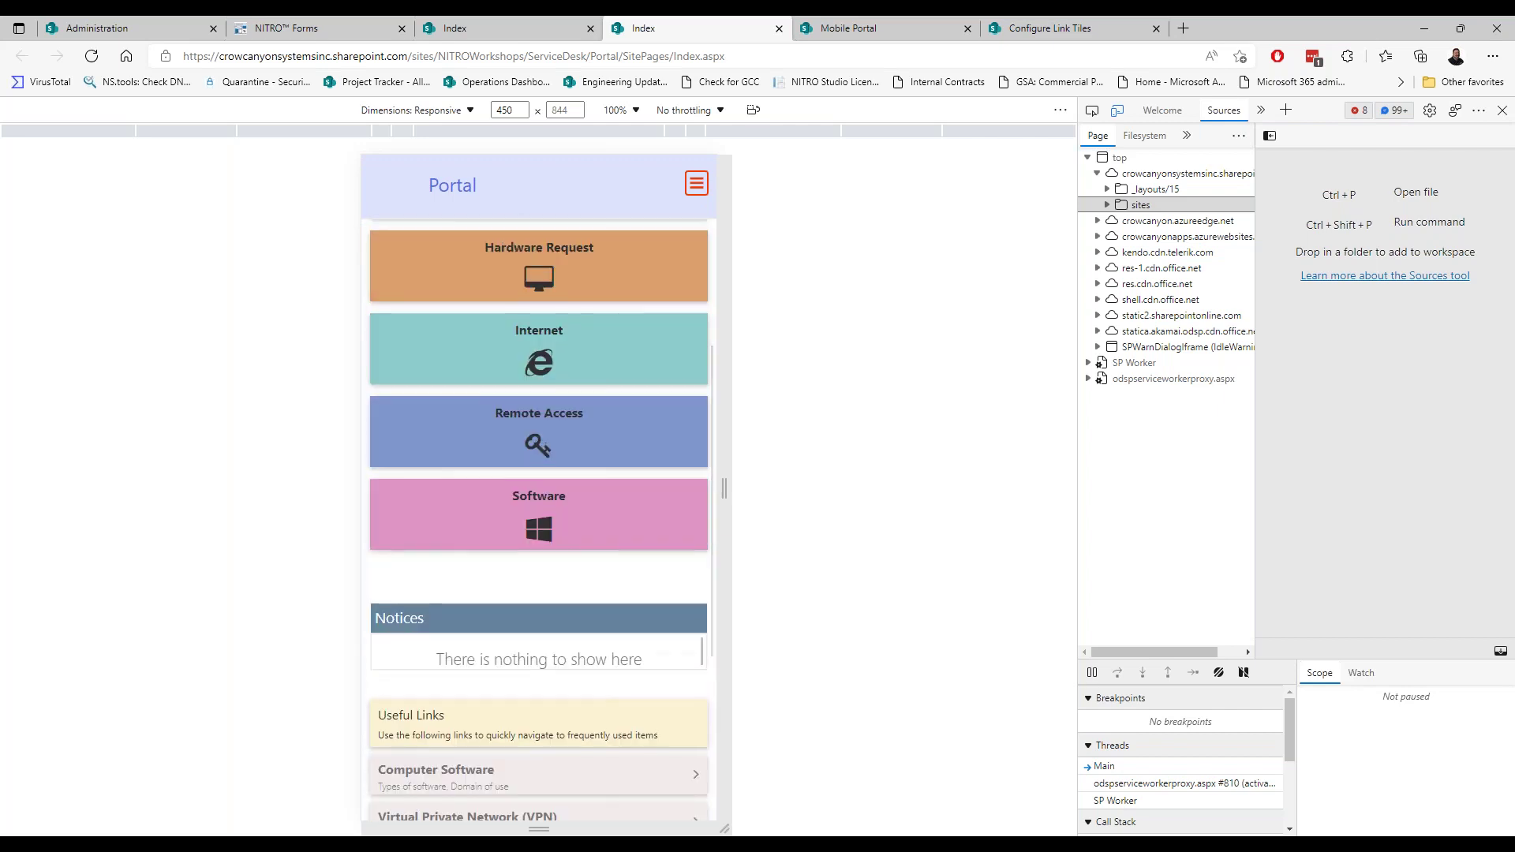
scroll(539, 489, "down", 4)
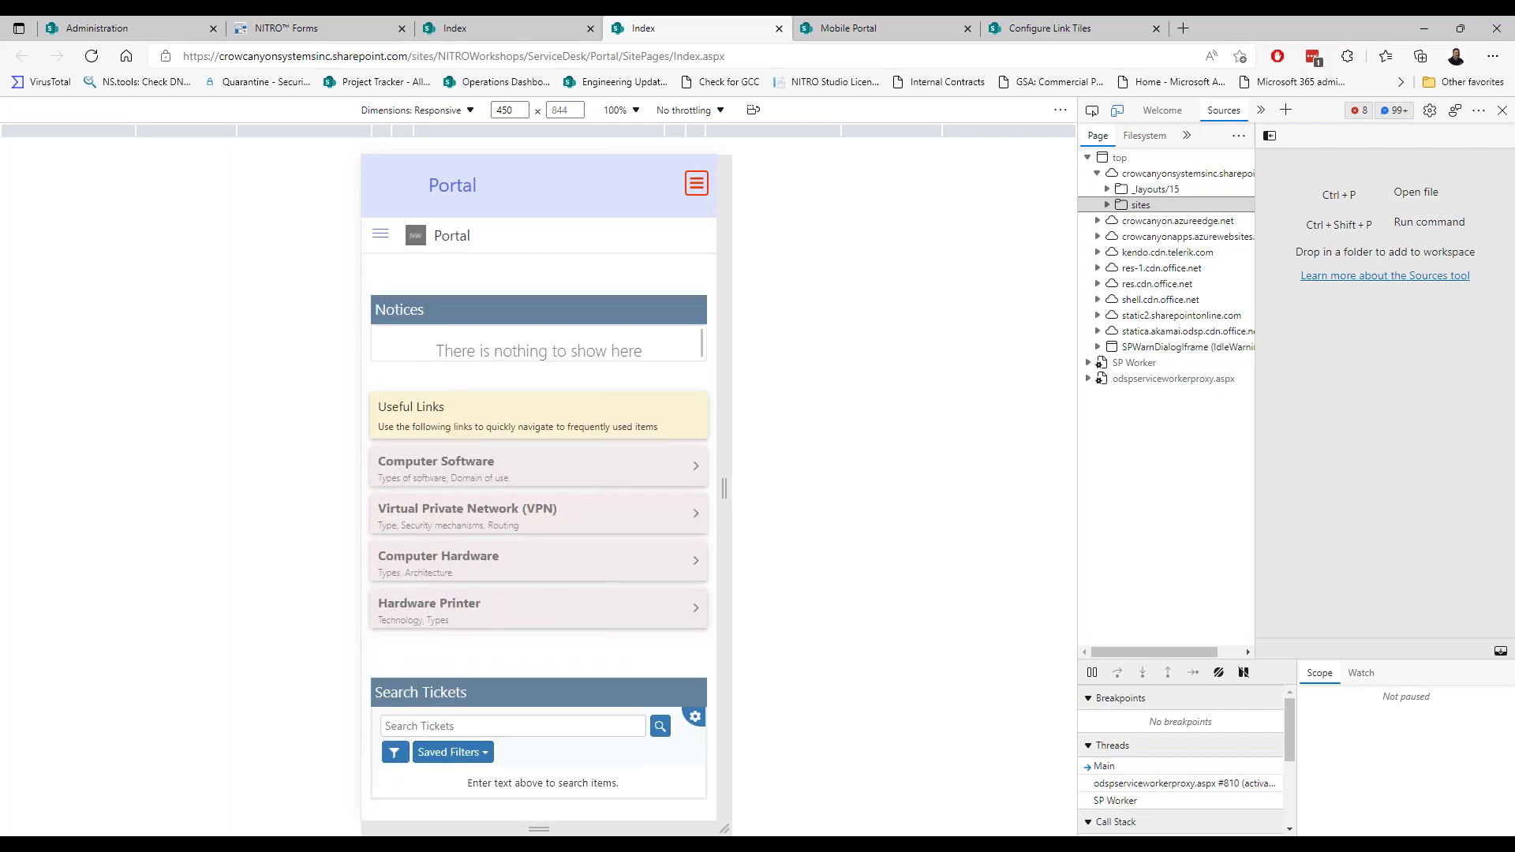
scroll(539, 489, "up", 3)
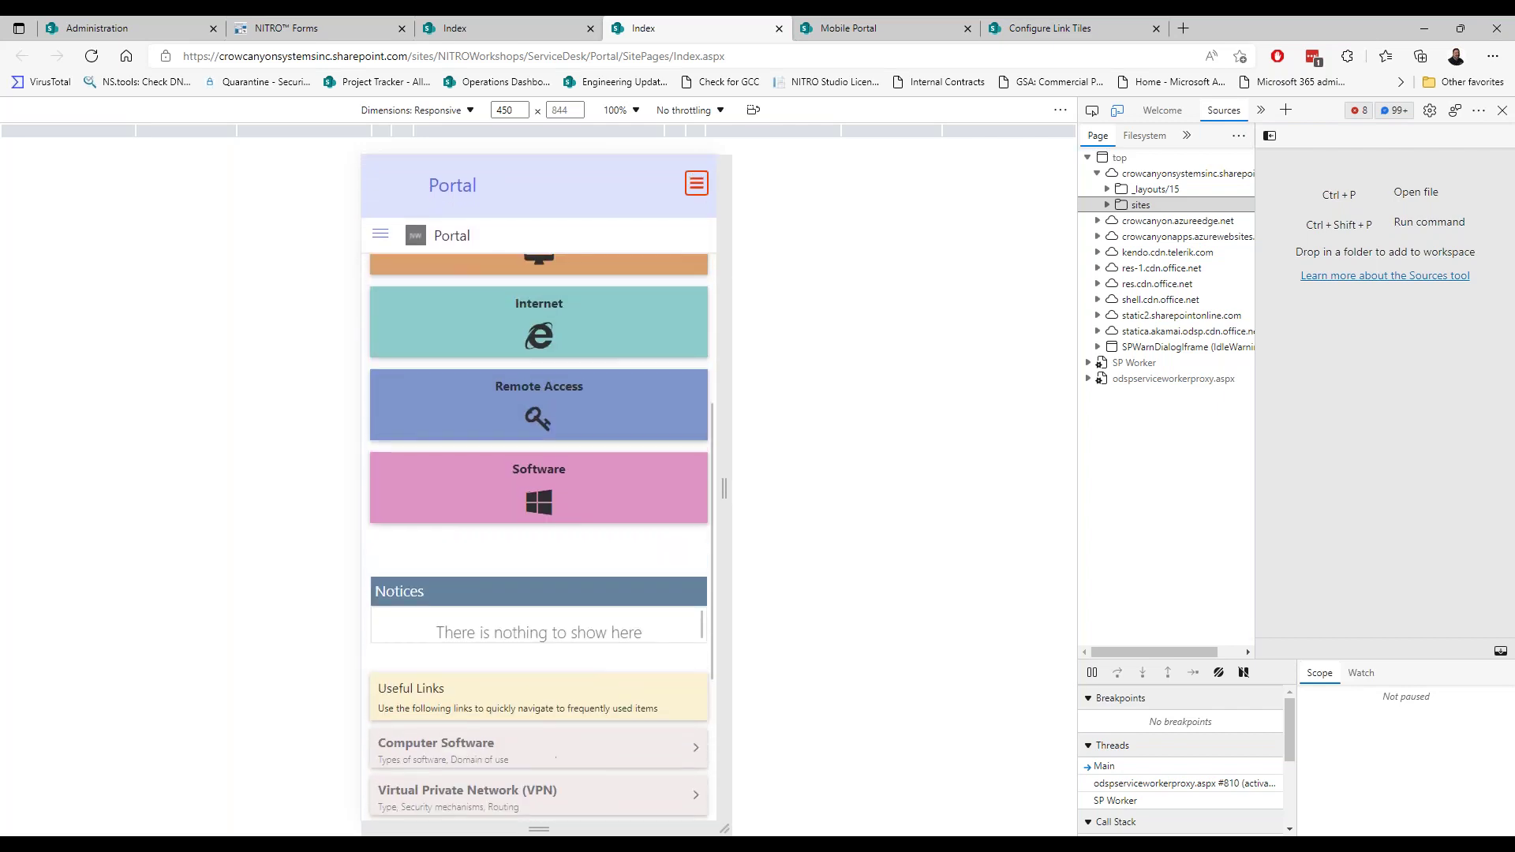
scroll(539, 489, "up", 3)
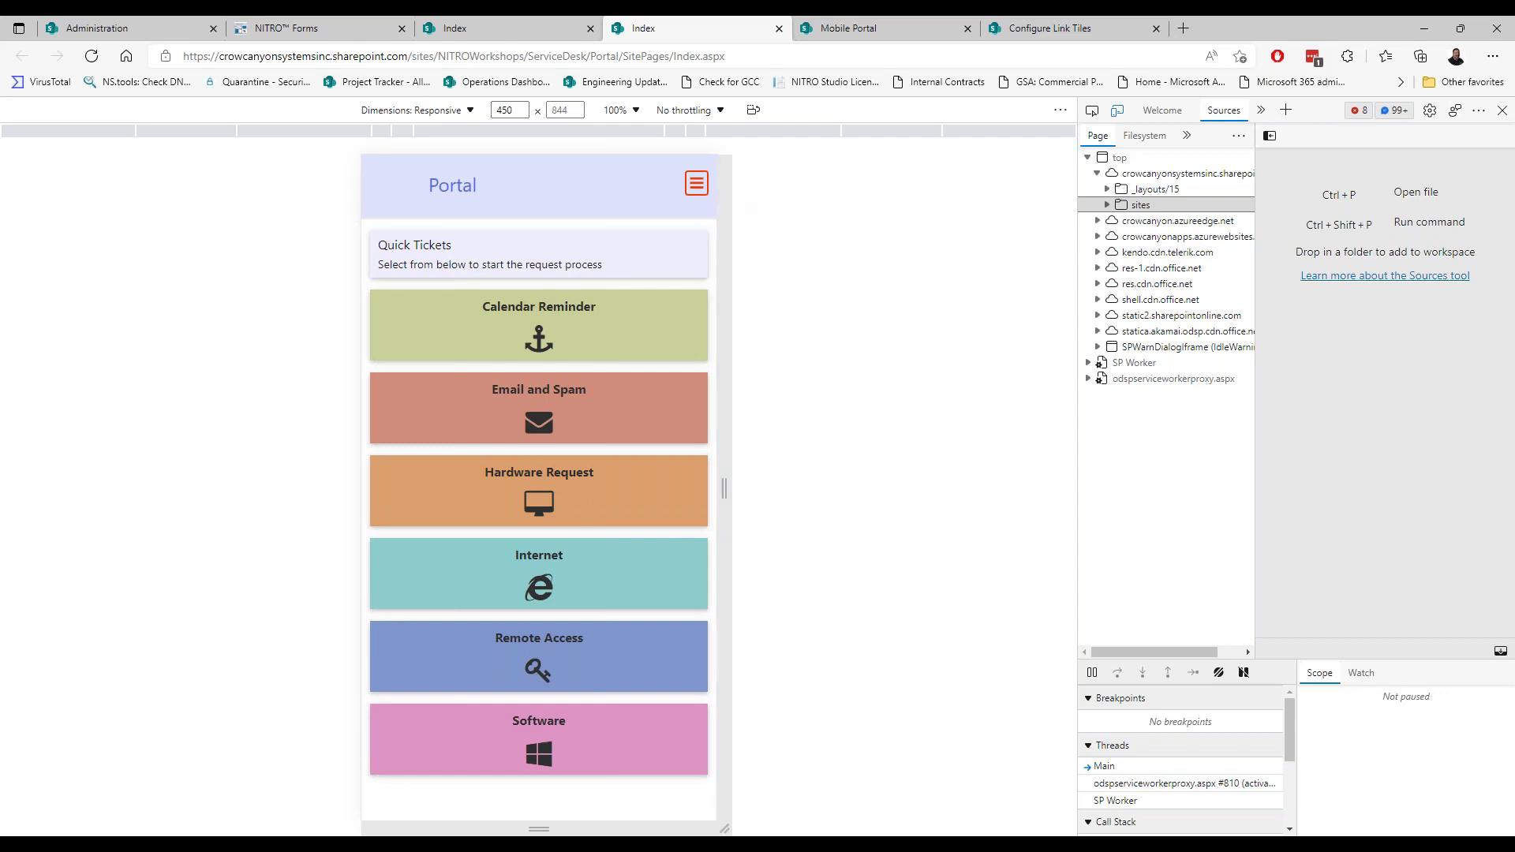
left_click(696, 183)
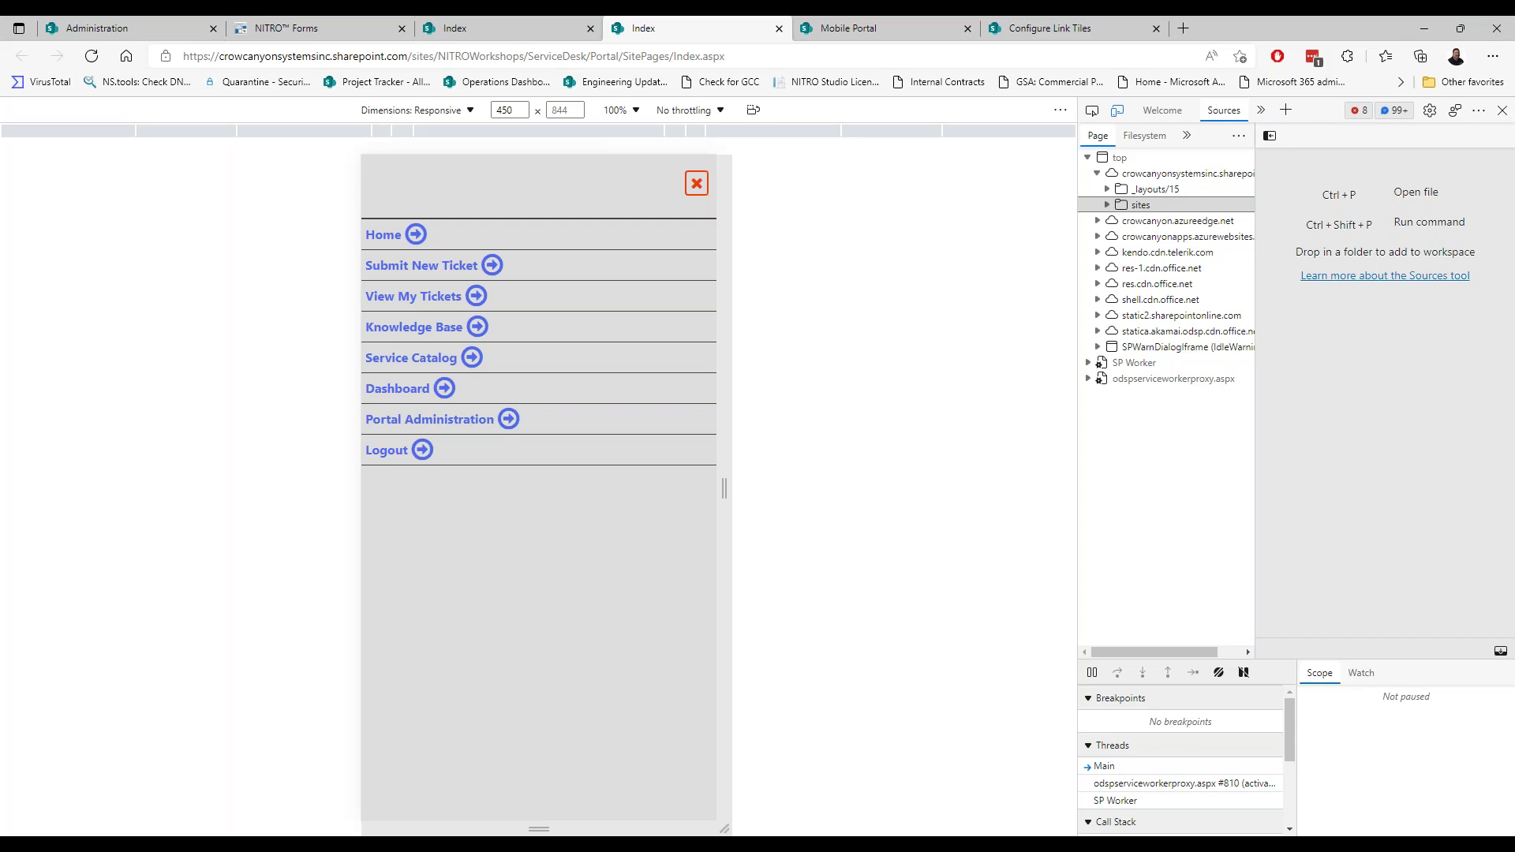
left_click(696, 183)
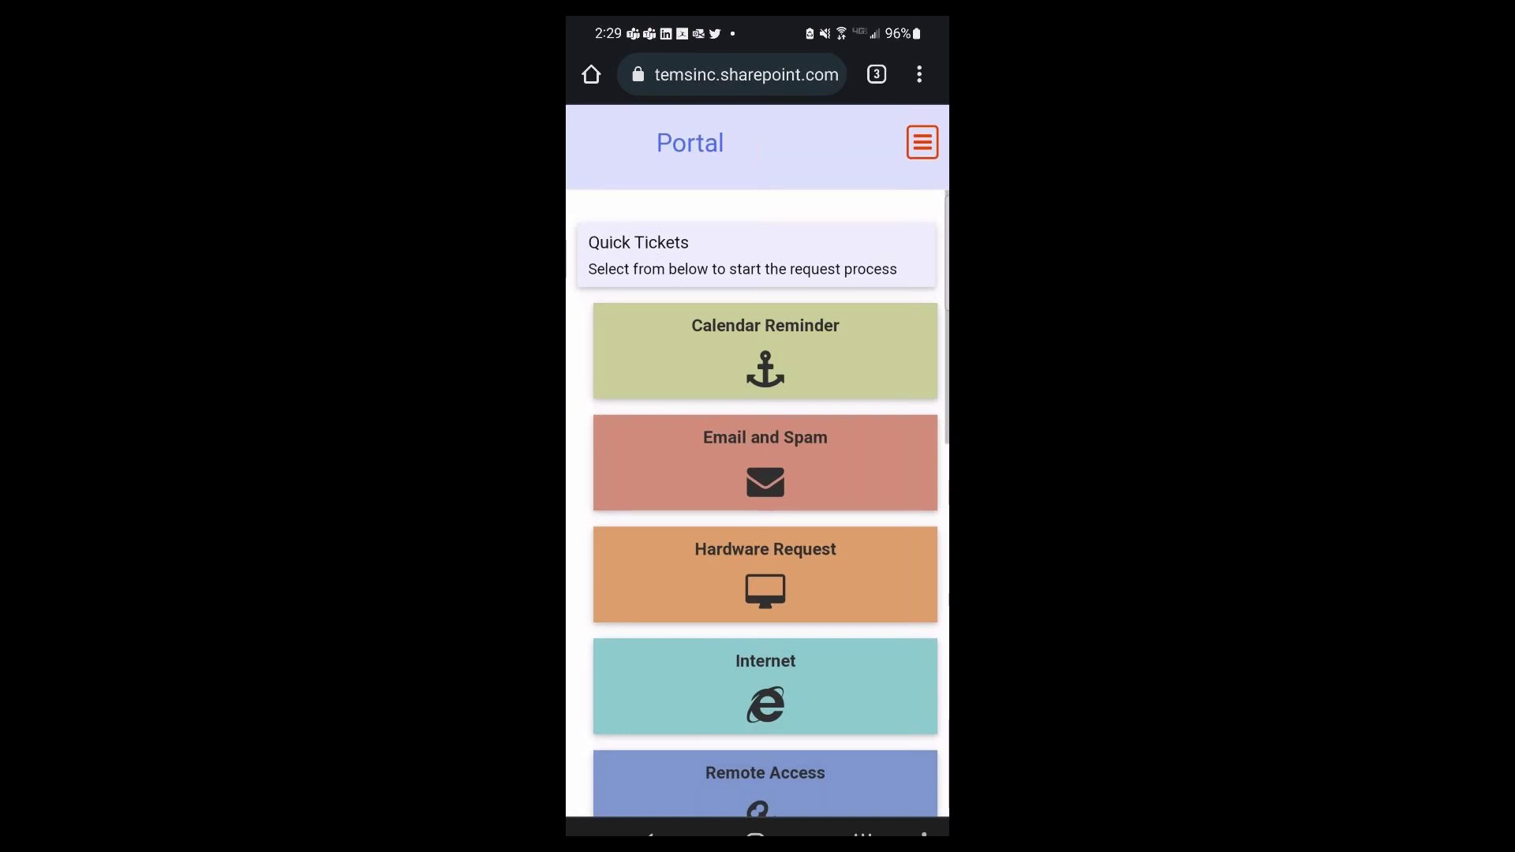
- Examine the Portal page on the phone, including Quick Tickets, Notices, Useful Links and Search Tickets
scroll(758, 505, "down", 5)
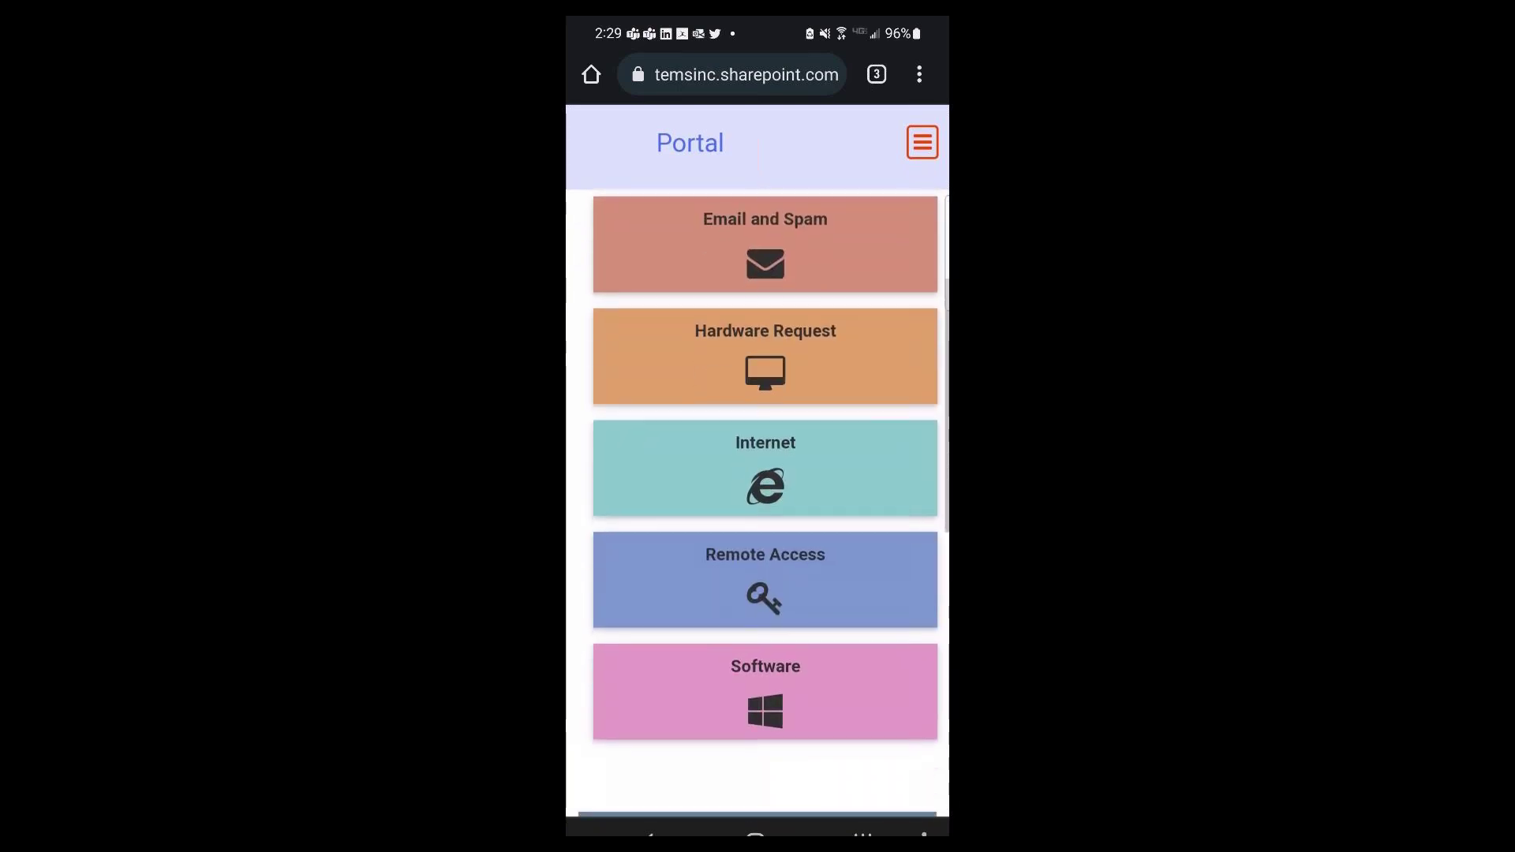
scroll(757, 504, "down", 5)
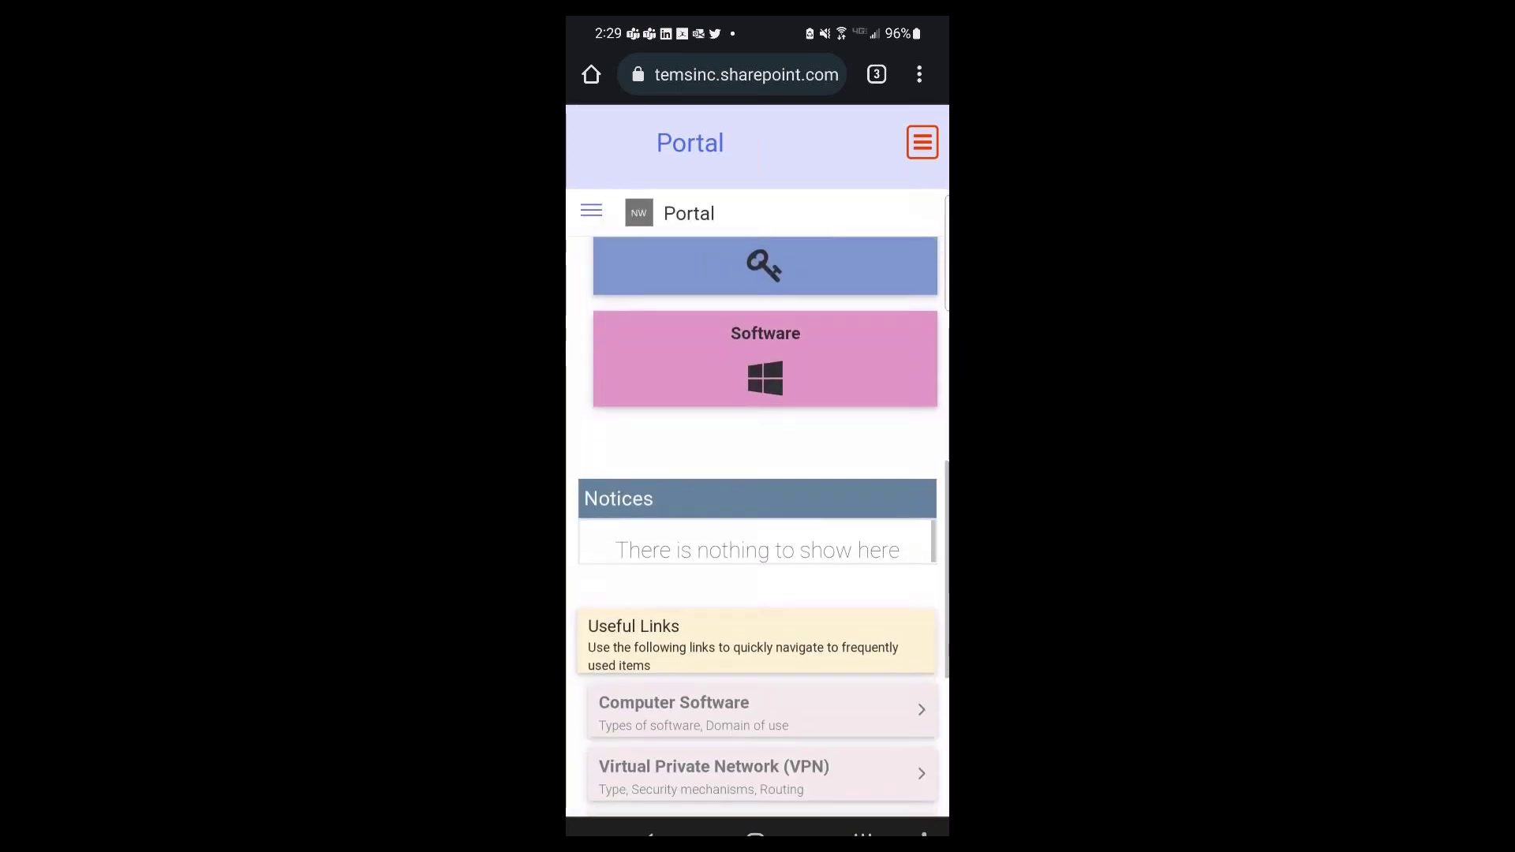
scroll(758, 505, "down", 4)
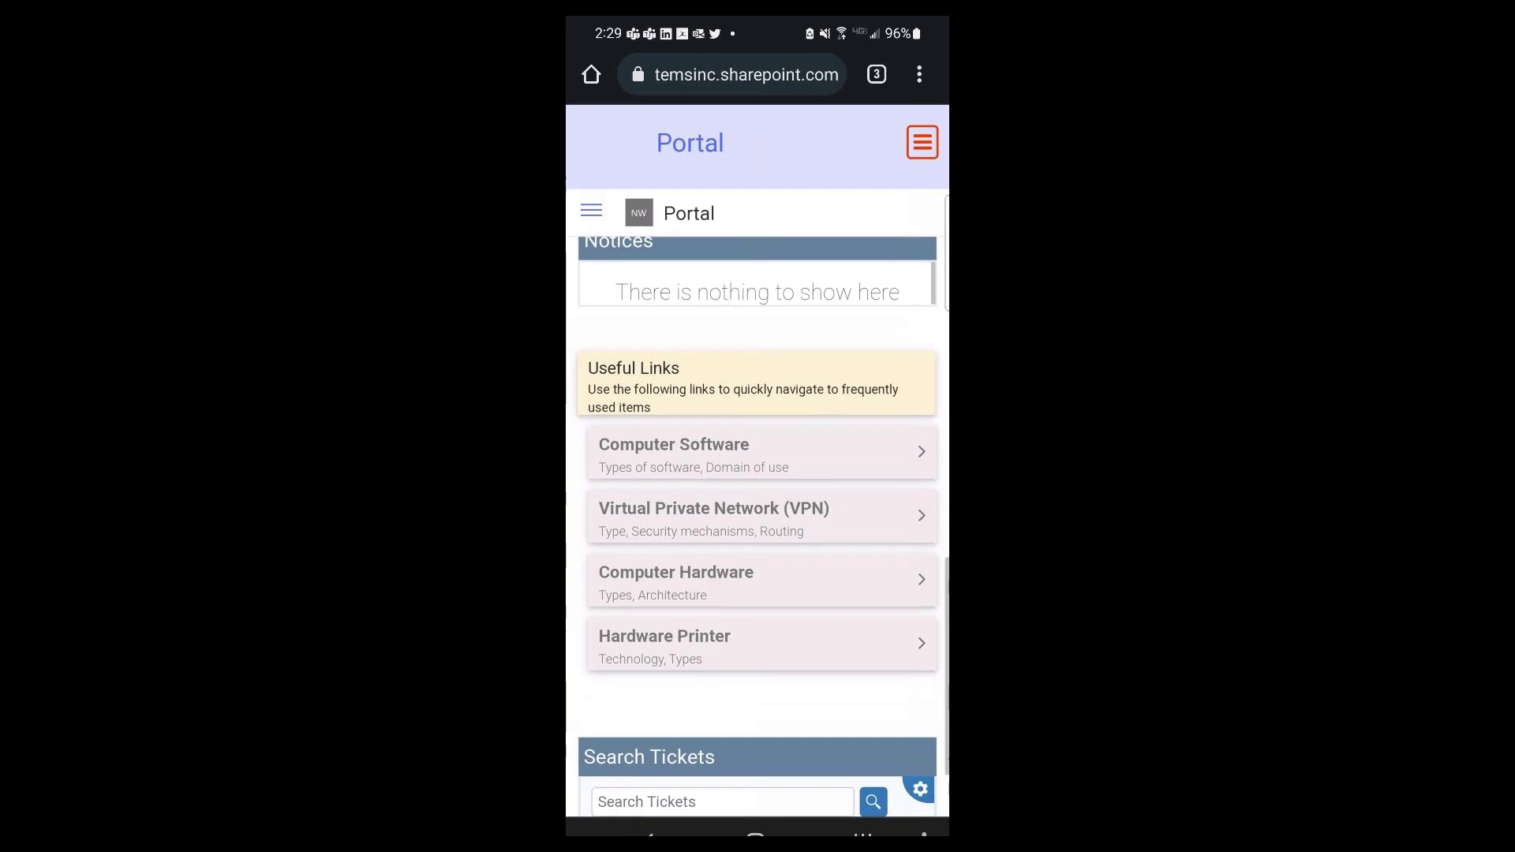
scroll(757, 505, "up", 10)
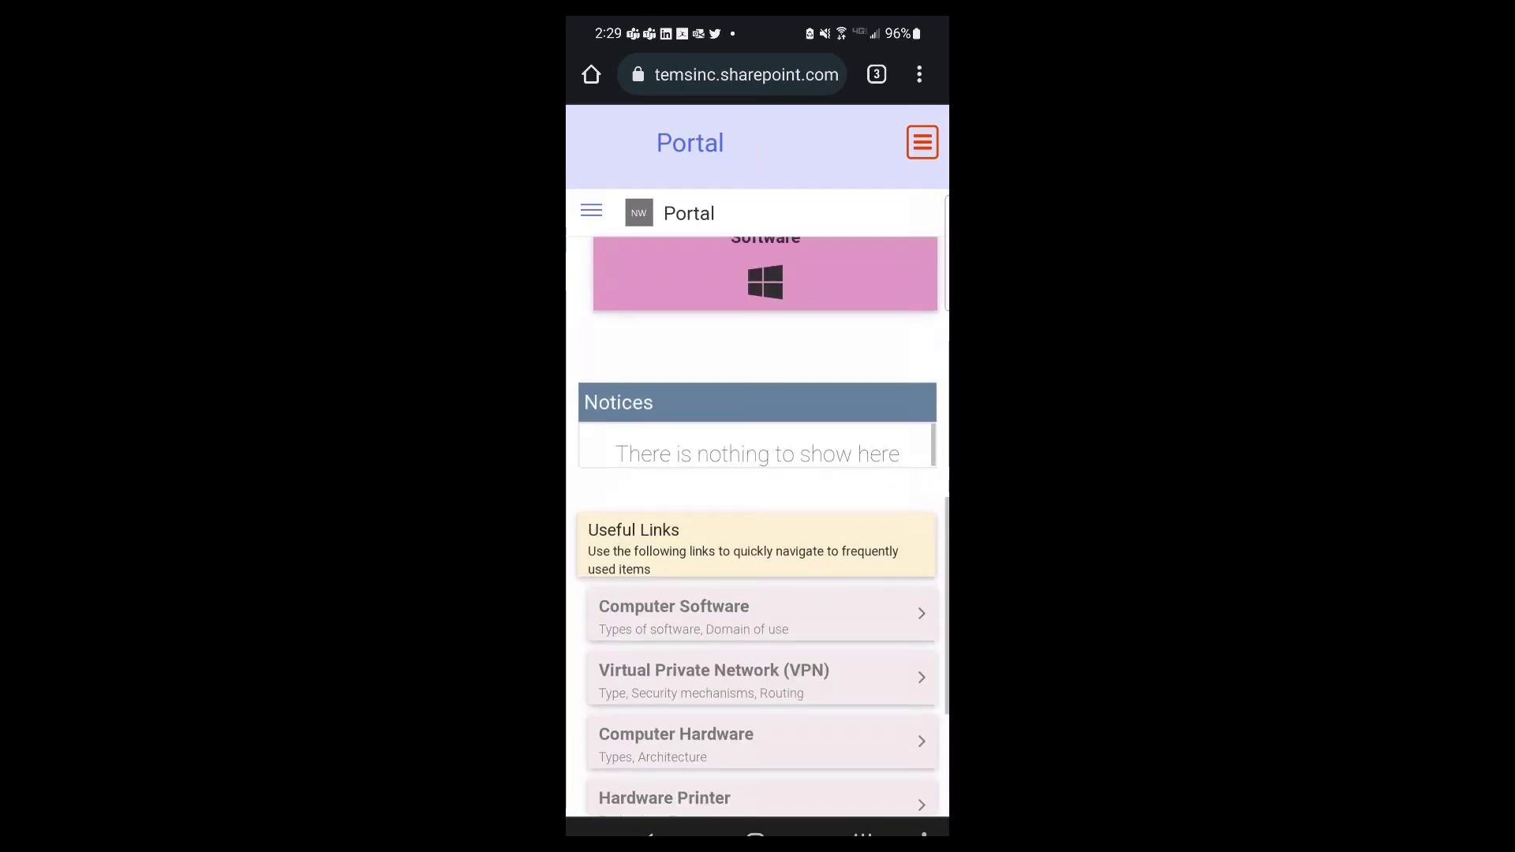
scroll(757, 505, "up", 2)
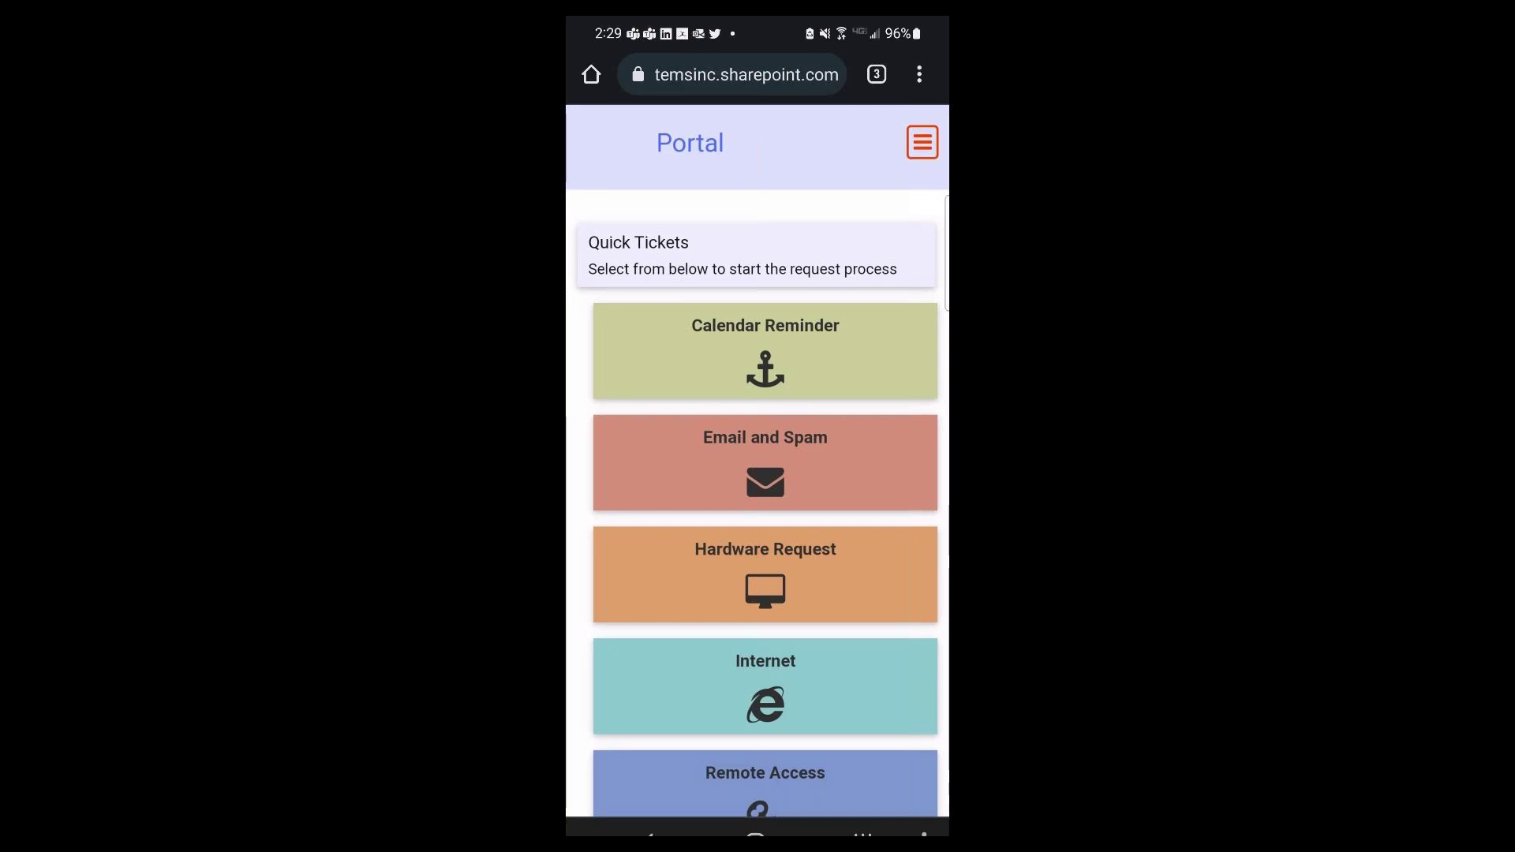
scroll(757, 504, "down", 5)
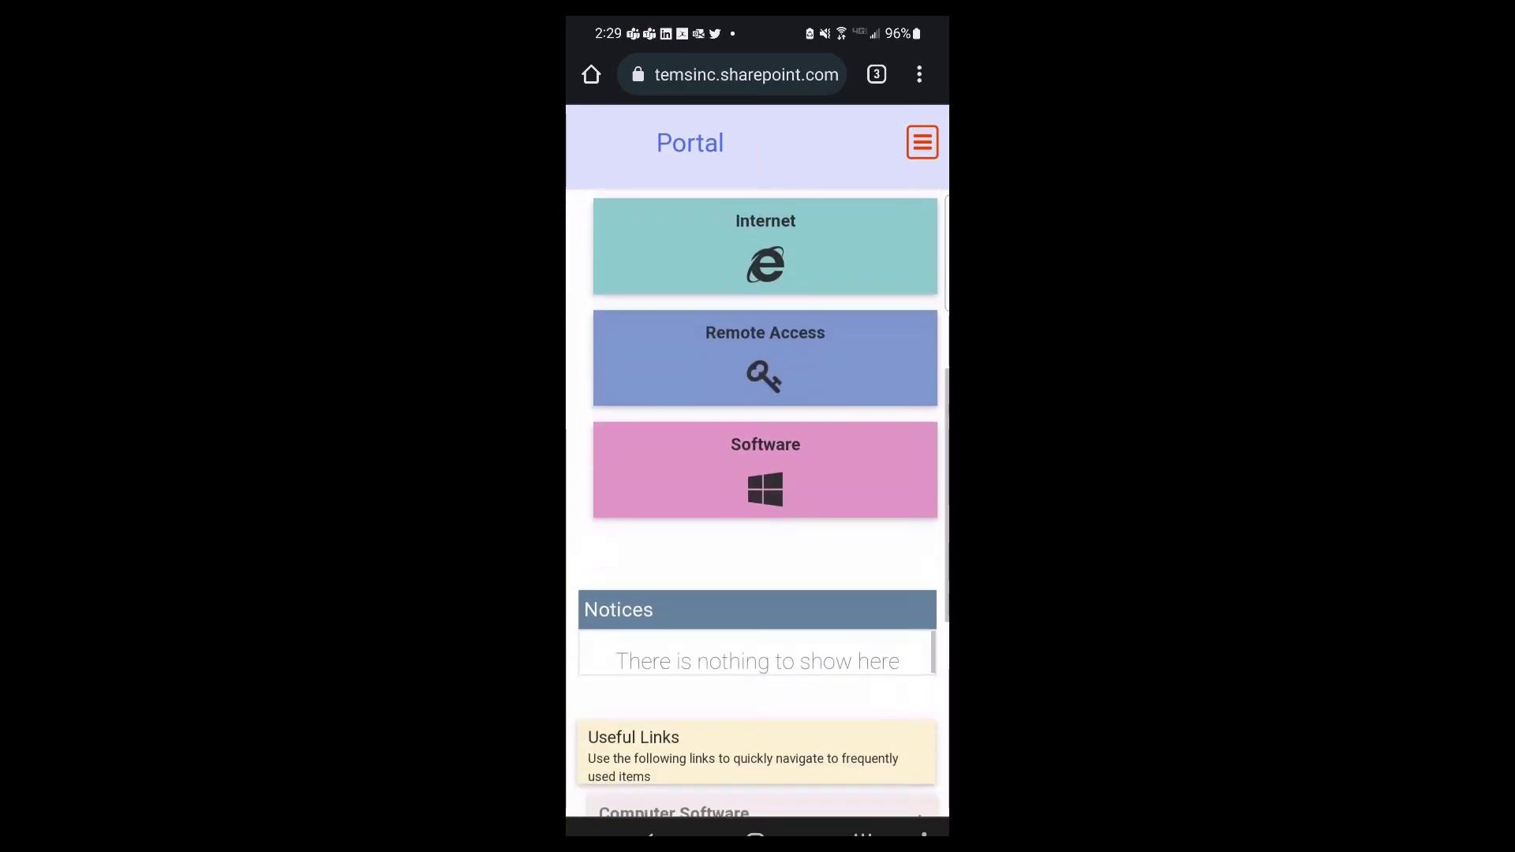
scroll(758, 505, "down", 4)
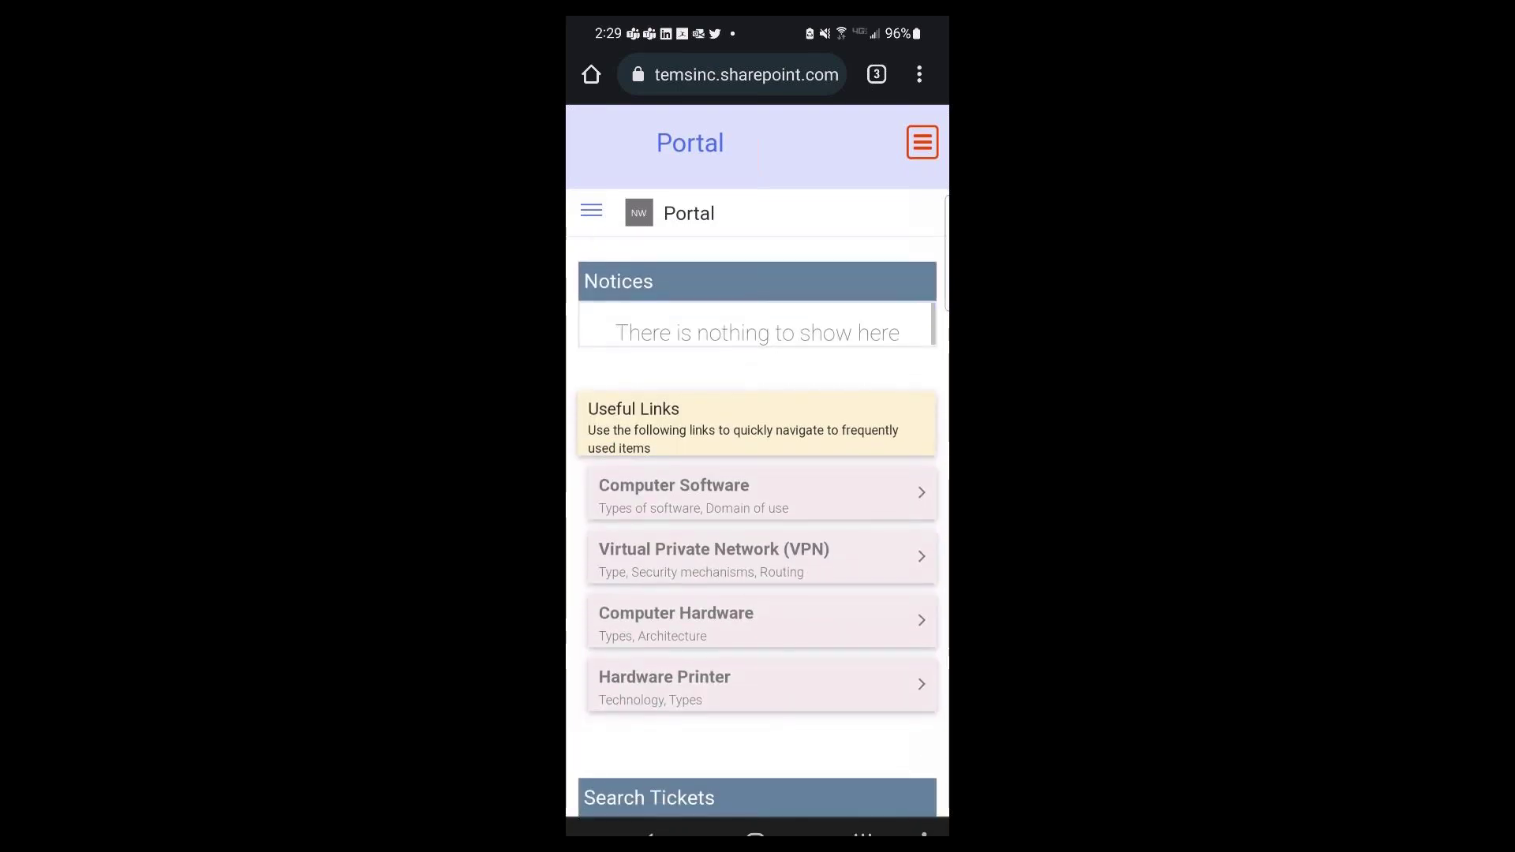
scroll(757, 505, "down", 2)
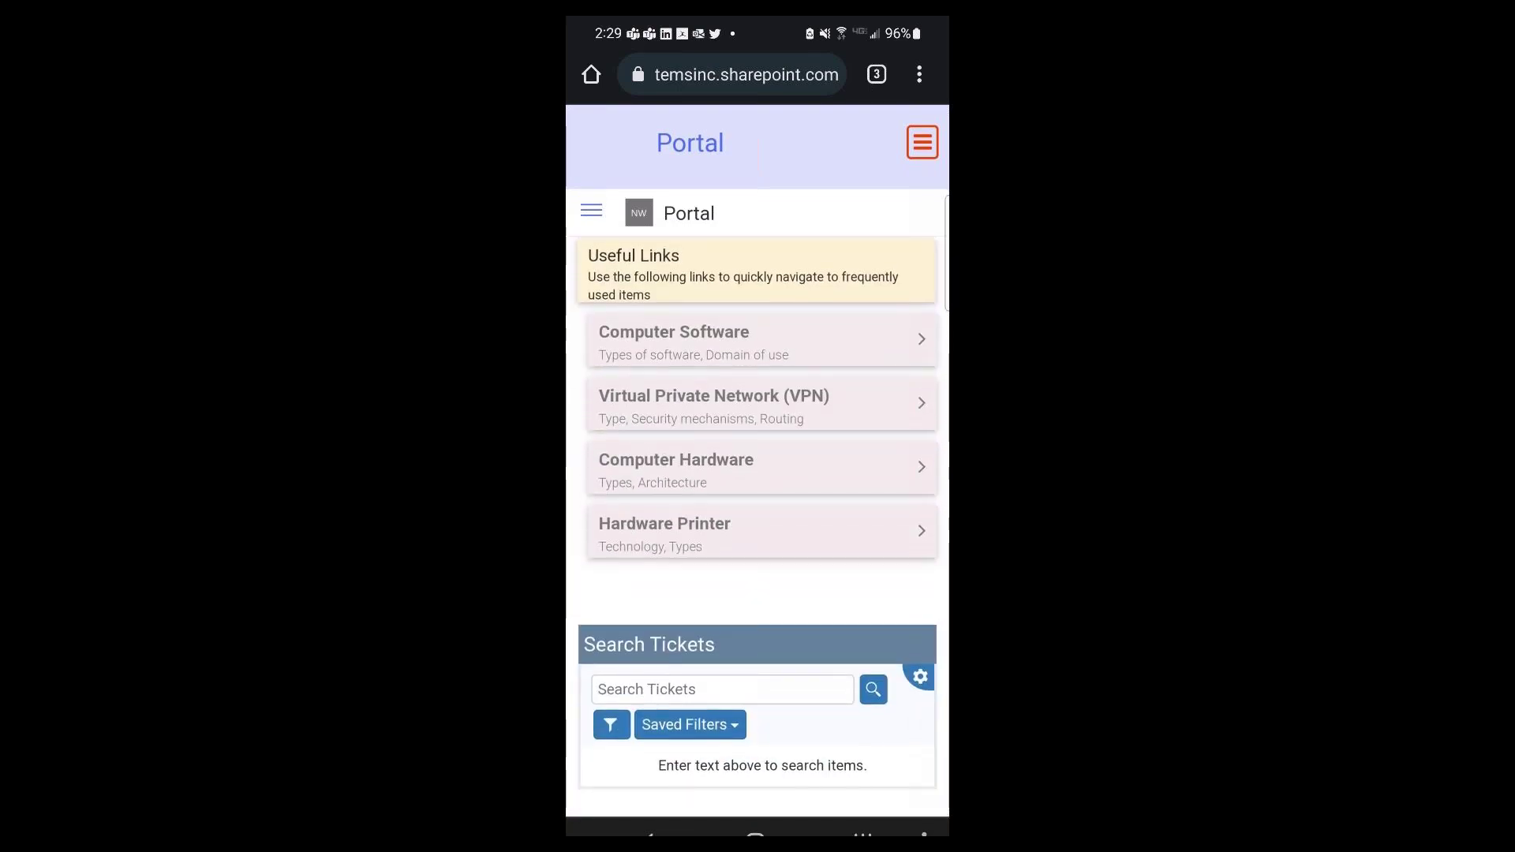
scroll(757, 504, "up", 6)
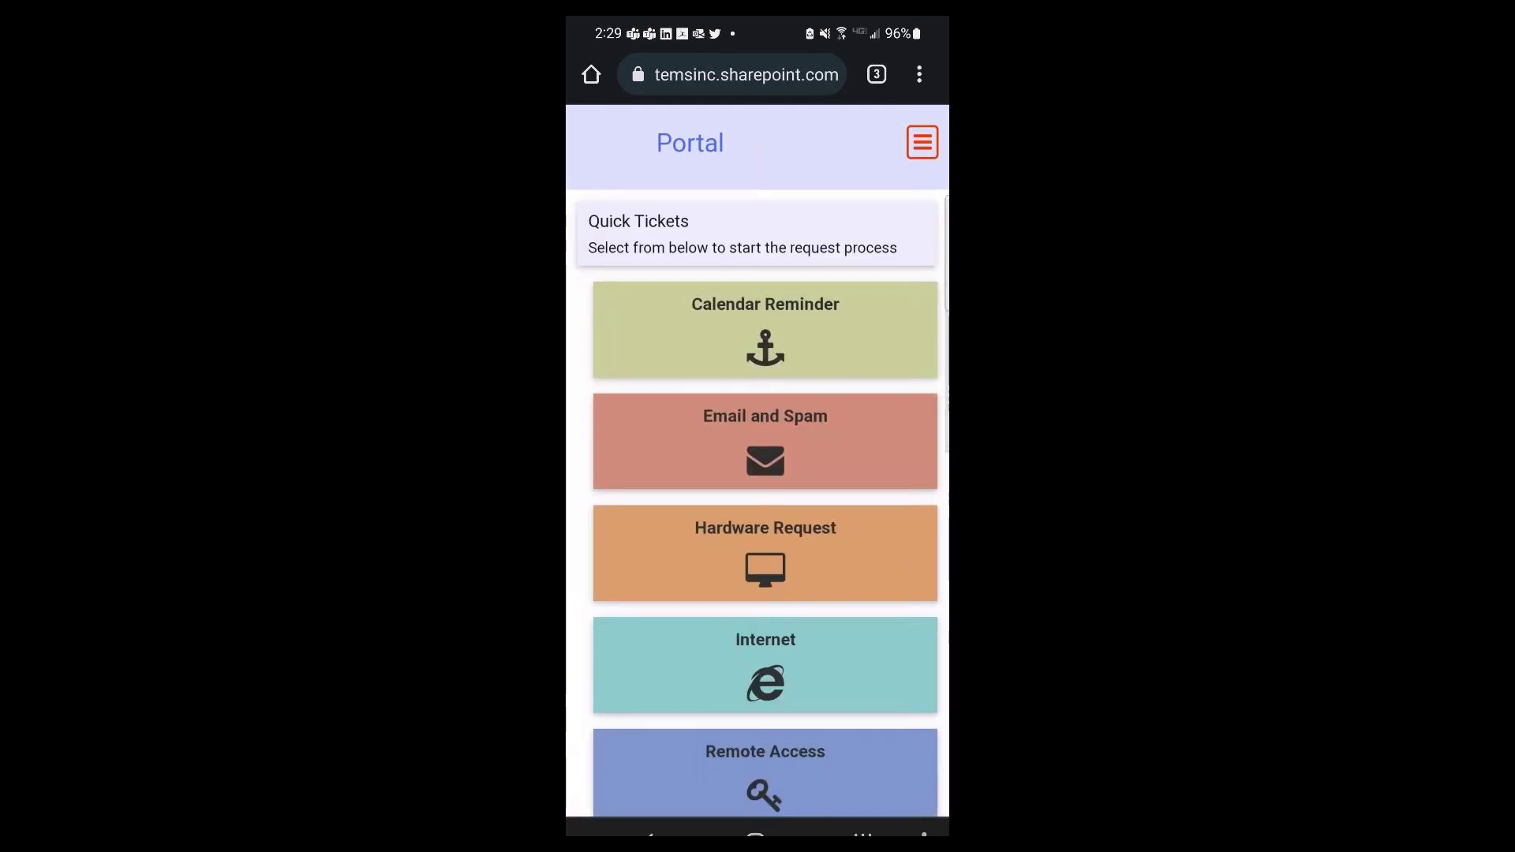
scroll(757, 505, "up", 1)
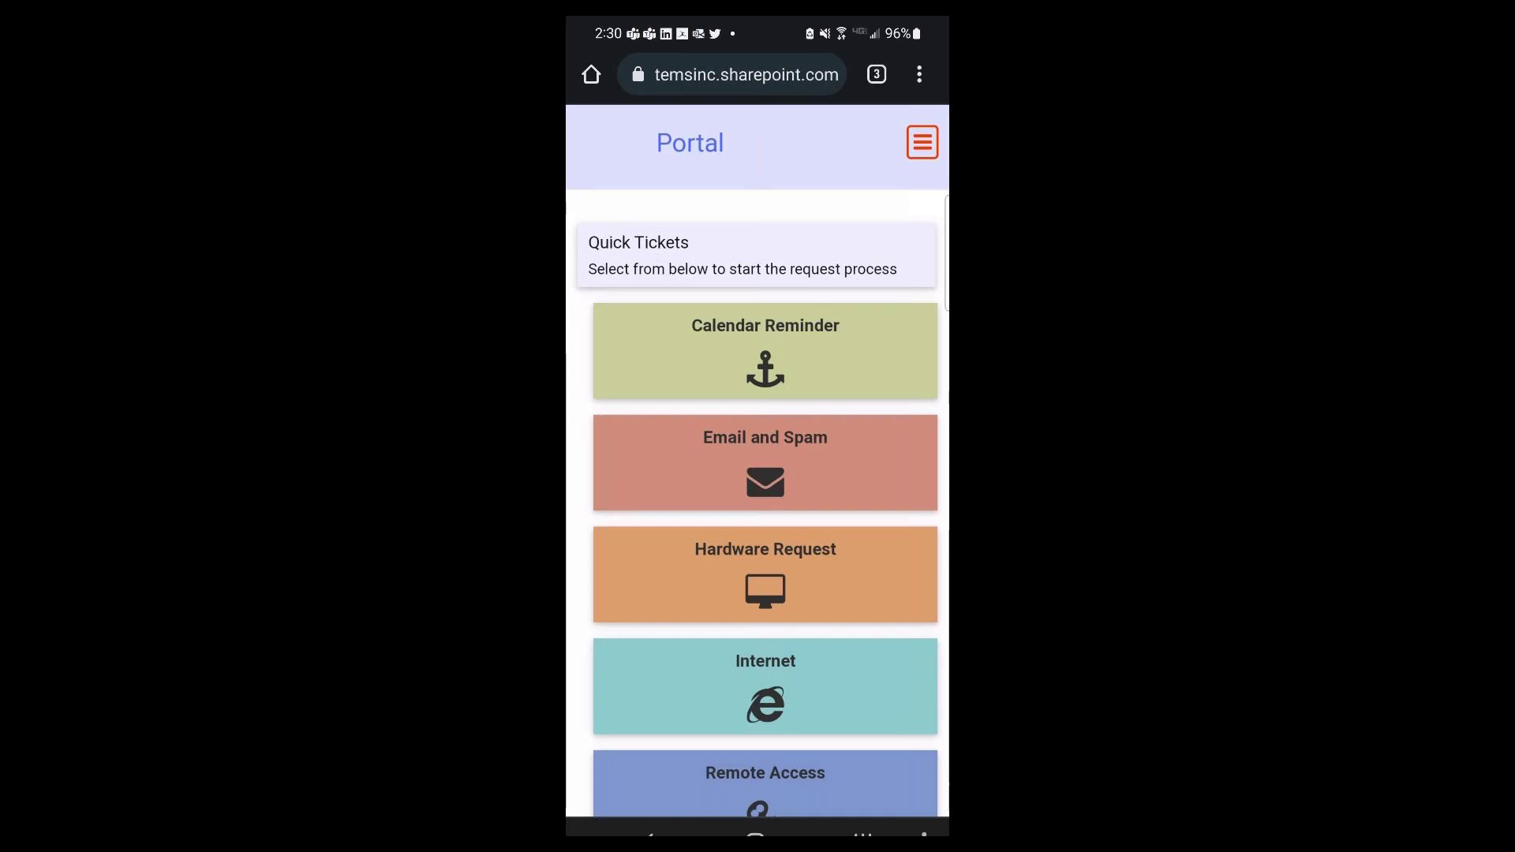
- Switch to Teams on the phone and show the pages linked in the General channel of IT Help Desk 2022
key("super")
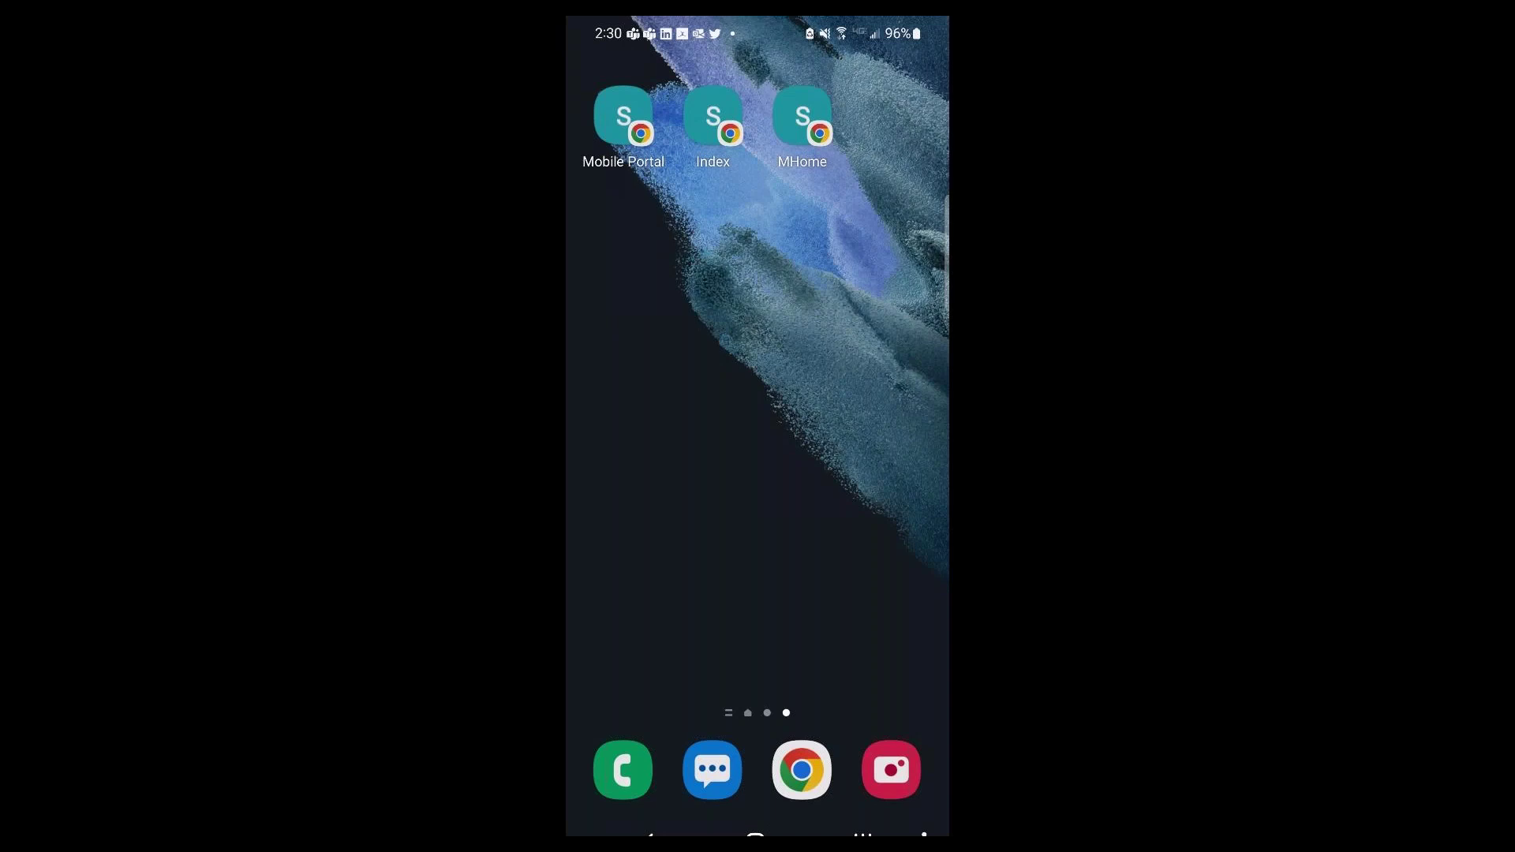
left_click_drag(631, 394, 868, 394)
left_click_drag(631, 394, 868, 395)
left_click(889, 355)
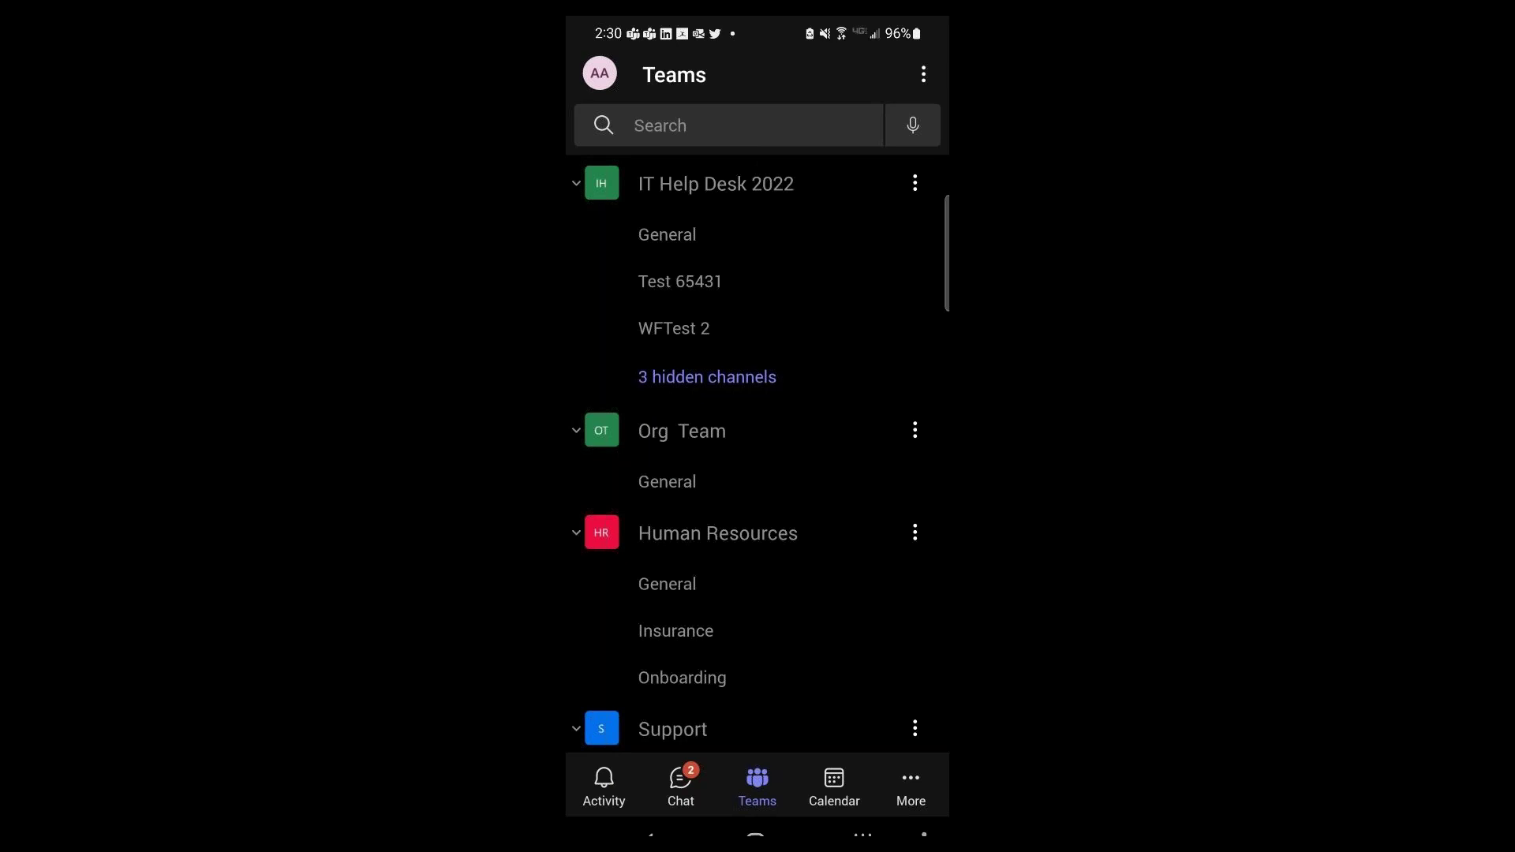
left_click(667, 234)
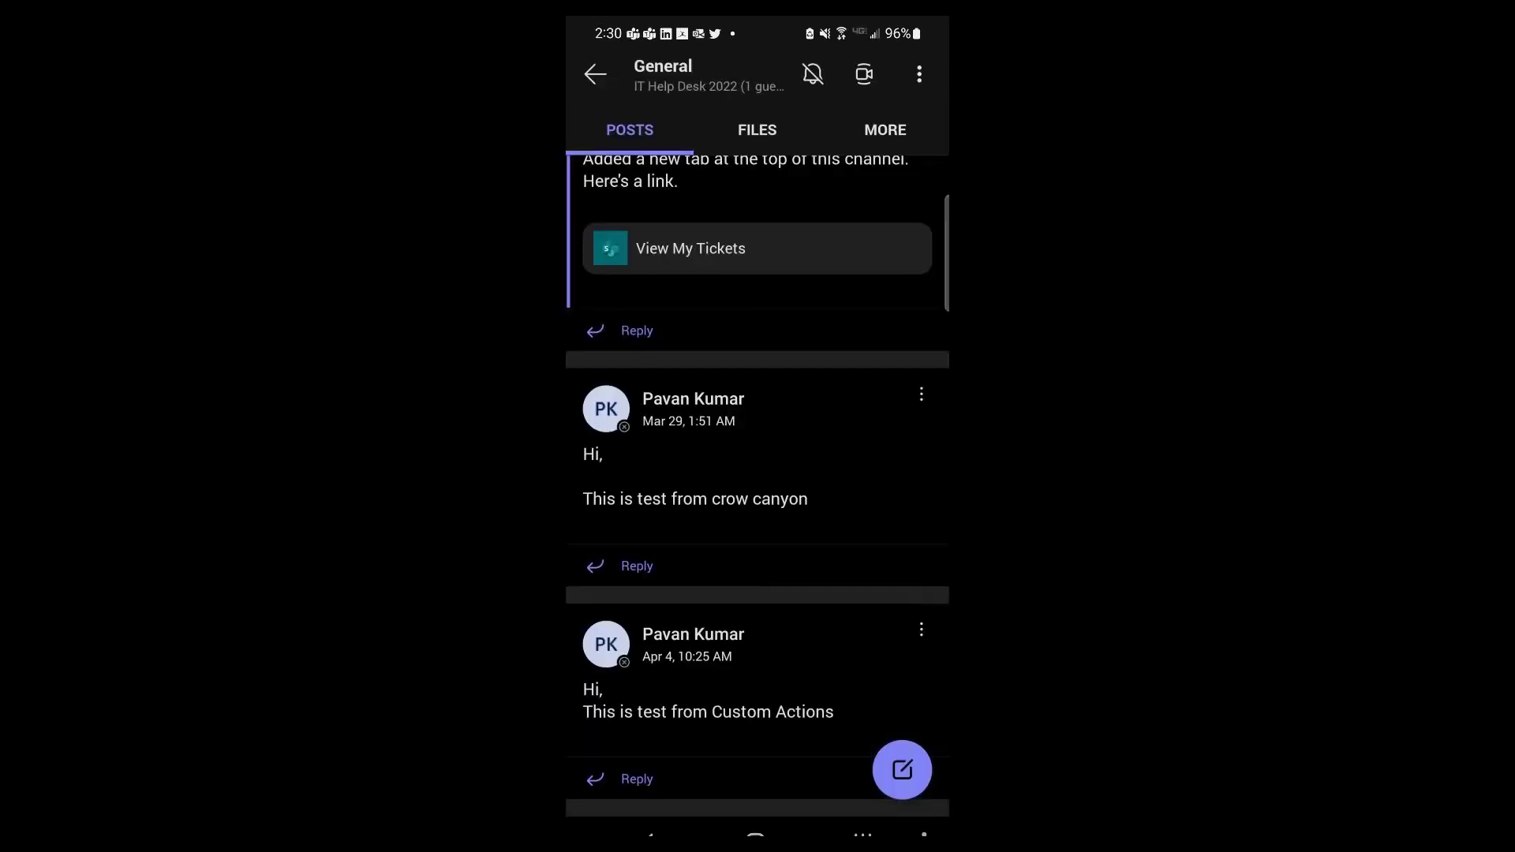
left_click(884, 130)
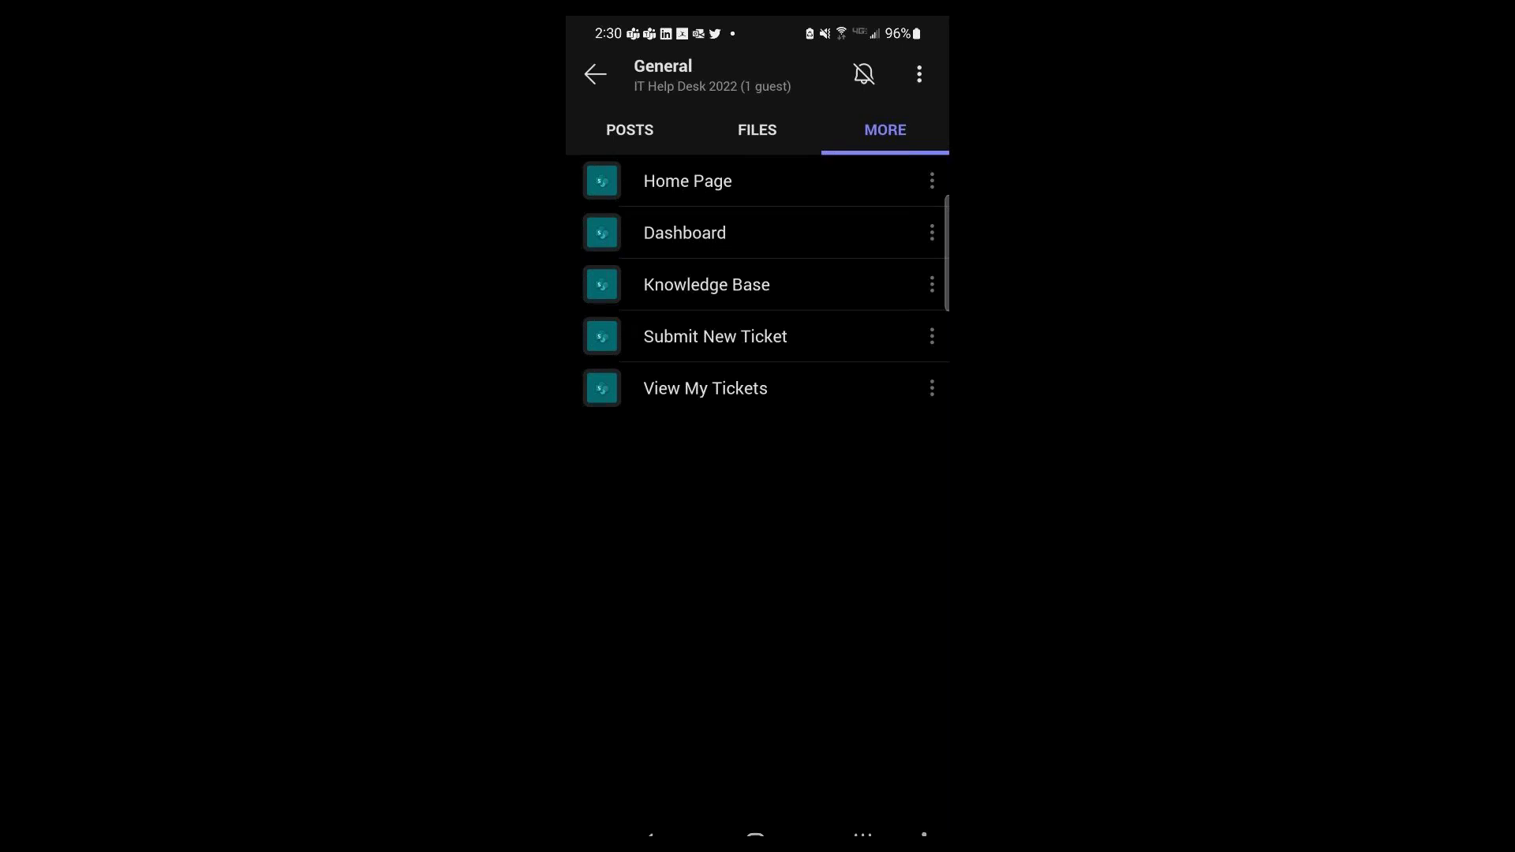
- View the channel's Home Page, and look over the Submit New Ticket form without saving a ticket
left_click(688, 181)
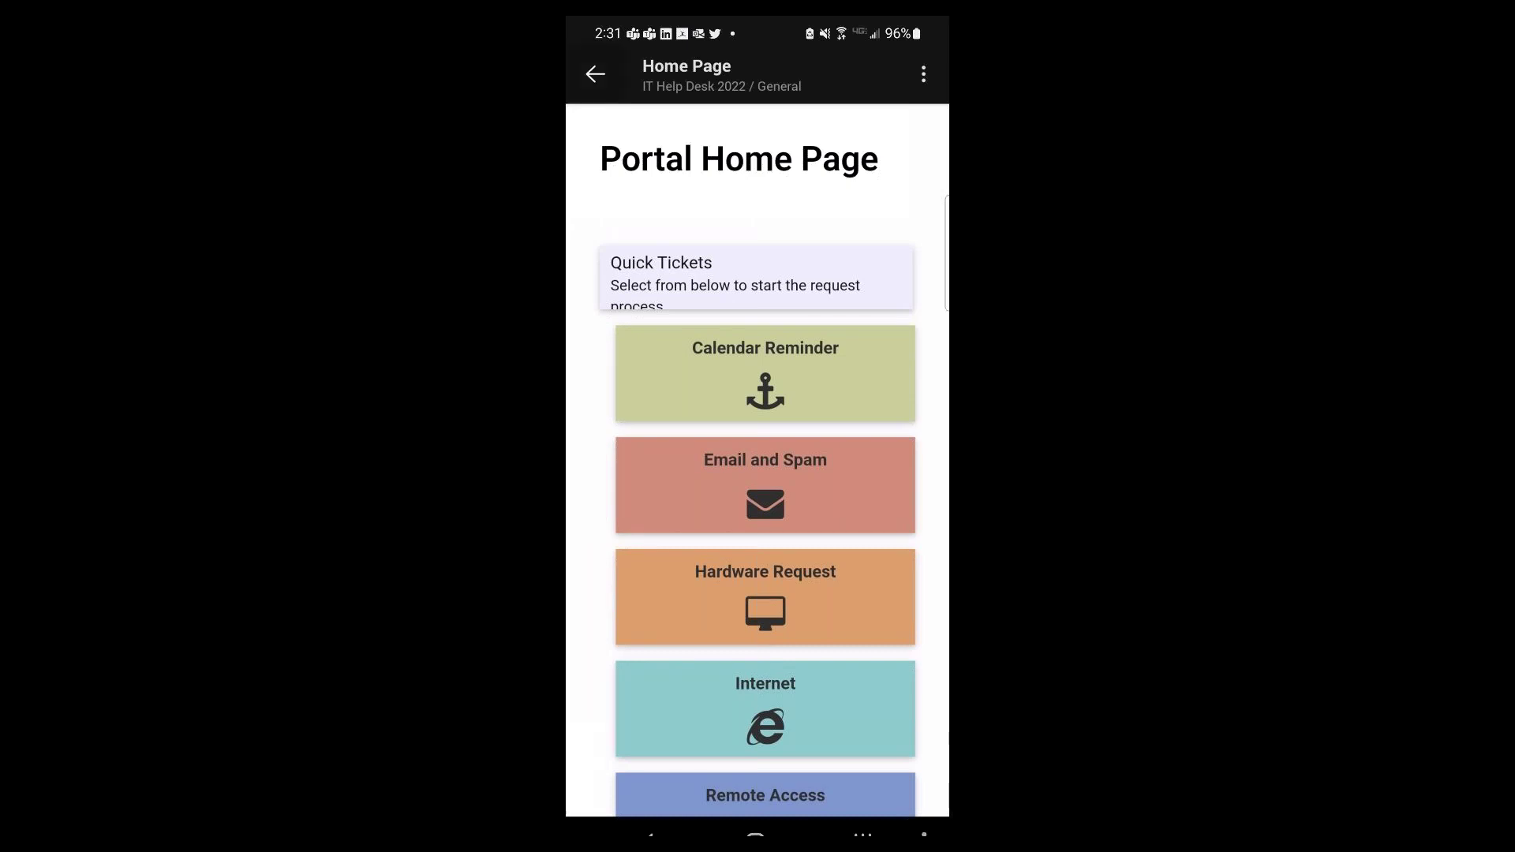
key("Escape")
left_click(714, 336)
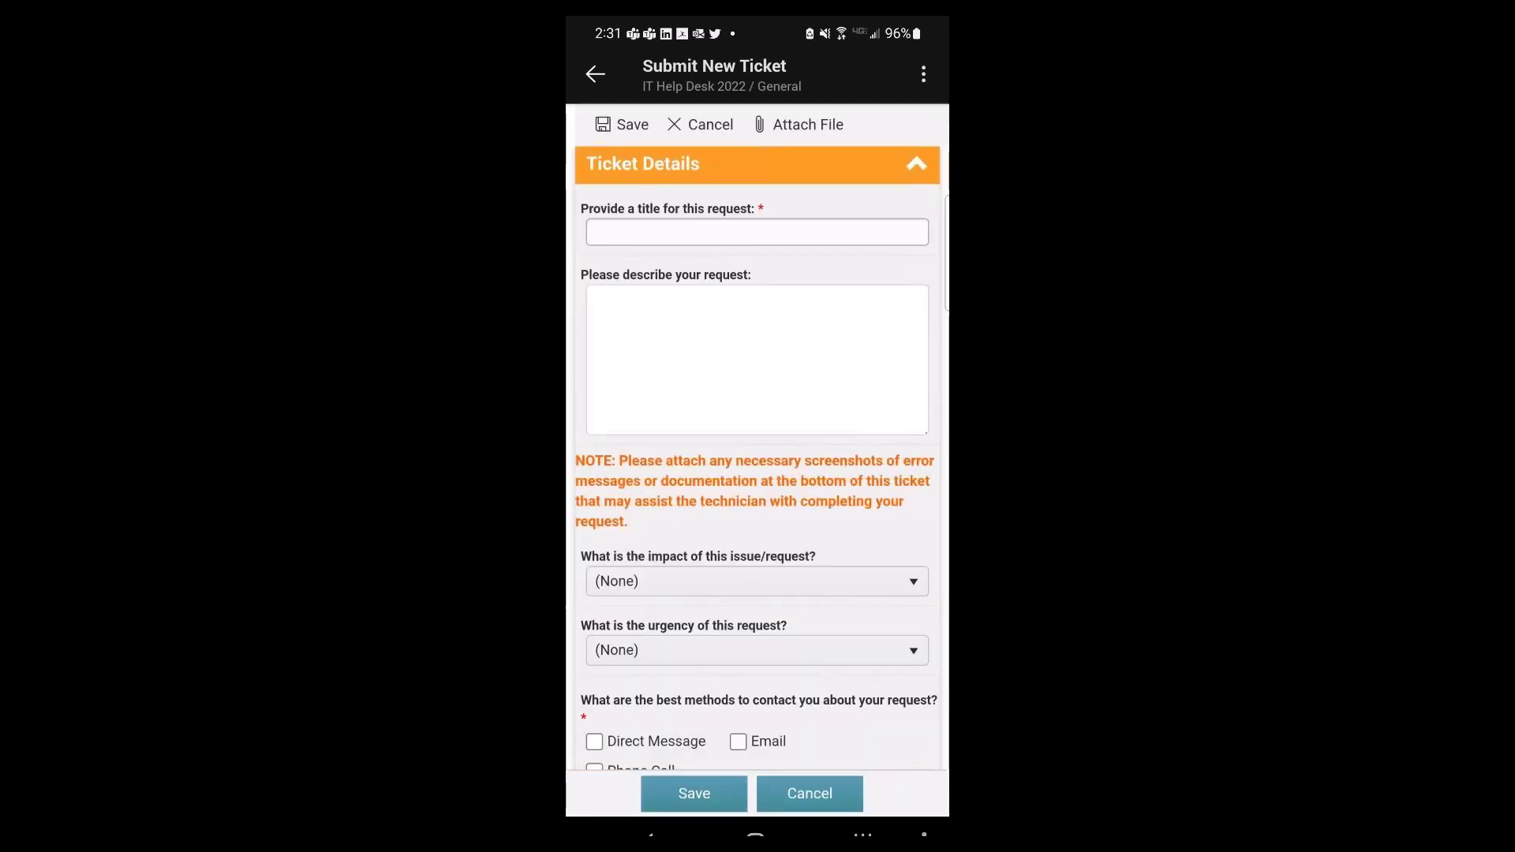
scroll(757, 458, "down", 5)
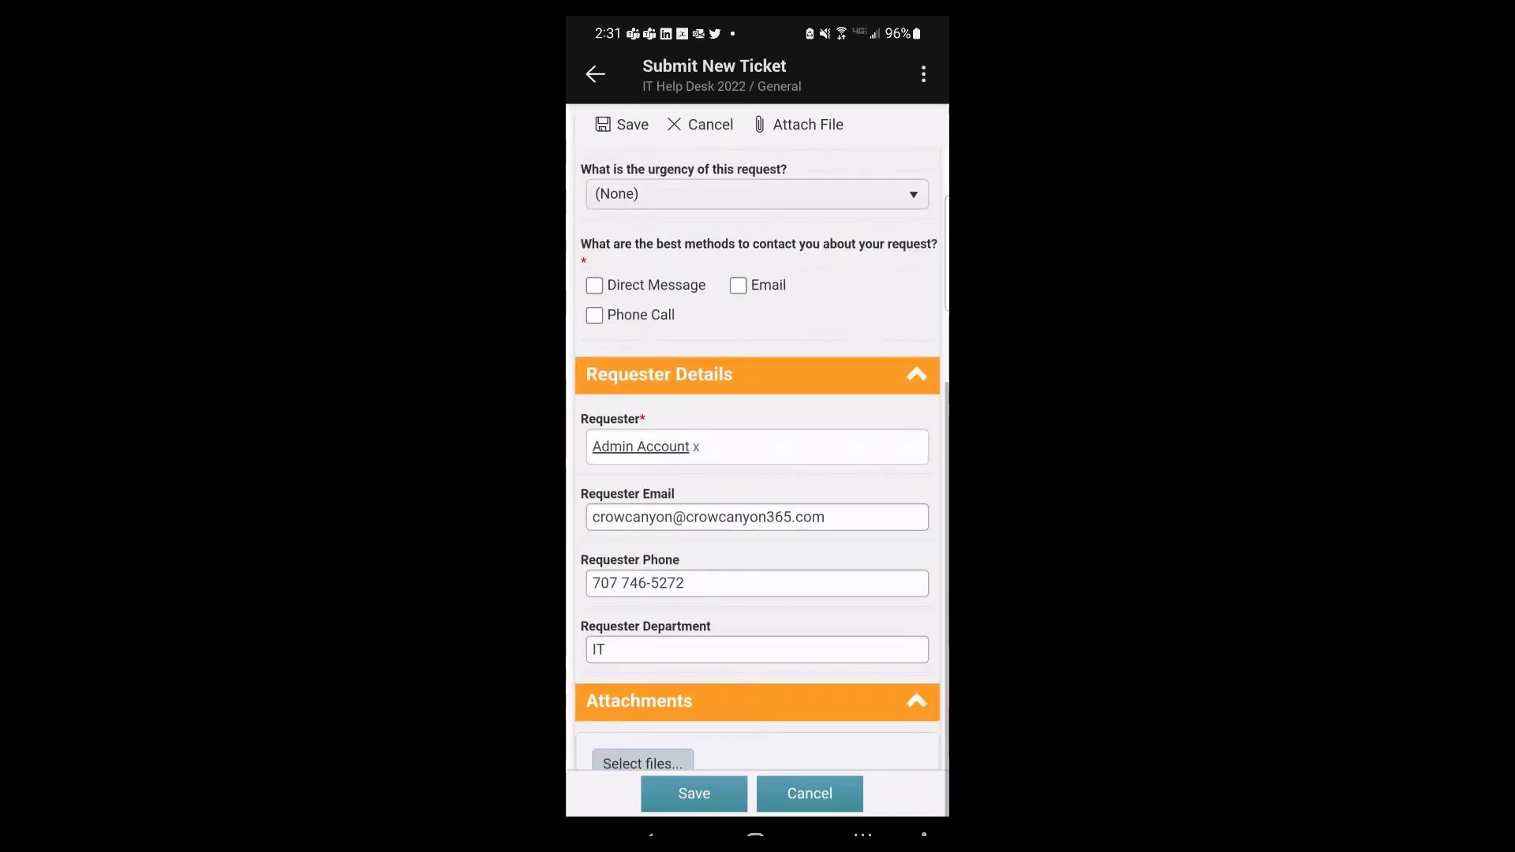
left_click(809, 793)
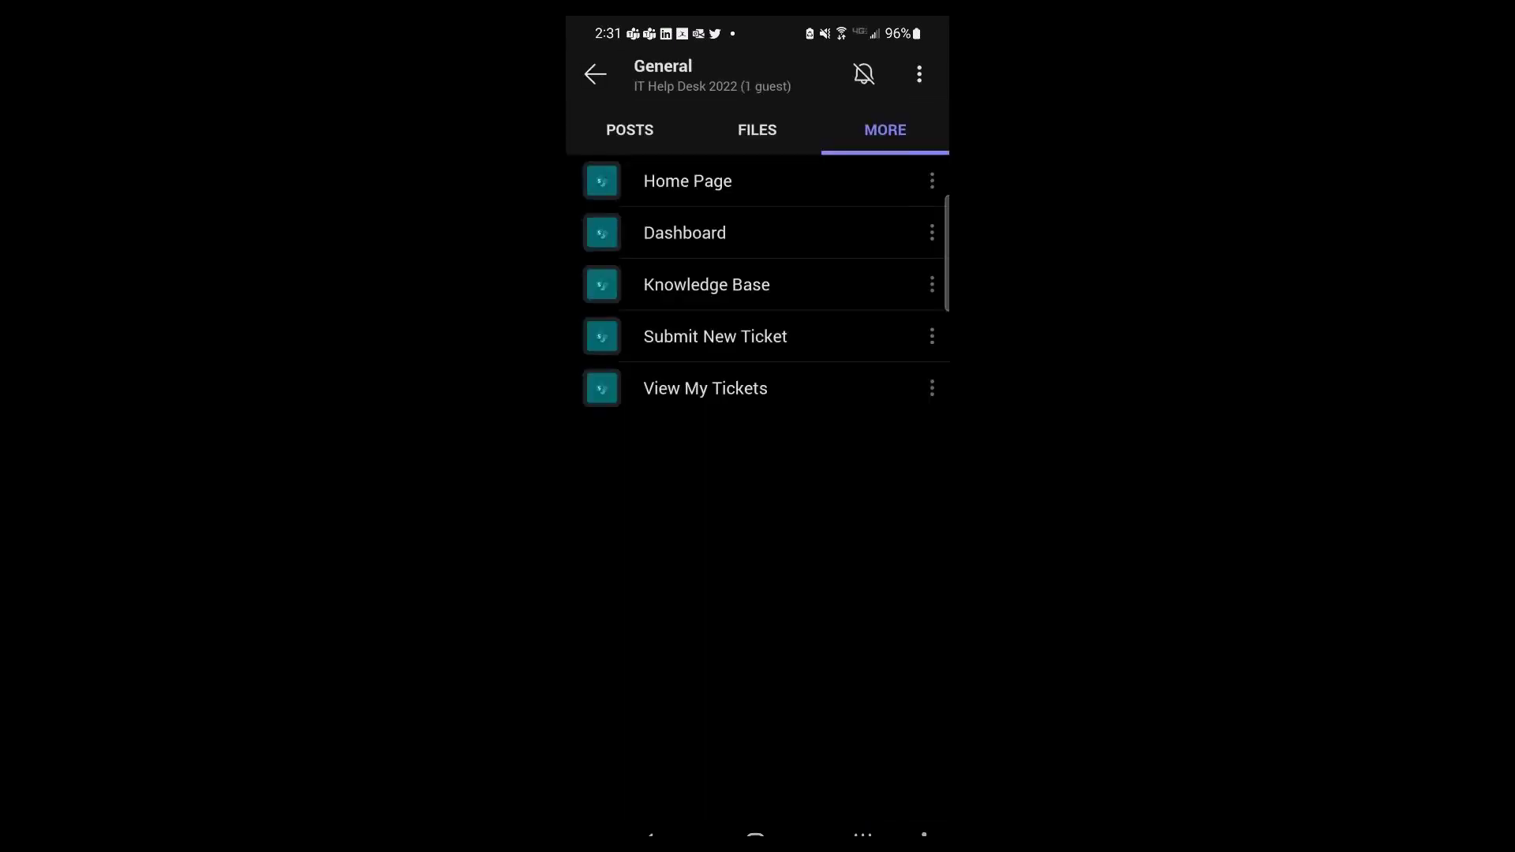
- Open View My Tickets in the channel and look through the rows and columns of My Open Tickets
left_click(705, 388)
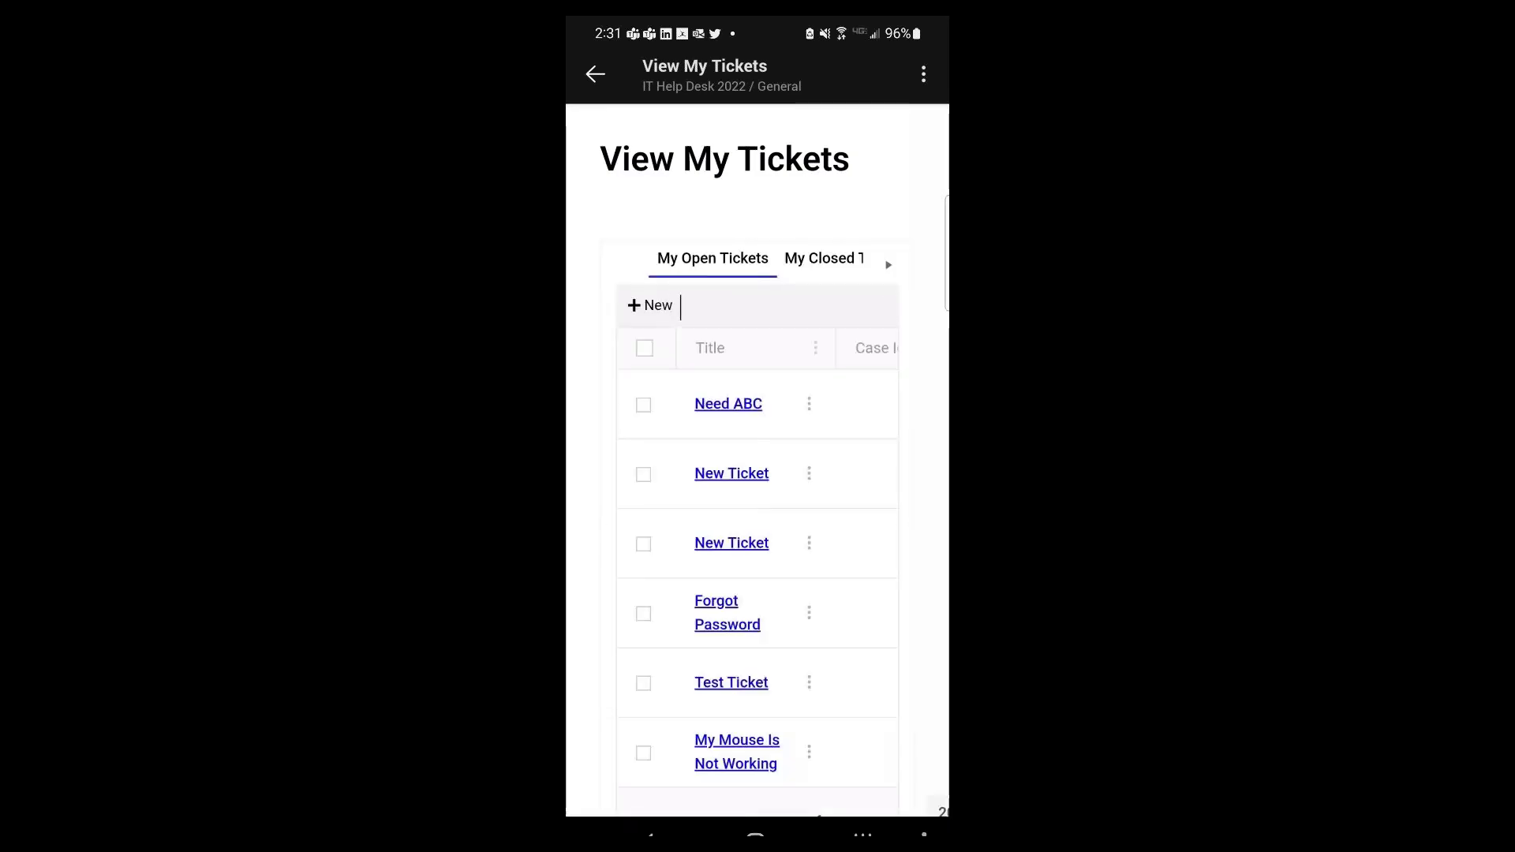
scroll(757, 473, "down", 2)
scroll(757, 473, "up", 1)
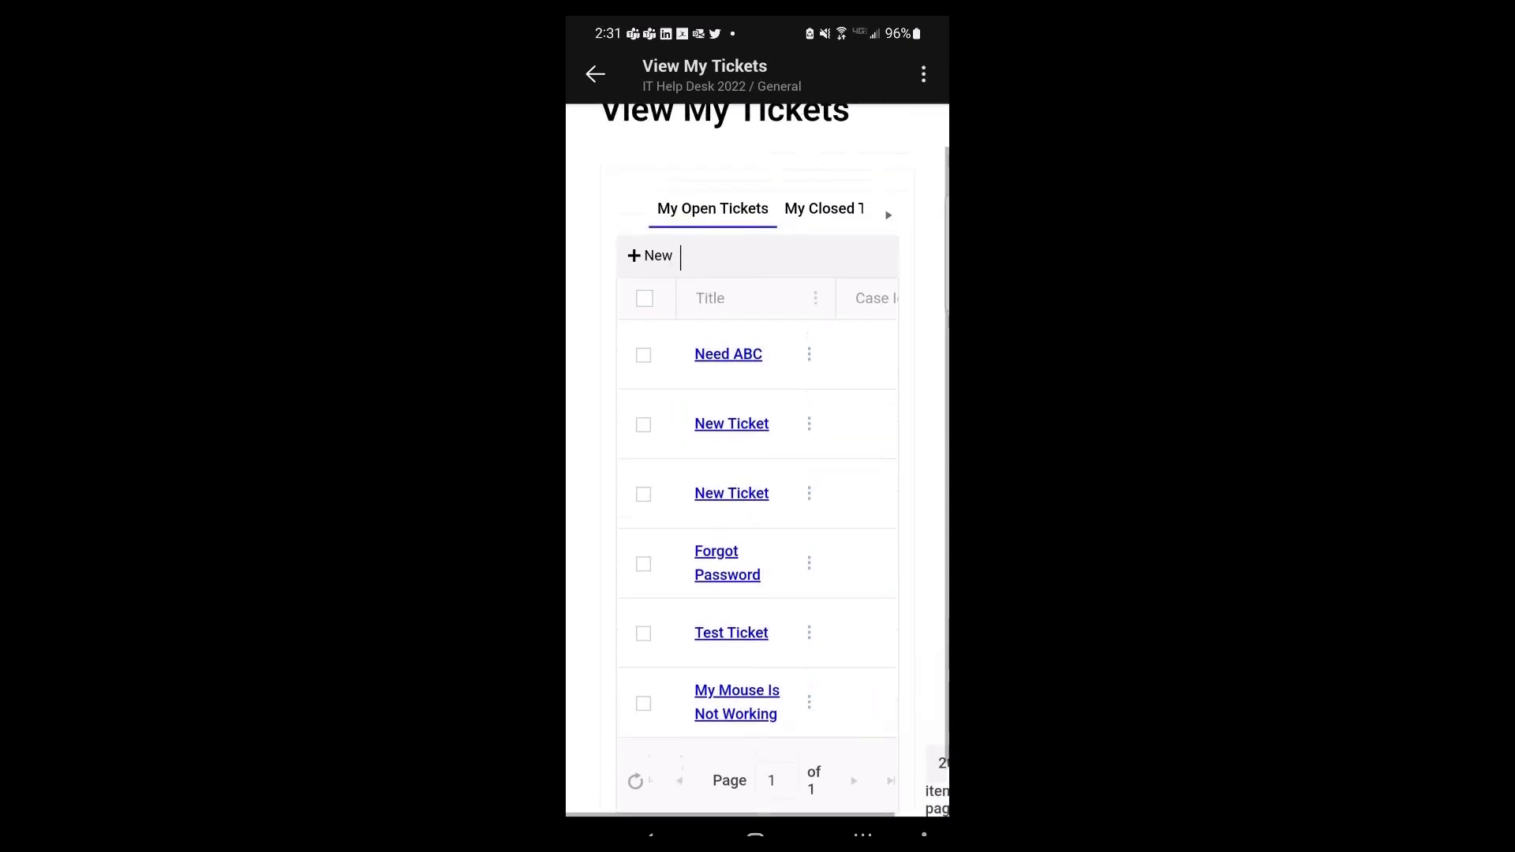
scroll(757, 473, "down", 1)
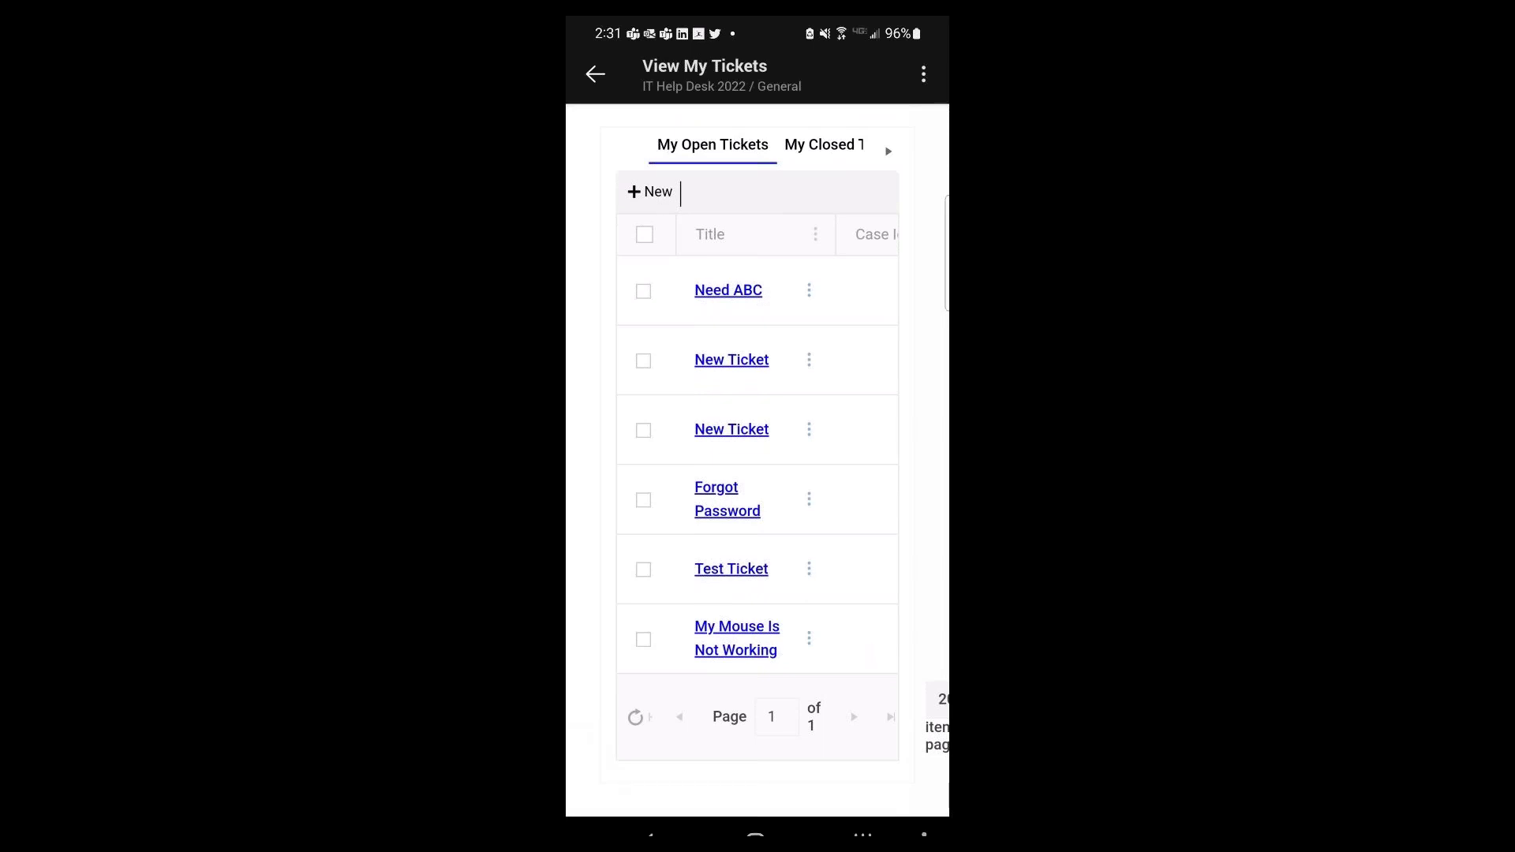
scroll(757, 457, "right", 5)
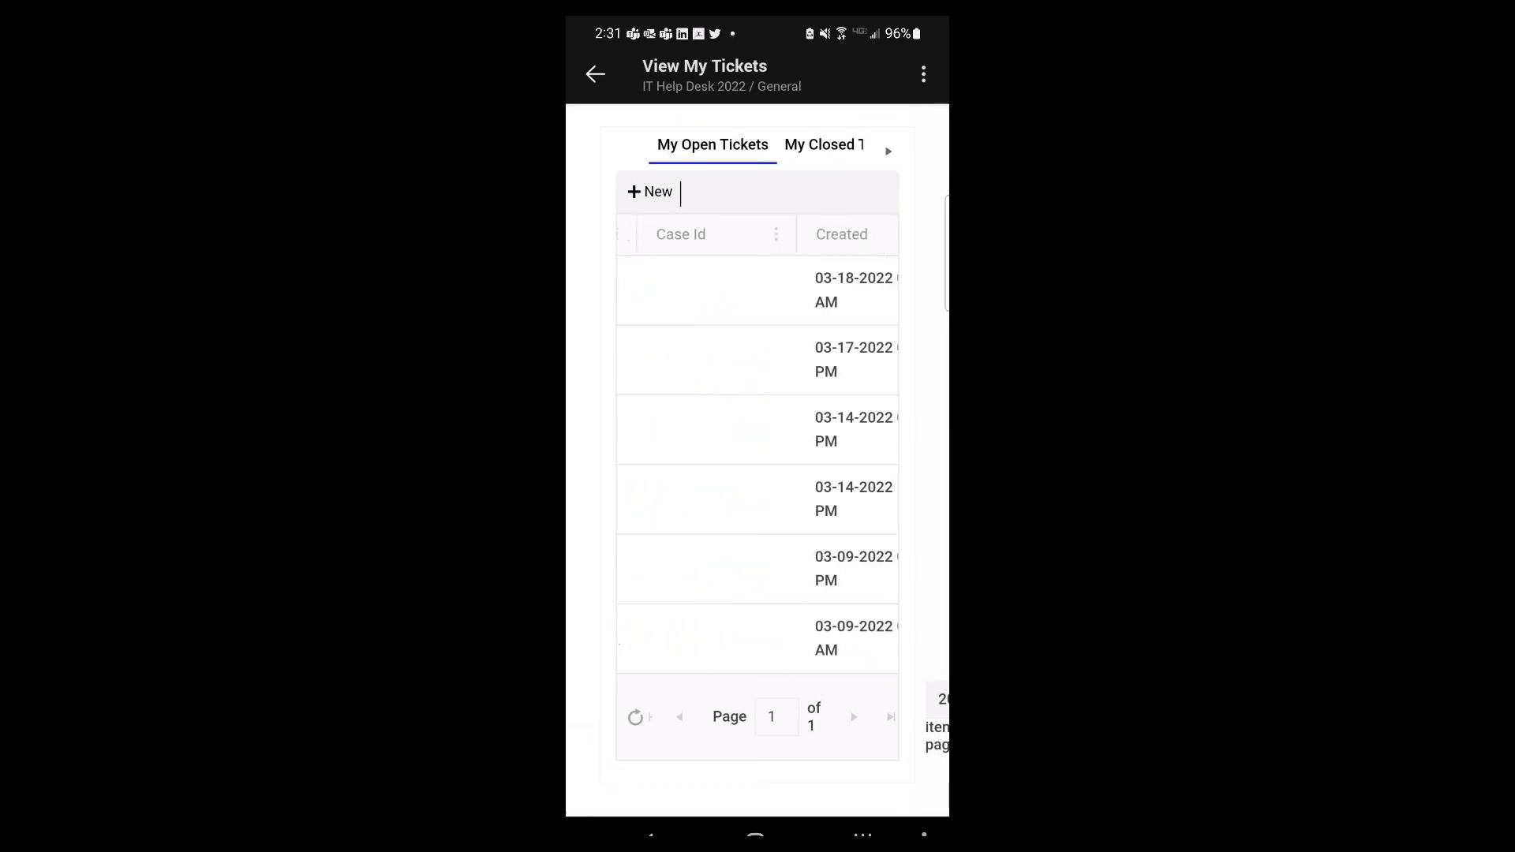
scroll(758, 458, "left", 5)
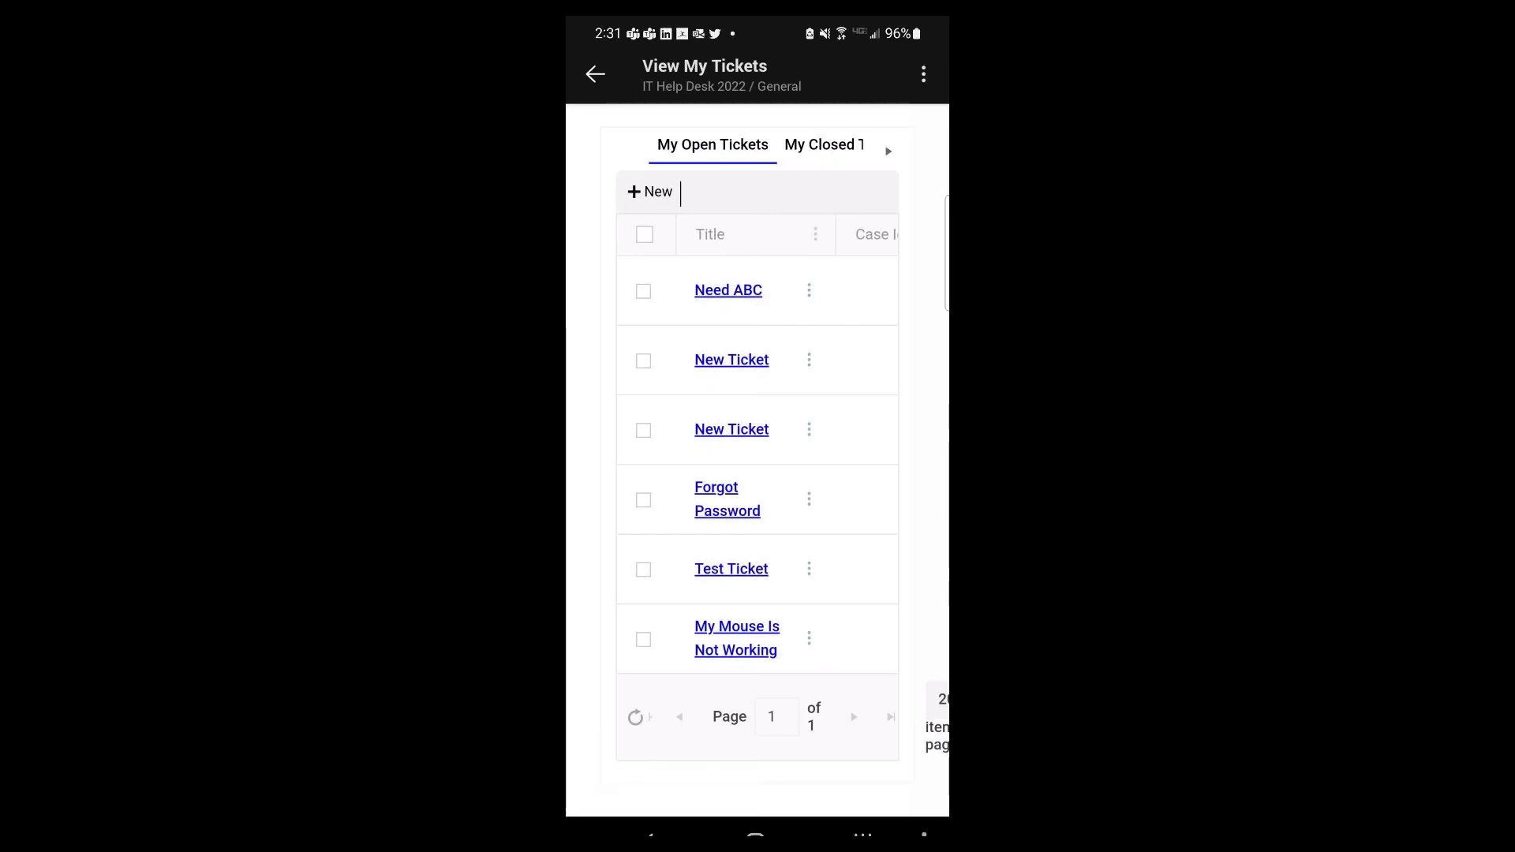
- Switch from Teams to the Mobile Portal shortcut on the phone's home screen and review the Service Desk ticket list
left_click(755, 836)
left_click_drag(868, 473, 631, 473)
left_click(624, 119)
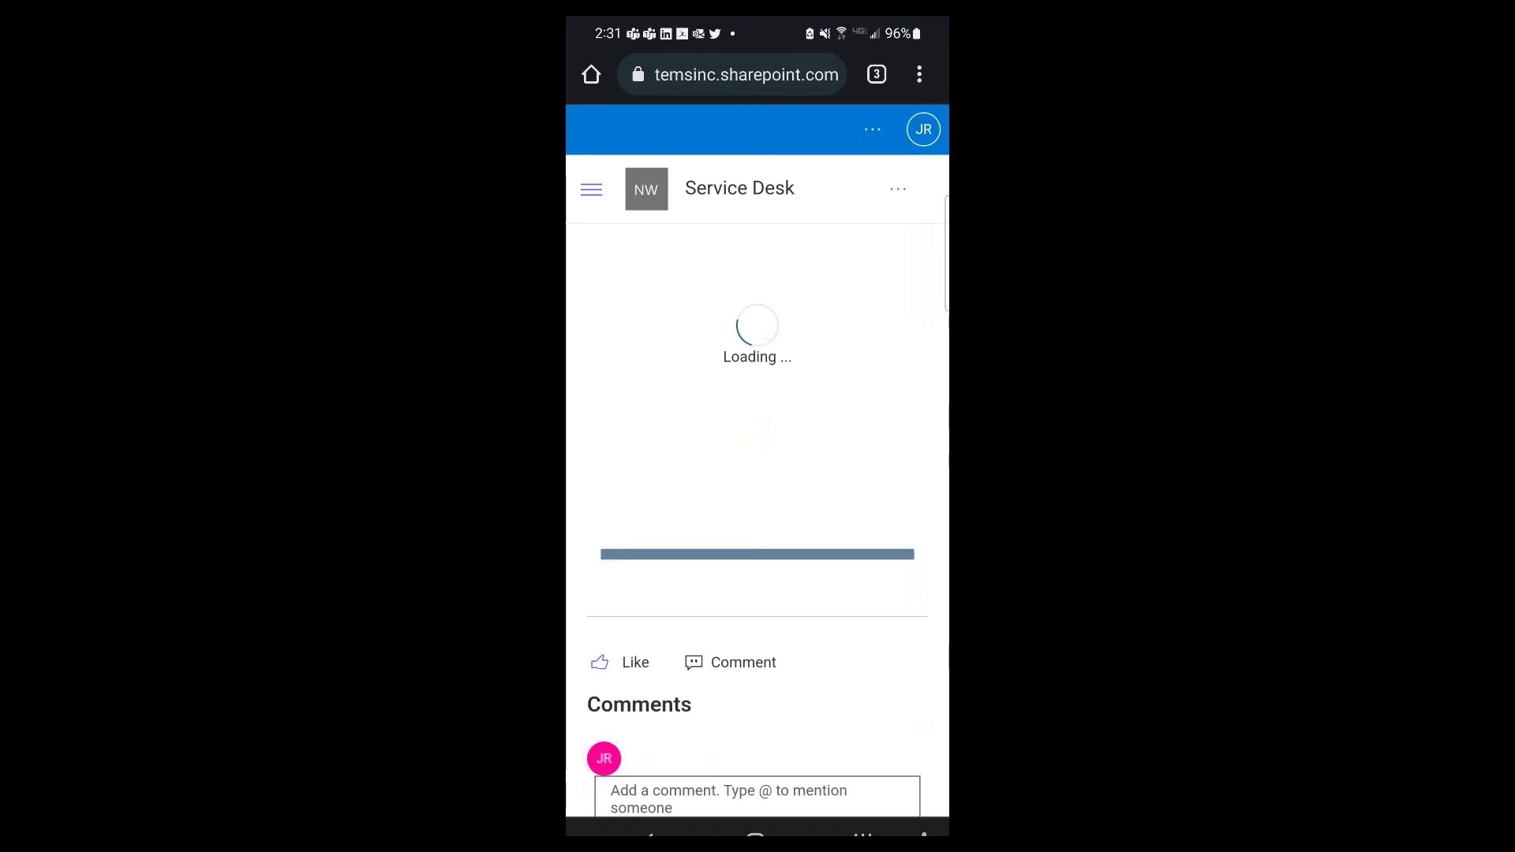
scroll(758, 473, "down", 2)
scroll(757, 473, "down", 3)
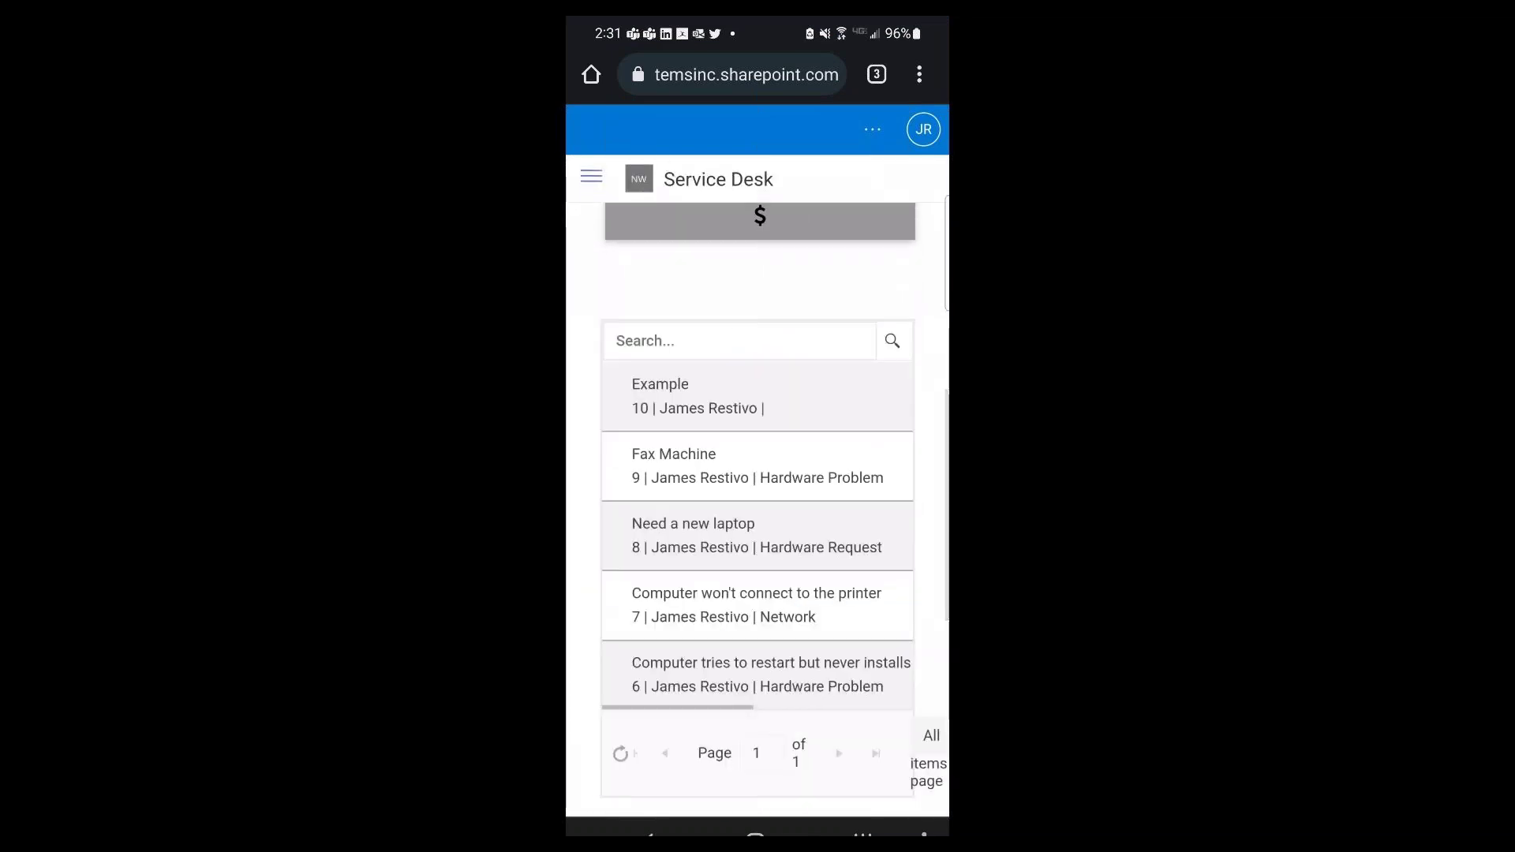
scroll(758, 505, "down", 2)
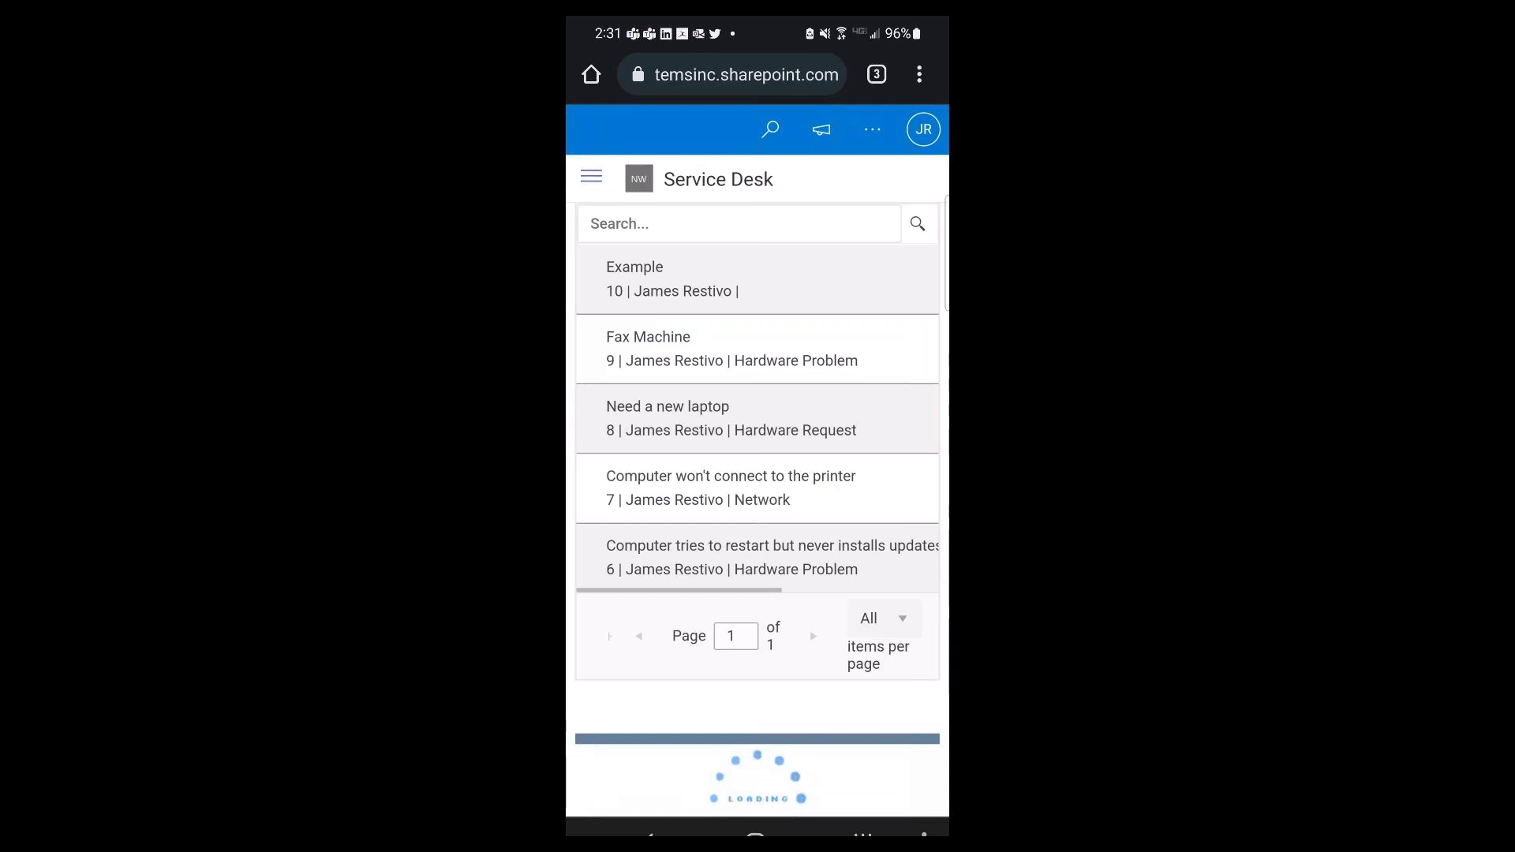
scroll(758, 473, "up", 1)
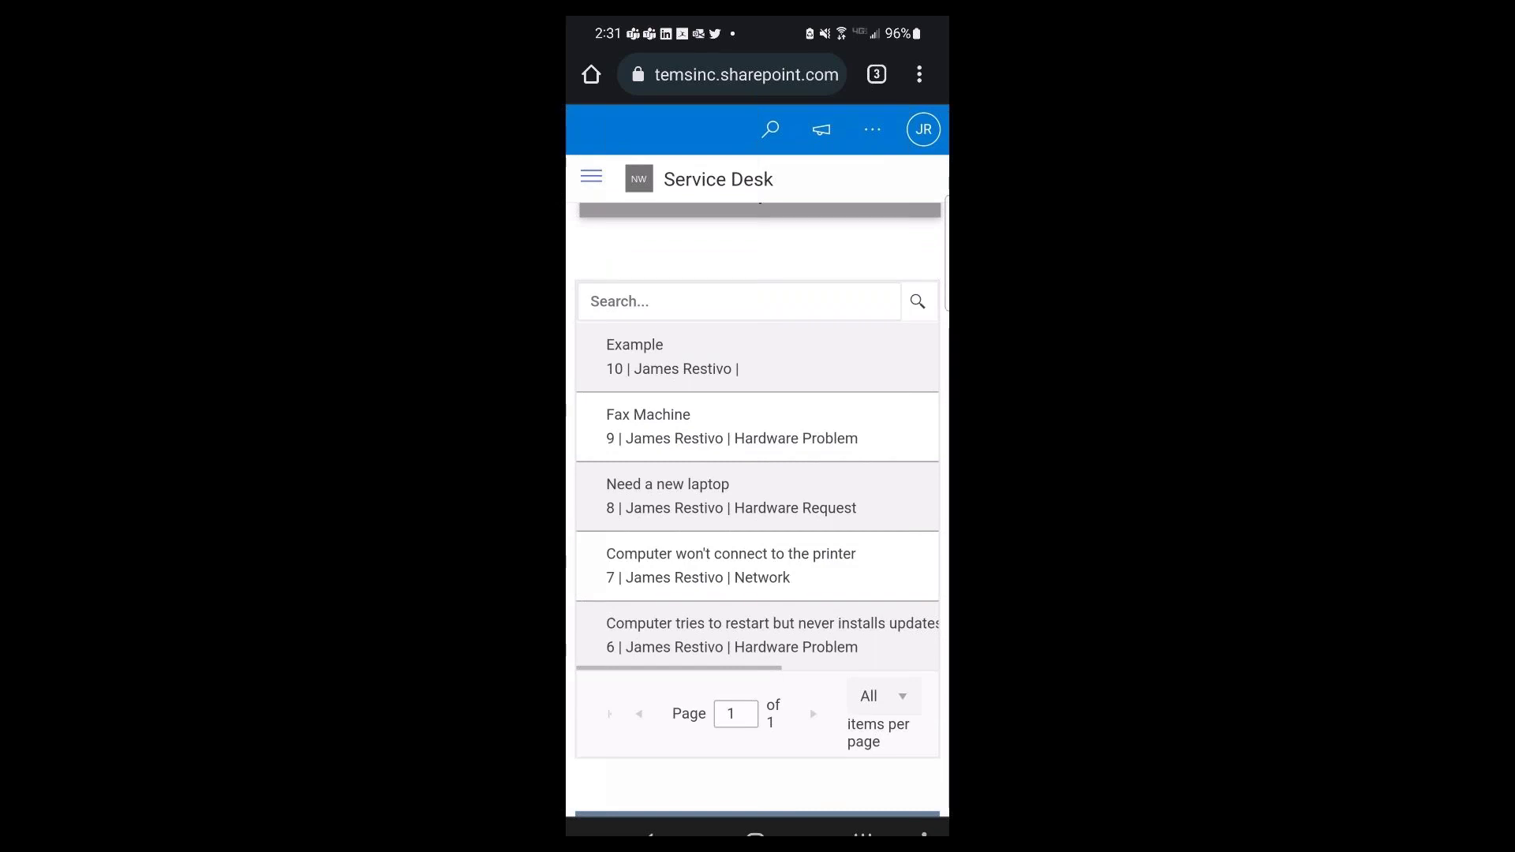
scroll(758, 473, "down", 1)
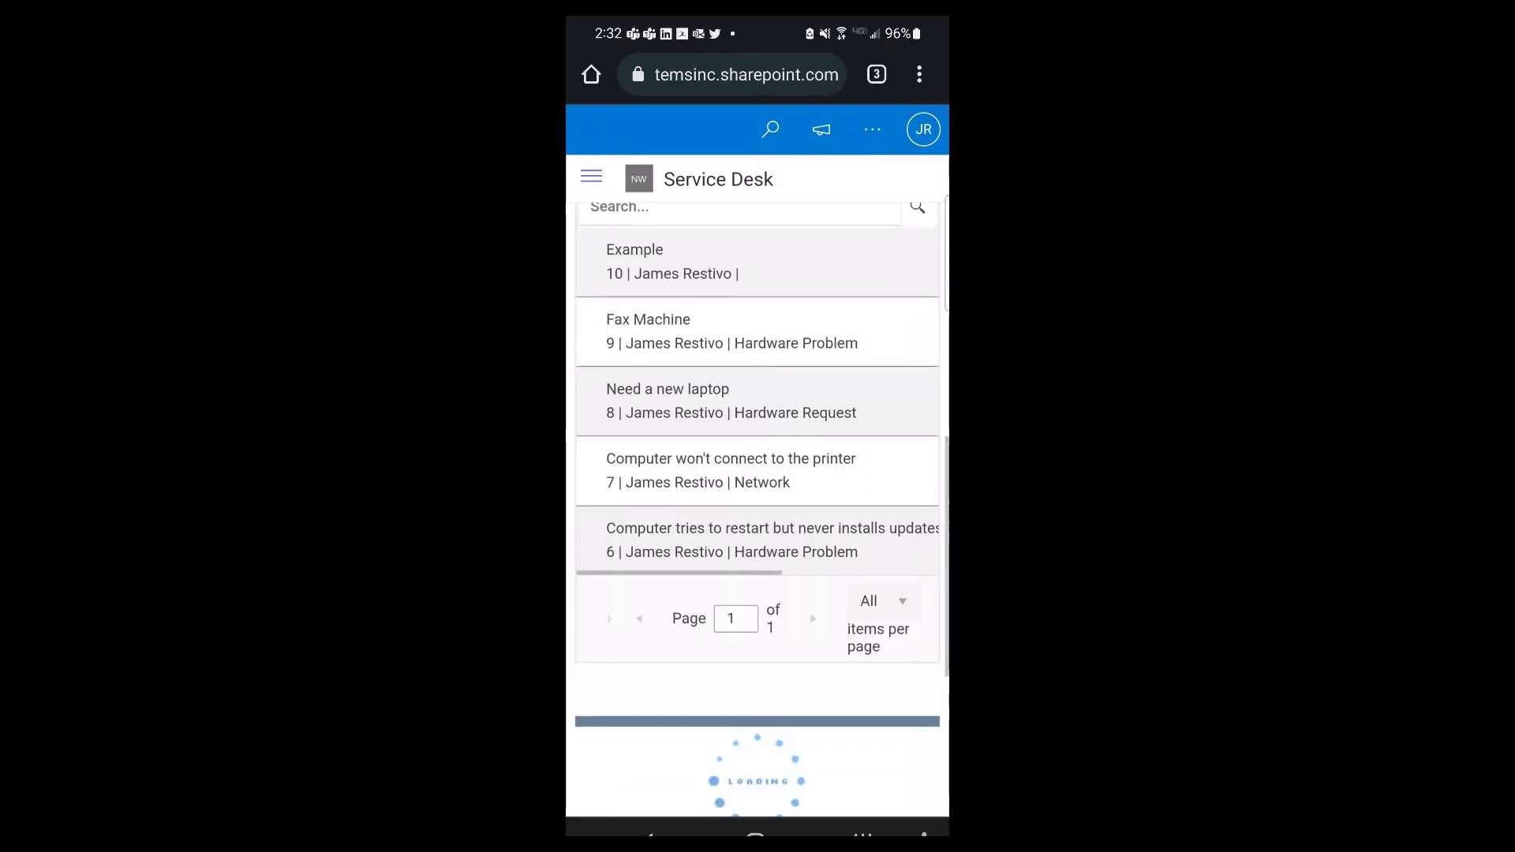
- Switch back to Teams on the phone and review the rows and columns of My Open Tickets in View My Tickets
left_click(862, 835)
left_click_drag(647, 395, 773, 395)
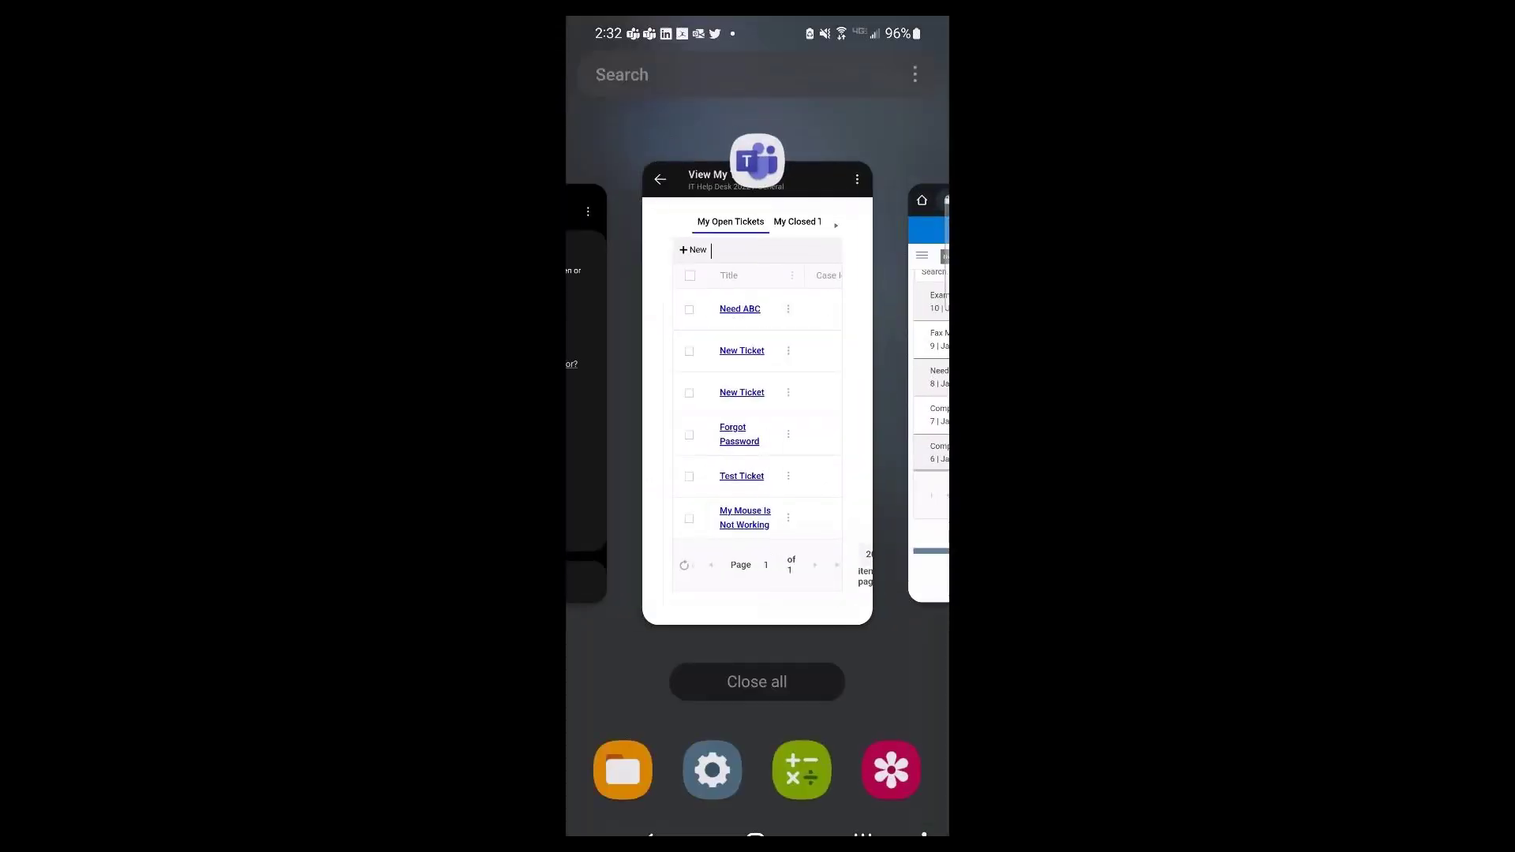
left_click(710, 394)
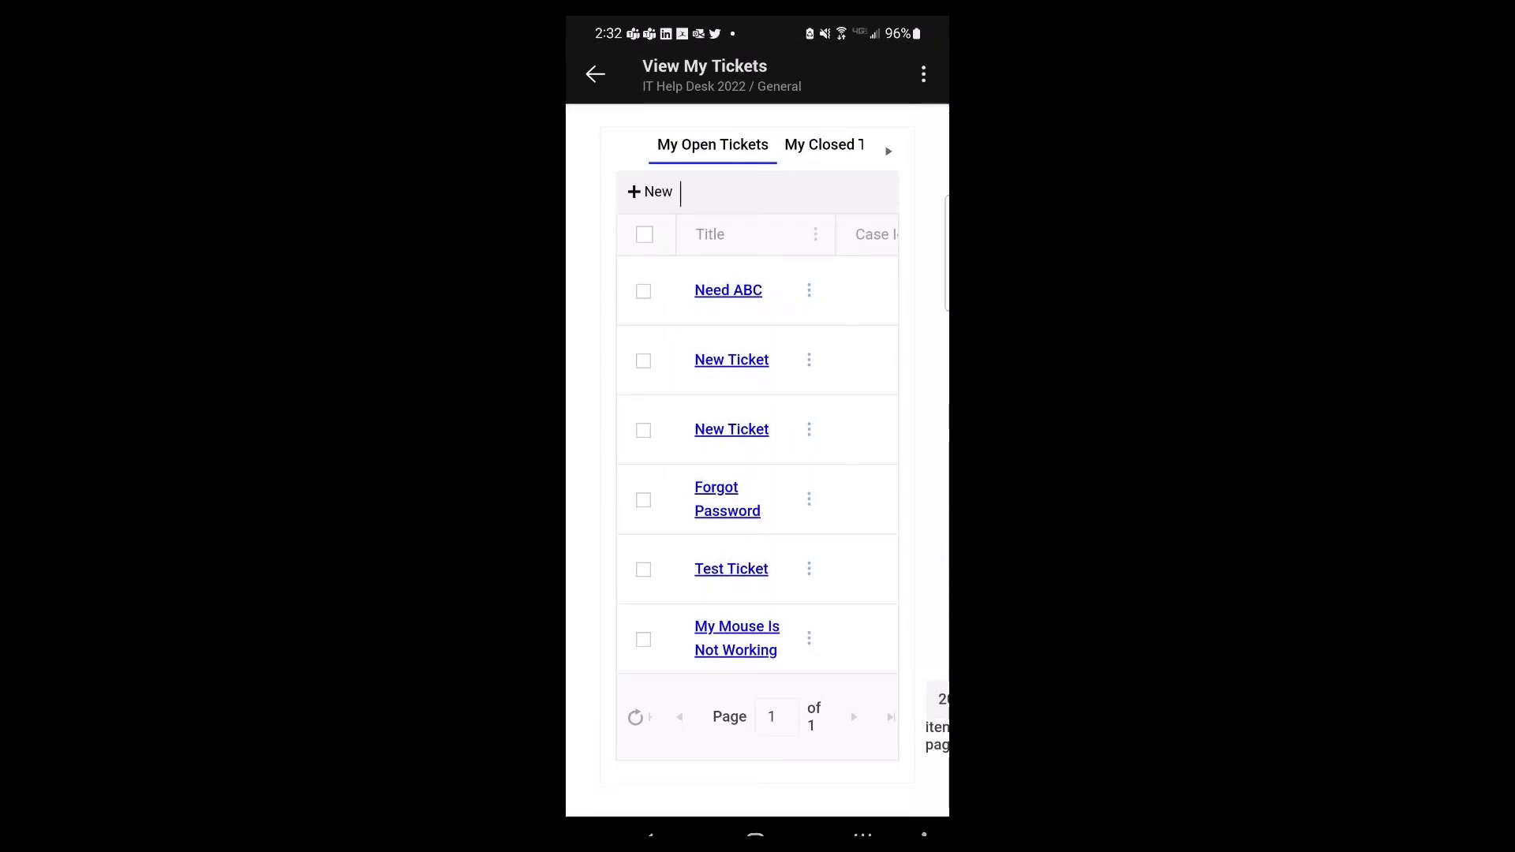
scroll(757, 458, "right", 5)
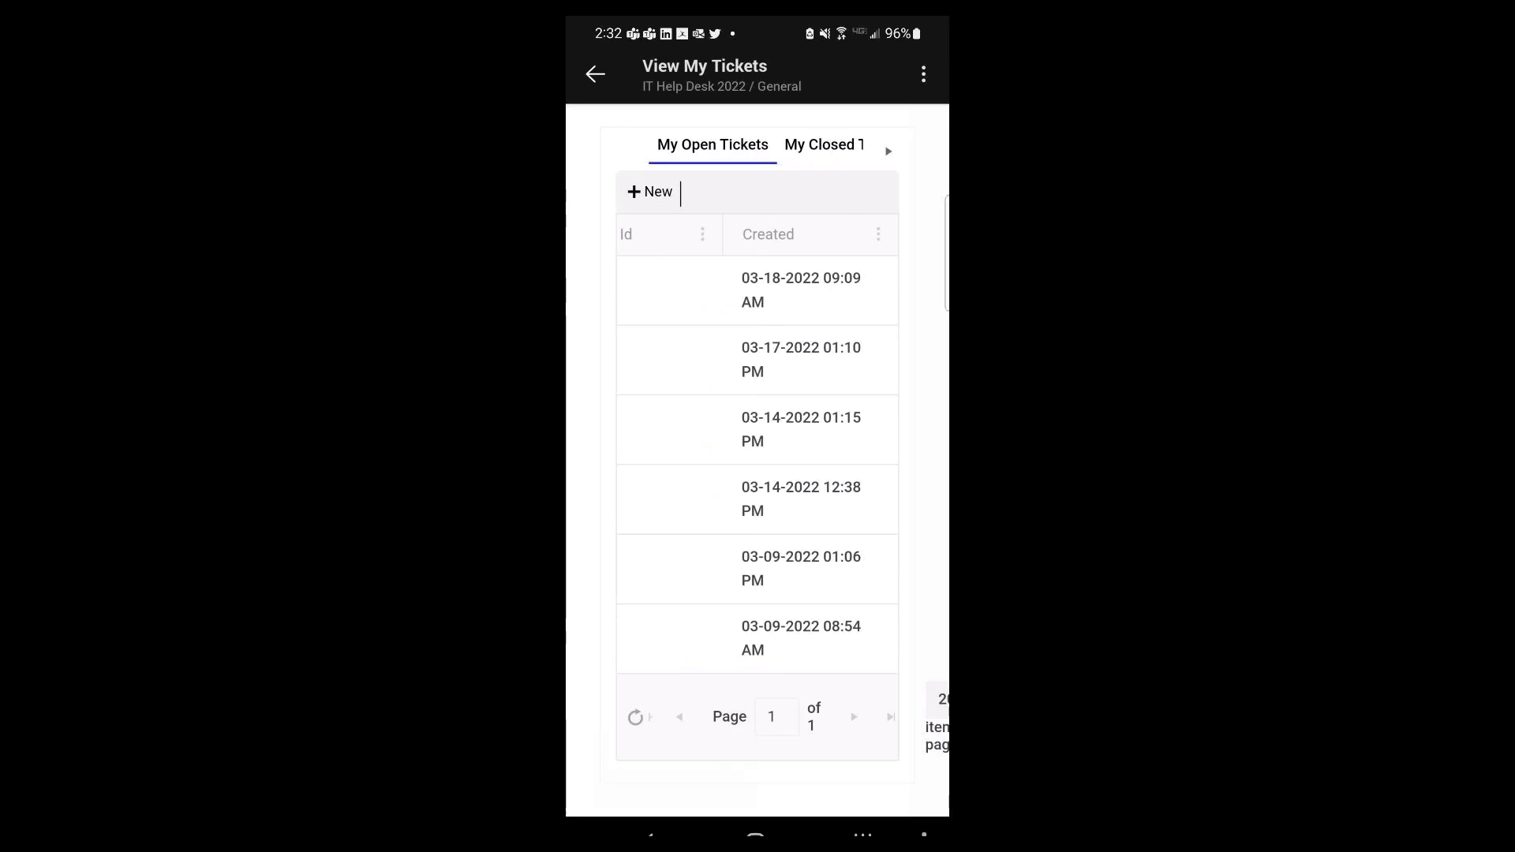
scroll(757, 458, "left", 5)
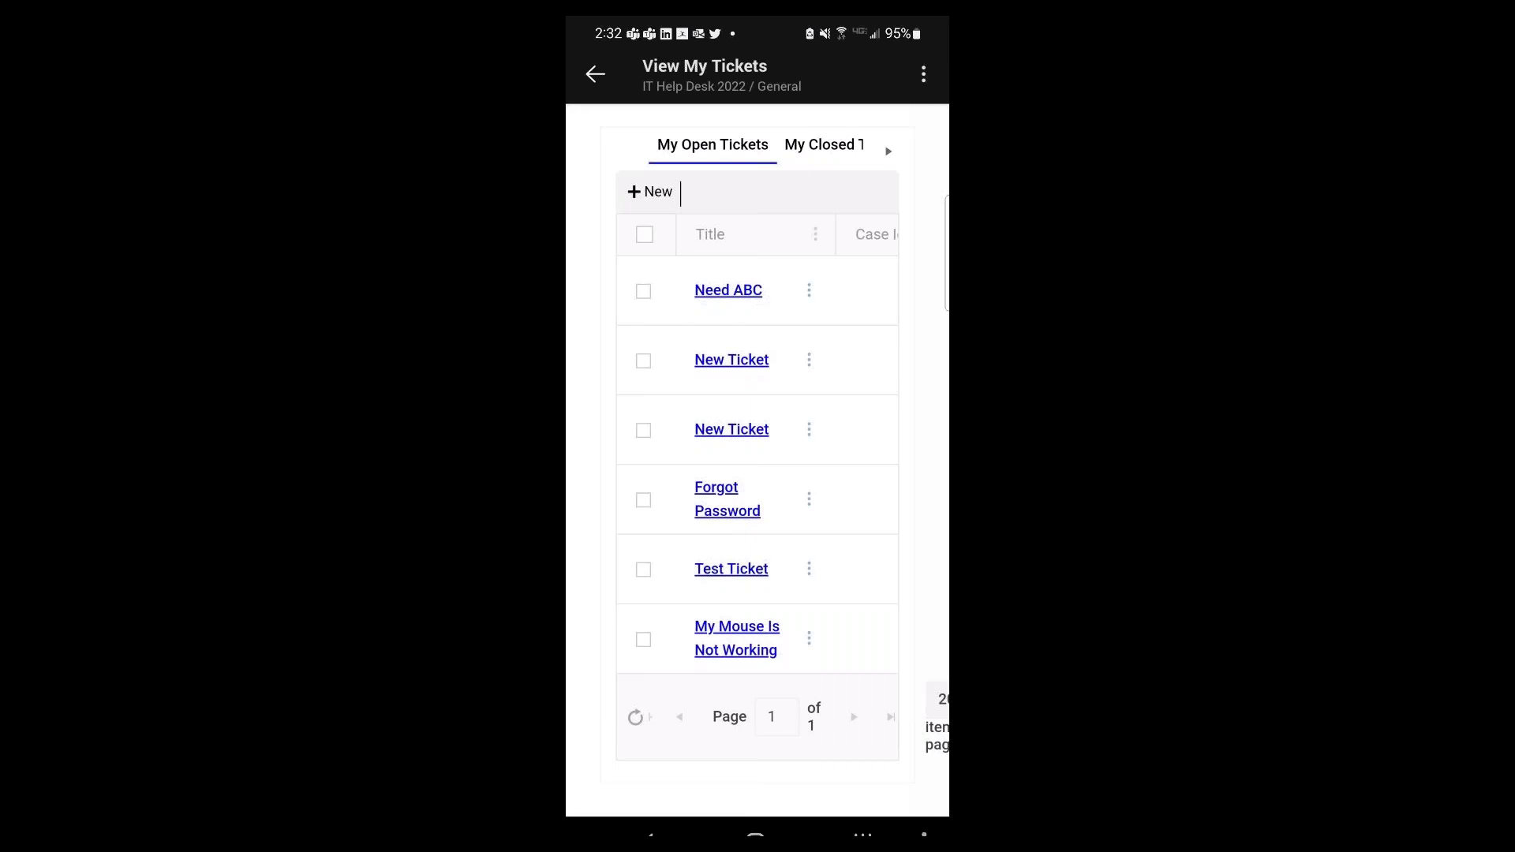
scroll(757, 457, "up", 3)
scroll(757, 458, "down", 3)
scroll(758, 457, "up", 2)
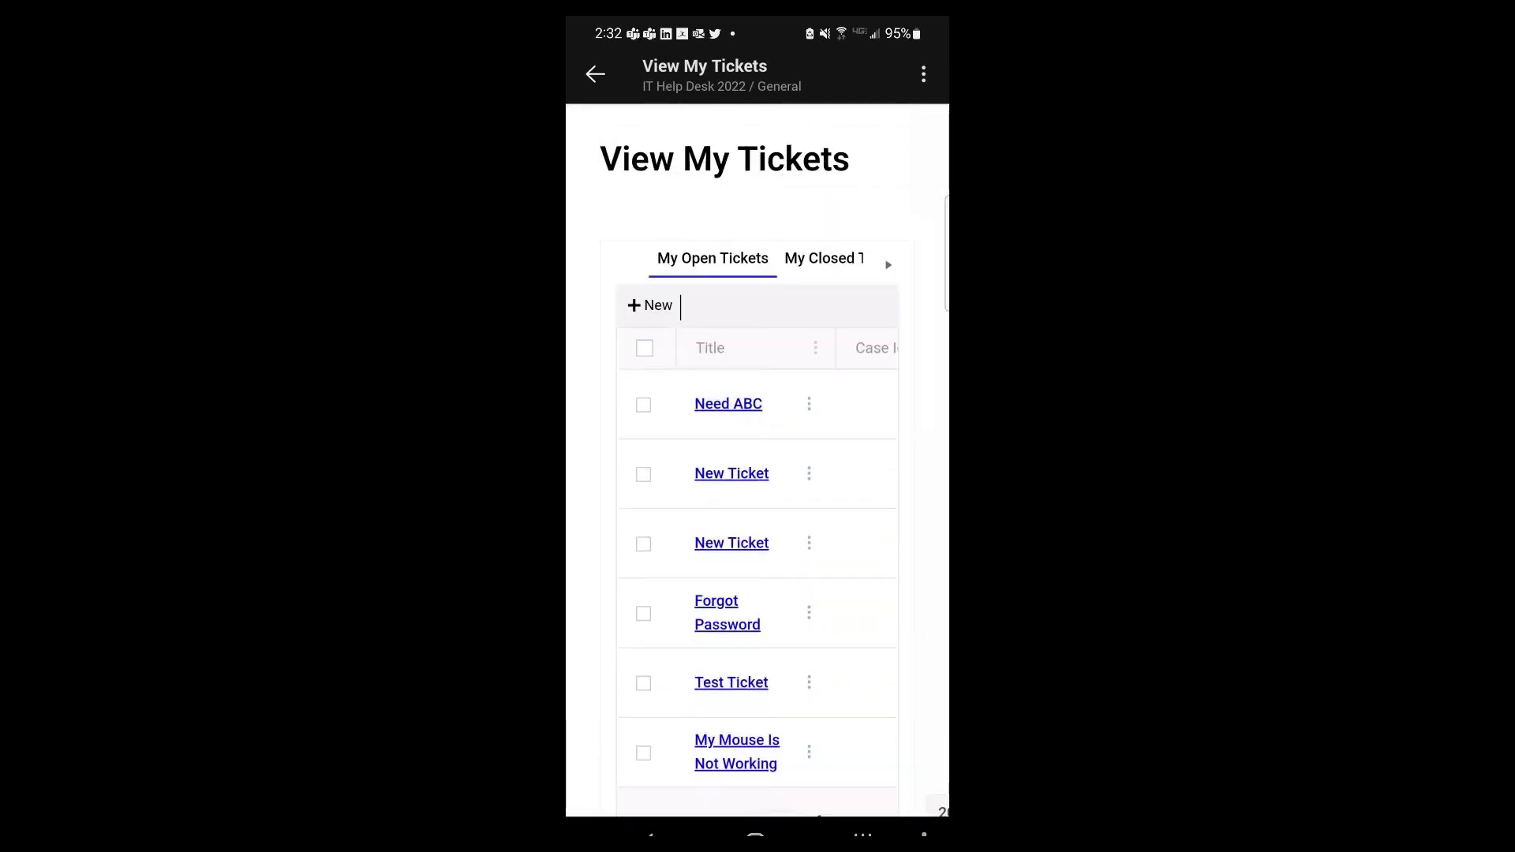
key("Escape")
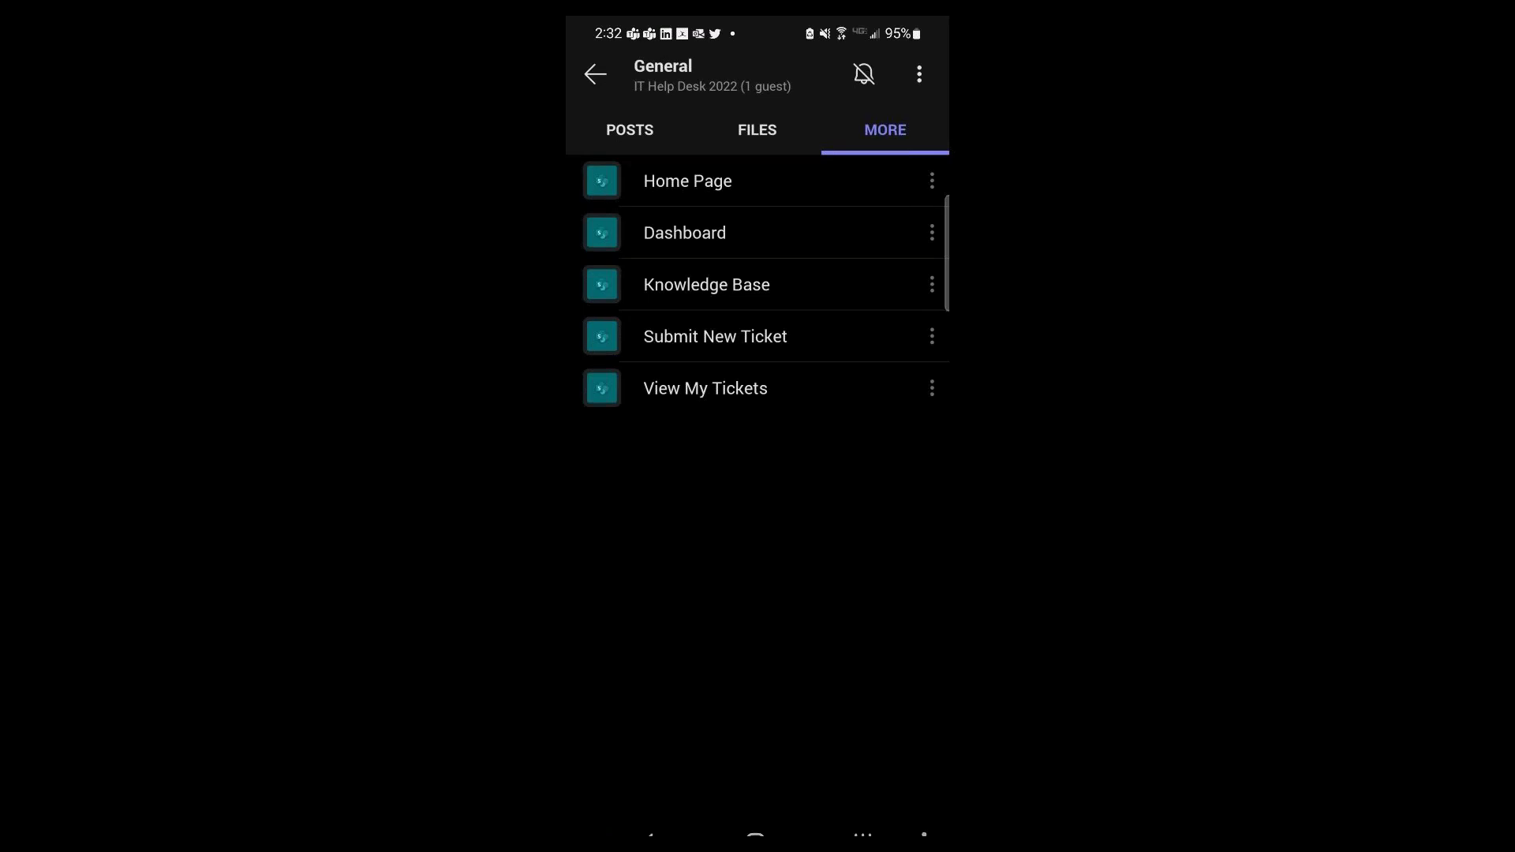
- Open the channel's Knowledge Base, read through the article Sort Used Space on C: Drive, and return to the channel's page list
left_click(706, 284)
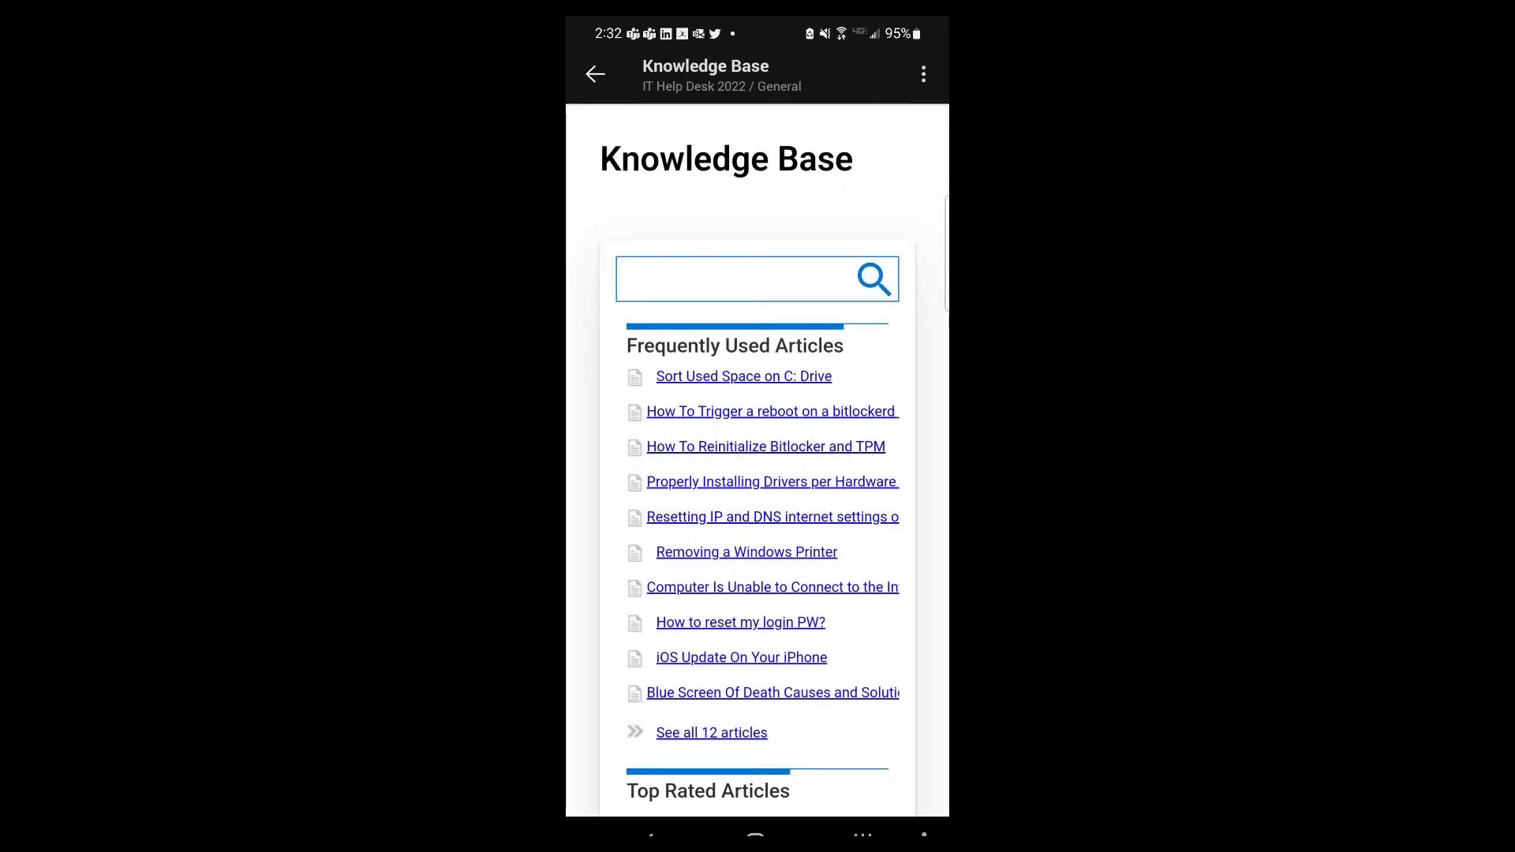
left_click(744, 377)
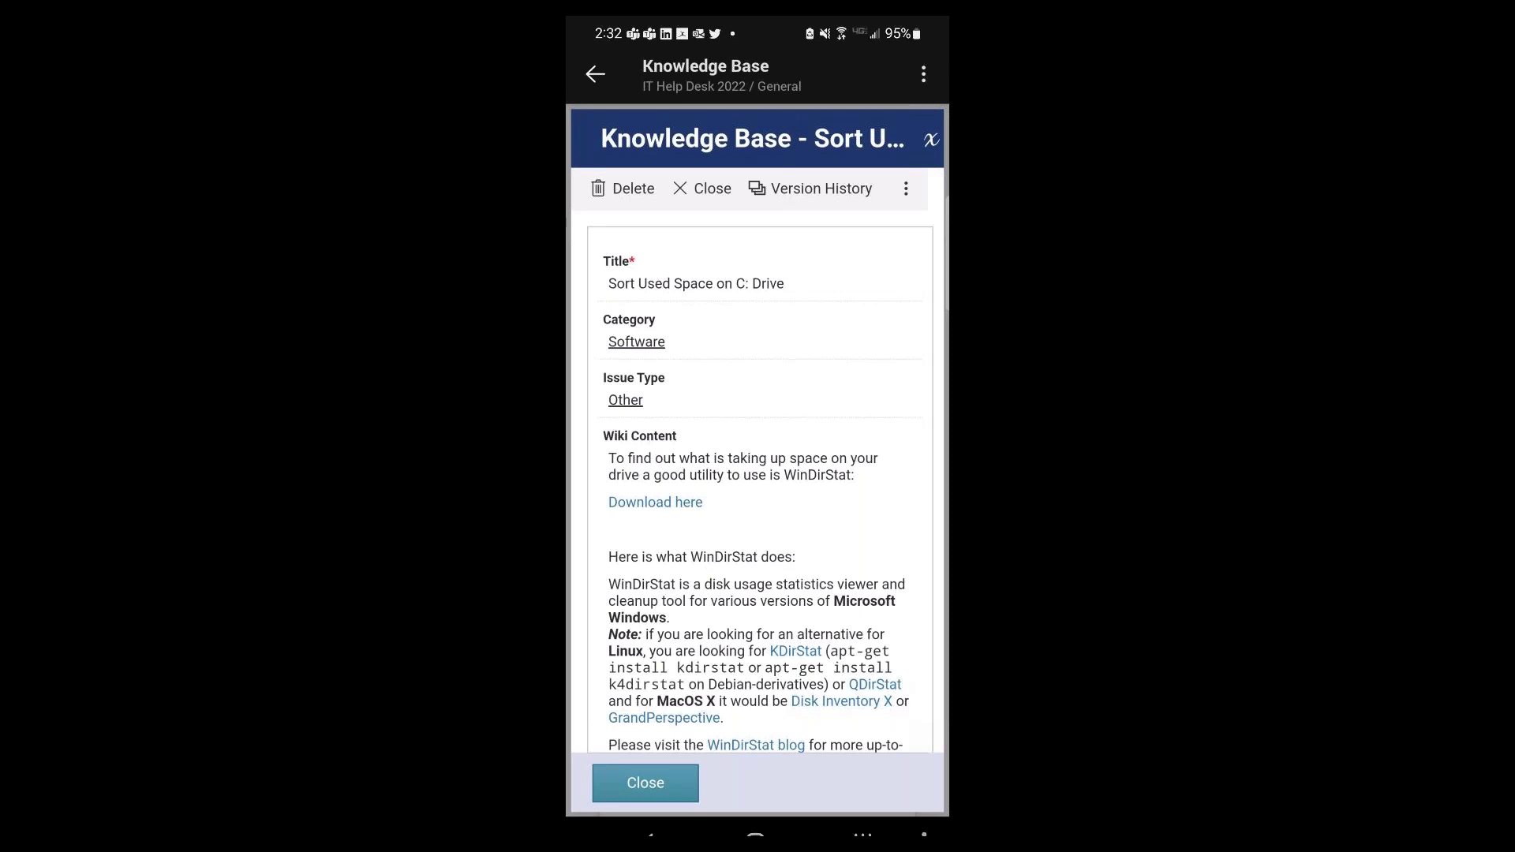
scroll(757, 482, "down", 10)
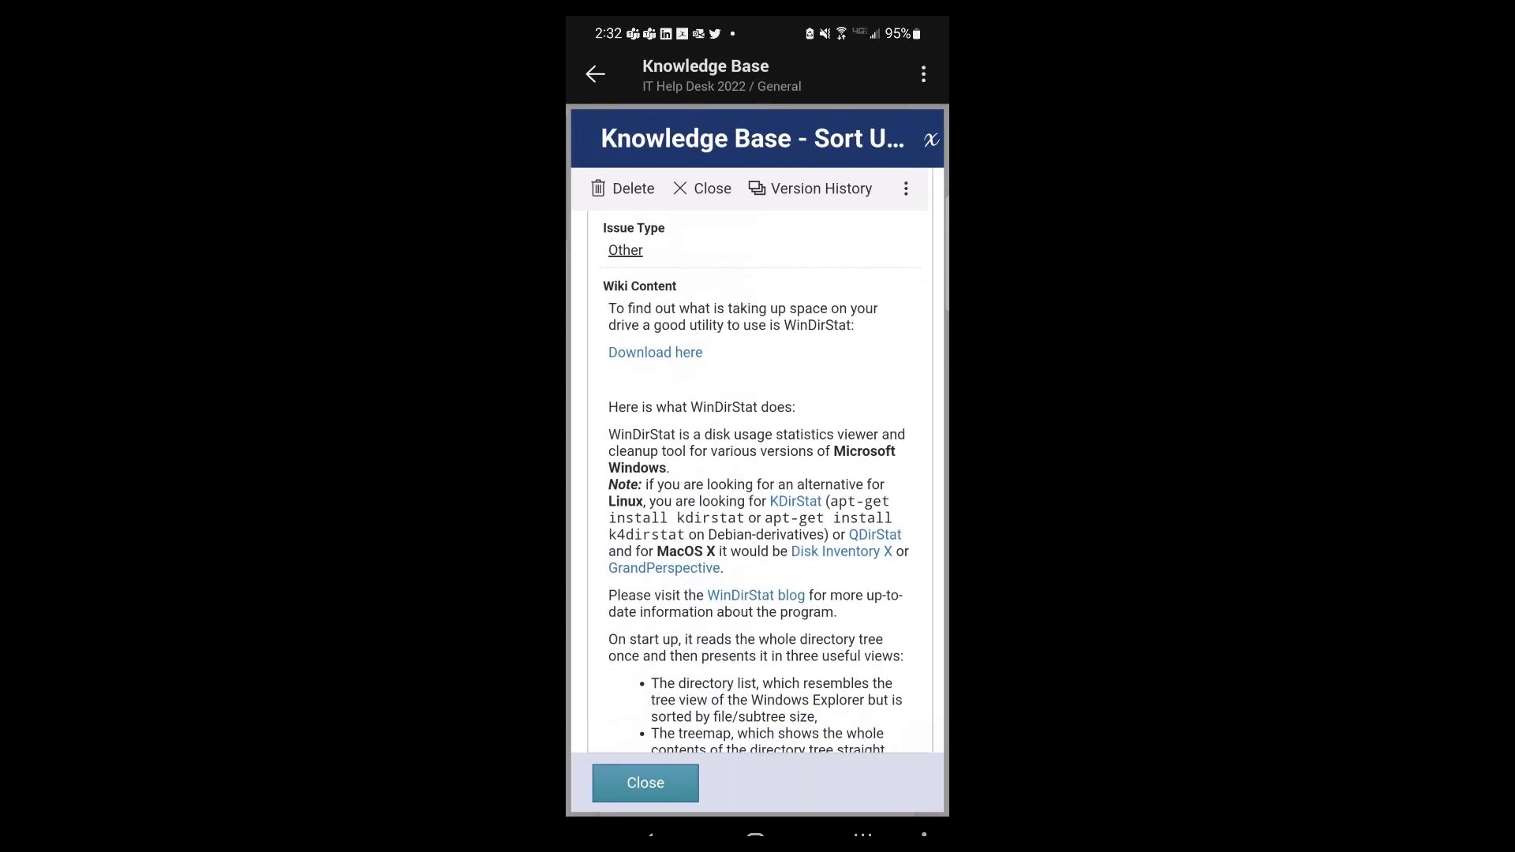
scroll(757, 481, "down", 4)
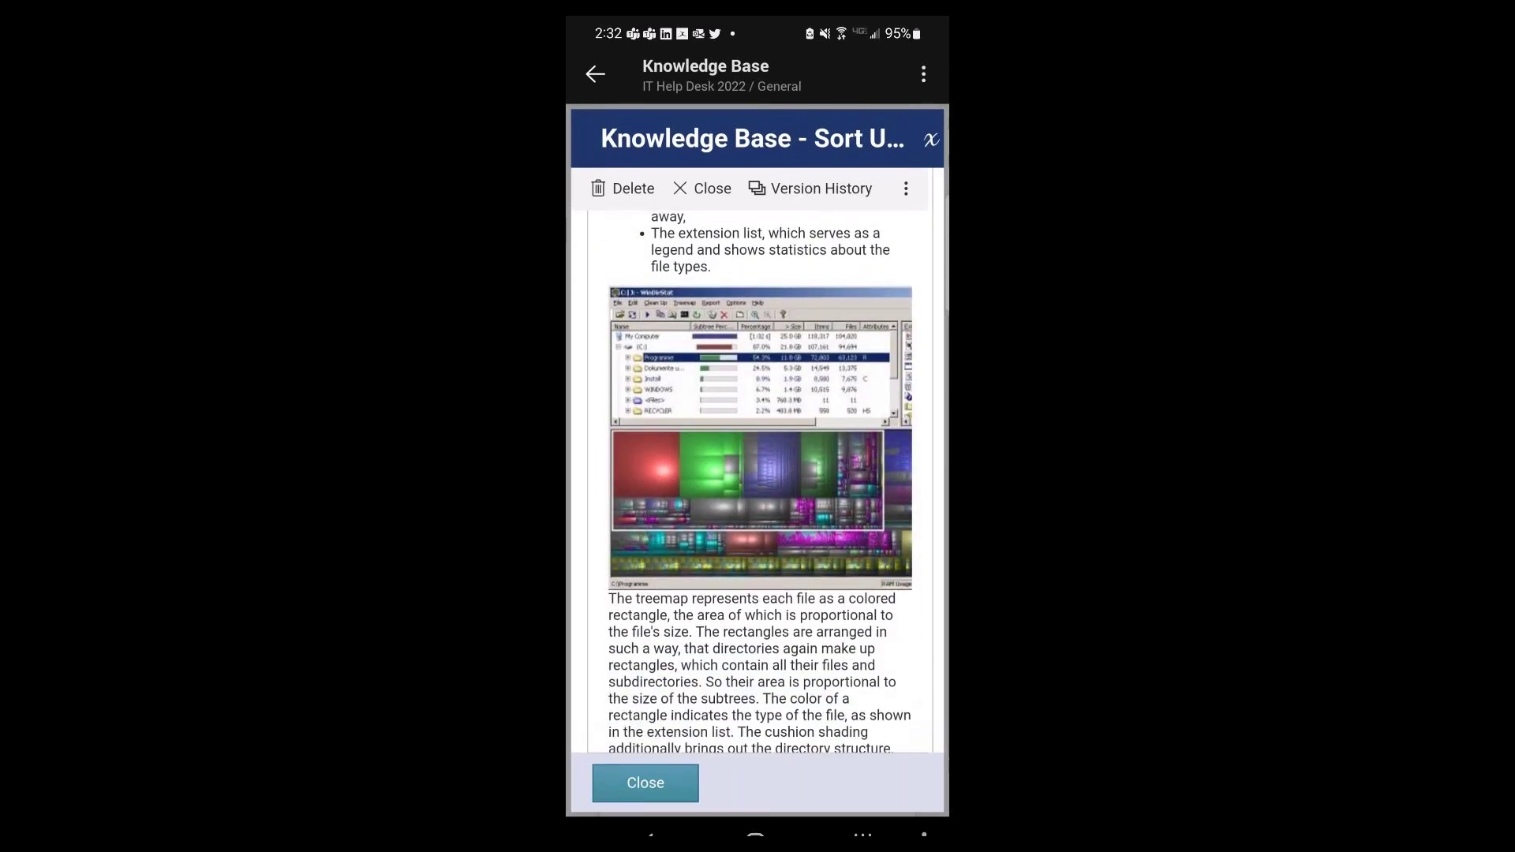
scroll(758, 481, "up", 8)
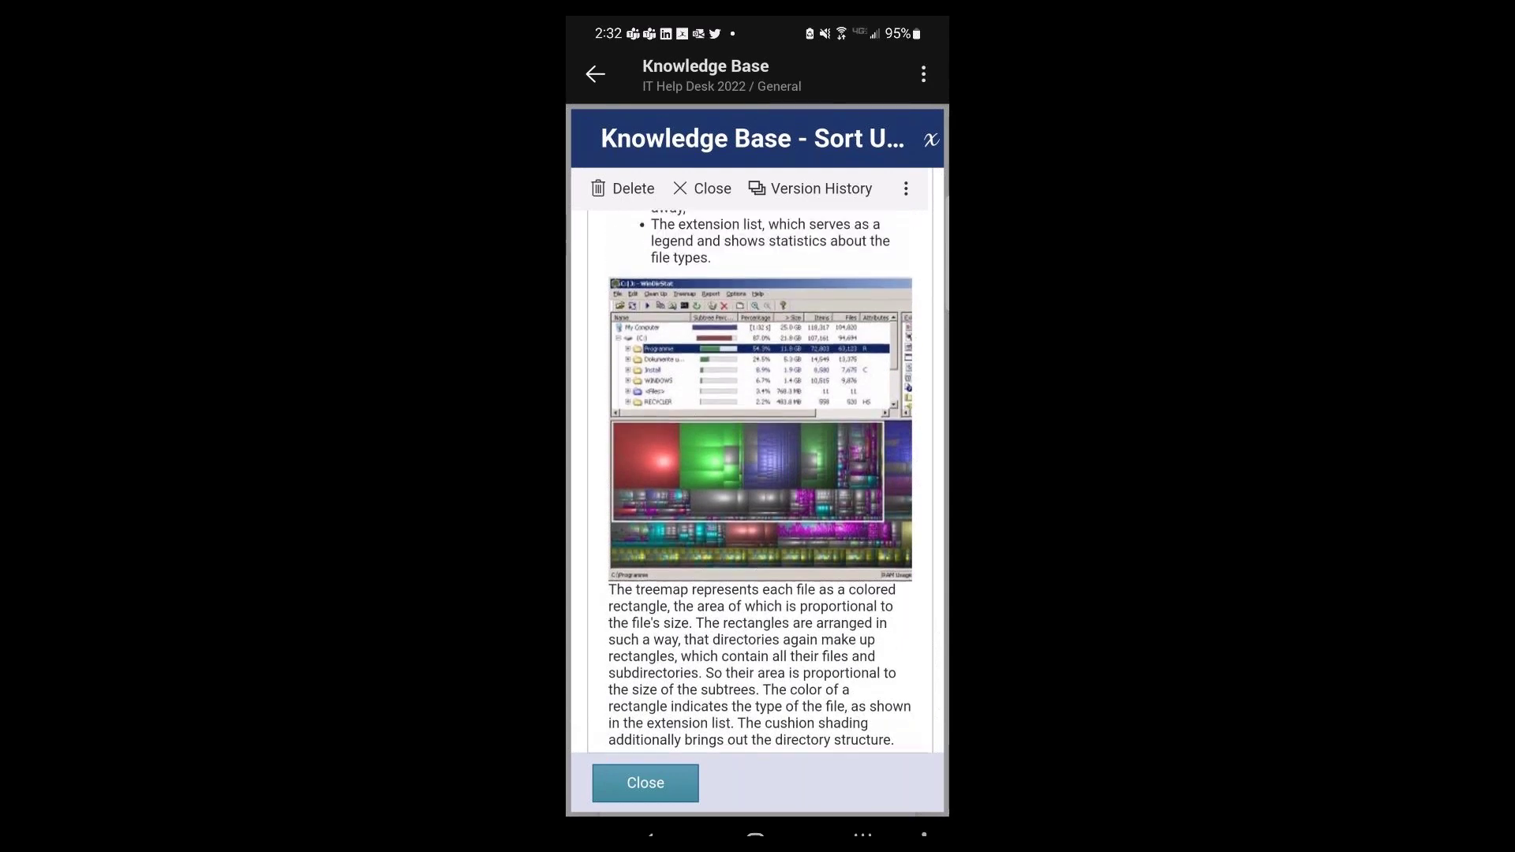
scroll(757, 481, "up", 8)
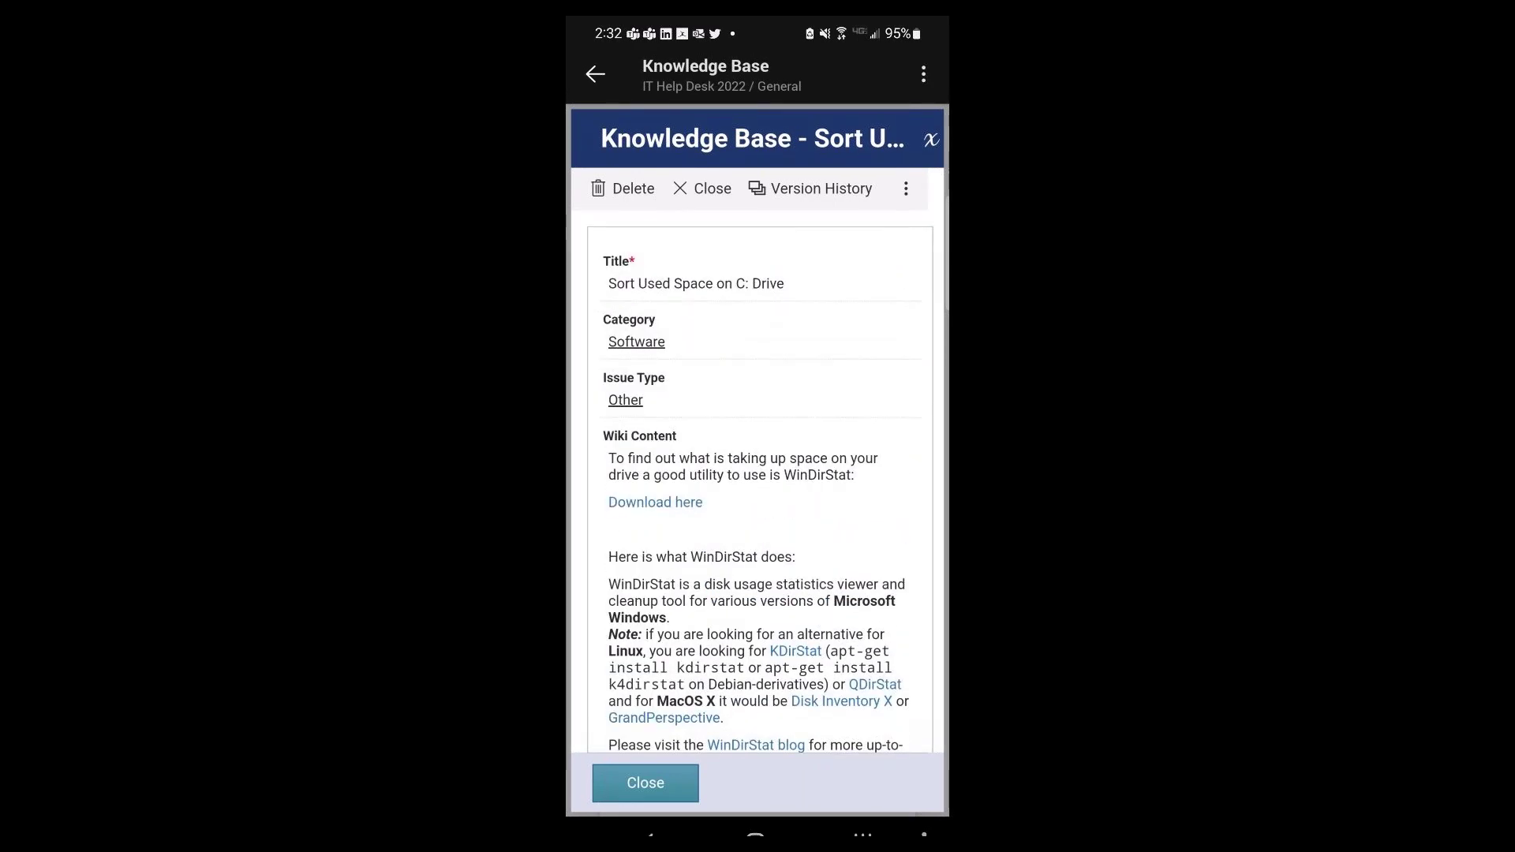
left_click(645, 783)
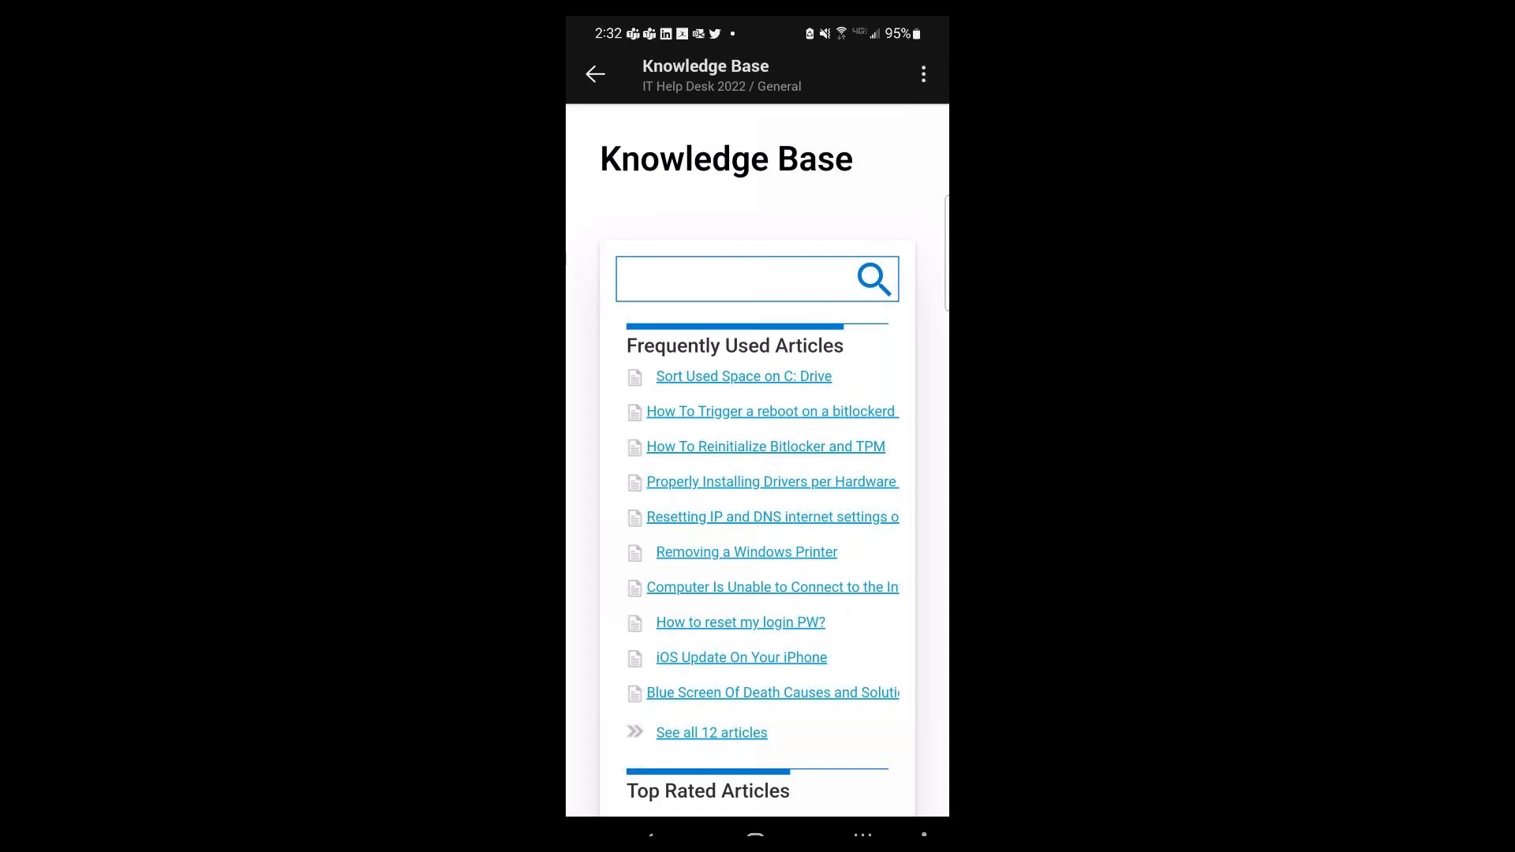
scroll(758, 458, "down", 3)
scroll(757, 458, "up", 3)
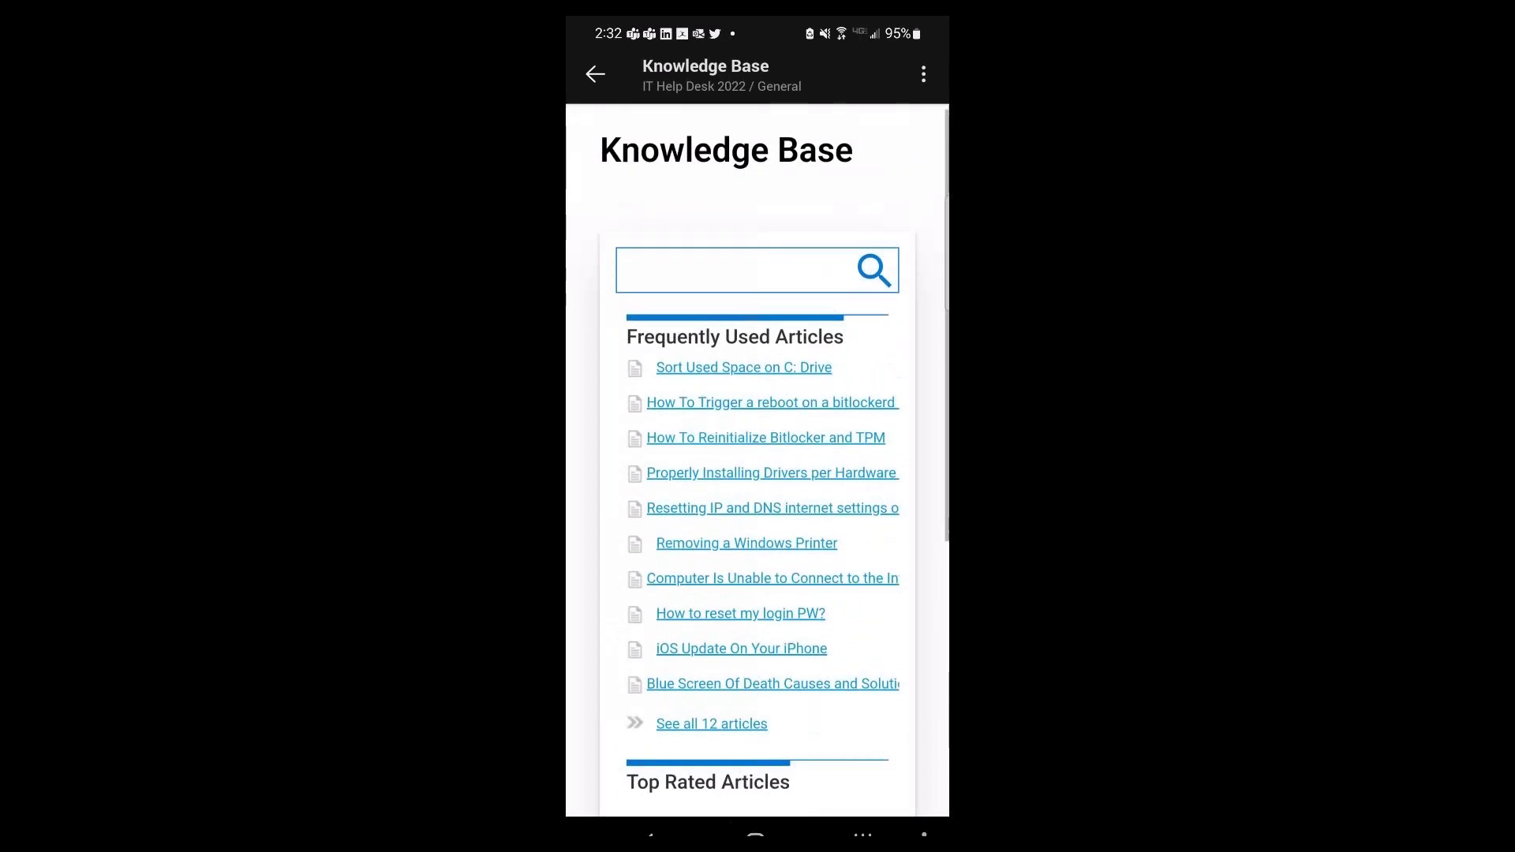
key("Escape")
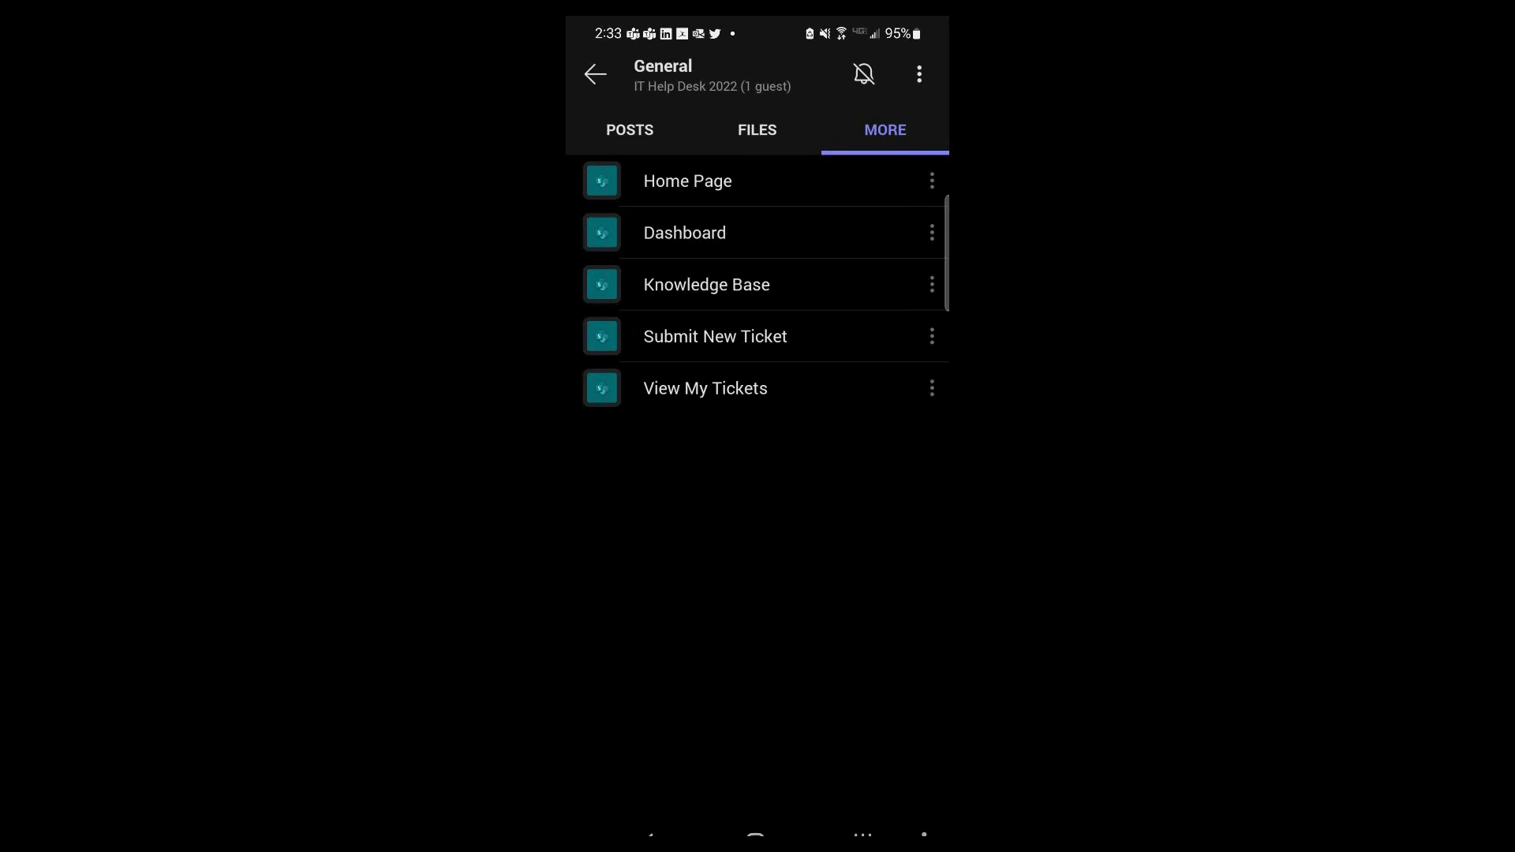
- Look through the list of teams and view the posts in the General channel of the Projects team
key("Escape")
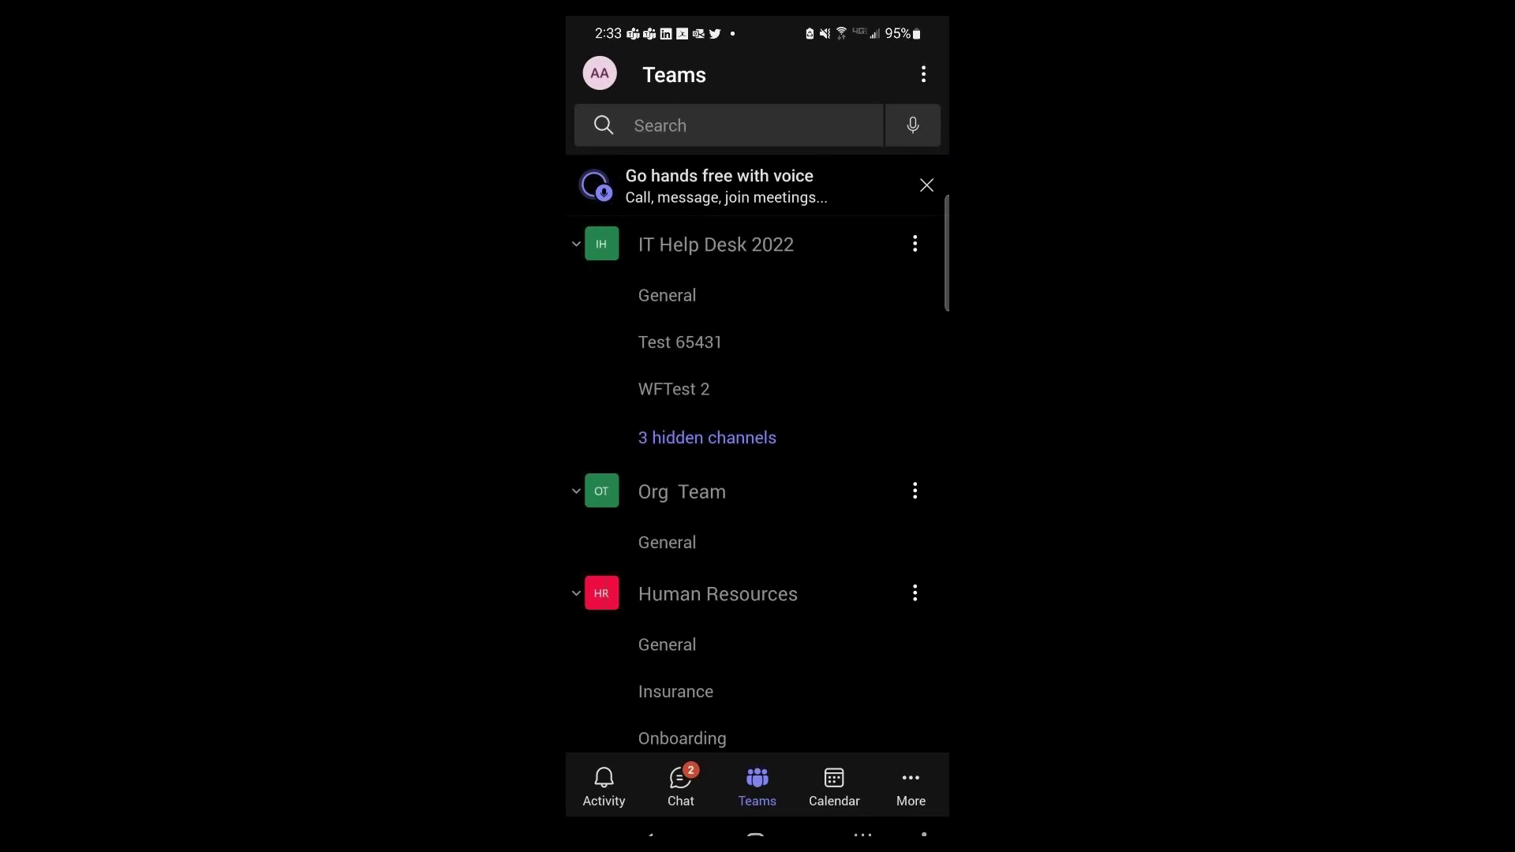
scroll(757, 450, "down", 5)
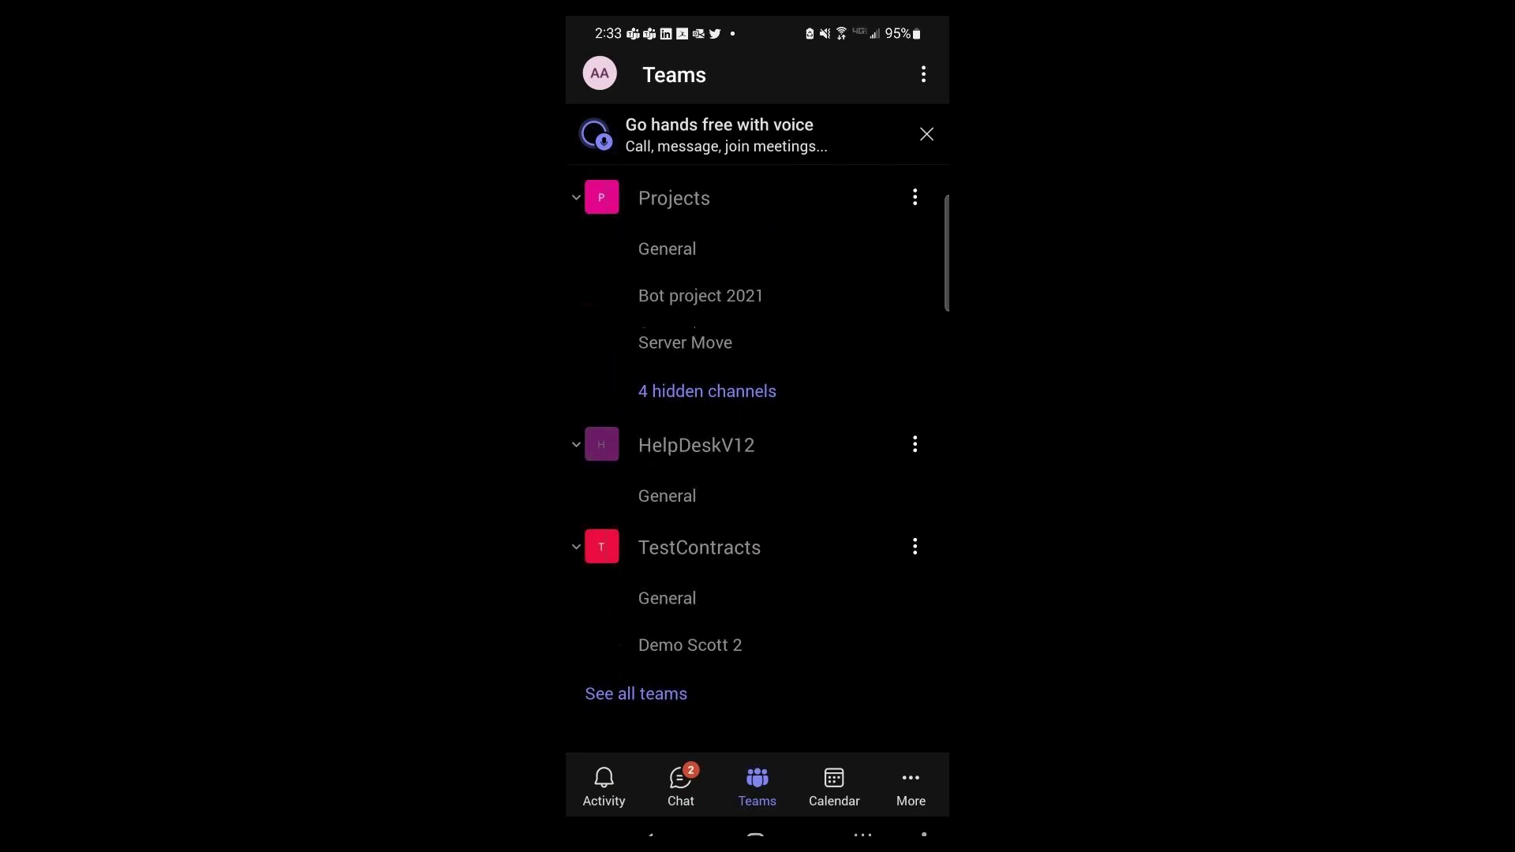
scroll(758, 450, "up", 5)
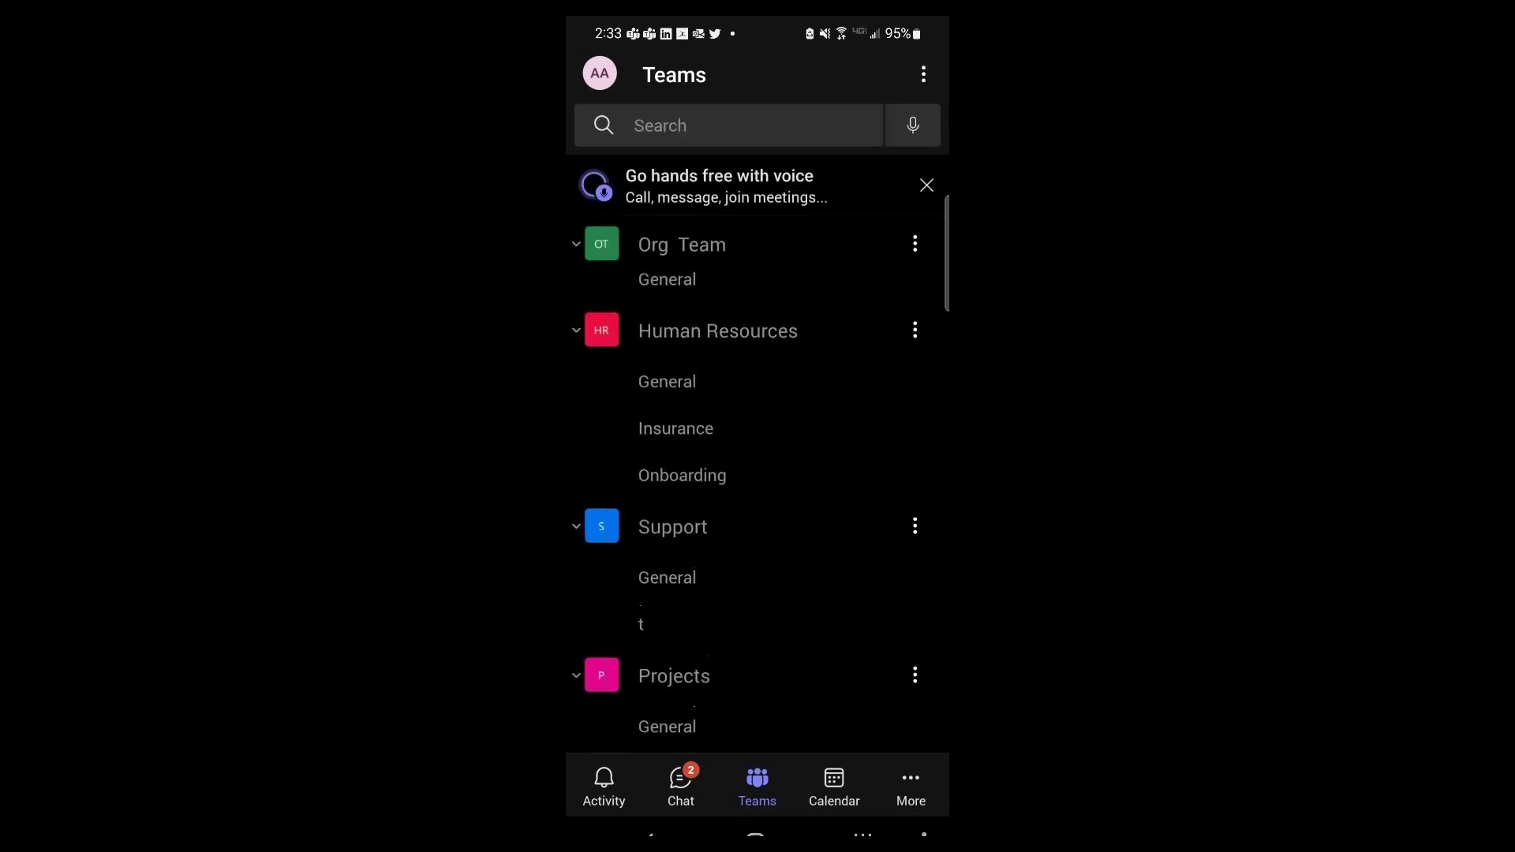
left_click(667, 724)
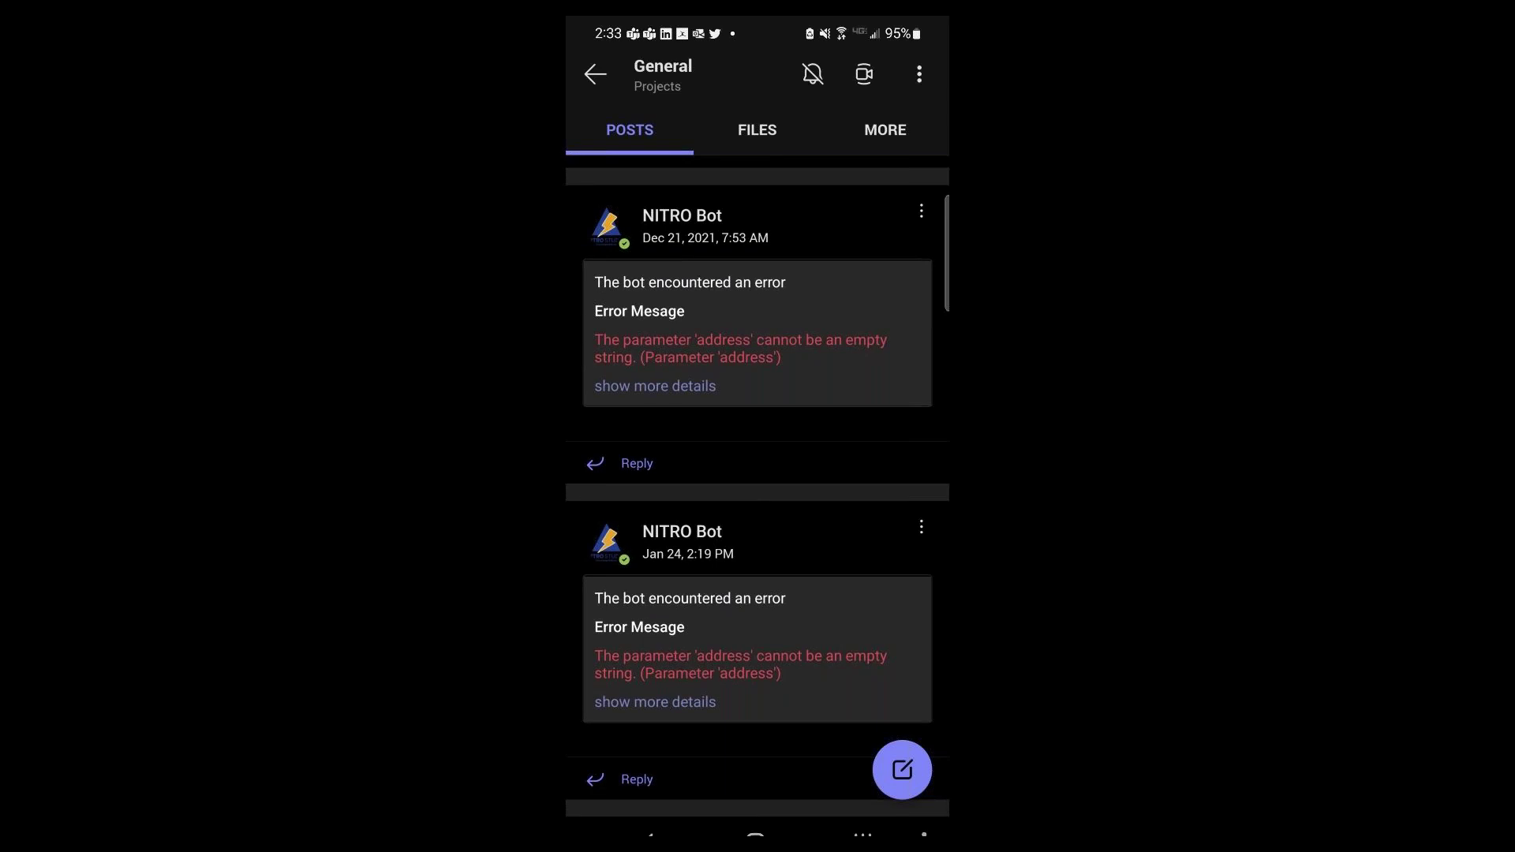
key("Escape")
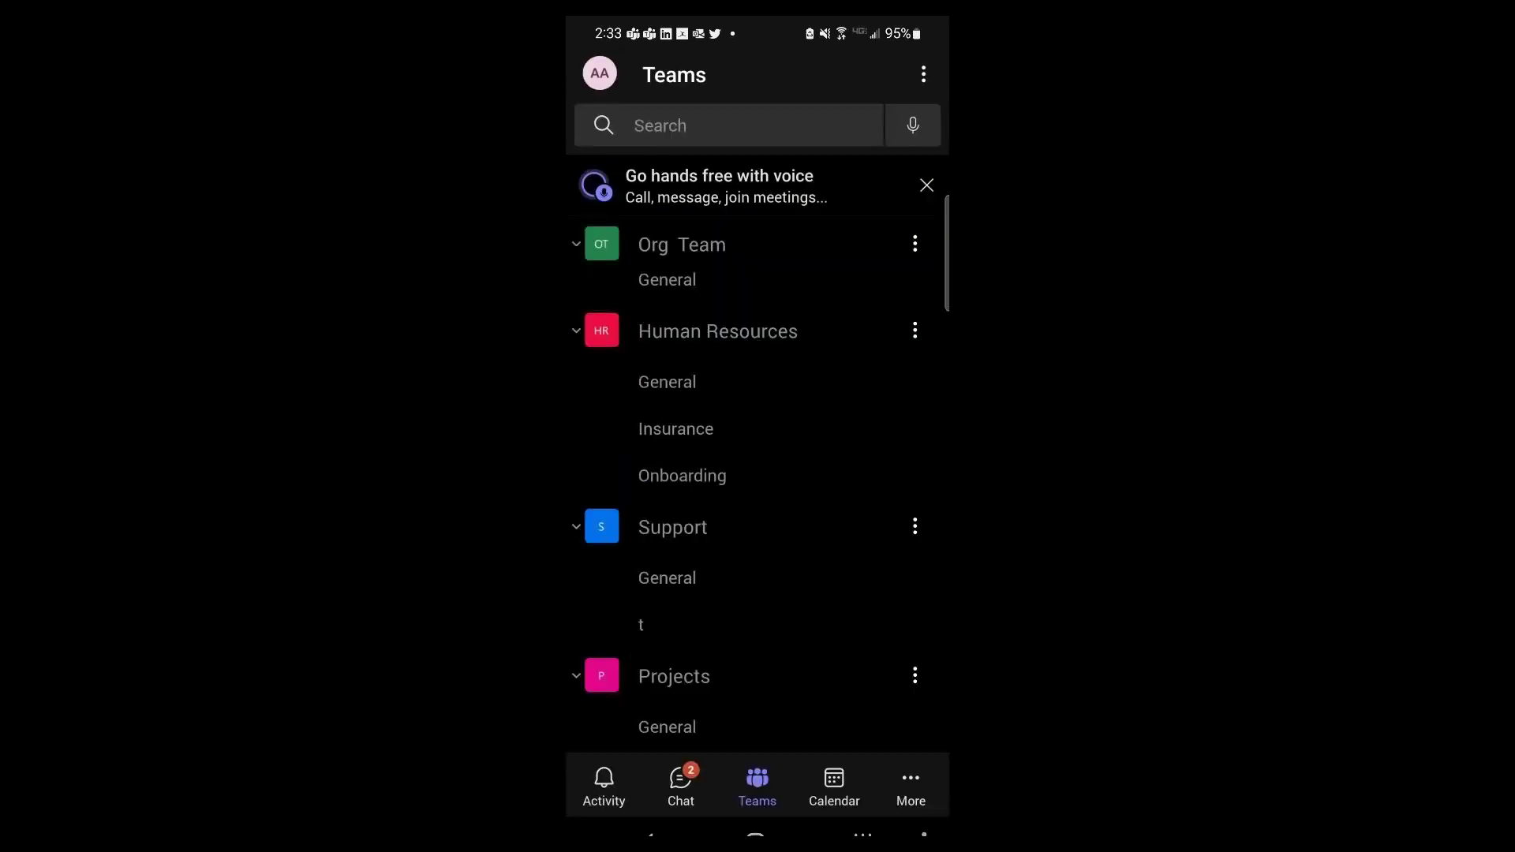
- Tour the Teams mobile app's Chat, Teams, Calendar, Activity and additional apps sections, ending on the chat list
left_click(680, 785)
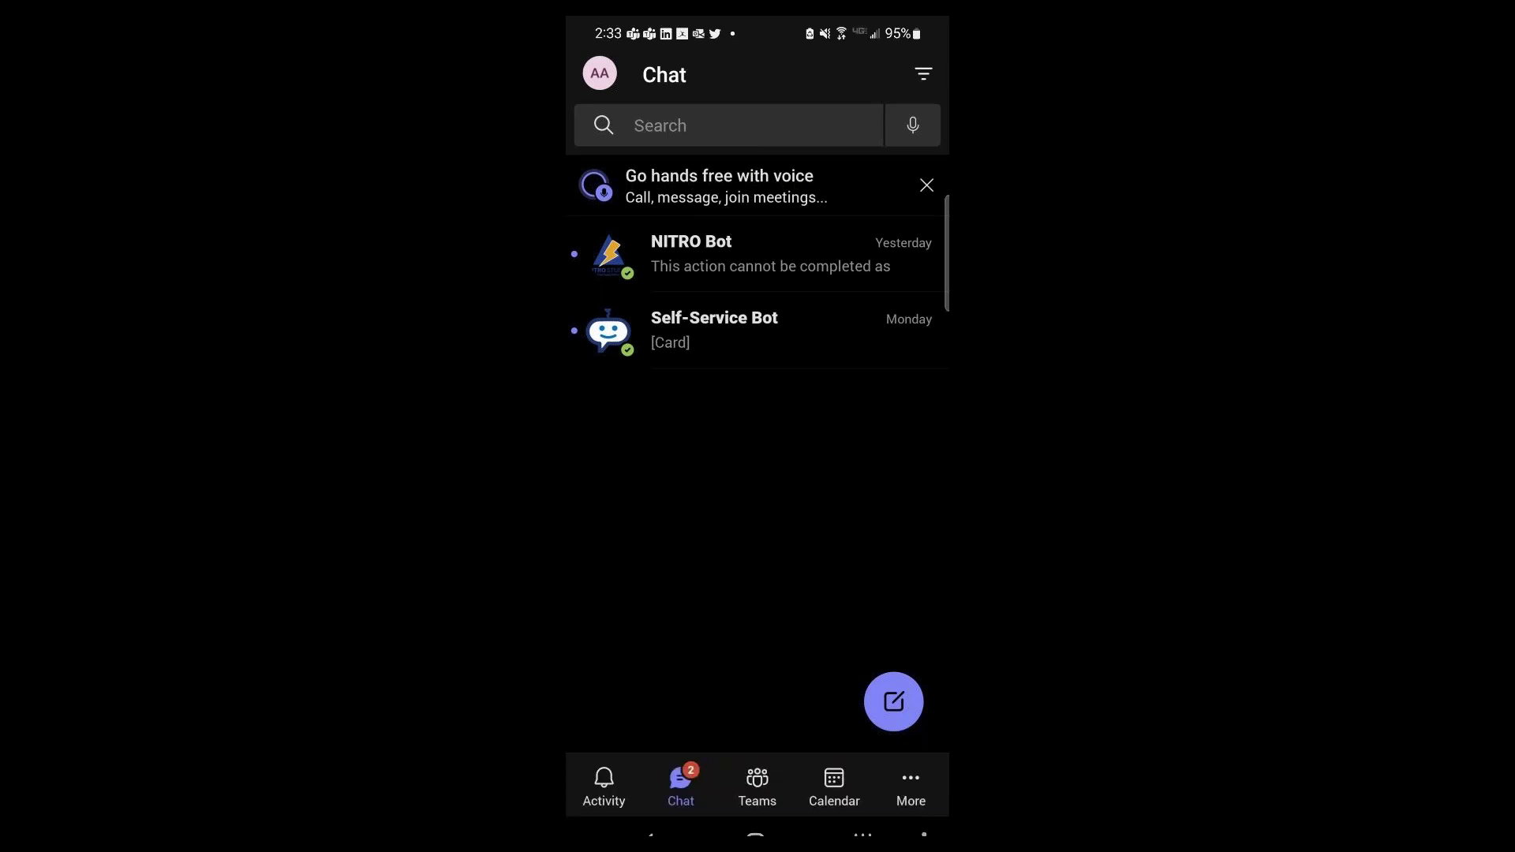
left_click(757, 787)
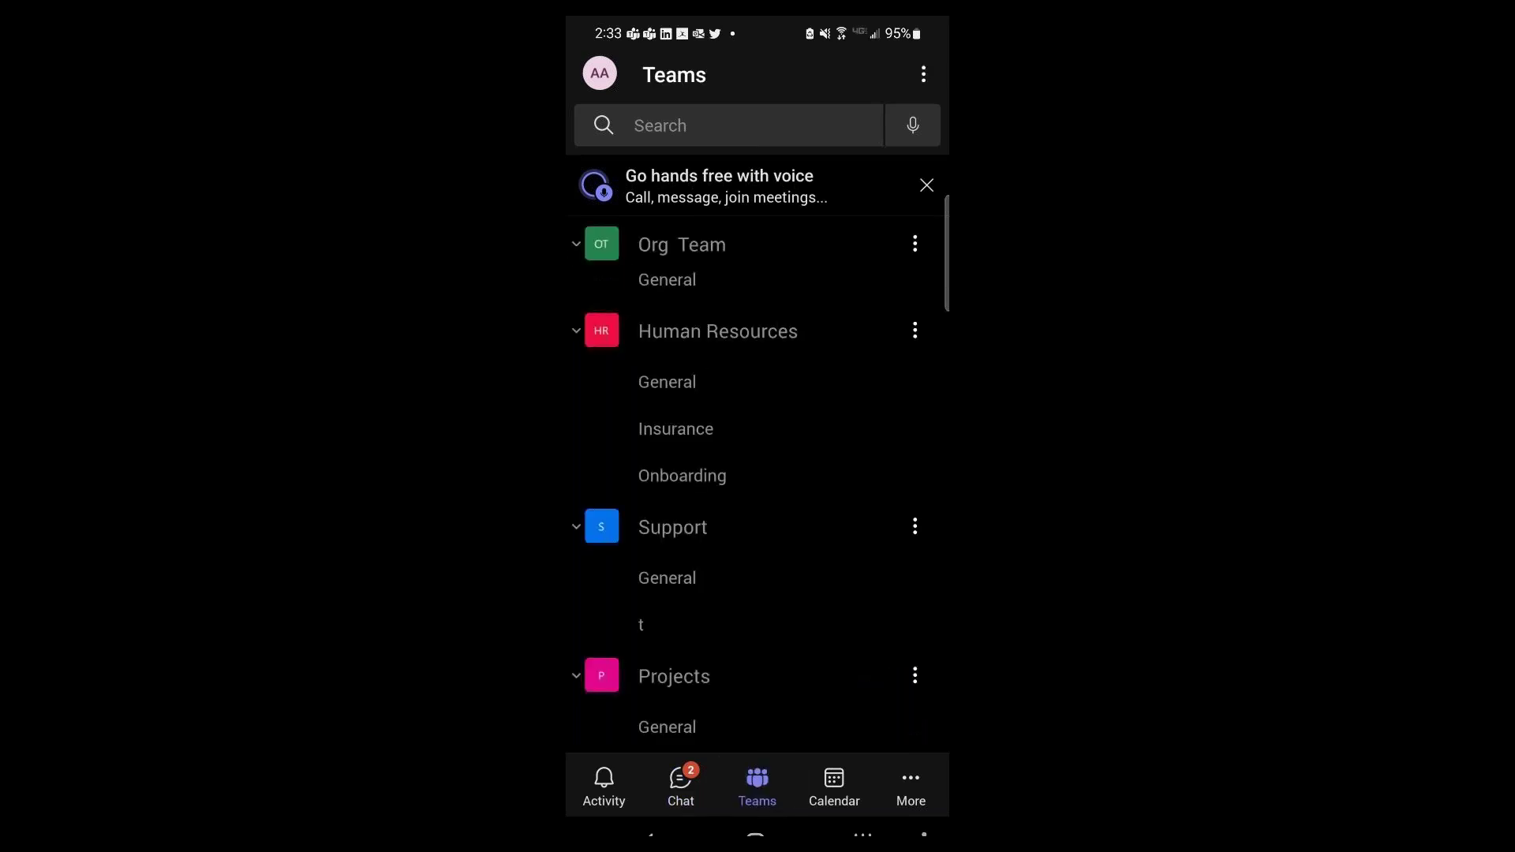
left_click(682, 245)
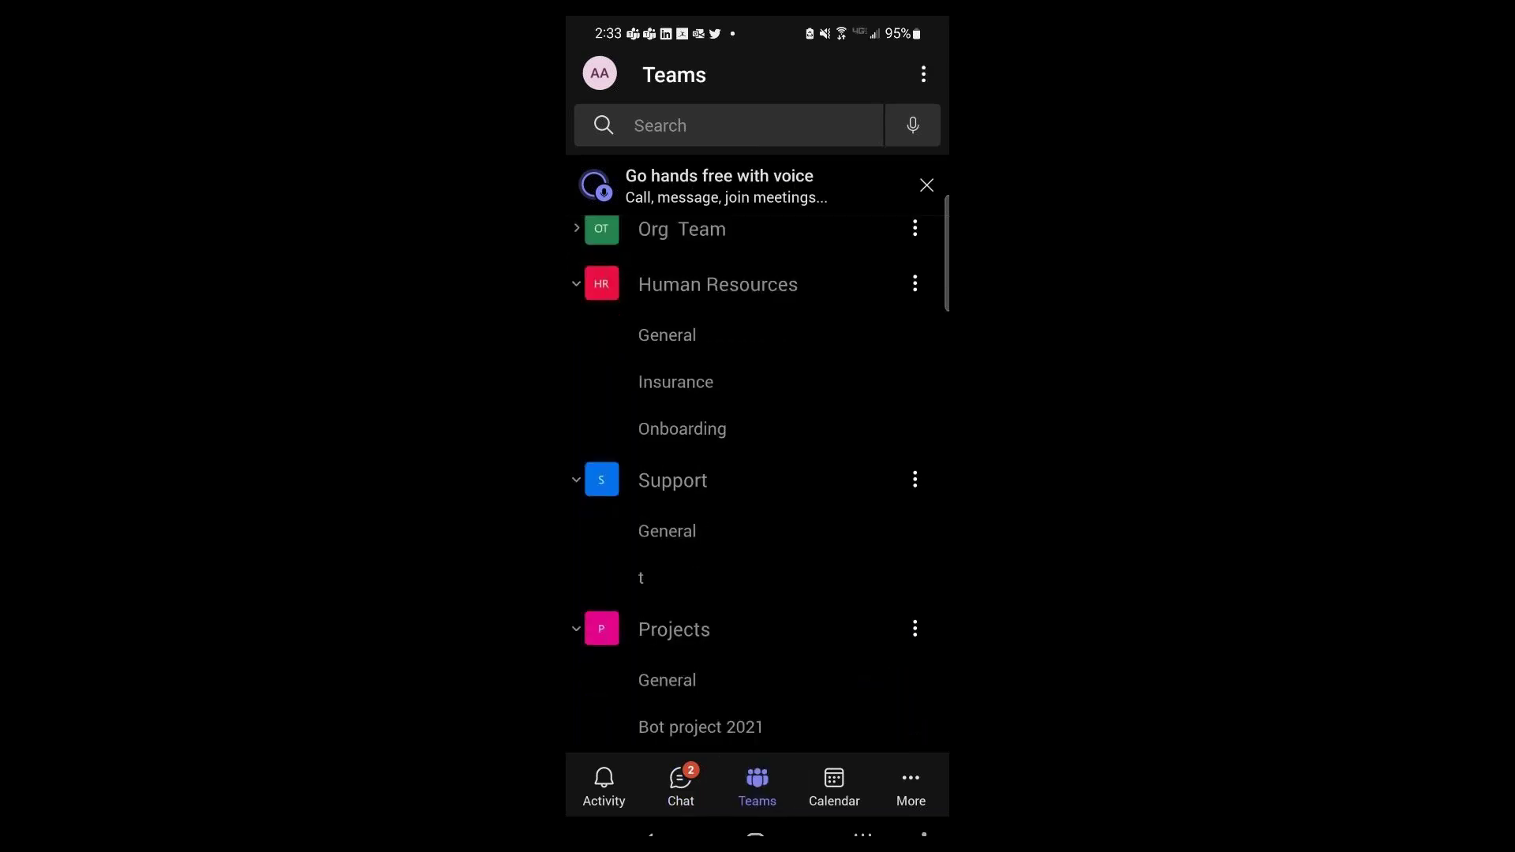
left_click(681, 229)
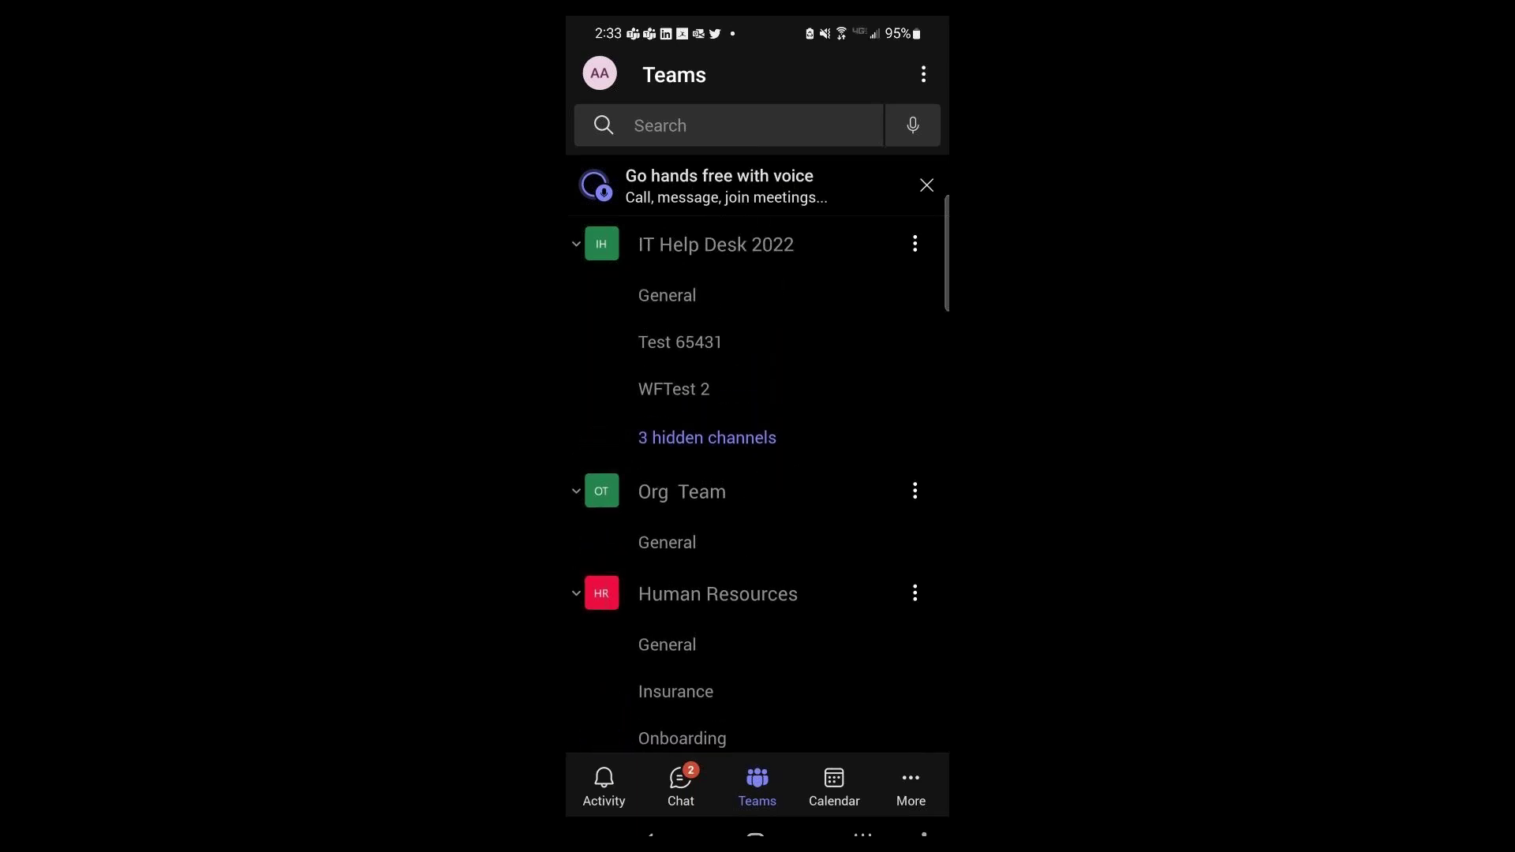
left_click(834, 785)
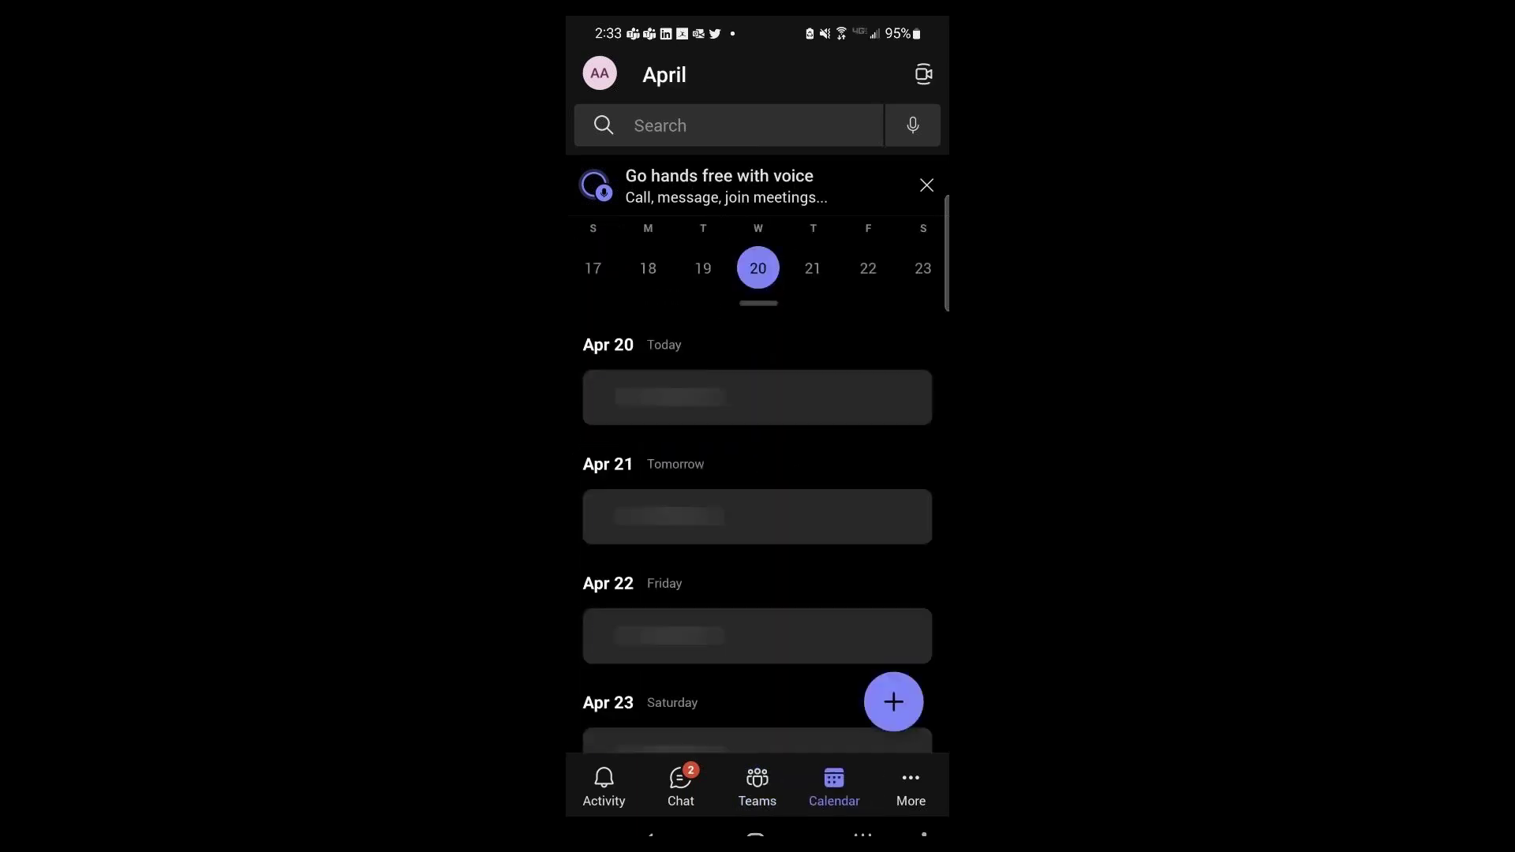
left_click(911, 785)
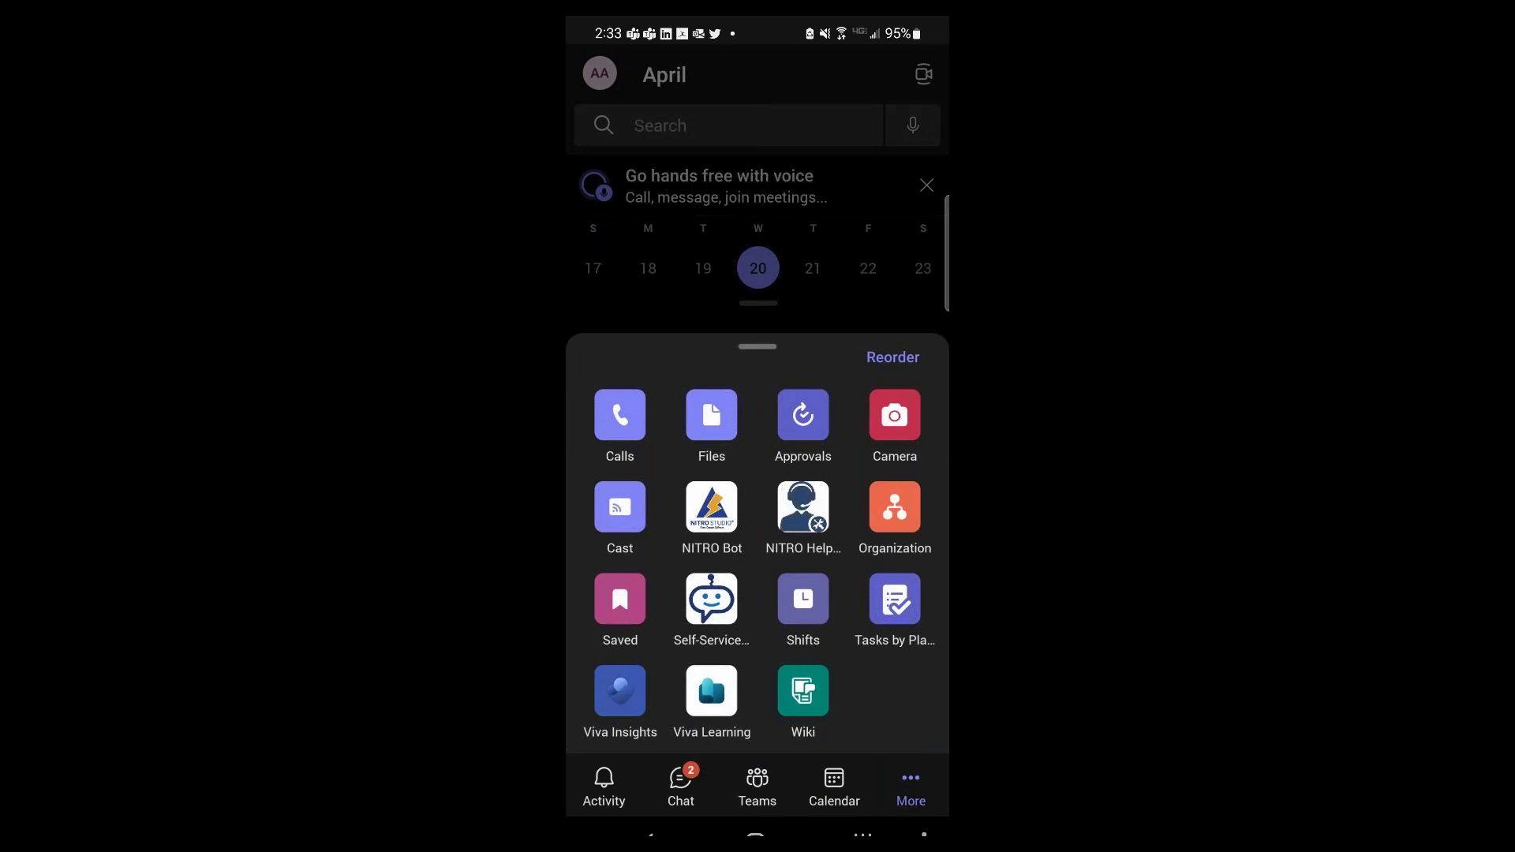
left_click(834, 785)
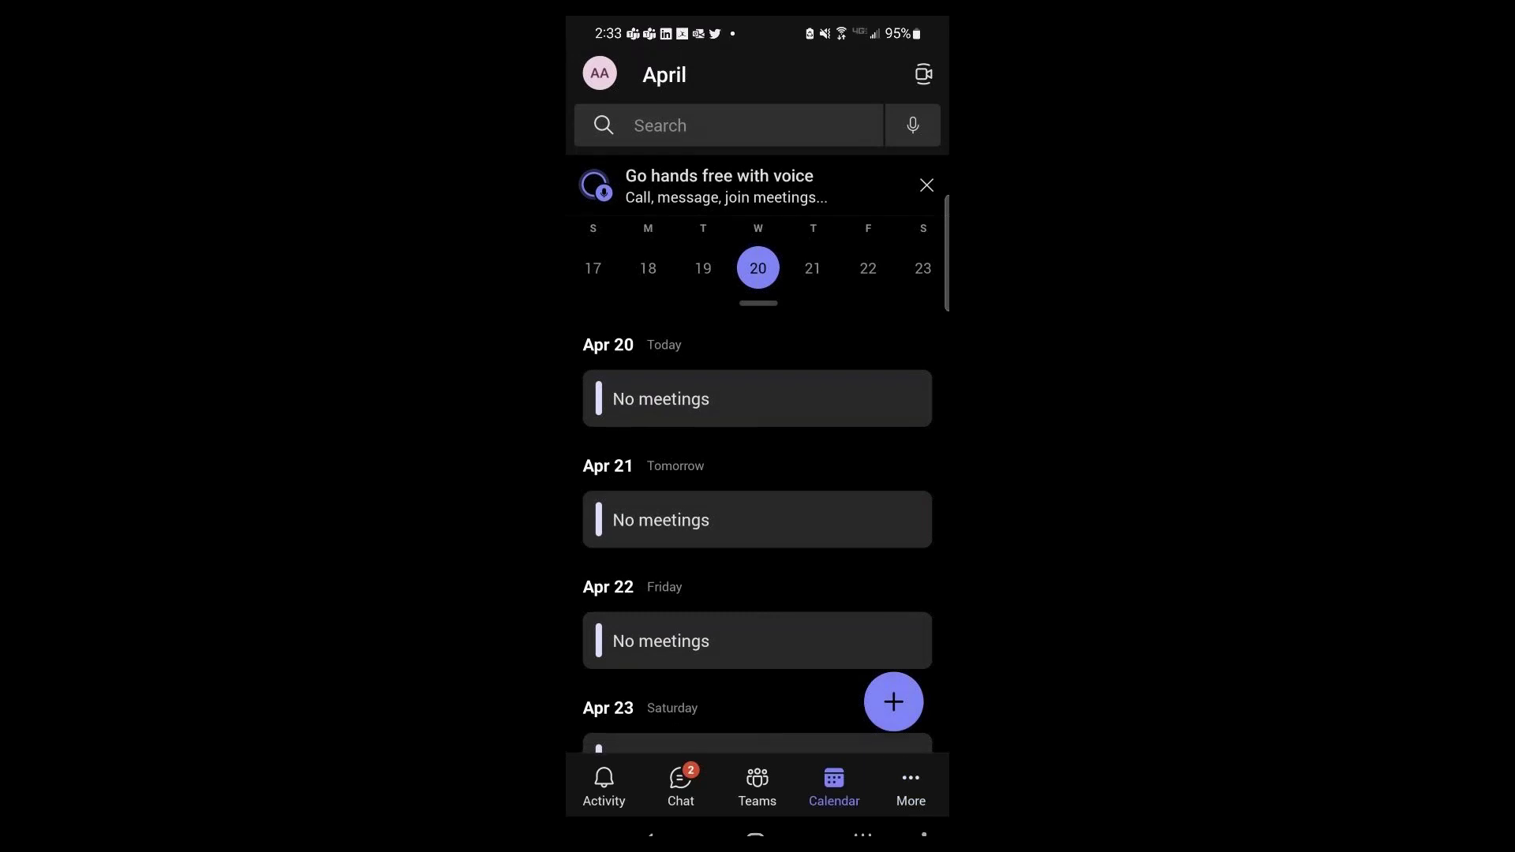
left_click(603, 785)
left_click(757, 785)
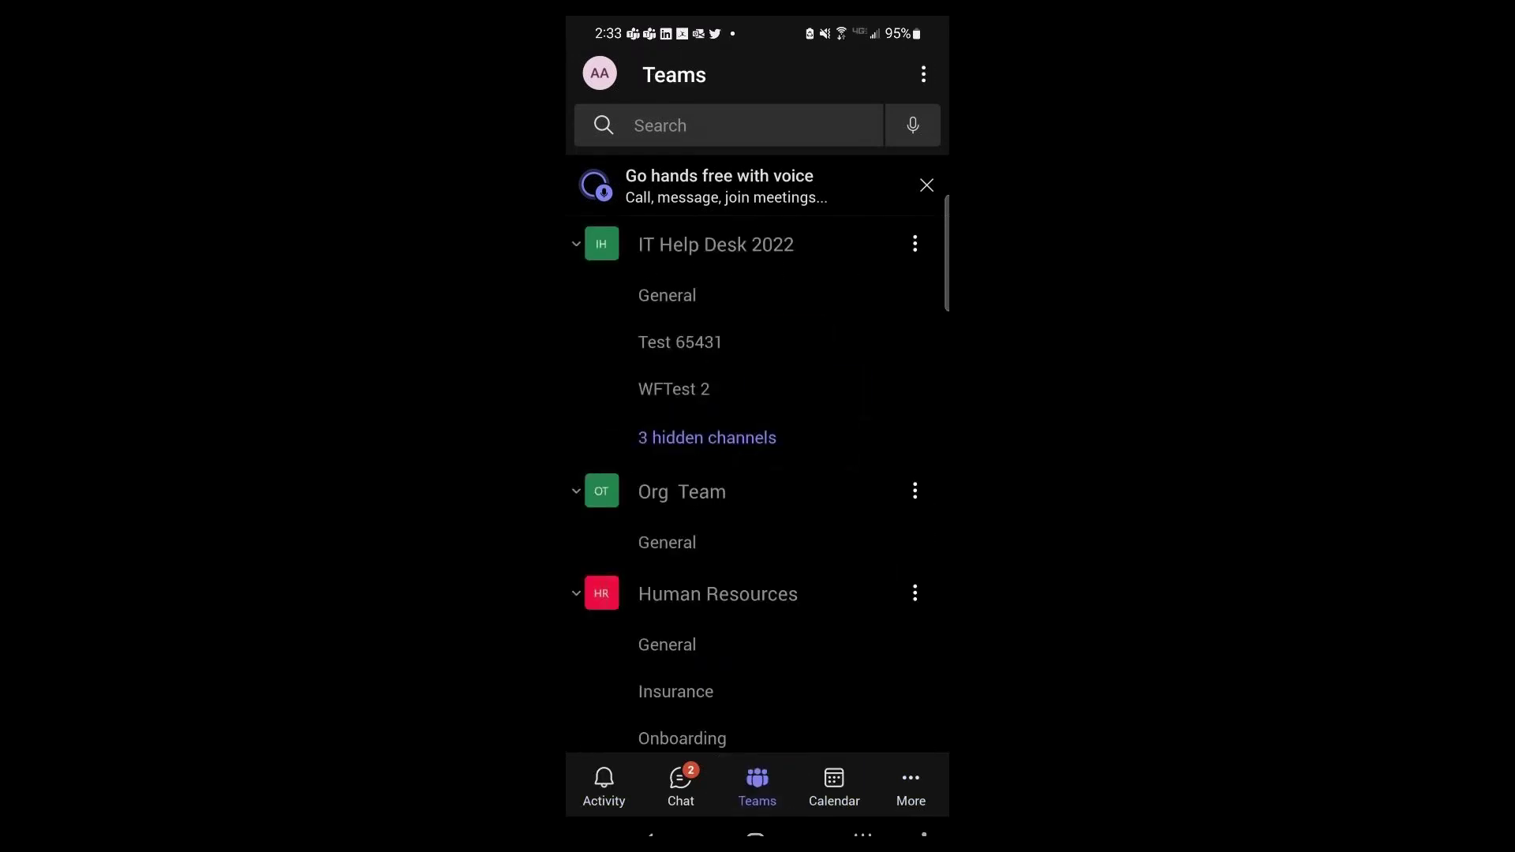
left_click(680, 785)
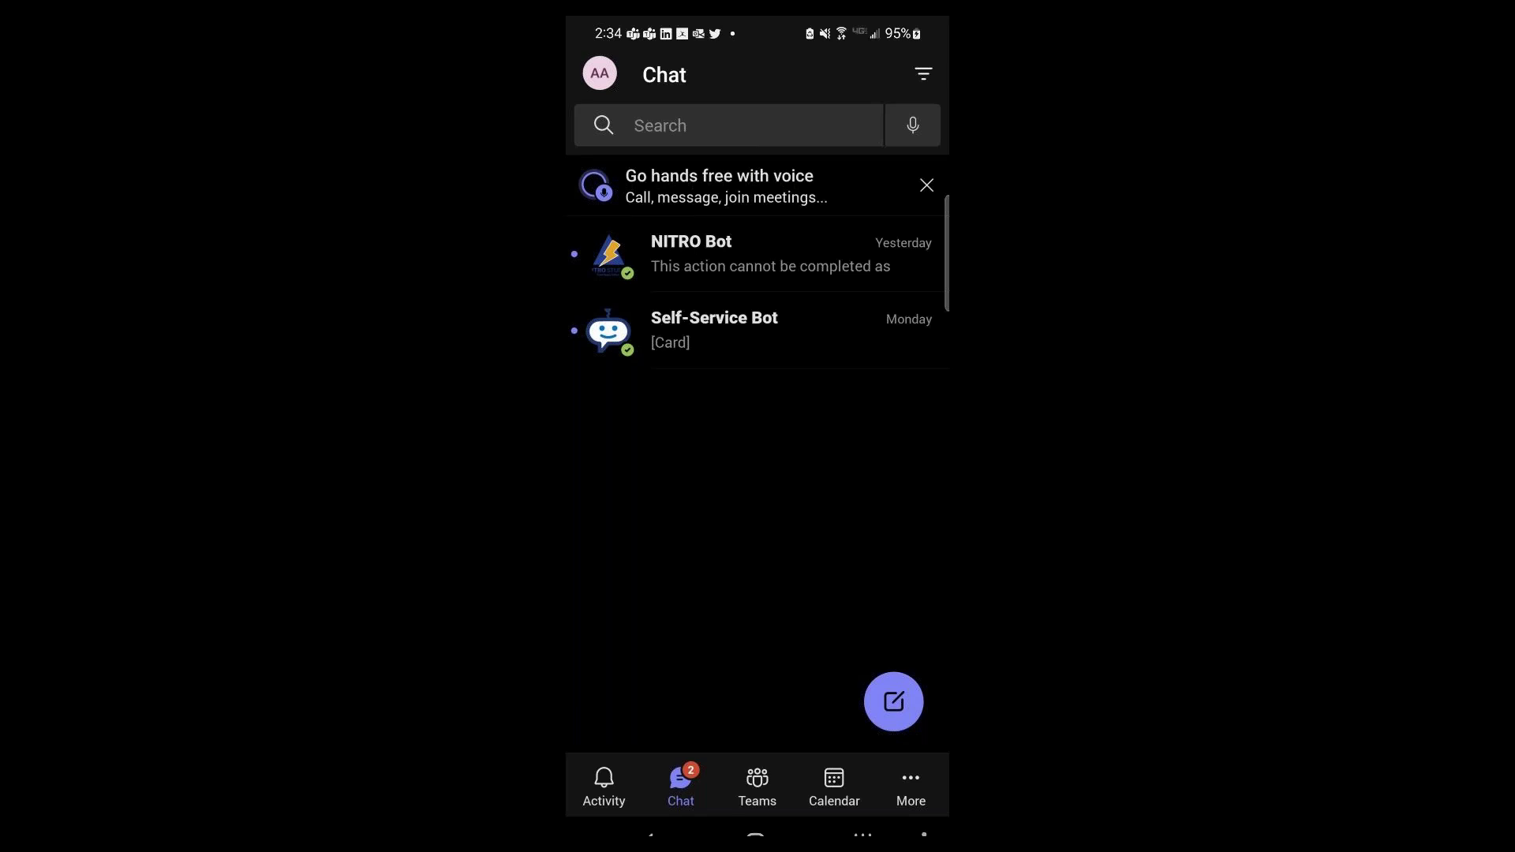
- Open a new ticket form from the Mobile Portal shortcut on the home screen and look over its Mobile, Barcode Scanning and Ticket Photos sections
key("super")
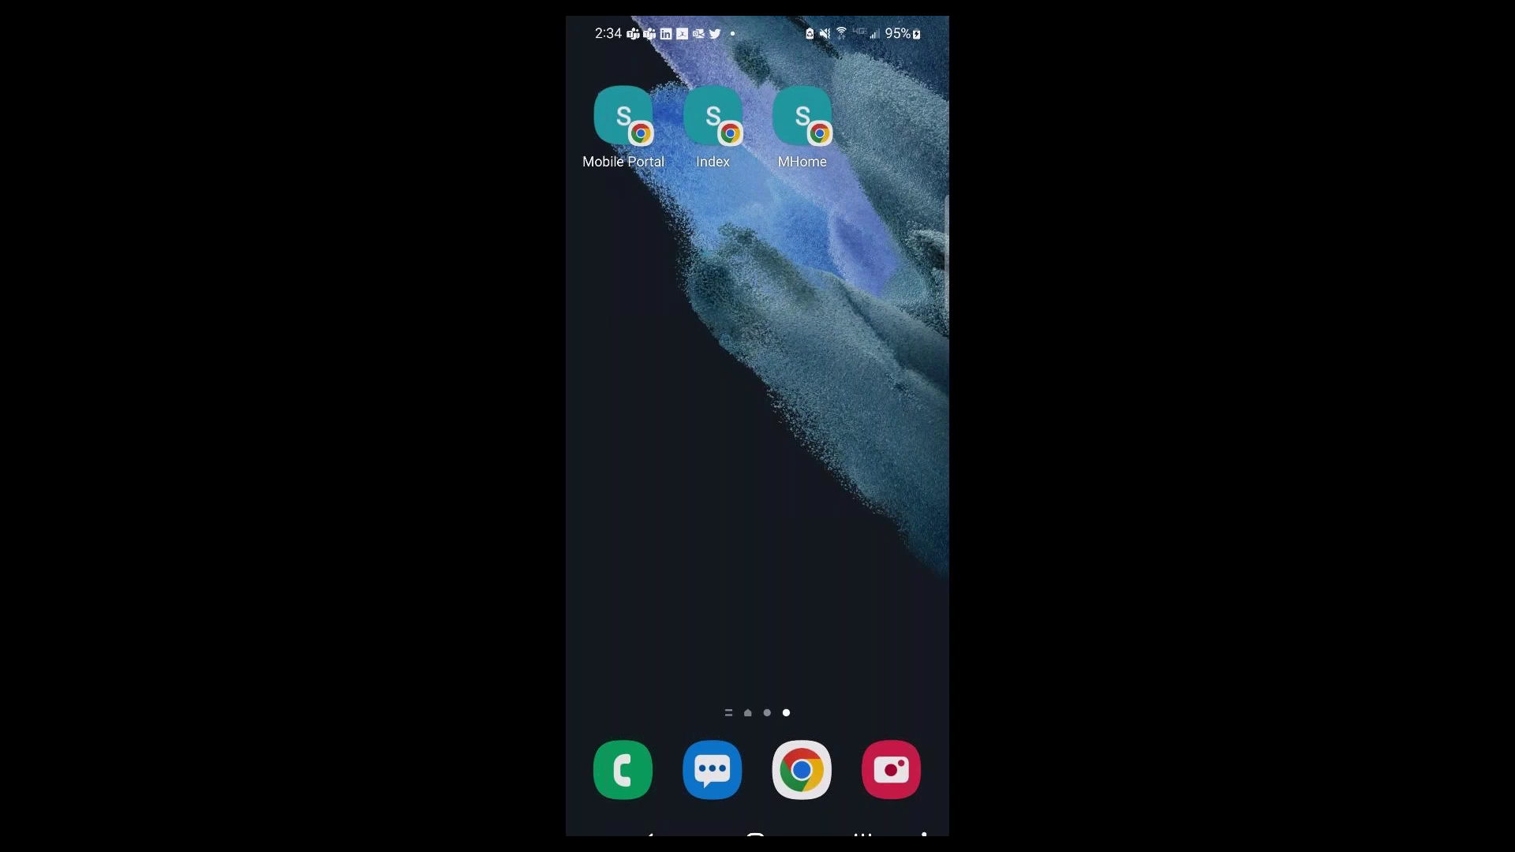
left_click(623, 118)
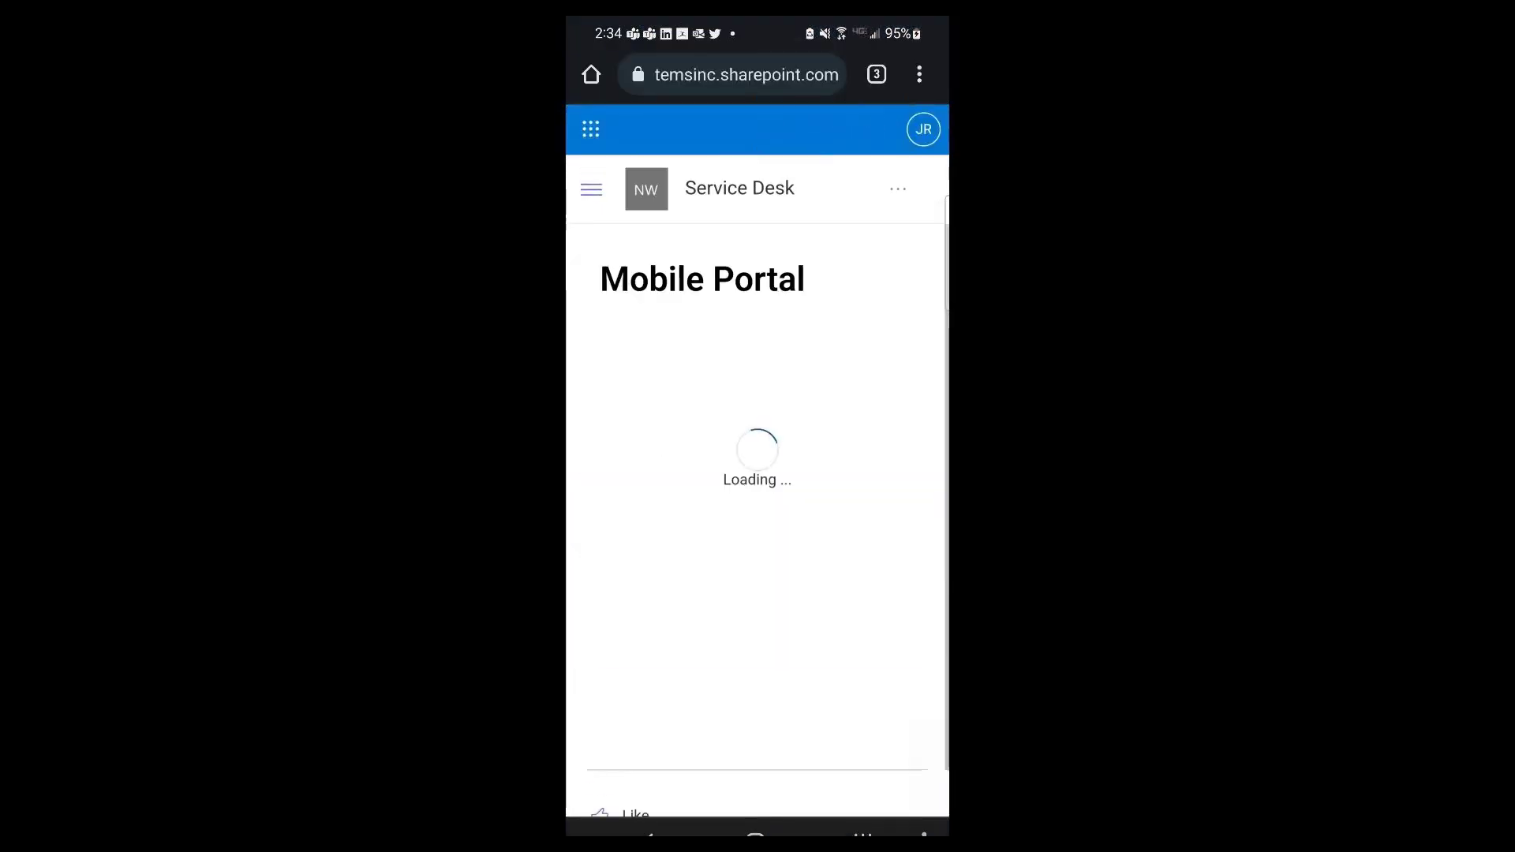
left_click(758, 465)
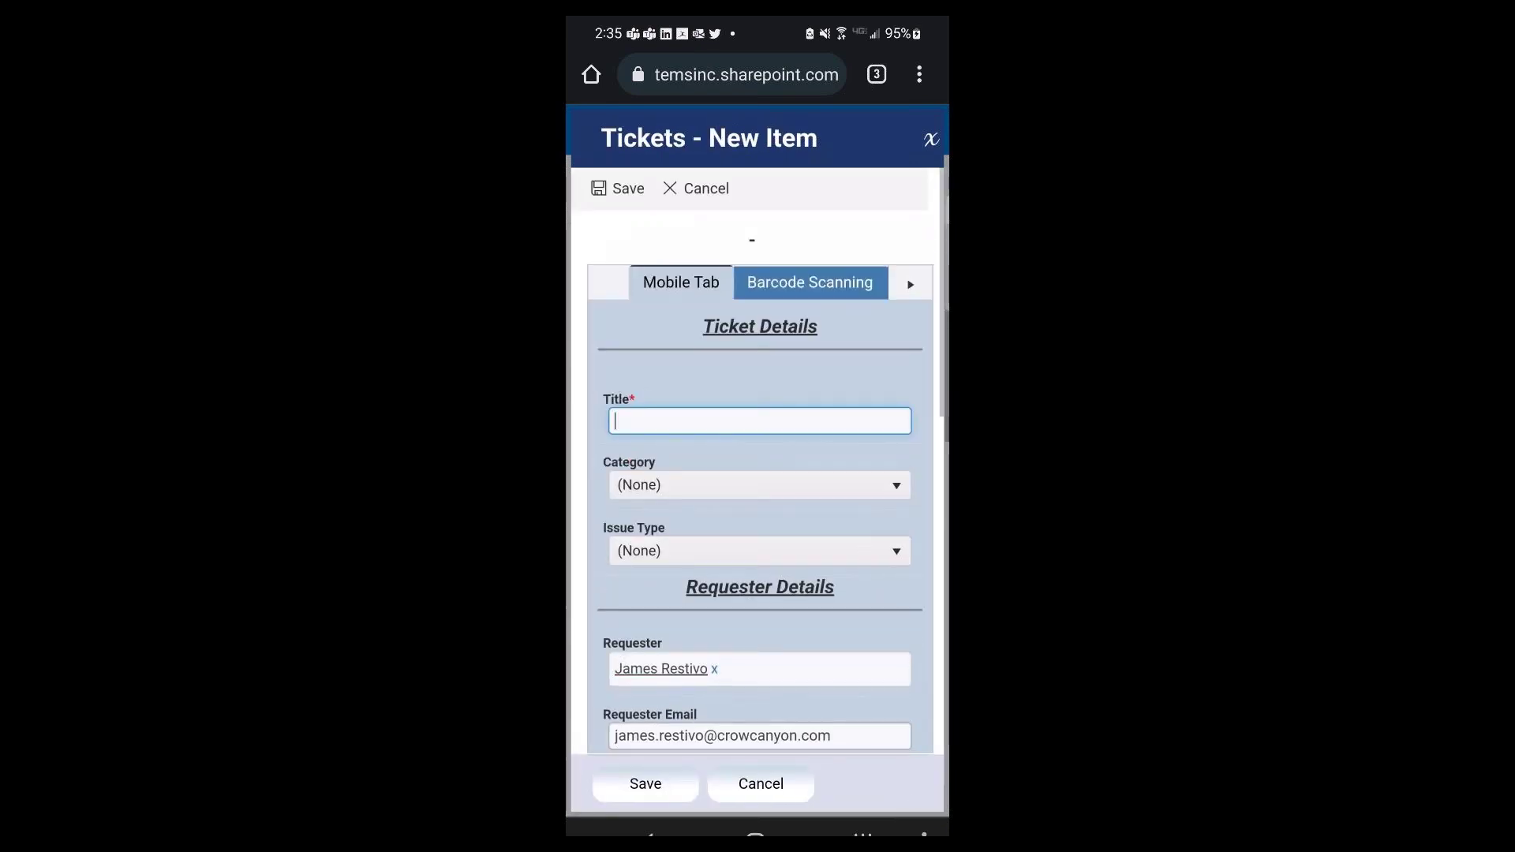
left_click(910, 284)
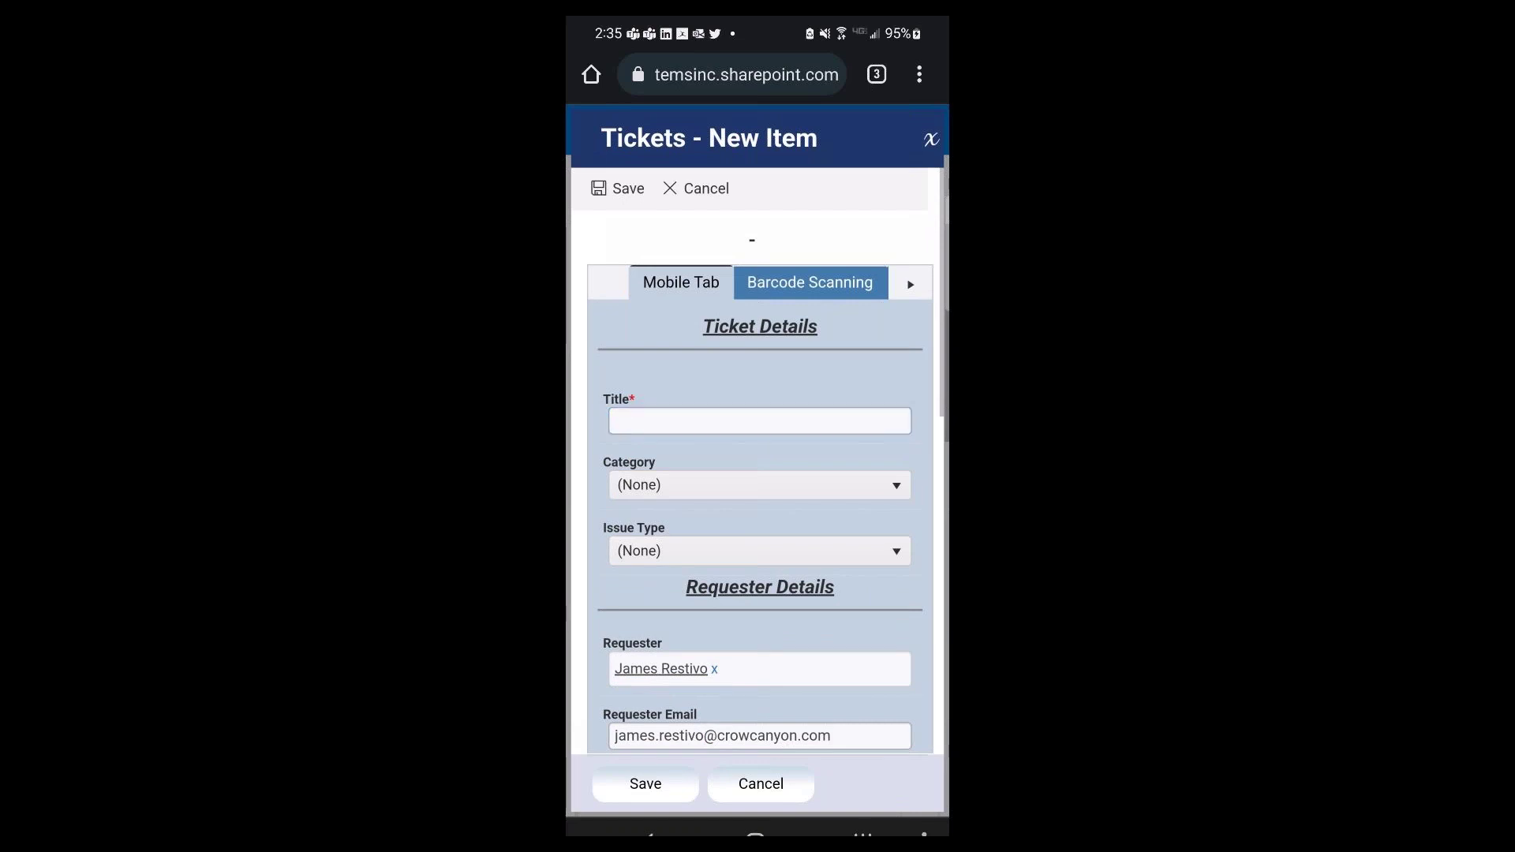
left_click(609, 284)
left_click(911, 284)
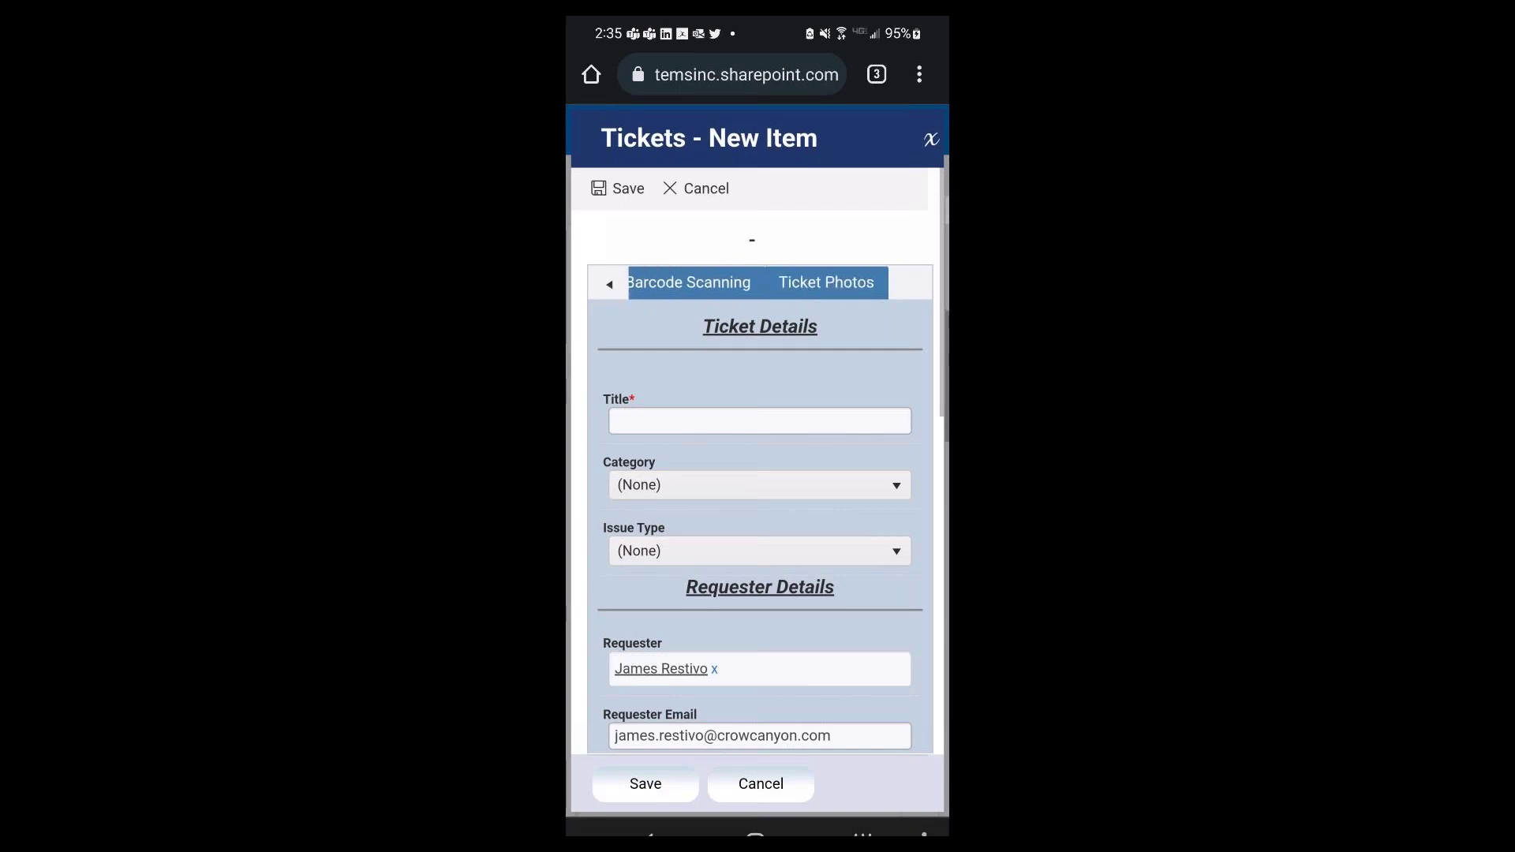
left_click(609, 284)
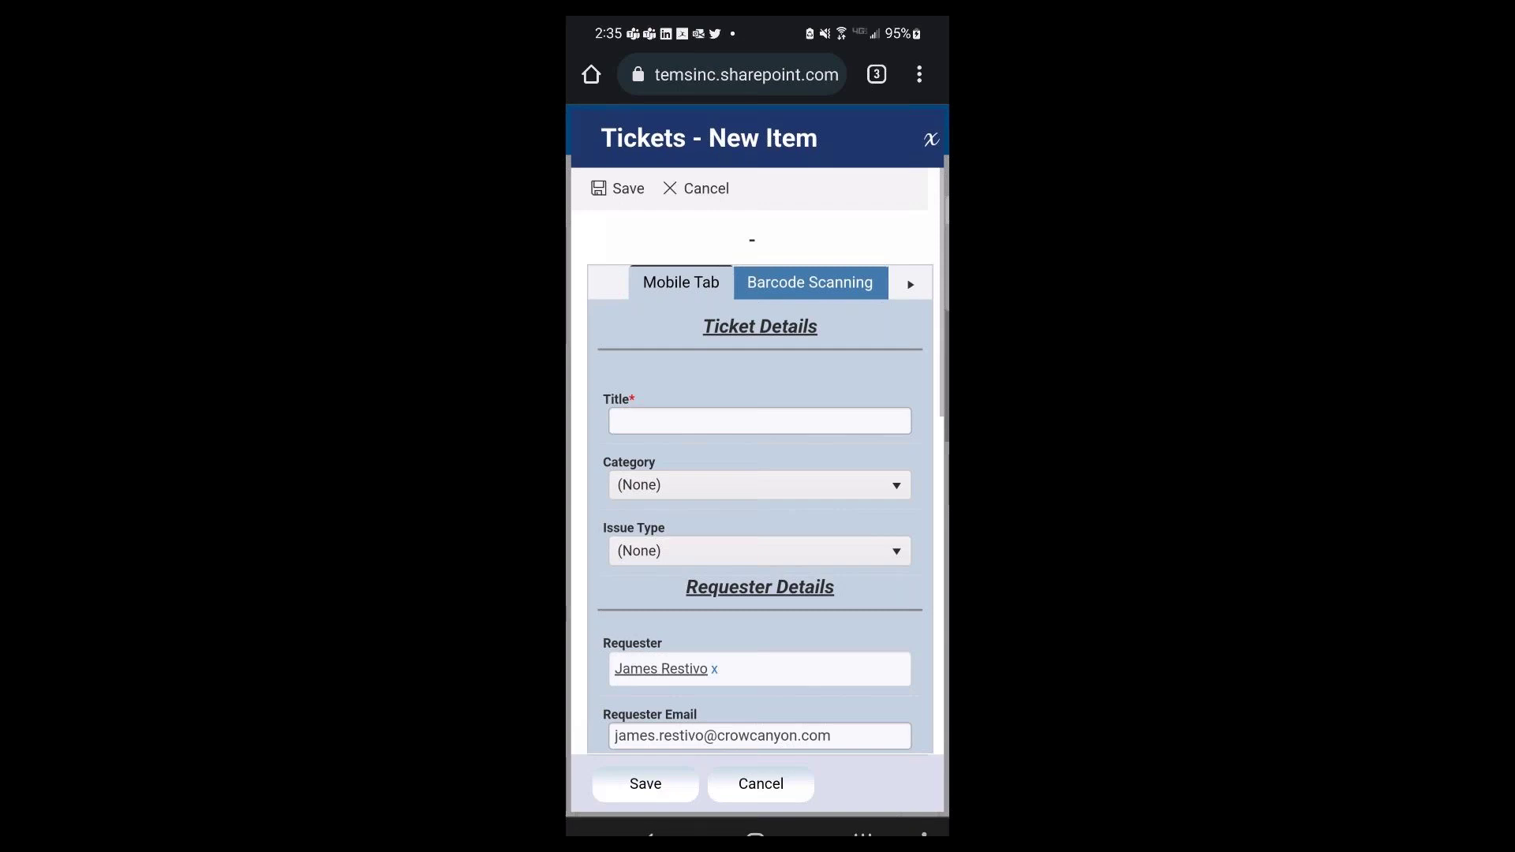
- Switch through the ticket form's Ticket Photos and Barcode Scanning sections and return to the Mobile Tab
left_click(911, 284)
left_click(609, 284)
left_click(910, 284)
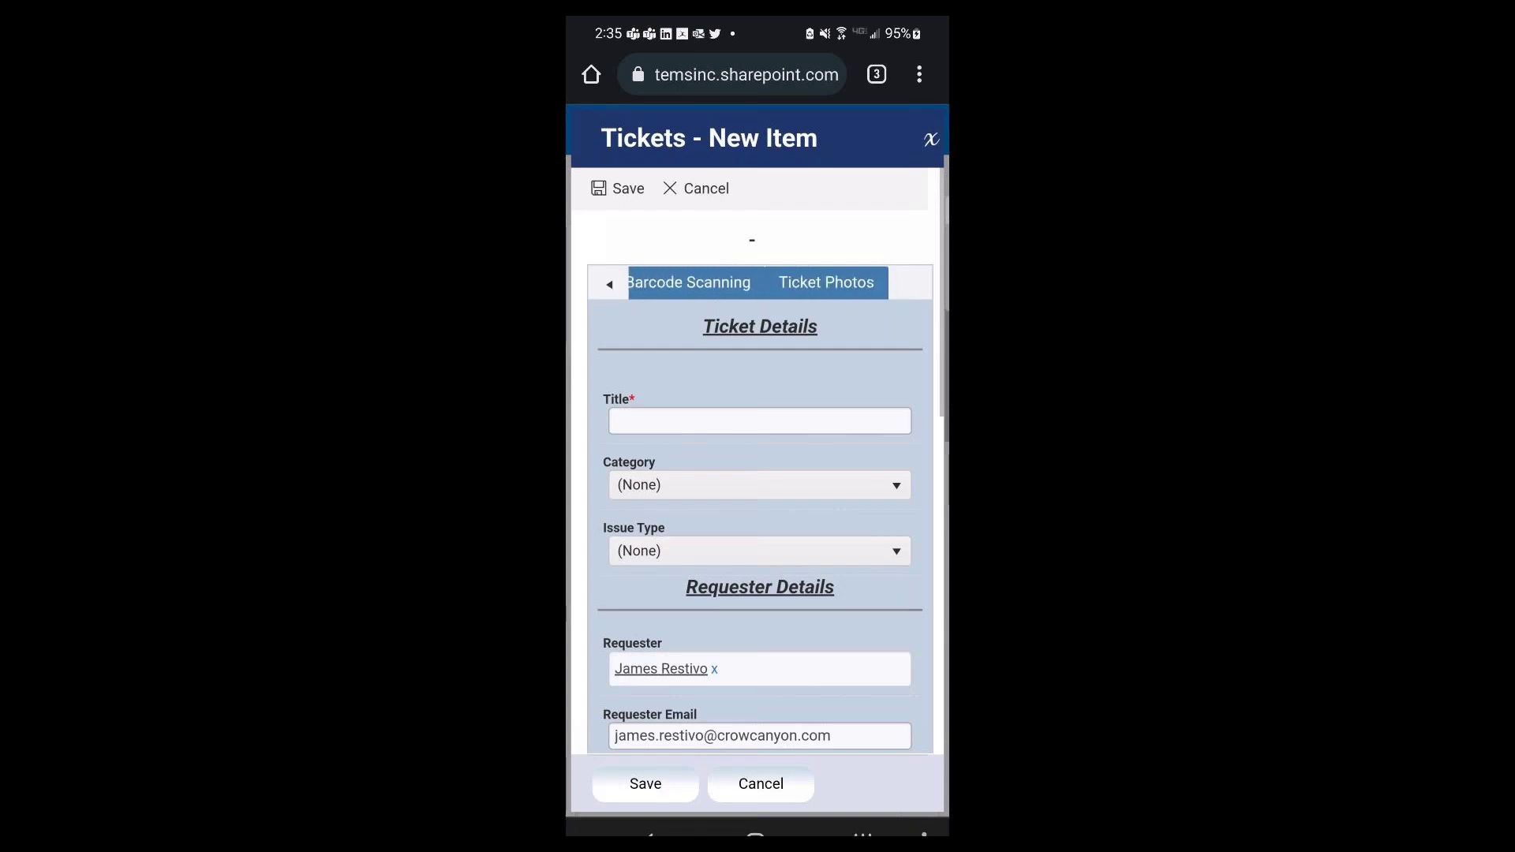
scroll(757, 473, "down", 2)
scroll(757, 473, "up", 2)
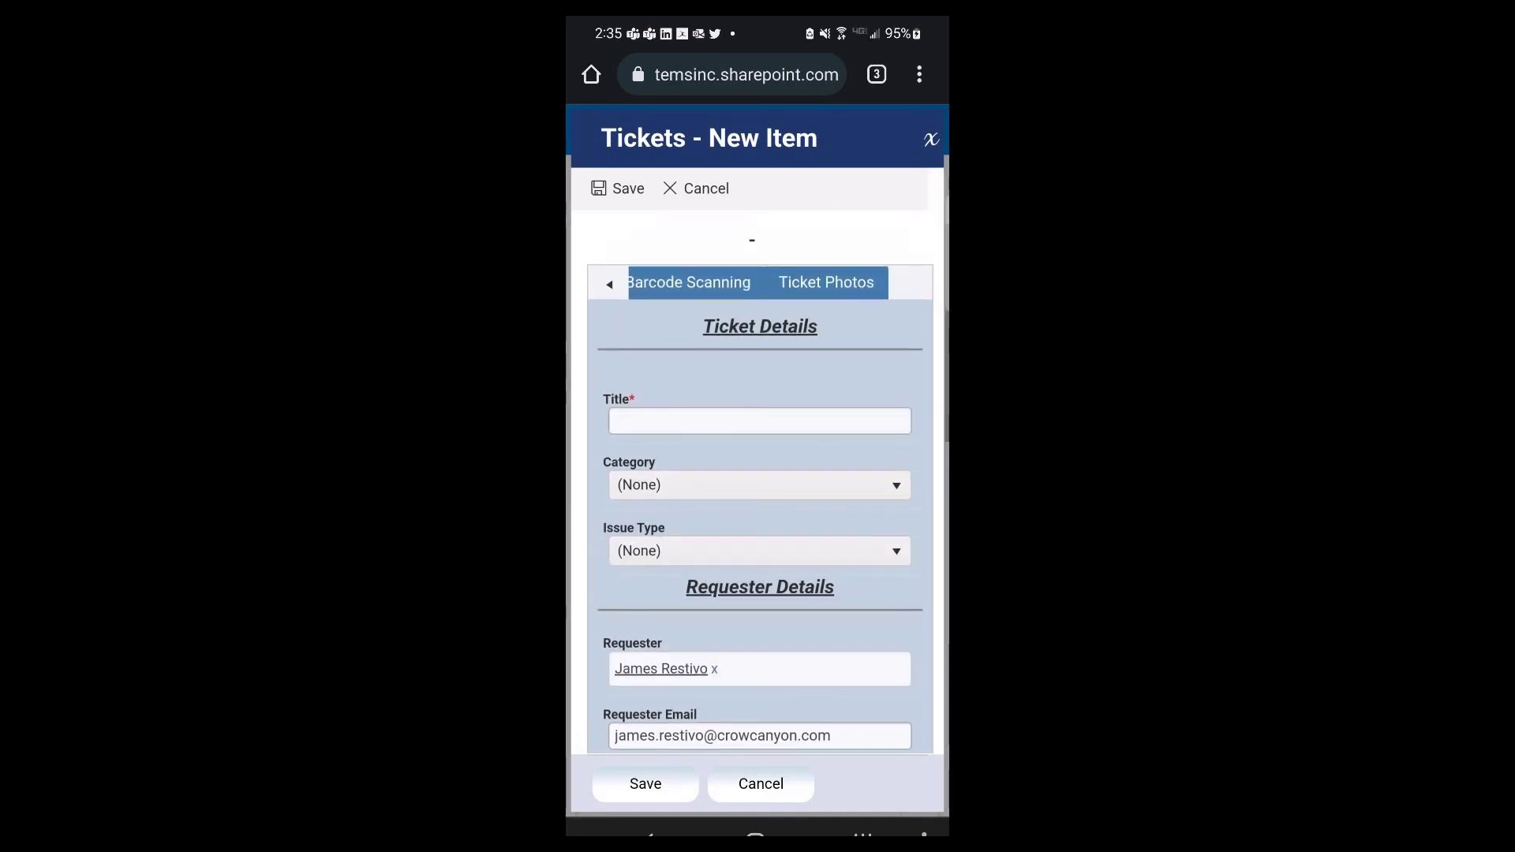
left_click(826, 283)
left_click(689, 282)
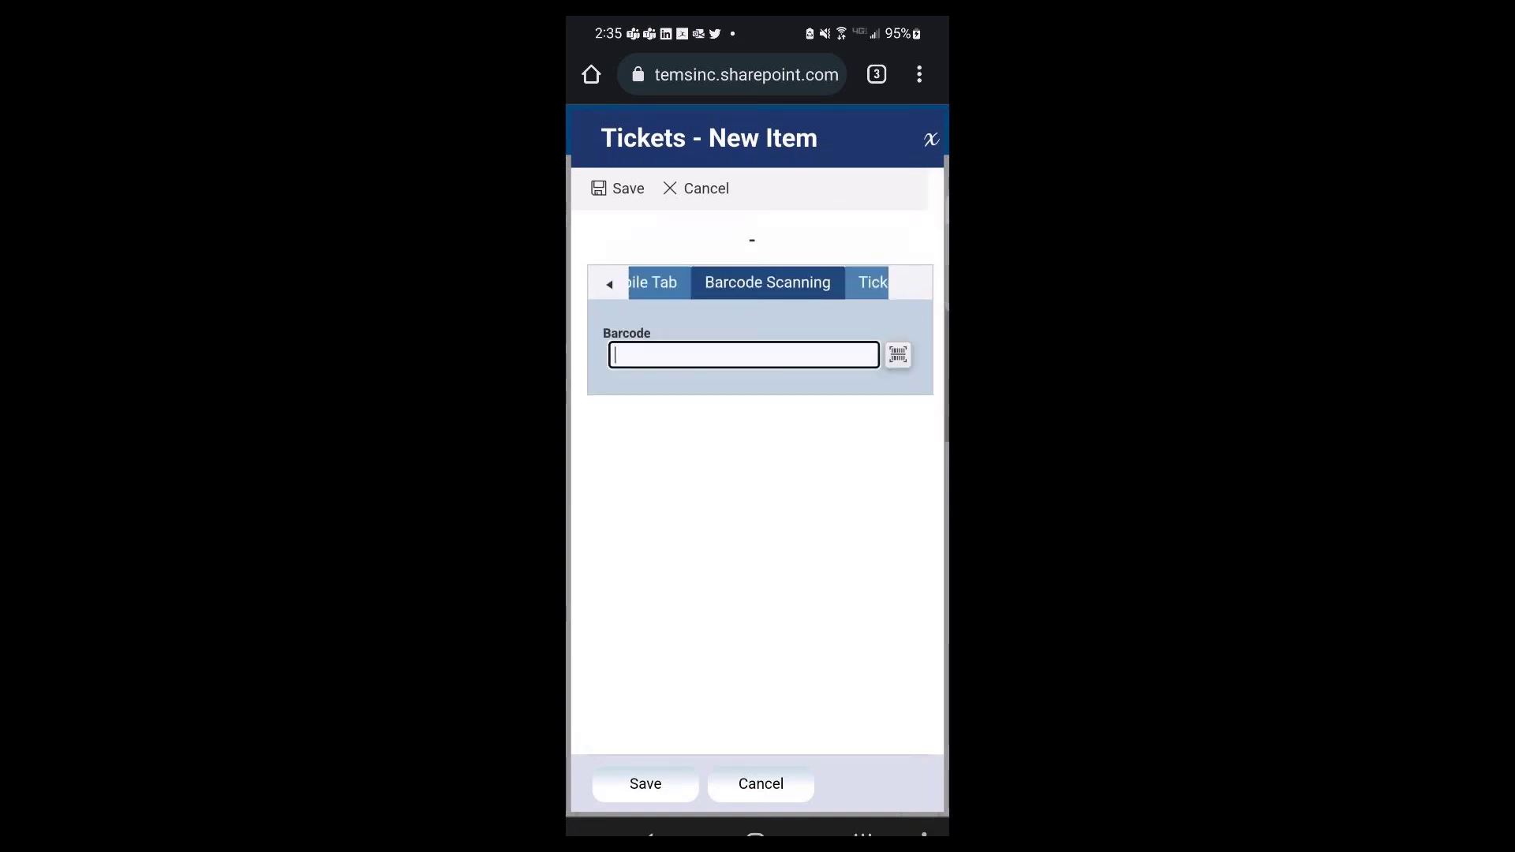
left_click(681, 282)
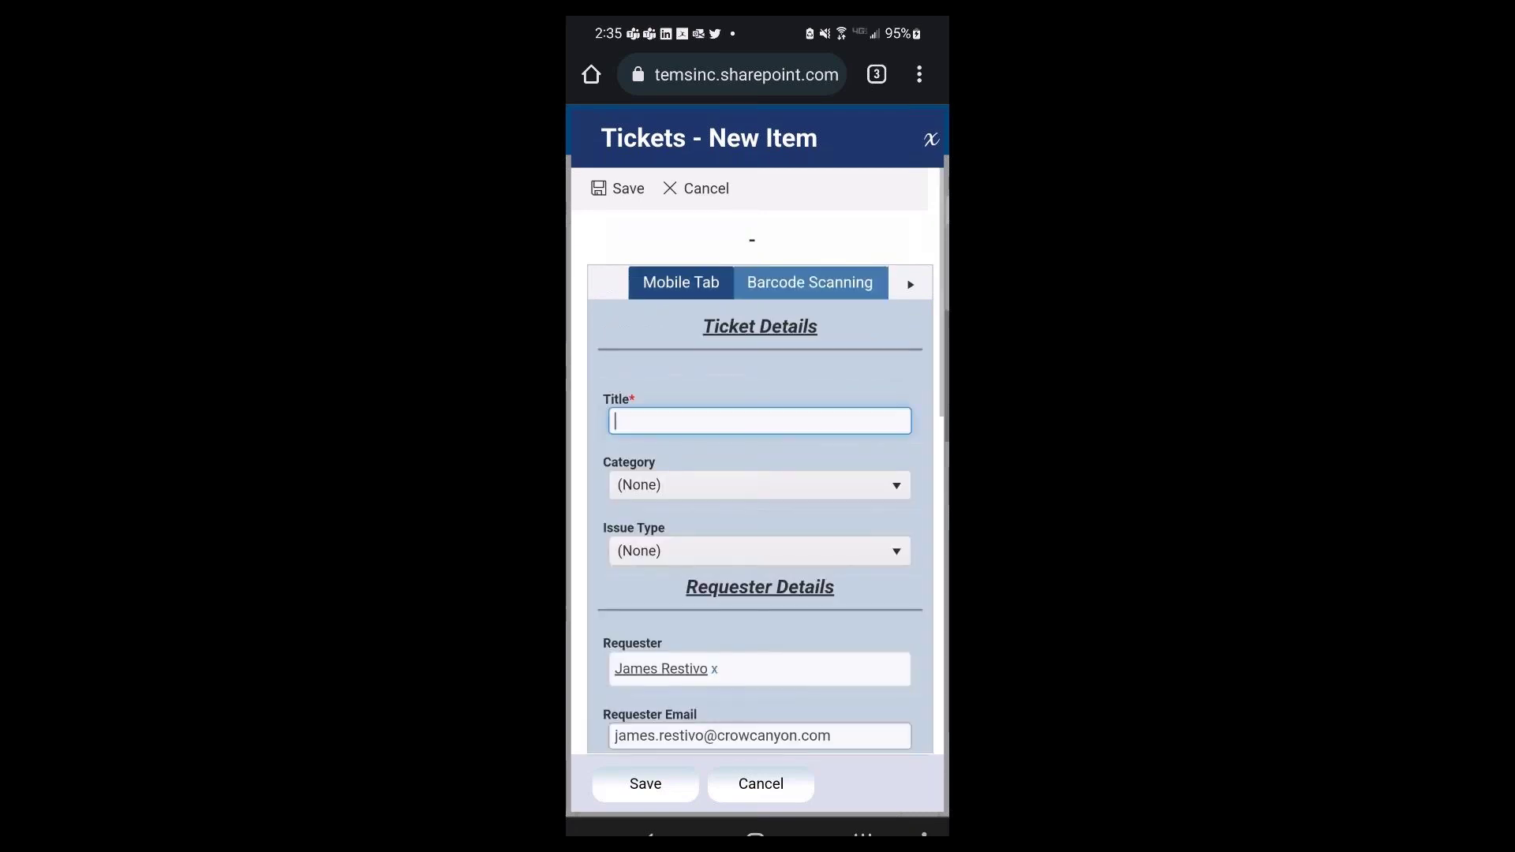
- Review the Mobile Tab's Ticket Details, Requester Details and Description fields, then check the form's remaining sections
scroll(757, 474, "down", 1)
scroll(757, 474, "up", 1)
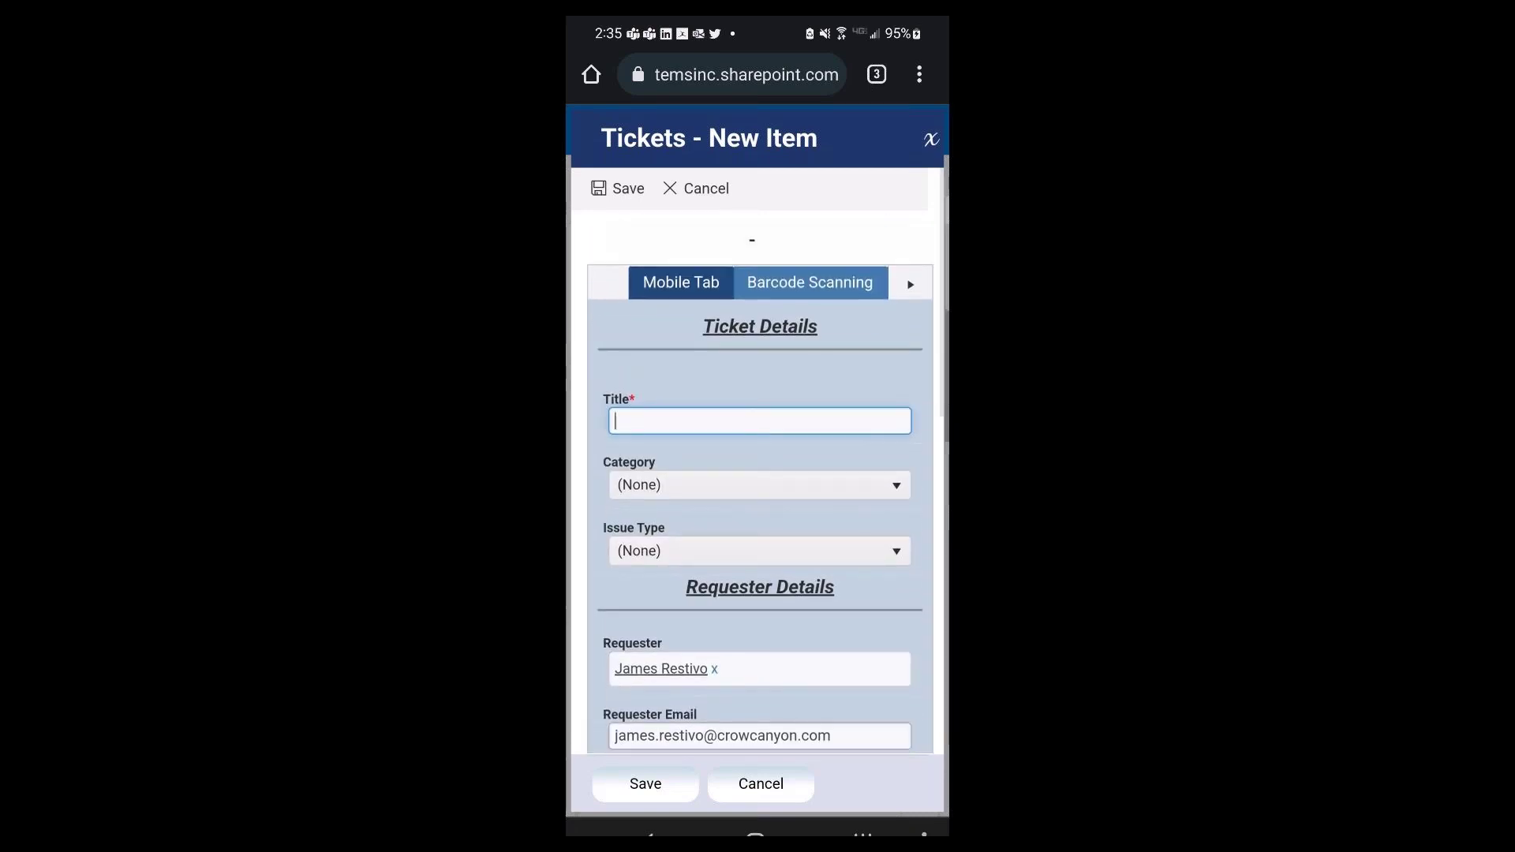
scroll(757, 461, "down", 2)
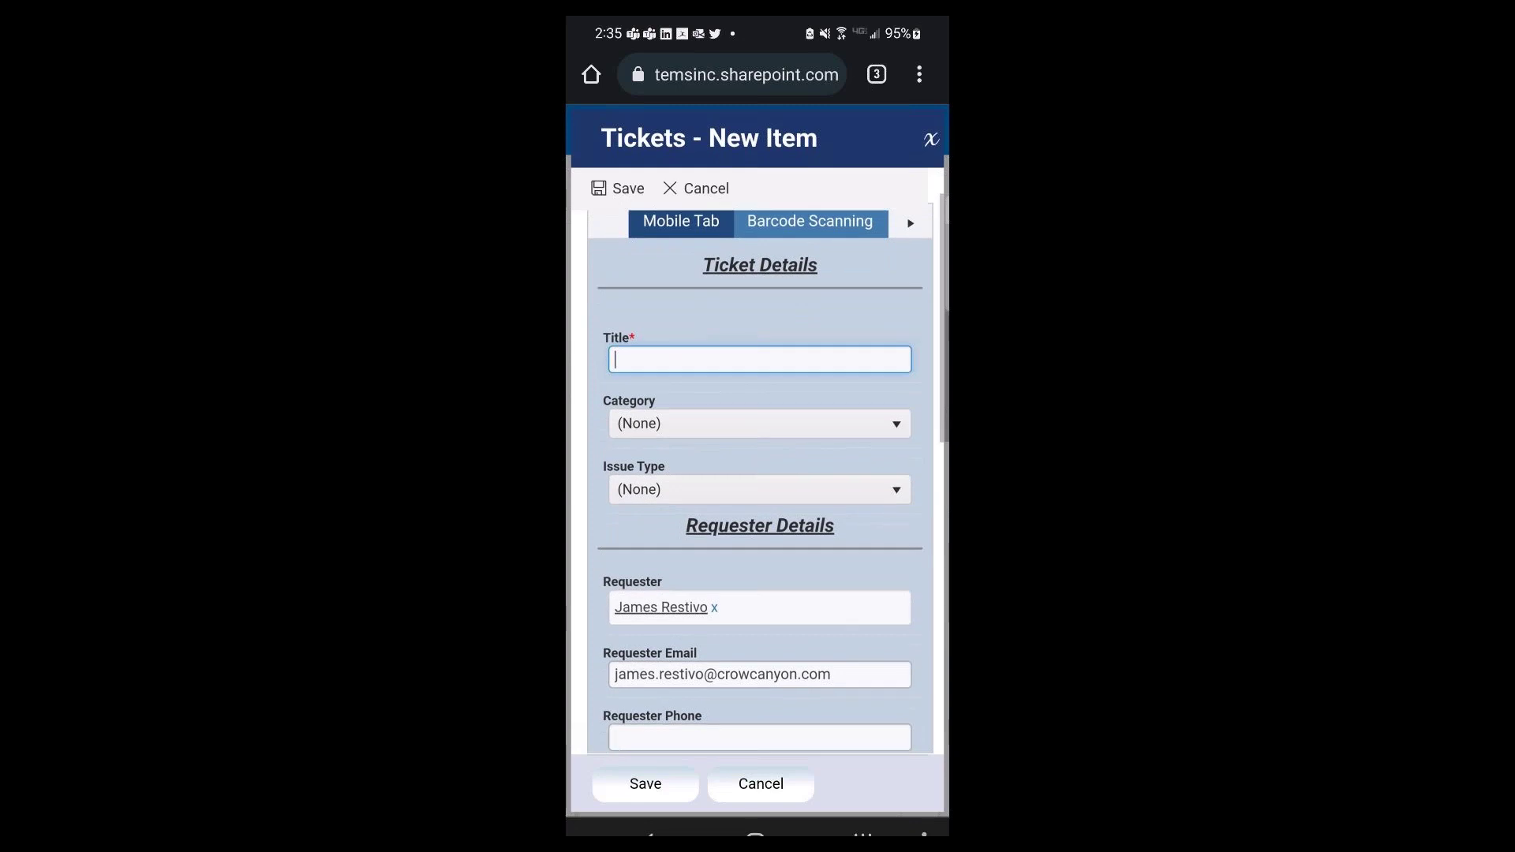
scroll(758, 474, "up", 1)
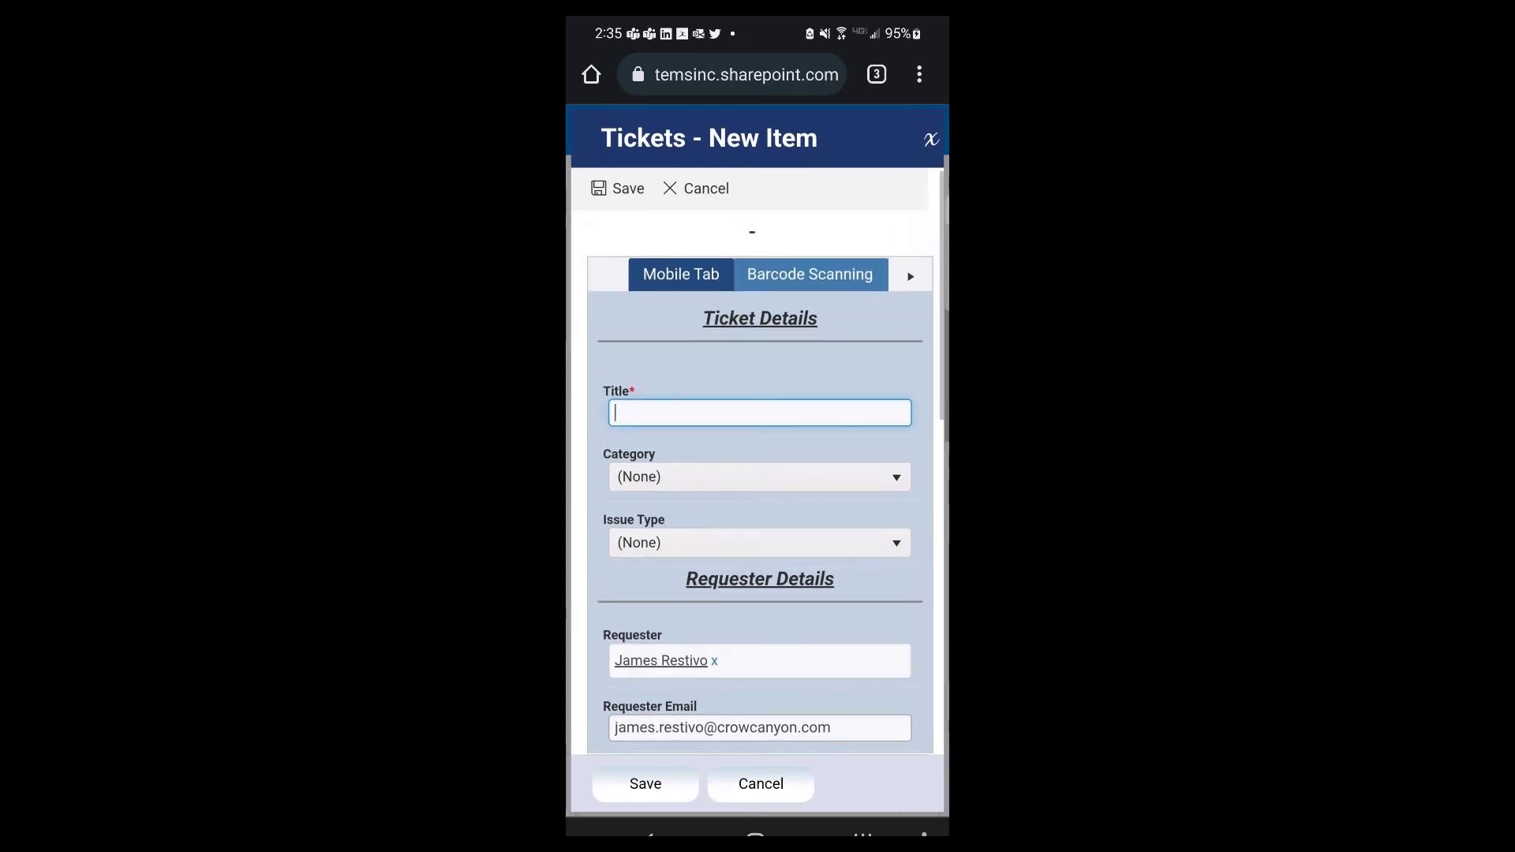
scroll(757, 473, "down", 1)
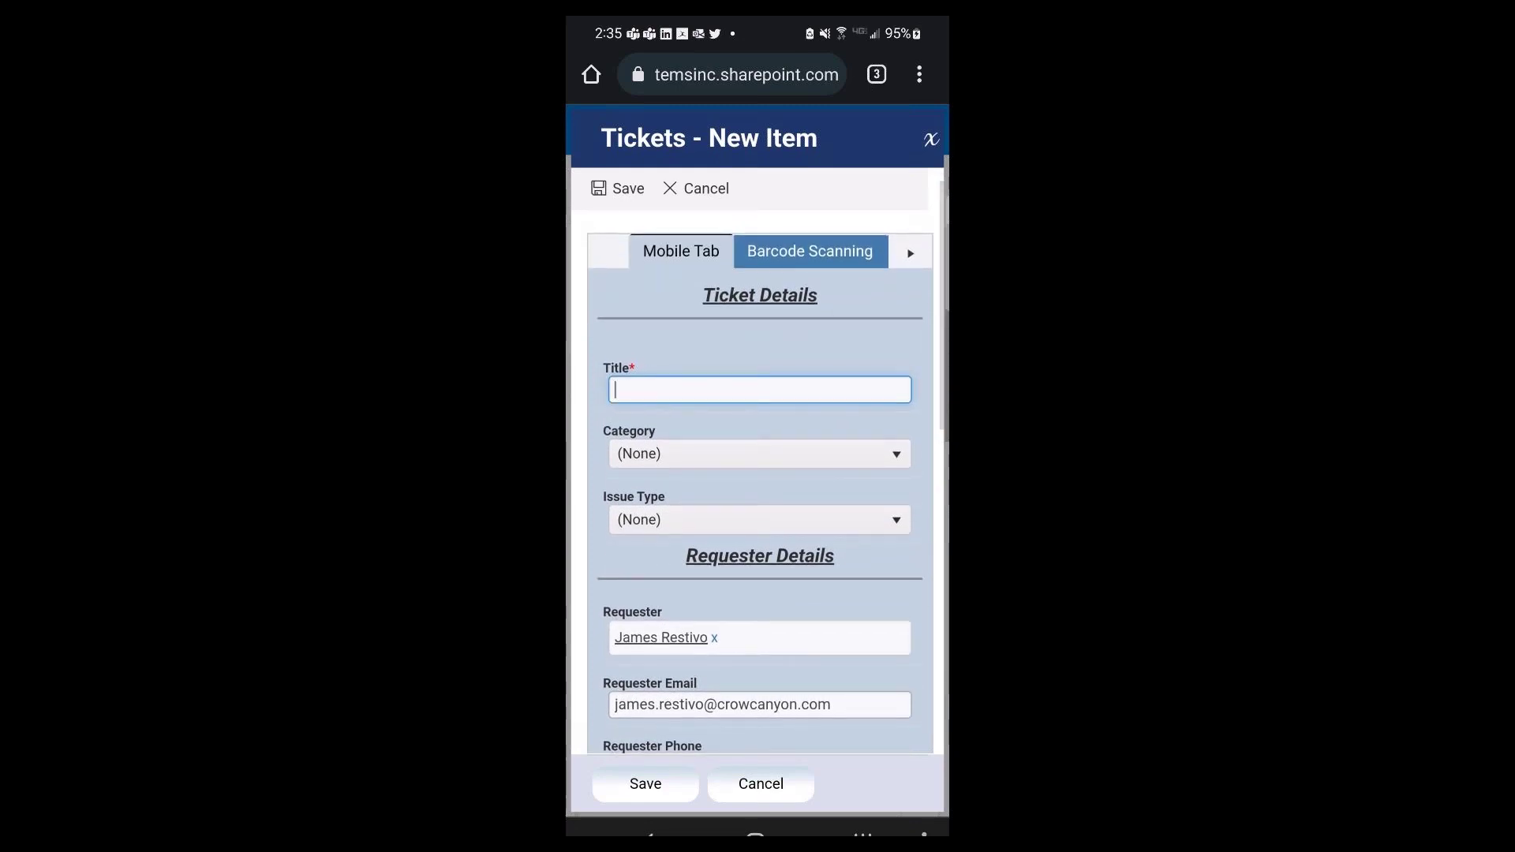
scroll(758, 473, "down", 1)
scroll(757, 473, "down", 4)
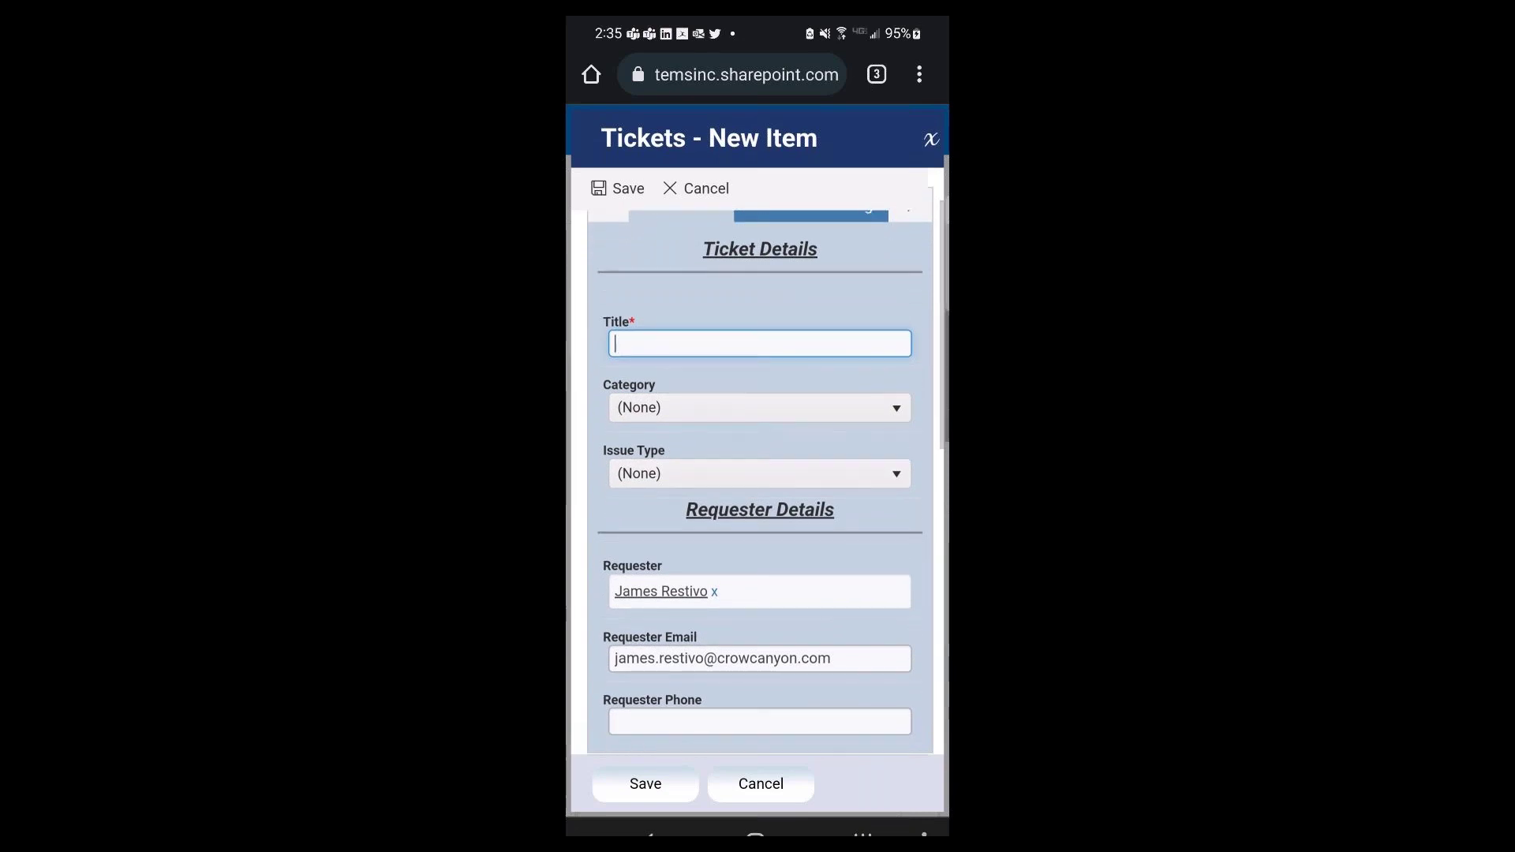
scroll(757, 473, "down", 5)
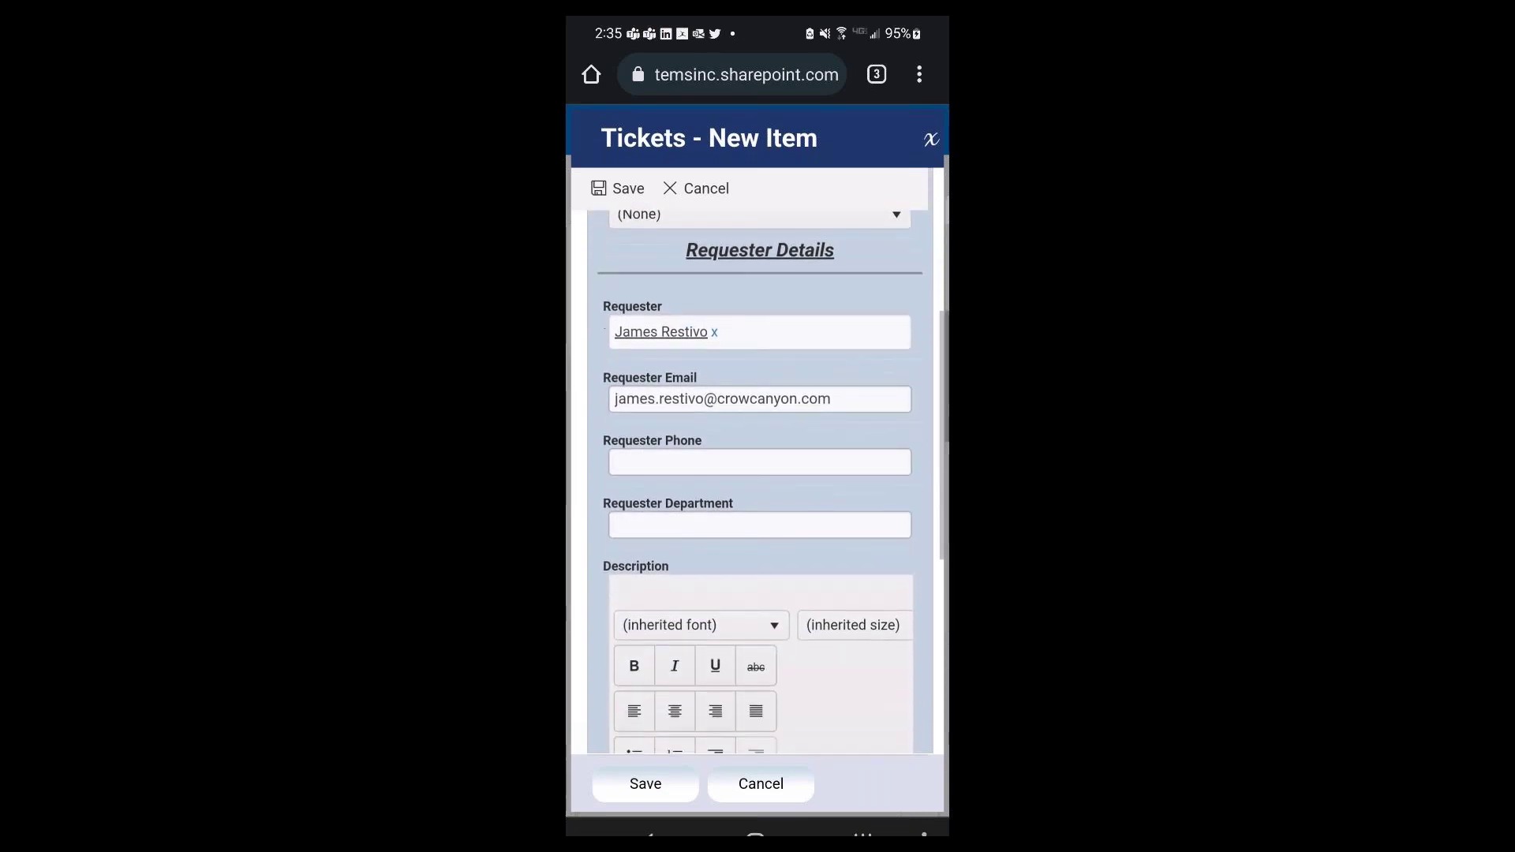
scroll(758, 474, "down", 5)
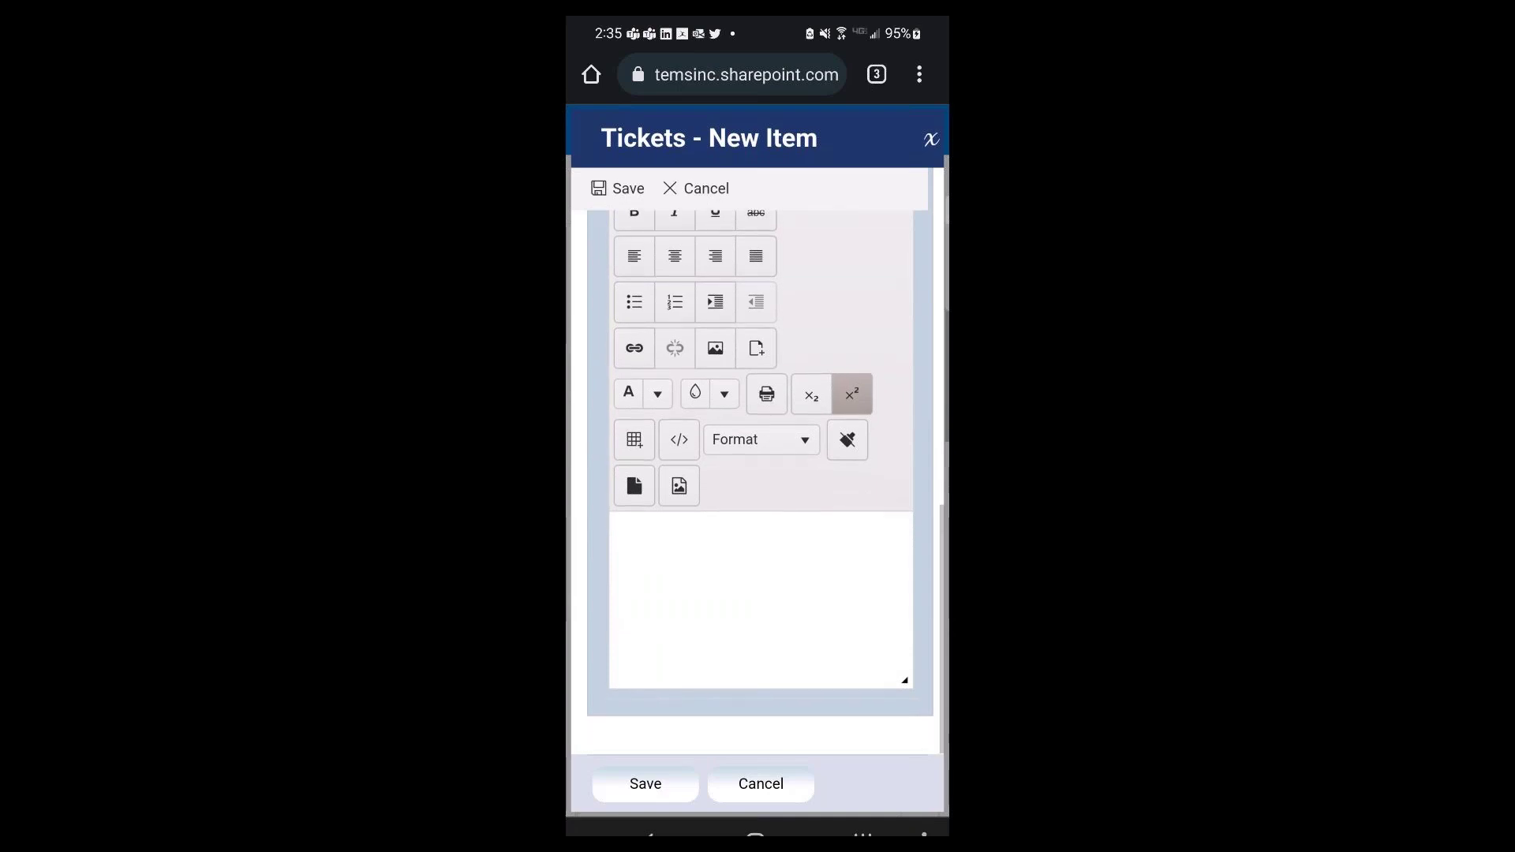
scroll(758, 473, "up", 4)
scroll(758, 474, "up", 5)
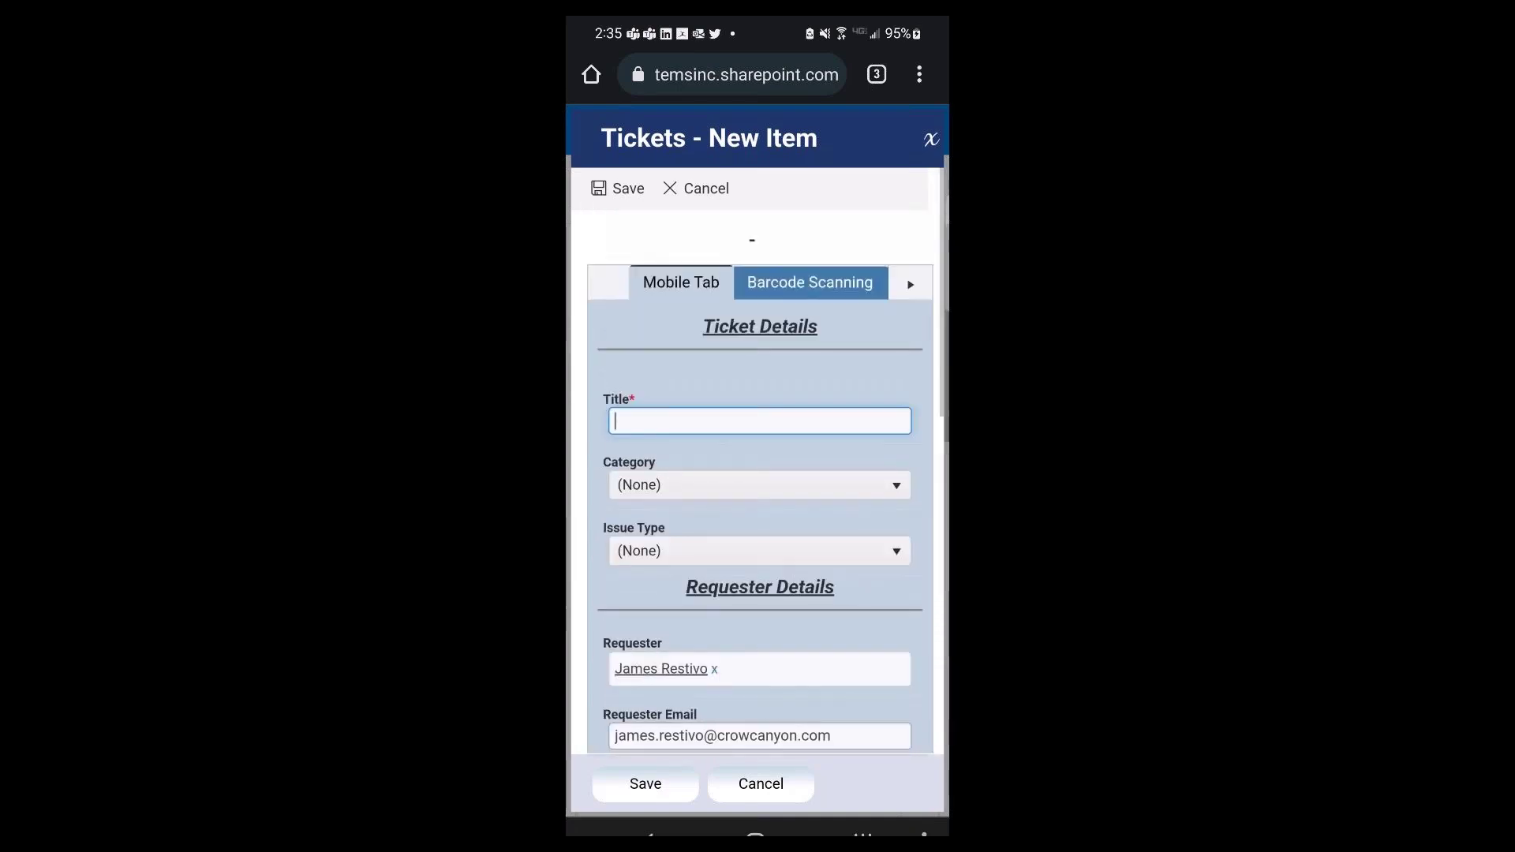
left_click(907, 284)
left_click(609, 284)
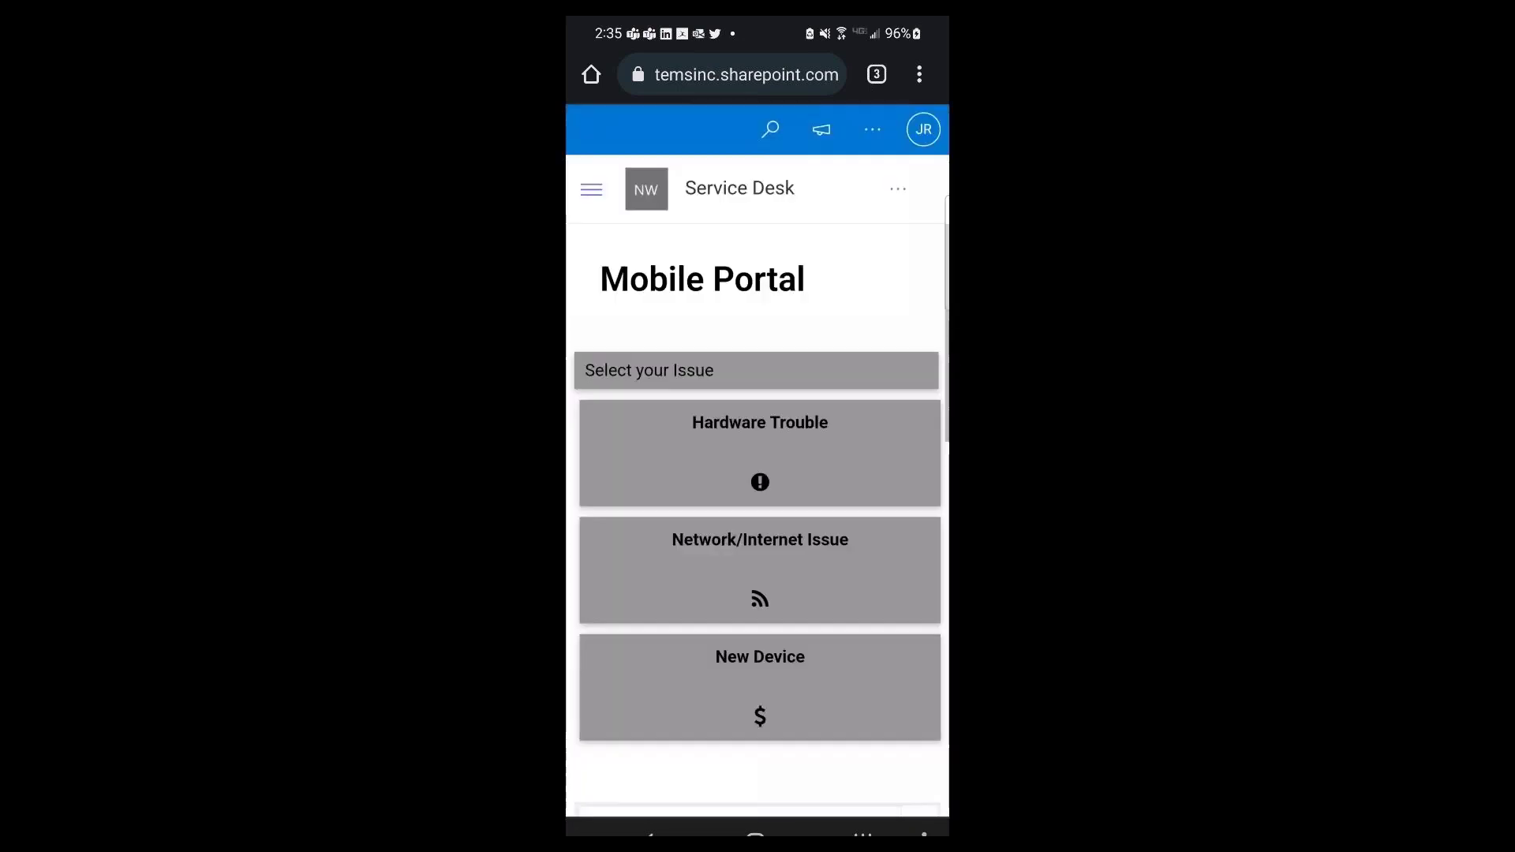
- Open the Index portal from the phone's home screen and start a Calendar Reminder quick ticket
left_click(755, 835)
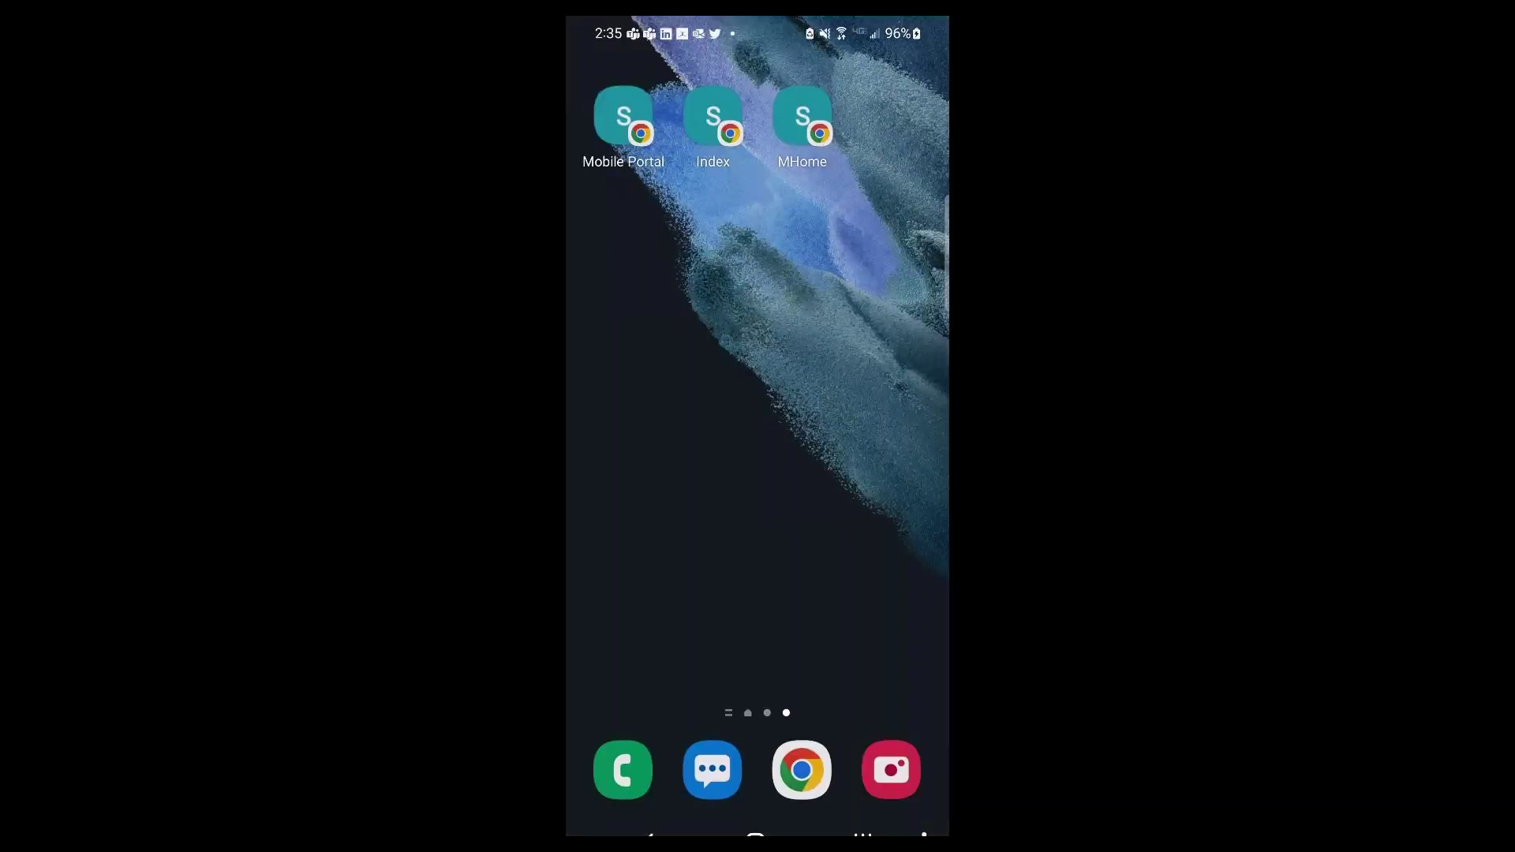
left_click(712, 118)
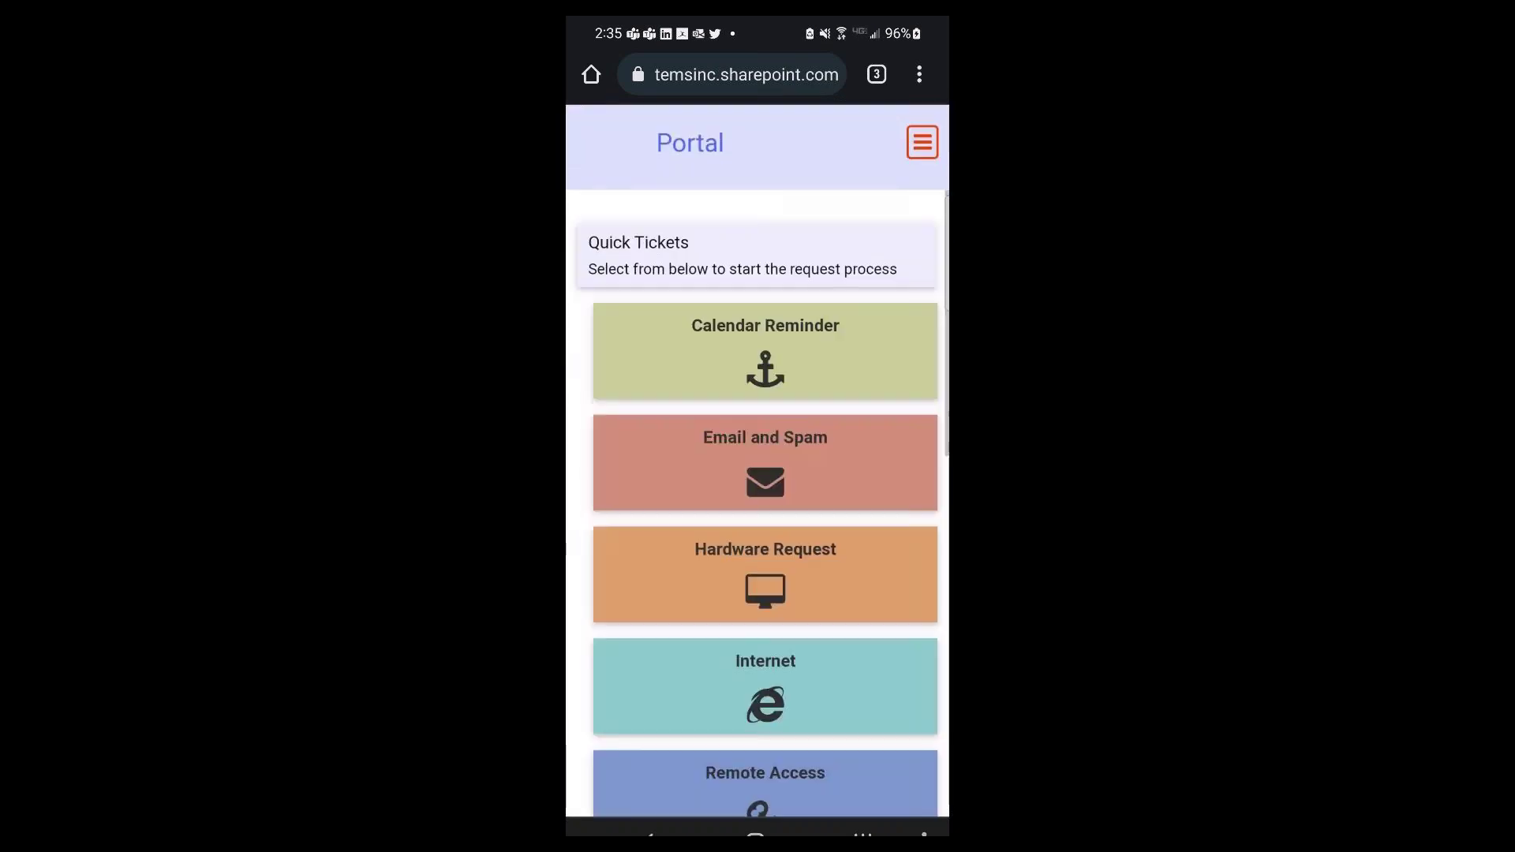
left_click(765, 351)
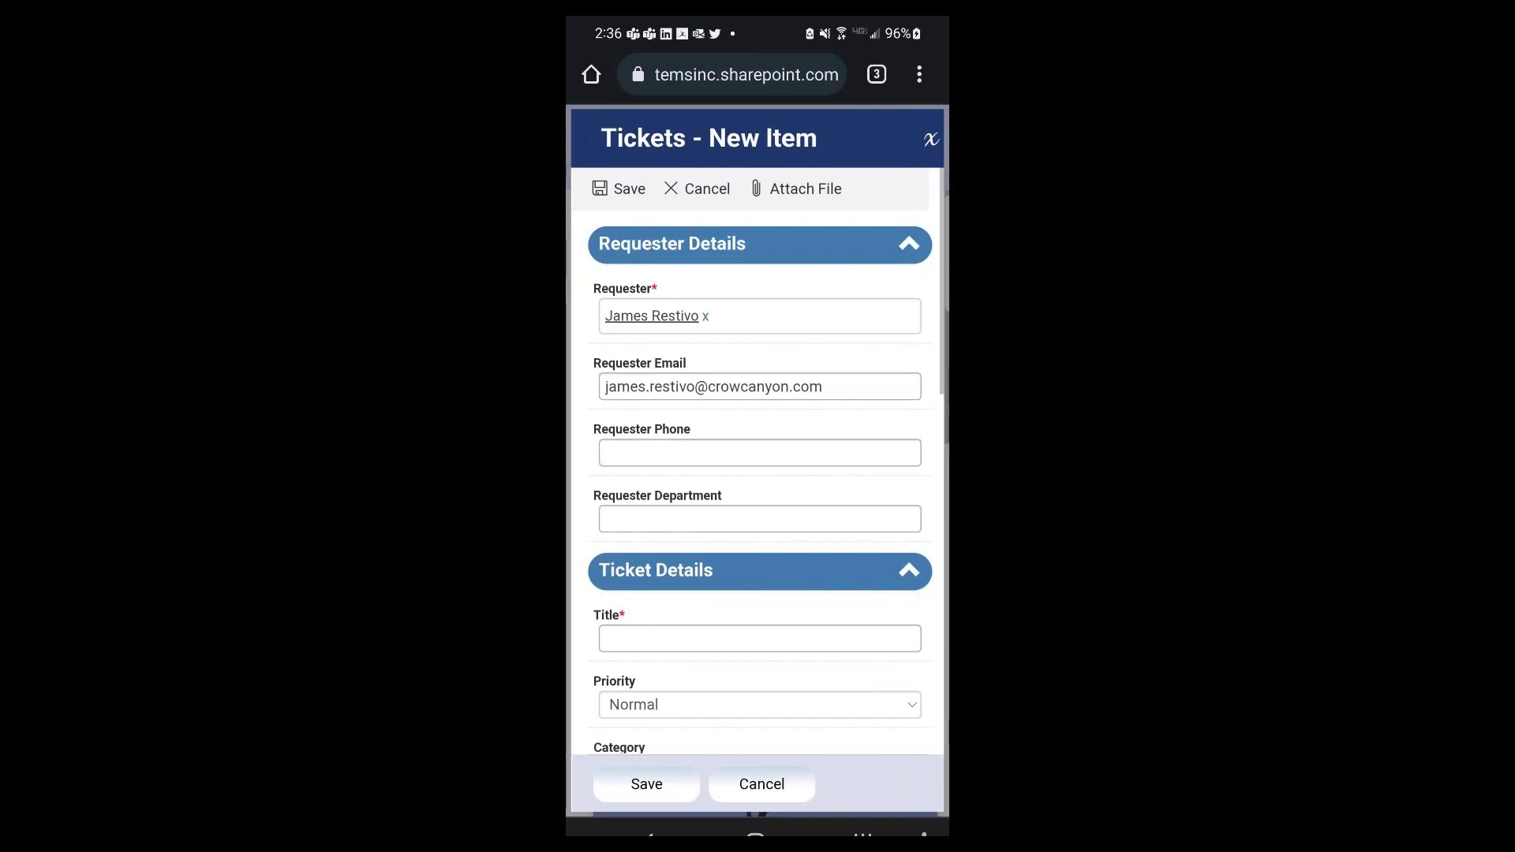
- Look over the Requester Details and Ticket Details sections of the Calendar Reminder ticket, including its preset Category and Issue Type
scroll(760, 473, "down", 2)
scroll(760, 474, "up", 2)
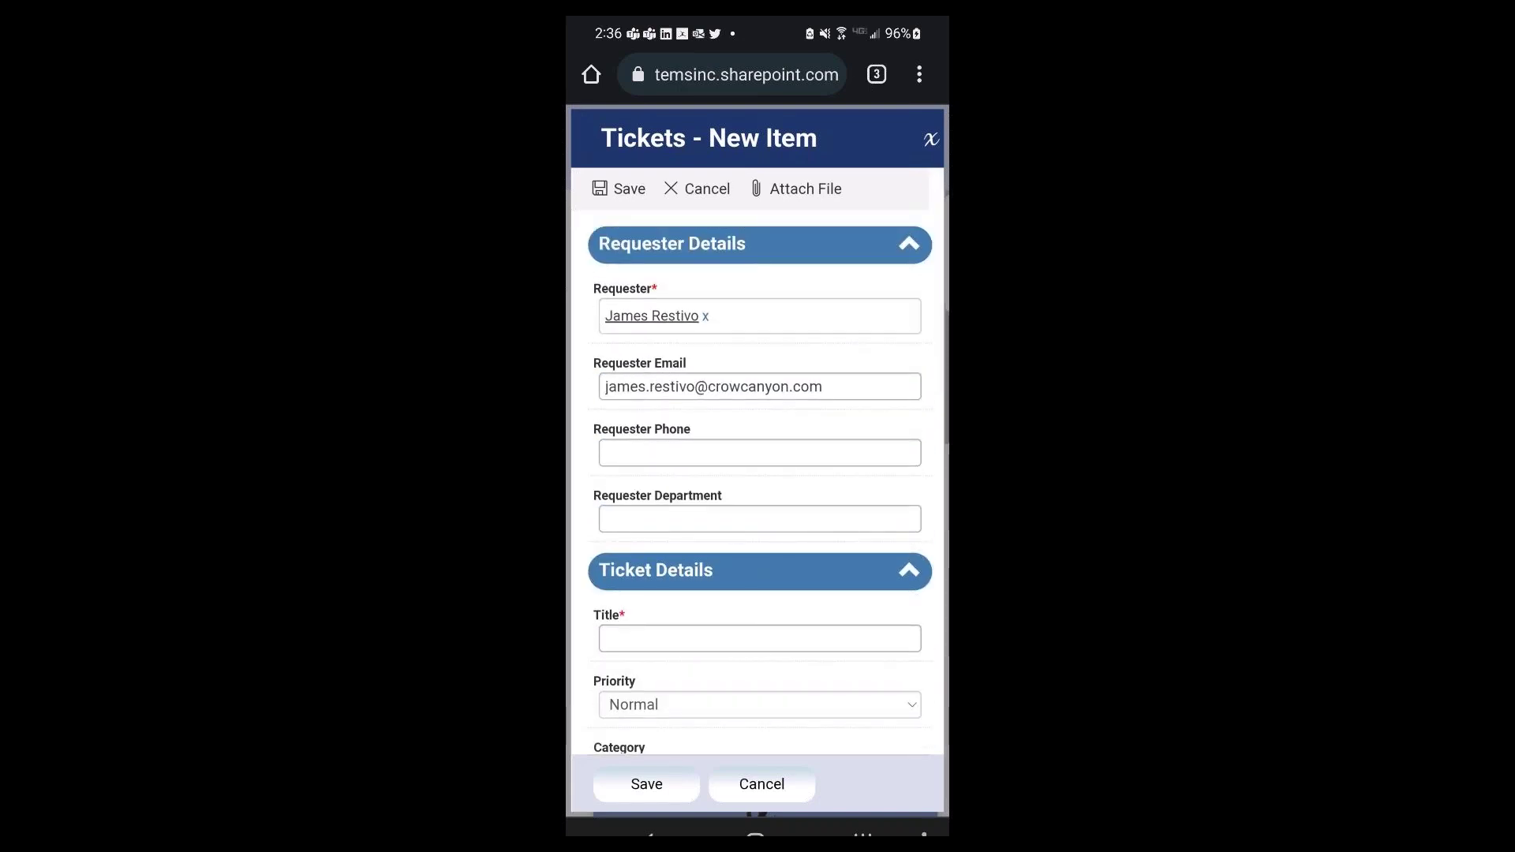
scroll(760, 473, "down", 2)
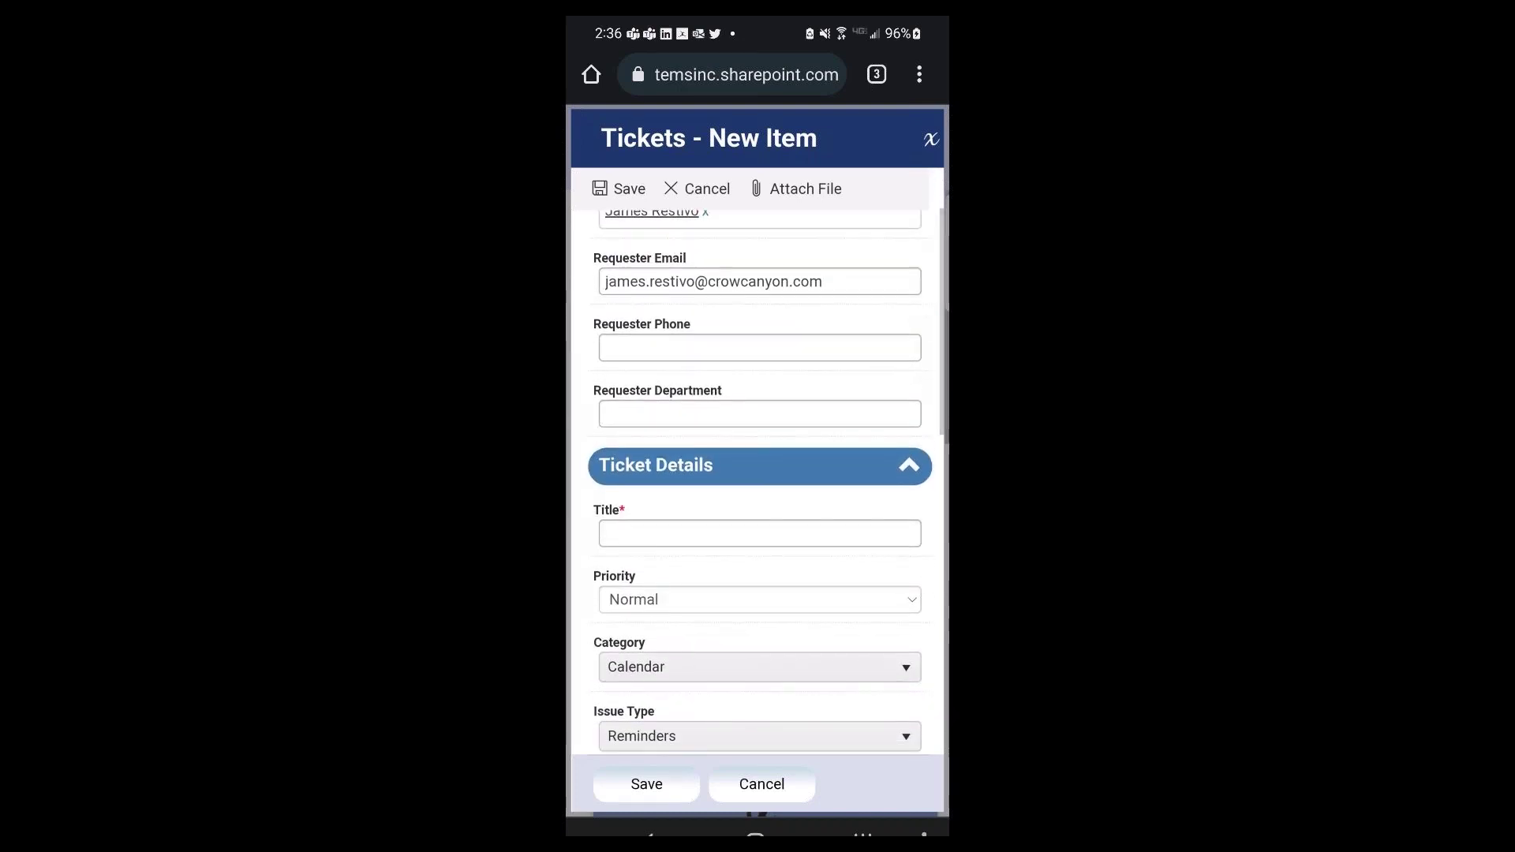
scroll(759, 474, "down", 3)
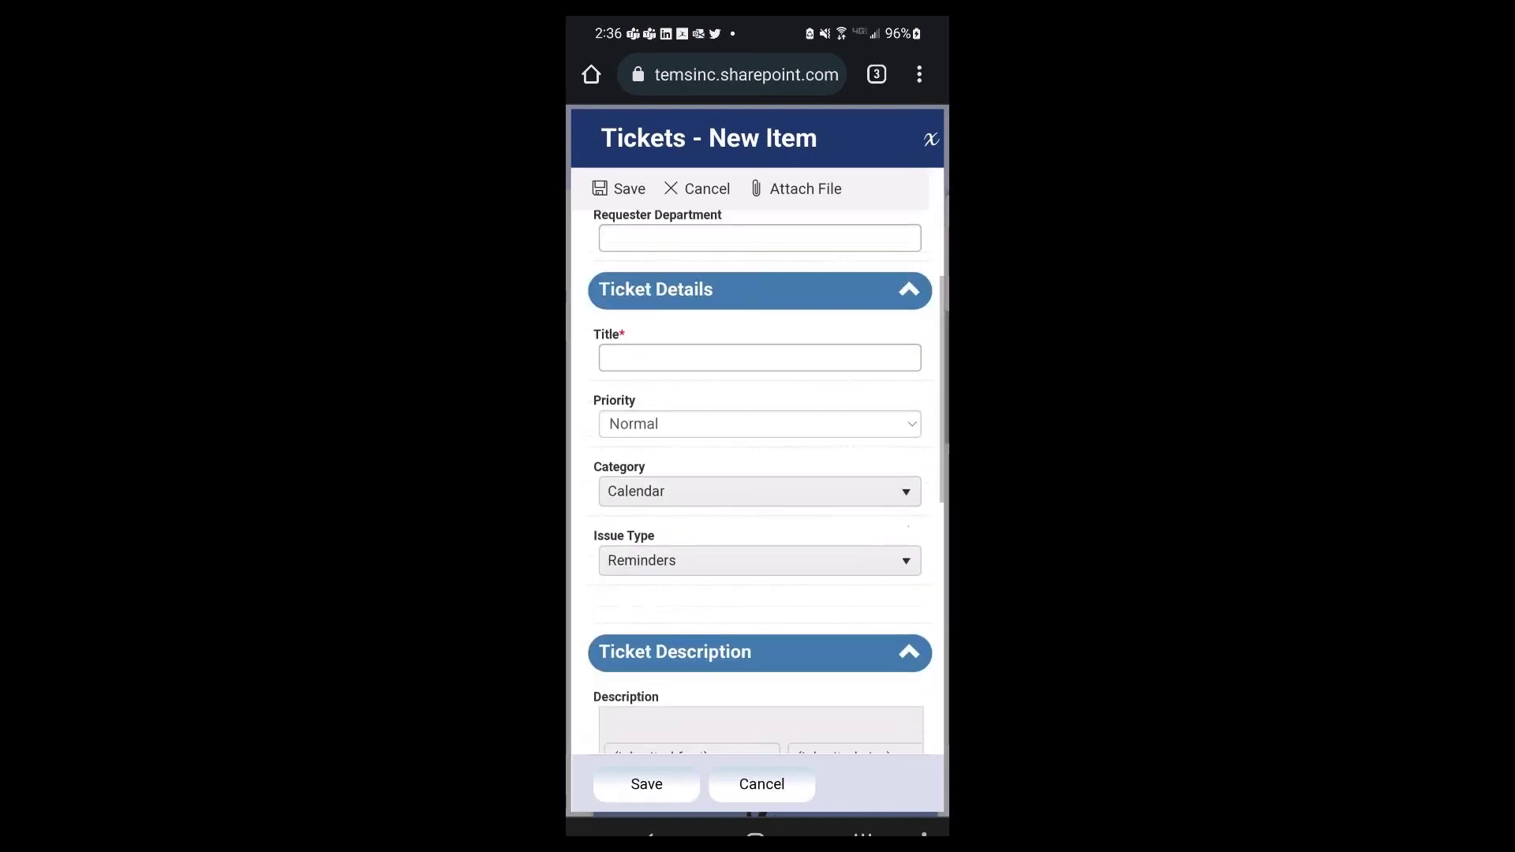
scroll(760, 473, "down", 1)
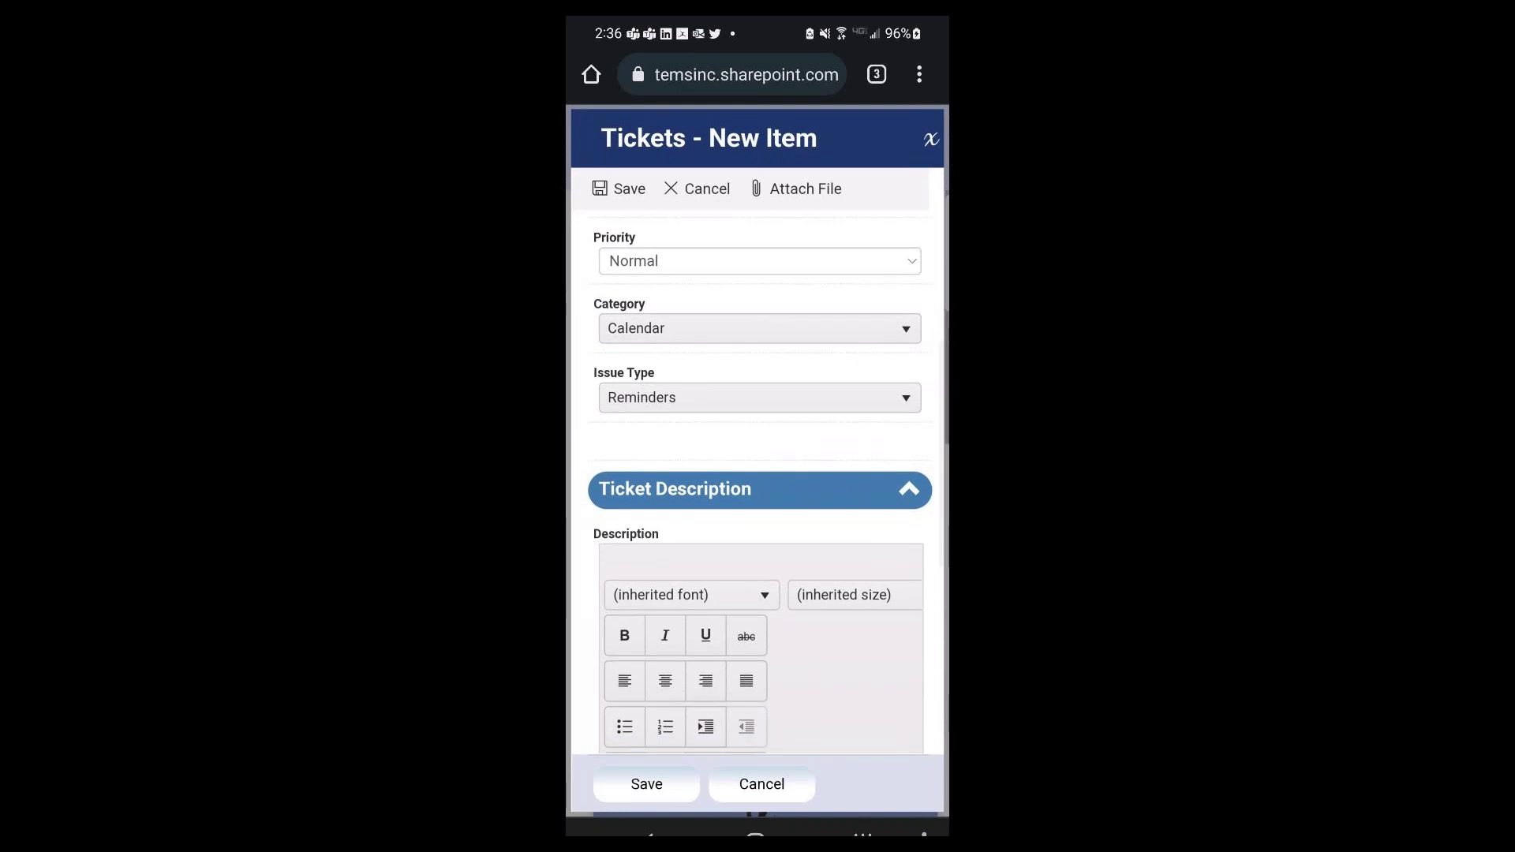
scroll(760, 474, "up", 3)
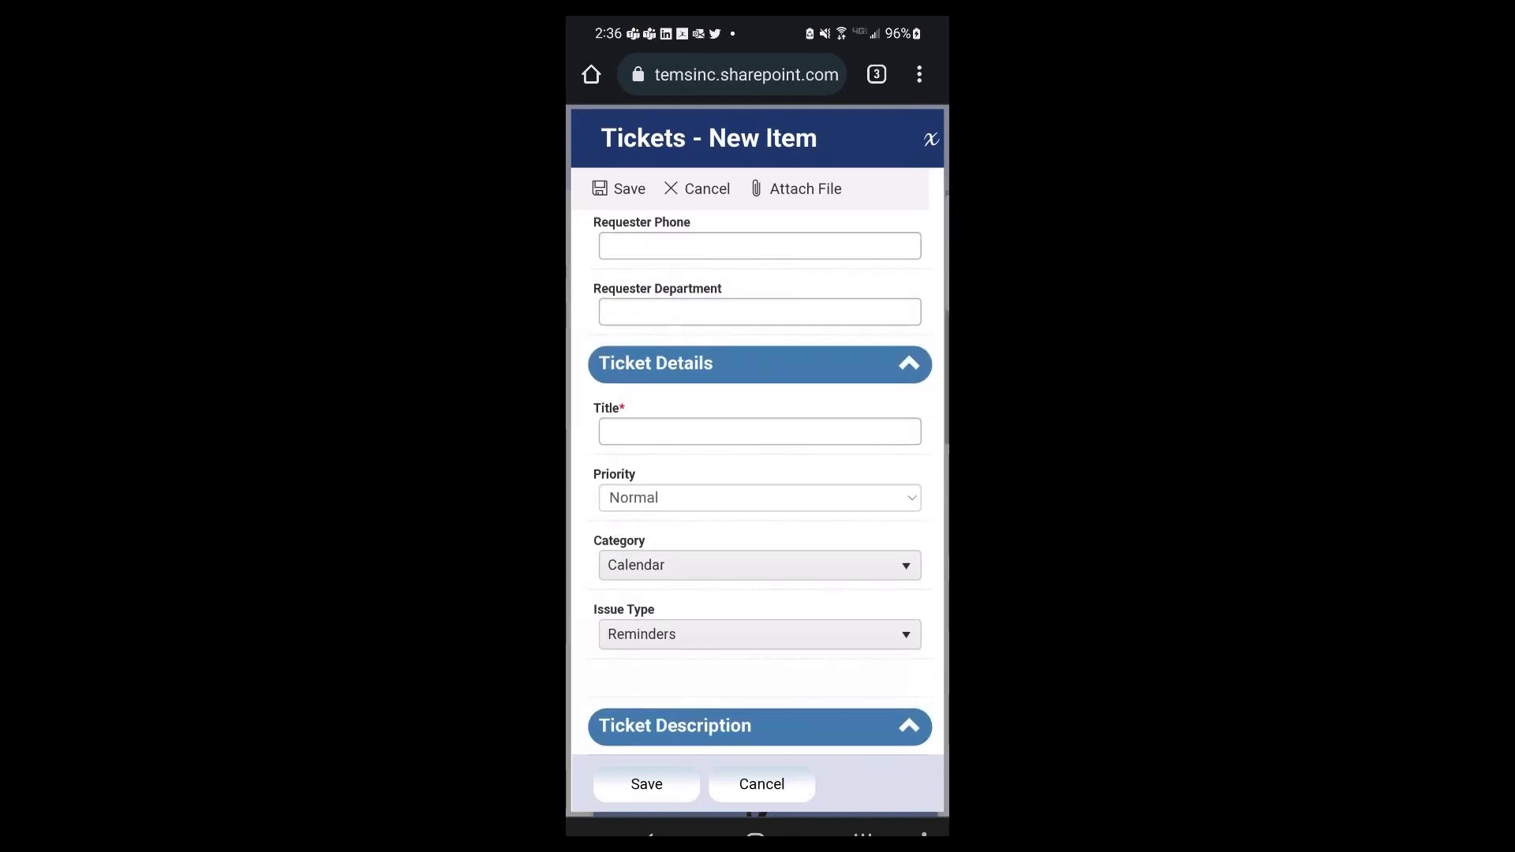
scroll(760, 473, "up", 3)
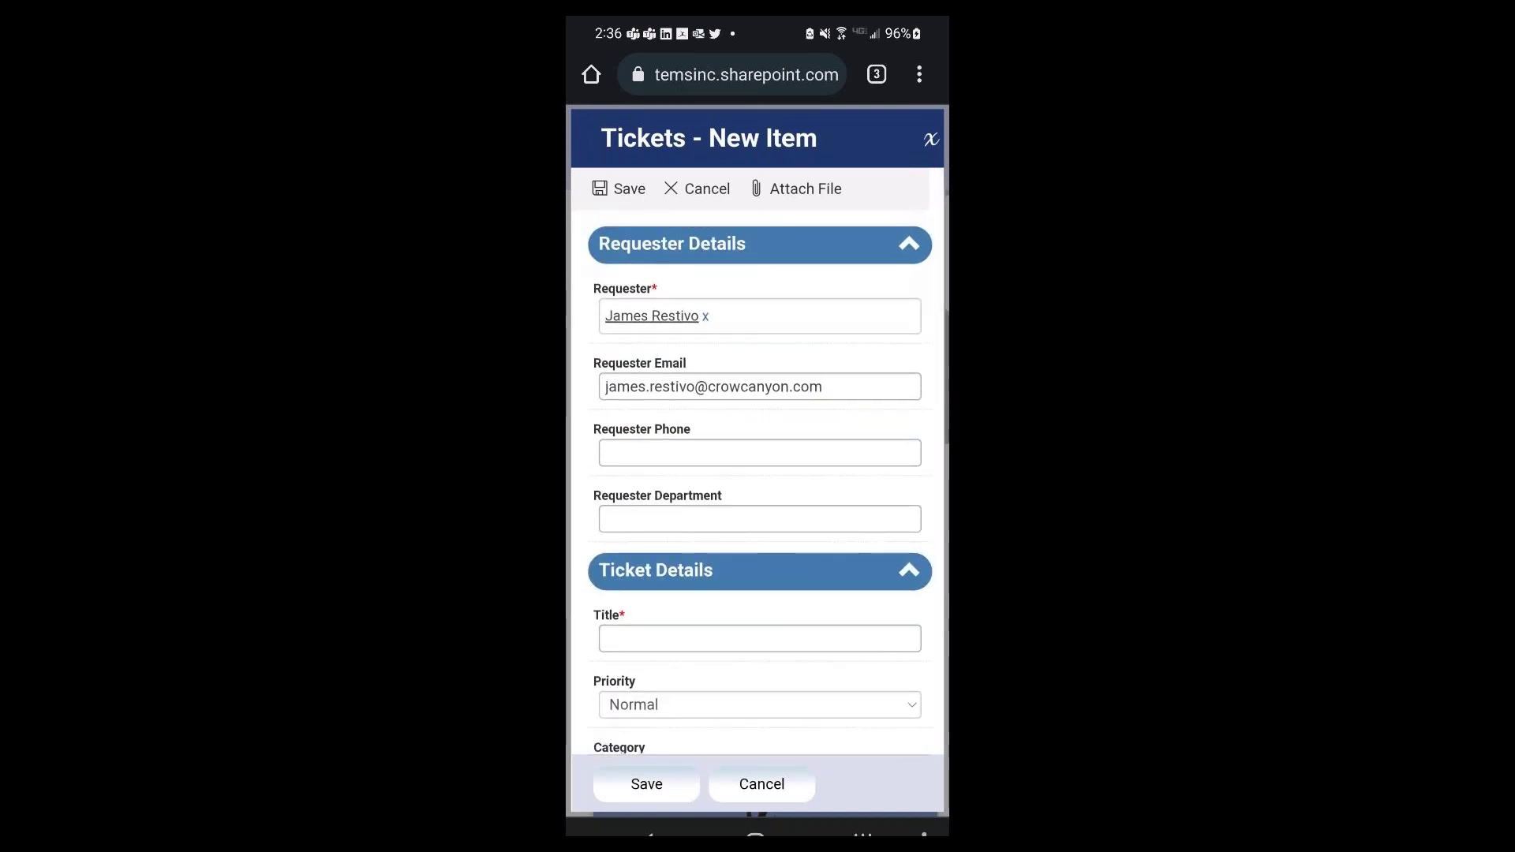
- Review the full Calendar Reminder form through Ticket Description and Attachments, then revisit its requester and ticket details
scroll(759, 473, "down", 5)
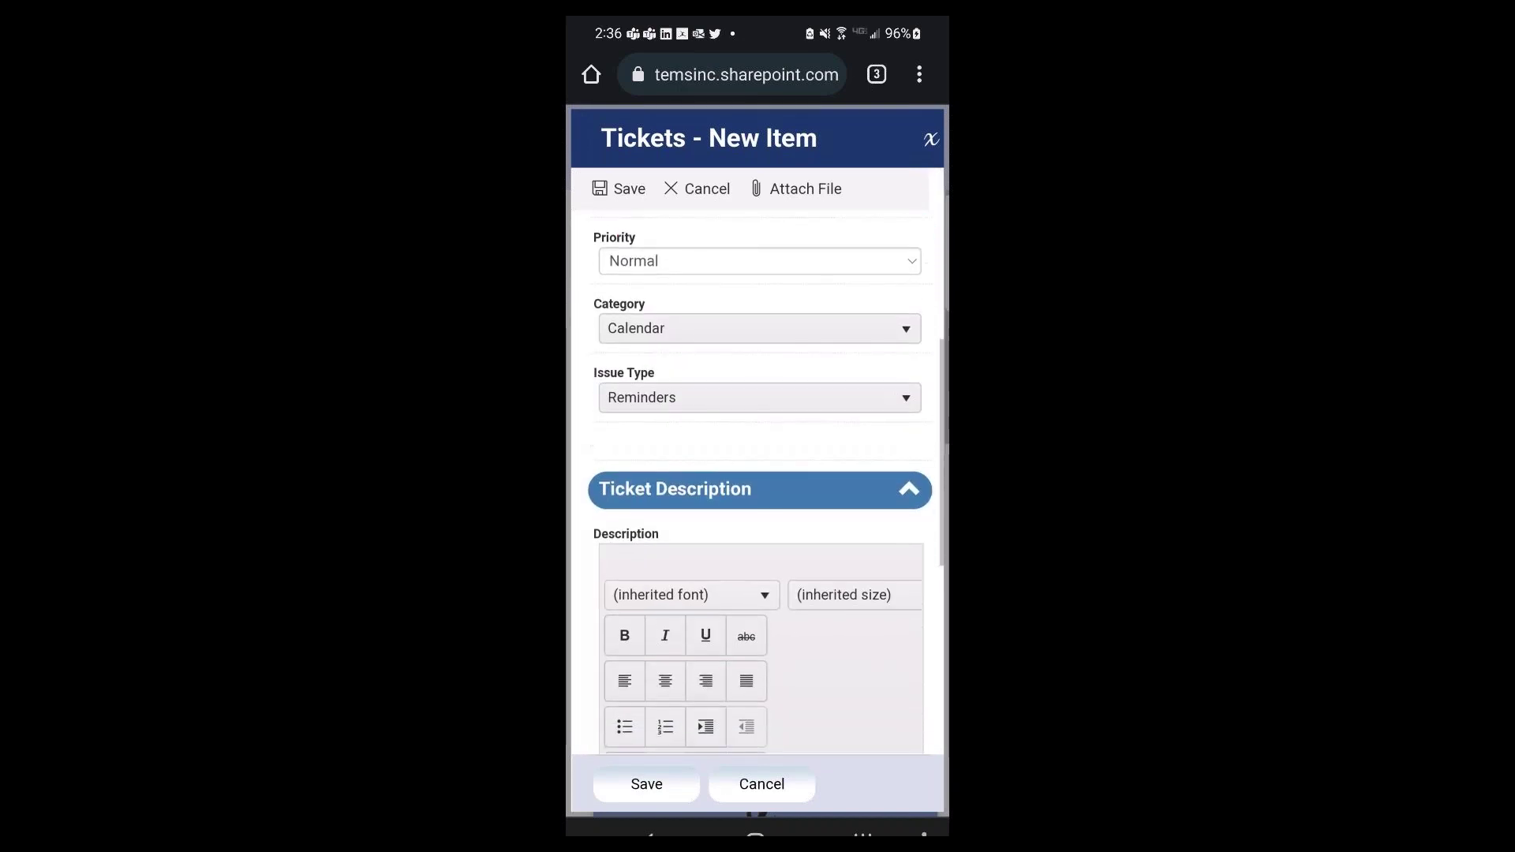
scroll(760, 473, "down", 5)
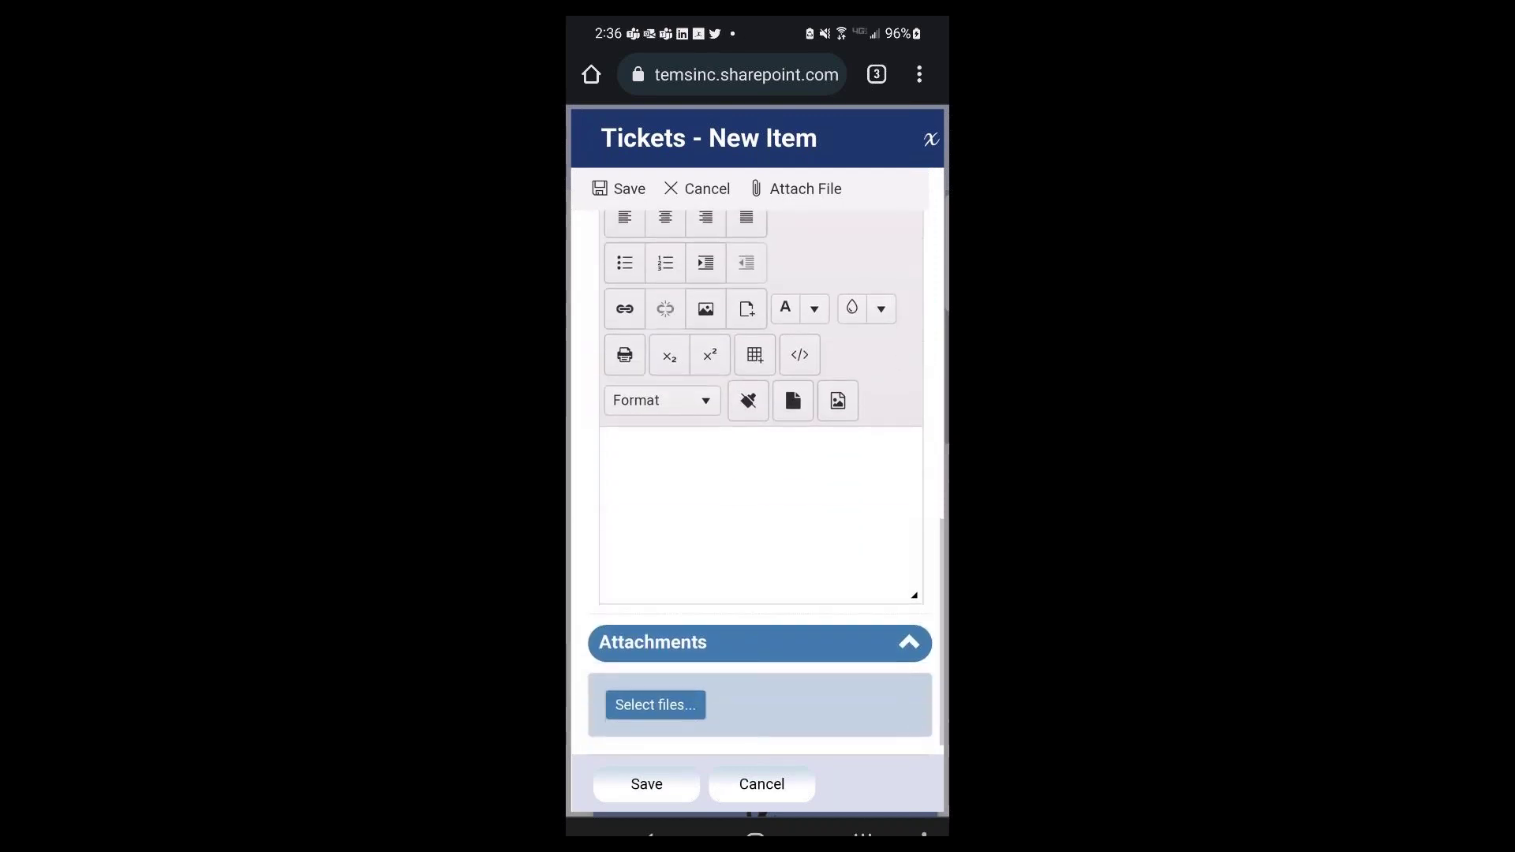
left_click(605, 540)
scroll(760, 473, "up", 10)
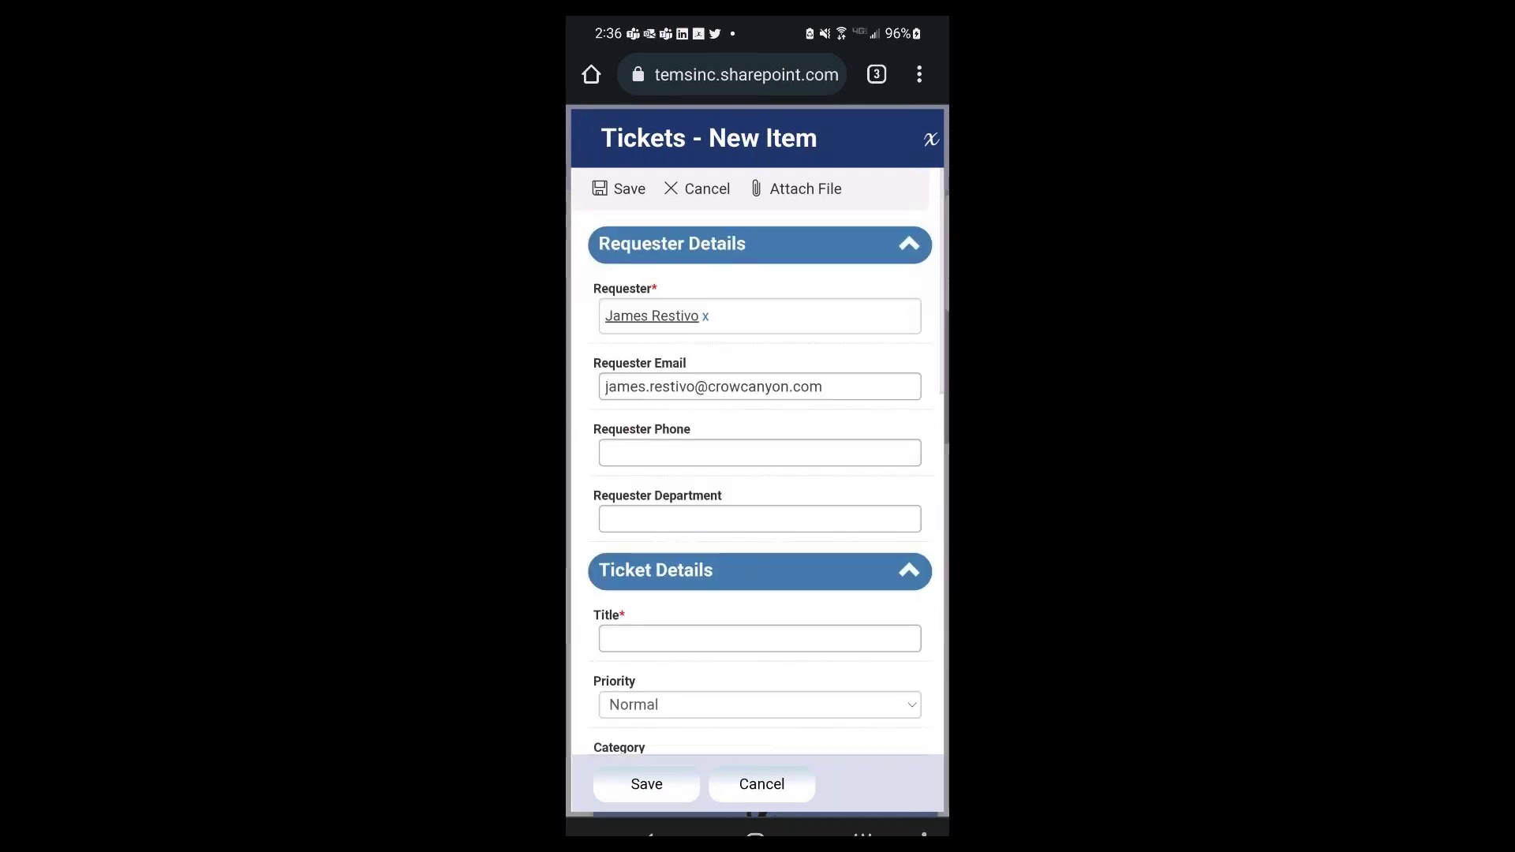
scroll(760, 473, "down", 1)
scroll(760, 474, "up", 1)
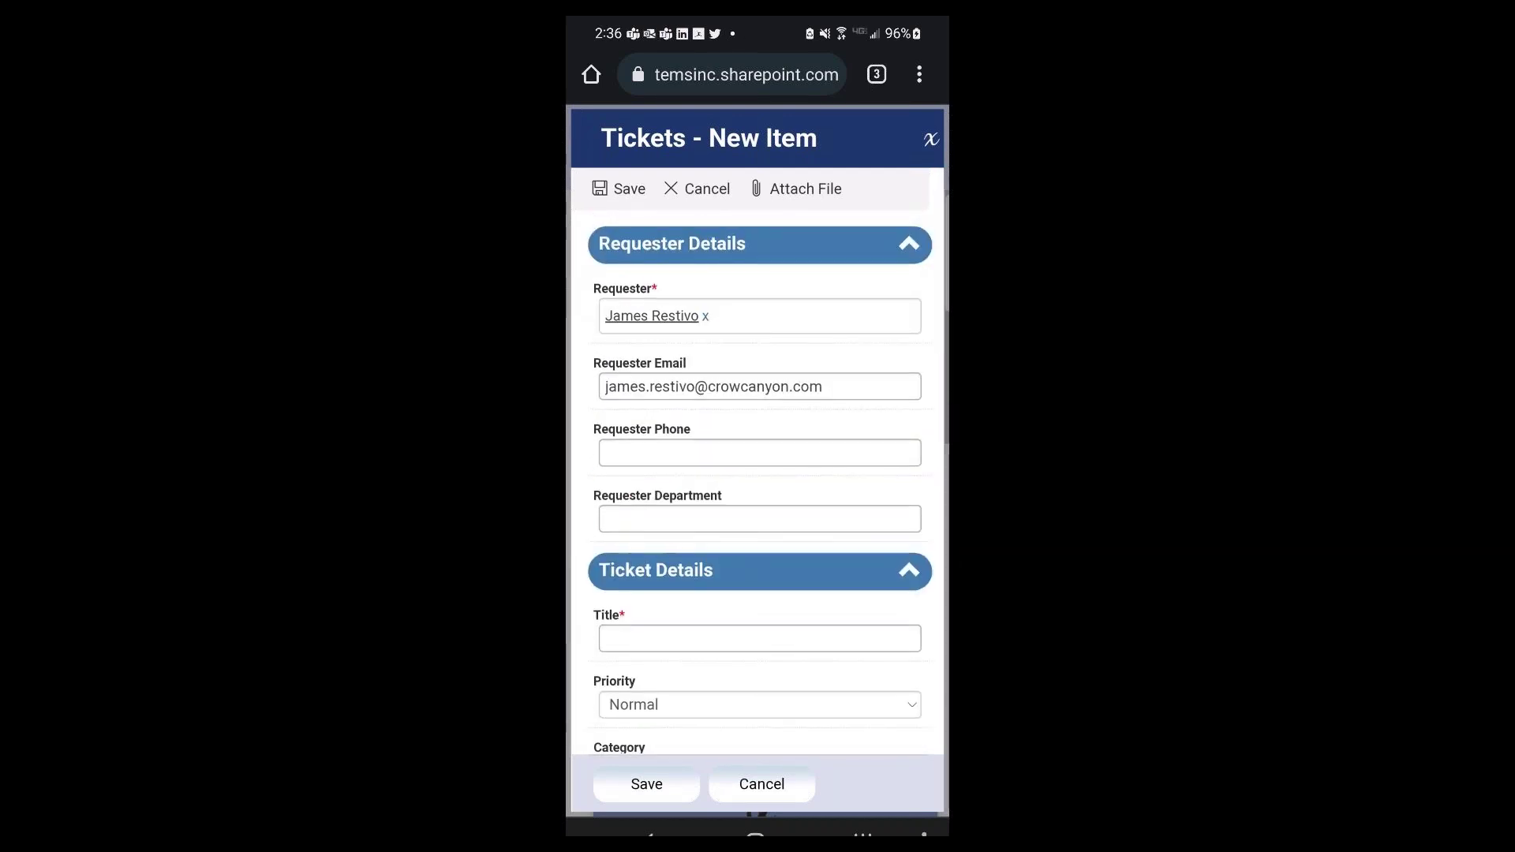
scroll(760, 474, "down", 1)
scroll(760, 473, "up", 1)
scroll(760, 474, "down", 2)
scroll(760, 474, "down", 2)
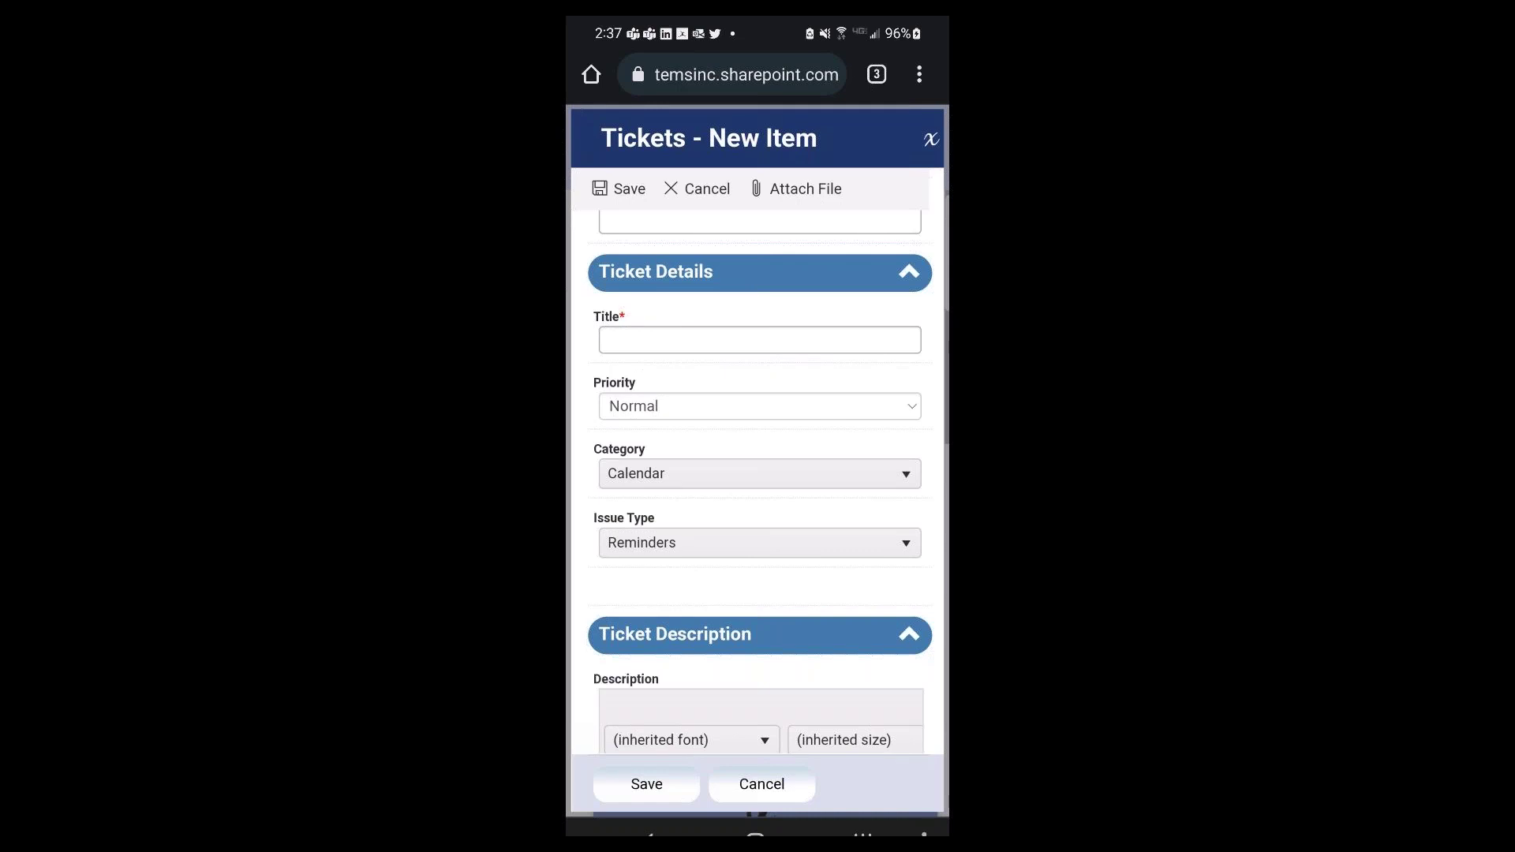
scroll(760, 481, "up", 4)
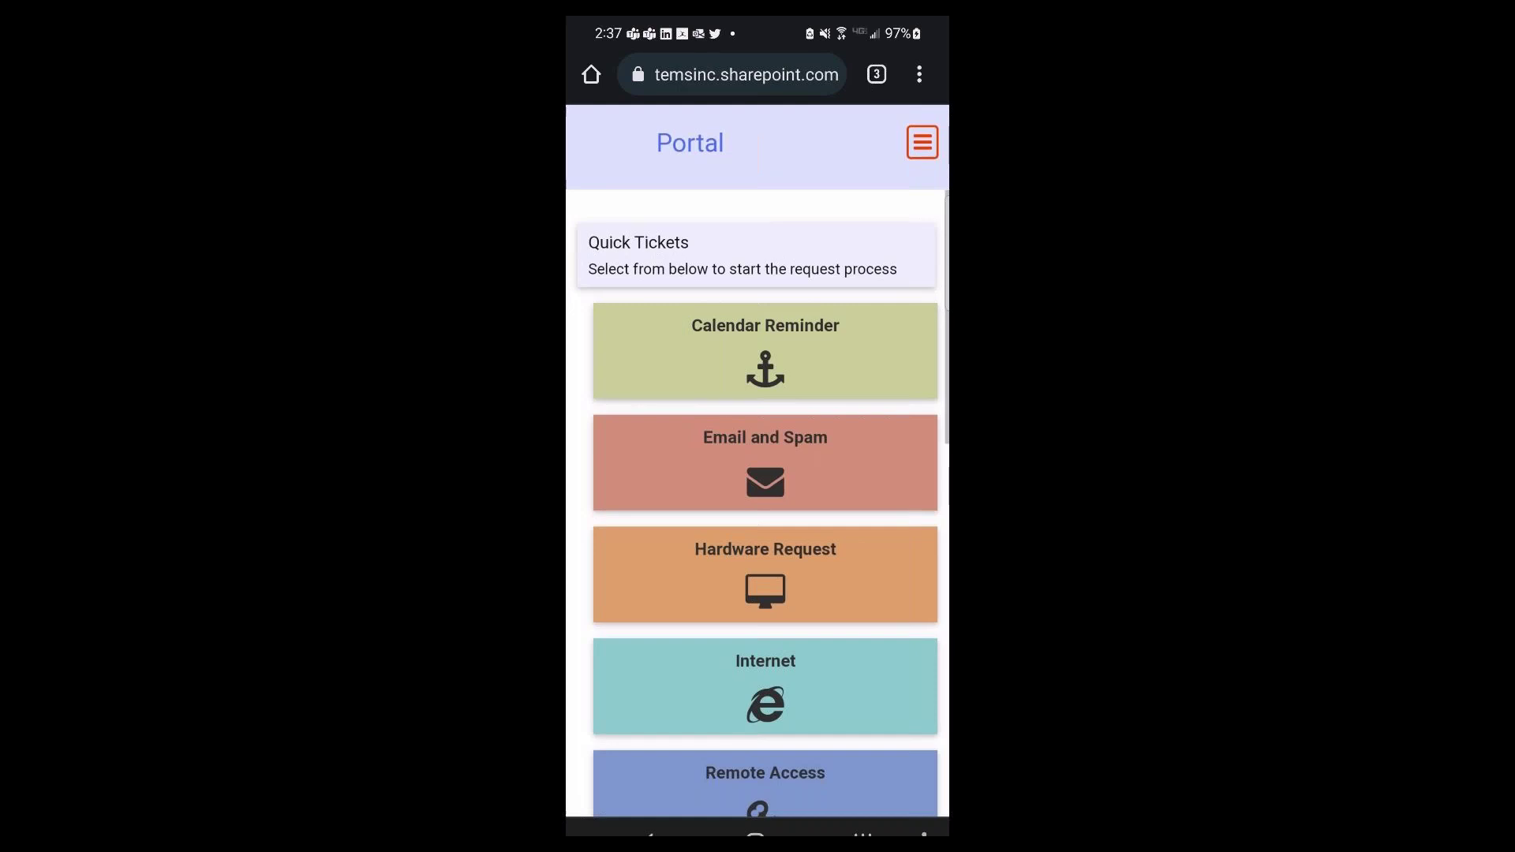
- Open the Mobile Portal from the phone's home screen and start a Hardware Trouble ticket
left_click(755, 832)
left_click(624, 118)
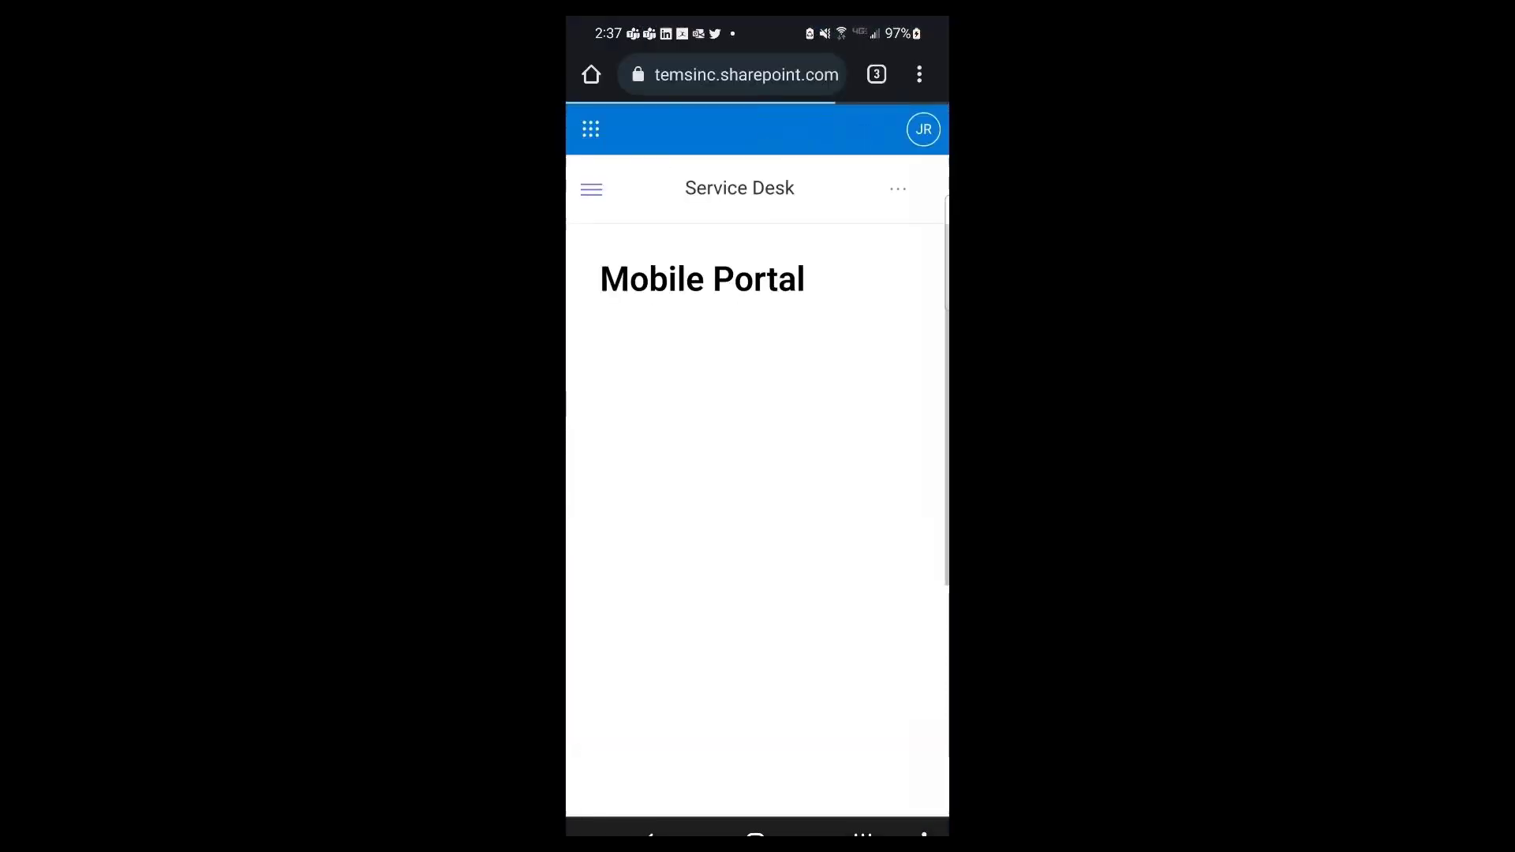
left_click(757, 457)
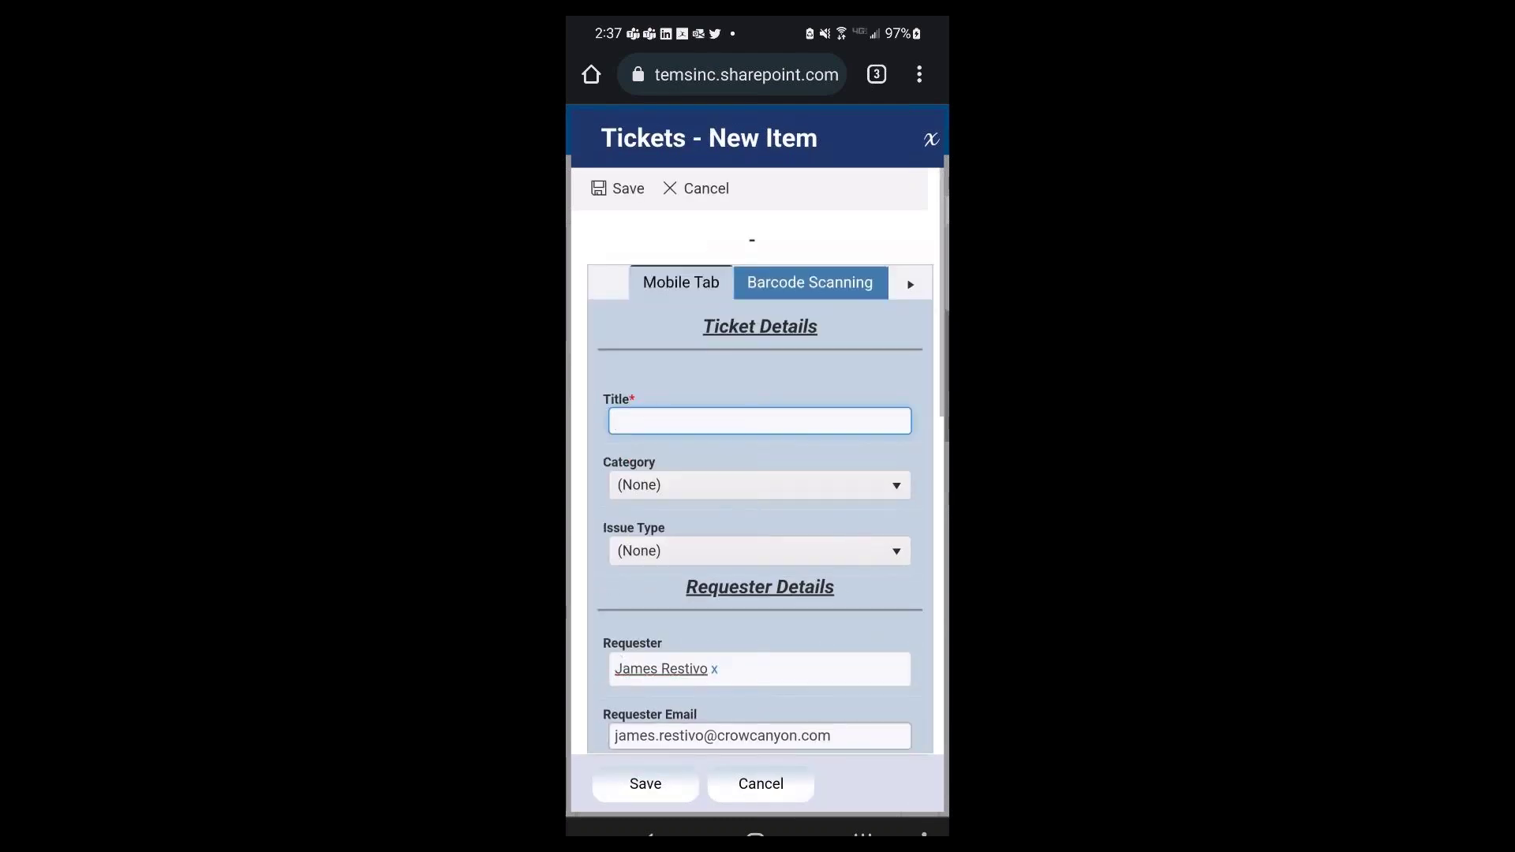
- Look through the Hardware Trouble ticket's fields, place the cursor in the Description editor, and return to the requester fields
scroll(757, 473, "down", 2)
scroll(757, 473, "down", 2)
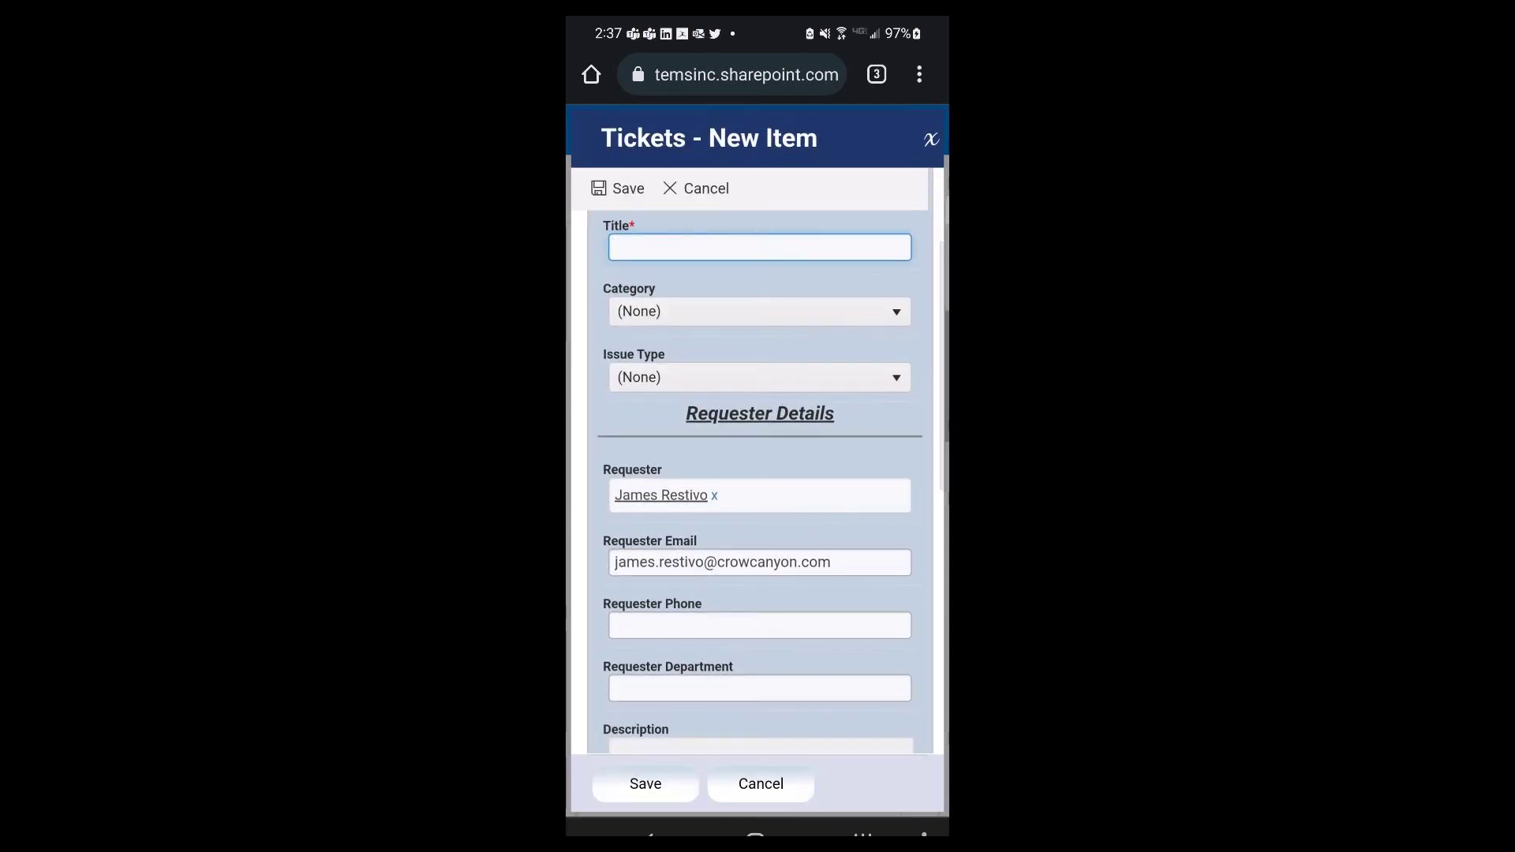
scroll(757, 474, "down", 2)
scroll(758, 473, "down", 3)
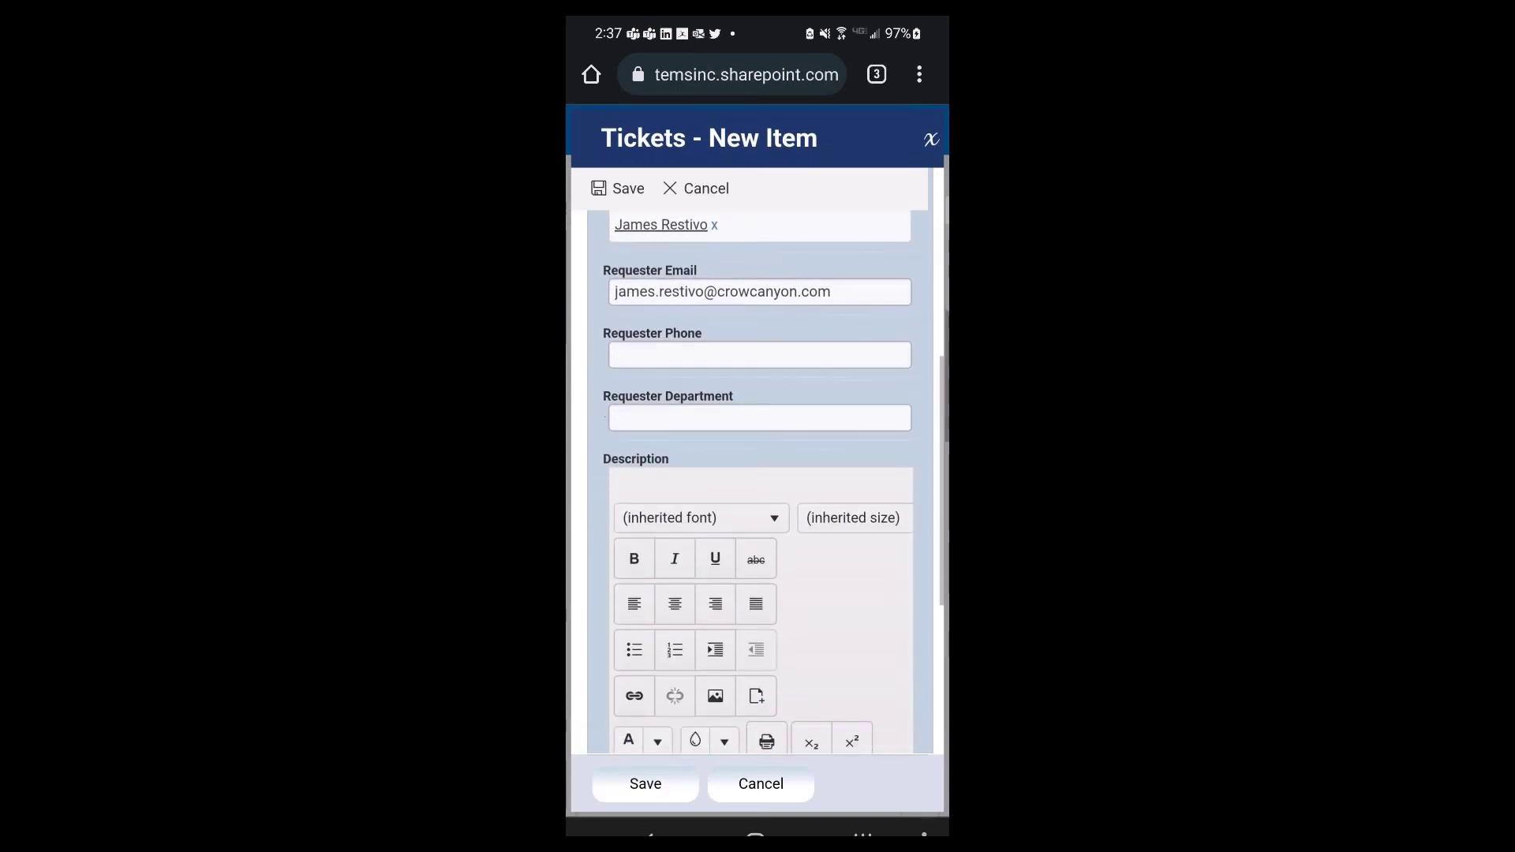
scroll(757, 473, "down", 2)
left_click(757, 742)
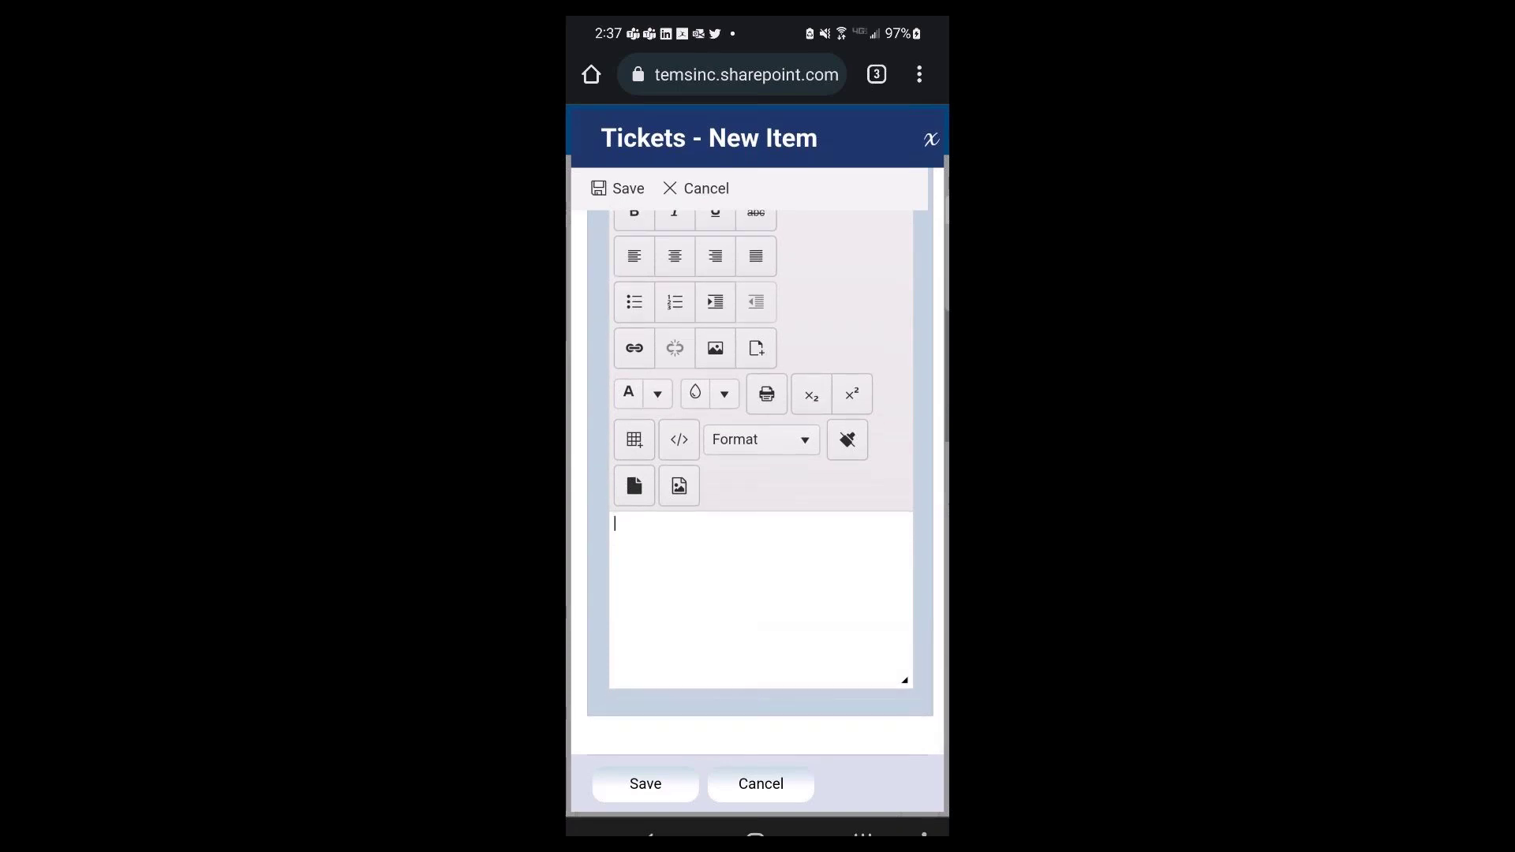
scroll(757, 473, "up", 2)
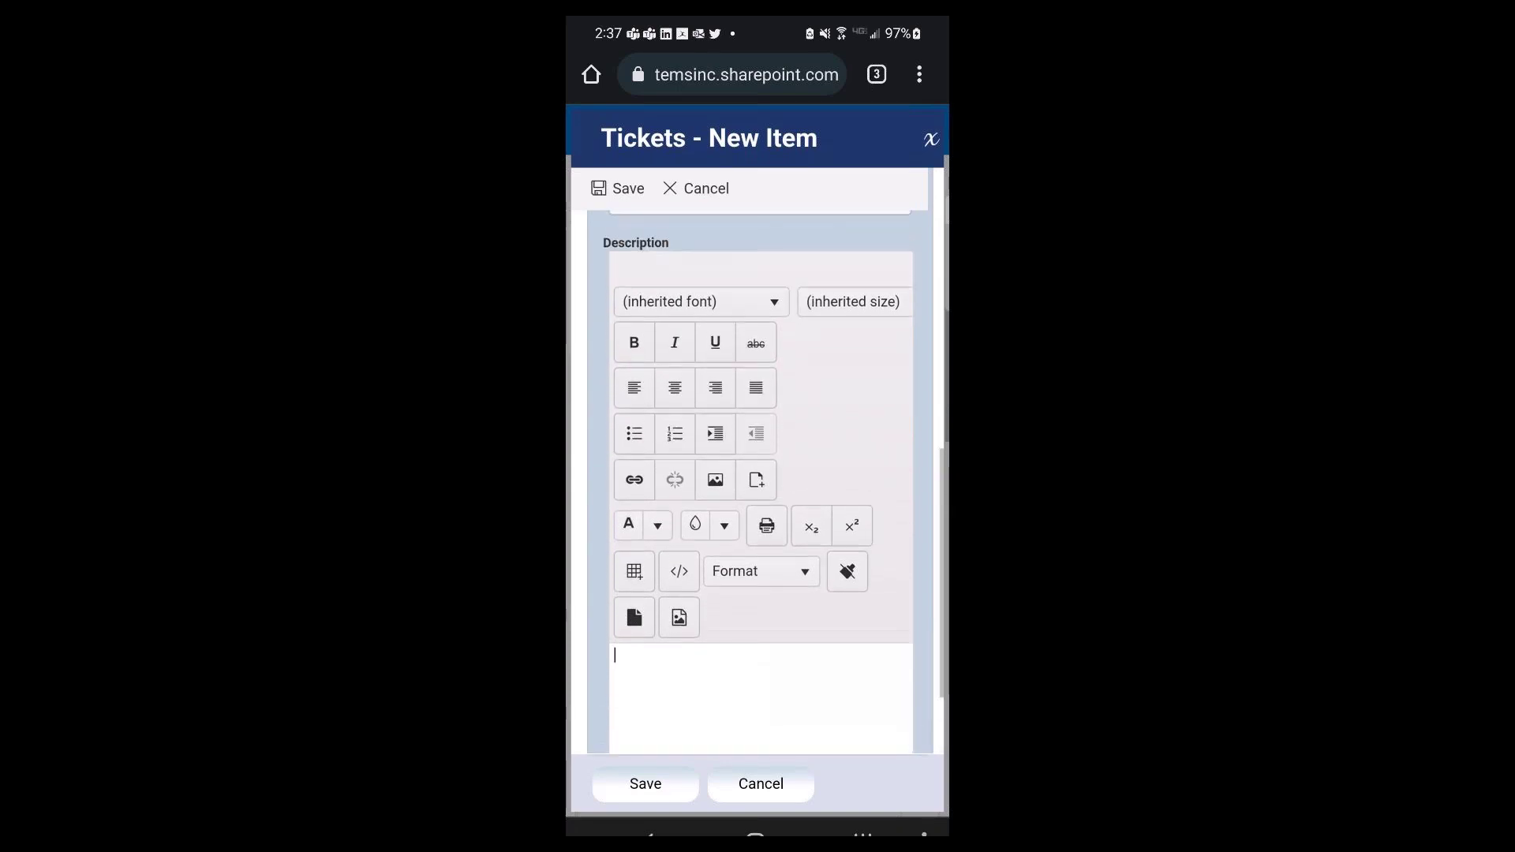
scroll(757, 473, "up", 3)
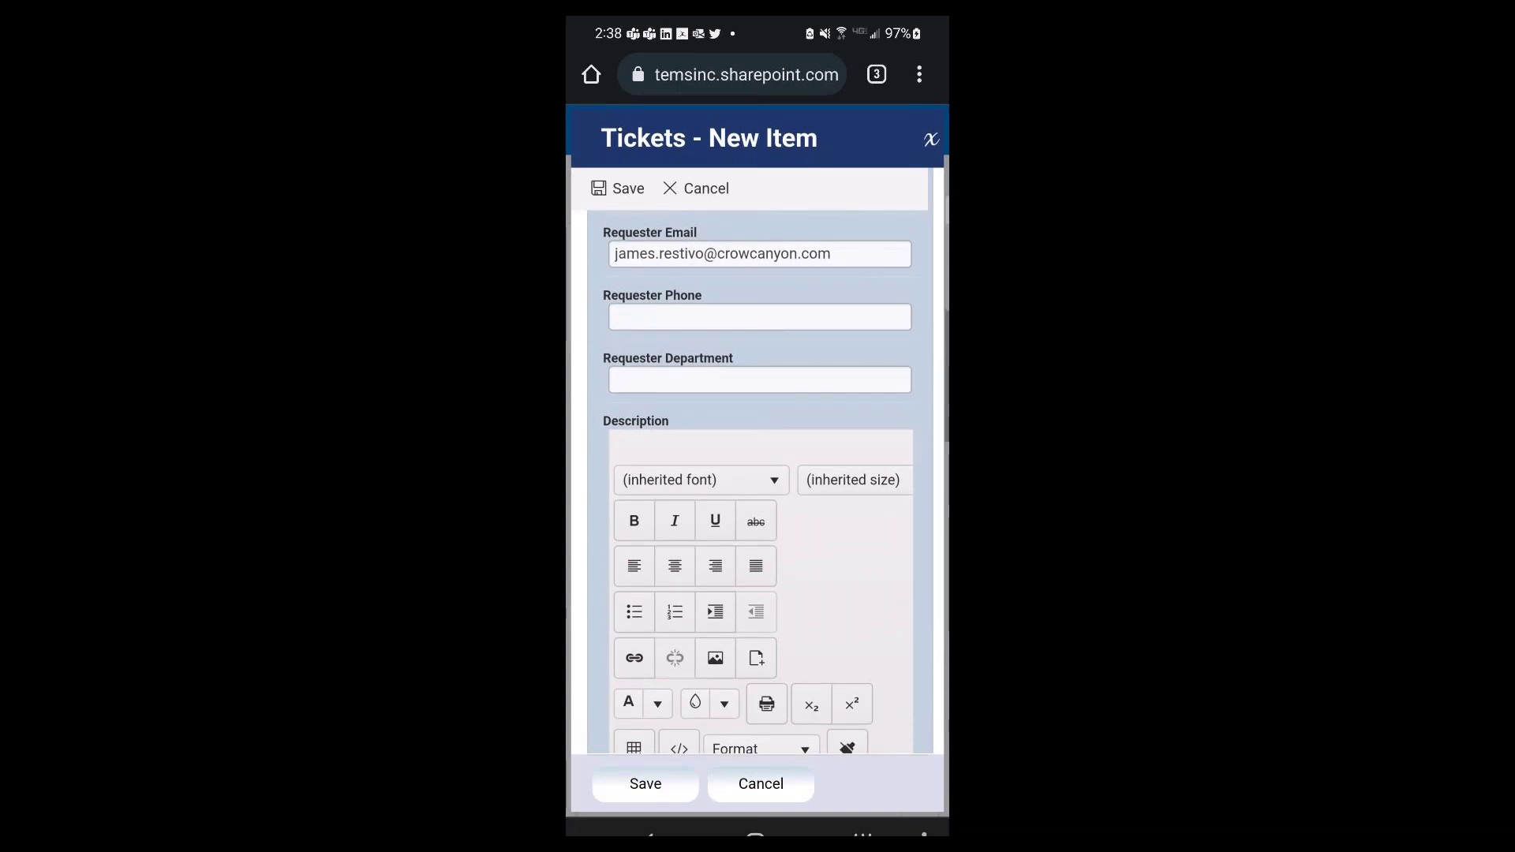
- Open the Example ticket from the Mobile Portal's ticket list and switch it to edit mode
scroll(757, 521, "down", 4)
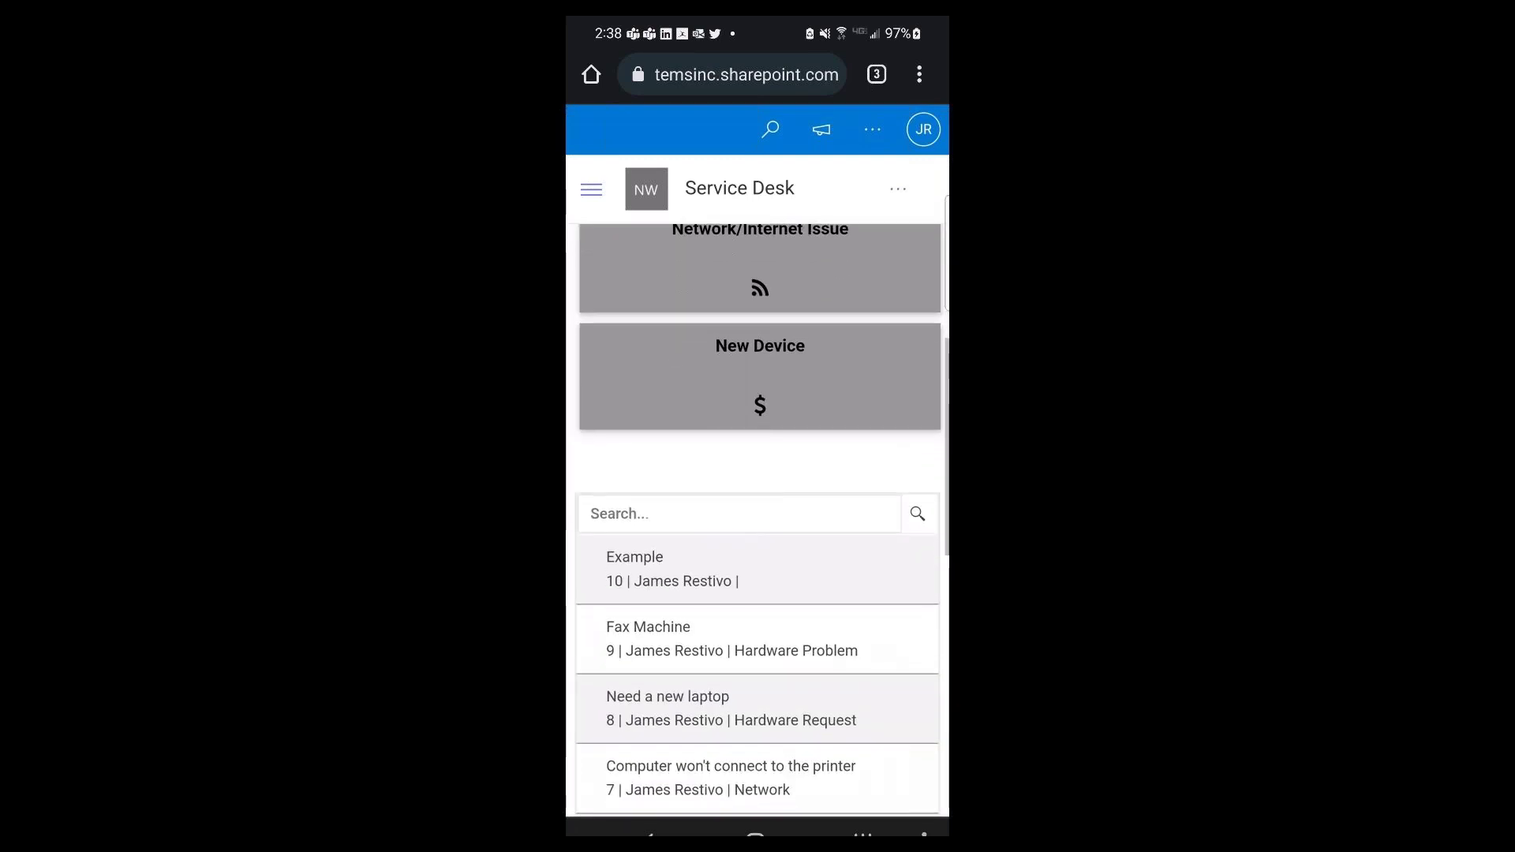
left_click(670, 568)
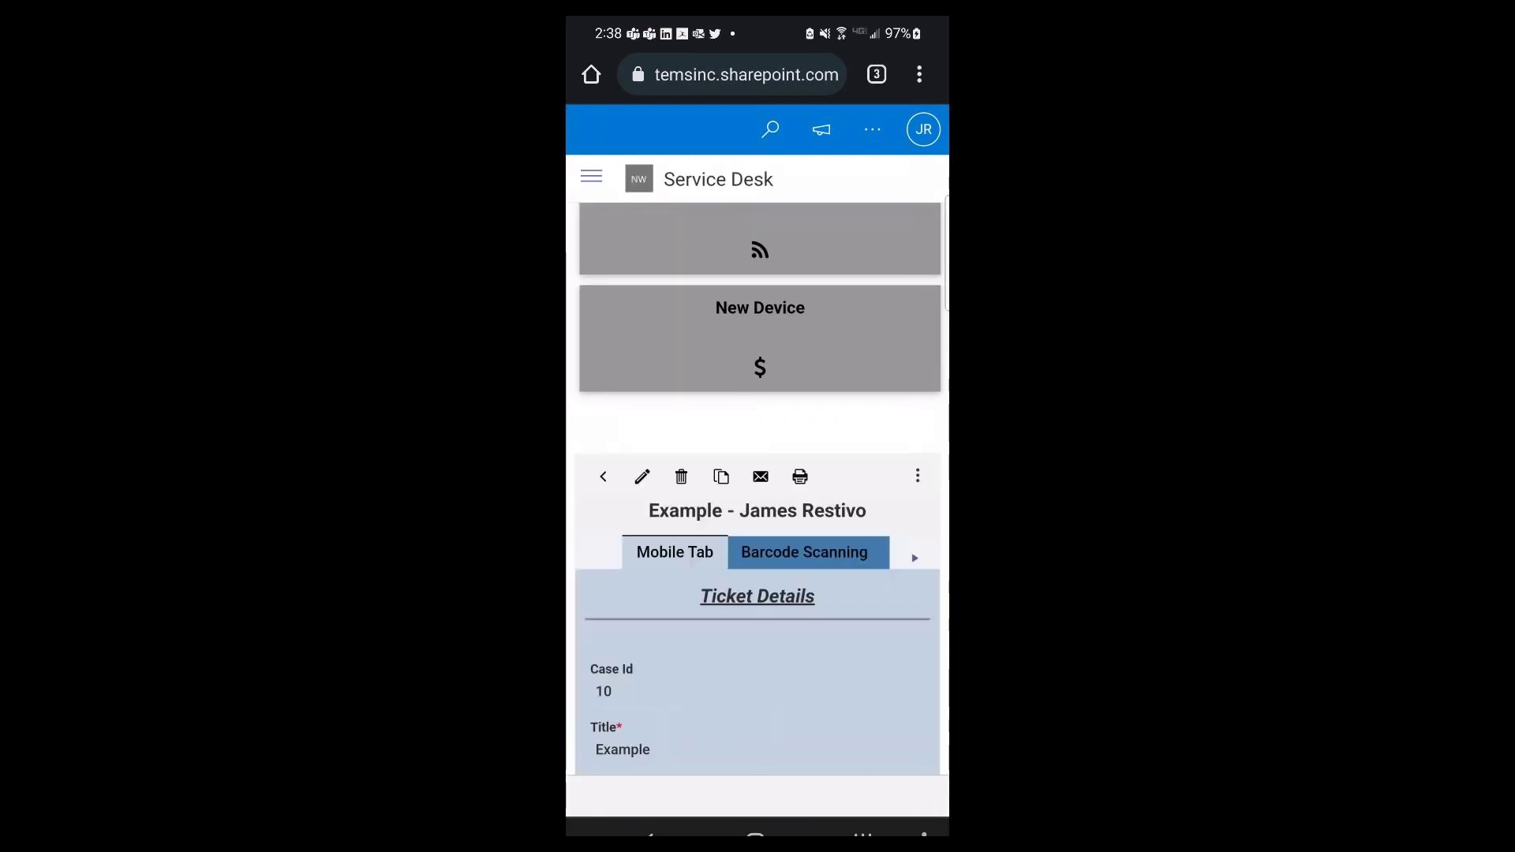
scroll(757, 520, "down", 2)
left_click(602, 388)
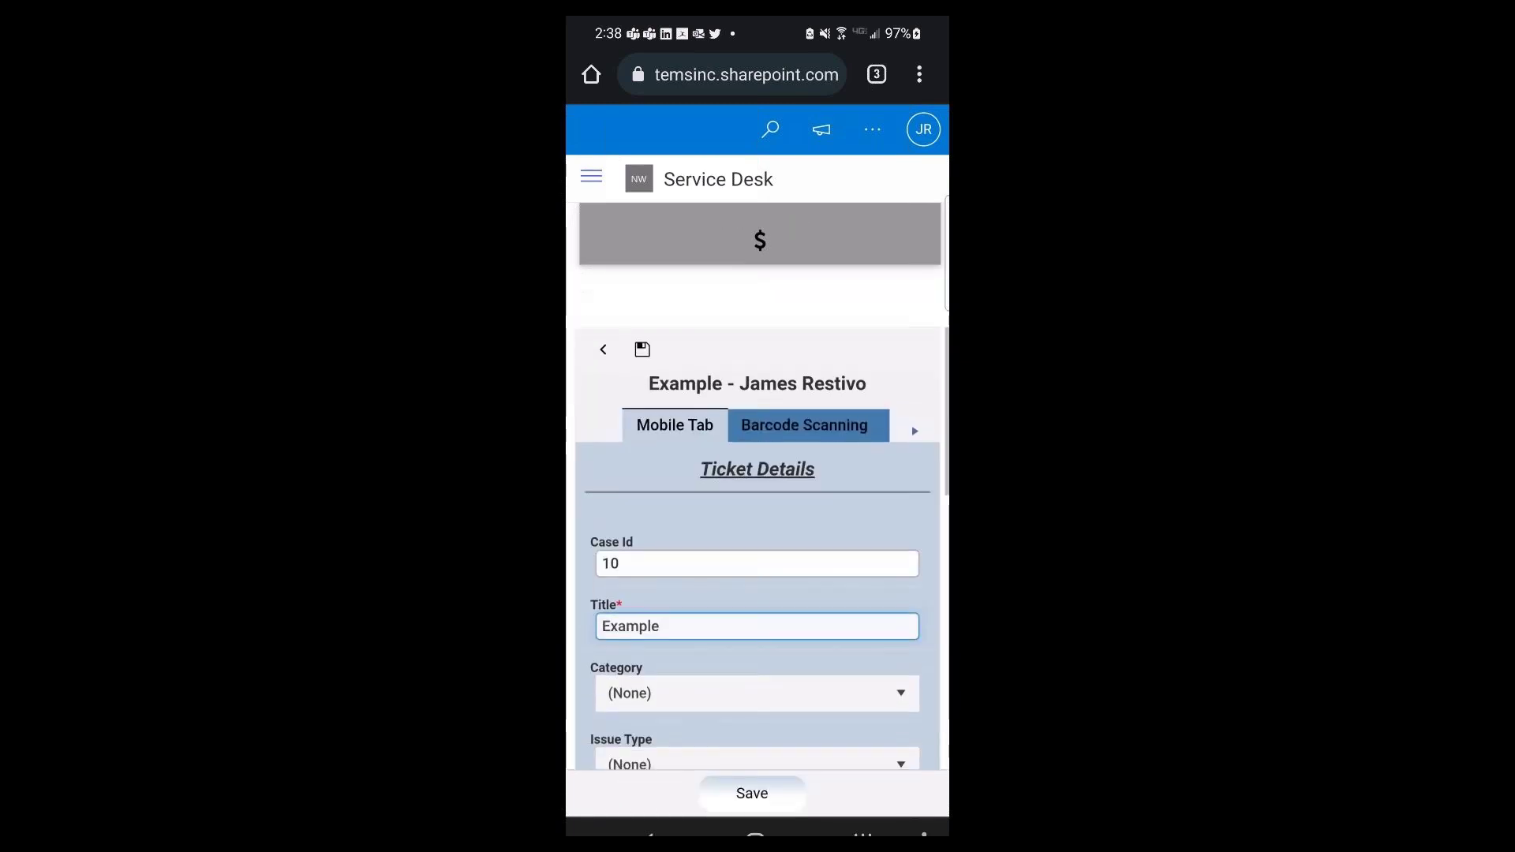
- Enter "paste a lost of content into here" in the Example ticket's Description
scroll(757, 552, "down", 5)
left_click(602, 543)
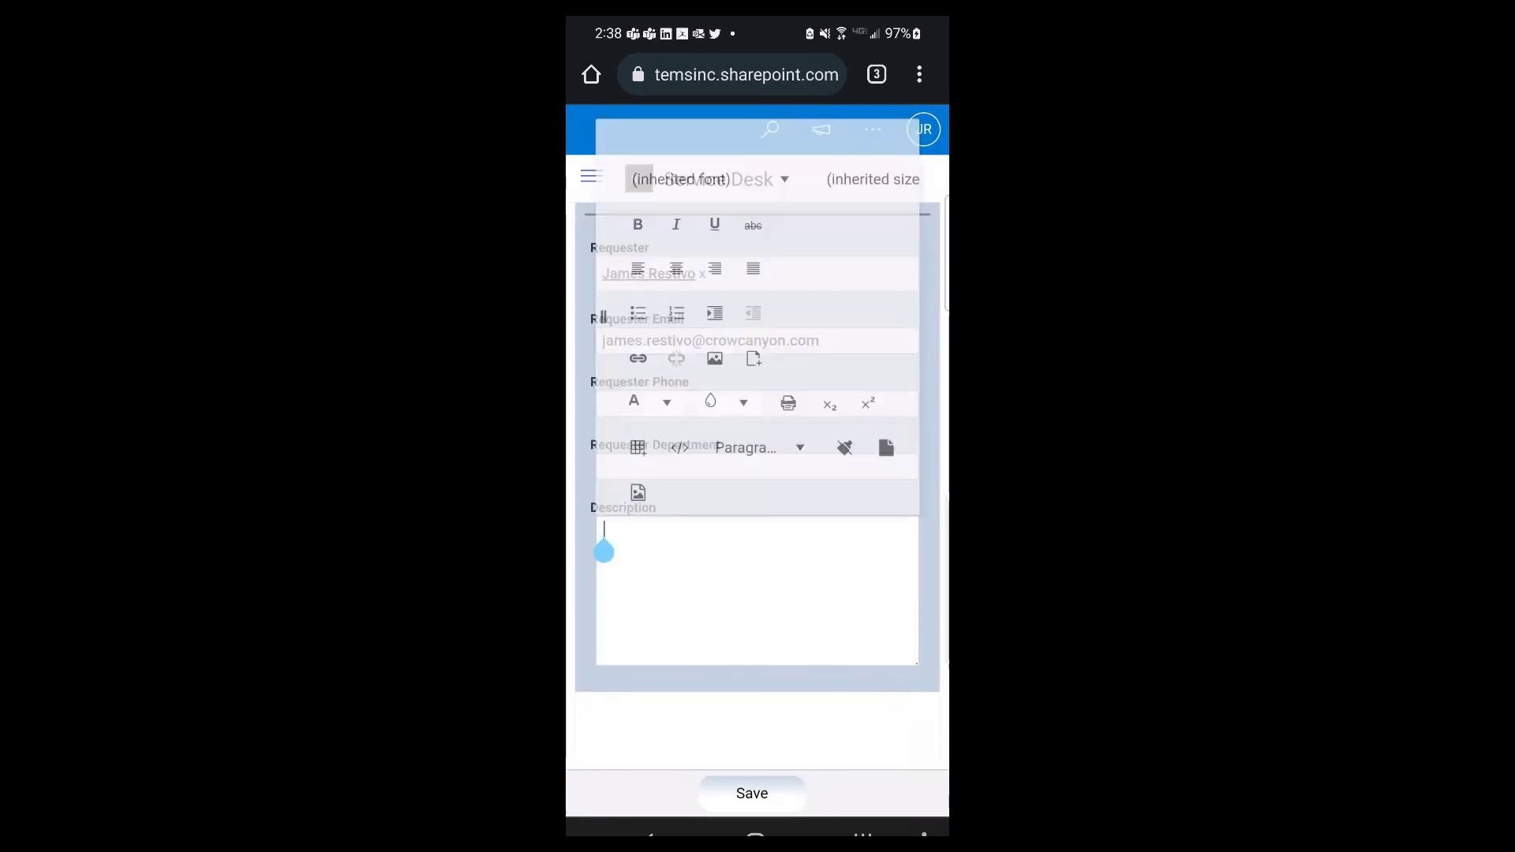
type("pa")
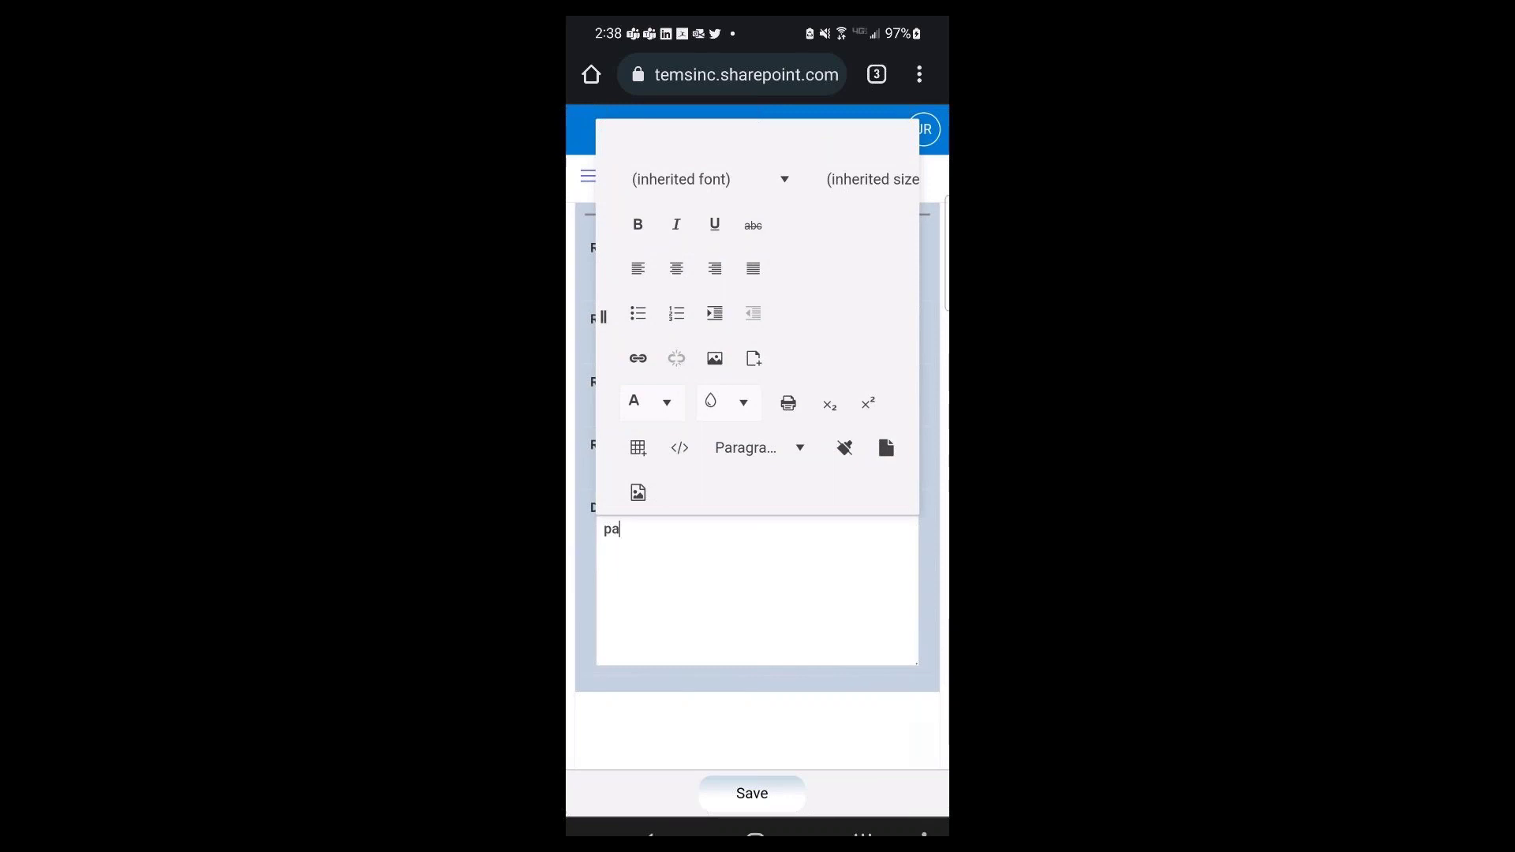
type("st a lost of content into here")
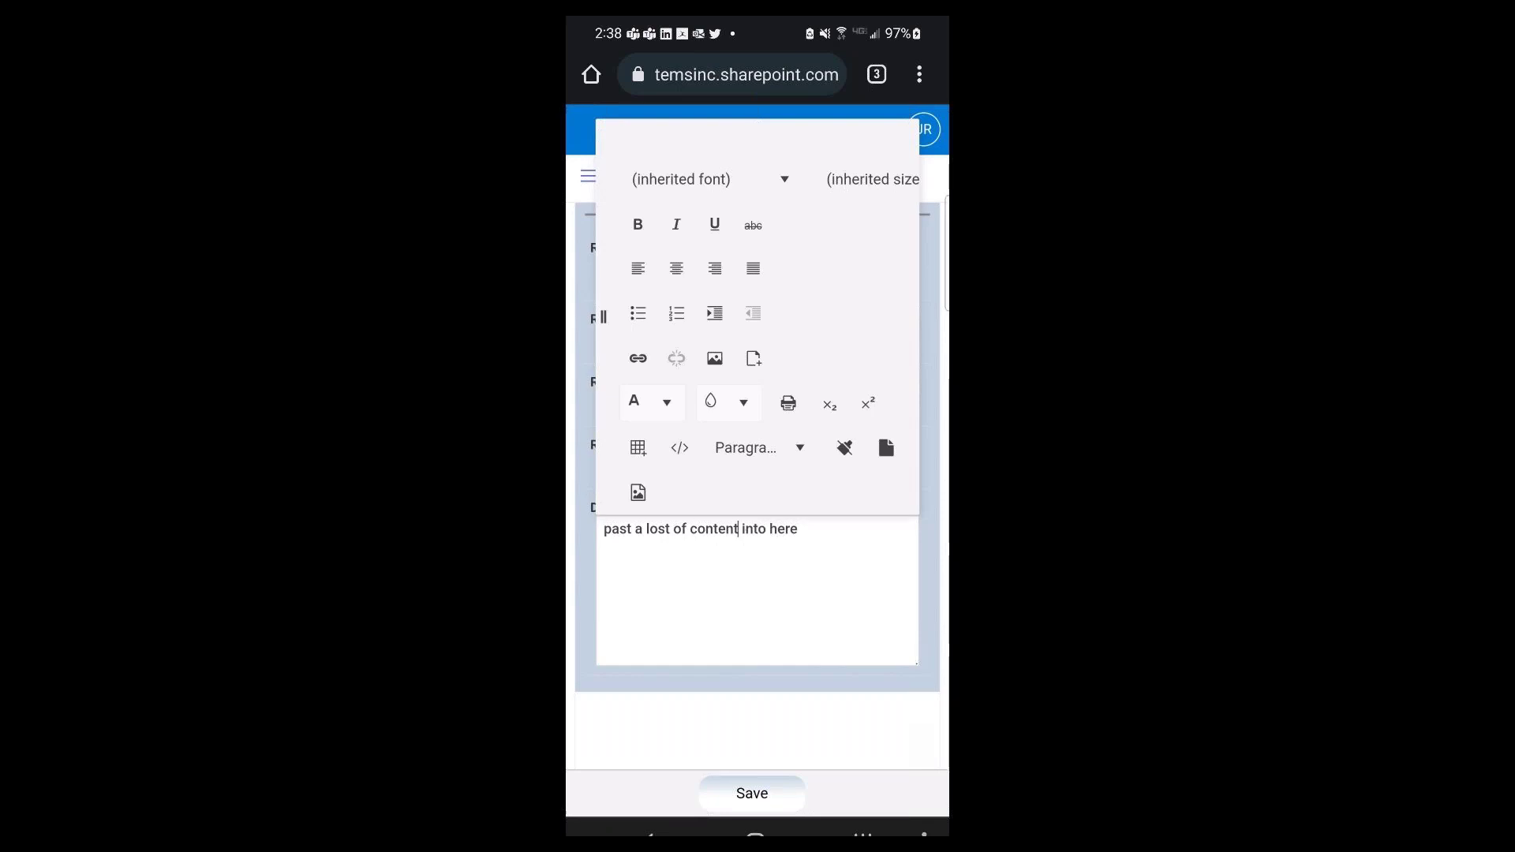
left_click(618, 529)
type("e")
key("BackSpace")
key("BackSpace")
type("e")
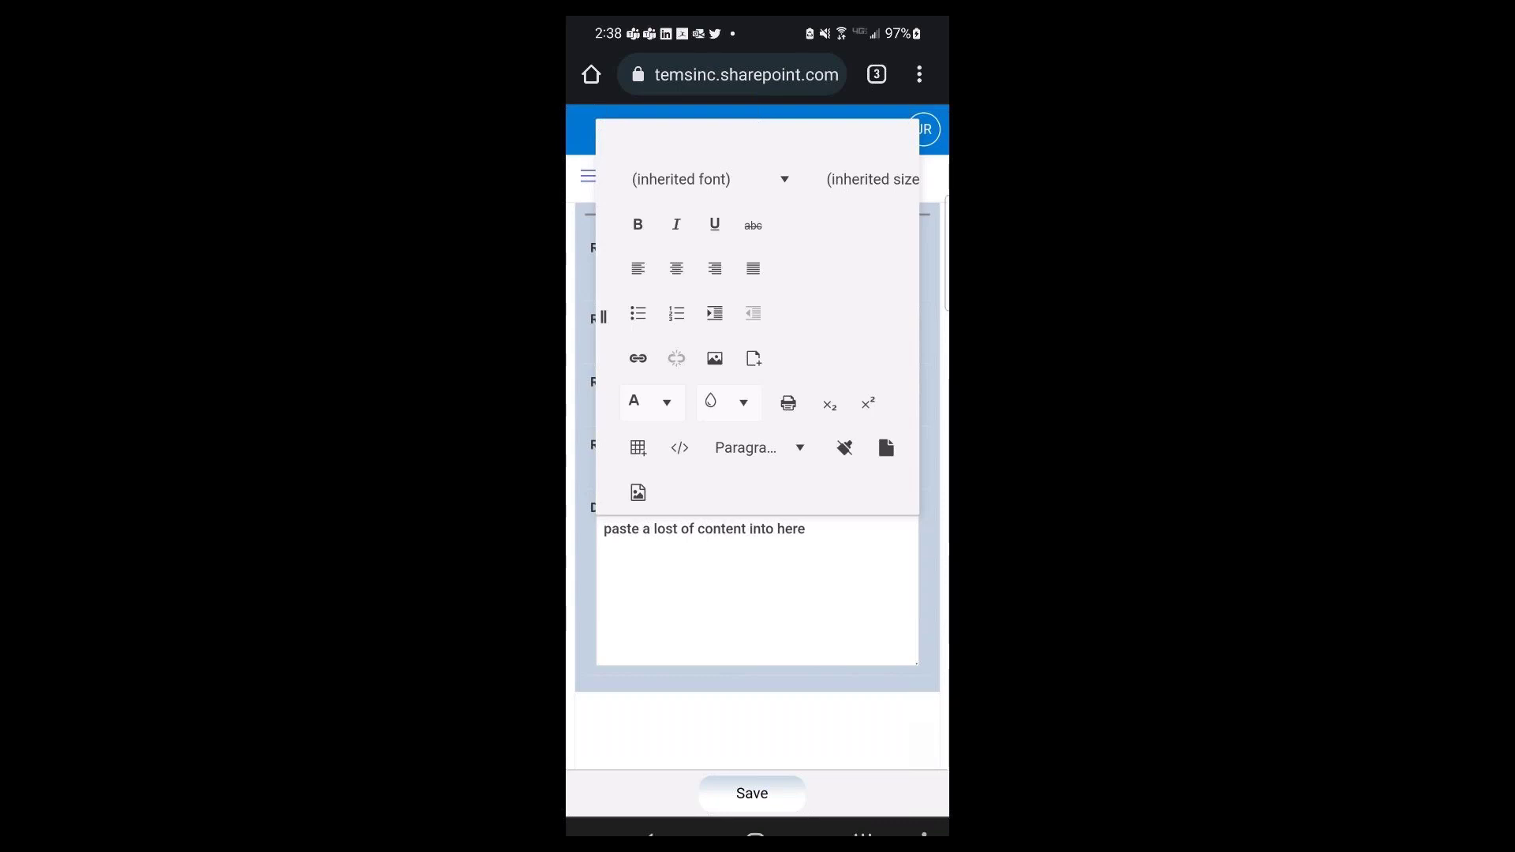
- Extend the Description with four pasted copies of its sentence and save the ticket
double_click(761, 529)
left_click_drag(737, 548, 592, 548)
left_click_drag(785, 537, 817, 537)
key("ctrl+c")
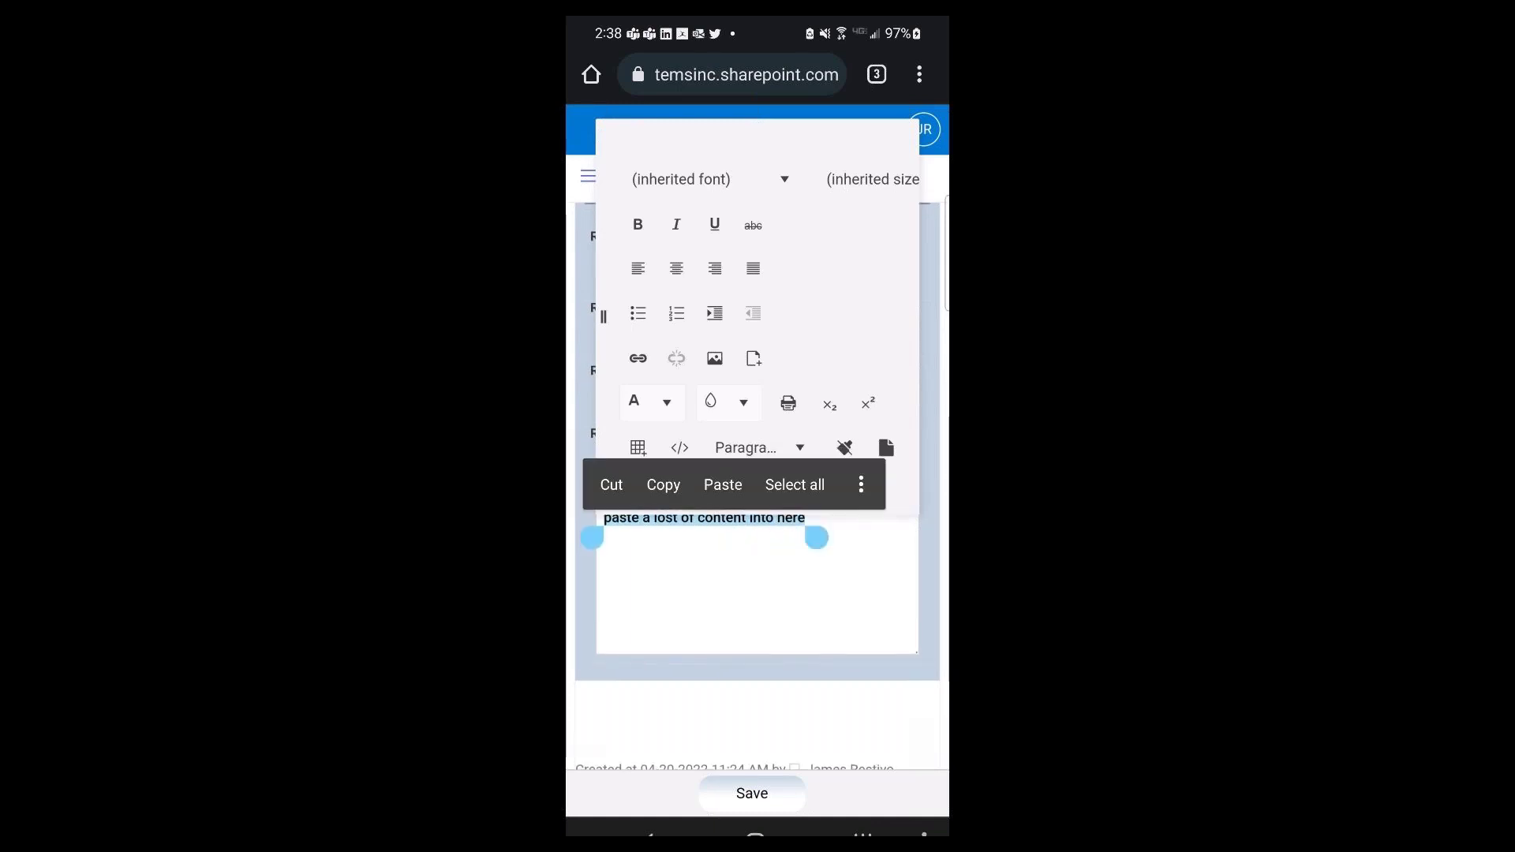
left_click(805, 518)
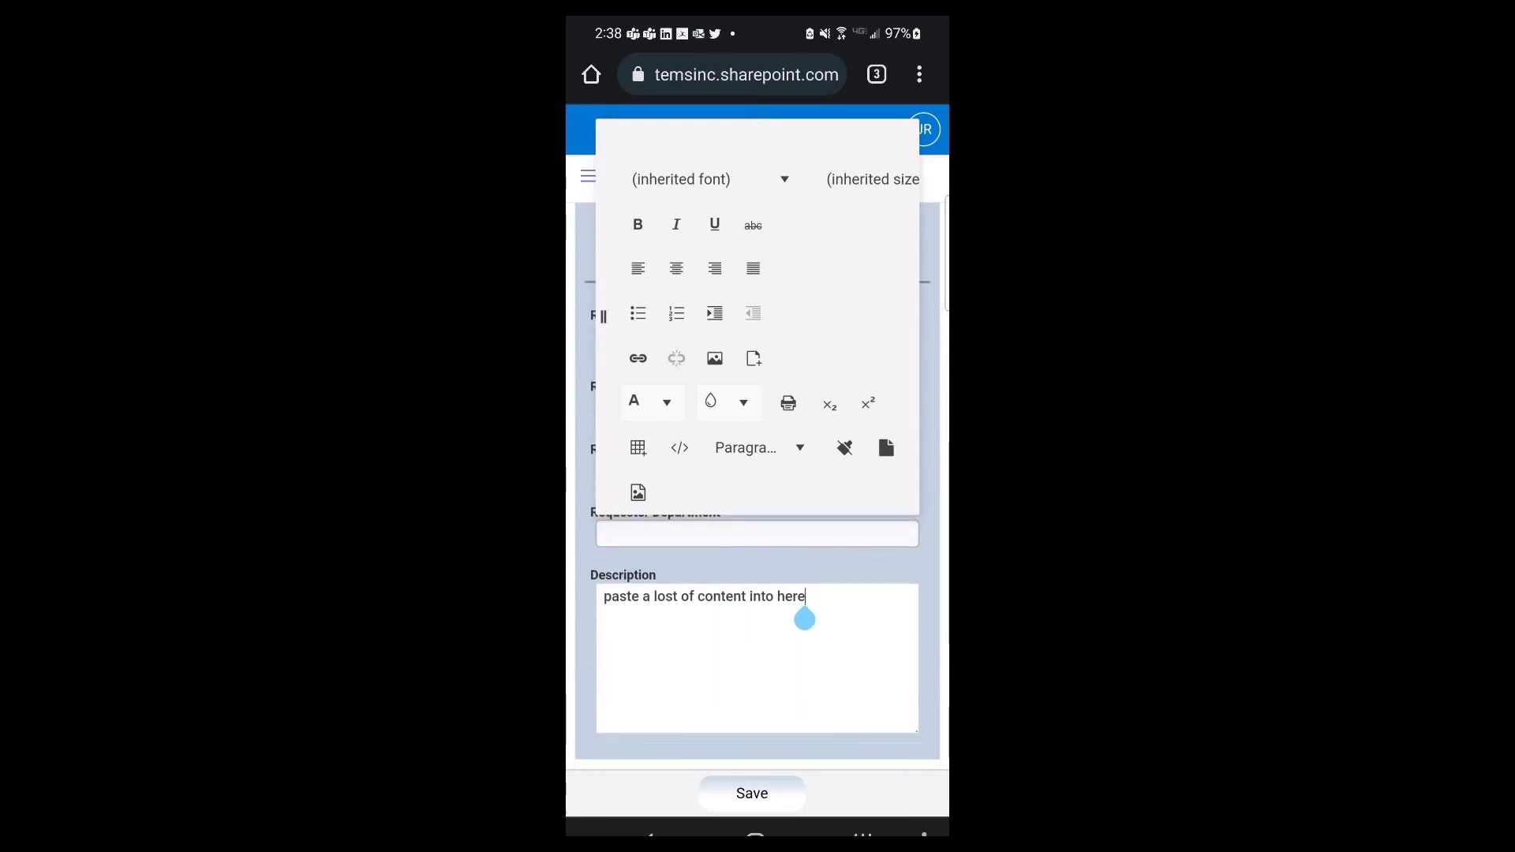
key("ctrl+v")
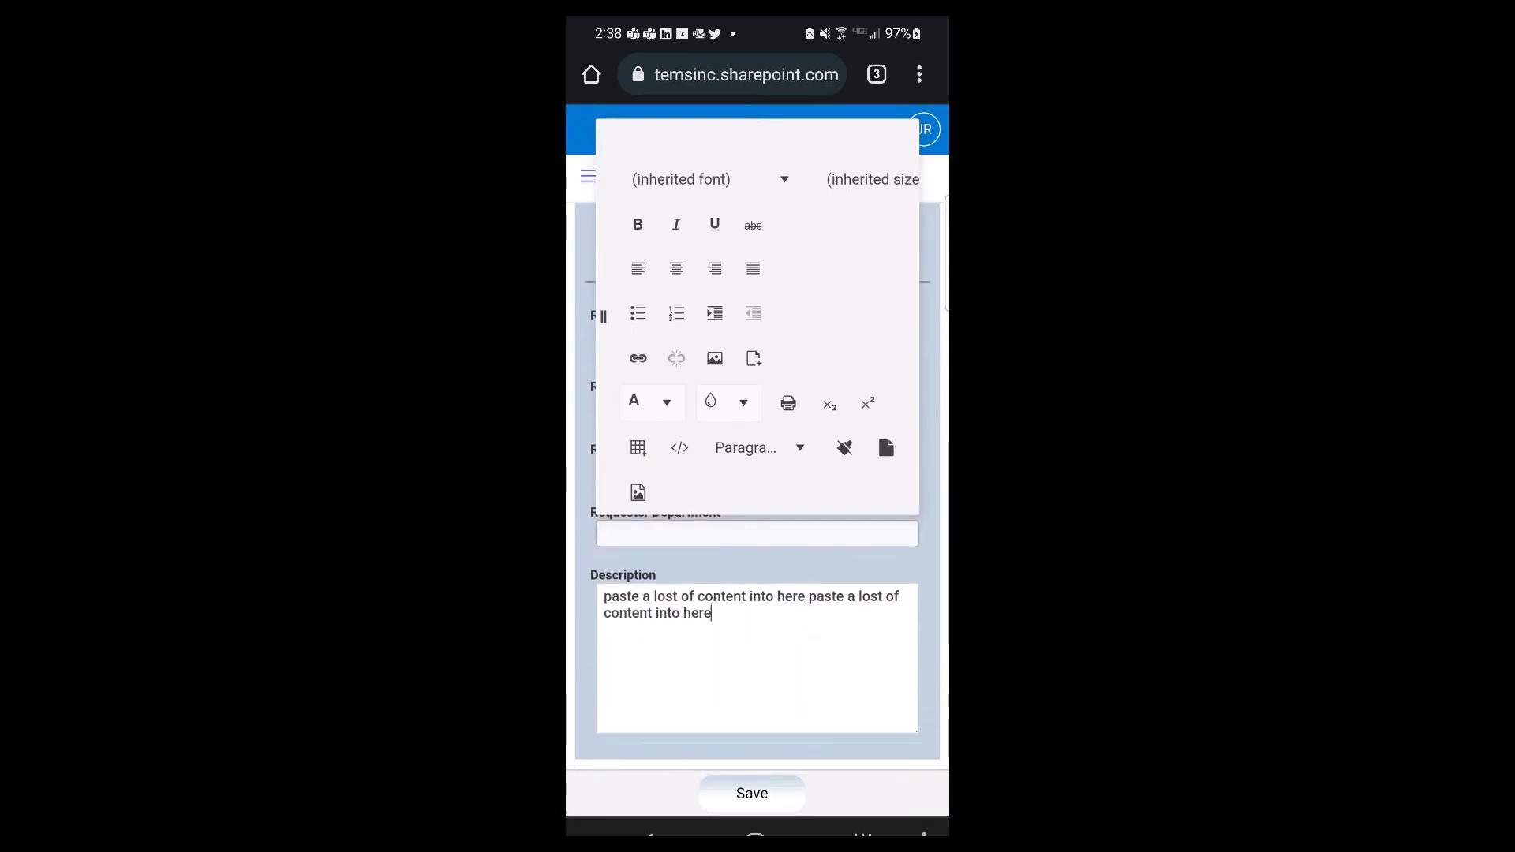
key("ctrl+v")
key("ctrl+v")
key("ctrl+v")
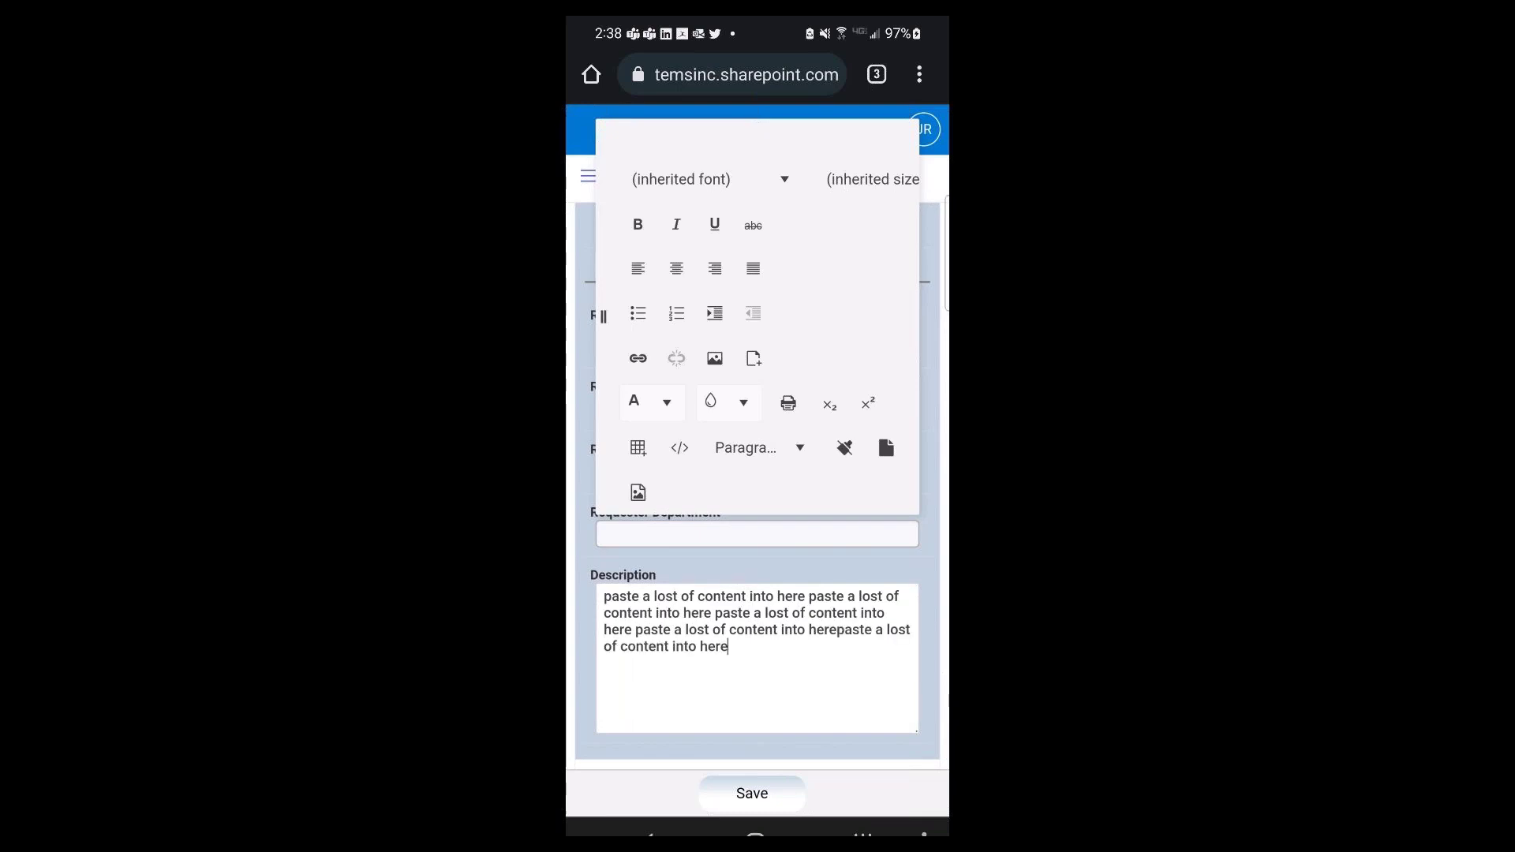
left_click(752, 793)
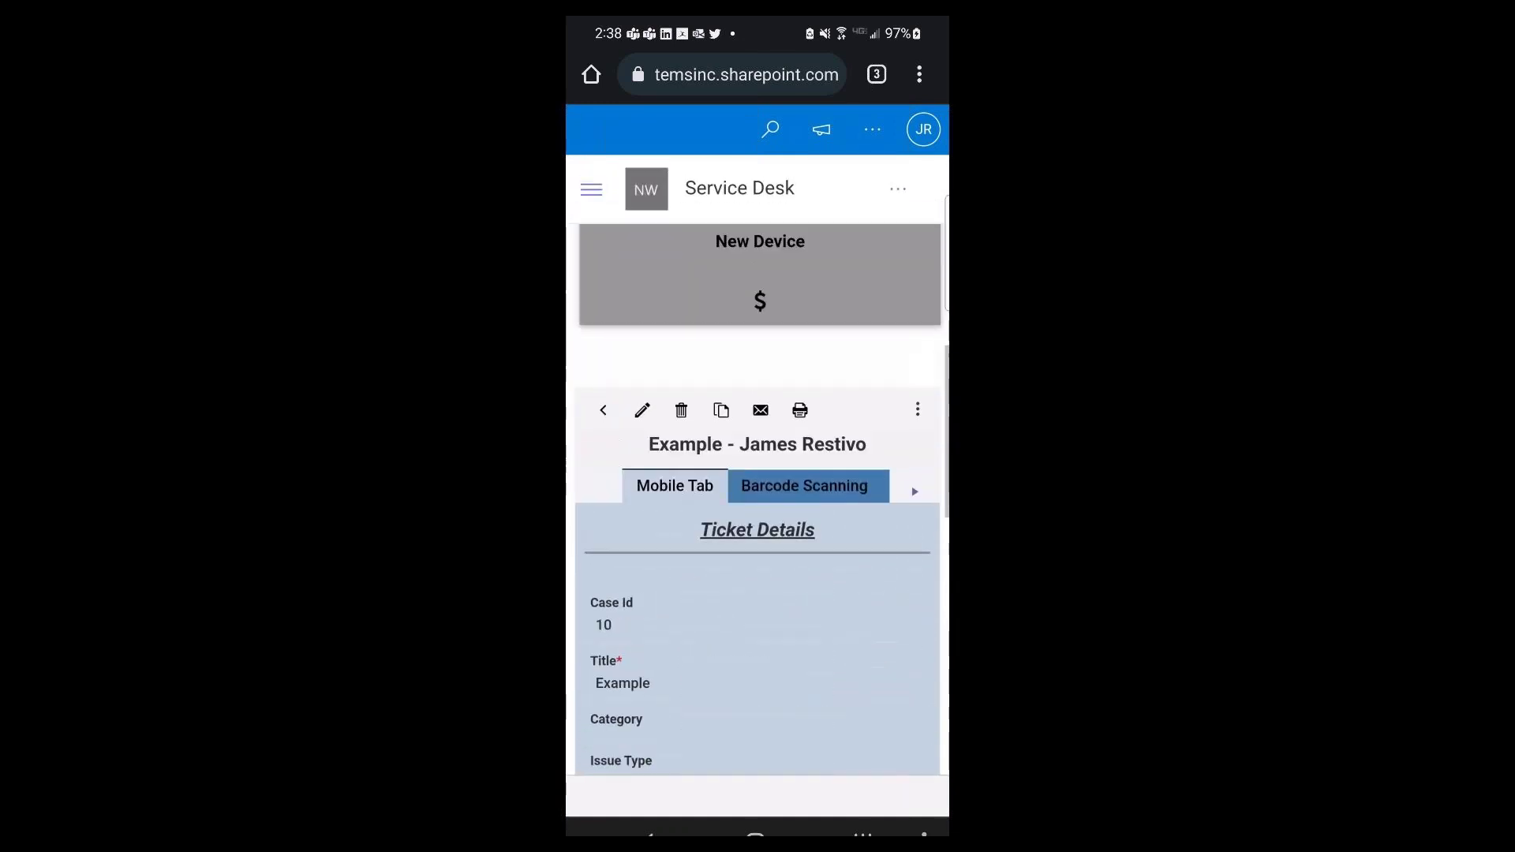
- Review the saved Description, then reopen the Example ticket for editing and look through its fields
scroll(757, 512, "down", 7)
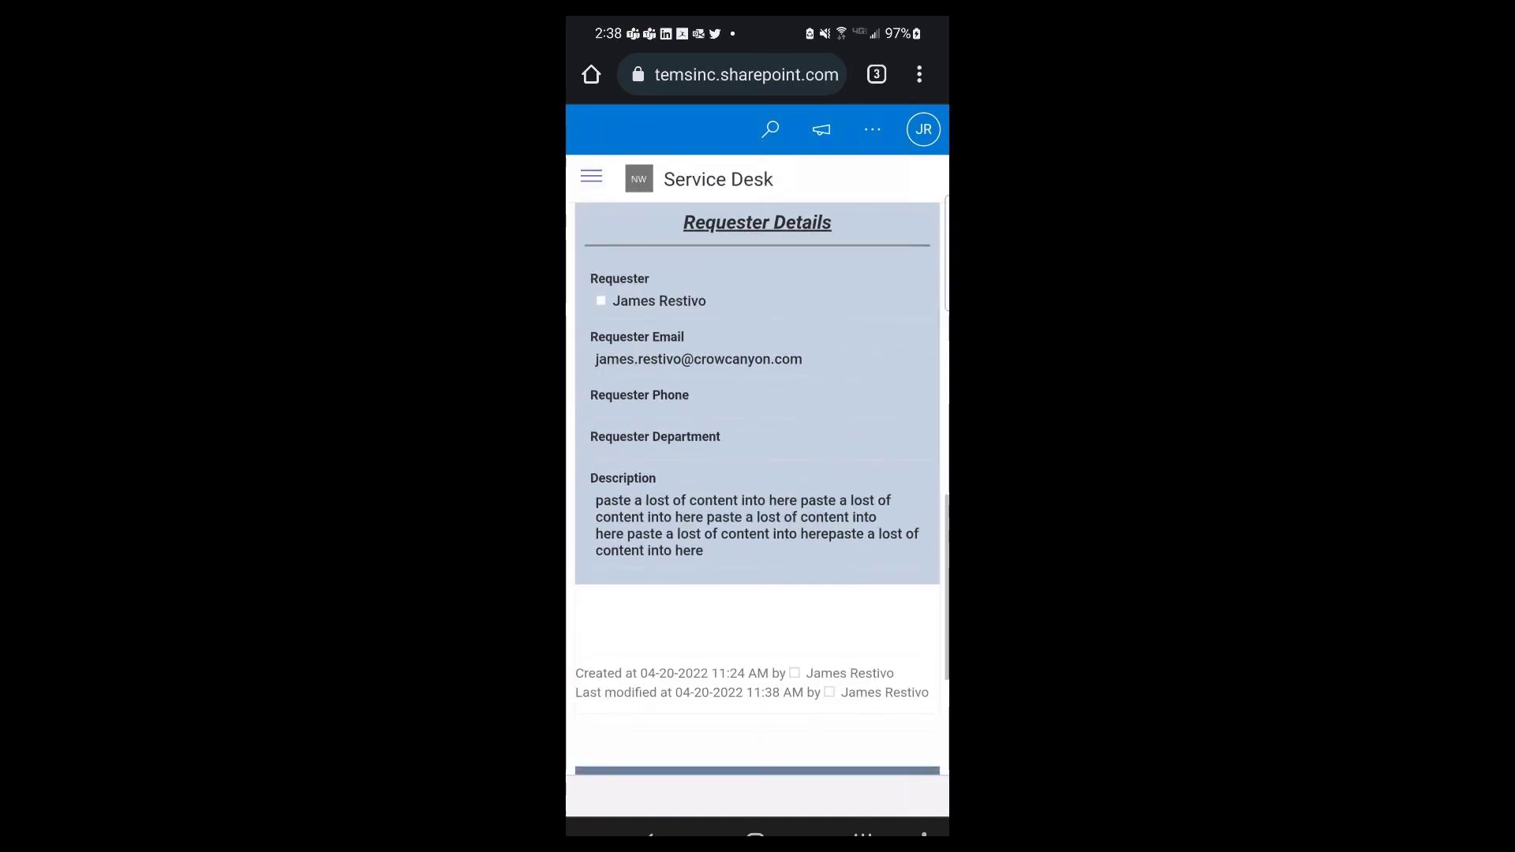
scroll(758, 505, "up", 5)
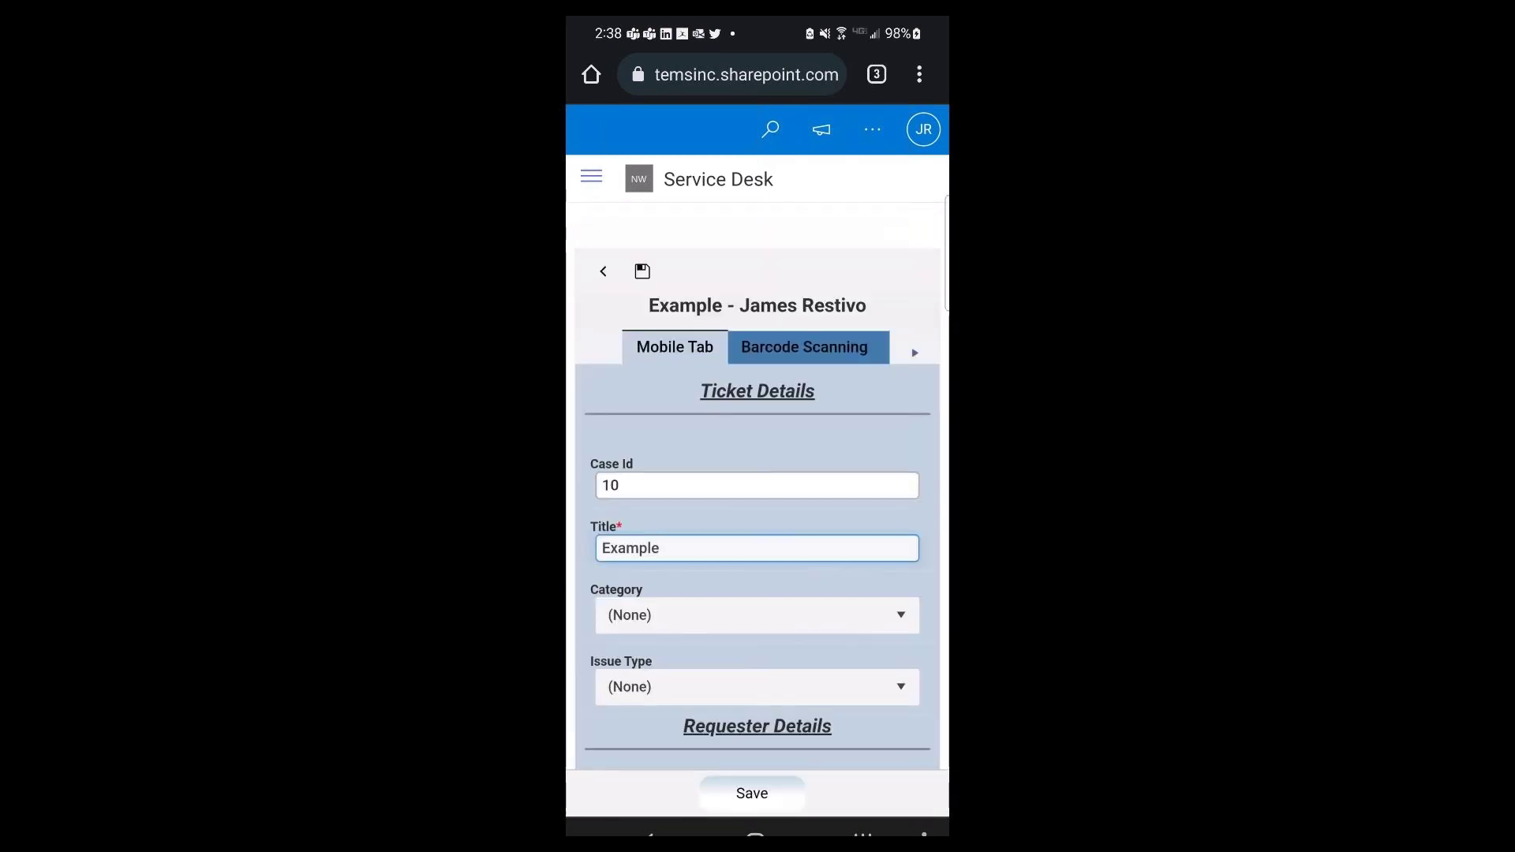
scroll(757, 505, "down", 6)
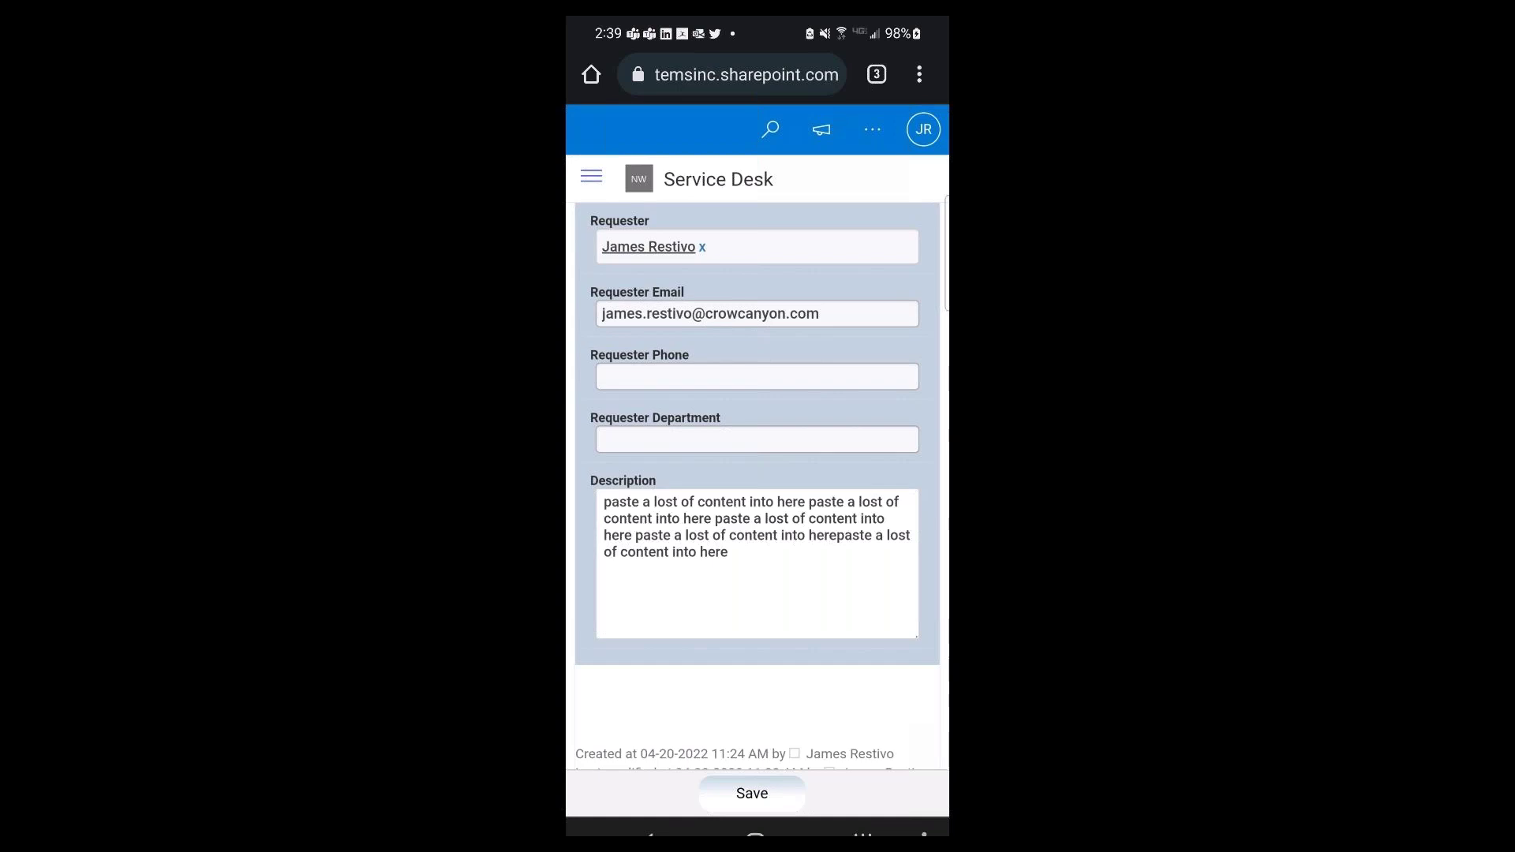
scroll(757, 473, "up", 10)
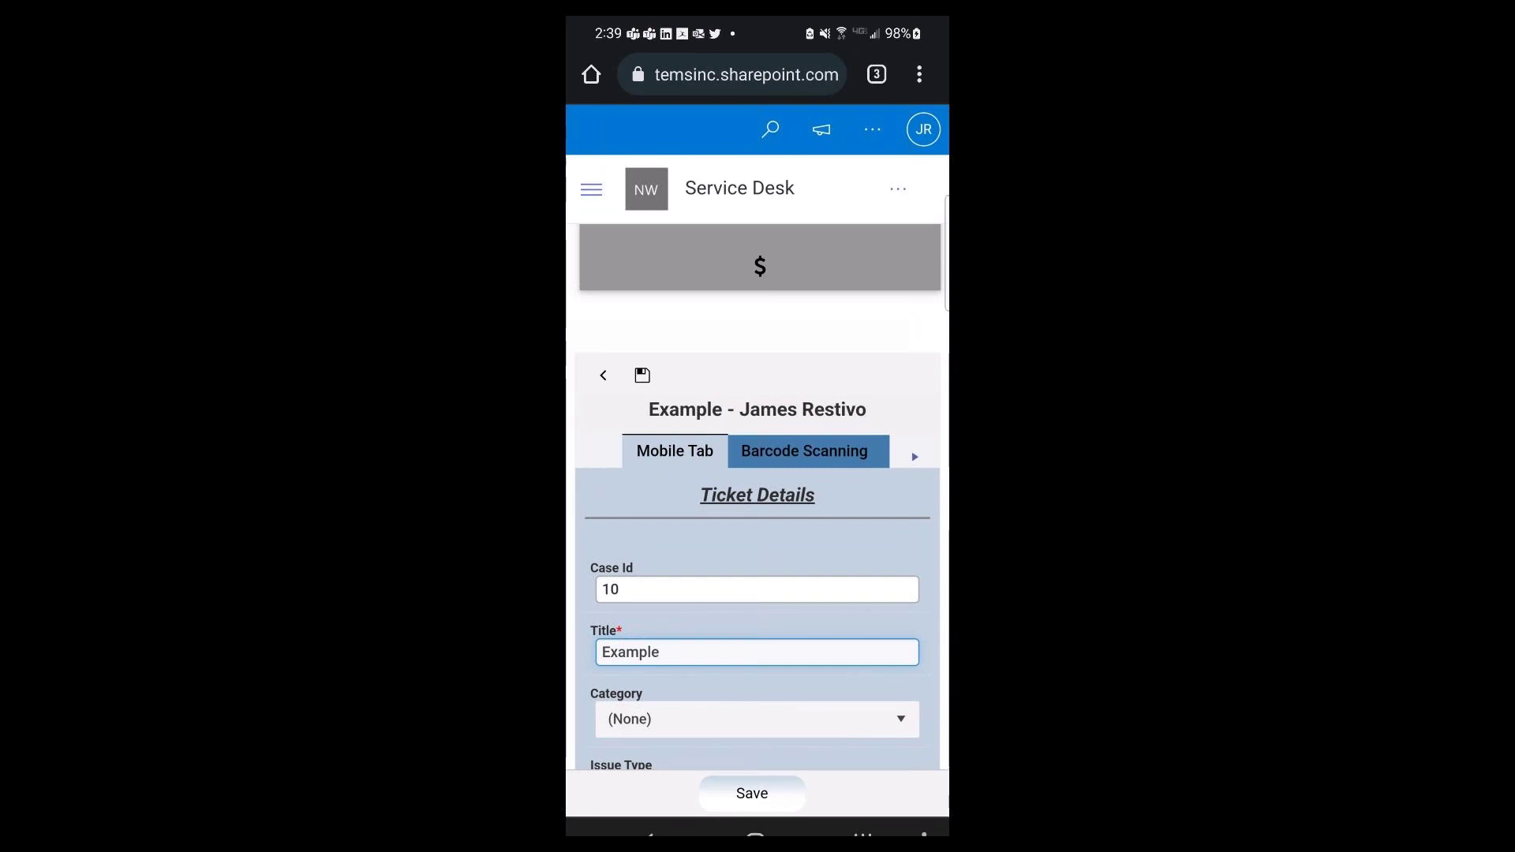
scroll(758, 497, "up", 10)
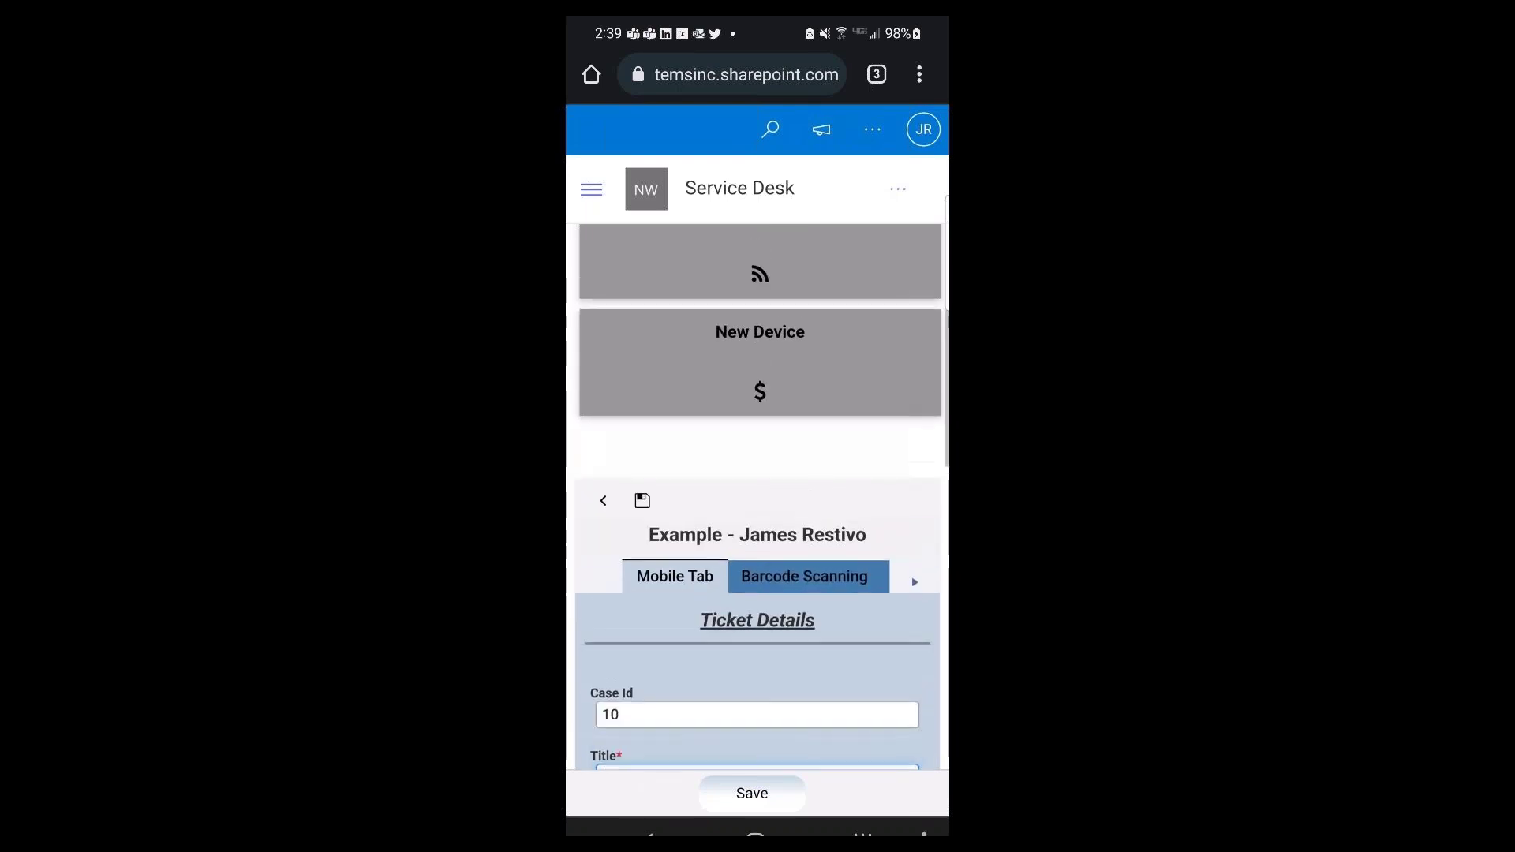
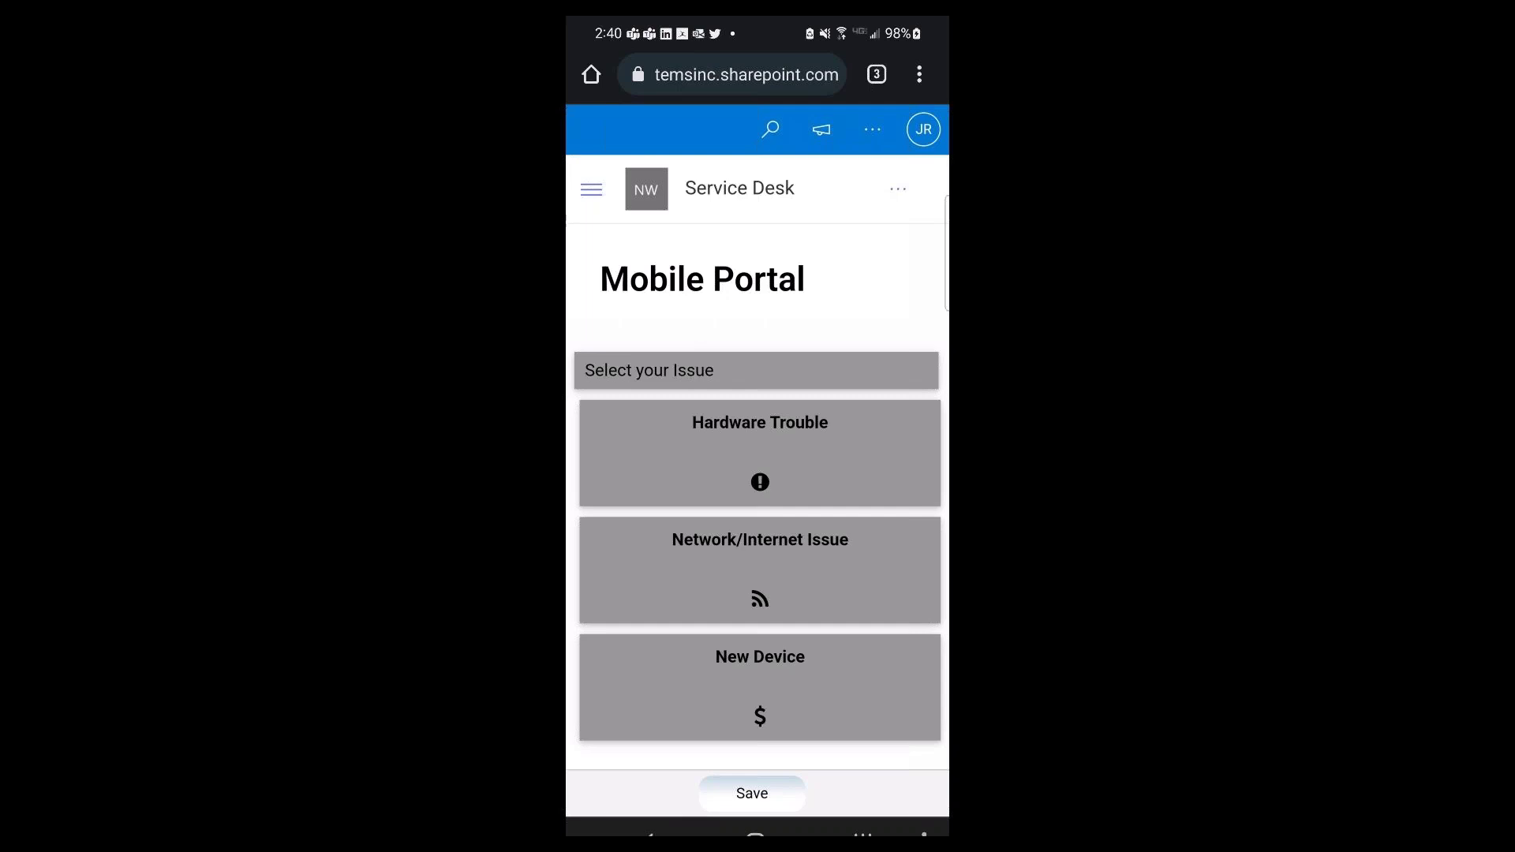
- Reopen the Mobile Portal from the phone's home screen shortcut and examine the browser's Add to Home screen option
key("super")
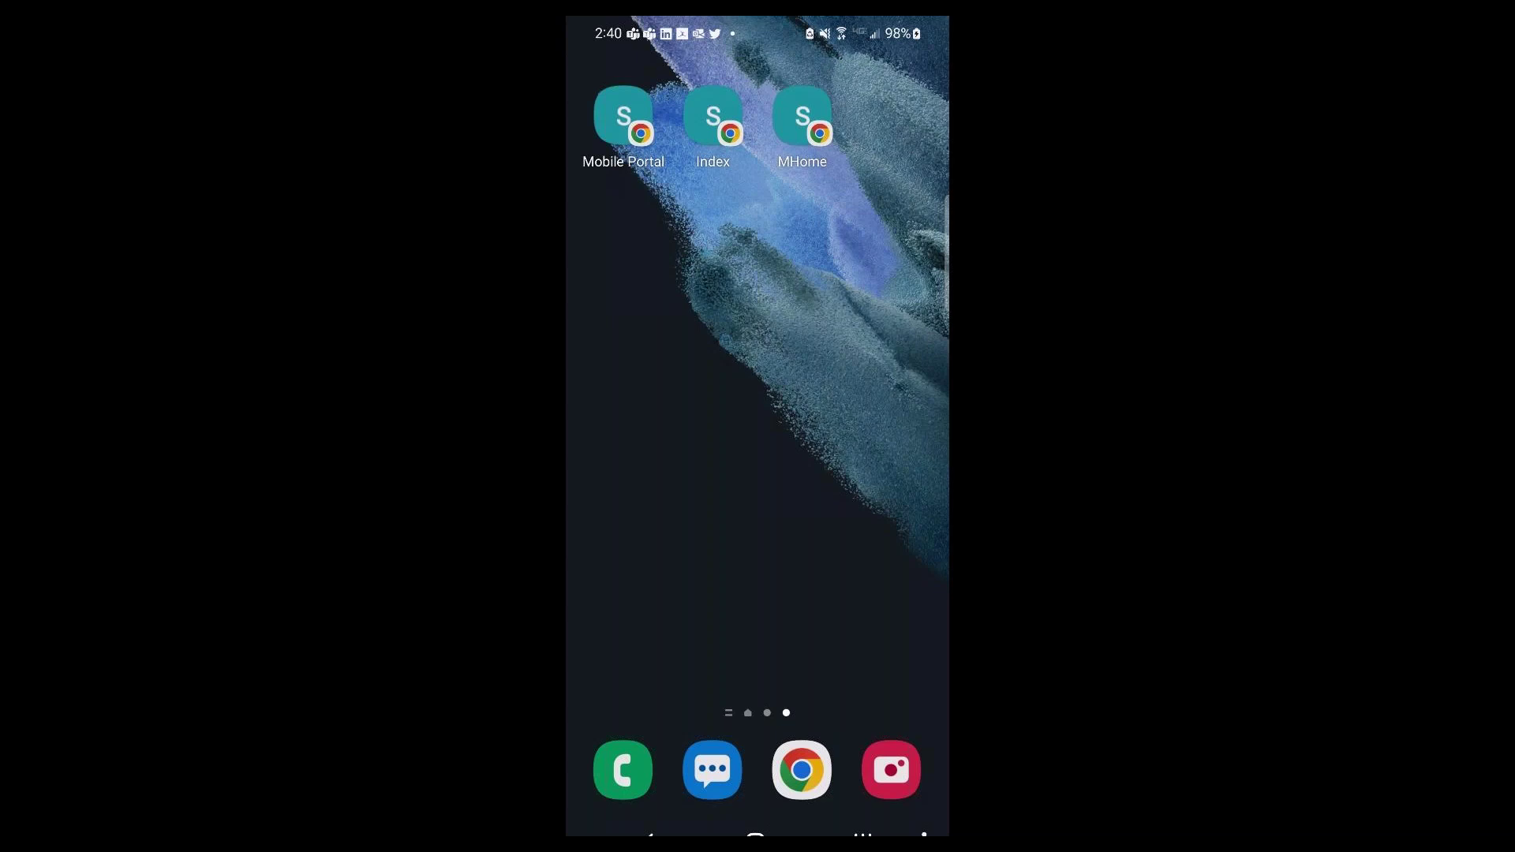
left_click(623, 115)
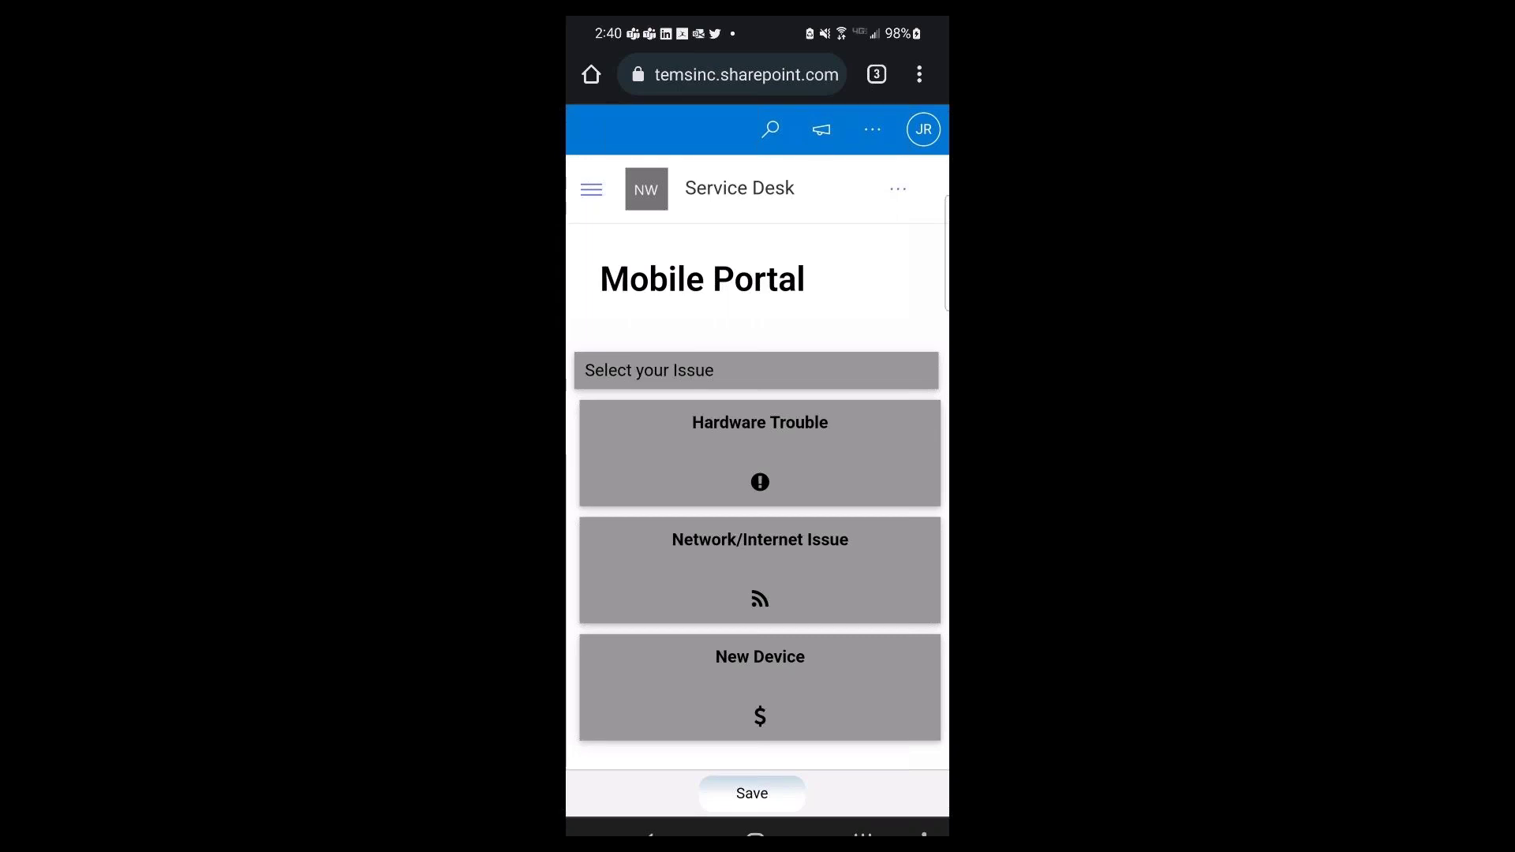
left_click(919, 75)
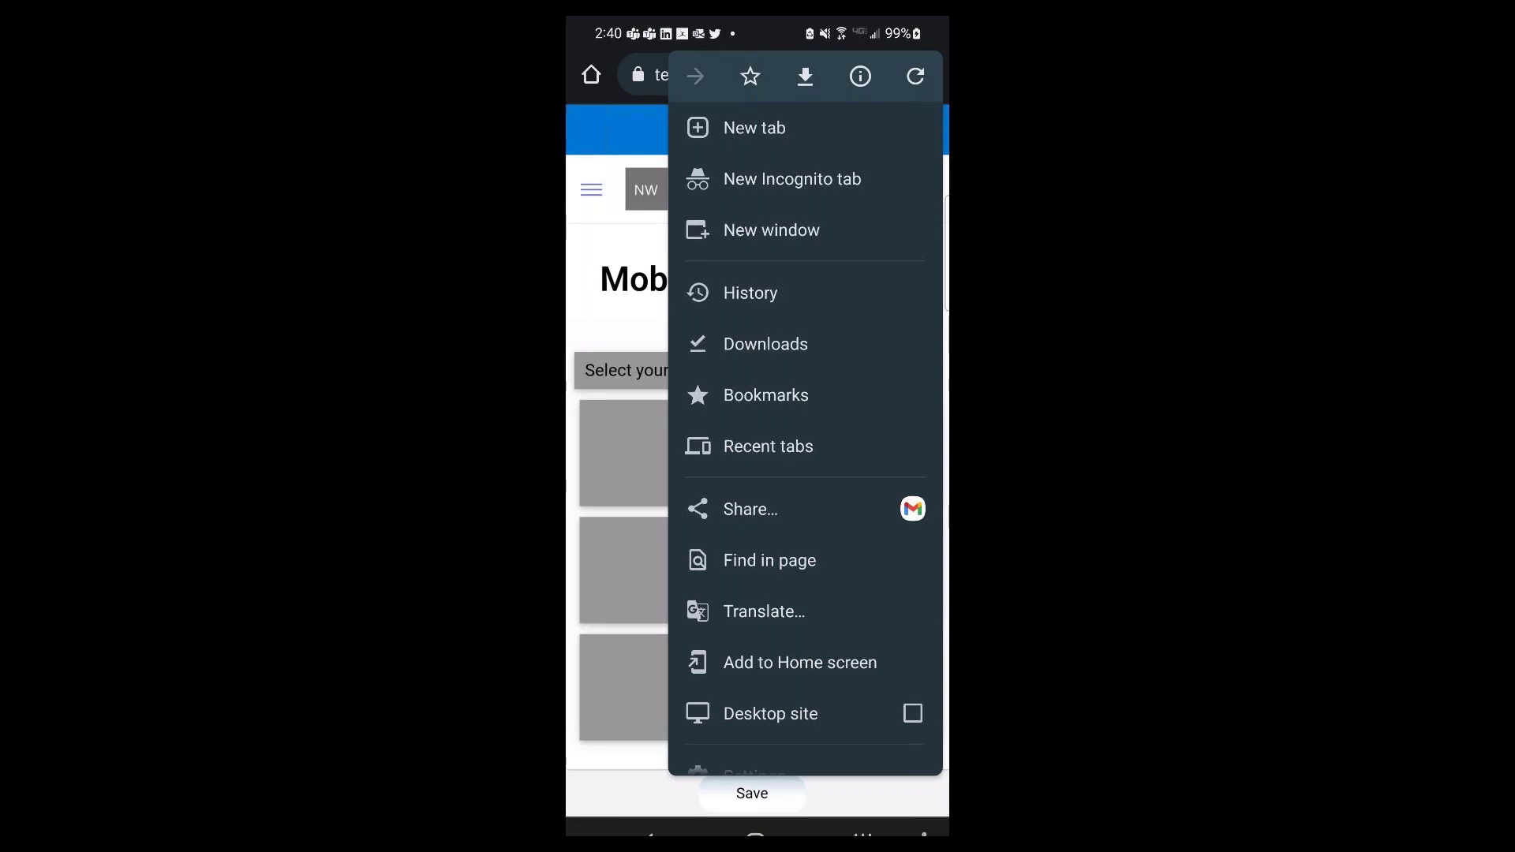
scroll(805, 411, "down", 1)
scroll(804, 411, "up", 1)
scroll(800, 663, "down", 1)
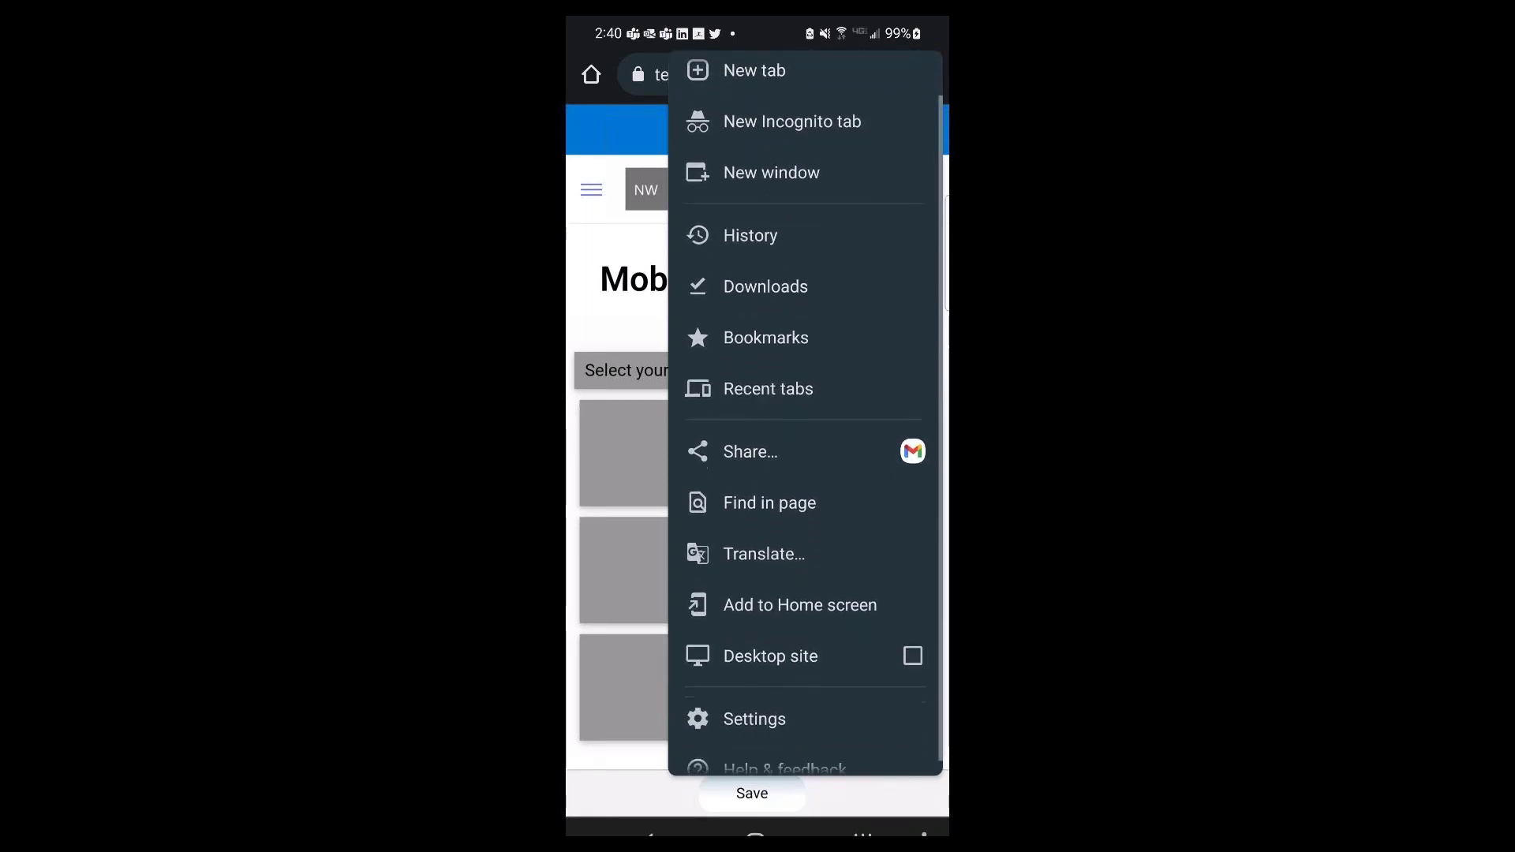
scroll(805, 411, "up", 1)
scroll(773, 640, "up", 1)
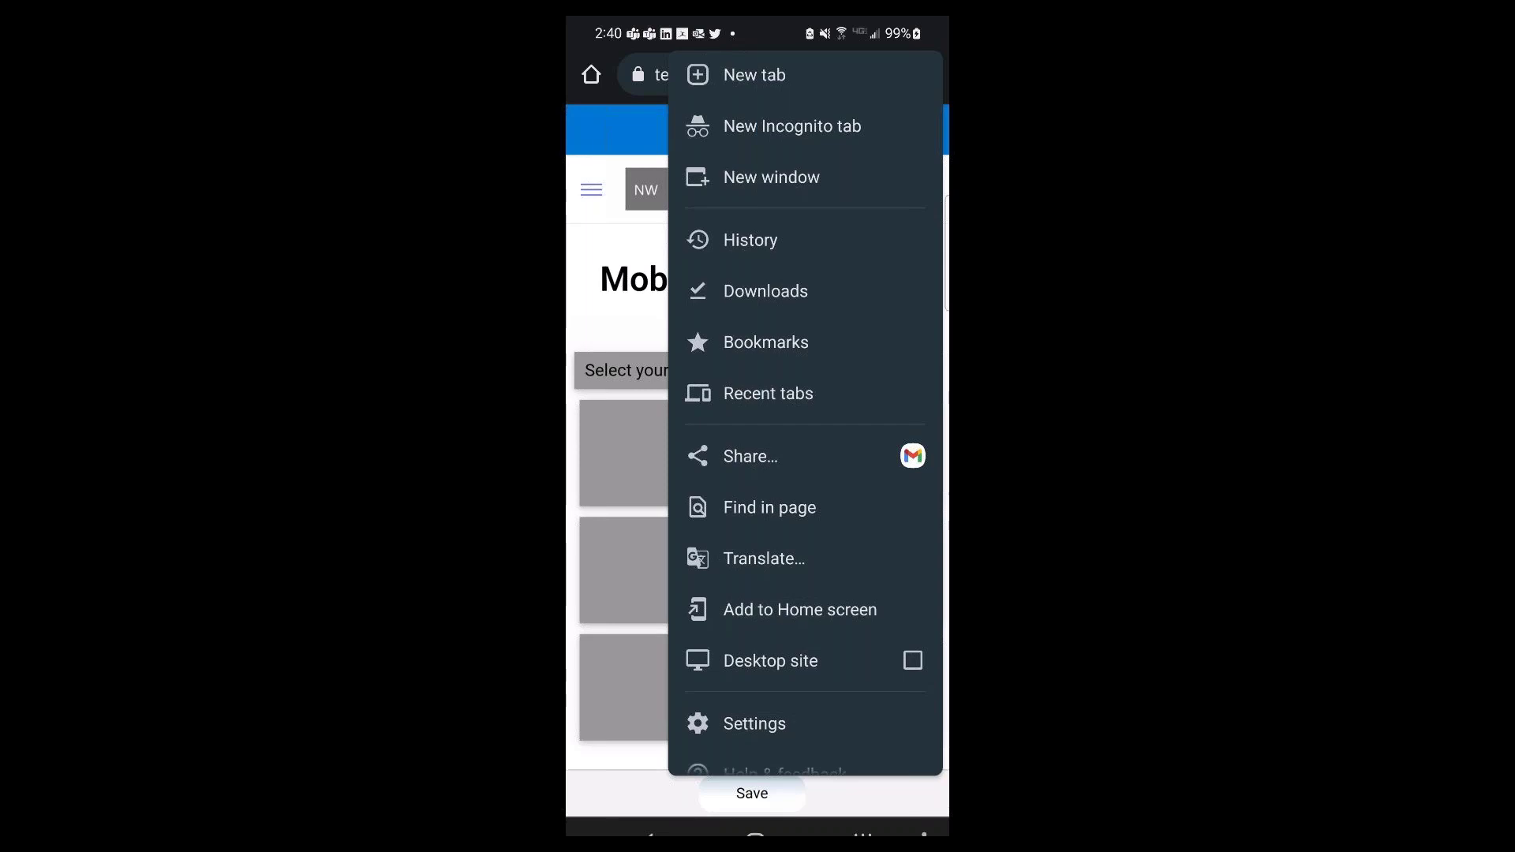
key("Escape")
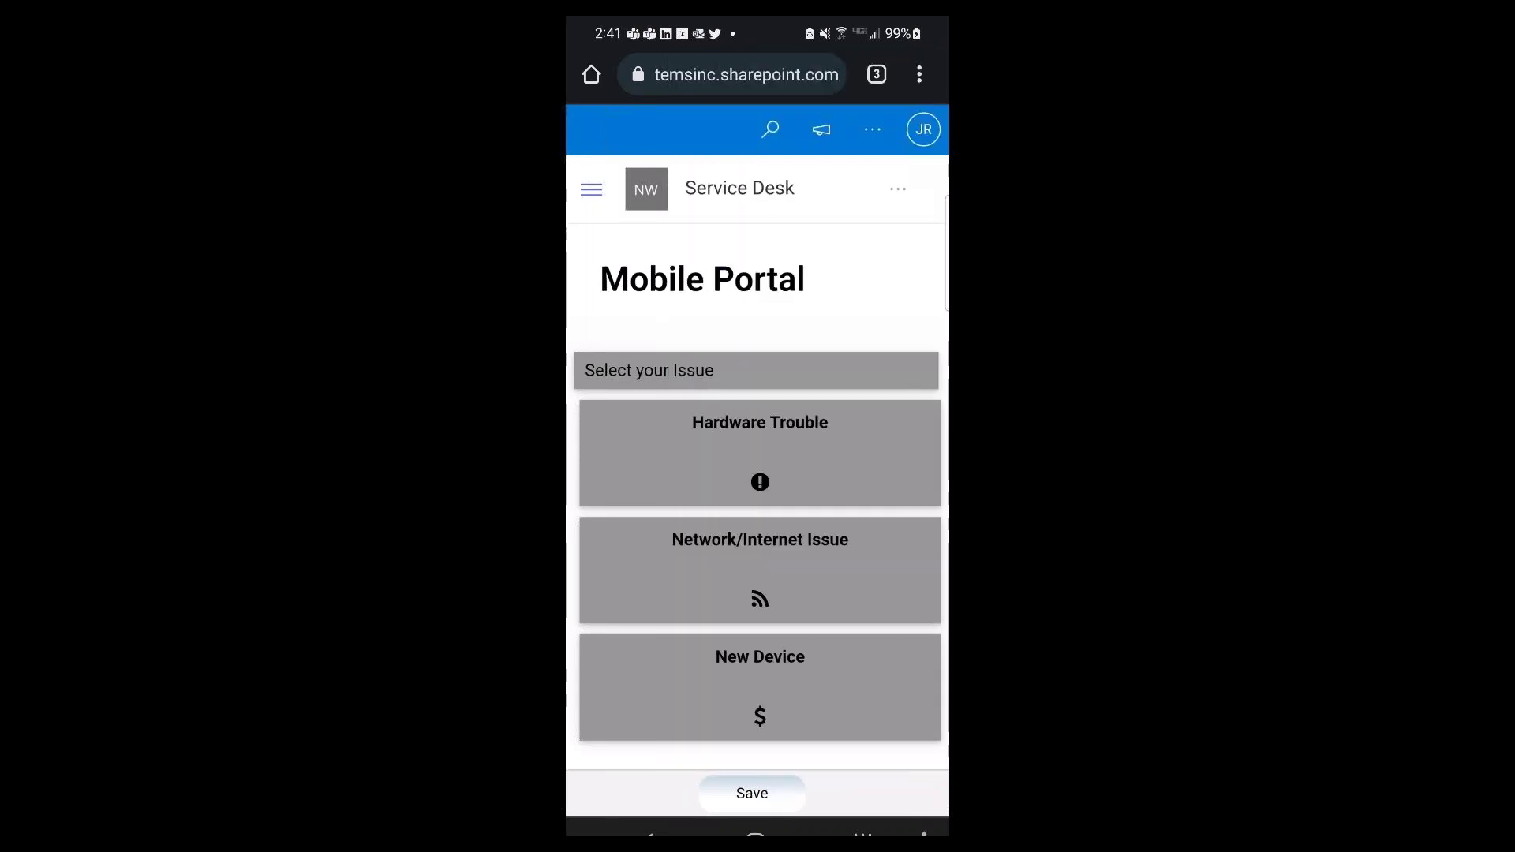
- Look over the Example ticket's editable fields below the issue tiles and save the ticket
scroll(757, 495, "down", 3)
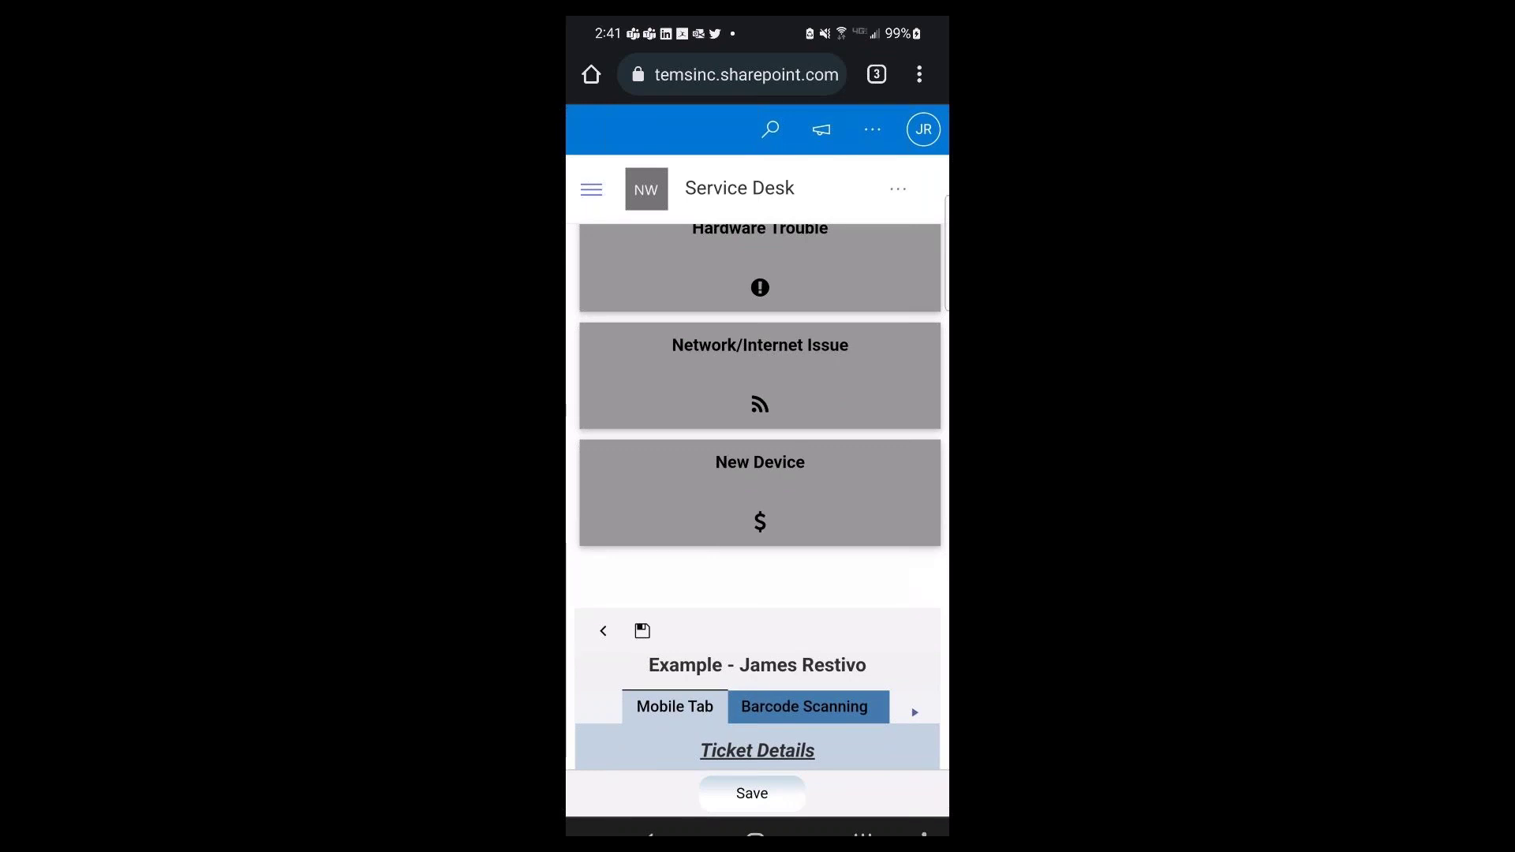
scroll(758, 495, "up", 3)
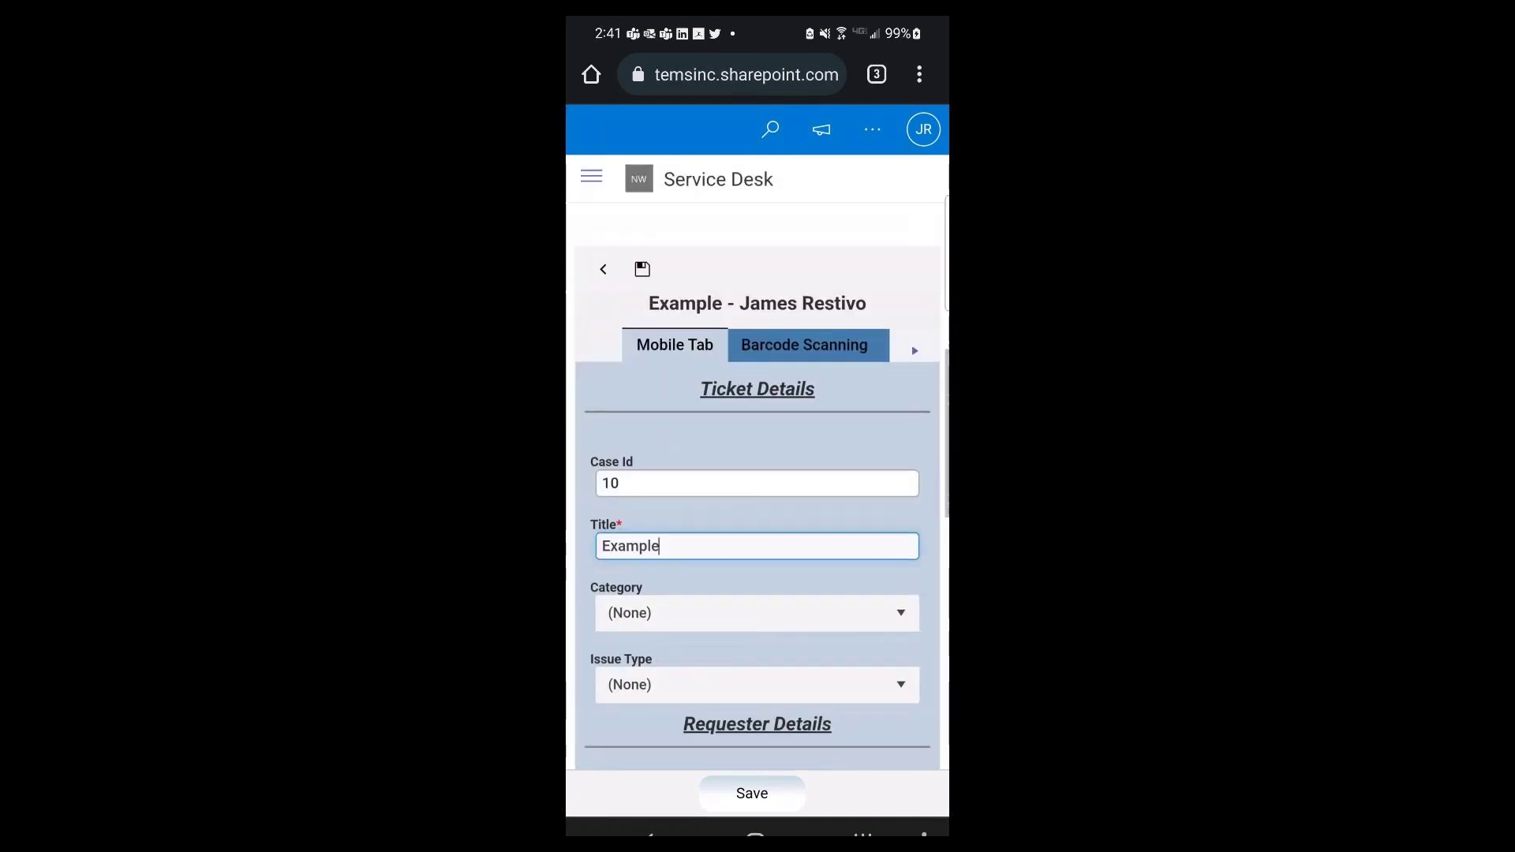
scroll(757, 473, "down", 10)
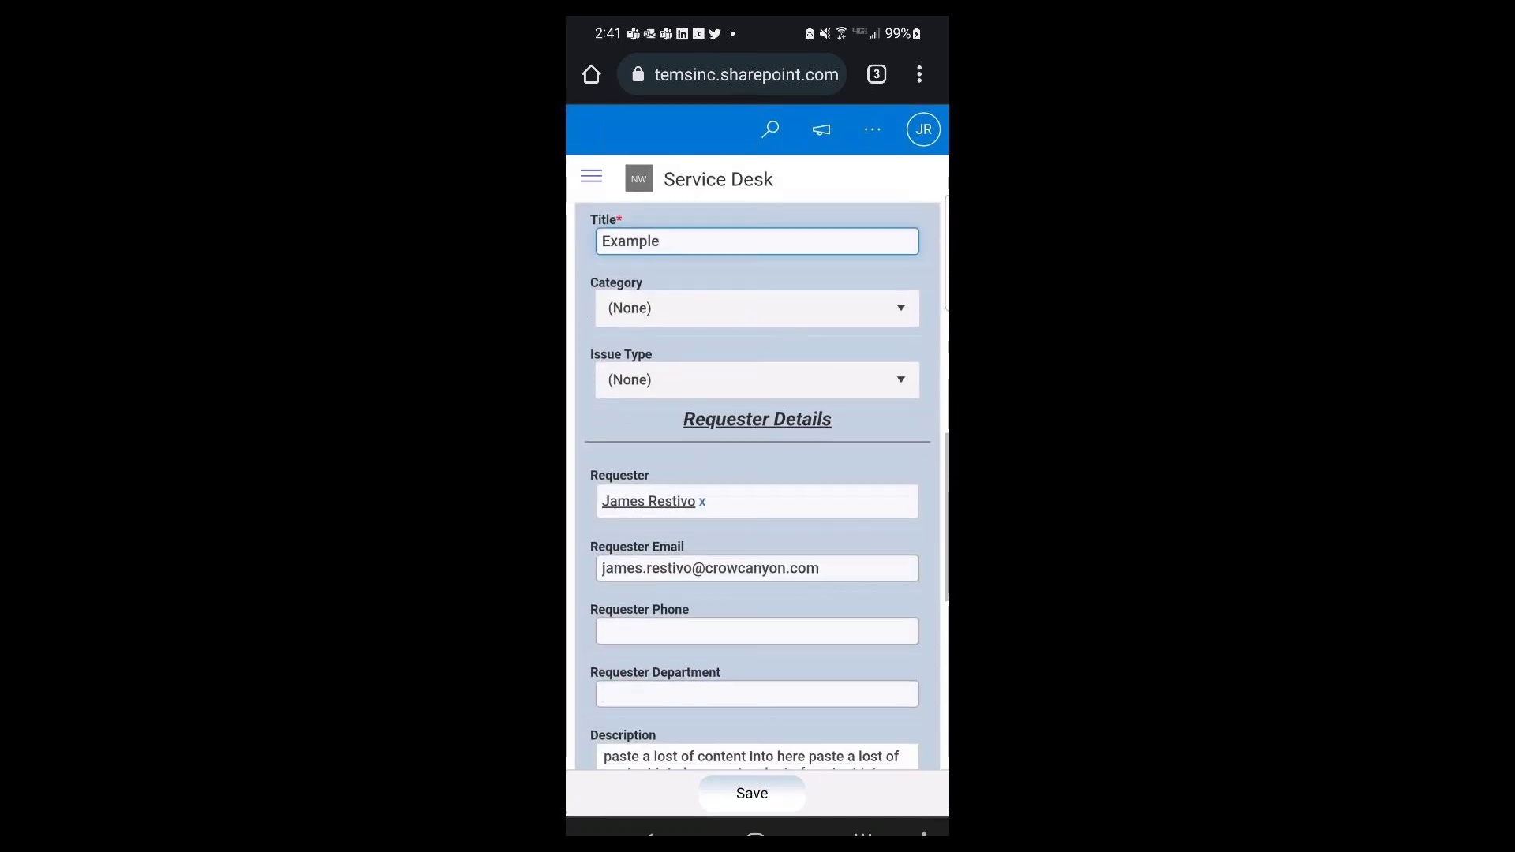
scroll(757, 473, "down", 2)
scroll(757, 490, "up", 3)
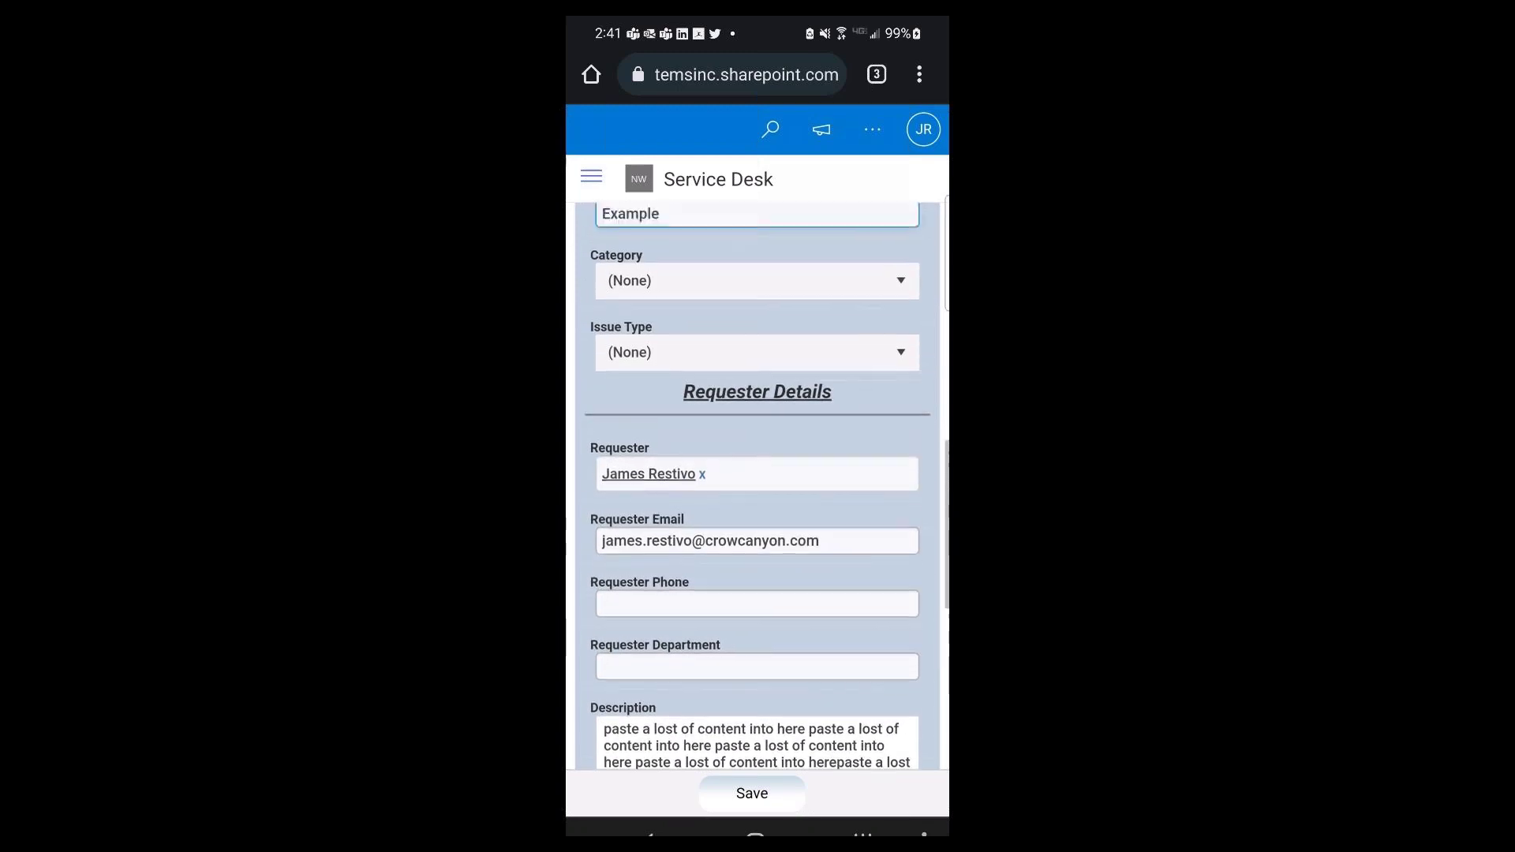
left_click(752, 793)
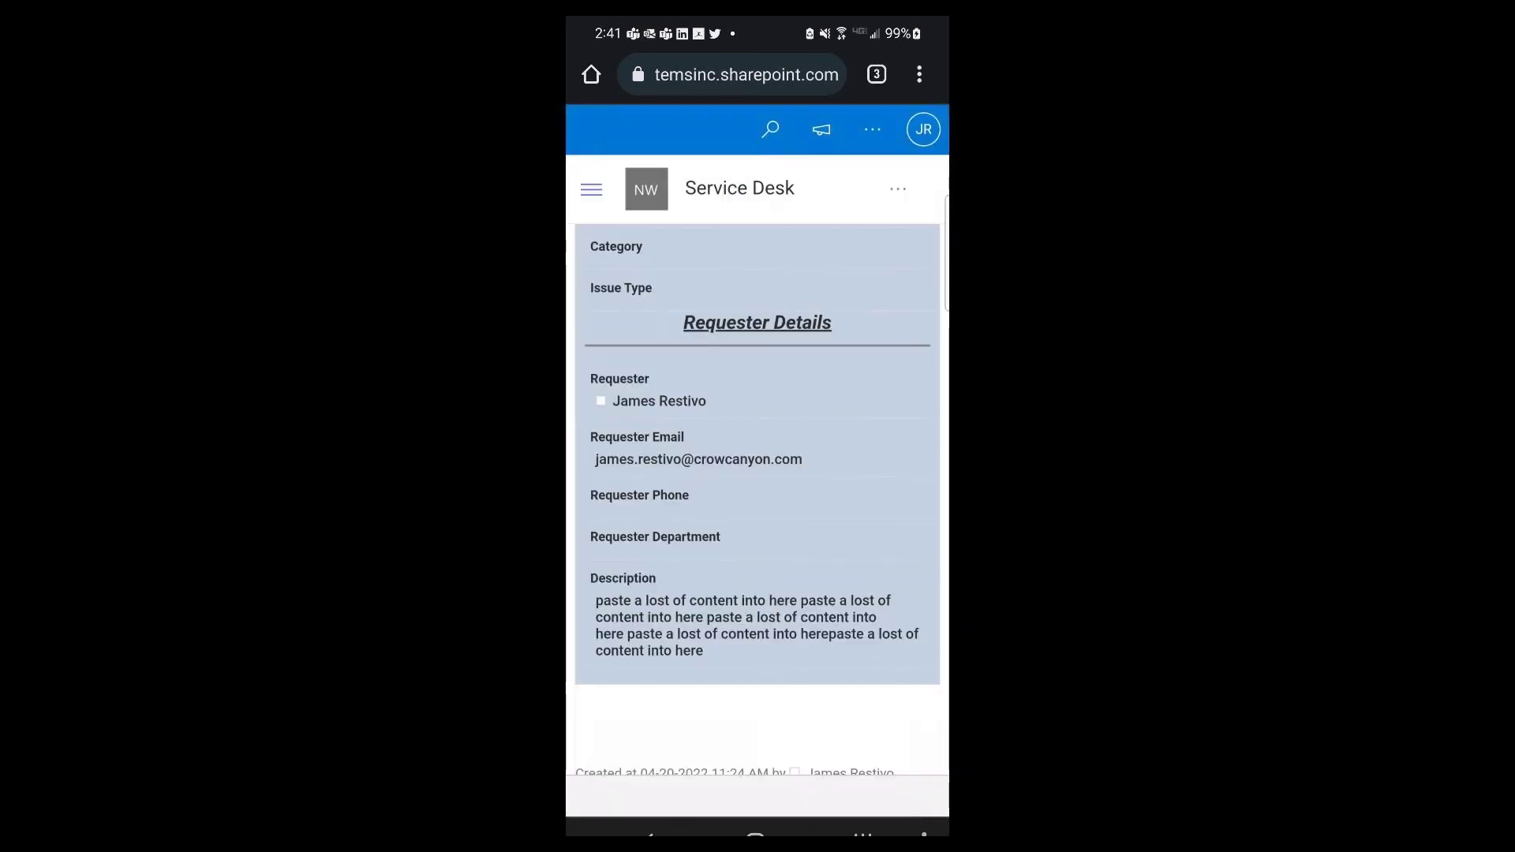
- Return from the Example ticket to the Mobile Portal's ticket list and look over the list and issue tiles
scroll(757, 489, "up", 10)
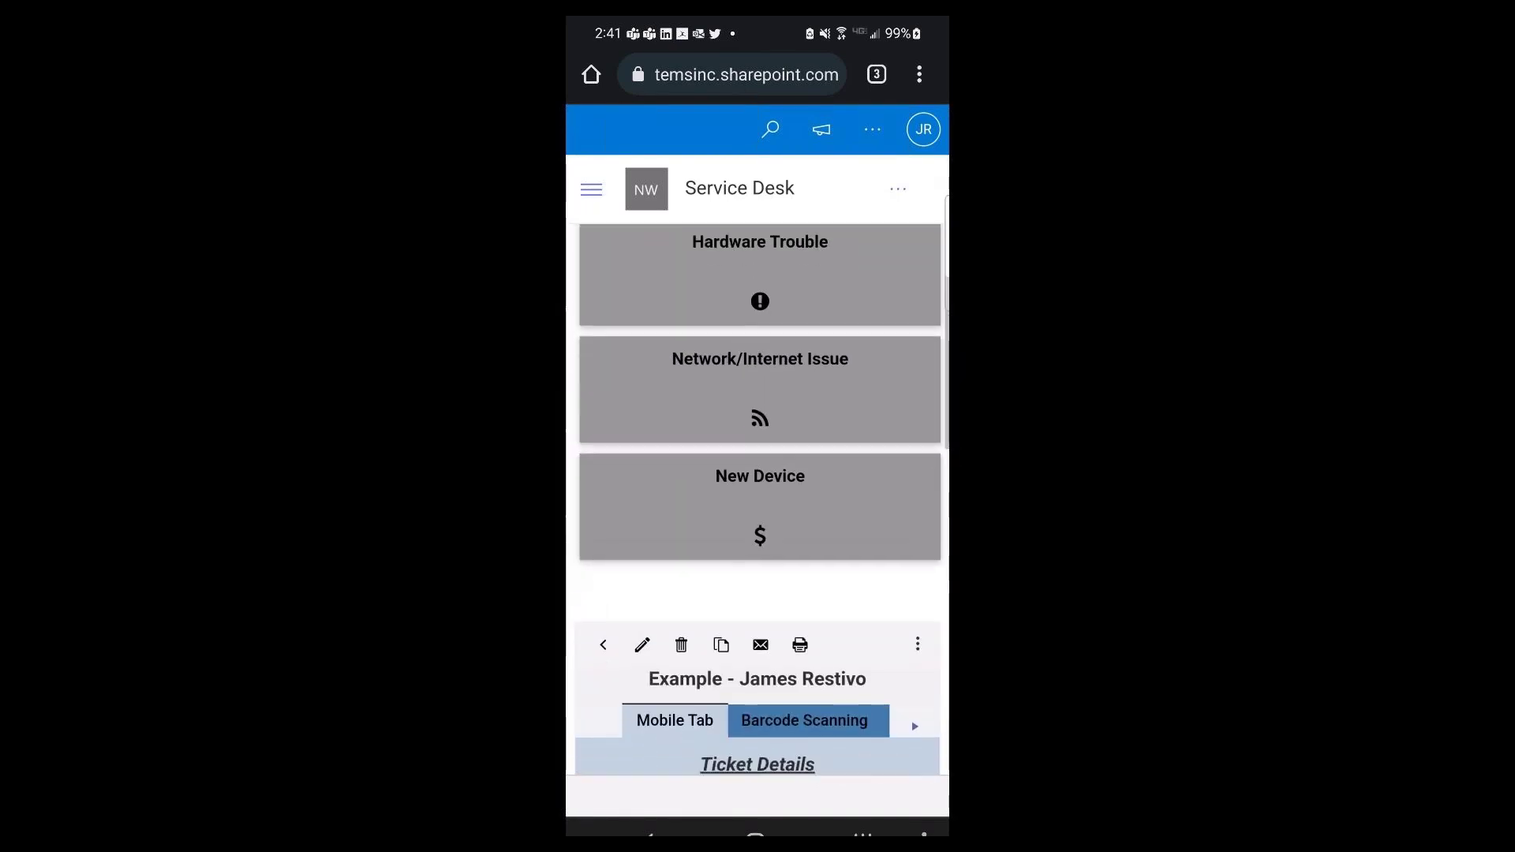
scroll(757, 521, "down", 3)
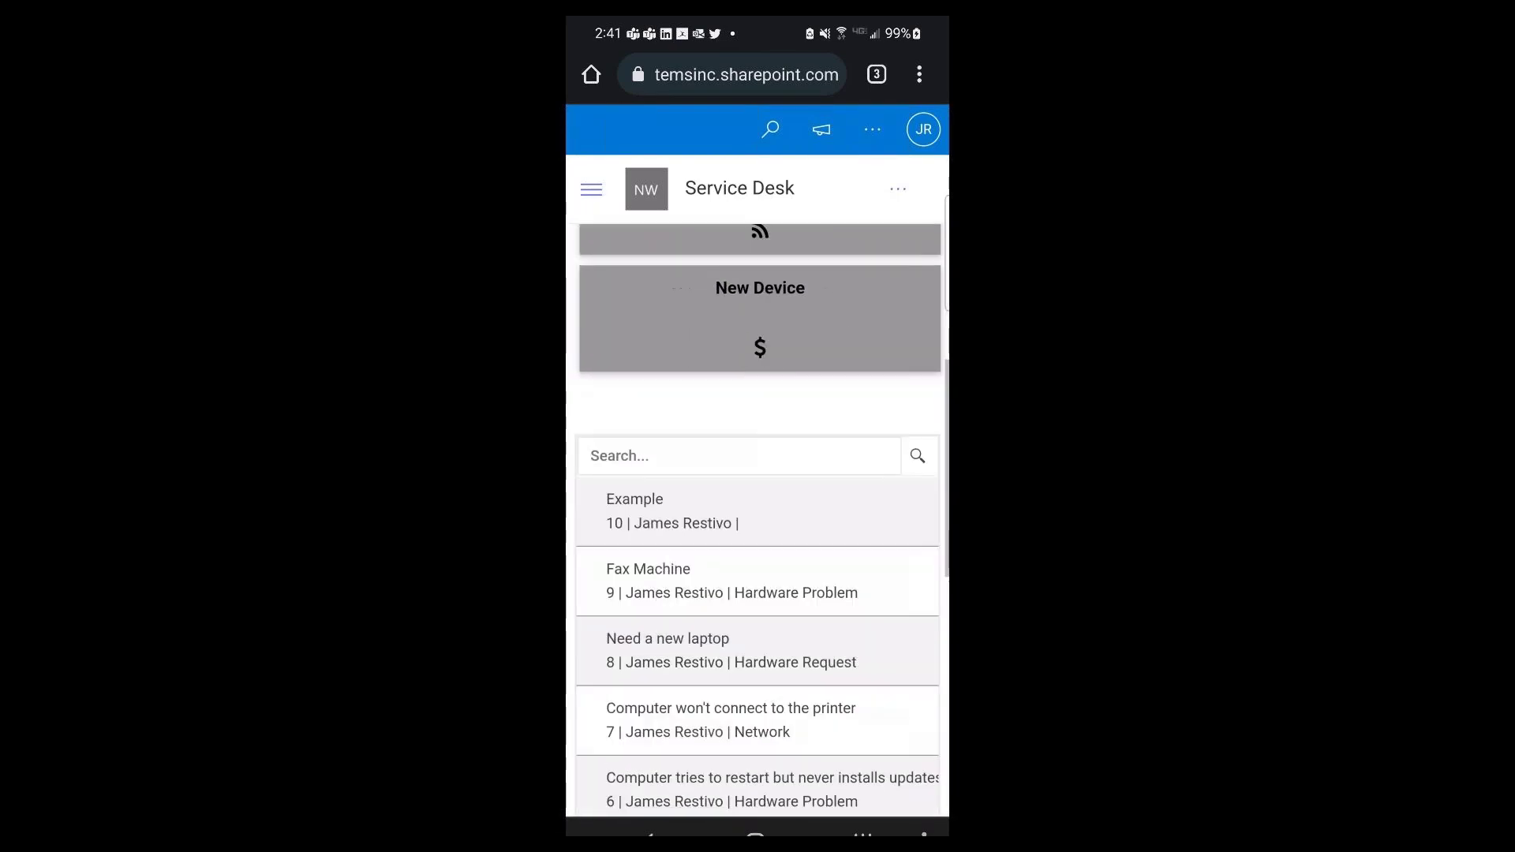
scroll(758, 521, "down", 4)
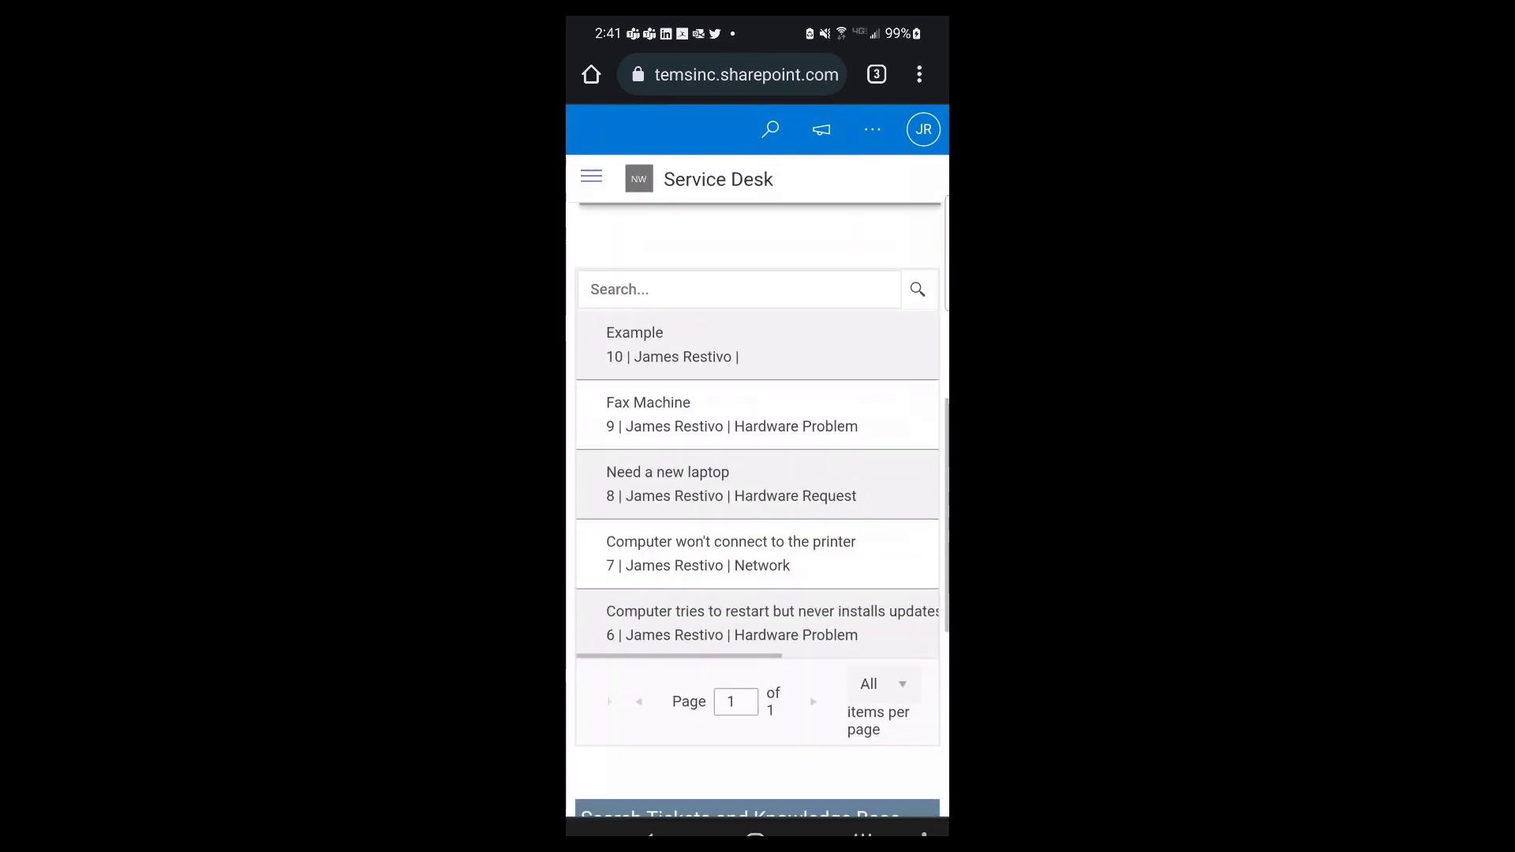
scroll(757, 505, "up", 2)
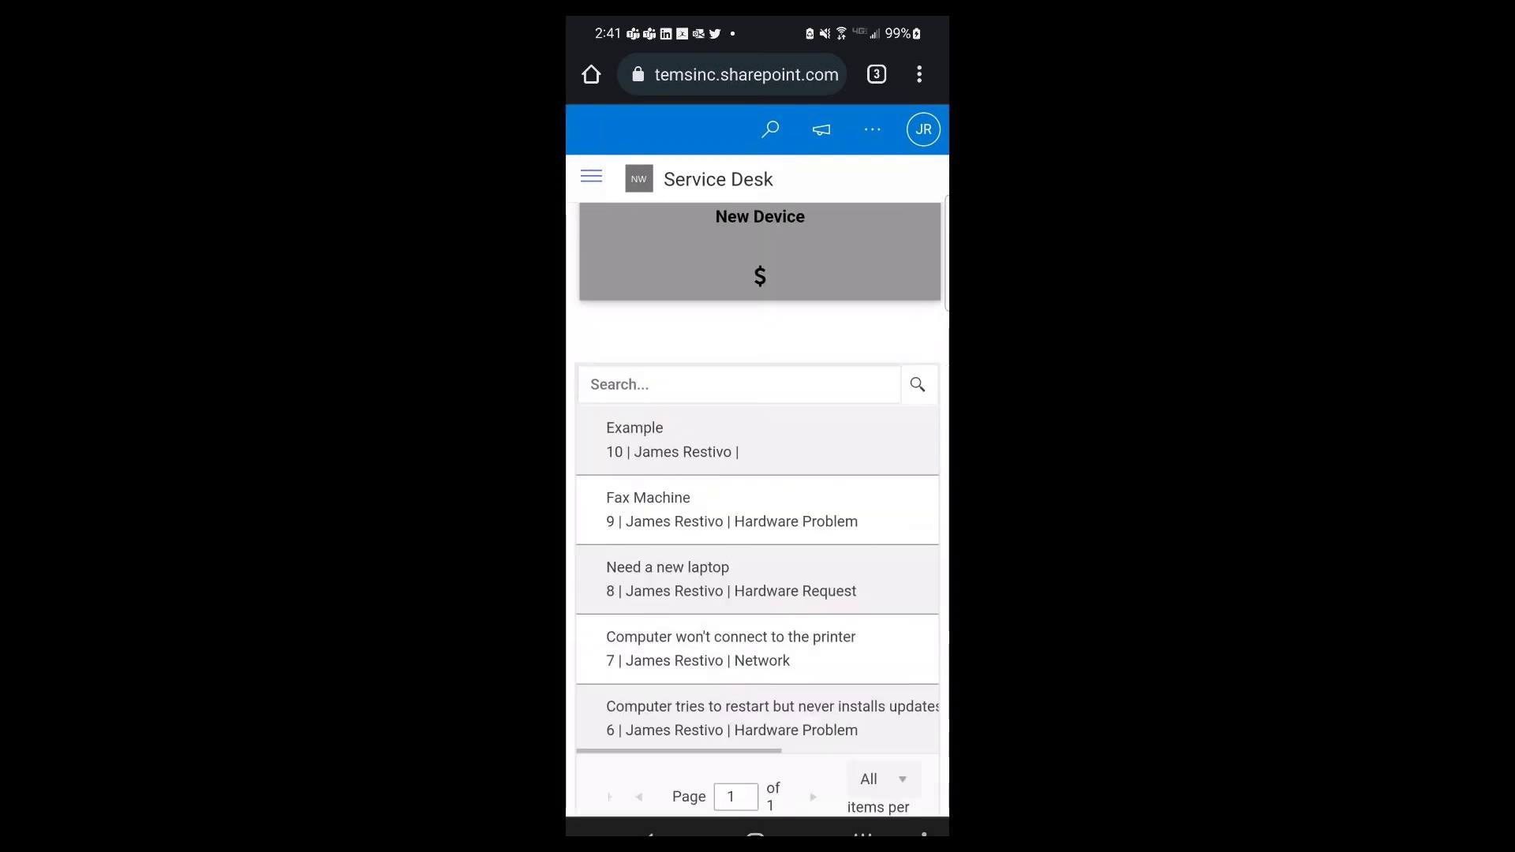
scroll(757, 505, "up", 5)
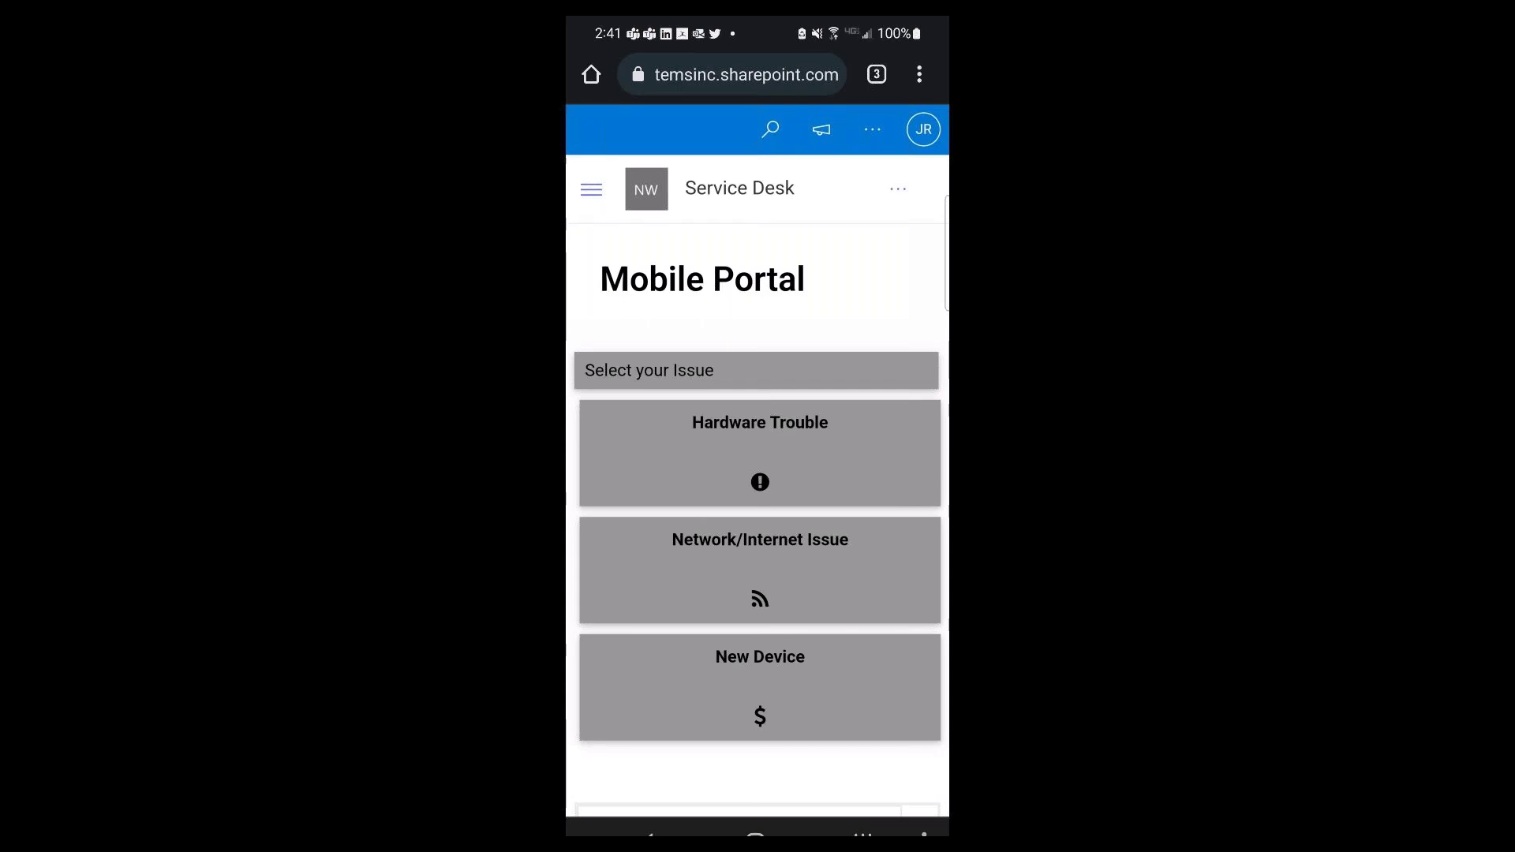
scroll(758, 473, "down", 10)
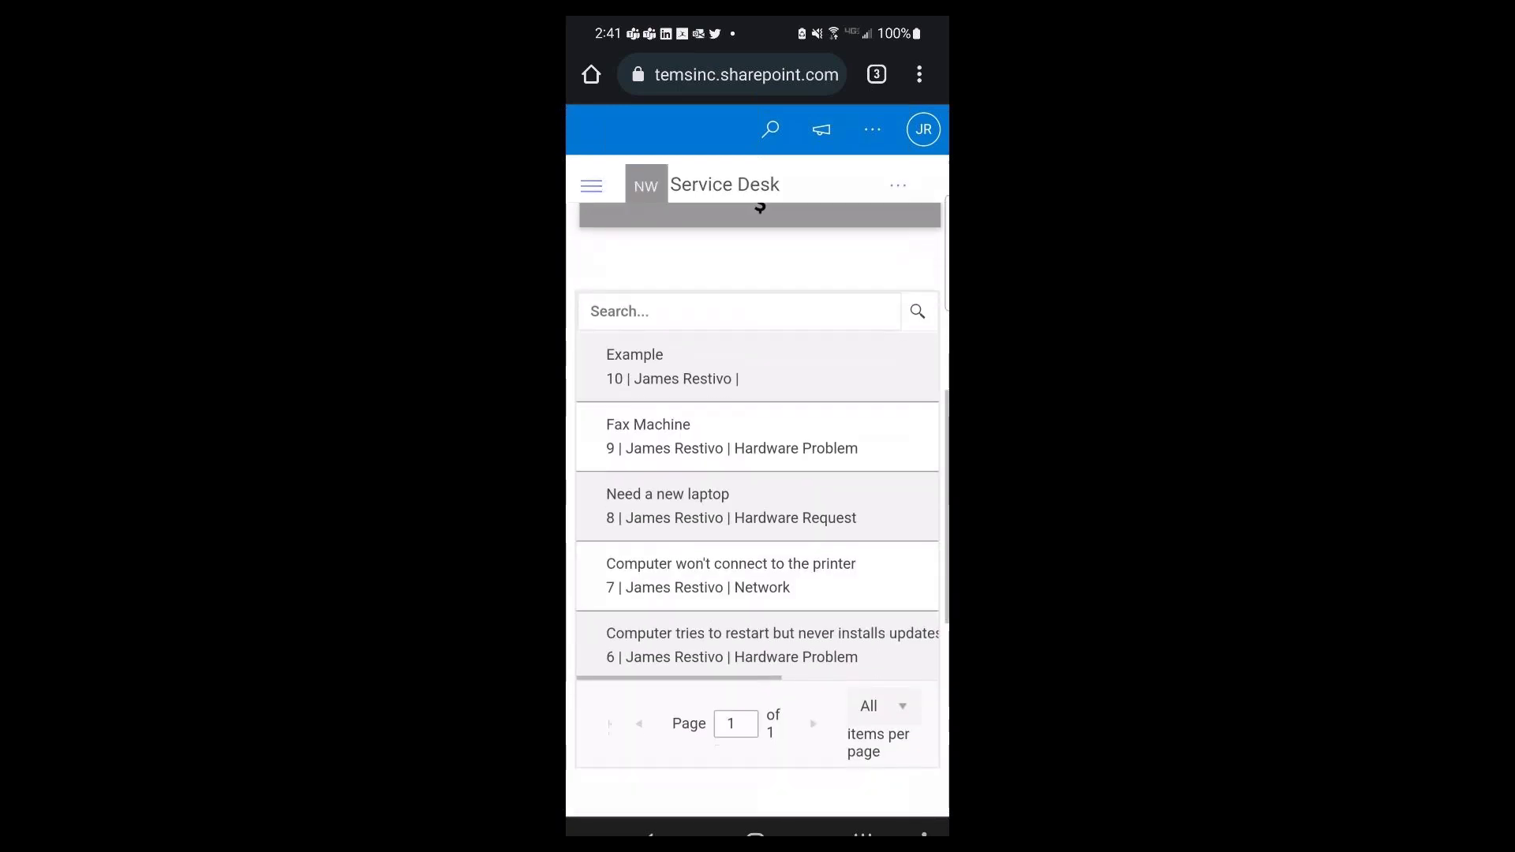
- Look over the Mobile Portal's ticket search section and issue tiles, then open the MHome page from the phone's home screen
scroll(758, 473, "down", 3)
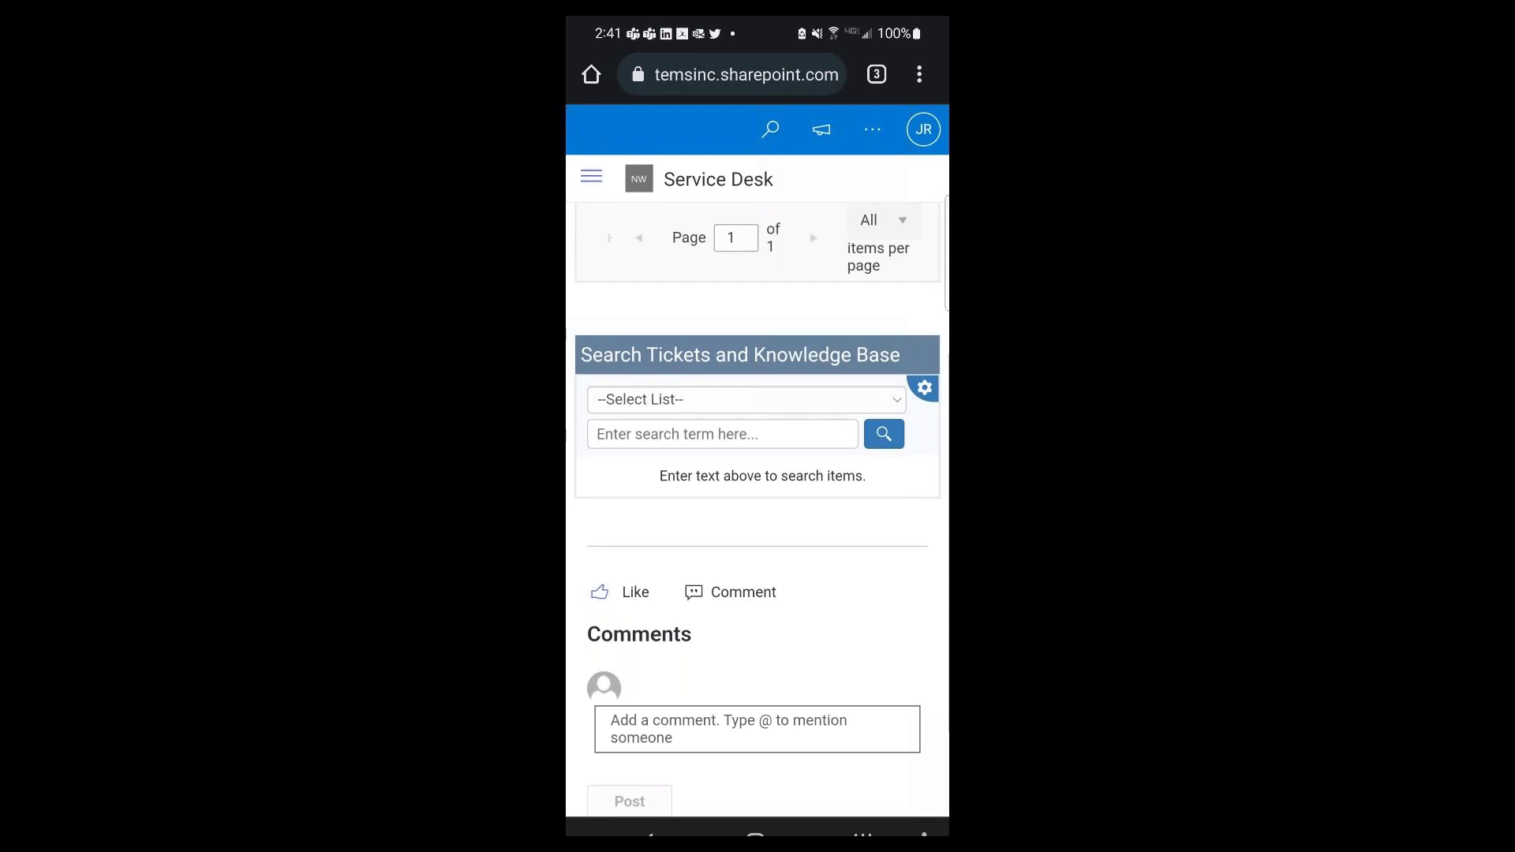
scroll(757, 474, "up", 13)
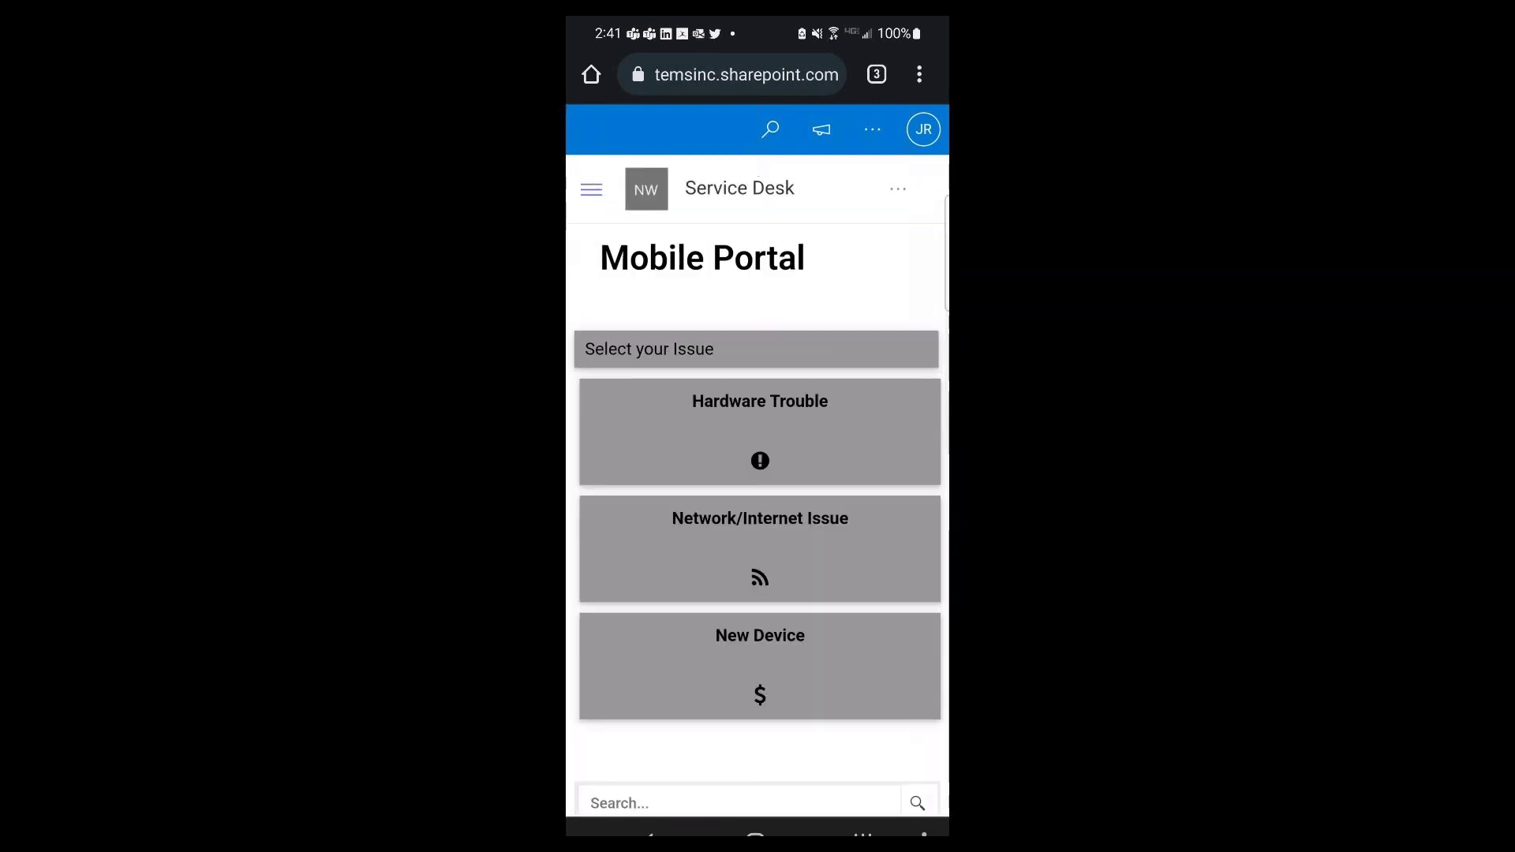
key("super")
left_click(801, 119)
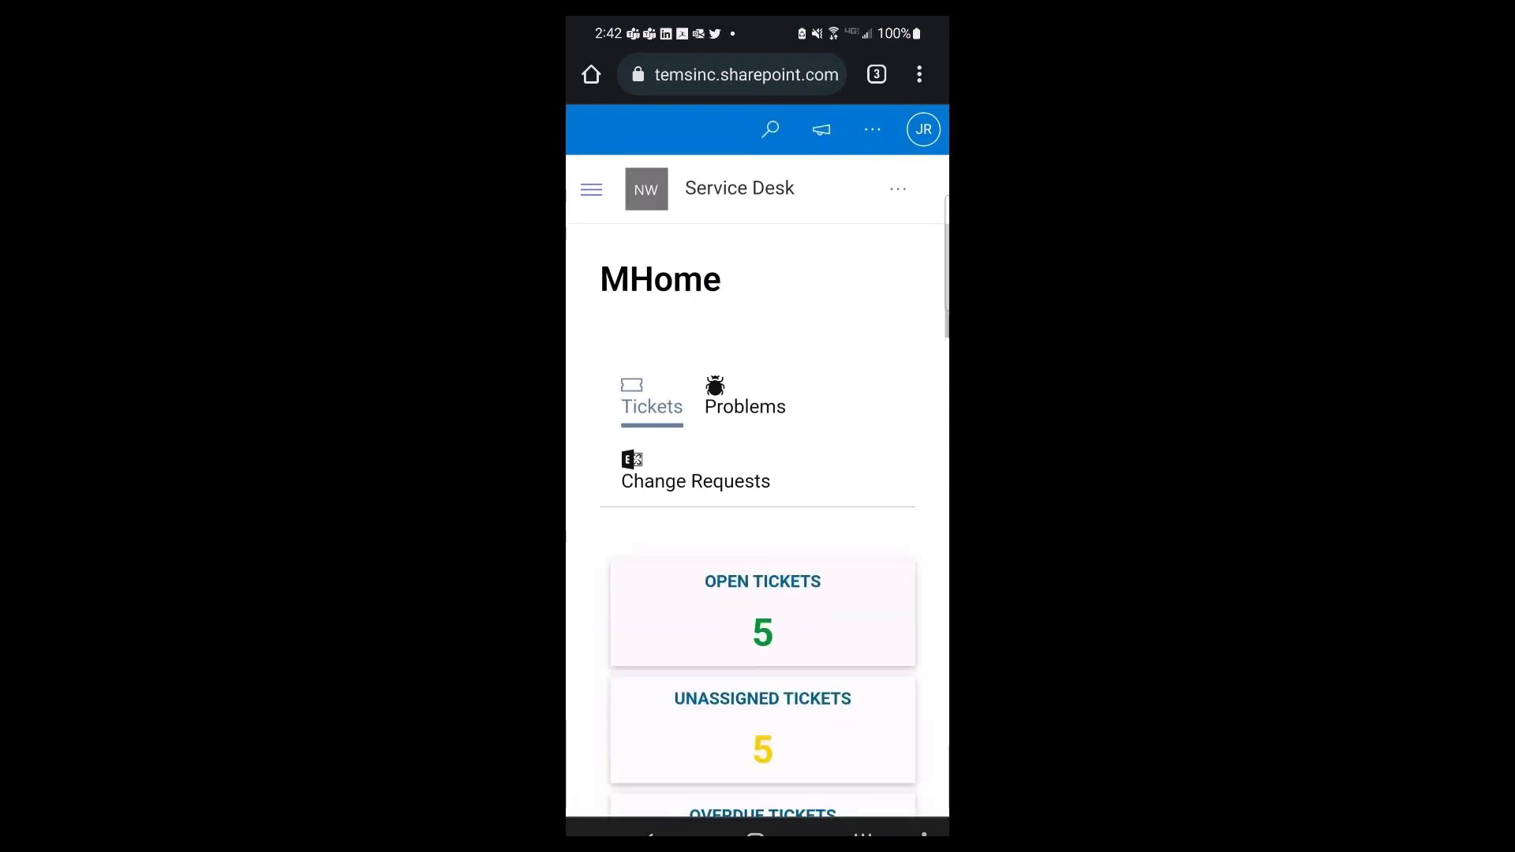
- Examine the MHome dashboard's ticket count tiles and charts down to Closed Tickets by Month
scroll(757, 521, "down", 2)
scroll(758, 520, "down", 4)
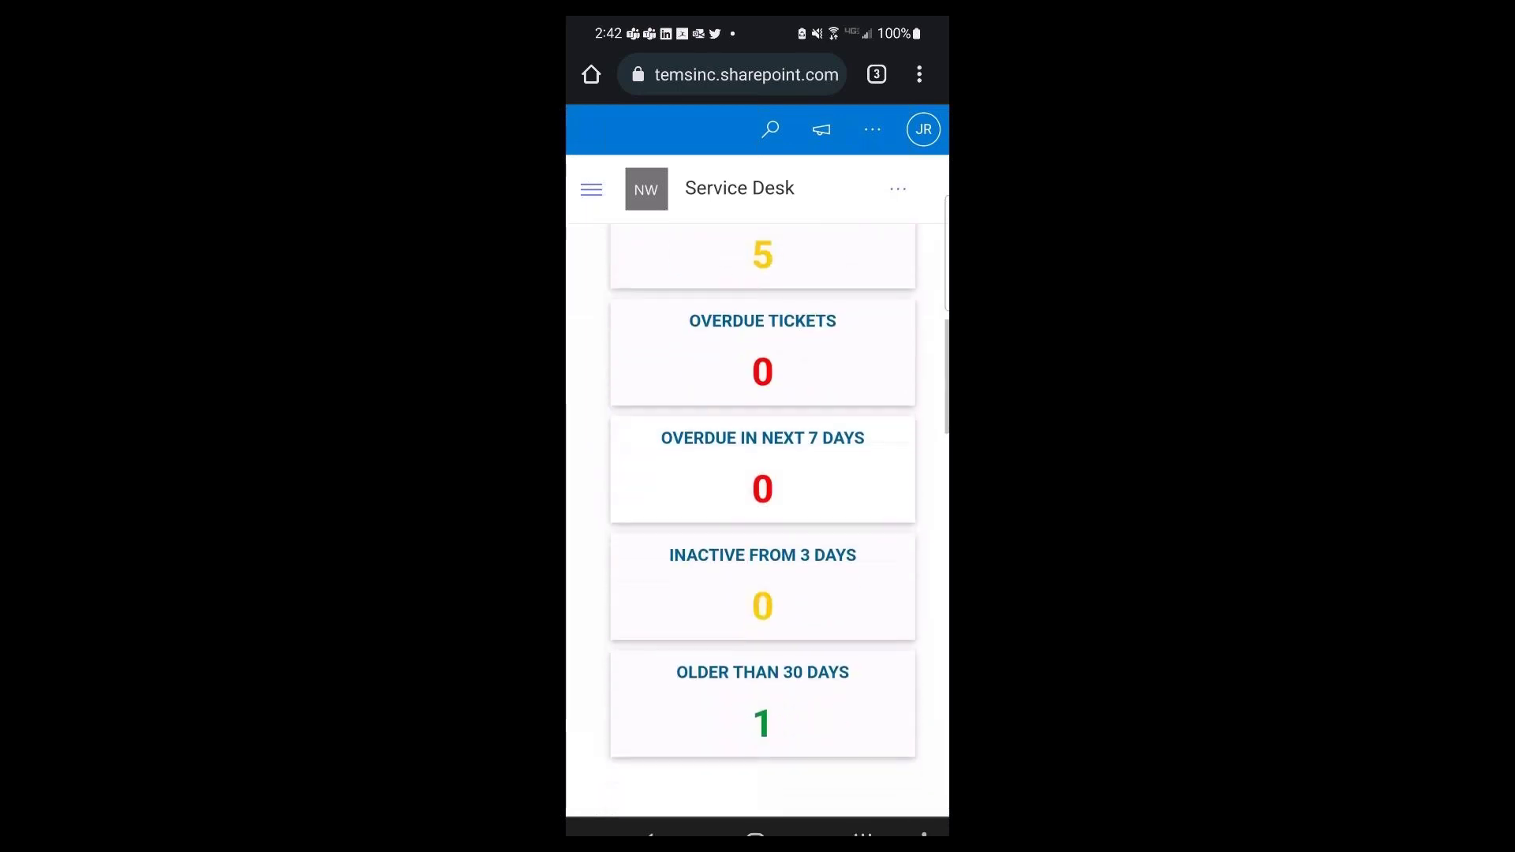
scroll(758, 520, "down", 8)
scroll(757, 520, "down", 3)
scroll(758, 520, "down", 3)
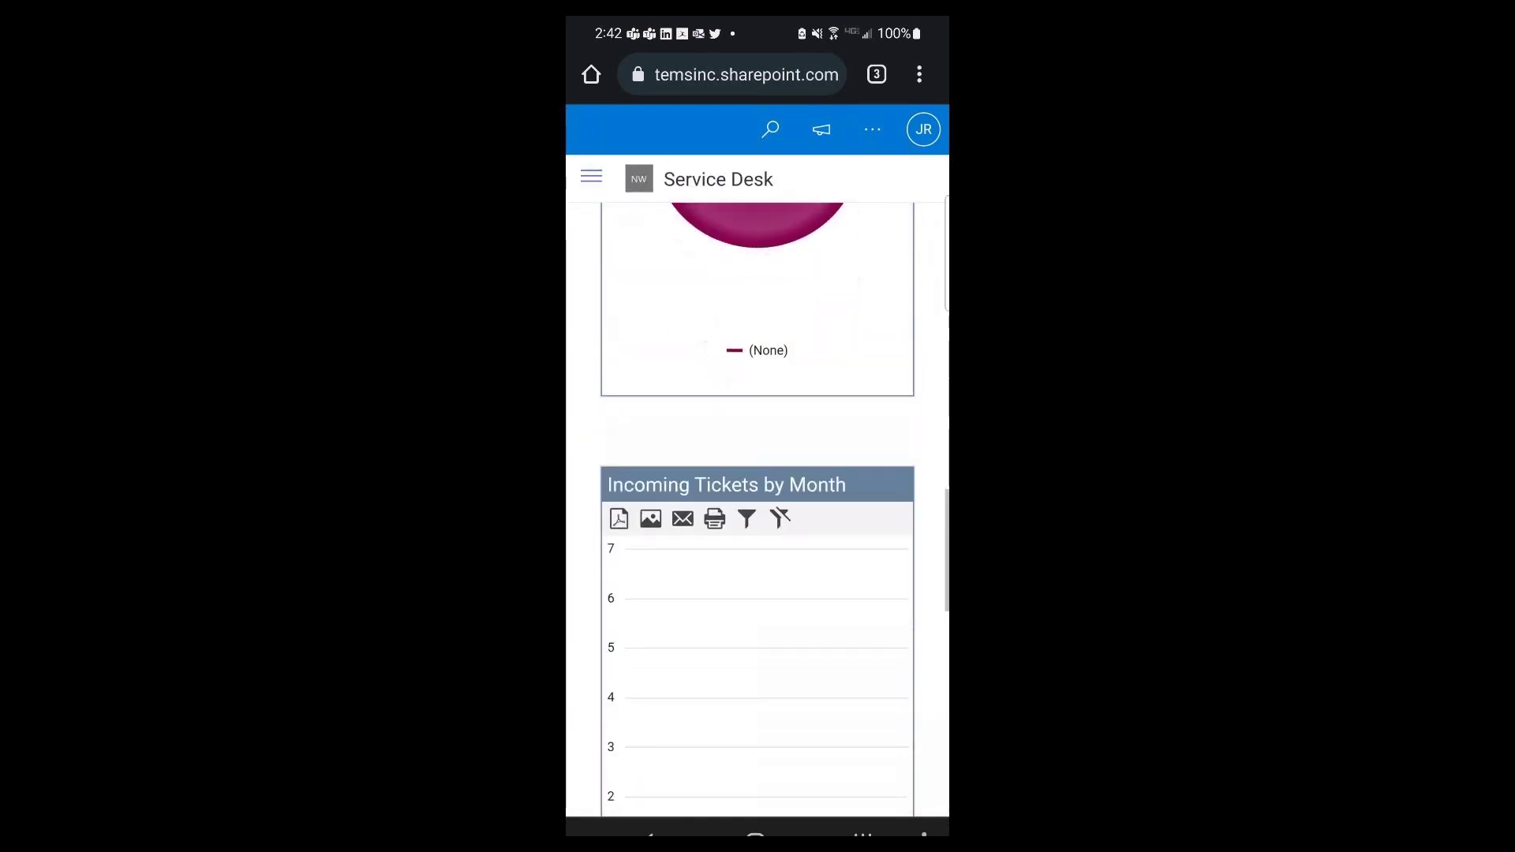
scroll(758, 521, "down", 15)
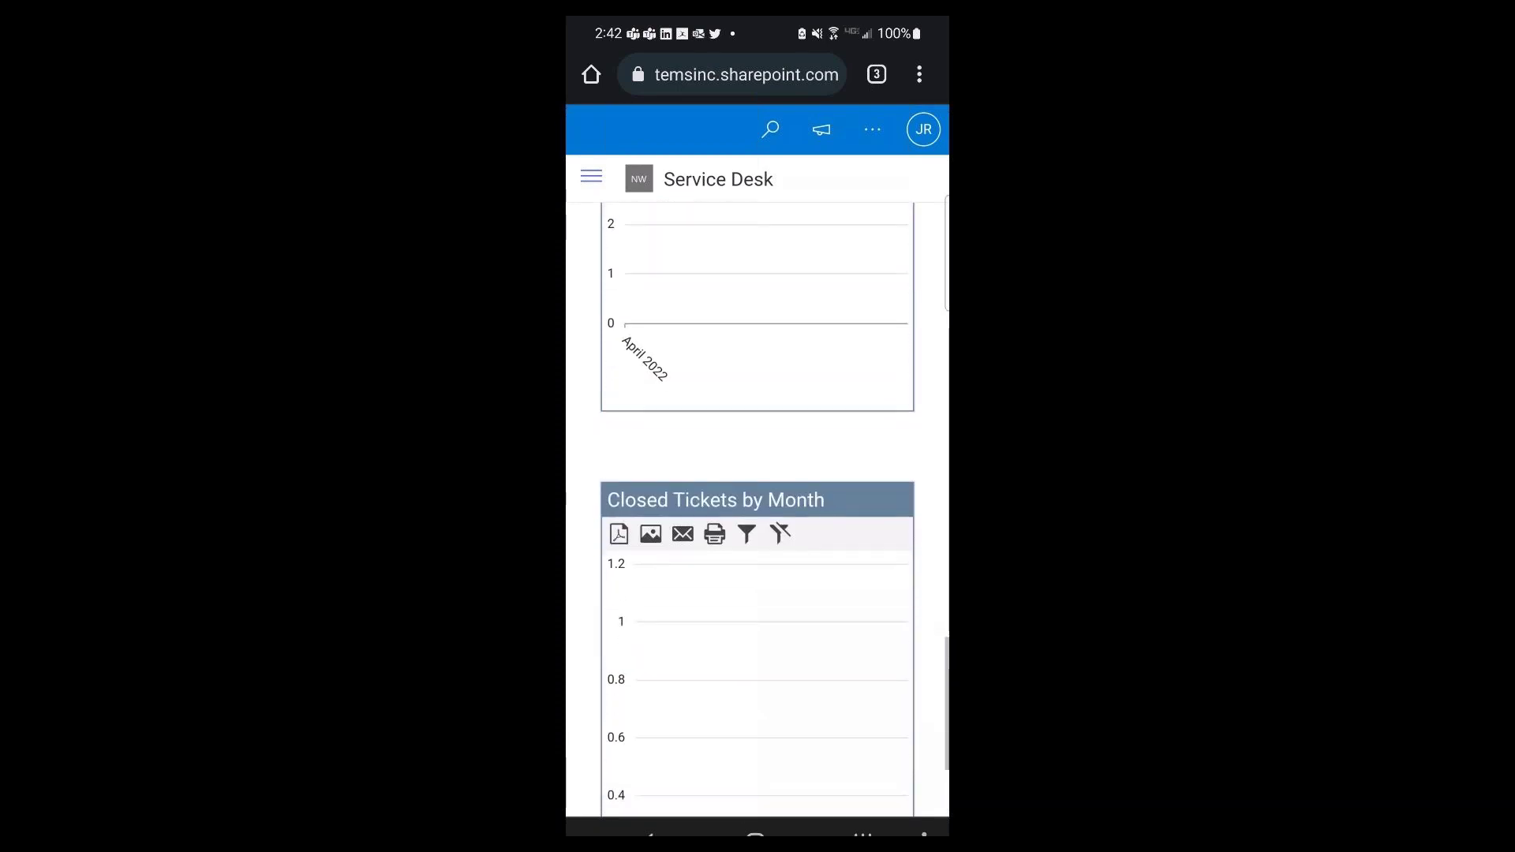
scroll(758, 521, "down", 6)
- Go back over the MHome dashboard and examine the Staff Load (Tickets by Staff) chart and the ticket count tiles above it
scroll(757, 520, "up", 7)
scroll(757, 521, "up", 15)
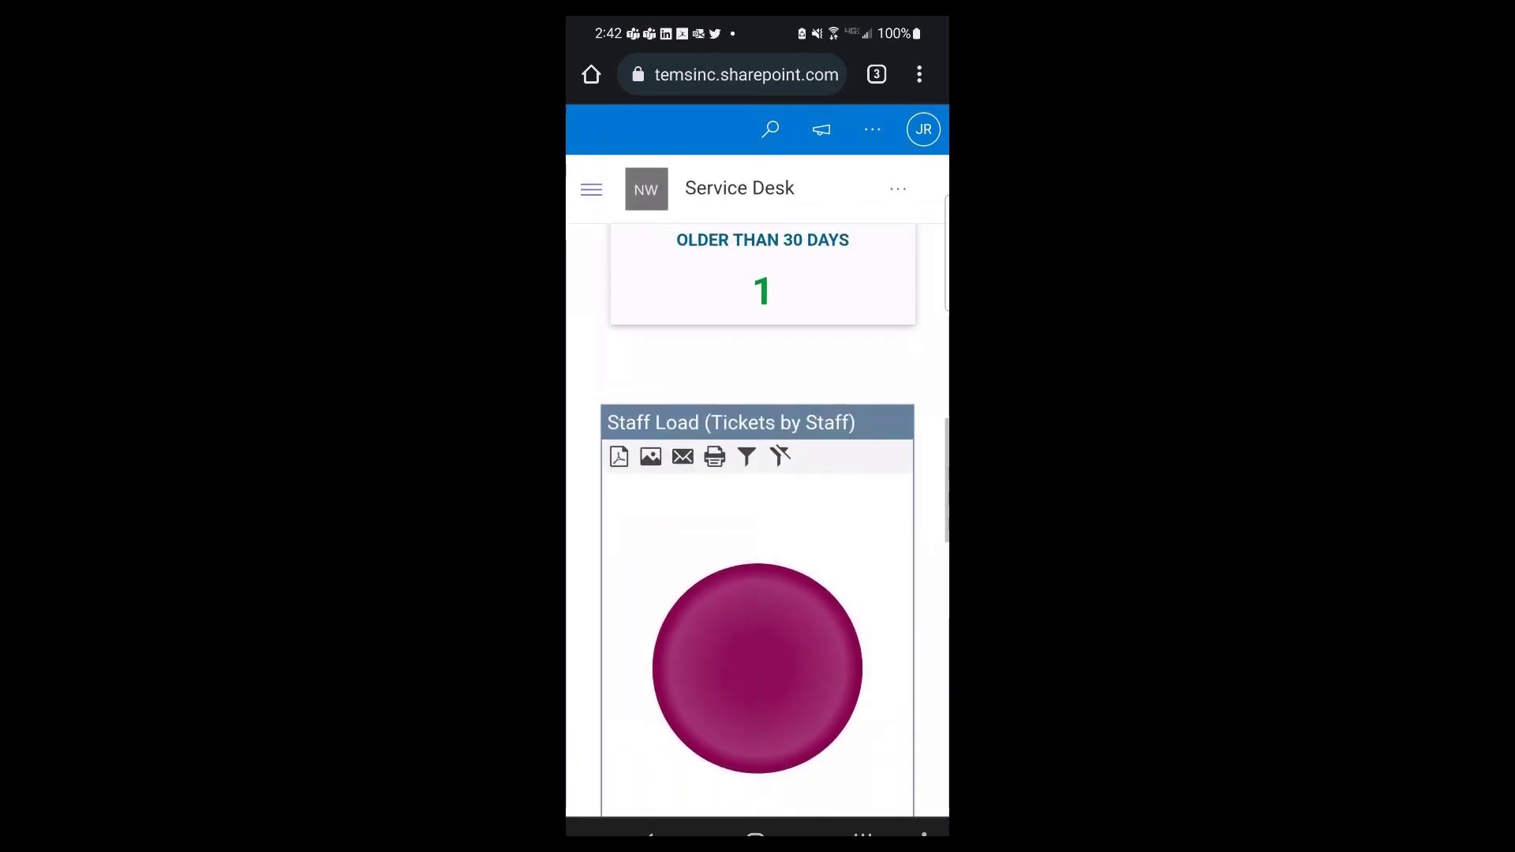
scroll(757, 521, "up", 4)
scroll(757, 521, "down", 2)
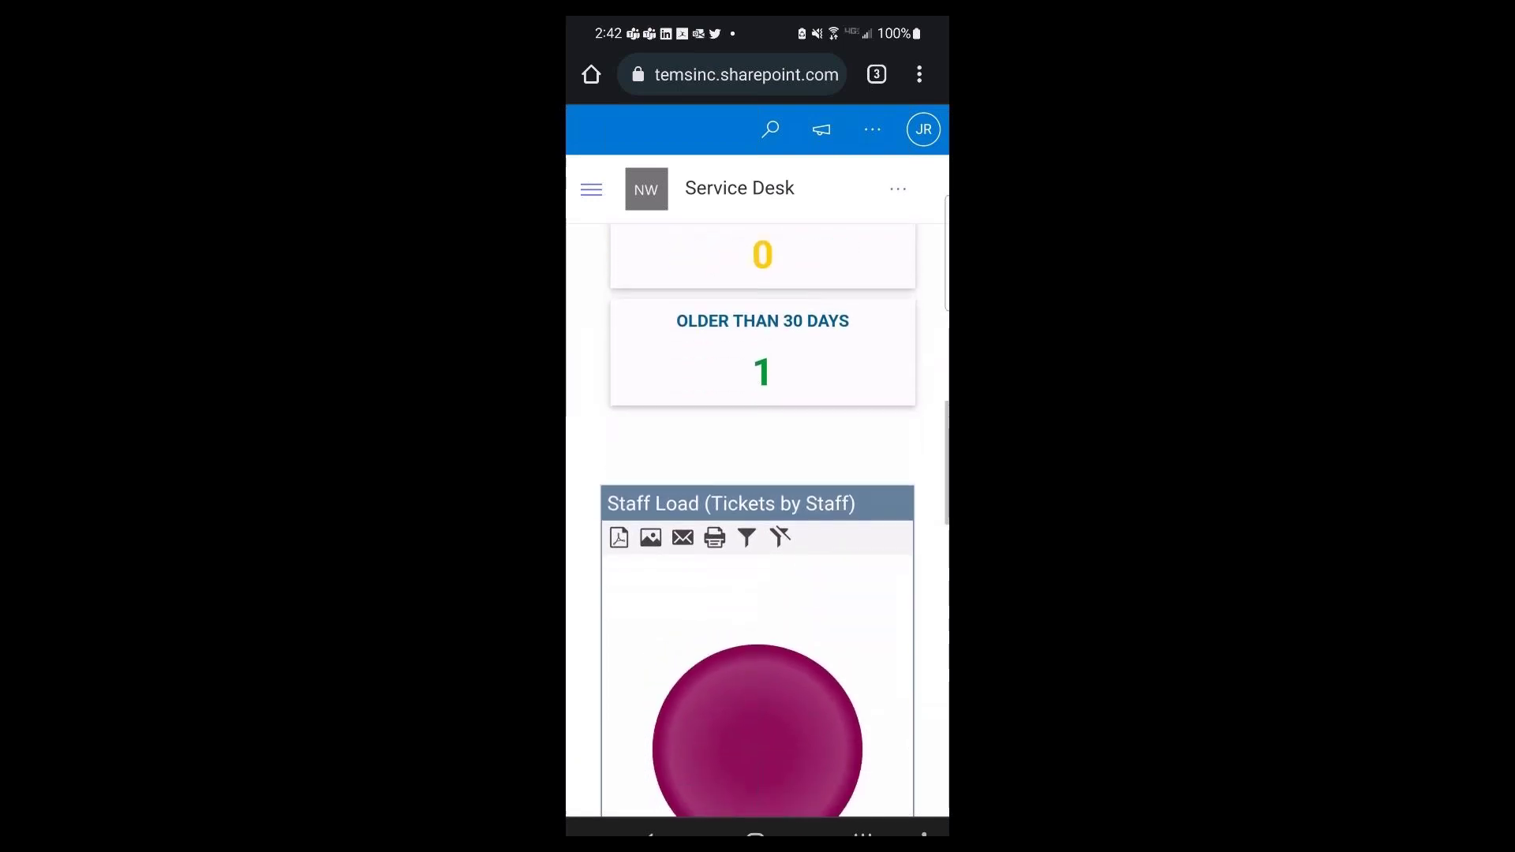
scroll(757, 520, "down", 2)
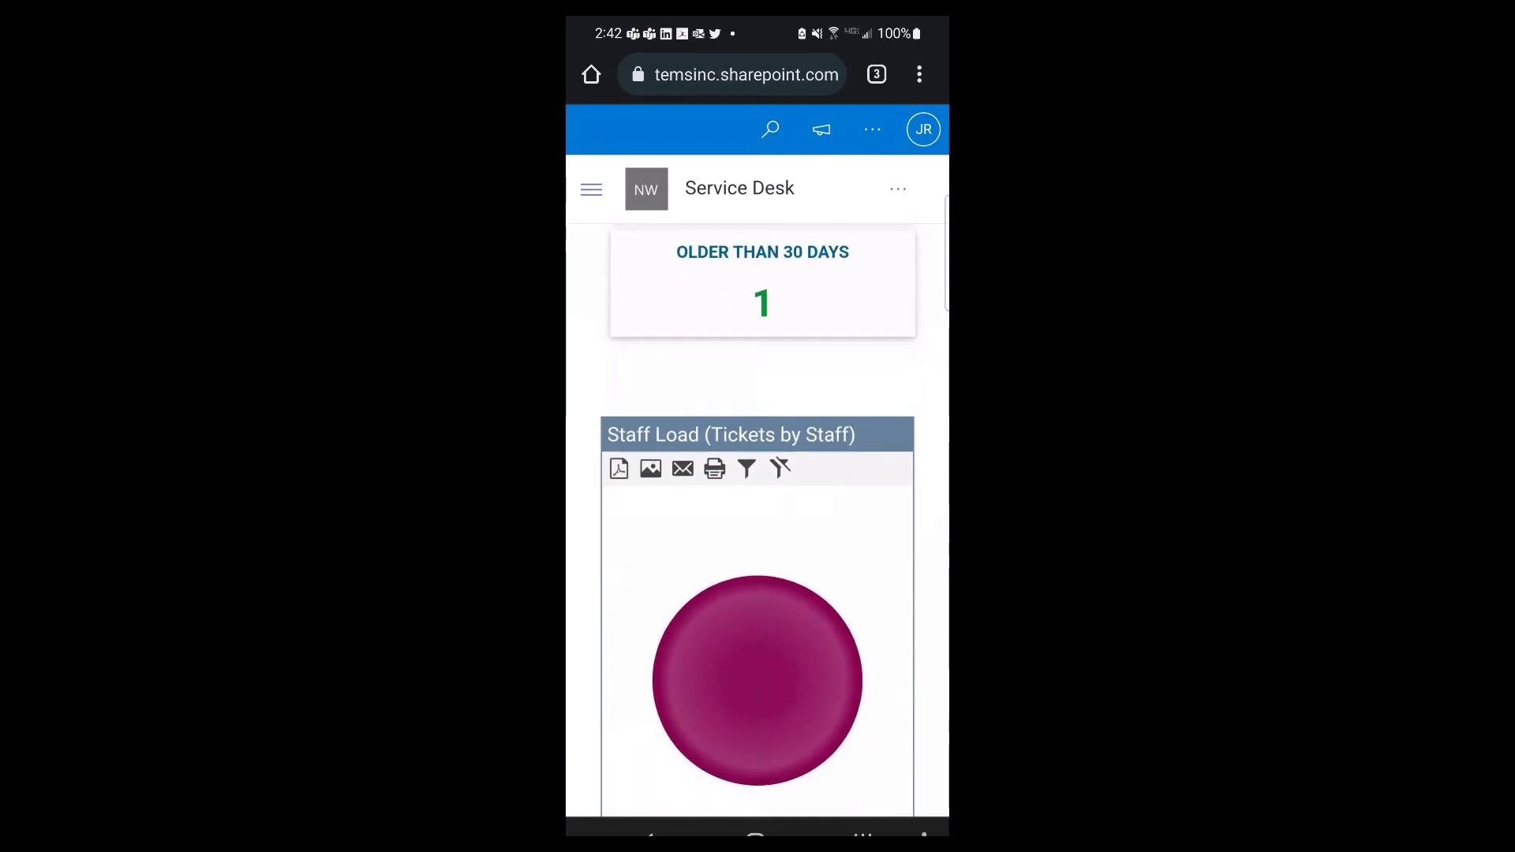
scroll(758, 521, "down", 4)
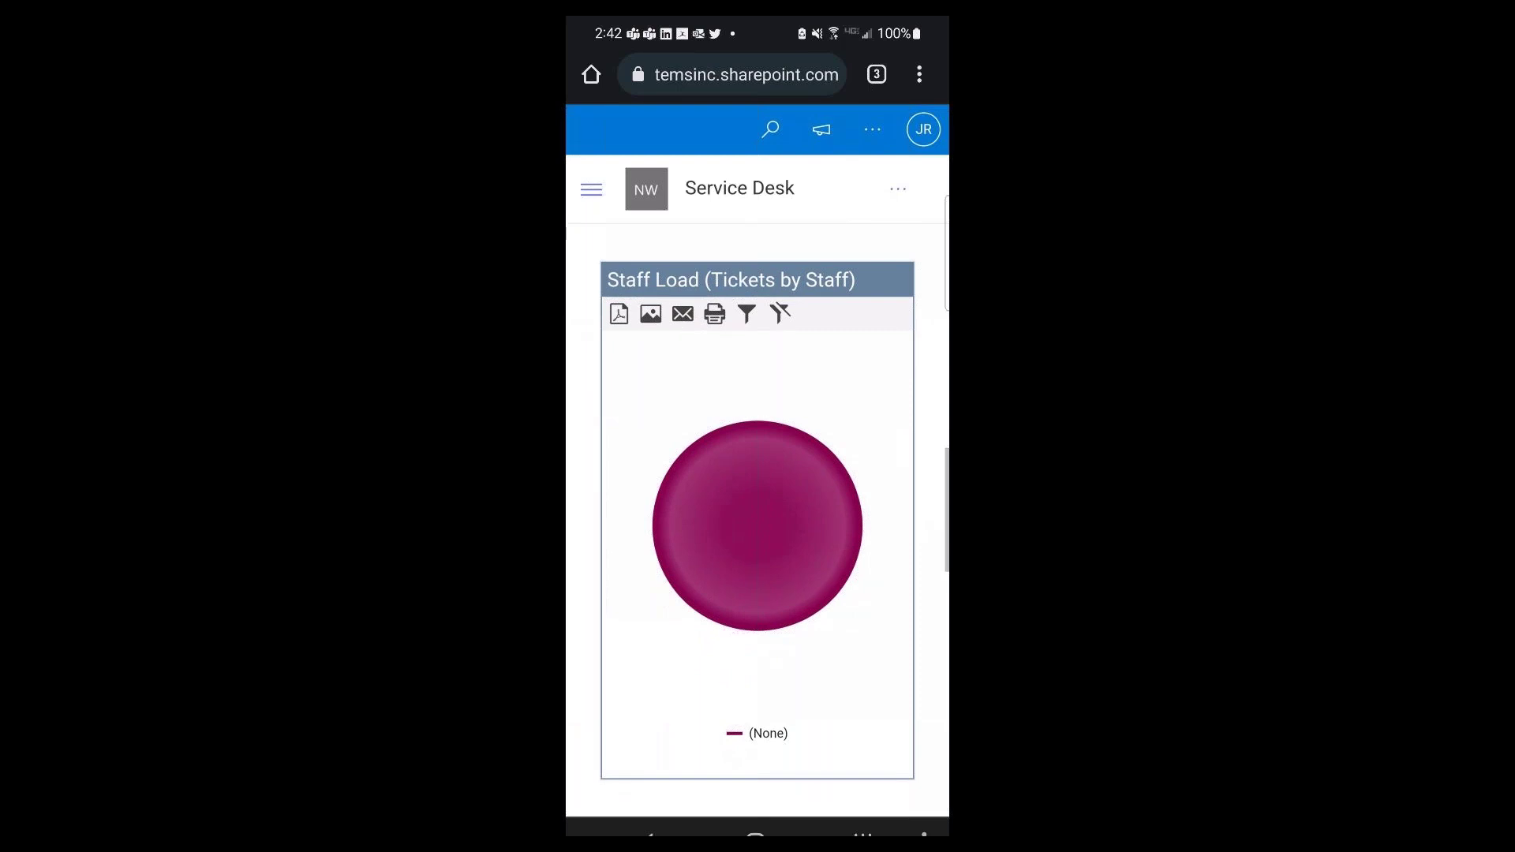
scroll(757, 520, "up", 5)
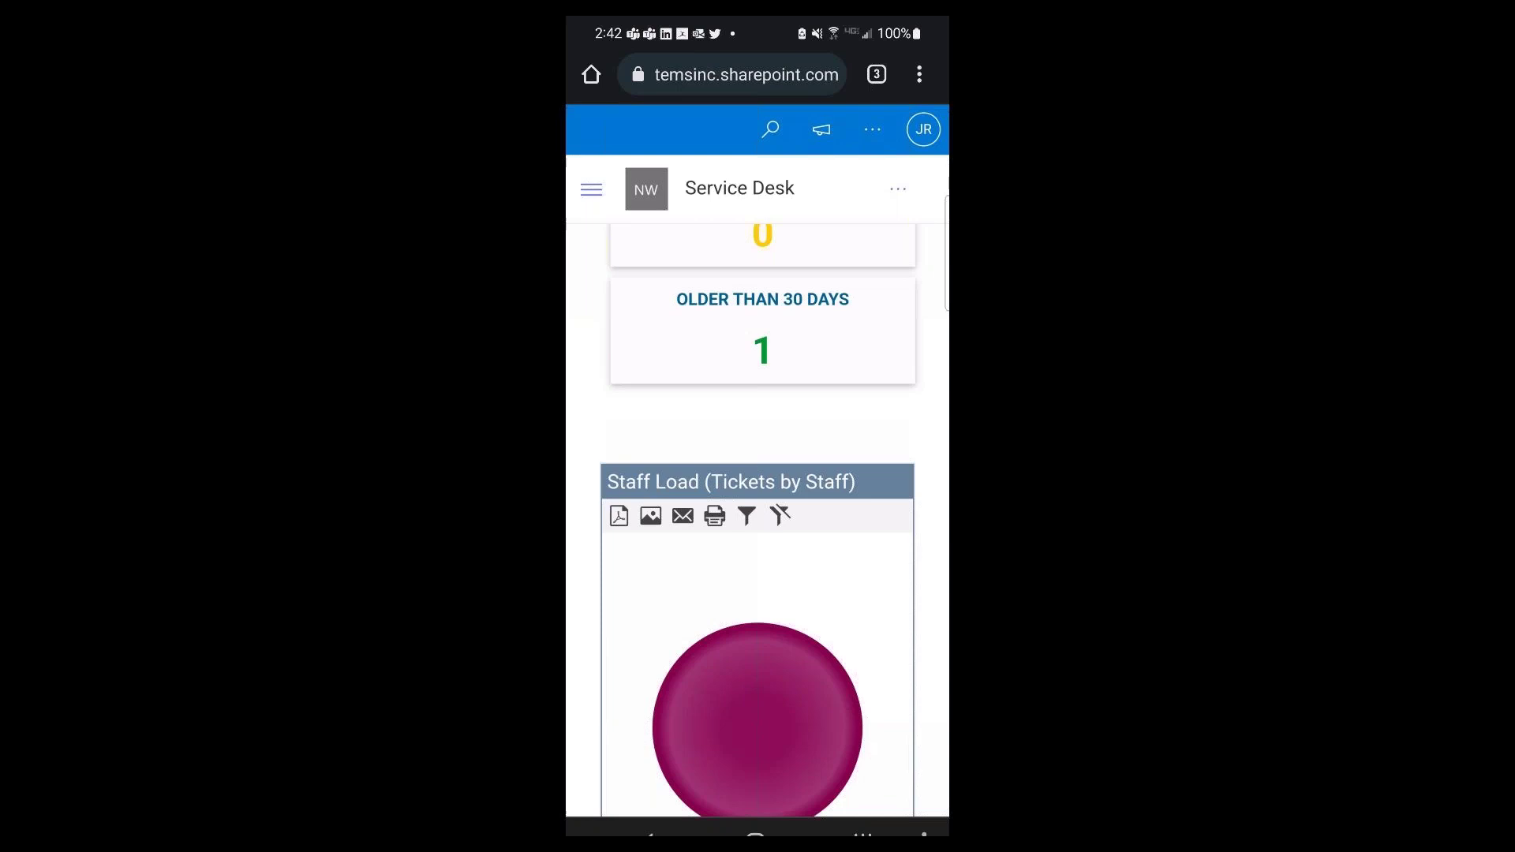
scroll(757, 520, "up", 10)
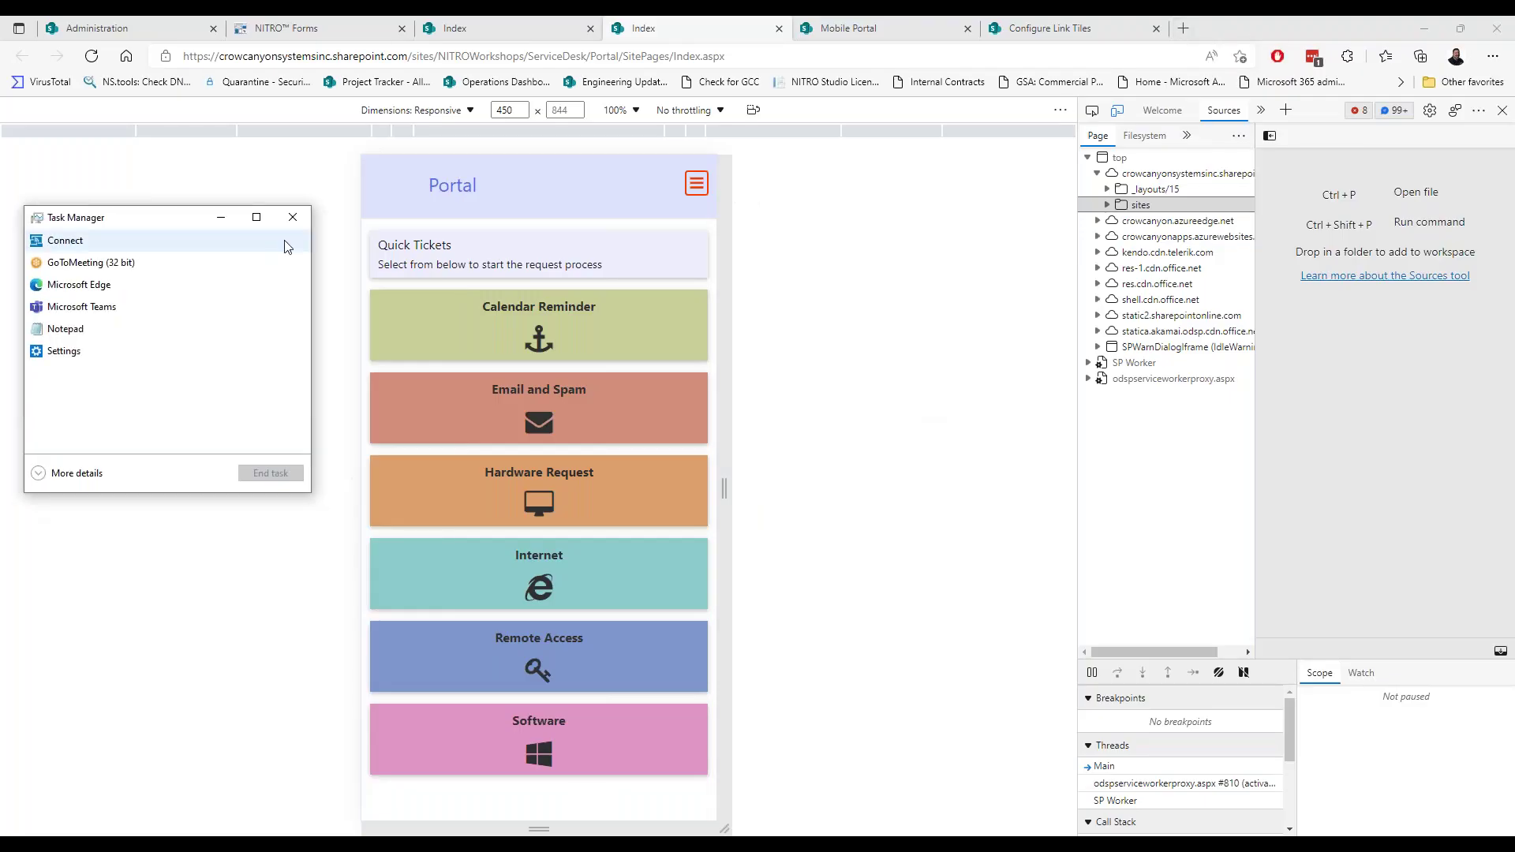
- Minimize Task Manager on the desktop and open the Crow Canyon website's NITRO Studio Workshops page in a new browser tab
left_click(221, 219)
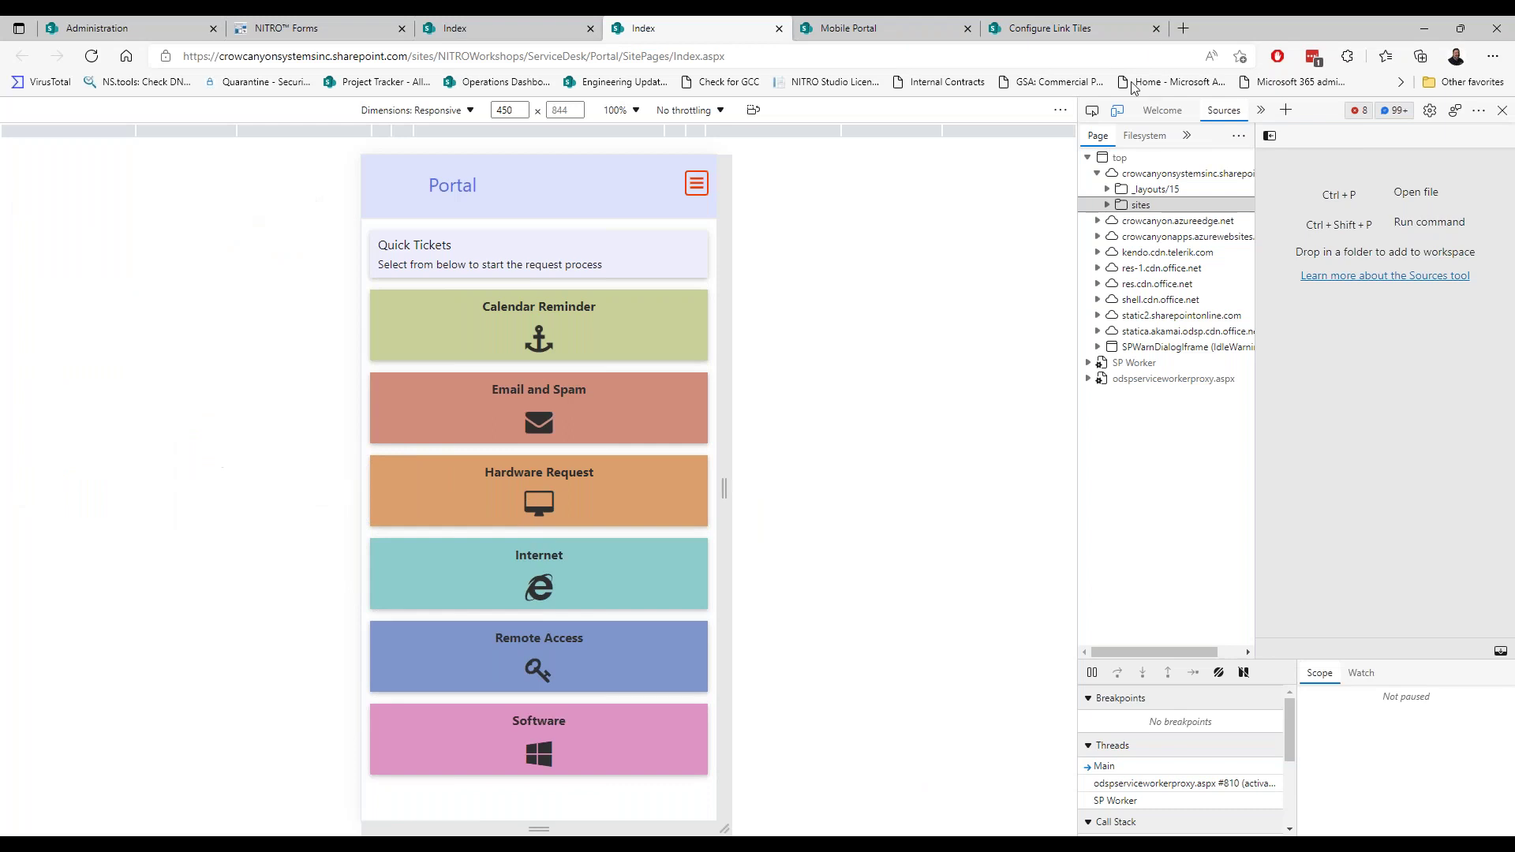
left_click(1182, 28)
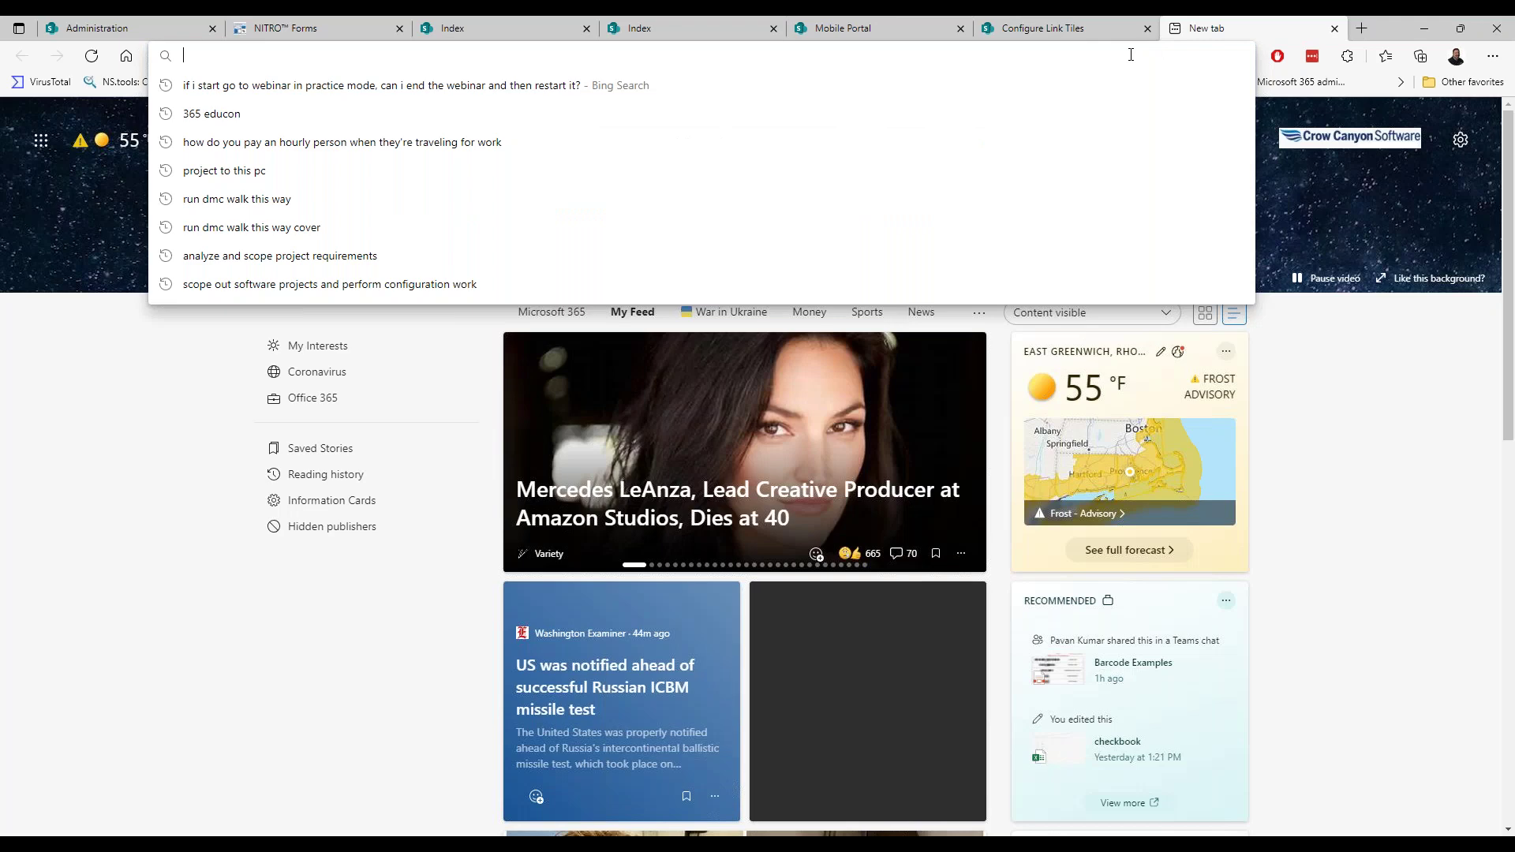
type("crowcanyon")
key("Return")
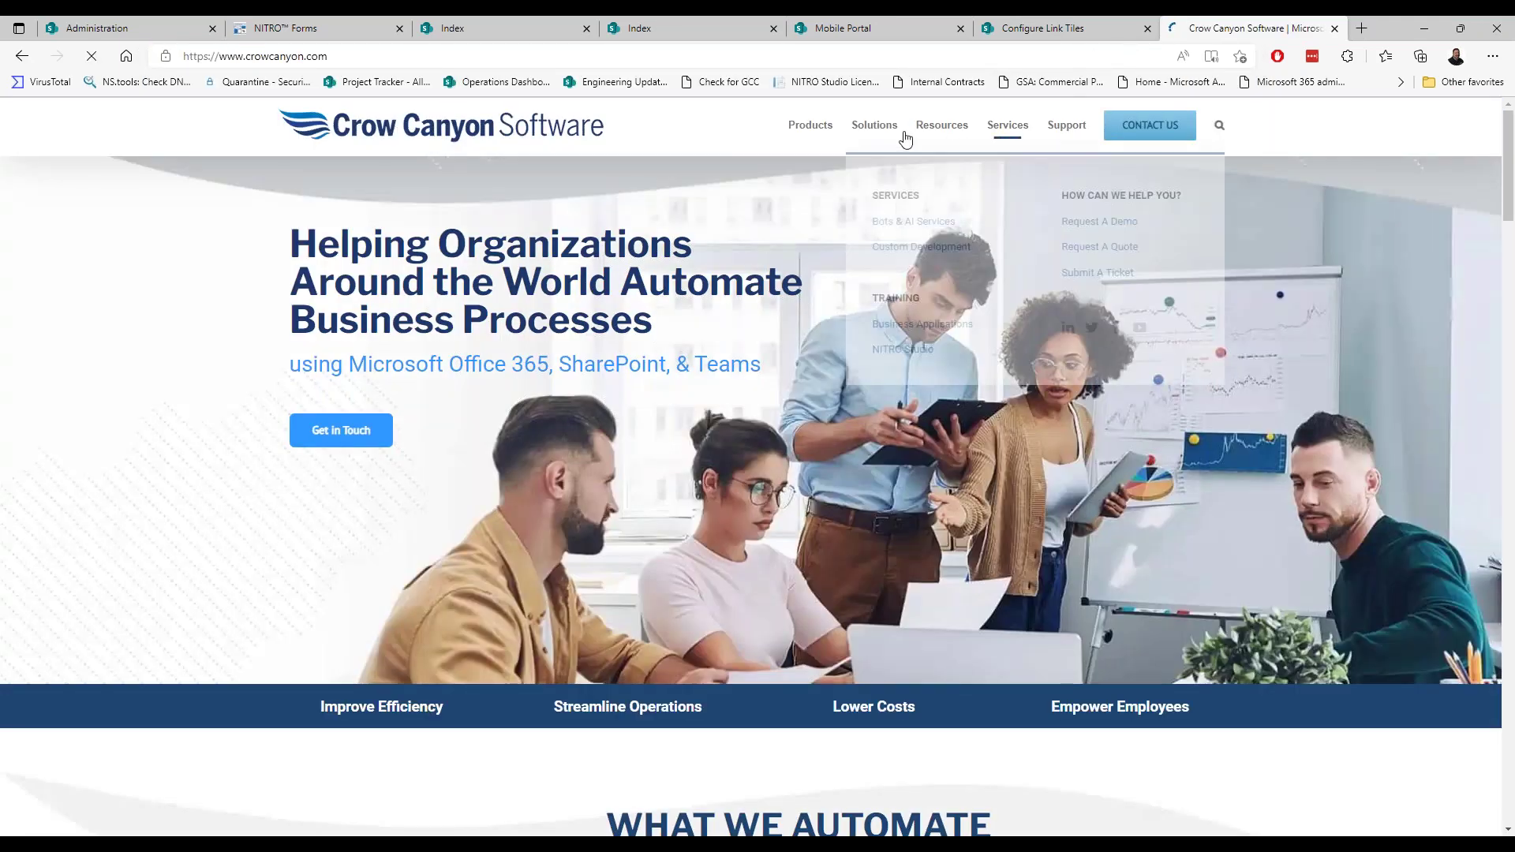
mouse_move(941, 126)
left_click(708, 338)
- Revisit the desktop Mobile Portal page and the Portal page in the responsive device preview
left_click(901, 32)
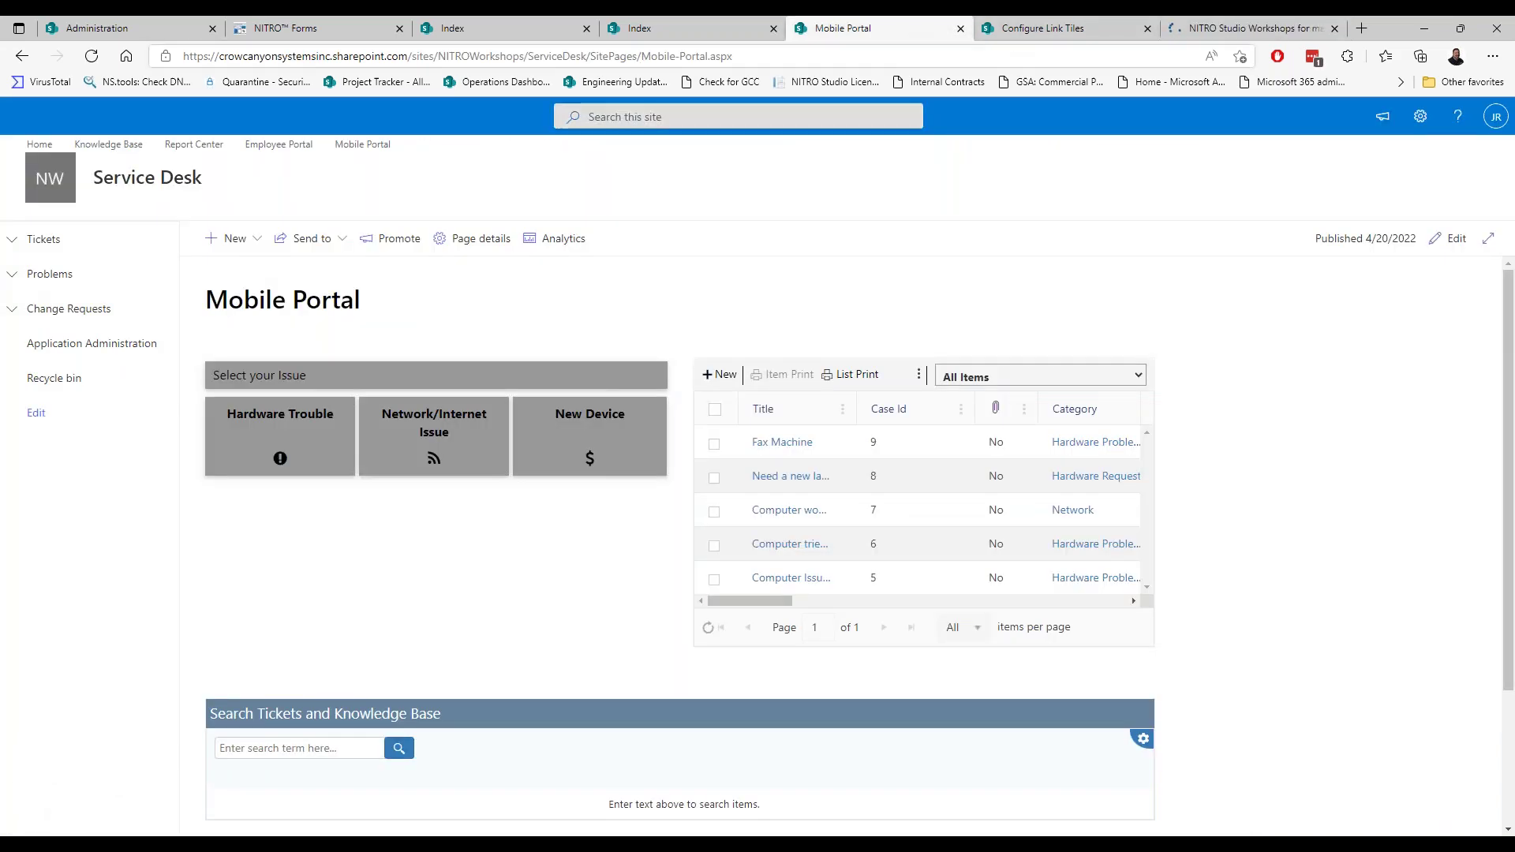
left_click(732, 34)
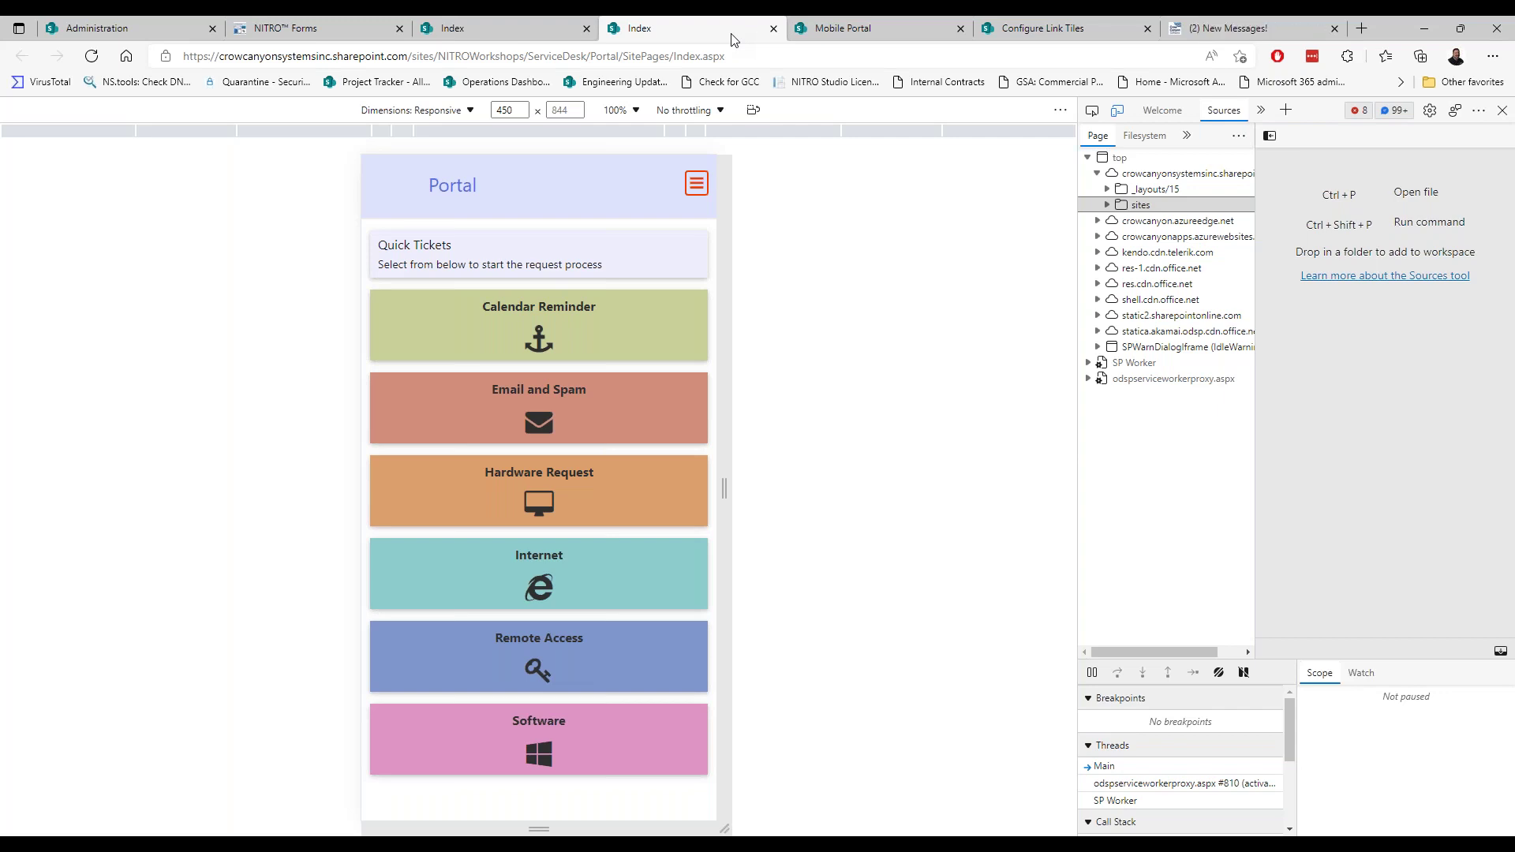
- Return to the NITRO Studio Workshops page and review the Upcoming Workshops section
left_click(1275, 29)
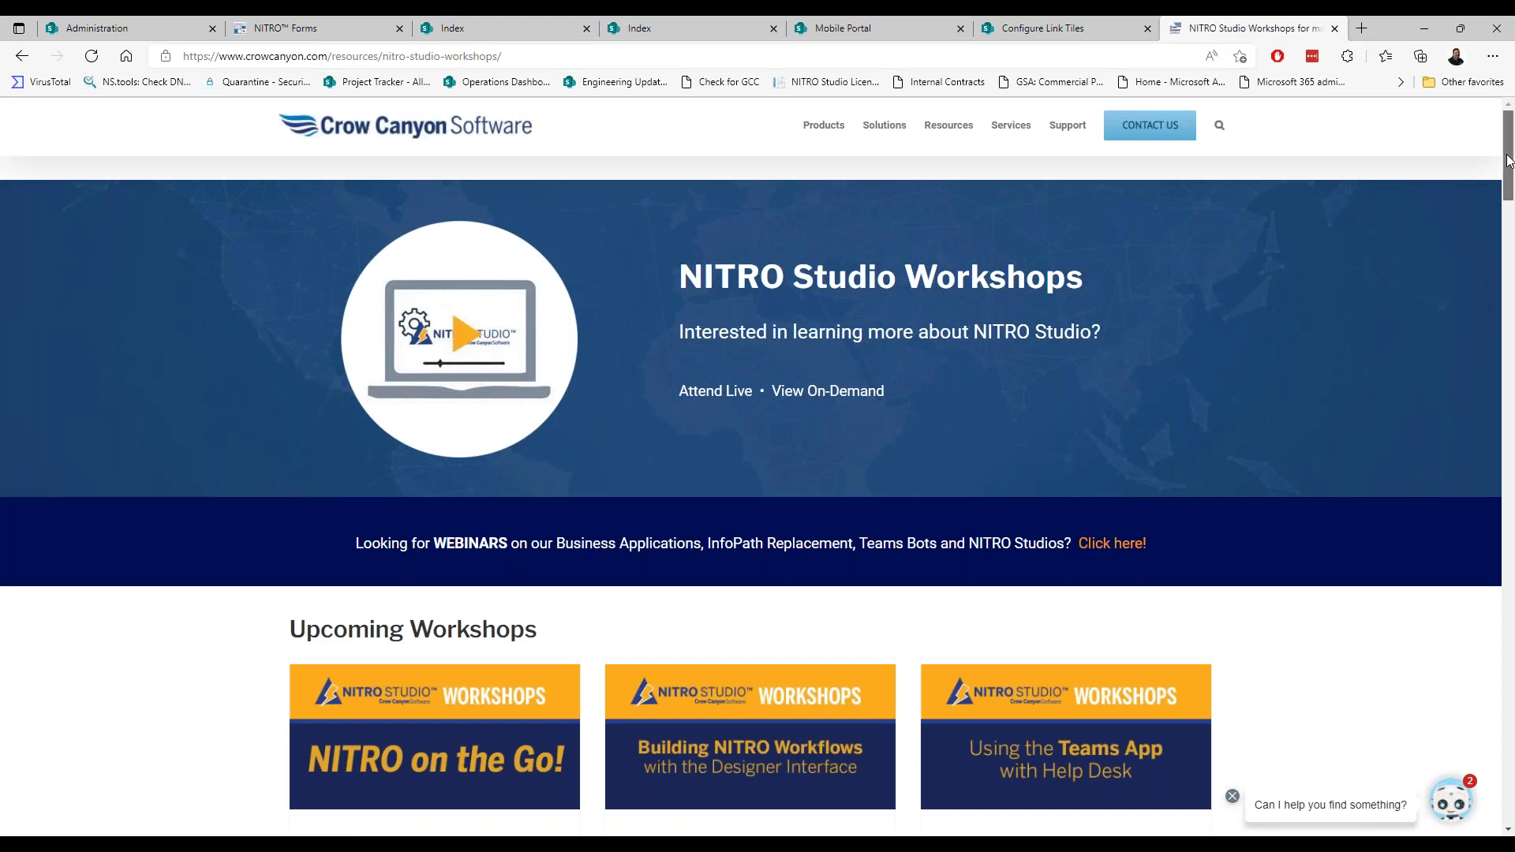
left_click_drag(1509, 160, 1509, 163)
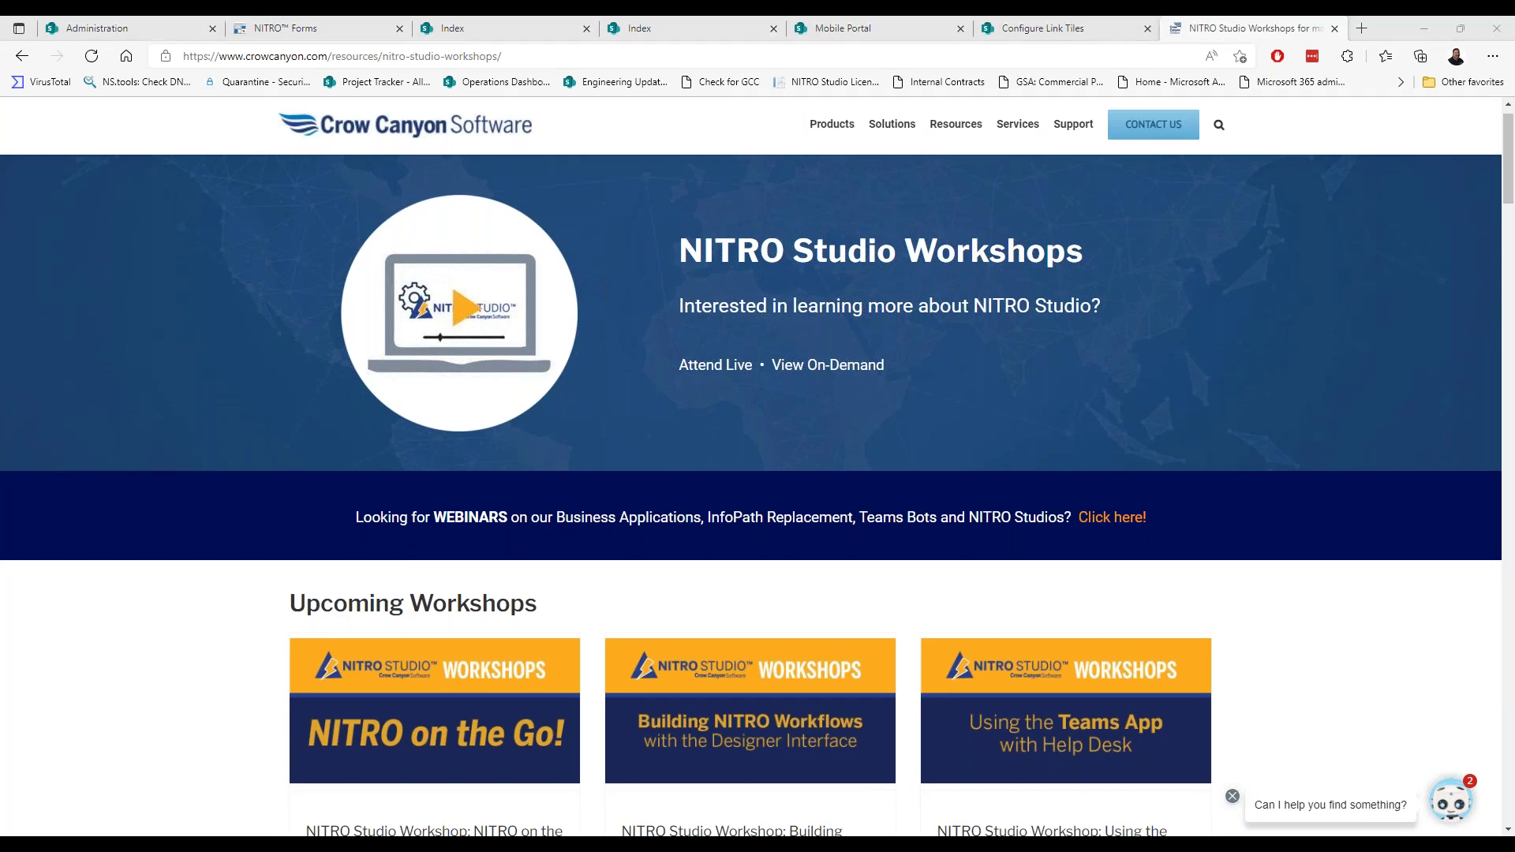
left_click_drag(1507, 180, 1506, 219)
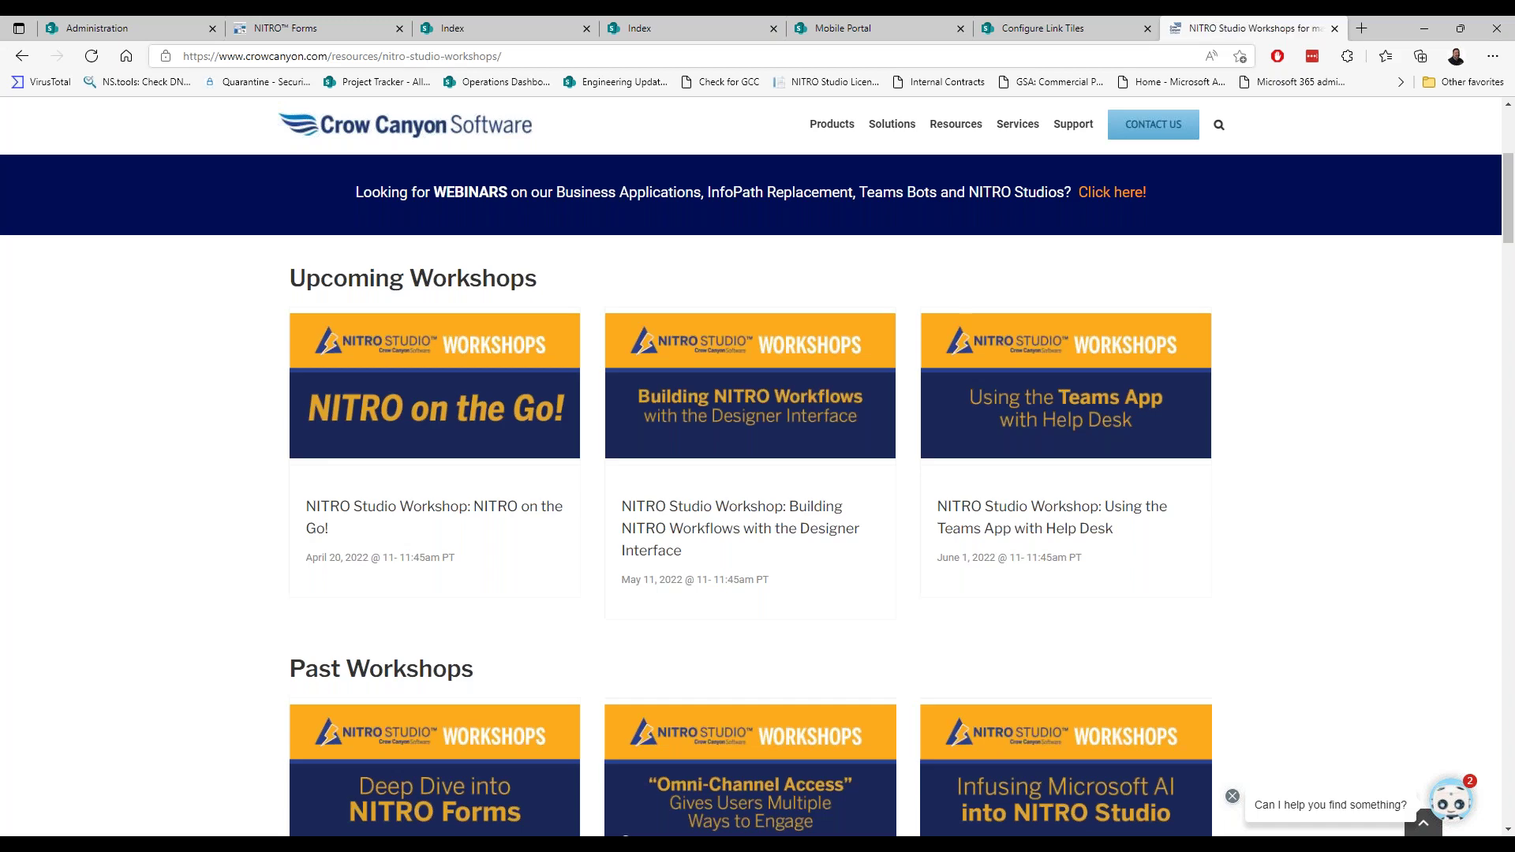
- Open the Crow Canyon website's Webinars page and review the Upcoming Webinars section
mouse_move(956, 124)
left_click(664, 264)
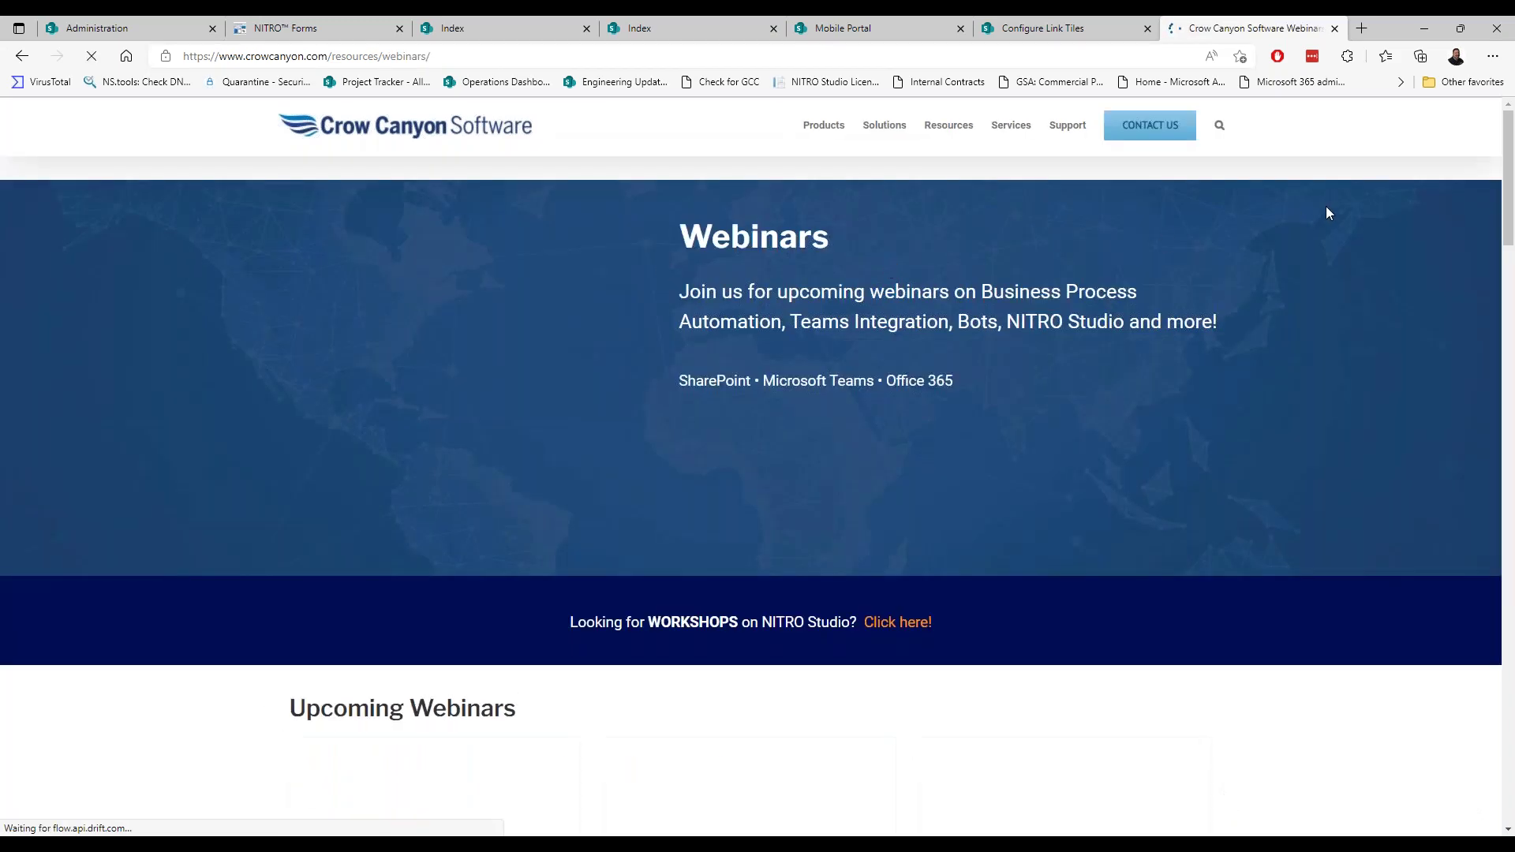
left_click_drag(1505, 167, 1510, 225)
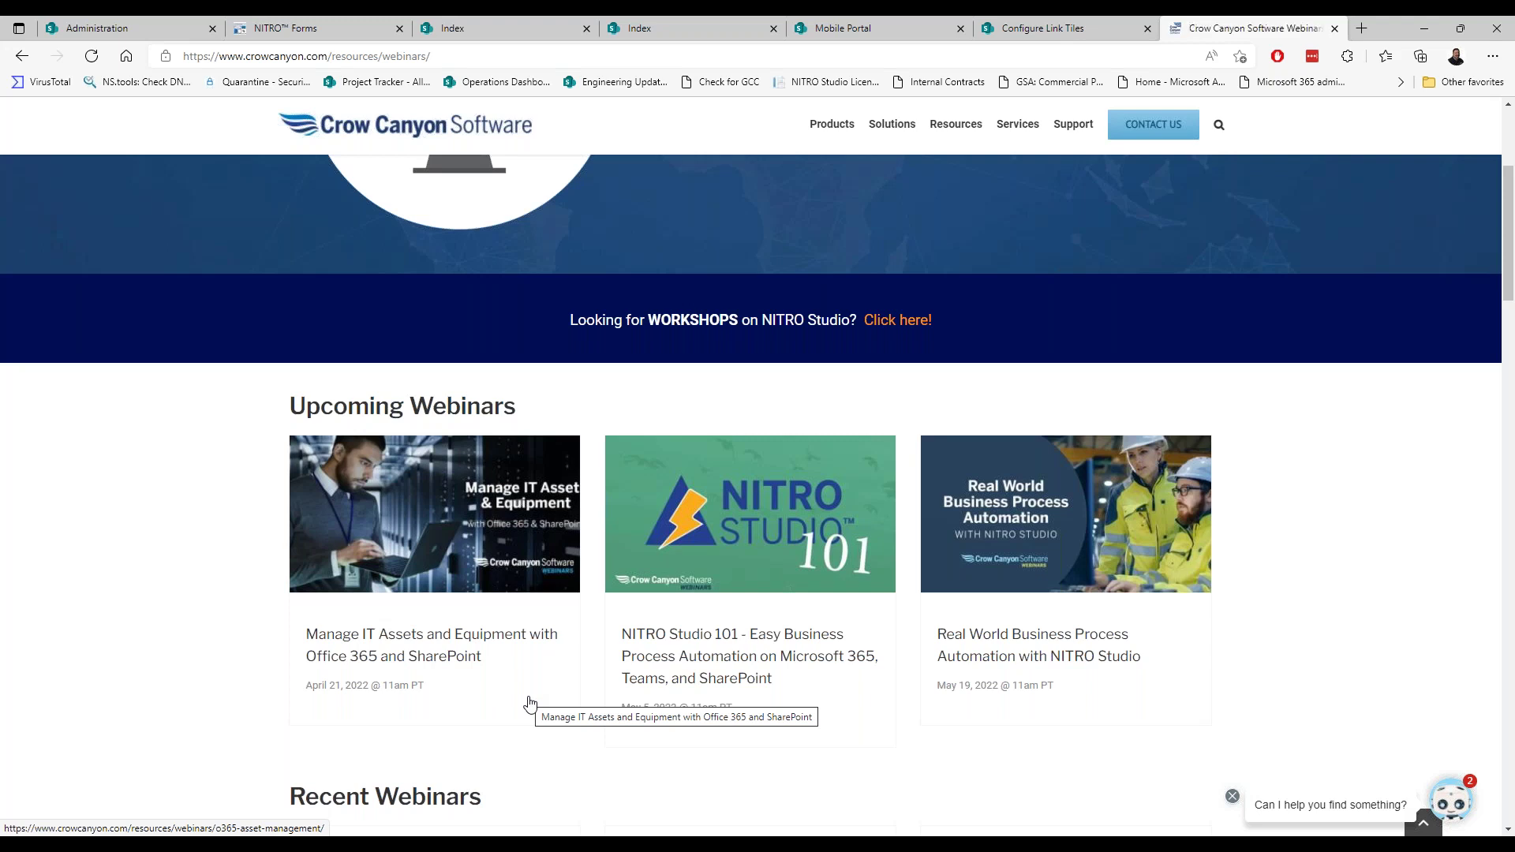
- Open assetjourney.com in a new browser tab
left_click(1361, 28)
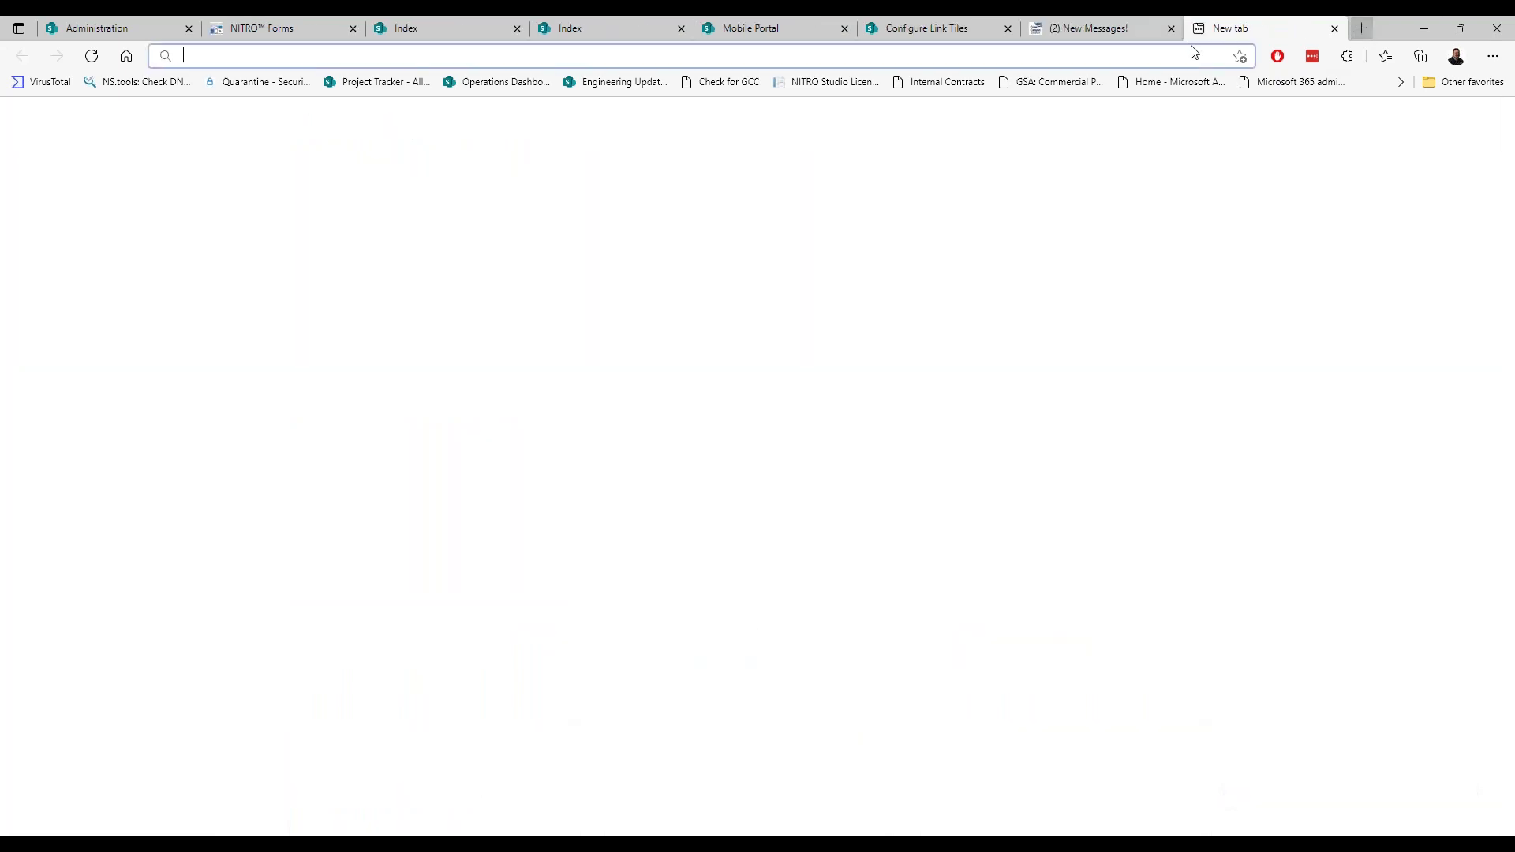
type("was")
key("BackSpace")
key("BackSpace")
key("BackSpace")
key("BackSpace")
type("assetjourney.com")
key("Return")
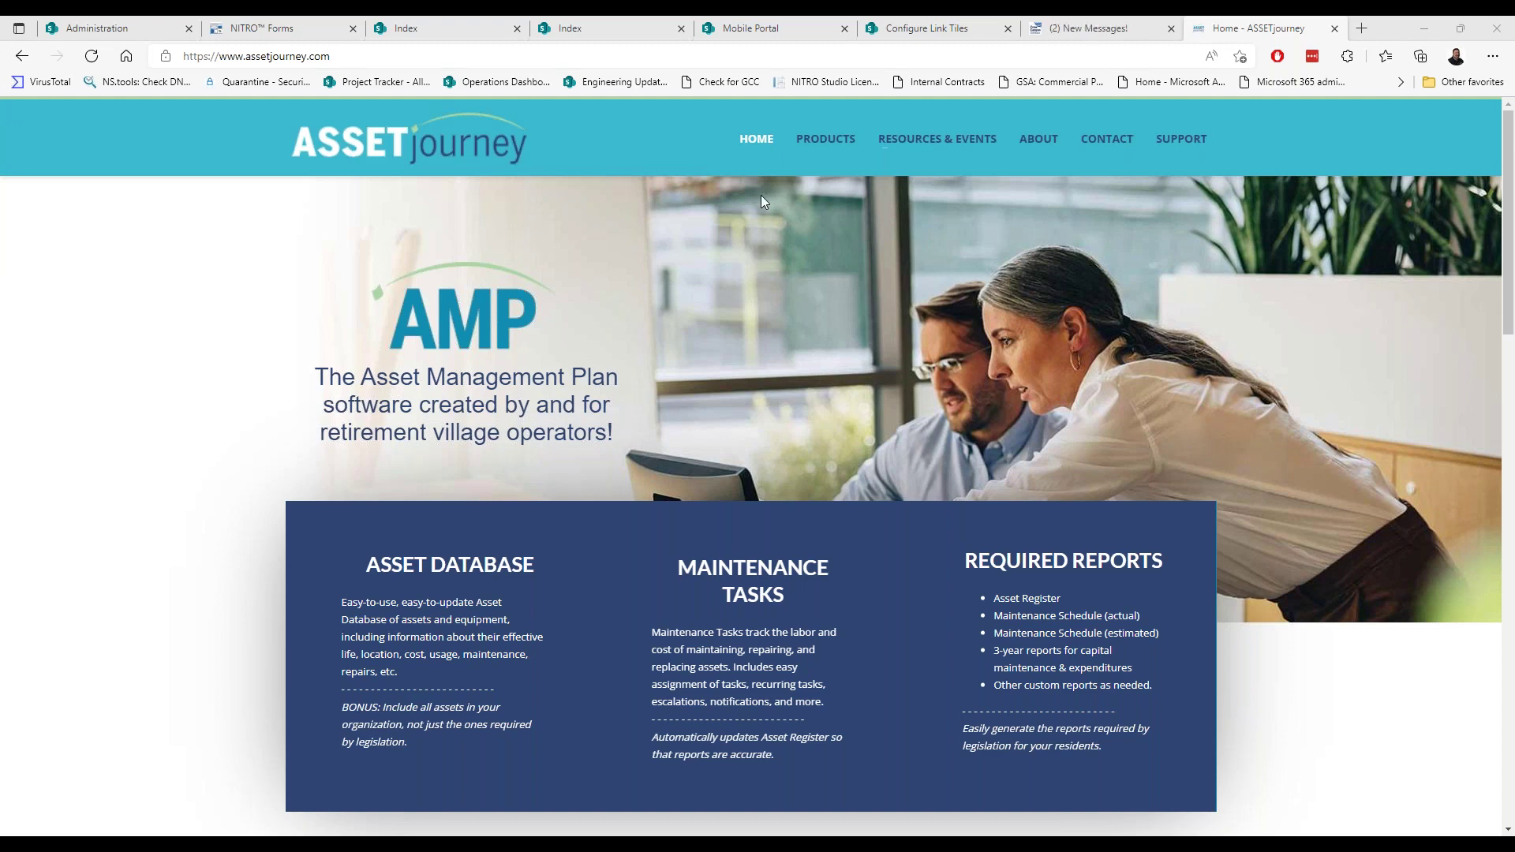
- Return to the Crow Canyon Webinars page and look over the upcoming webinars and the introductory banner
left_click(1079, 30)
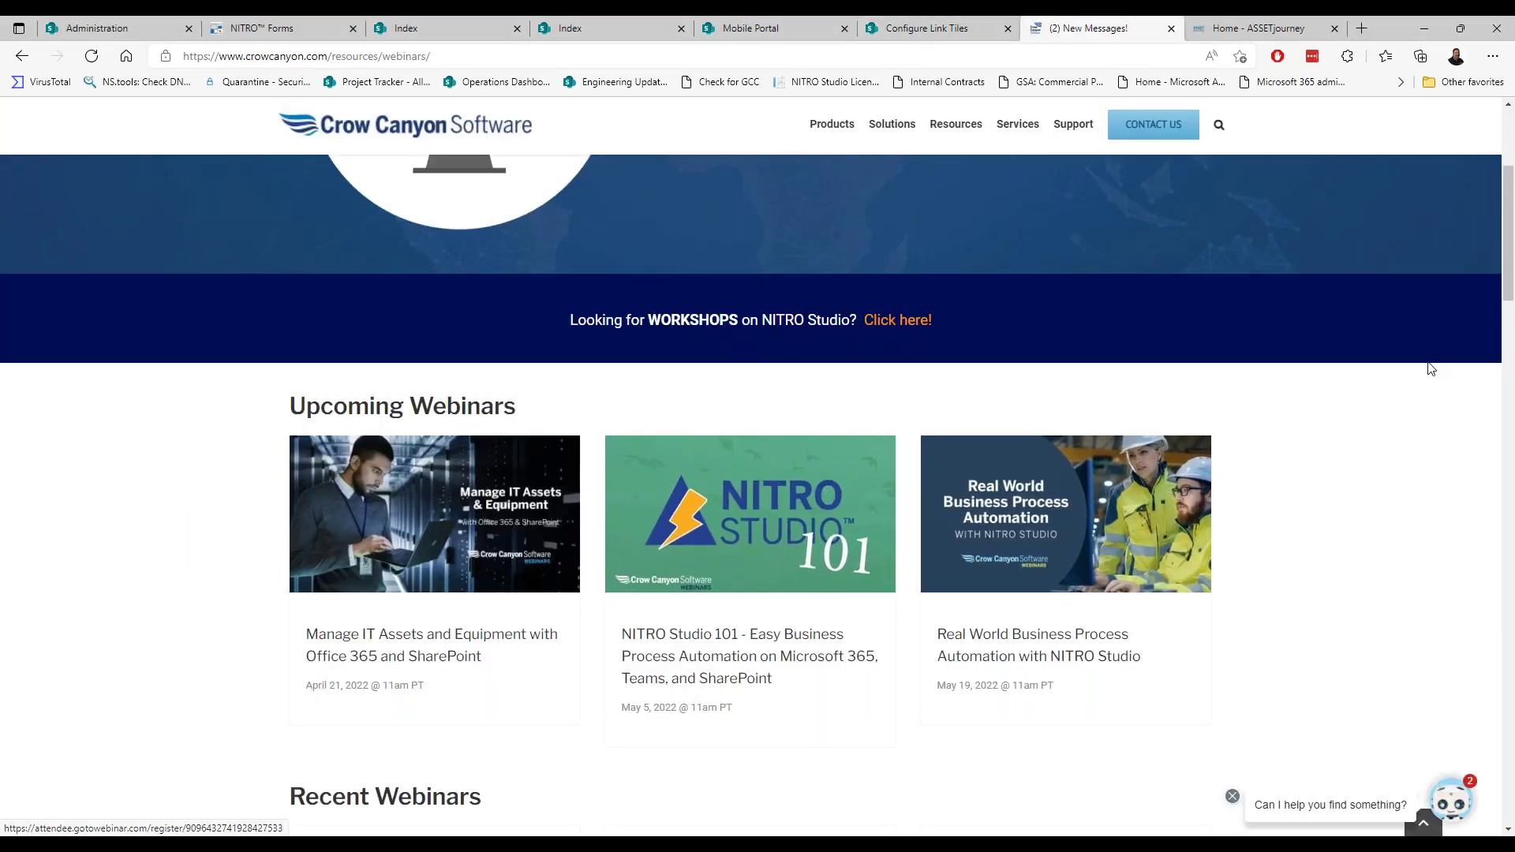
mouse_move(1507, 253)
left_mouse_down()
mouse_move(1507, 268)
mouse_move(1507, 245)
left_mouse_up()
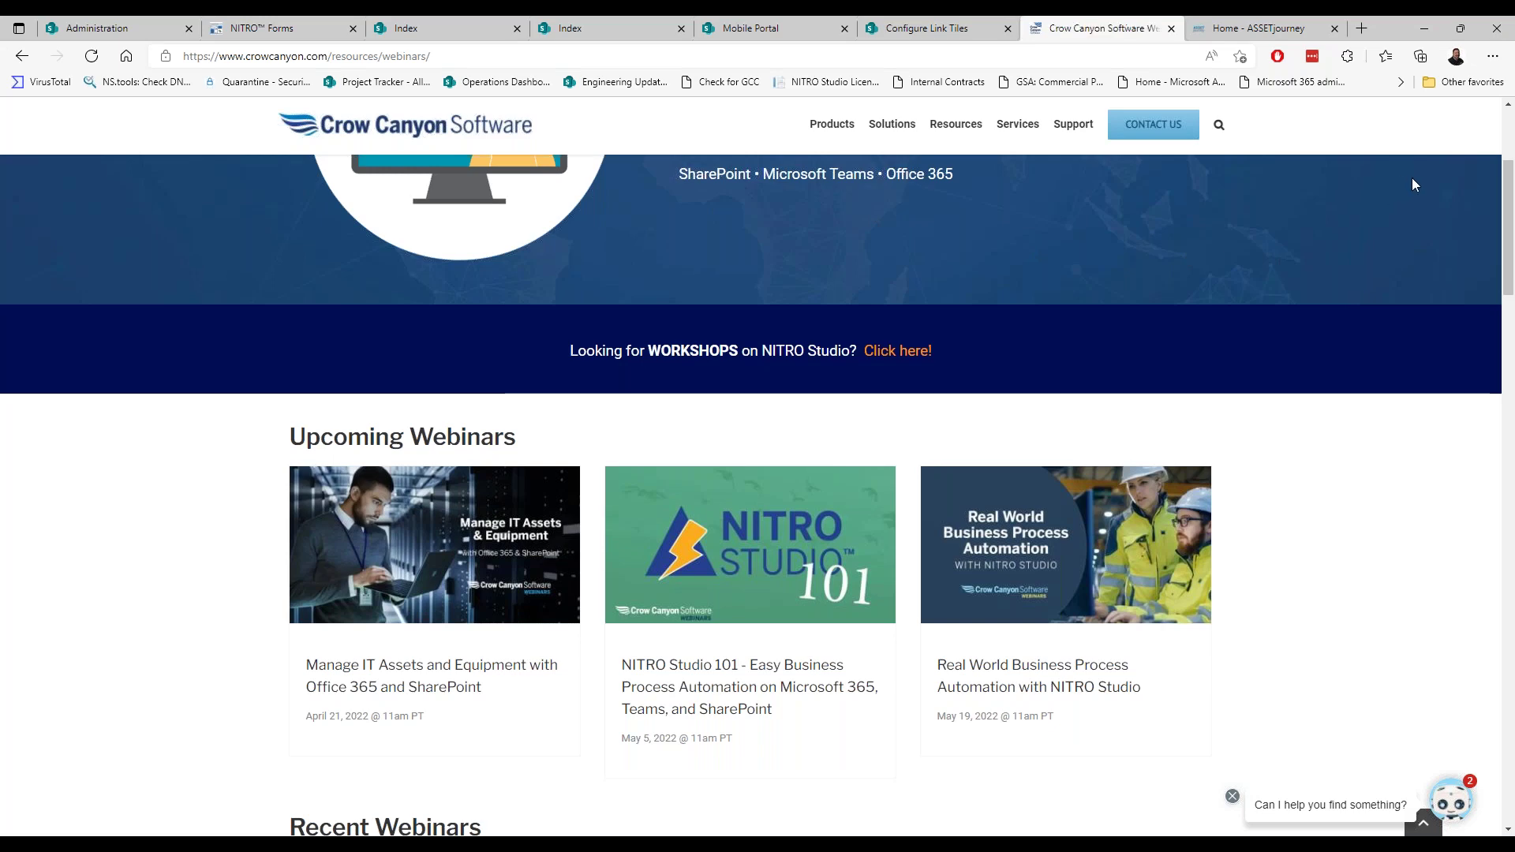
left_click_drag(1507, 178, 1507, 128)
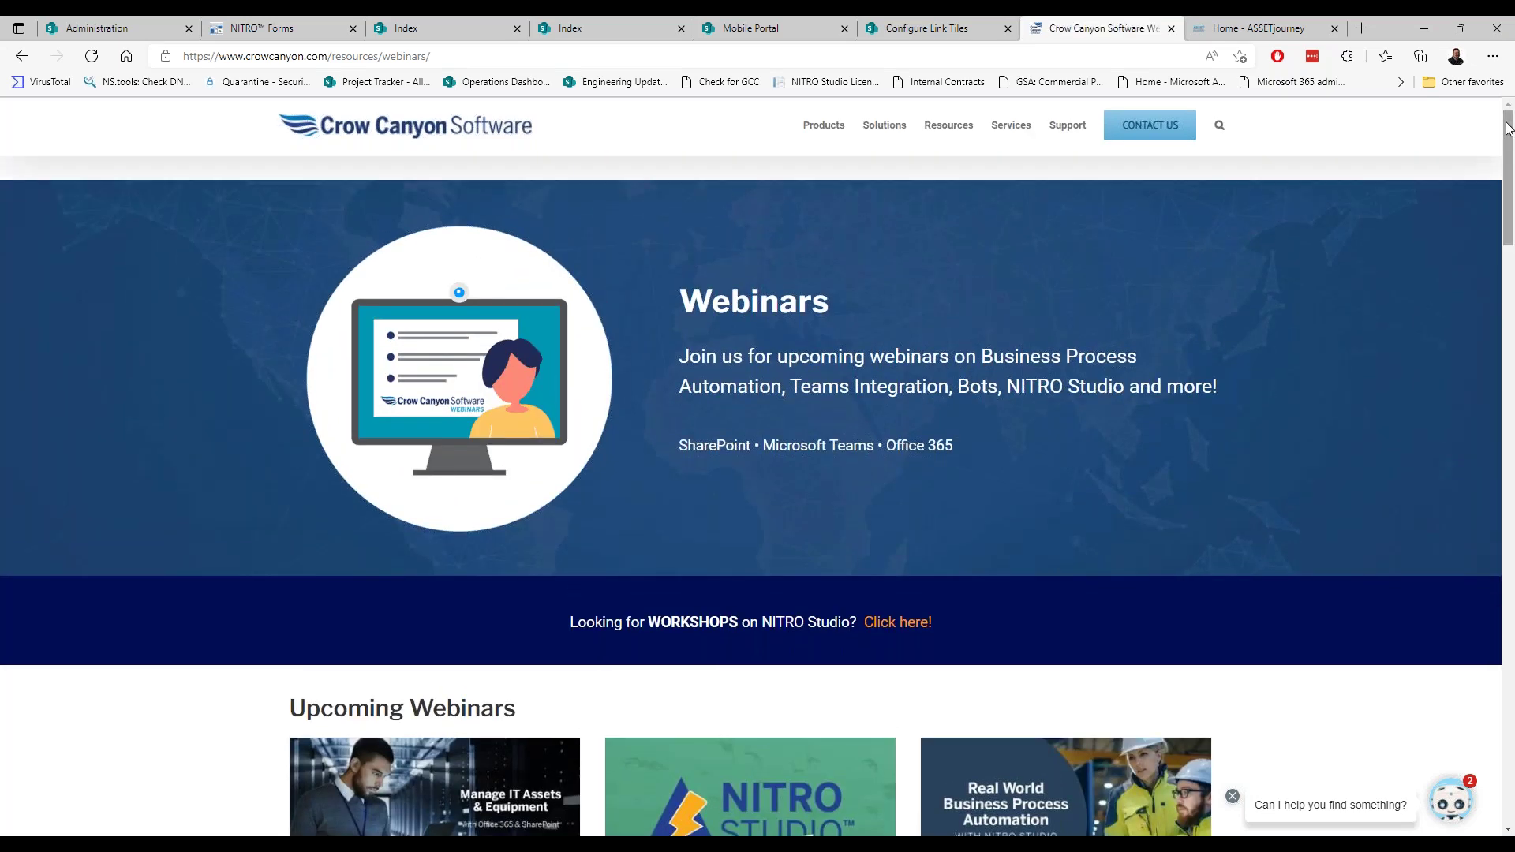